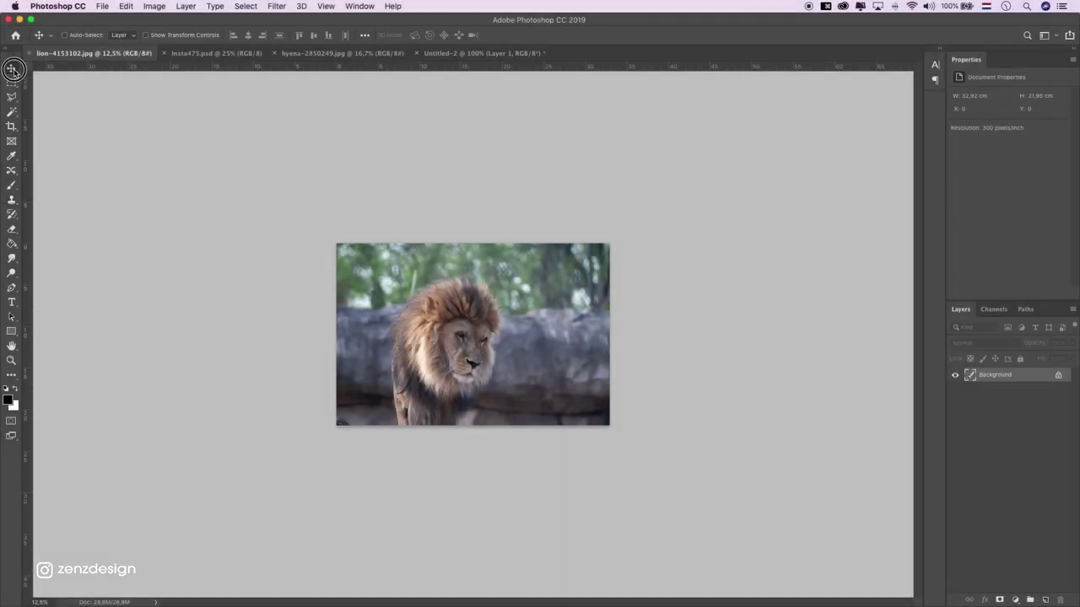
Step: Reset default colours, then copy the whole lion photo and paste it into Insta475
{"action": "key", "text": "d"}
{"action": "key", "text": "super+a"}
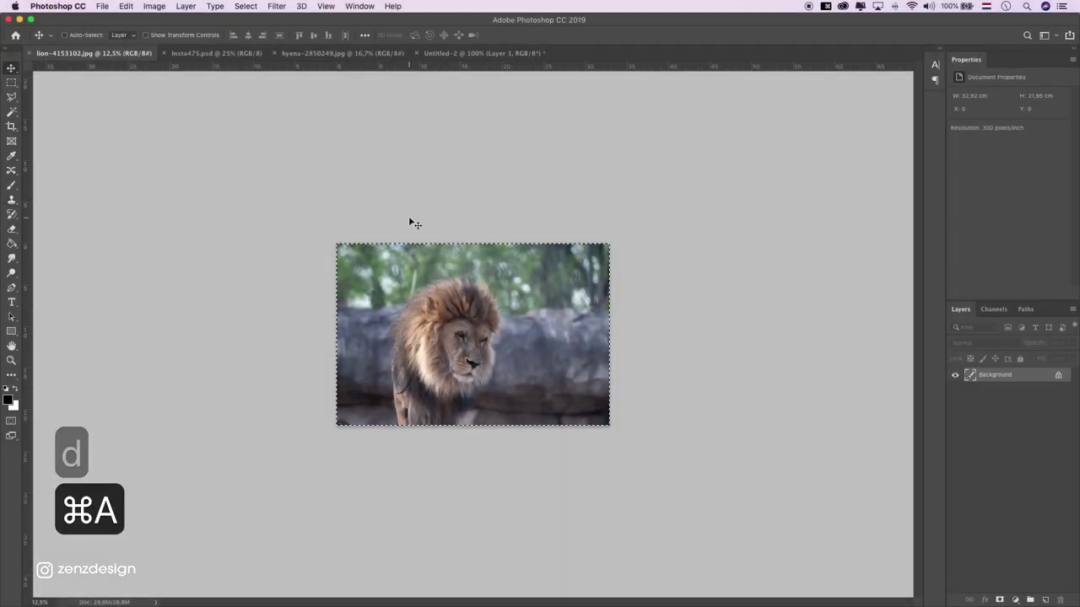
{"action": "key", "text": "super+c"}
{"action": "left_click", "coordinate": [203, 54]}
{"action": "key", "text": "super+v"}
Step: Convert the pasted lion layer to a smart object and scale it to fill the canvas height
{"action": "right_click", "coordinate": [1004, 374]}
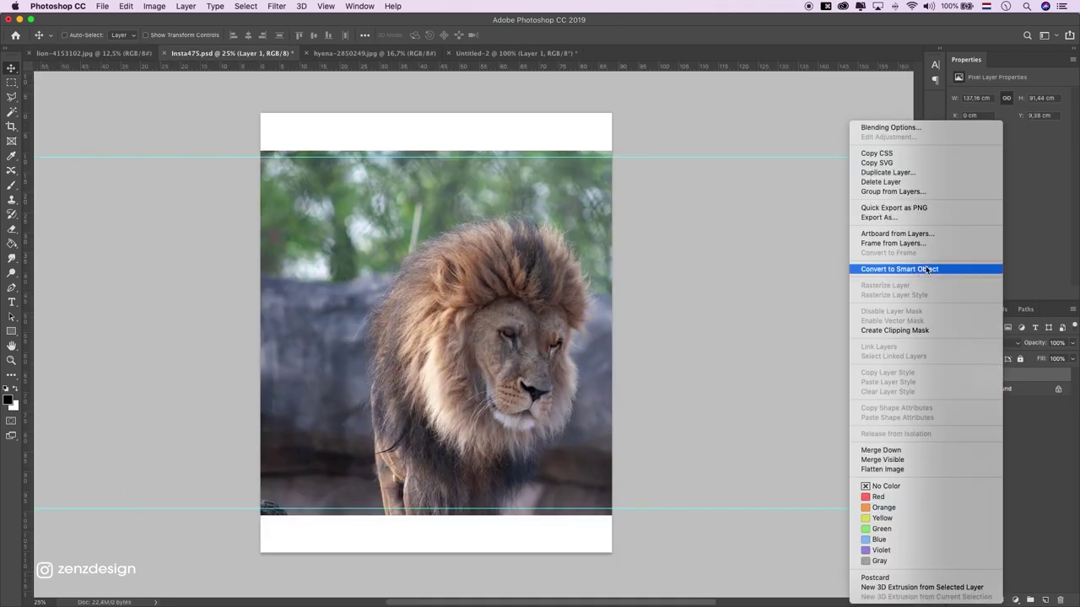
{"action": "left_click", "coordinate": [899, 269]}
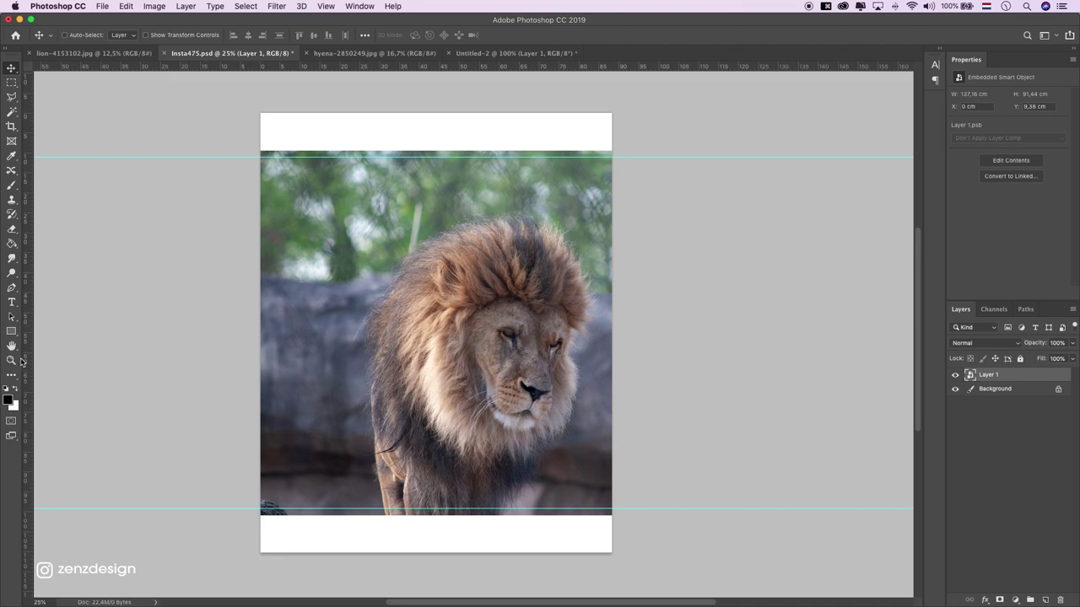
{"action": "key", "text": "super+t"}
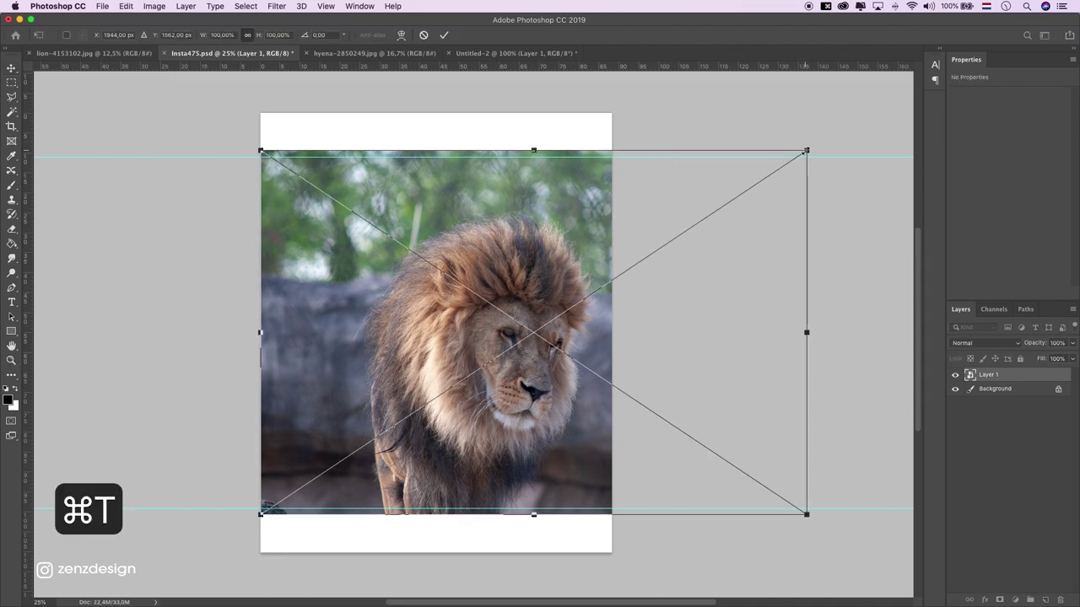
{"action": "left_click_drag", "start_coordinate": [806, 150], "coordinate": [863, 113]}
{"action": "mouse_move", "coordinate": [559, 200]}
{"action": "left_mouse_down"}
{"action": "mouse_move", "coordinate": [556, 216]}
{"action": "mouse_move", "coordinate": [596, 216]}
{"action": "left_mouse_up"}
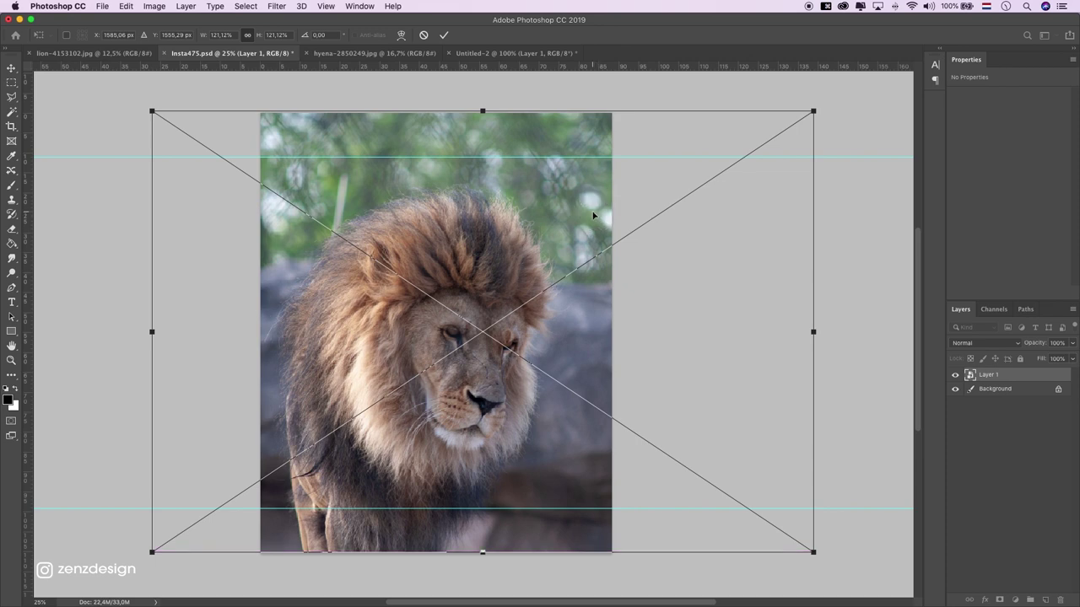
{"action": "left_click_drag", "start_coordinate": [815, 111], "coordinate": [776, 131]}
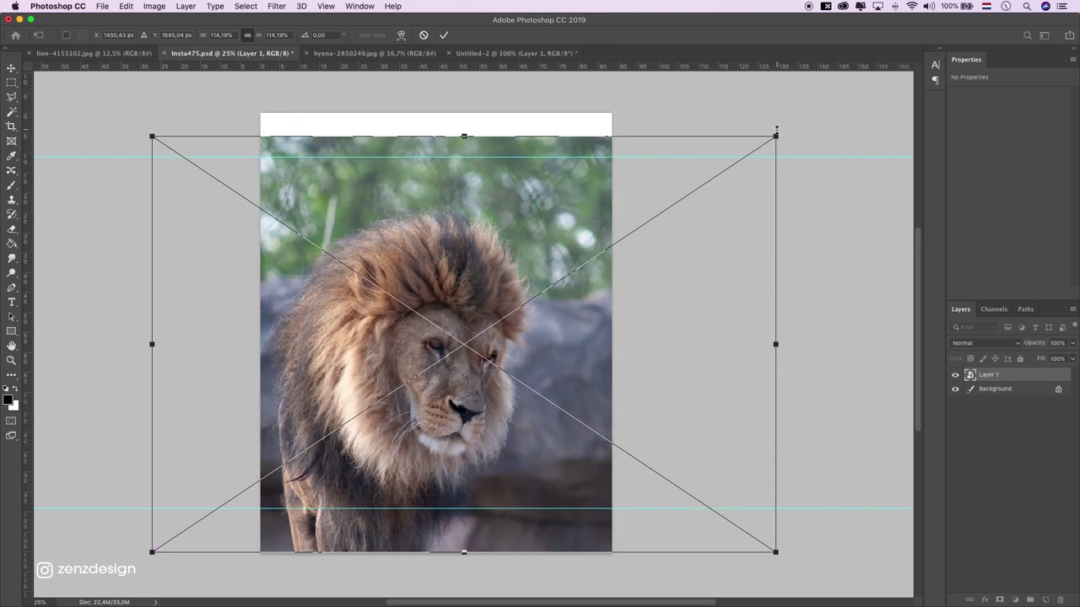
{"action": "key", "text": "Return"}
{"action": "left_click", "coordinate": [298, 314]}
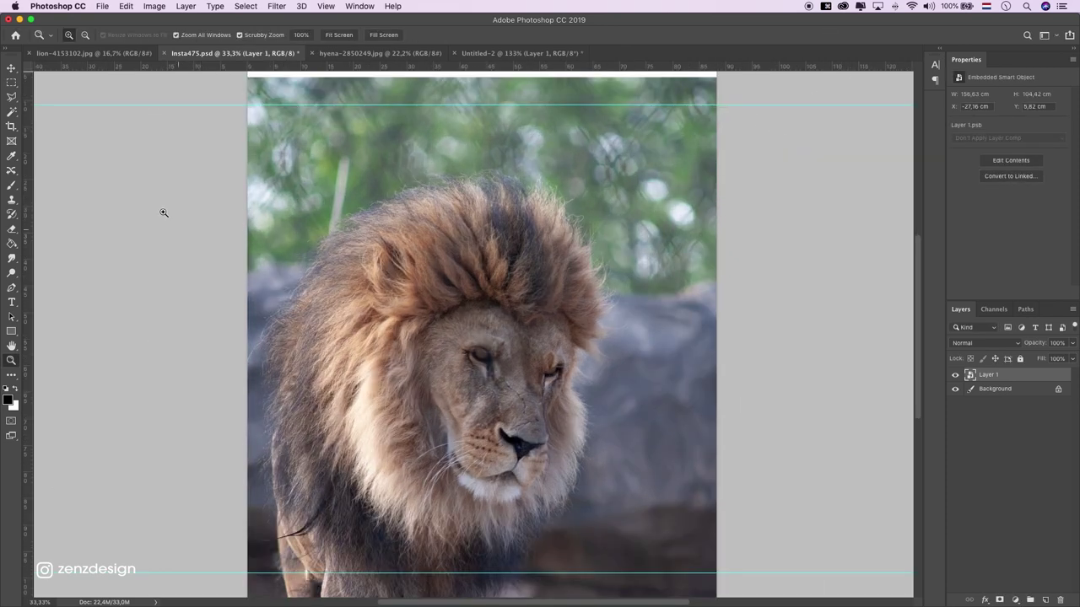
Step: Quick-select the lion's face and mane
{"action": "left_click", "coordinate": [11, 70]}
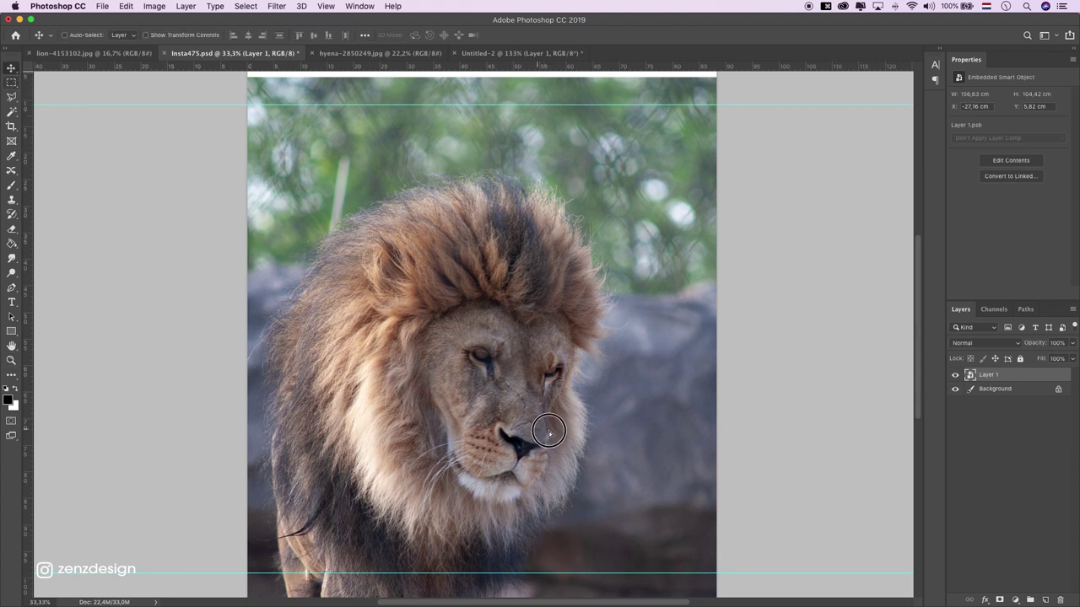
{"action": "left_click_drag", "start_coordinate": [548, 432], "coordinate": [560, 433]}
{"action": "scroll", "coordinate": [573, 426], "scroll_direction": "down", "scroll_amount": 3}
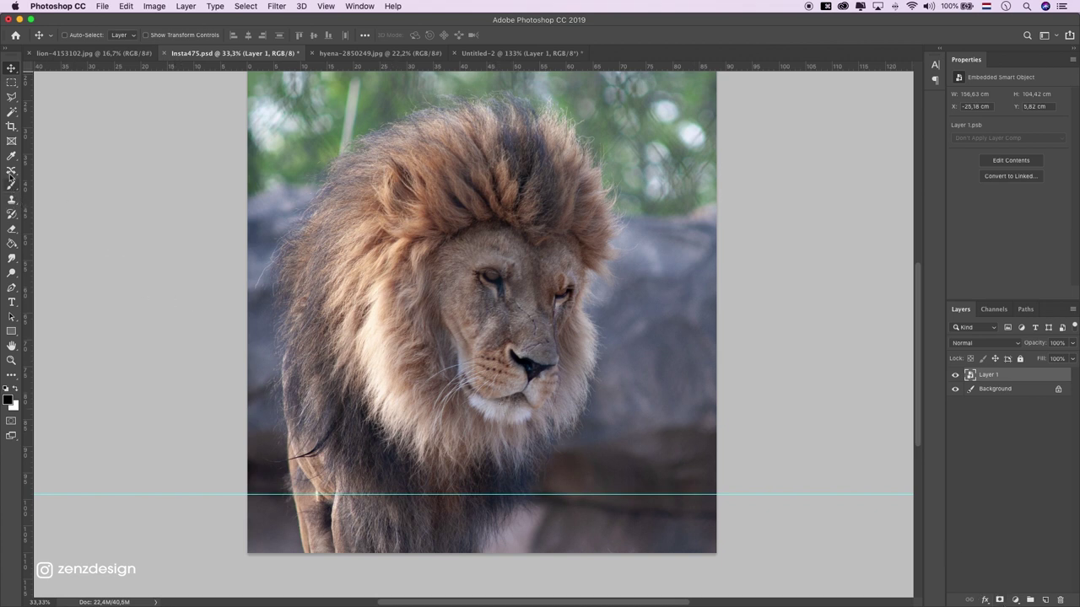
{"action": "left_click", "coordinate": [12, 112]}
{"action": "left_click", "coordinate": [63, 111]}
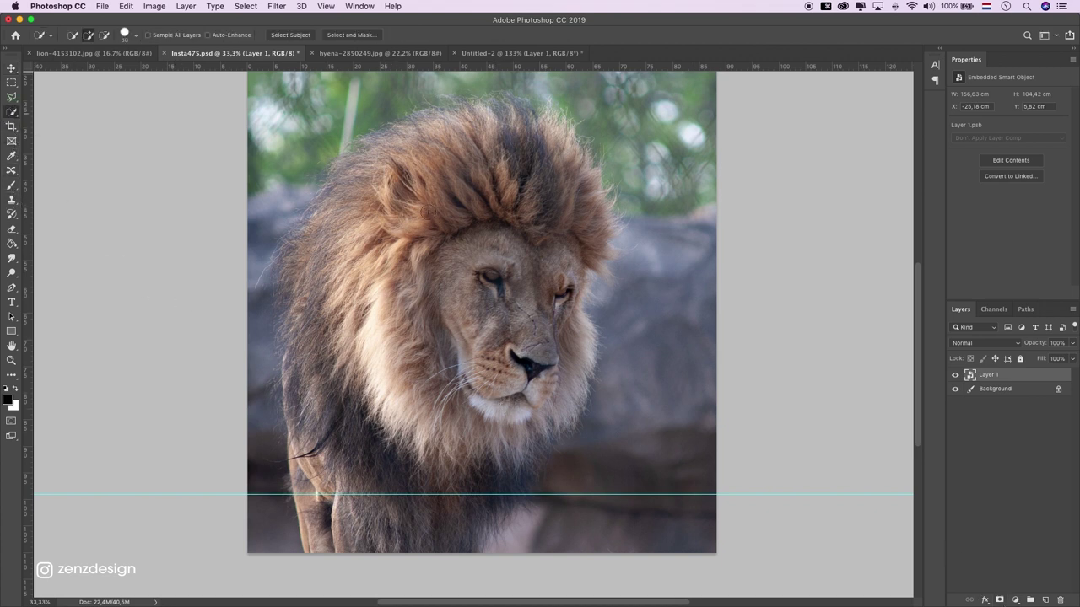
{"action": "mouse_move", "coordinate": [576, 251]}
{"action": "left_mouse_down"}
{"action": "mouse_move", "coordinate": [516, 349]}
{"action": "mouse_move", "coordinate": [574, 407]}
{"action": "mouse_move", "coordinate": [566, 323]}
{"action": "mouse_move", "coordinate": [590, 172]}
{"action": "mouse_move", "coordinate": [544, 135]}
{"action": "mouse_move", "coordinate": [390, 179]}
{"action": "left_mouse_up"}
{"action": "mouse_move", "coordinate": [486, 104]}
{"action": "left_mouse_down"}
{"action": "mouse_move", "coordinate": [420, 124]}
{"action": "mouse_move", "coordinate": [337, 212]}
{"action": "mouse_move", "coordinate": [300, 293]}
{"action": "left_mouse_up"}
Step: Subtract the background around the mane from the selection and hide the guides
{"action": "left_click", "coordinate": [104, 35]}
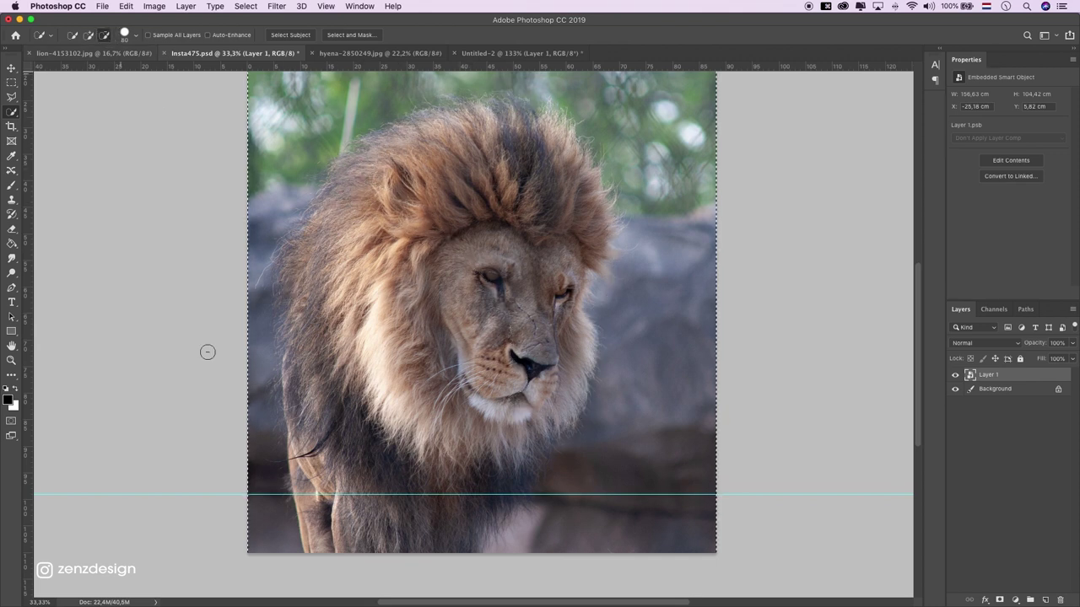
{"action": "left_click_drag", "start_coordinate": [278, 537], "coordinate": [244, 232]}
{"action": "scroll", "coordinate": [246, 223], "scroll_direction": "up", "scroll_amount": 5}
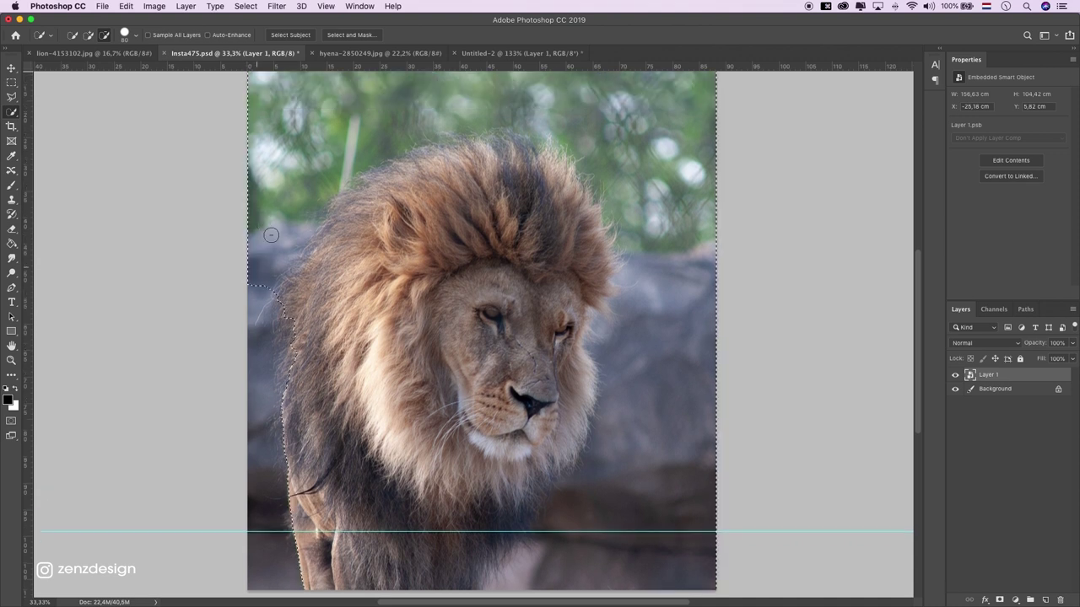
{"action": "left_click_drag", "start_coordinate": [258, 306], "coordinate": [498, 143]}
{"action": "mouse_move", "coordinate": [663, 228]}
{"action": "left_mouse_down"}
{"action": "mouse_move", "coordinate": [683, 273]}
{"action": "mouse_move", "coordinate": [639, 408]}
{"action": "mouse_move", "coordinate": [650, 422]}
{"action": "left_mouse_up"}
{"action": "scroll", "coordinate": [639, 409], "scroll_direction": "down", "scroll_amount": 2}
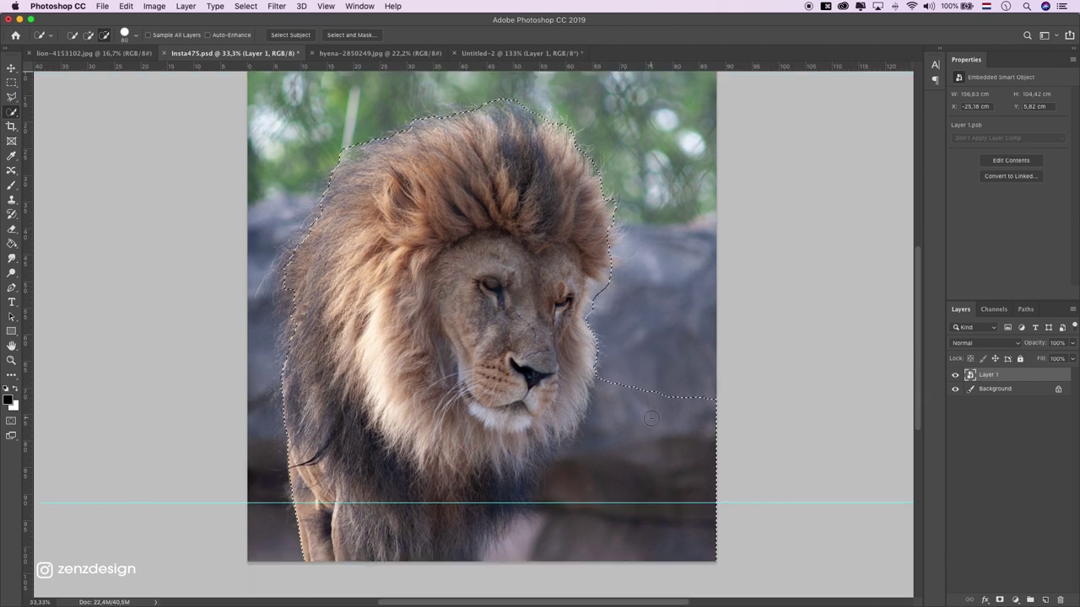
{"action": "scroll", "coordinate": [608, 379], "scroll_direction": "down", "scroll_amount": 10}
{"action": "left_click_drag", "start_coordinate": [577, 344], "coordinate": [545, 371]}
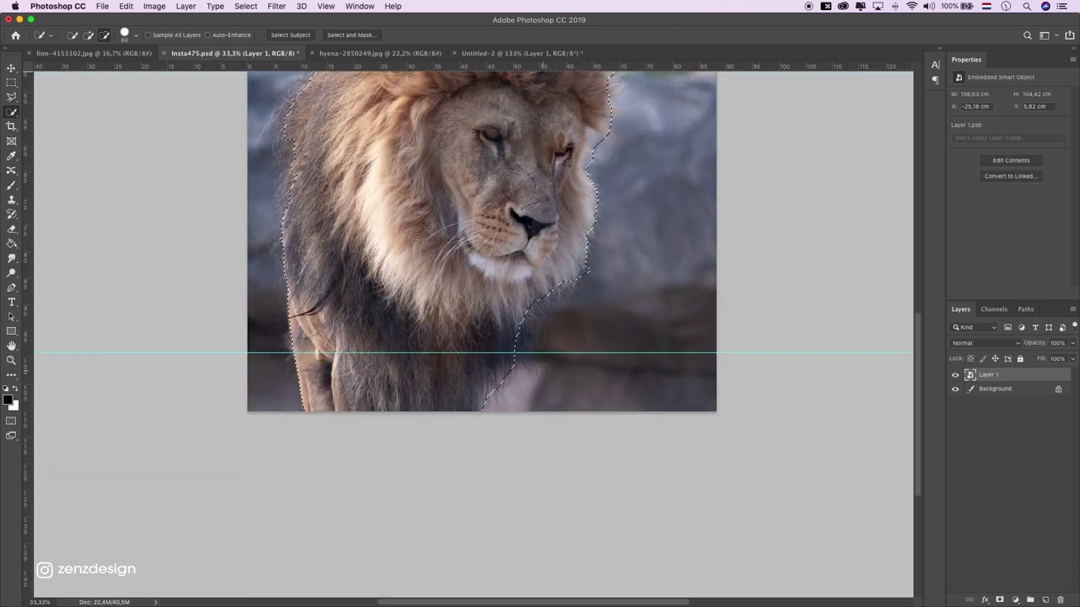
{"action": "scroll", "coordinate": [545, 371], "scroll_direction": "up", "scroll_amount": 4}
{"action": "key", "text": "super+semicolon"}
{"action": "scroll", "coordinate": [545, 373], "scroll_direction": "up", "scroll_amount": 4}
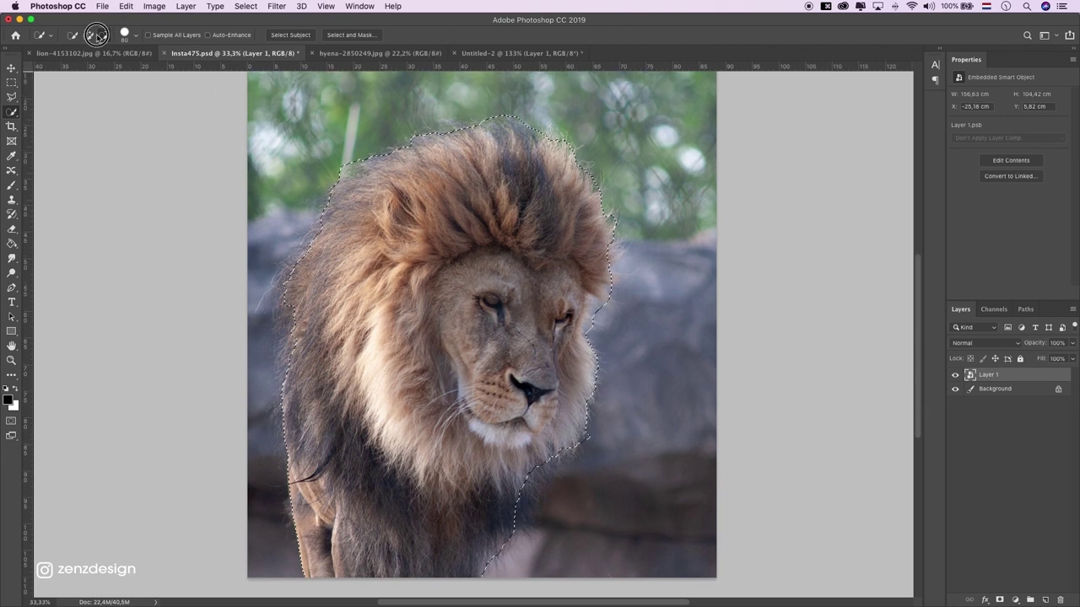
Step: Add the upper-left mane and chin area to the selection, then turn it into a layer mask
{"action": "left_click_drag", "start_coordinate": [313, 248], "coordinate": [285, 362]}
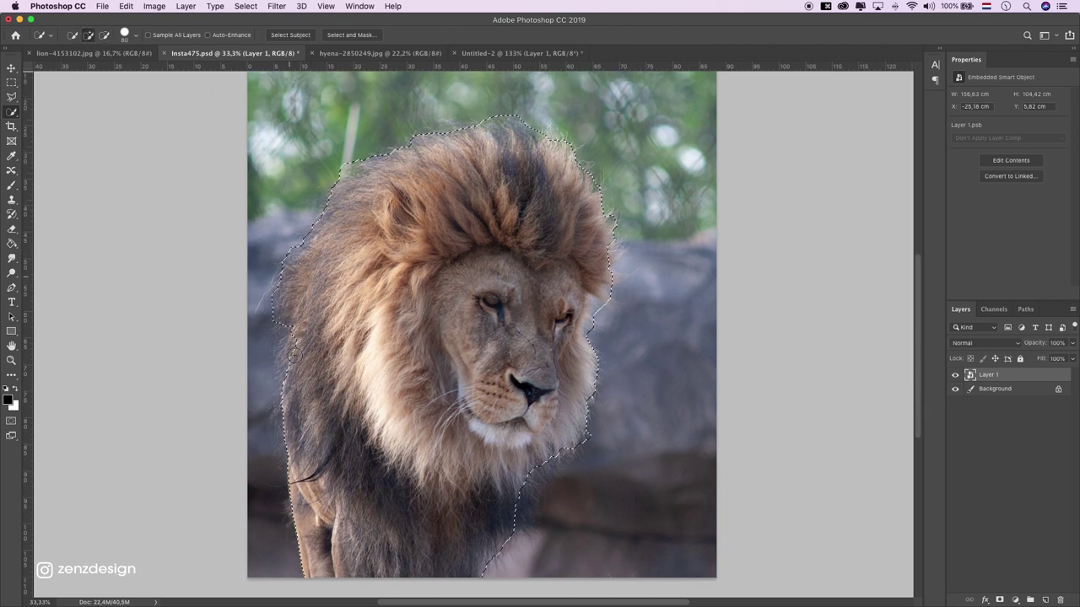
{"action": "left_click", "coordinate": [528, 470]}
{"action": "scroll", "coordinate": [514, 506], "scroll_direction": "down", "scroll_amount": 1}
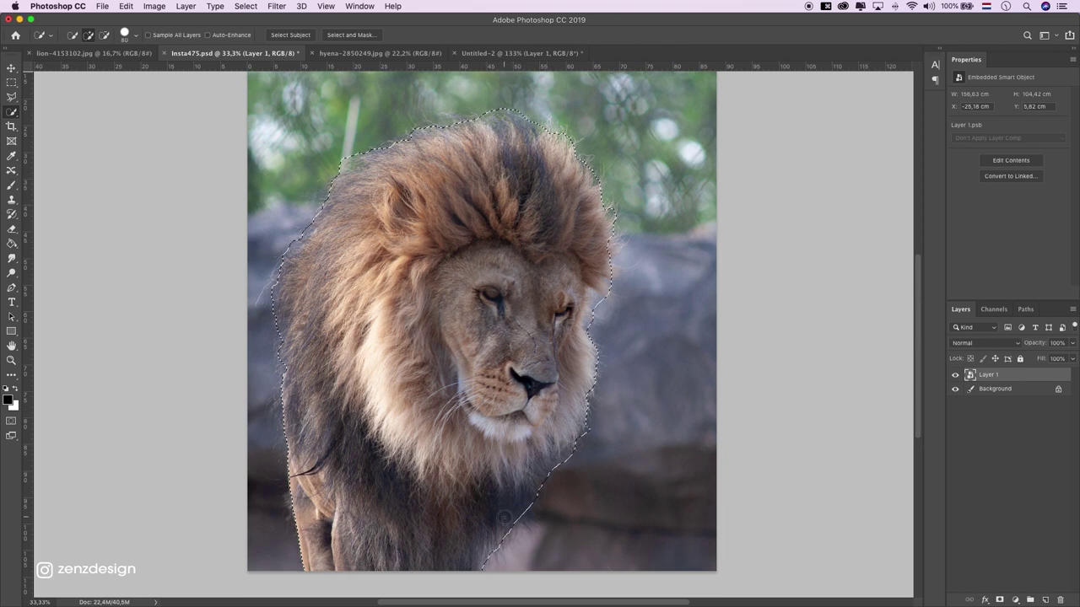
{"action": "scroll", "coordinate": [506, 510], "scroll_direction": "down", "scroll_amount": 5}
{"action": "scroll", "coordinate": [503, 511], "scroll_direction": "up", "scroll_amount": 5}
{"action": "key", "text": "alt"}
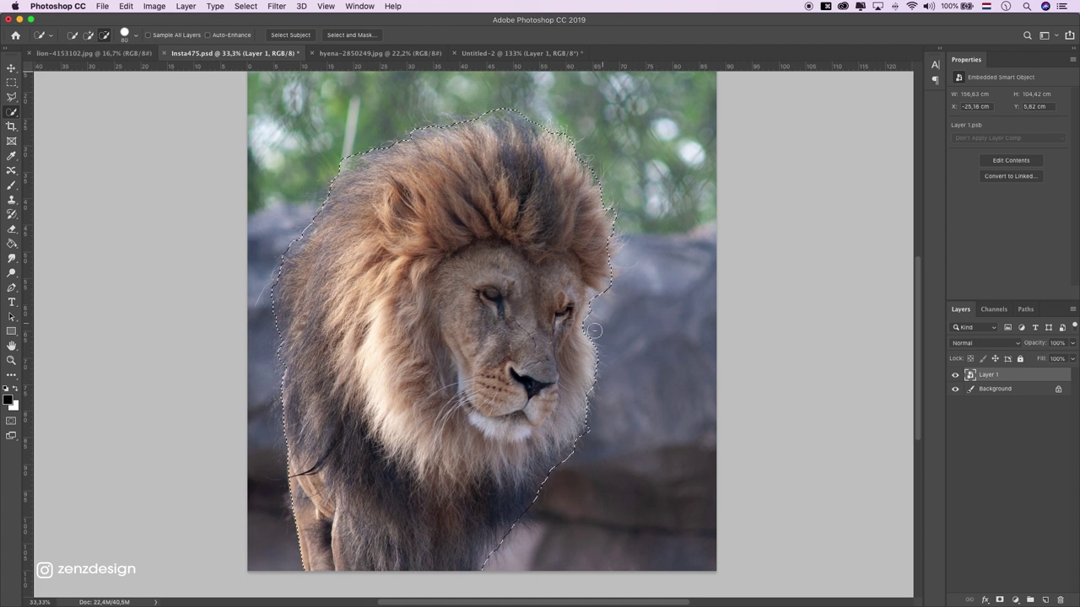
{"action": "left_click", "coordinate": [1000, 600]}
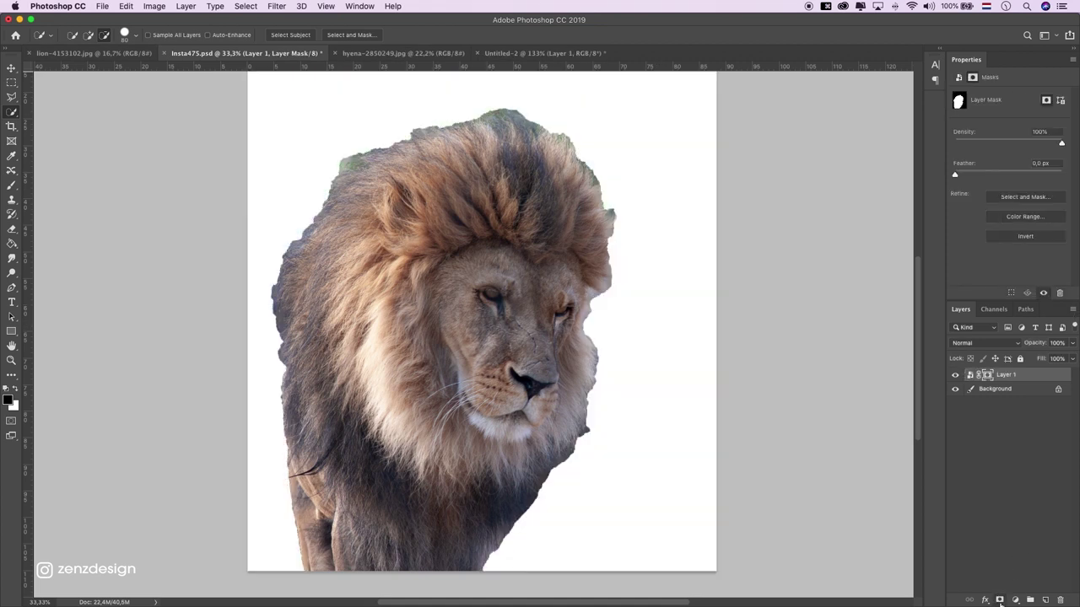
Step: Add a grey #828282 Solid Color fill layer above the Background, behind the lion
{"action": "left_click", "coordinate": [995, 390]}
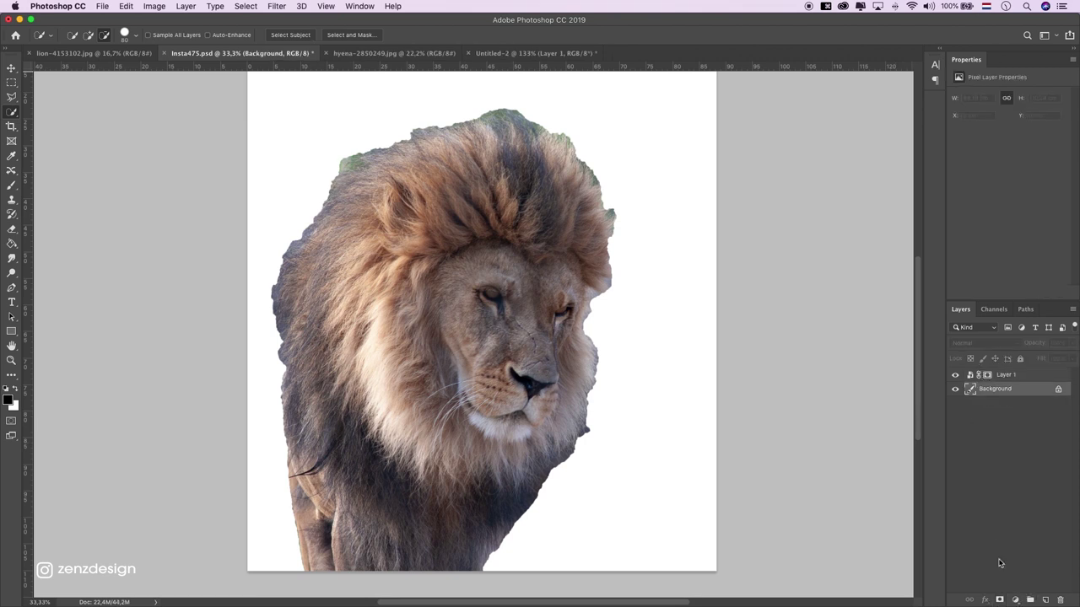
{"action": "left_click", "coordinate": [1015, 600]}
{"action": "left_click", "coordinate": [1004, 391]}
{"action": "key", "text": "ctrl+z"}
{"action": "left_click", "coordinate": [1015, 600]}
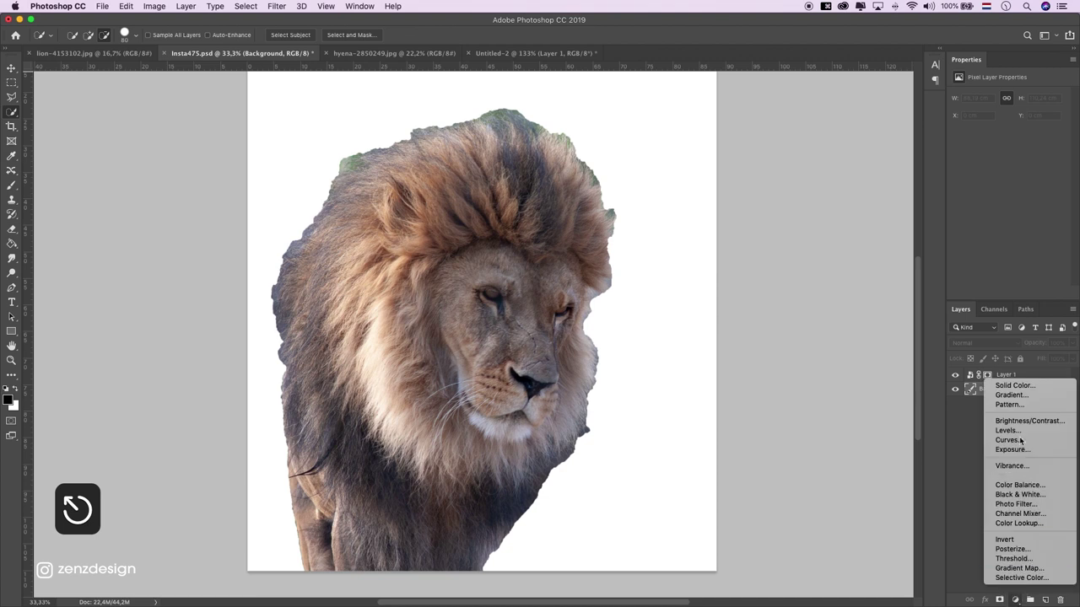
{"action": "left_click", "coordinate": [1005, 386]}
{"action": "left_click_drag", "start_coordinate": [680, 152], "coordinate": [638, 176]}
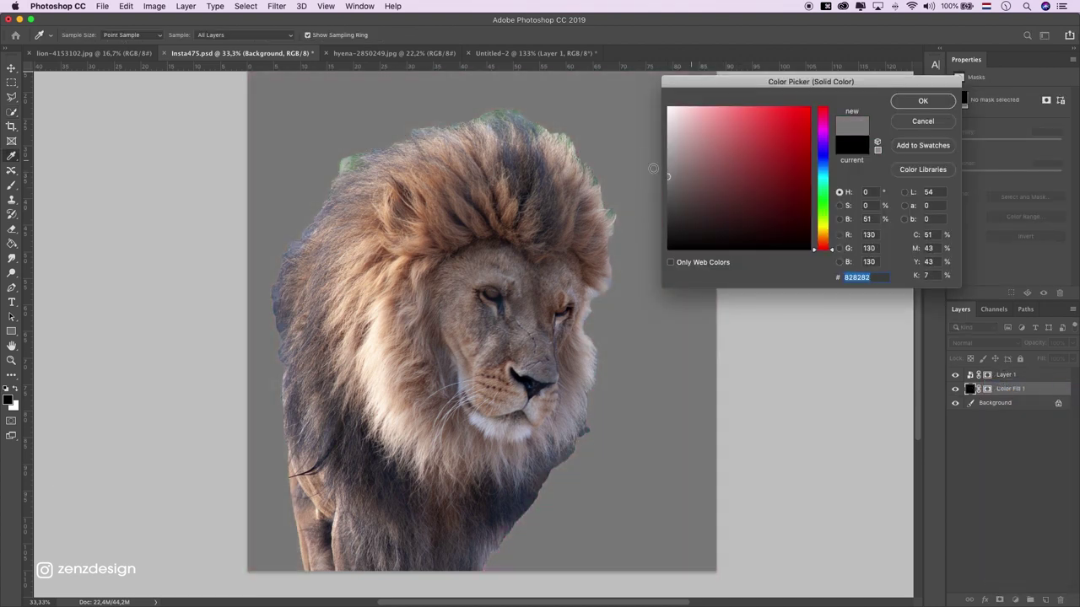
{"action": "left_click", "coordinate": [899, 102]}
Step: Open the lion layer's mask in Select and Mask
{"action": "left_click", "coordinate": [988, 375]}
{"action": "right_click", "coordinate": [988, 374]}
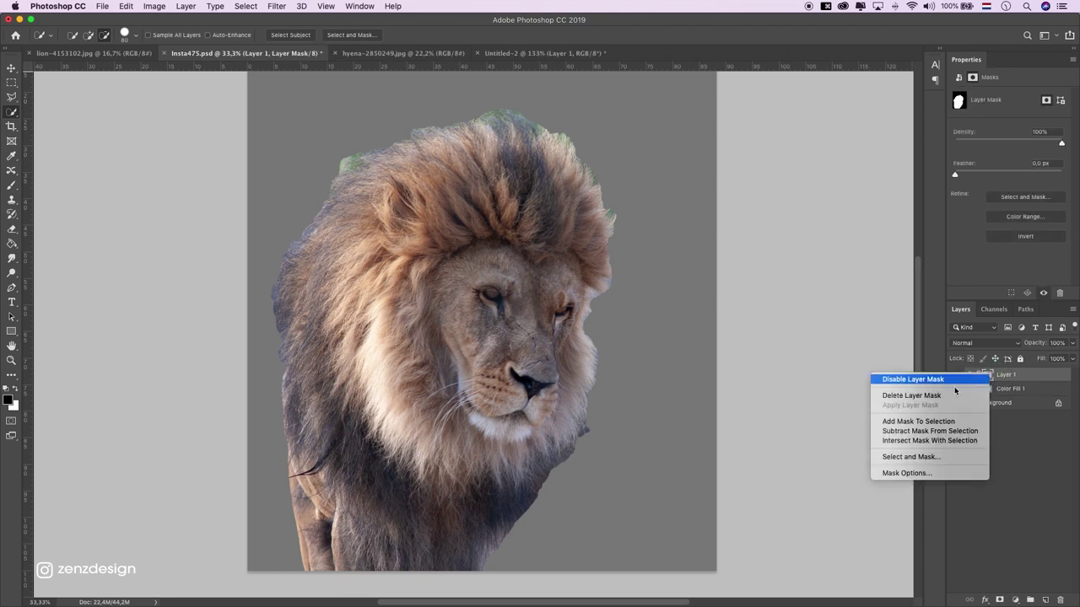
{"action": "left_click", "coordinate": [911, 456]}
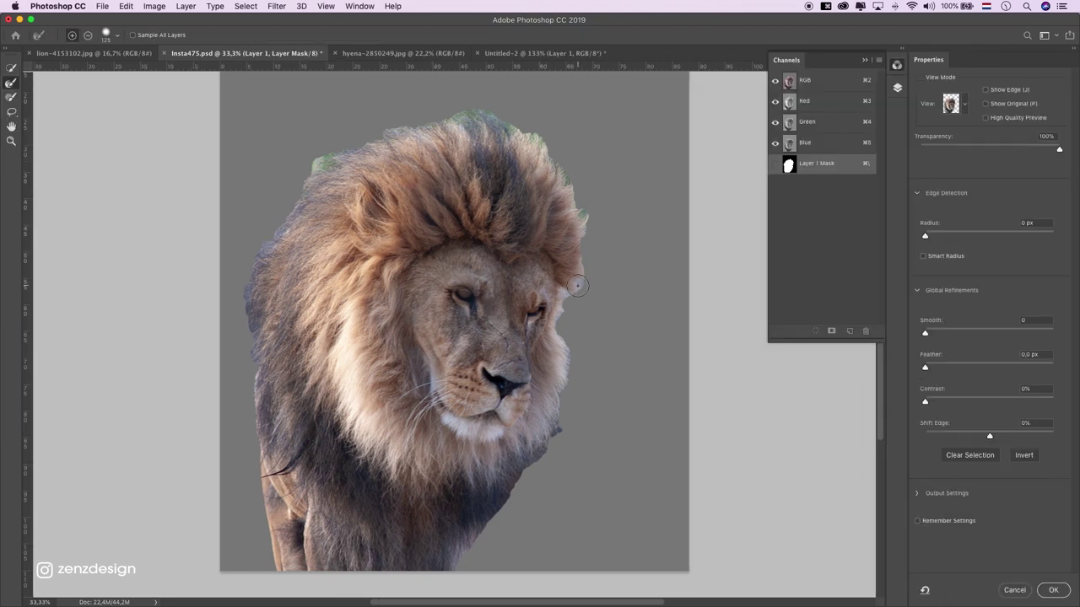
Step: Paint the mane's top, right edge and chin with the Refine Edge Brush
{"action": "key", "text": "bracketleft"}
{"action": "mouse_move", "coordinate": [583, 267]}
{"action": "left_mouse_down"}
{"action": "mouse_move", "coordinate": [571, 208]}
{"action": "mouse_move", "coordinate": [586, 229]}
{"action": "mouse_move", "coordinate": [537, 127]}
{"action": "left_mouse_up"}
{"action": "key", "text": "bracketright"}
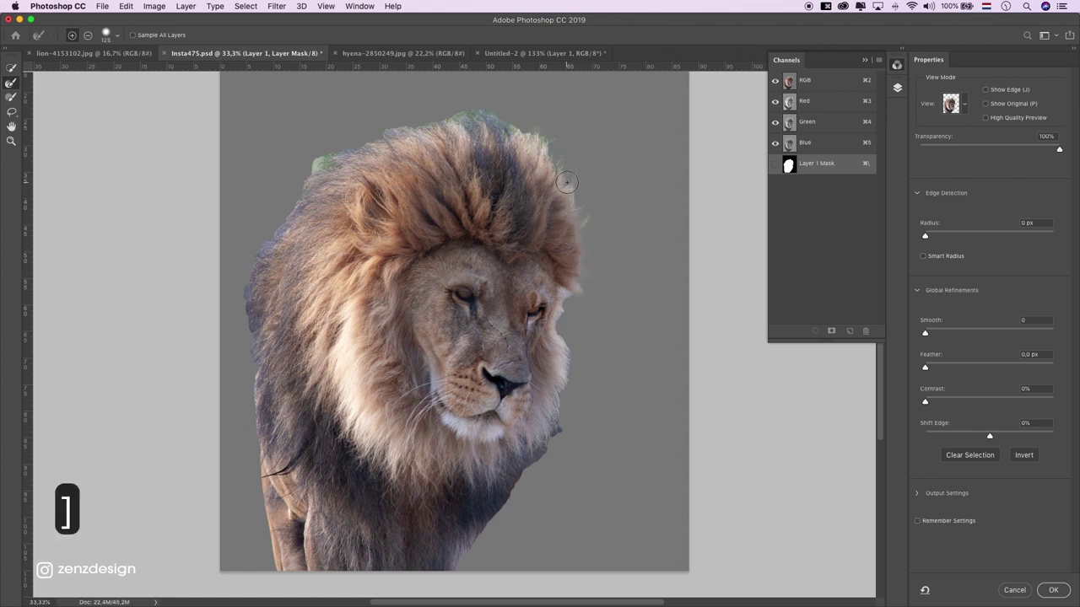
{"action": "mouse_move", "coordinate": [381, 135]}
{"action": "left_mouse_down"}
{"action": "mouse_move", "coordinate": [313, 150]}
{"action": "mouse_move", "coordinate": [257, 410]}
{"action": "mouse_move", "coordinate": [231, 469]}
{"action": "left_mouse_up"}
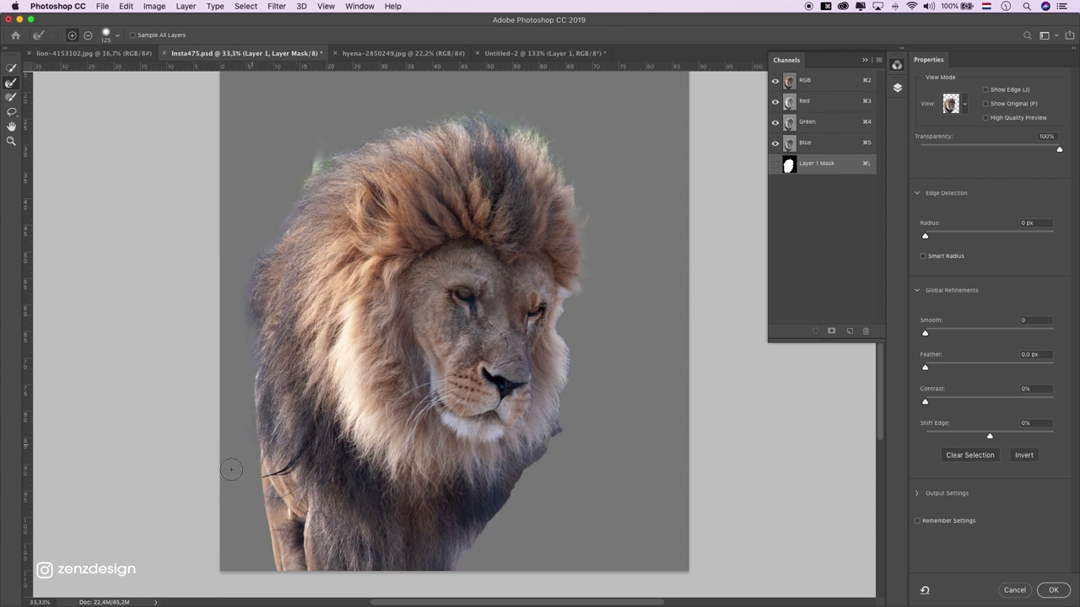
{"action": "mouse_move", "coordinate": [575, 246]}
{"action": "left_mouse_down"}
{"action": "mouse_move", "coordinate": [558, 410]}
{"action": "mouse_move", "coordinate": [453, 578]}
{"action": "mouse_move", "coordinate": [413, 582]}
{"action": "left_mouse_up"}
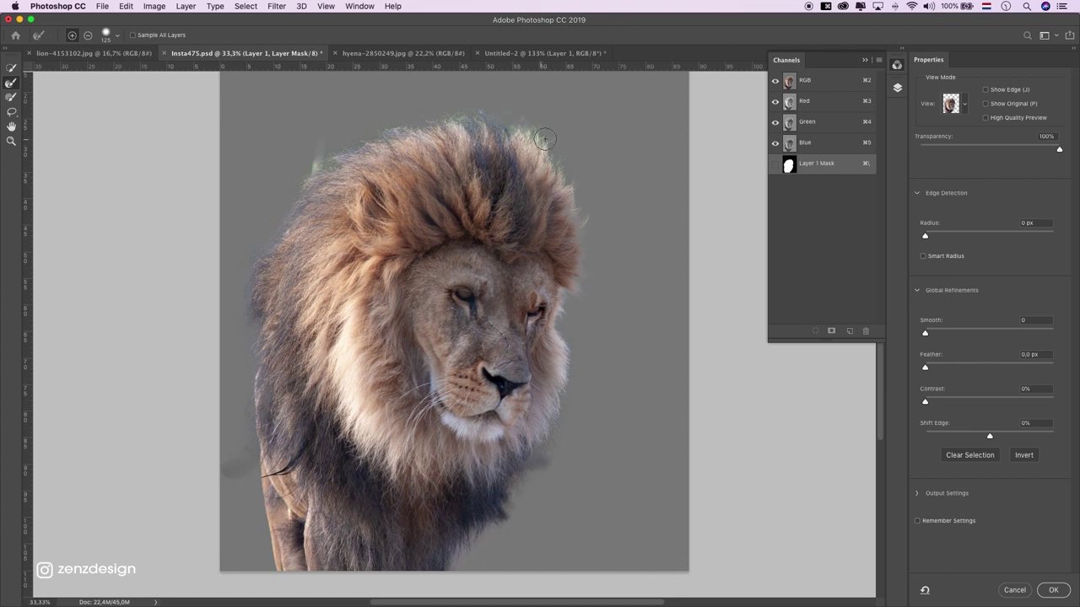
Step: Set Shift Edge to +18% and apply the refined mask
{"action": "left_click", "coordinate": [1002, 435]}
{"action": "left_click", "coordinate": [1026, 433]}
{"action": "left_click_drag", "start_coordinate": [1013, 438], "coordinate": [1006, 437]}
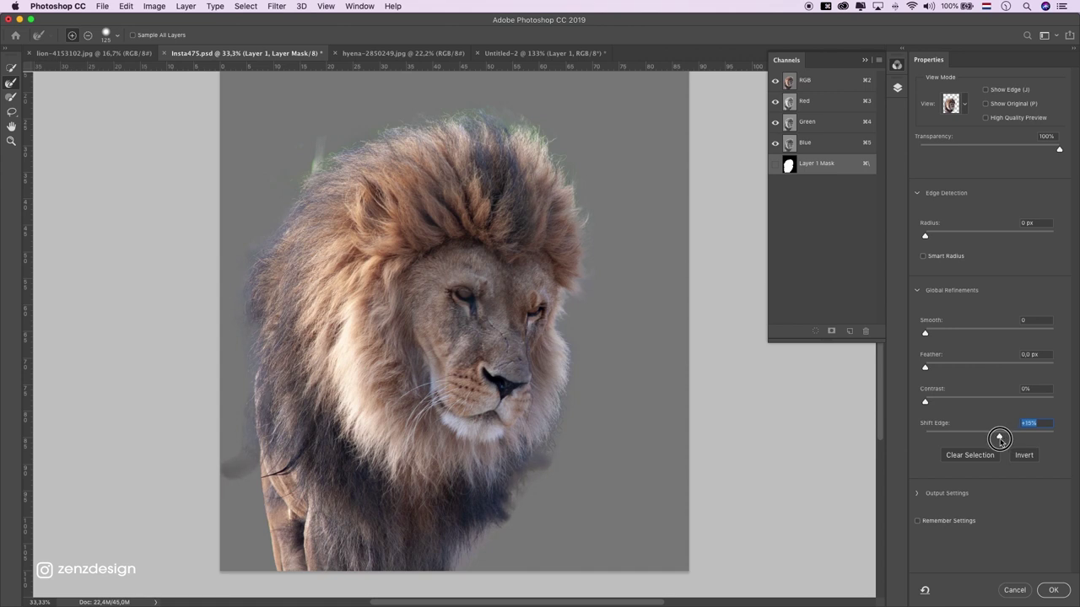
{"action": "left_click", "coordinate": [1051, 591]}
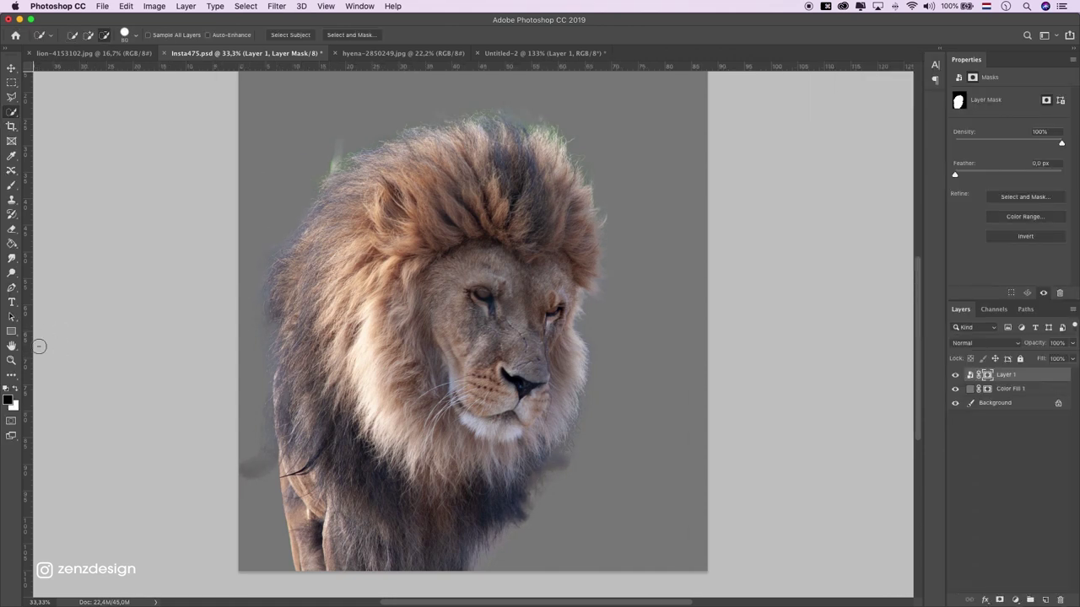
Step: Zoom into the lower mane and paint out the dark smudge with a 64%-hardness brush
{"action": "left_click", "coordinate": [11, 360]}
{"action": "left_click", "coordinate": [312, 480]}
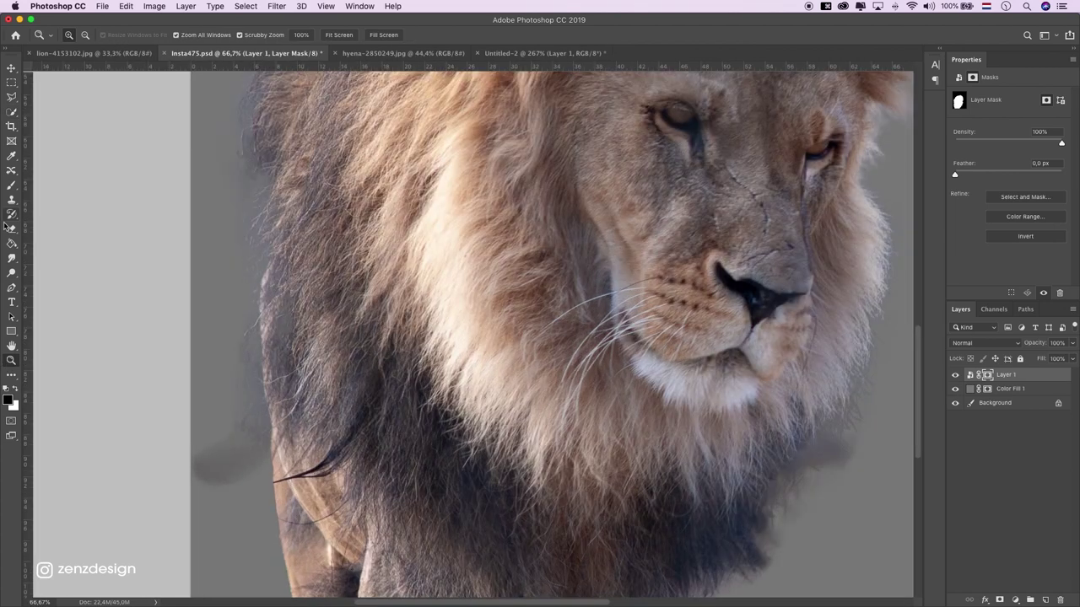
{"action": "left_click", "coordinate": [11, 189]}
{"action": "left_click_drag", "start_coordinate": [197, 494], "coordinate": [231, 496]}
{"action": "left_click", "coordinate": [80, 37]}
{"action": "left_click_drag", "start_coordinate": [87, 93], "coordinate": [100, 94]}
{"action": "left_click", "coordinate": [252, 18]}
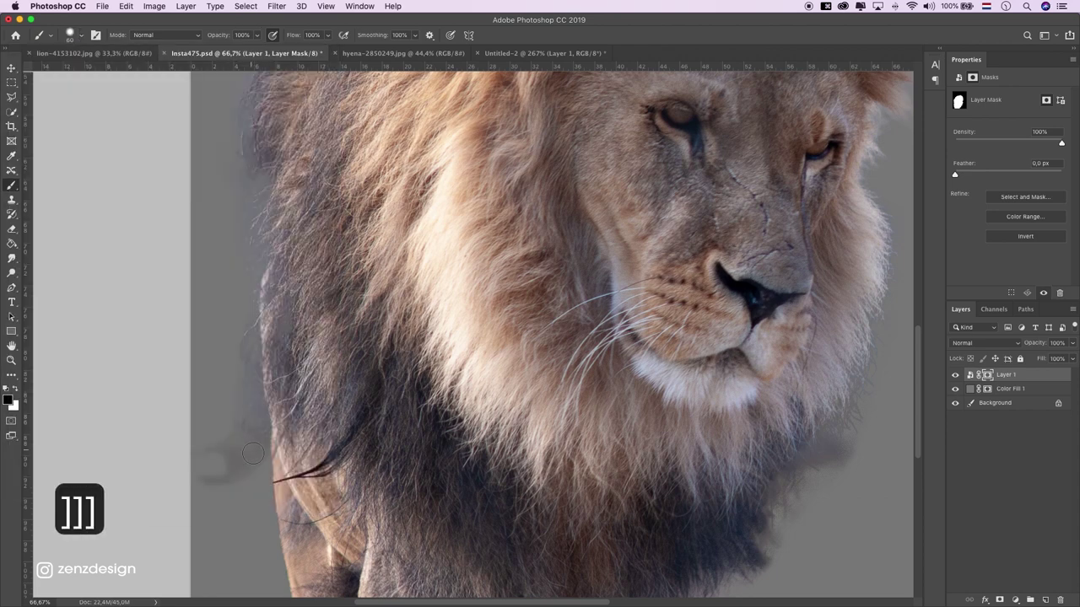
{"action": "left_click_drag", "start_coordinate": [221, 462], "coordinate": [244, 473]}
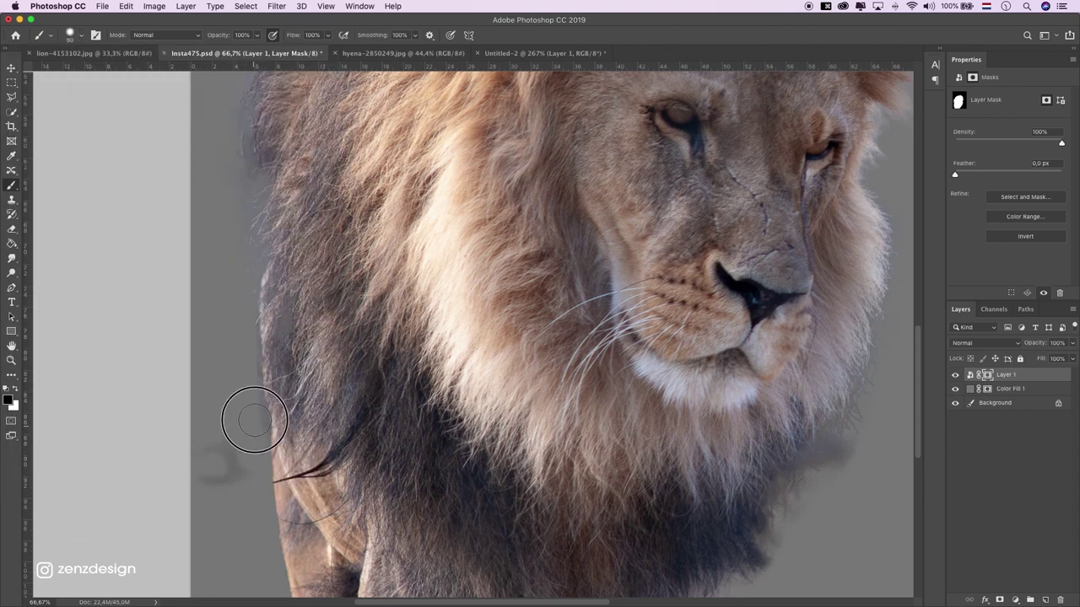
{"action": "left_click_drag", "start_coordinate": [218, 445], "coordinate": [244, 474]}
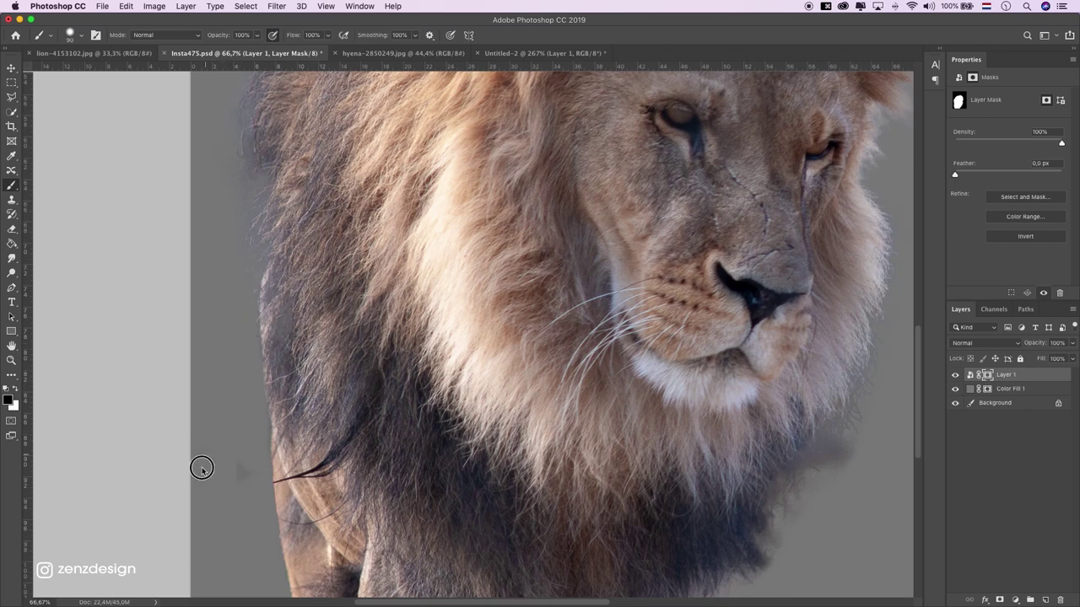
Step: Switch to white and paint out the greenish streak at the top of the mane
{"action": "key", "text": "bracketleft"}
{"action": "key", "text": "bracketleft"}
{"action": "key", "text": "bracketleft"}
{"action": "left_click", "coordinate": [13, 391]}
{"action": "key", "text": "bracketleft"}
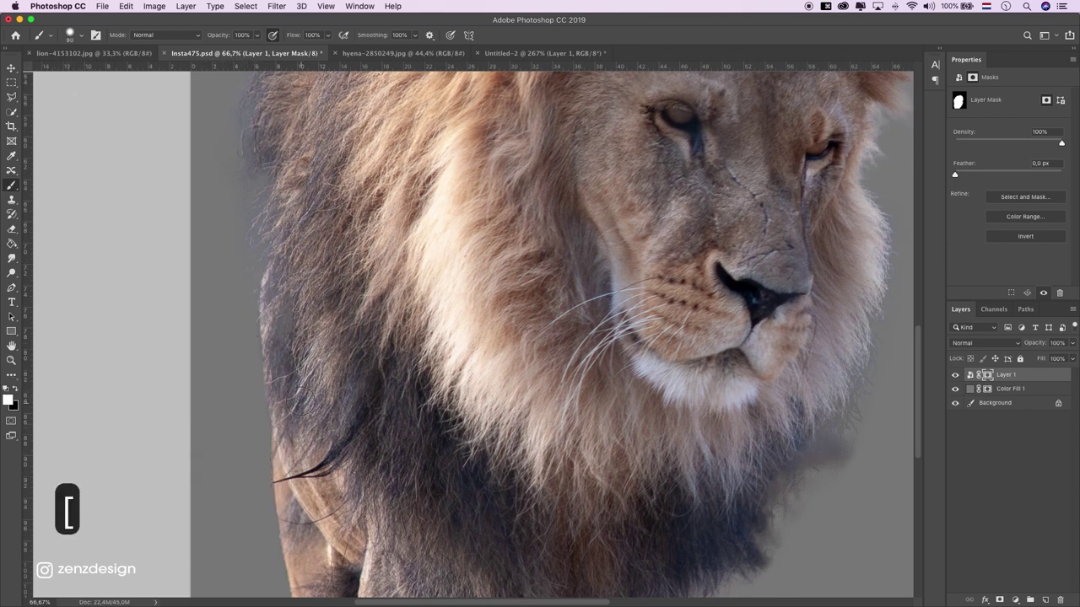
{"action": "key", "text": "bracketleft"}
{"action": "key", "text": "bracketleft"}
{"action": "key", "text": "bracketright"}
{"action": "key", "text": "bracketright"}
{"action": "key", "text": "bracketright"}
{"action": "scroll", "coordinate": [717, 405], "scroll_direction": "up", "scroll_amount": 3}
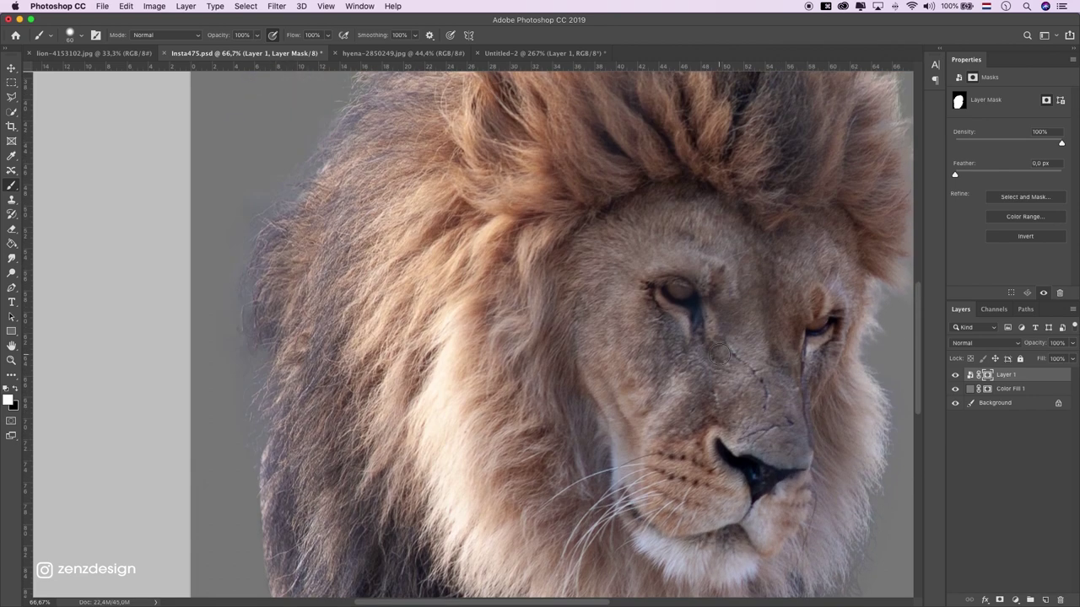
{"action": "scroll", "coordinate": [751, 329], "scroll_direction": "up", "scroll_amount": 2}
{"action": "scroll", "coordinate": [766, 288], "scroll_direction": "right", "scroll_amount": 5}
{"action": "key", "text": "bracketright"}
{"action": "key", "text": "bracketright"}
{"action": "key", "text": "bracketright"}
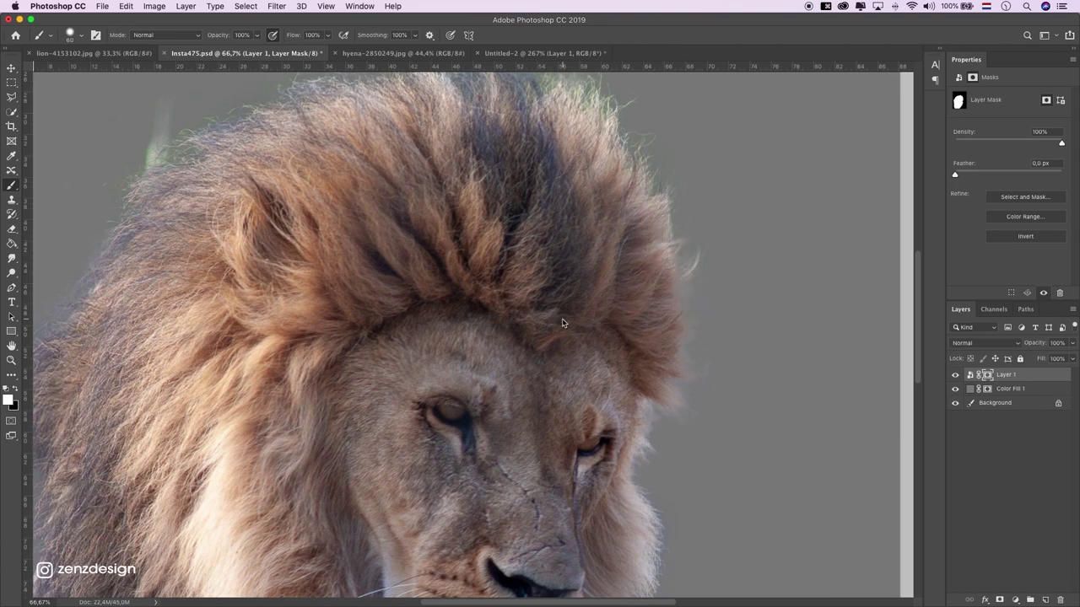
{"action": "left_click_drag", "start_coordinate": [290, 201], "coordinate": [289, 358]}
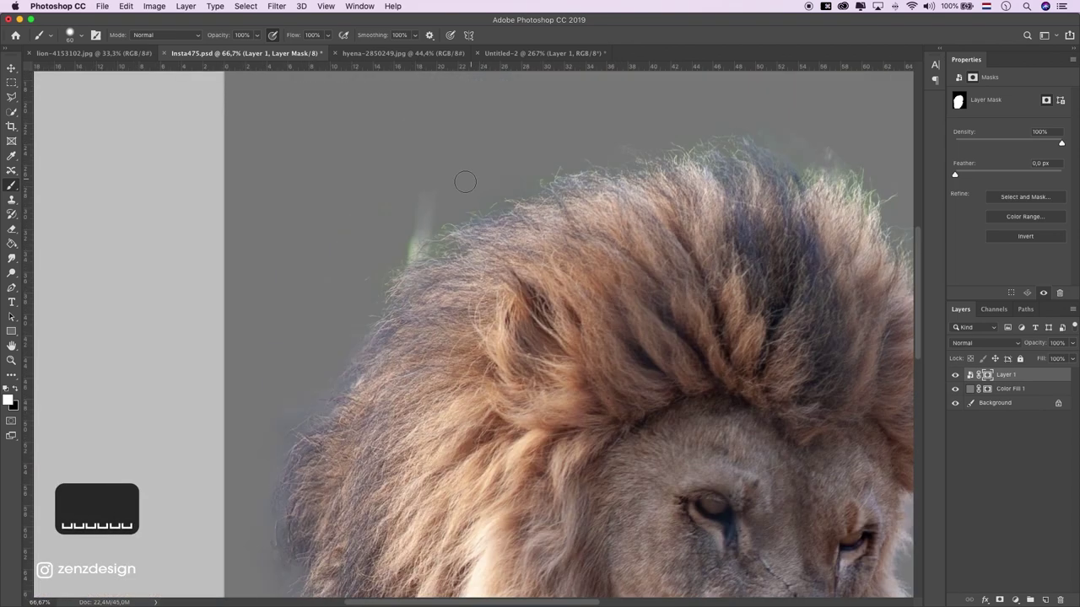
{"action": "scroll", "coordinate": [465, 176], "scroll_direction": "up", "scroll_amount": 2}
{"action": "key", "text": "bracketright"}
{"action": "key", "text": "bracketright"}
{"action": "key", "text": "bracketright"}
{"action": "left_click_drag", "start_coordinate": [403, 243], "coordinate": [423, 223]}
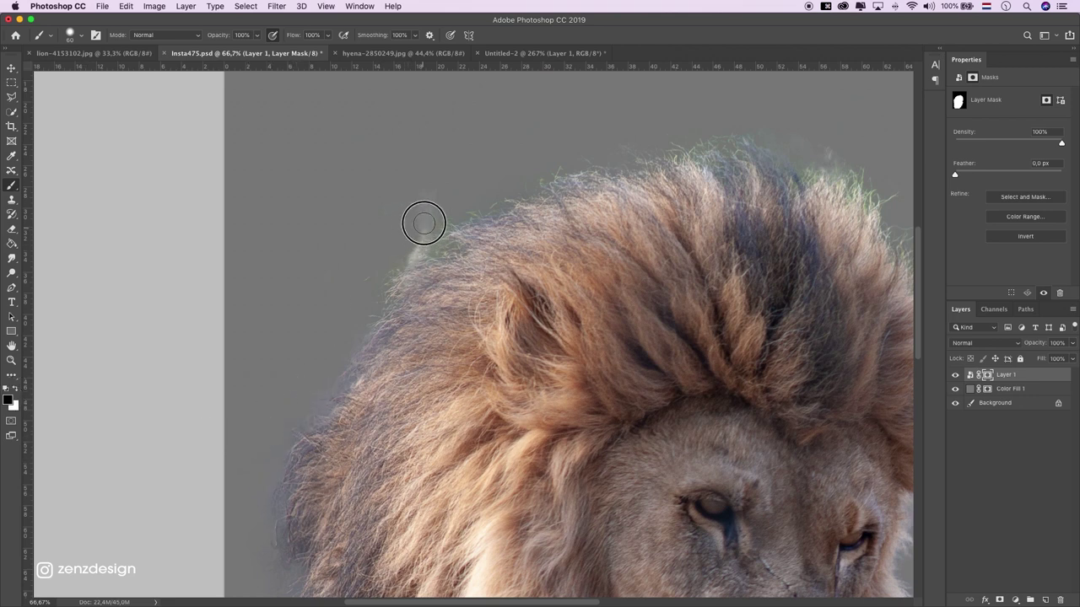
{"action": "key", "text": "bracketleft"}
{"action": "key", "text": "bracketleft"}
{"action": "key", "text": "bracketleft"}
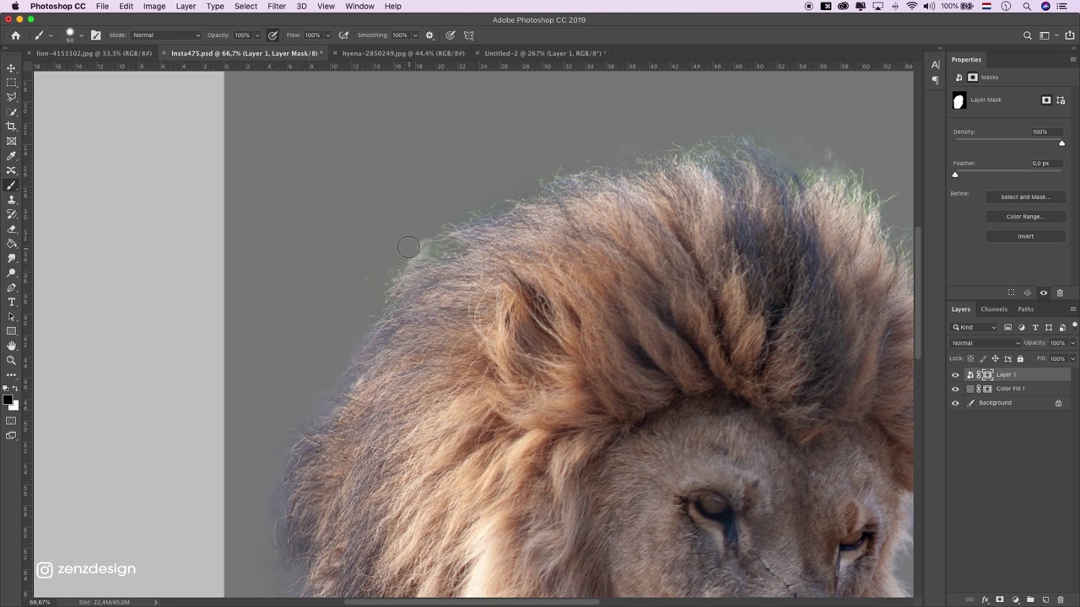
Step: Zoom to the lower right of the mane and paint out dark fur at the chest edge
{"action": "scroll", "coordinate": [264, 281], "scroll_direction": "down", "scroll_amount": 2}
{"action": "scroll", "coordinate": [260, 285], "scroll_direction": "down", "scroll_amount": 2}
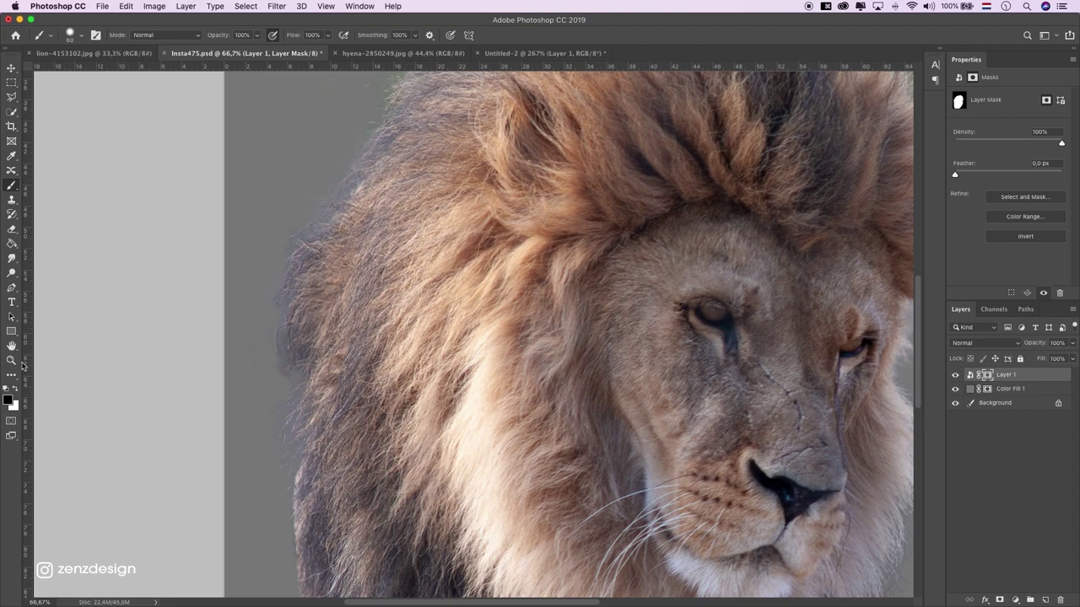
{"action": "left_click", "coordinate": [12, 360]}
{"action": "left_click_drag", "start_coordinate": [549, 345], "coordinate": [617, 266]}
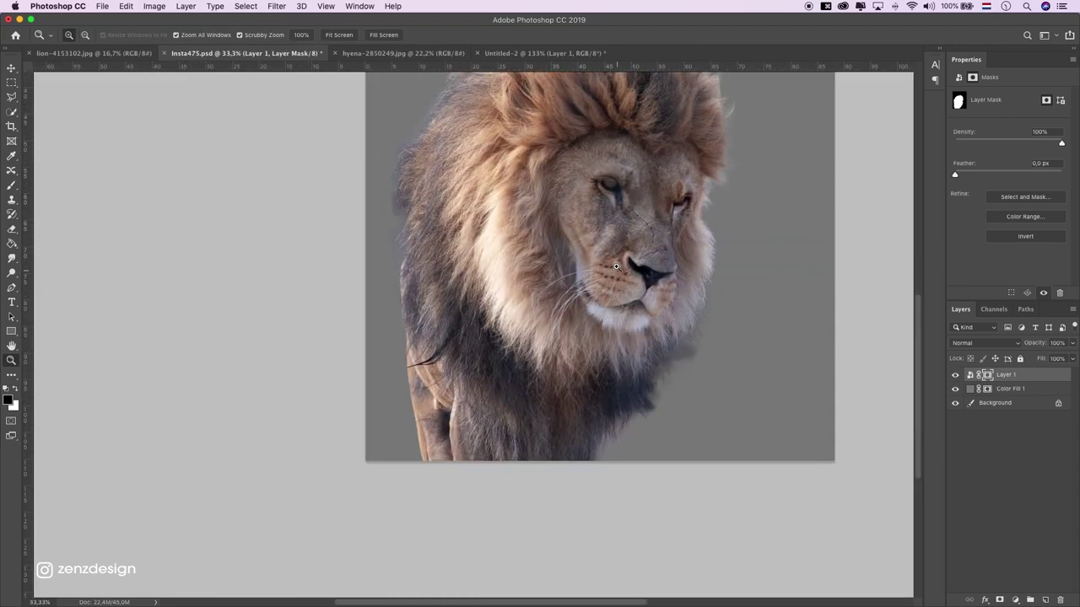
{"action": "left_click", "coordinate": [740, 408]}
{"action": "left_click", "coordinate": [12, 185]}
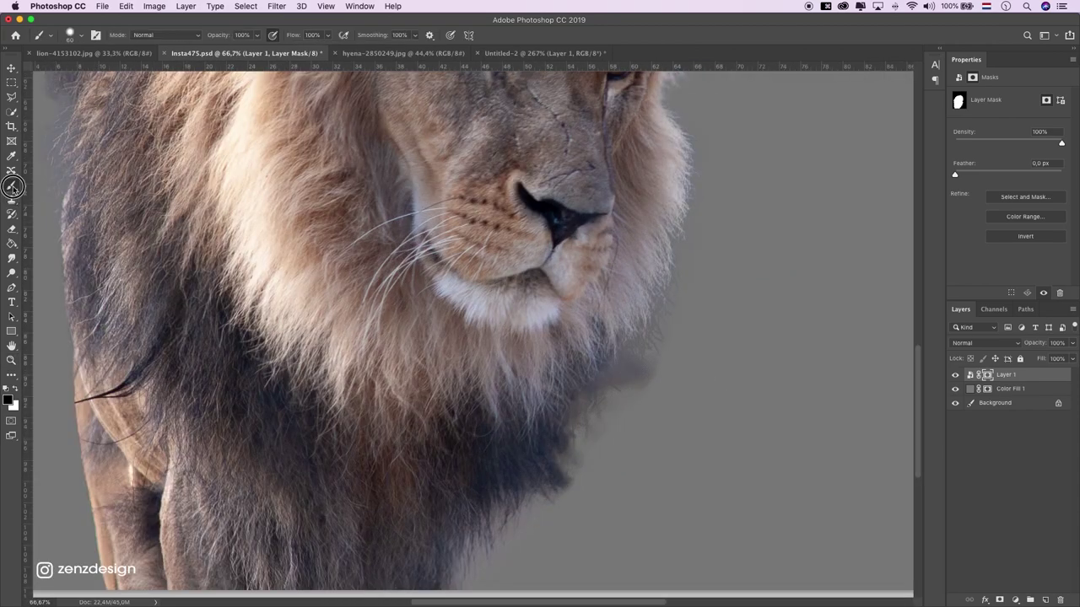
{"action": "mouse_move", "coordinate": [630, 385]}
{"action": "left_mouse_down"}
{"action": "mouse_move", "coordinate": [633, 367]}
{"action": "mouse_move", "coordinate": [626, 385]}
{"action": "mouse_move", "coordinate": [655, 373]}
{"action": "left_mouse_up"}
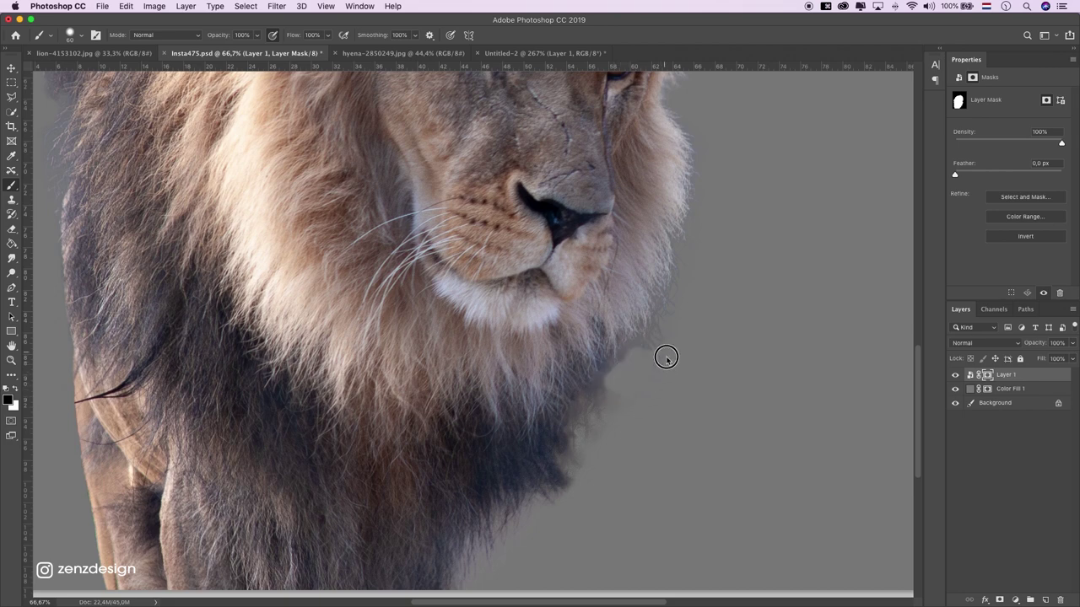
Step: Adjust brush flow, soften the chest fur edge, remove stray wisps, and zoom out to check
{"action": "right_click", "coordinate": [582, 511]}
{"action": "key", "text": "Escape"}
{"action": "left_click", "coordinate": [70, 38]}
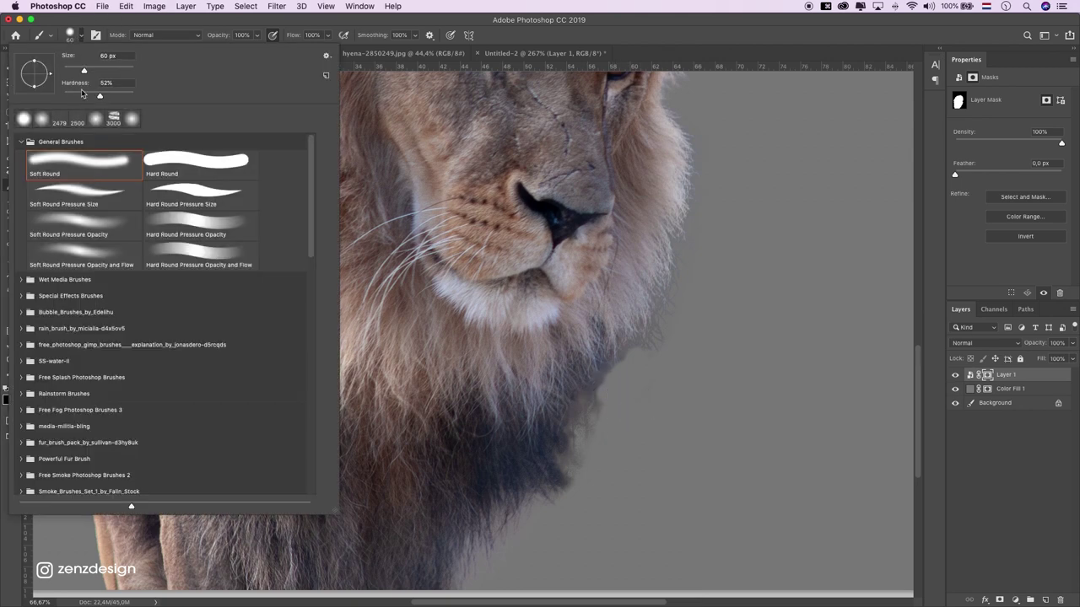
{"action": "key", "text": "Return"}
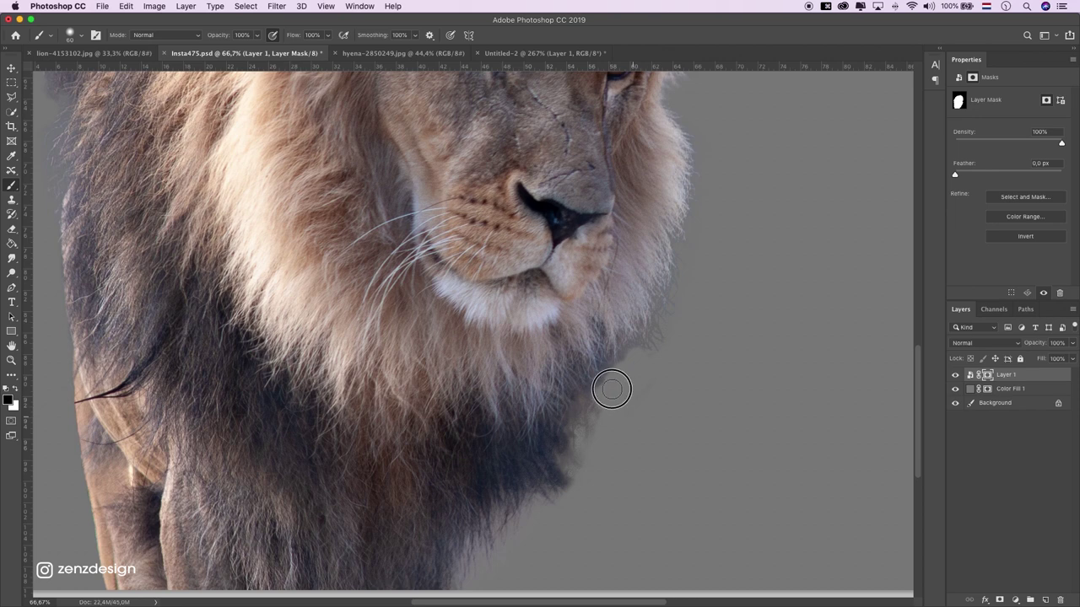
{"action": "key", "text": "super+z"}
{"action": "key", "text": "super+z"}
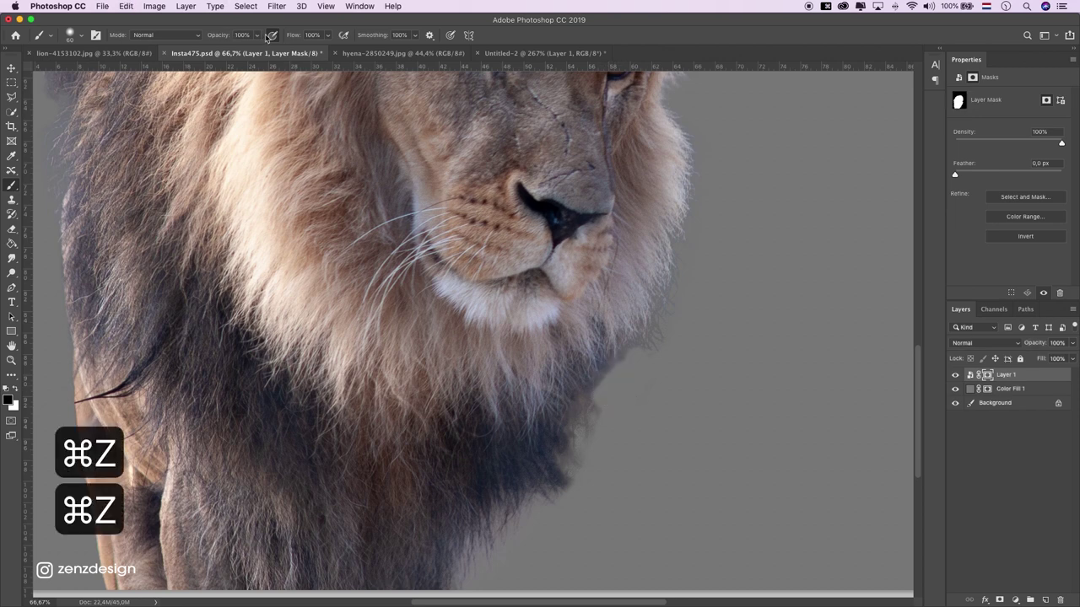
{"action": "left_click", "coordinate": [320, 35]}
{"action": "left_click", "coordinate": [328, 34]}
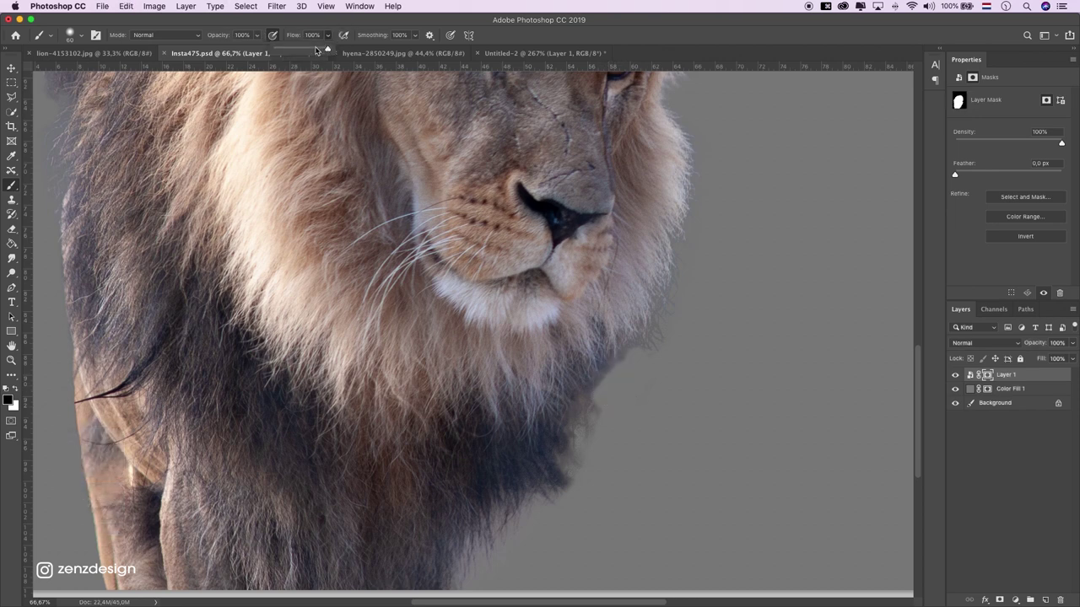
{"action": "key", "text": "bracketright"}
{"action": "key", "text": "bracketright"}
{"action": "key", "text": "bracketright"}
{"action": "key", "text": "bracketright"}
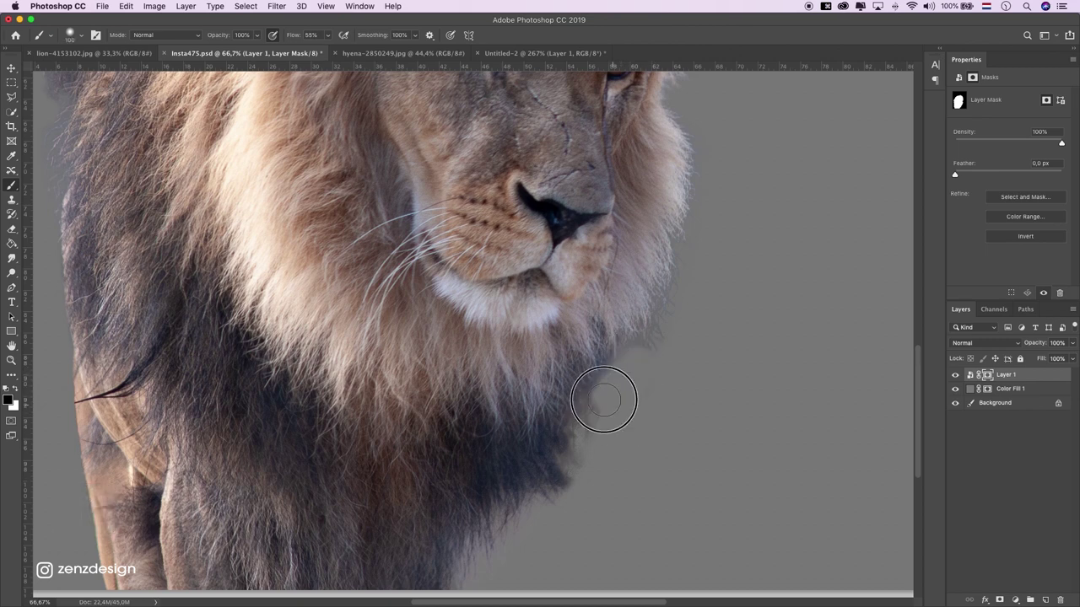
{"action": "mouse_move", "coordinate": [601, 448]}
{"action": "left_mouse_down"}
{"action": "mouse_move", "coordinate": [547, 498]}
{"action": "mouse_move", "coordinate": [622, 453]}
{"action": "left_mouse_up"}
{"action": "left_click_drag", "start_coordinate": [671, 357], "coordinate": [595, 403]}
{"action": "left_click", "coordinate": [11, 359]}
{"action": "left_click", "coordinate": [384, 325], "text": "alt"}
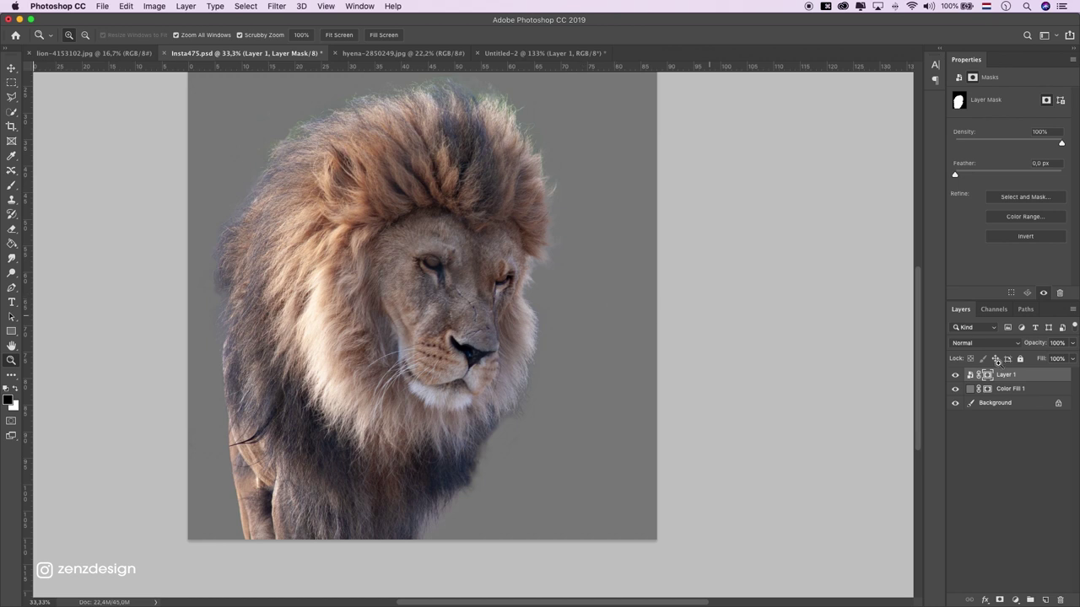
Step: Create a layer group named 'lion' and move Layer 1 into it
{"action": "scroll", "coordinate": [251, 348], "scroll_direction": "up", "scroll_amount": 1}
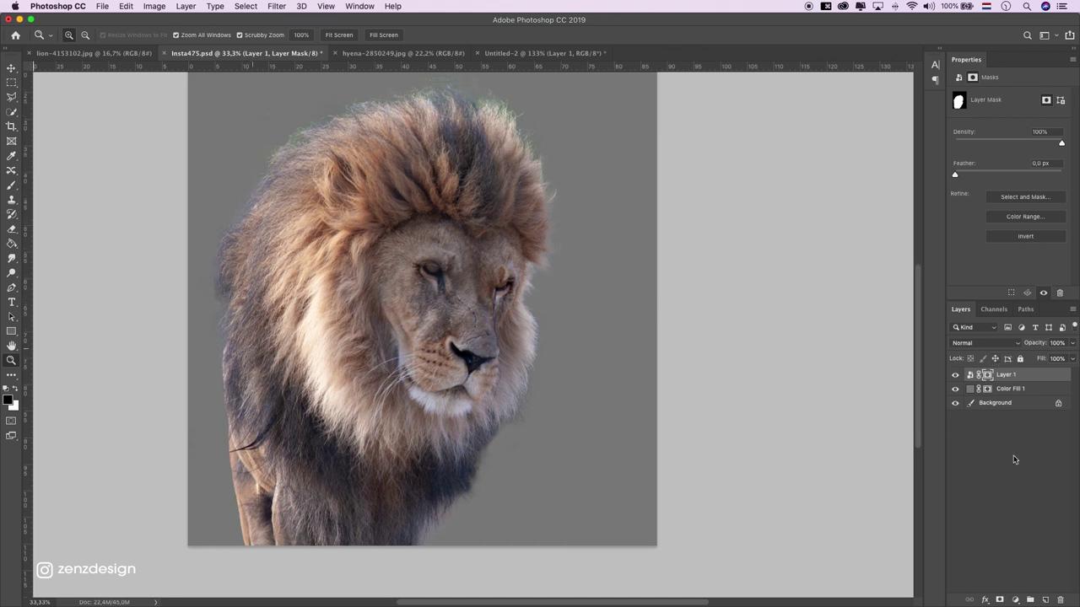
{"action": "left_click", "coordinate": [1031, 599]}
{"action": "double_click", "coordinate": [993, 376]}
{"action": "type", "text": "lion"}
{"action": "key", "text": "Return"}
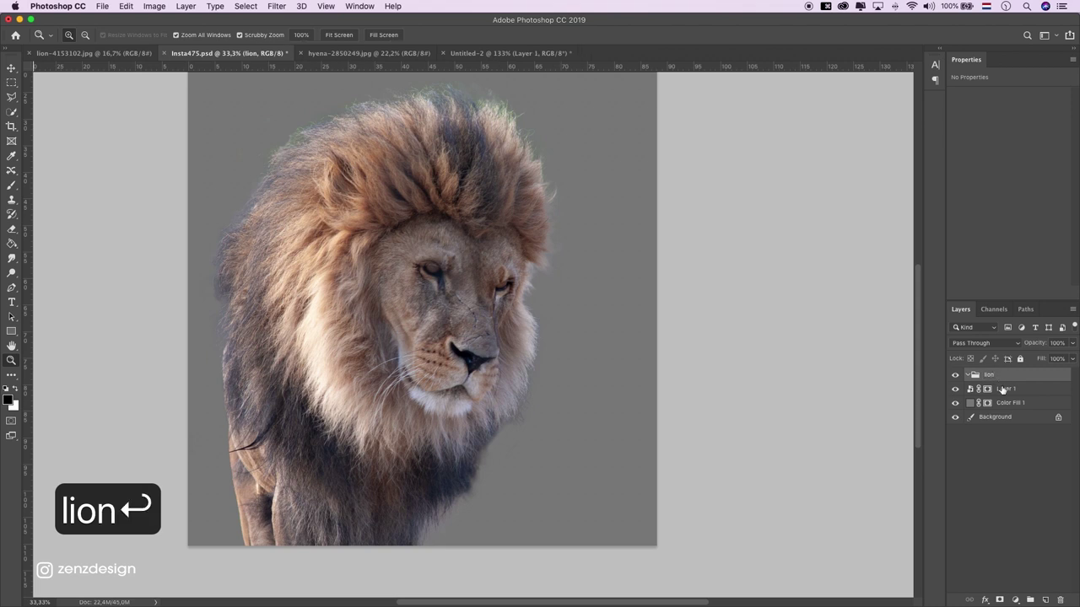
{"action": "left_click_drag", "start_coordinate": [1002, 389], "coordinate": [1017, 381]}
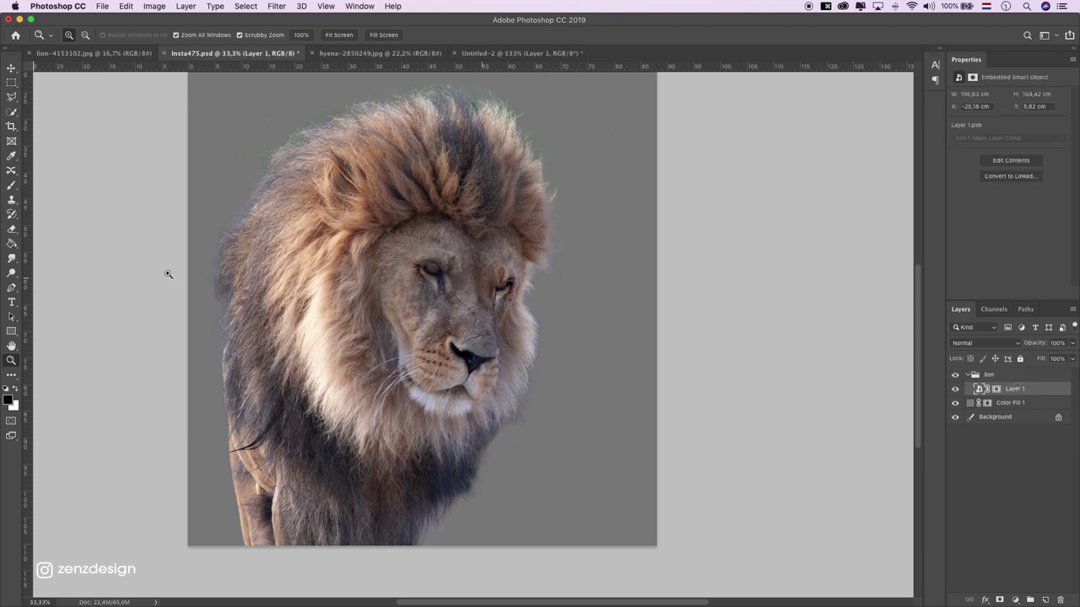
{"action": "scroll", "coordinate": [167, 274], "scroll_direction": "up", "scroll_amount": 2}
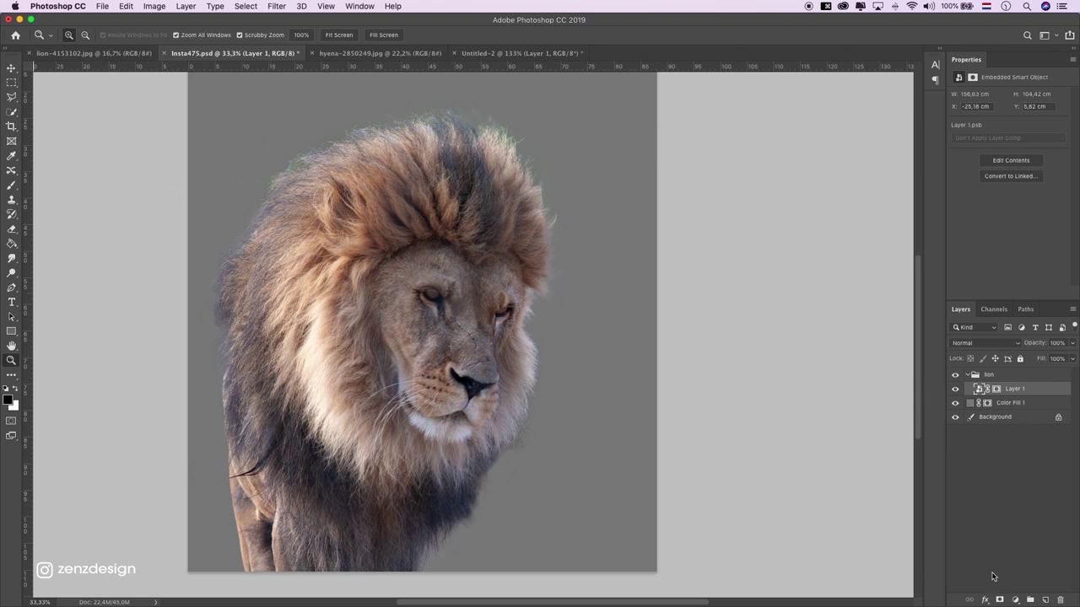
{"action": "left_click", "coordinate": [1015, 600]}
Step: Add a Curves adjustment clipped to Layer 1, lowering the white point and mapping 104 to 83
{"action": "left_click", "coordinate": [1007, 441]}
{"action": "mouse_move", "coordinate": [979, 205]}
{"action": "left_mouse_down"}
{"action": "mouse_move", "coordinate": [993, 207]}
{"action": "mouse_move", "coordinate": [978, 206]}
{"action": "left_mouse_up"}
{"action": "left_click", "coordinate": [994, 293]}
{"action": "left_click_drag", "start_coordinate": [1060, 125], "coordinate": [1059, 147]}
{"action": "left_click_drag", "start_coordinate": [1015, 177], "coordinate": [985, 209]}
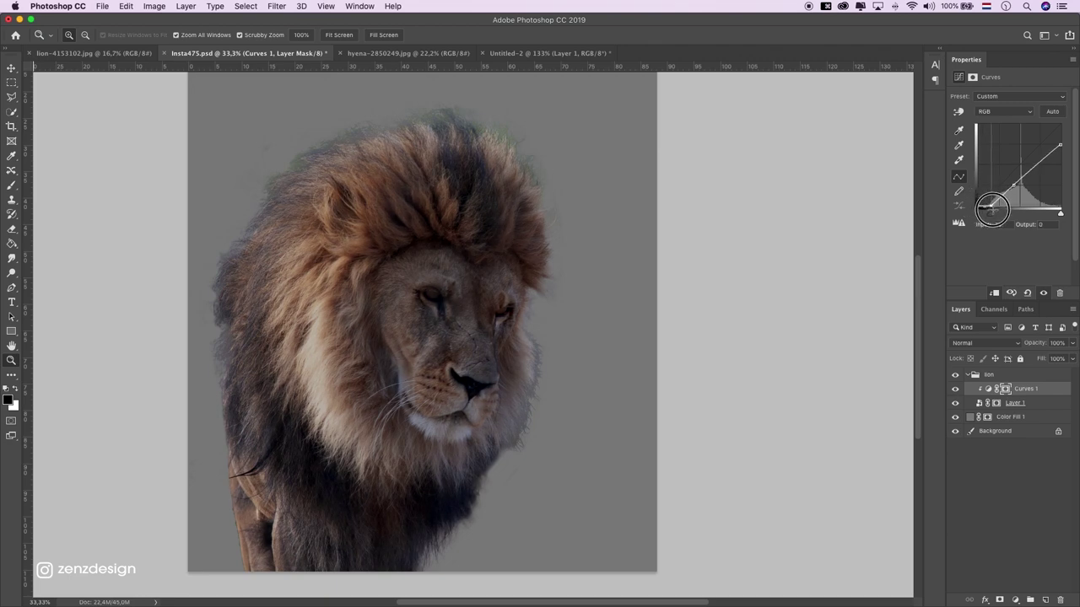
{"action": "left_click_drag", "start_coordinate": [1013, 185], "coordinate": [1011, 179]}
{"action": "left_click", "coordinate": [954, 388]}
{"action": "left_click", "coordinate": [1007, 391]}
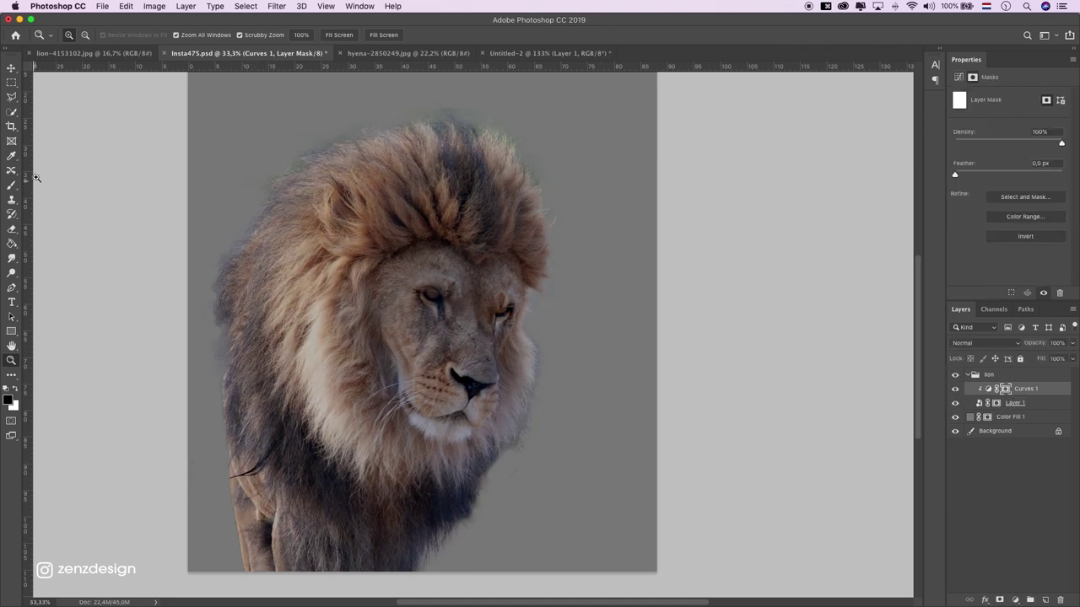
{"action": "left_click", "coordinate": [1044, 600]}
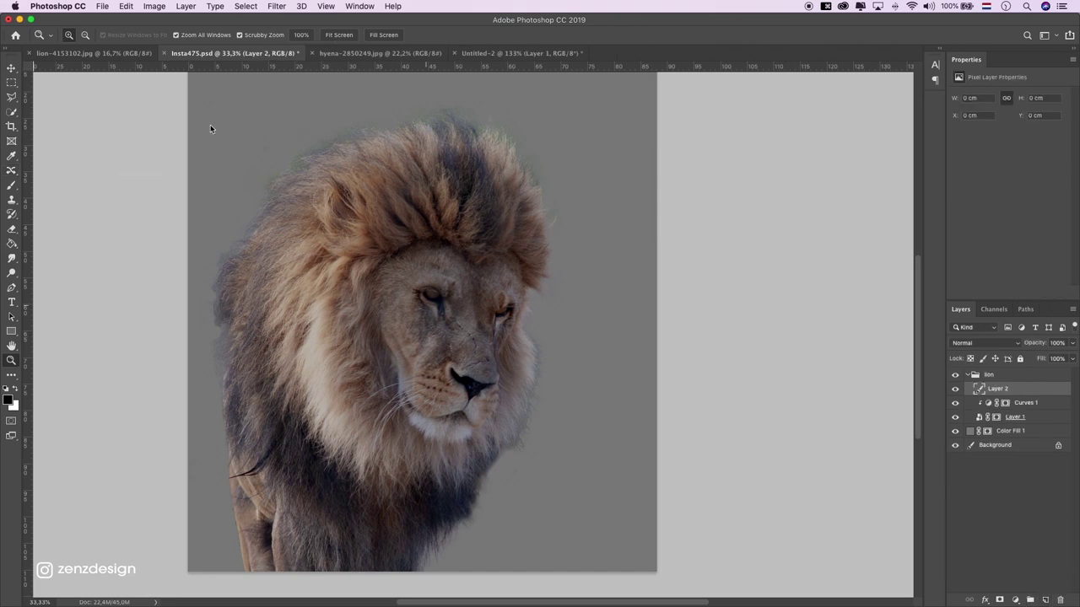
Step: Fine-tune the Curves 1 top end and midpoint, comparing with and without it
{"action": "left_click", "coordinate": [1023, 404]}
{"action": "left_click_drag", "start_coordinate": [1060, 145], "coordinate": [1060, 140]}
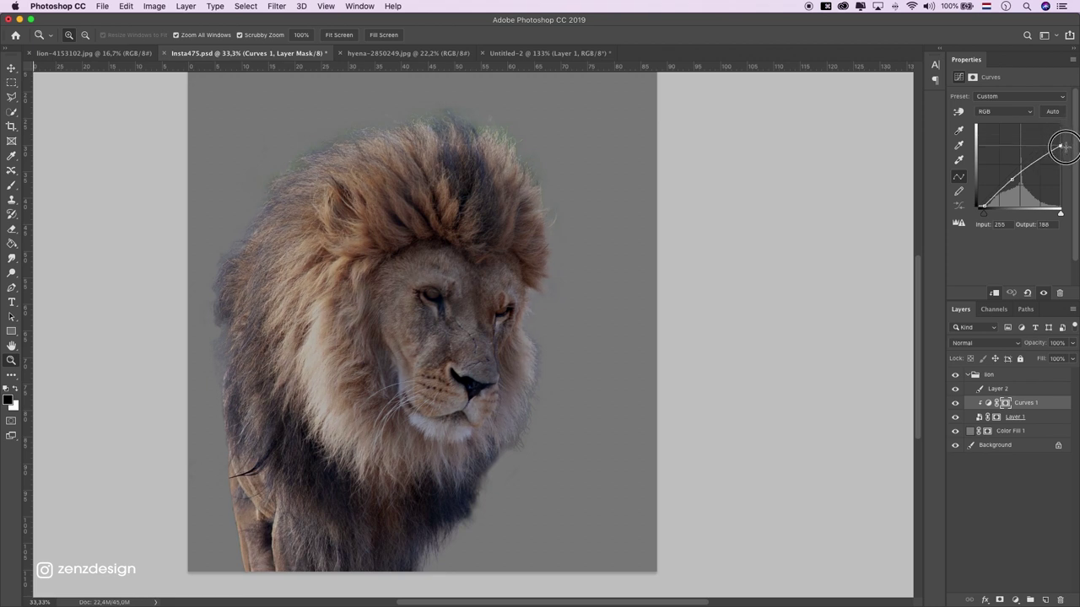
{"action": "left_click_drag", "start_coordinate": [1010, 181], "coordinate": [1009, 179]}
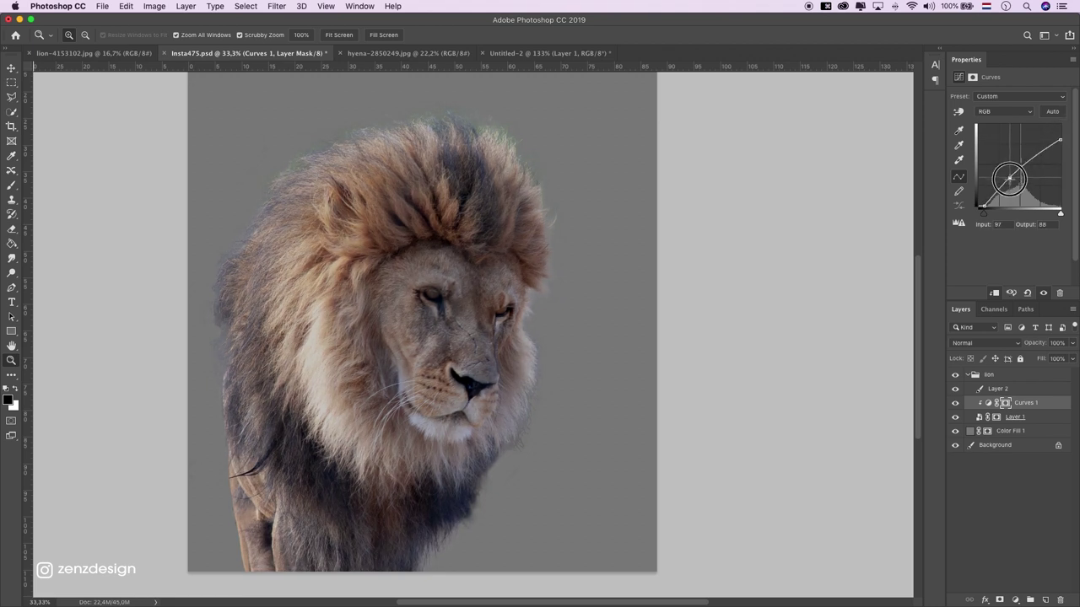
{"action": "left_click", "coordinate": [946, 403]}
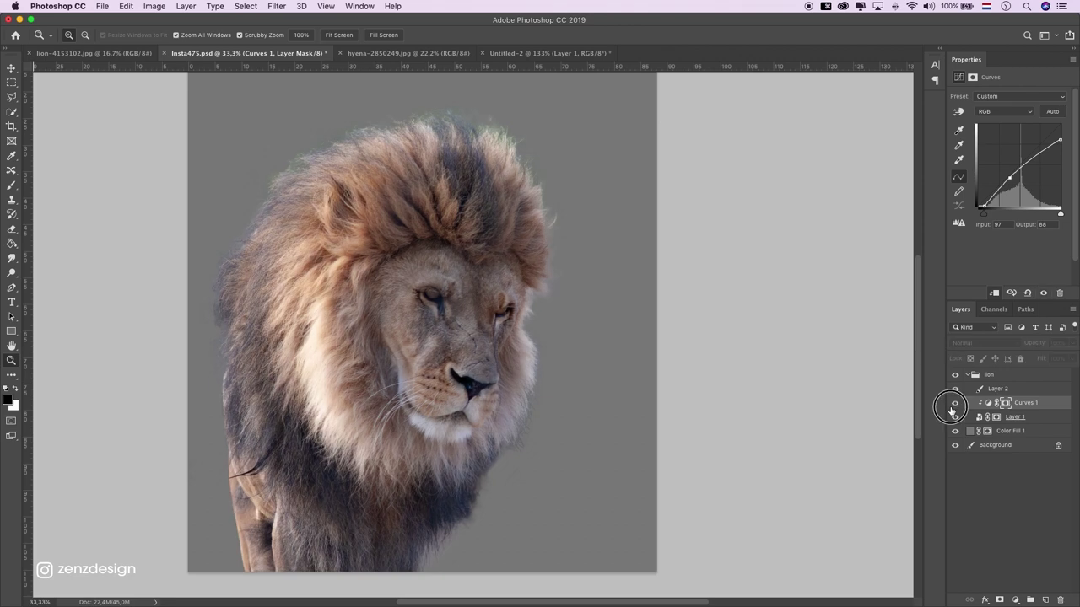
Step: Clip Layer 2 into the lion stack and fill it with 50% Gray
{"action": "left_click", "coordinate": [996, 389]}
{"action": "right_click", "coordinate": [1000, 388]}
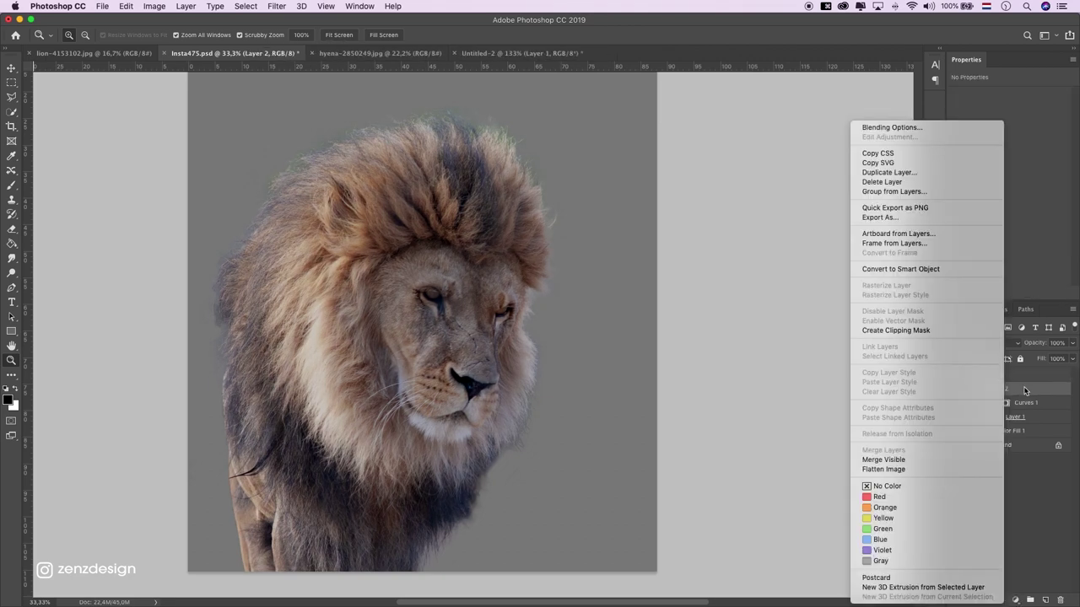
{"action": "left_click", "coordinate": [928, 330]}
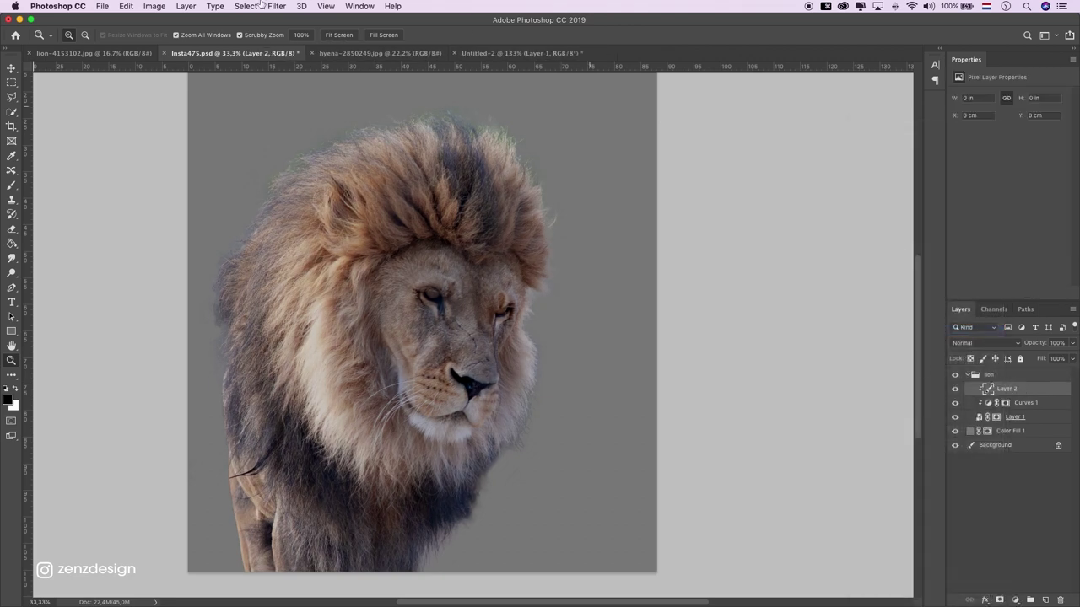
{"action": "left_click", "coordinate": [127, 6]}
{"action": "left_click", "coordinate": [135, 183]}
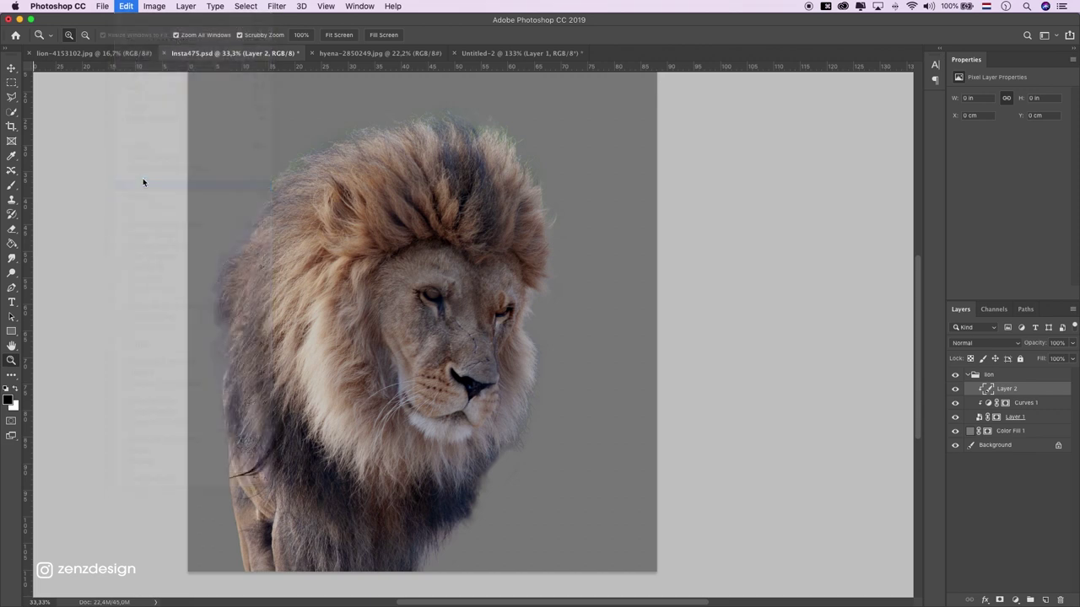
{"action": "left_click", "coordinate": [745, 170]}
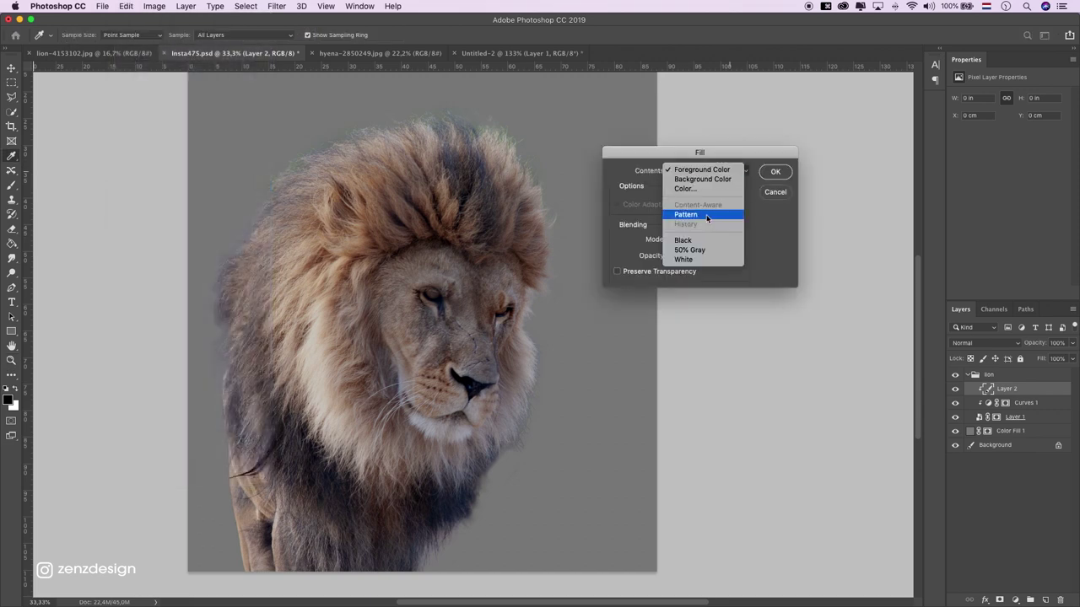
{"action": "left_click", "coordinate": [694, 250]}
{"action": "left_click", "coordinate": [775, 172]}
Step: Set Layer 2's blend mode to Overlay and zoom the lion to 50%
{"action": "key", "text": "z"}
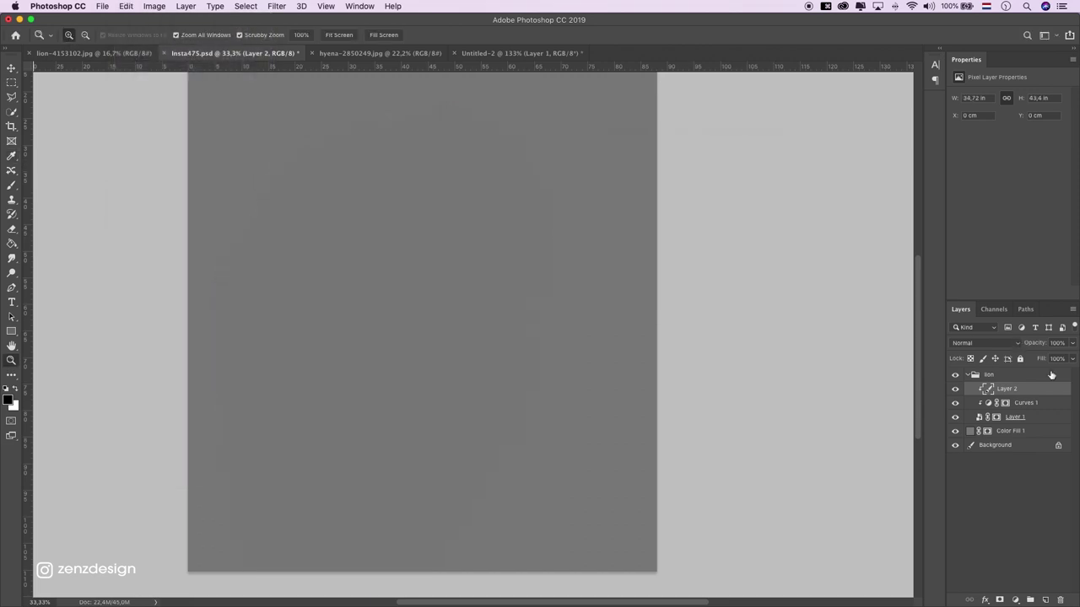
{"action": "left_click", "coordinate": [995, 346]}
{"action": "left_click", "coordinate": [978, 464]}
{"action": "left_click", "coordinate": [416, 329]}
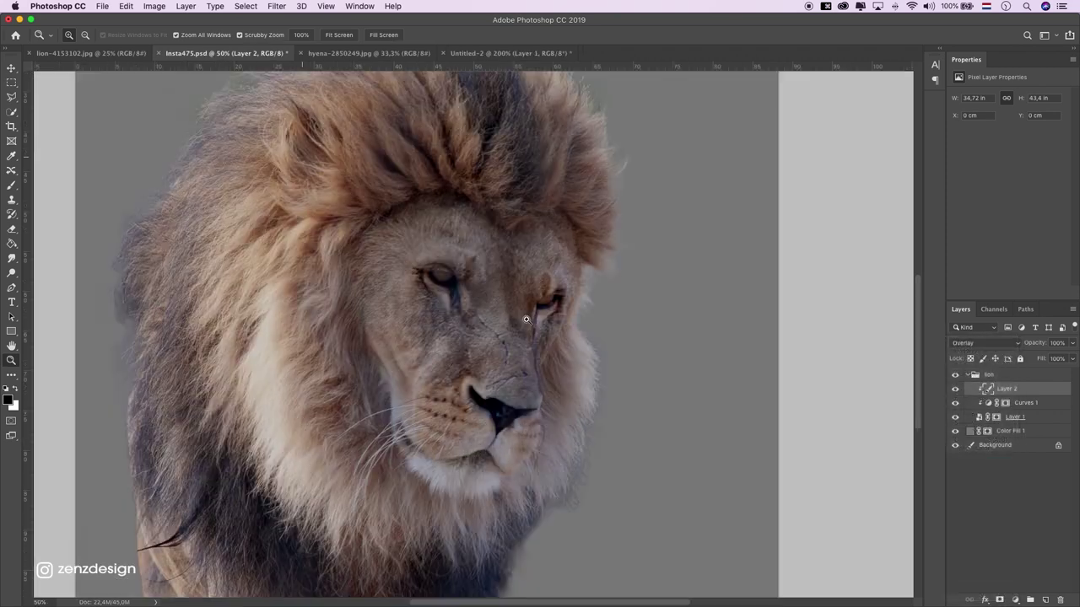
Step: Hide Curves 1 and pick the Dodge tool limited to the Highlights range
{"action": "left_click", "coordinate": [955, 404]}
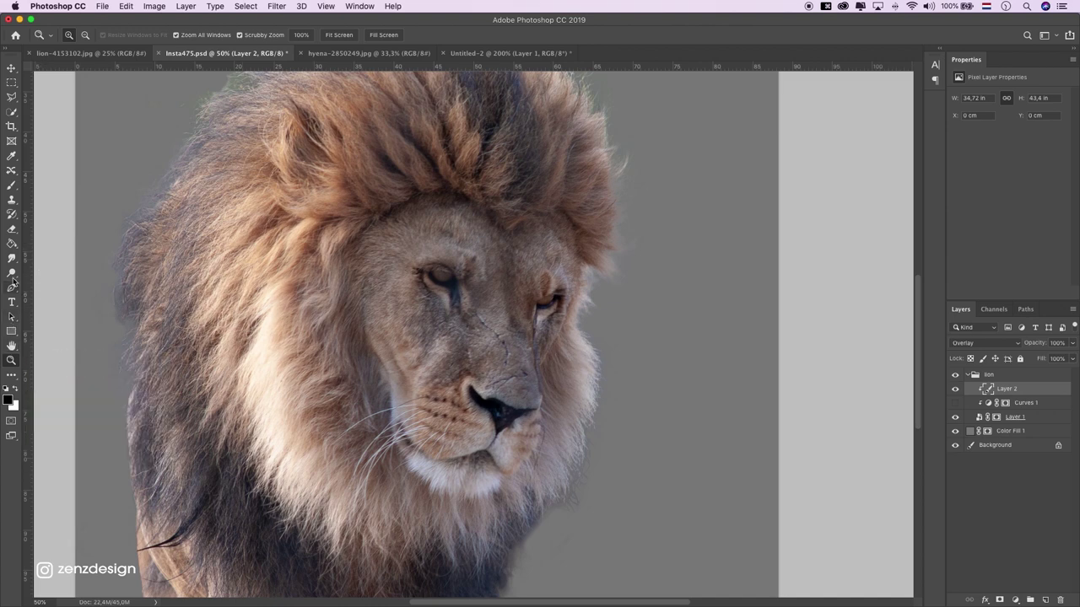
{"action": "left_click", "coordinate": [11, 273]}
{"action": "left_click", "coordinate": [48, 281]}
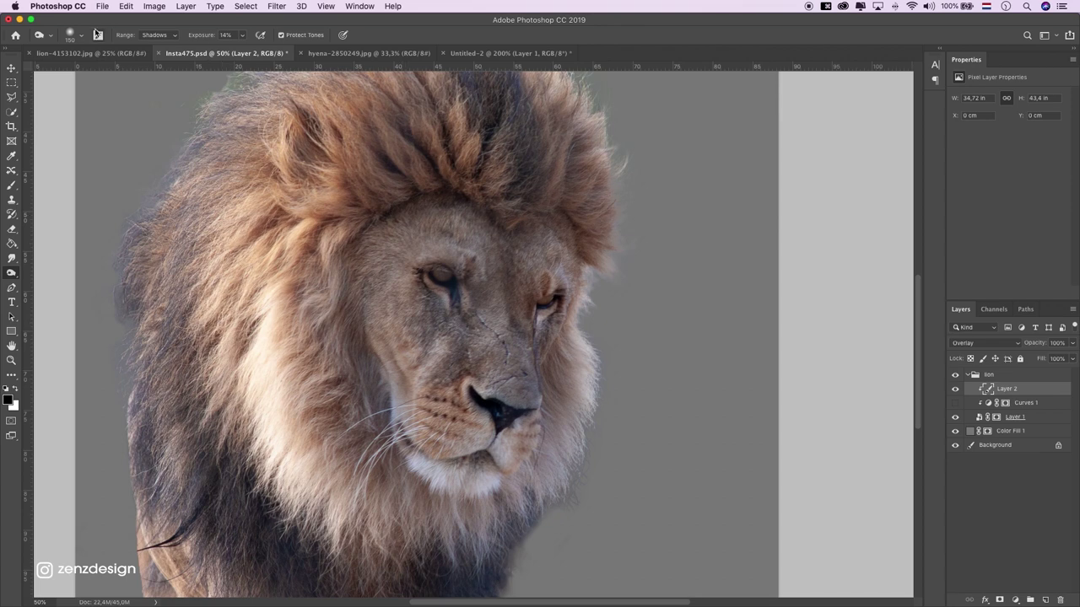
{"action": "left_click", "coordinate": [156, 34]}
{"action": "left_click", "coordinate": [158, 53]}
Step: At 49% exposure with a 100 px brush, lighten the brow and right-eye area
{"action": "mouse_move", "coordinate": [226, 53]}
{"action": "left_mouse_down"}
{"action": "mouse_move", "coordinate": [249, 58]}
{"action": "mouse_move", "coordinate": [241, 54]}
{"action": "left_mouse_up"}
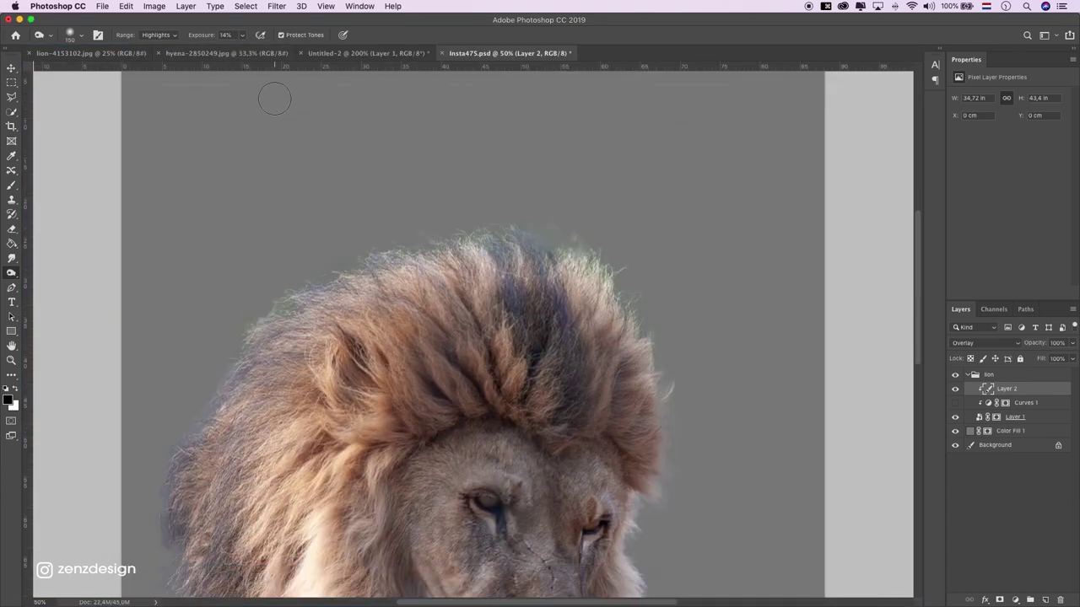
{"action": "scroll", "coordinate": [274, 99], "scroll_direction": "down", "scroll_amount": 2}
{"action": "scroll", "coordinate": [298, 200], "scroll_direction": "down", "scroll_amount": 4}
{"action": "scroll", "coordinate": [299, 200], "scroll_direction": "down", "scroll_amount": 2}
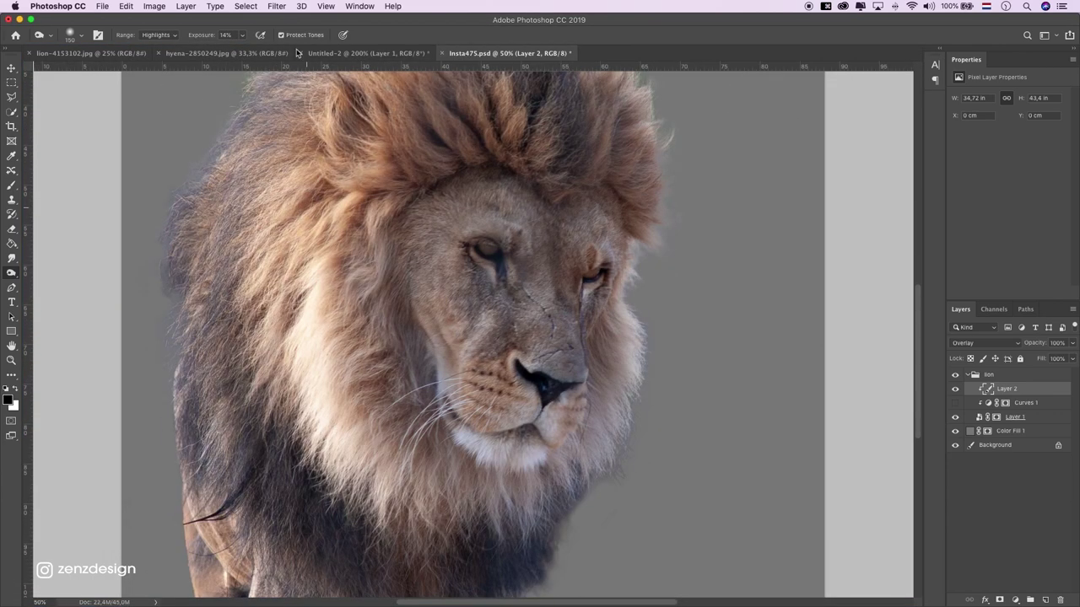
{"action": "left_click", "coordinate": [239, 37]}
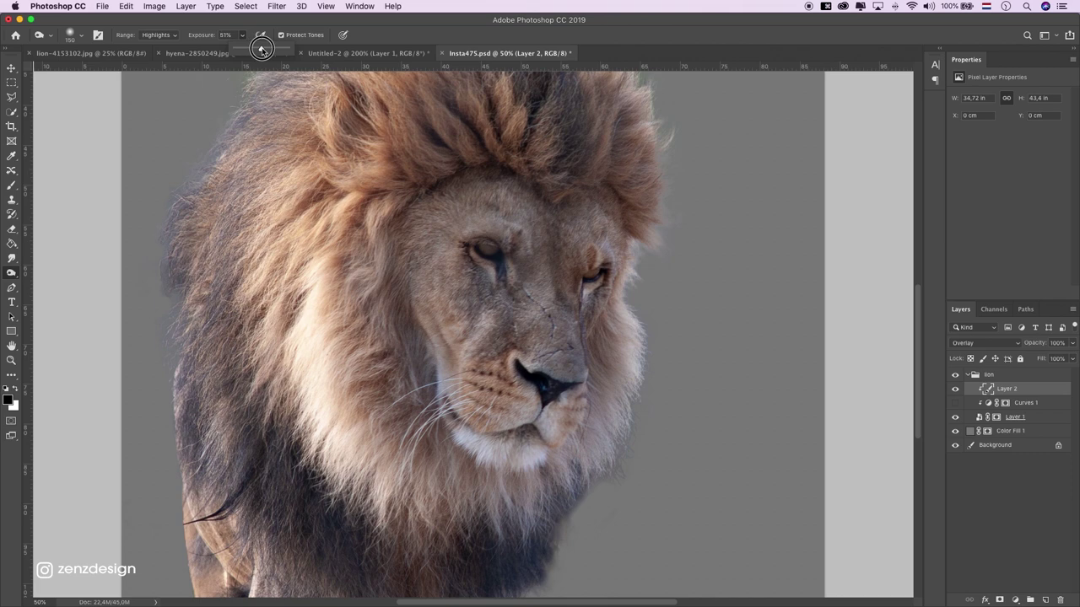
{"action": "left_click", "coordinate": [260, 49]}
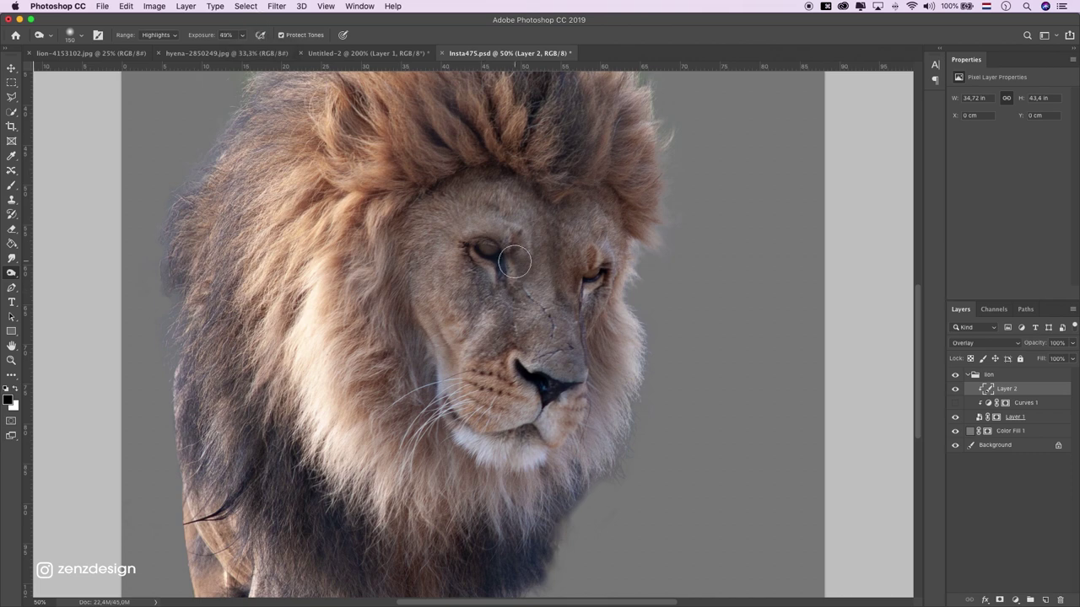
{"action": "key", "text": "bracketleft"}
{"action": "key", "text": "bracketleft"}
{"action": "key", "text": "bracketleft"}
{"action": "key", "text": "bracketleft"}
{"action": "key", "text": "bracketleft"}
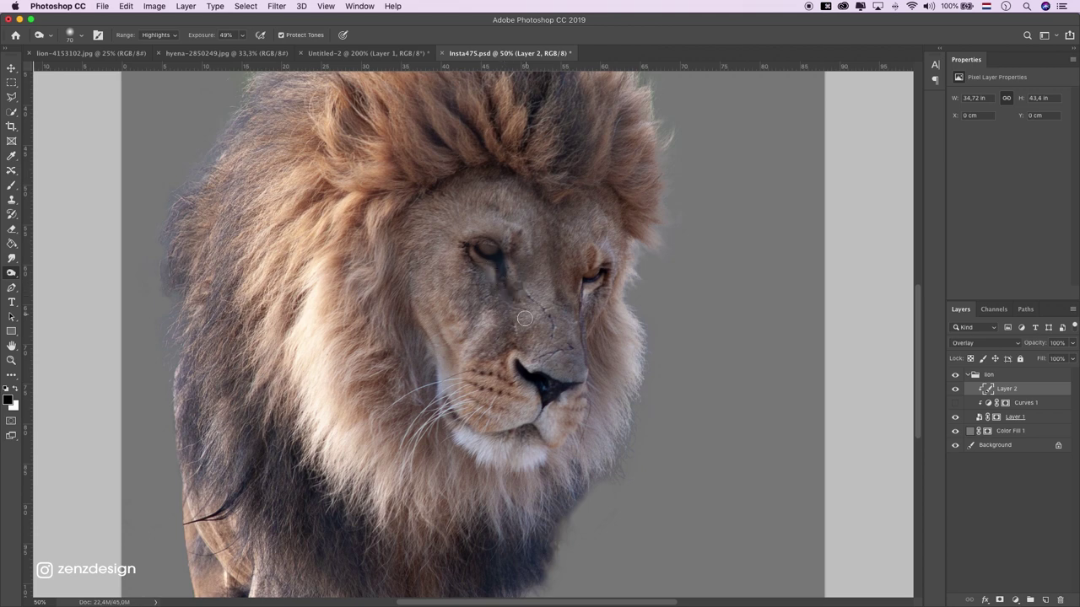
{"action": "left_click_drag", "start_coordinate": [500, 234], "coordinate": [445, 234]}
{"action": "left_click_drag", "start_coordinate": [617, 262], "coordinate": [607, 287]}
Step: Enlarge the brush and undo the last two dodge strokes on the muzzle
{"action": "key", "text": "bracketright"}
{"action": "key", "text": "bracketright"}
{"action": "key", "text": "bracketright"}
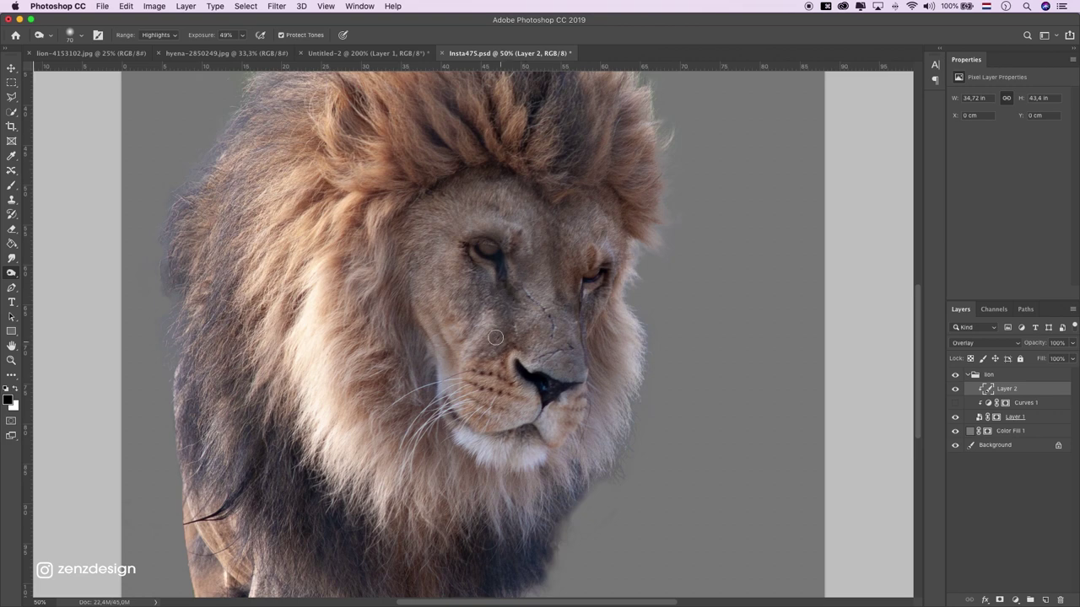
{"action": "key", "text": "bracketright"}
{"action": "key", "text": "bracketright"}
{"action": "key", "text": "bracketright"}
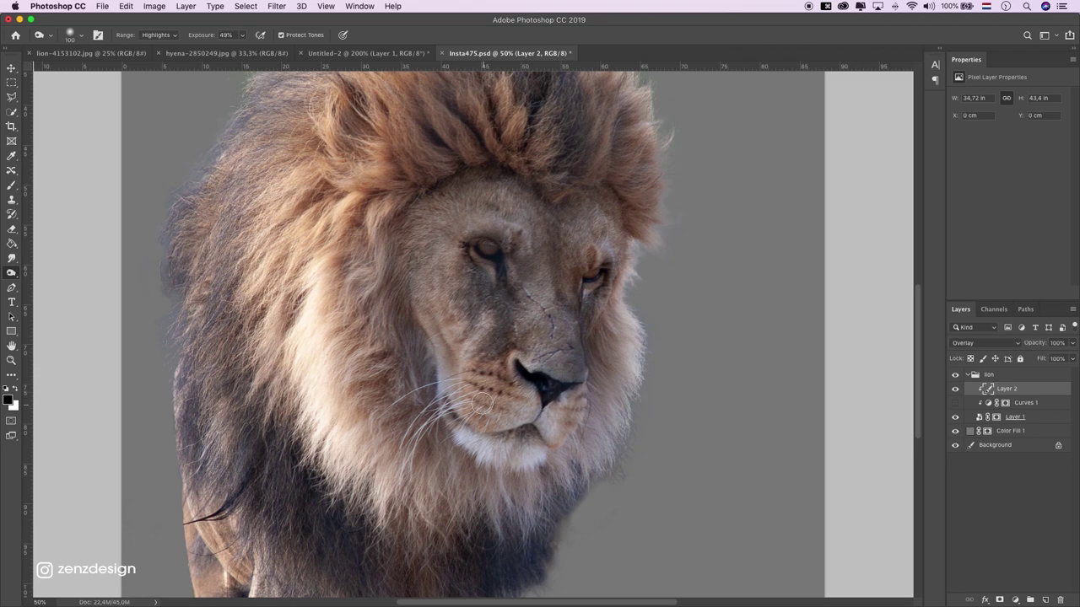
{"action": "key", "text": "super+z"}
{"action": "scroll", "coordinate": [445, 372], "scroll_direction": "down", "scroll_amount": 2}
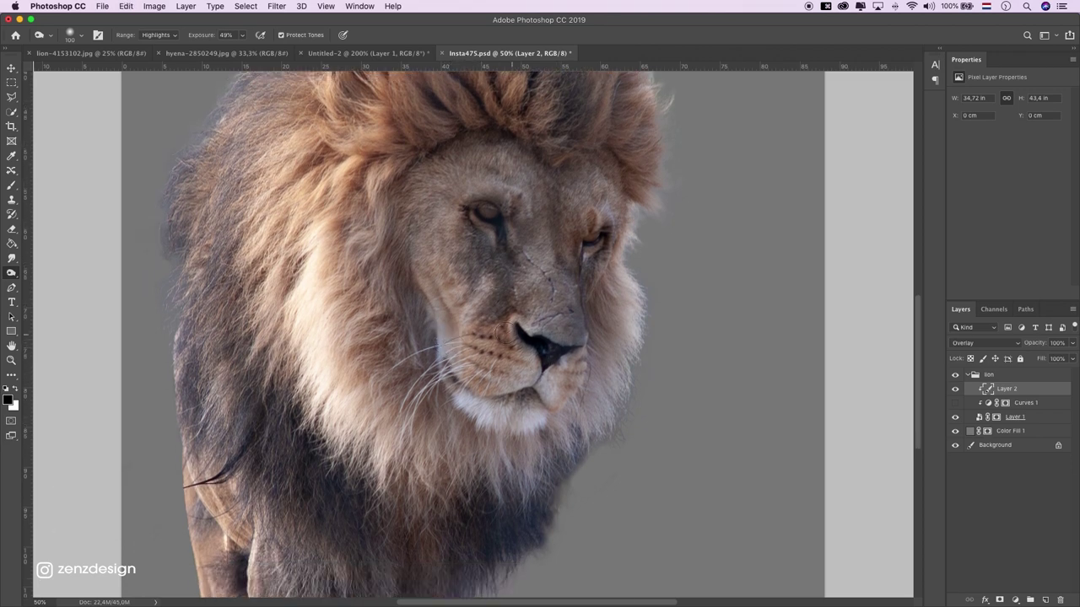
{"action": "key", "text": "super+z"}
{"action": "key", "text": "super+z"}
Step: Lower dodge exposure to 42% and lighten the fur around the right eye with a 100 px brush
{"action": "left_click", "coordinate": [243, 35]}
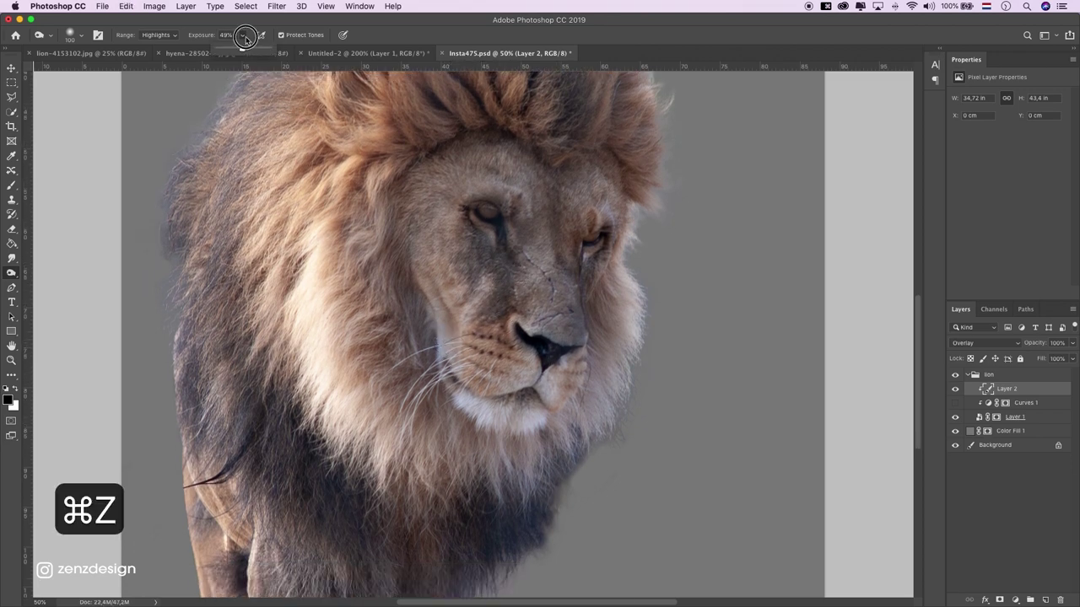
{"action": "left_click_drag", "start_coordinate": [240, 48], "coordinate": [235, 48]}
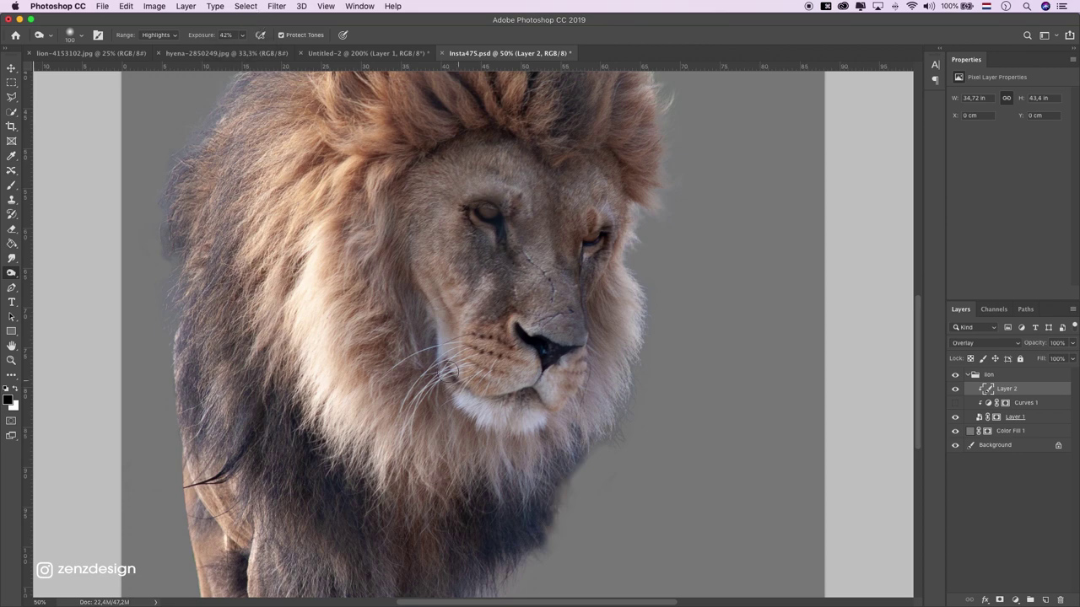
{"action": "key", "text": "bracketright"}
{"action": "key", "text": "bracketright"}
{"action": "key", "text": "bracketright"}
{"action": "key", "text": "bracketright"}
{"action": "key", "text": "bracketright"}
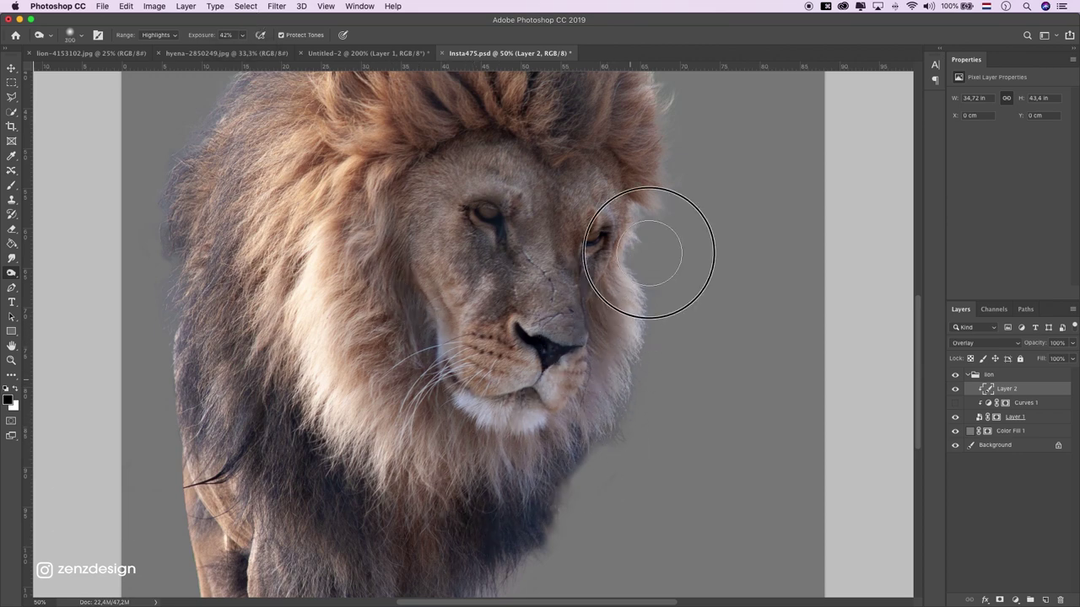
{"action": "scroll", "coordinate": [287, 336], "scroll_direction": "down", "scroll_amount": 5}
{"action": "scroll", "coordinate": [326, 439], "scroll_direction": "up", "scroll_amount": 4}
{"action": "scroll", "coordinate": [397, 313], "scroll_direction": "up", "scroll_amount": 2}
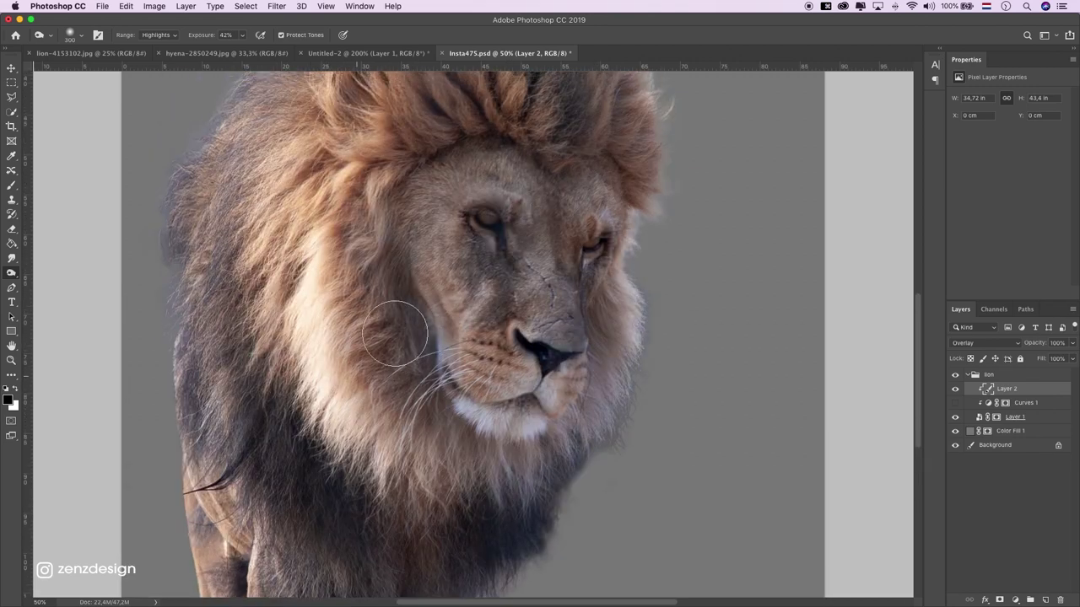
{"action": "scroll", "coordinate": [538, 228], "scroll_direction": "up", "scroll_amount": 2}
{"action": "scroll", "coordinate": [278, 253], "scroll_direction": "up", "scroll_amount": 2}
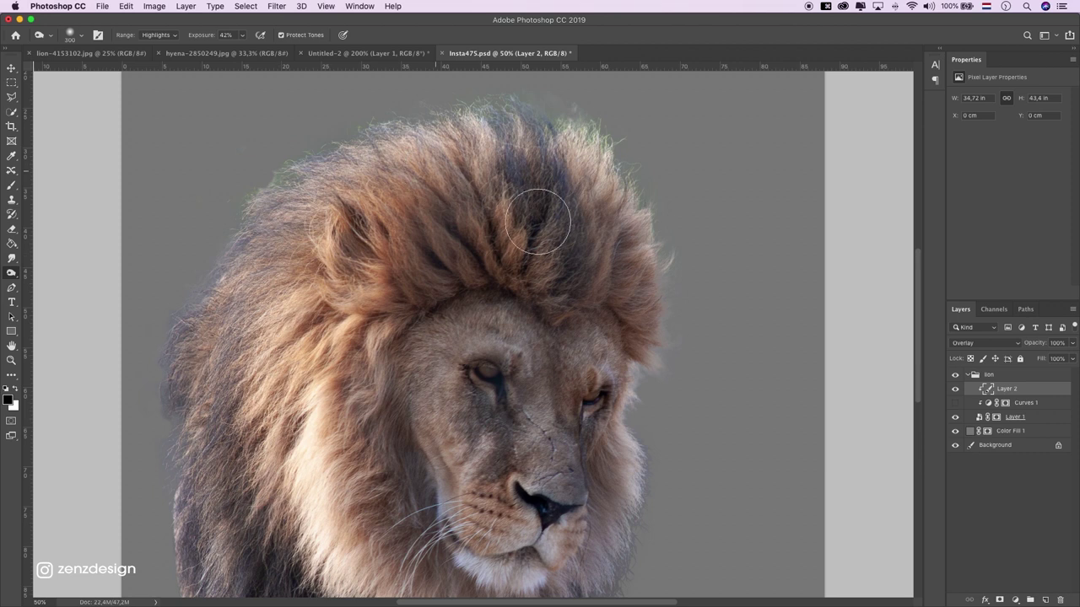
{"action": "key", "text": "bracketleft"}
{"action": "key", "text": "bracketleft"}
{"action": "key", "text": "bracketleft"}
{"action": "key", "text": "bracketleft"}
{"action": "key", "text": "bracketleft"}
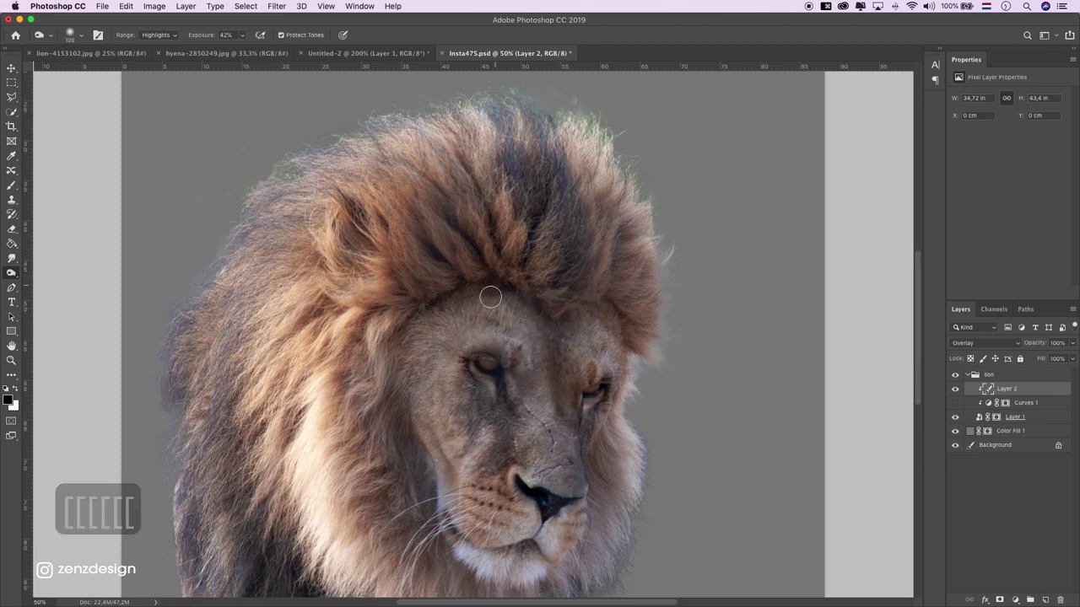
{"action": "scroll", "coordinate": [490, 296], "scroll_direction": "down", "scroll_amount": 2}
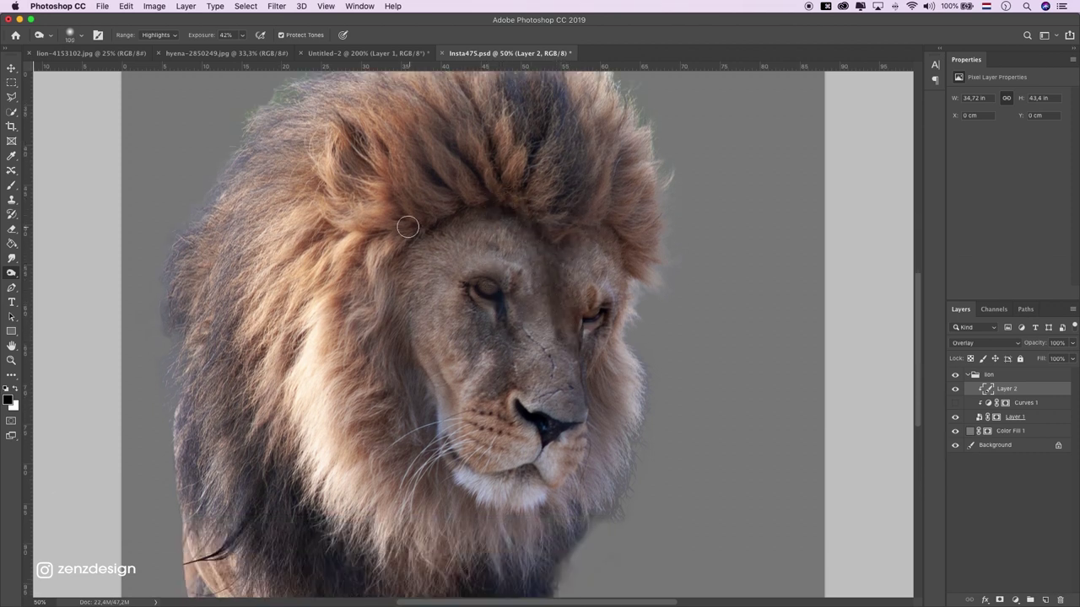
{"action": "scroll", "coordinate": [397, 357], "scroll_direction": "down", "scroll_amount": 2}
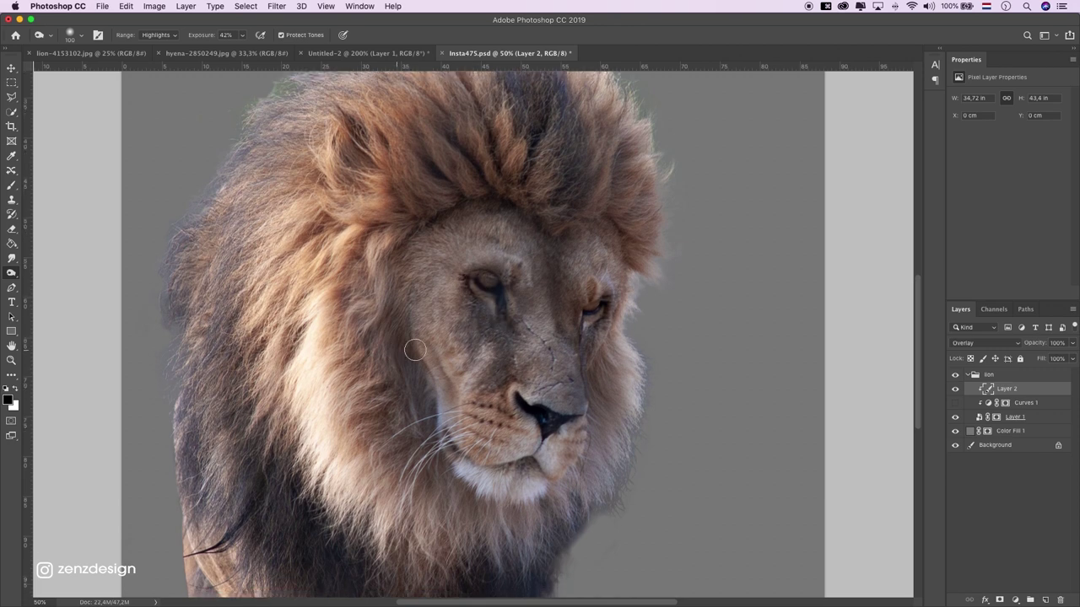
{"action": "mouse_move", "coordinate": [583, 262]}
{"action": "left_mouse_down"}
{"action": "mouse_move", "coordinate": [610, 217]}
{"action": "mouse_move", "coordinate": [595, 215]}
{"action": "left_mouse_up"}
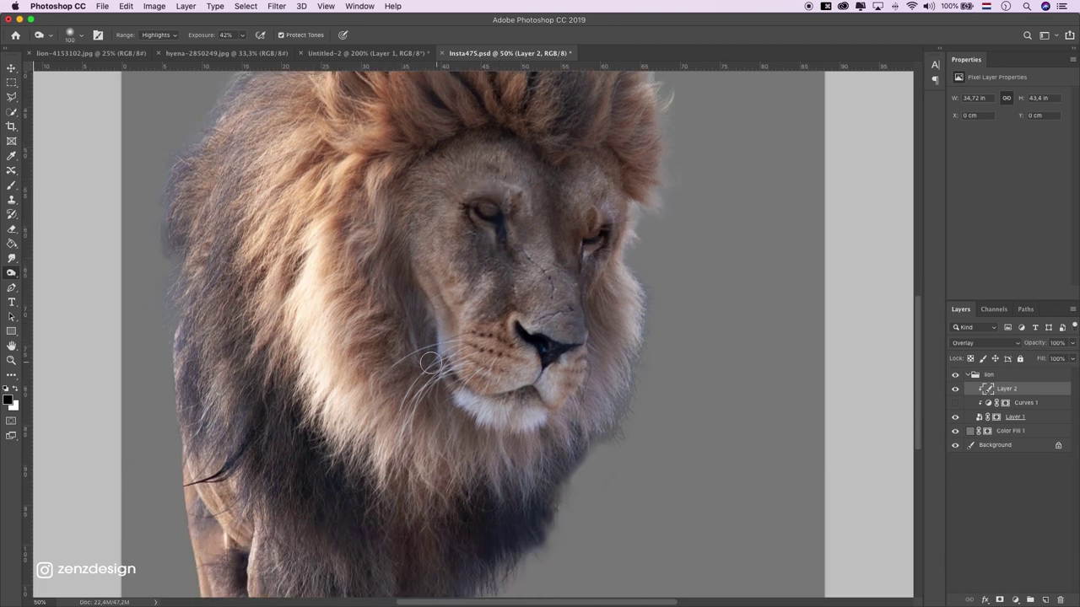
Step: Adjust the brush size up to 300 while looking over the lion's face
{"action": "scroll", "coordinate": [431, 363], "scroll_direction": "up", "scroll_amount": 1}
{"action": "key", "text": "]"}
{"action": "key", "text": "]"}
{"action": "key", "text": "["}
{"action": "key", "text": "["}
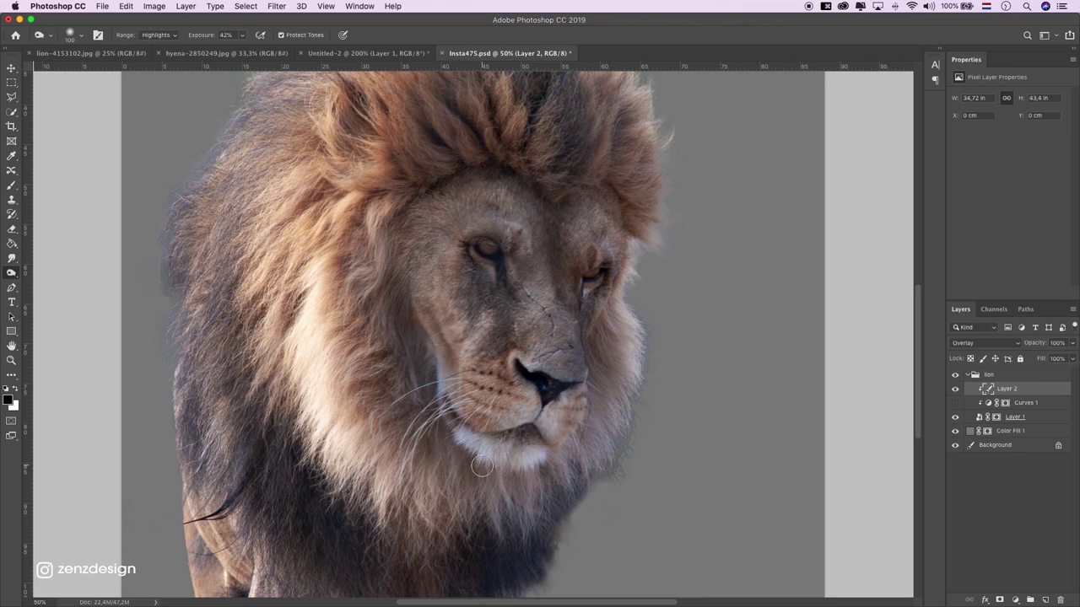
{"action": "key", "text": "]"}
{"action": "key", "text": "]"}
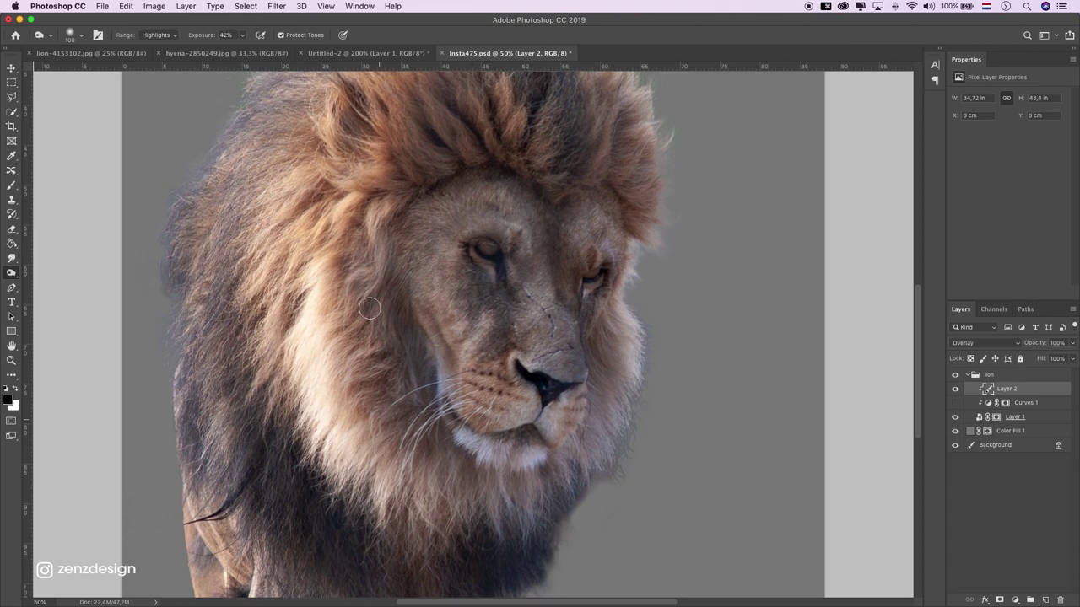
{"action": "key", "text": "["}
{"action": "key", "text": "["}
{"action": "scroll", "coordinate": [366, 268], "scroll_direction": "up", "scroll_amount": 4}
{"action": "key", "text": "]"}
{"action": "key", "text": "]"}
{"action": "key", "text": "]"}
{"action": "key", "text": "]"}
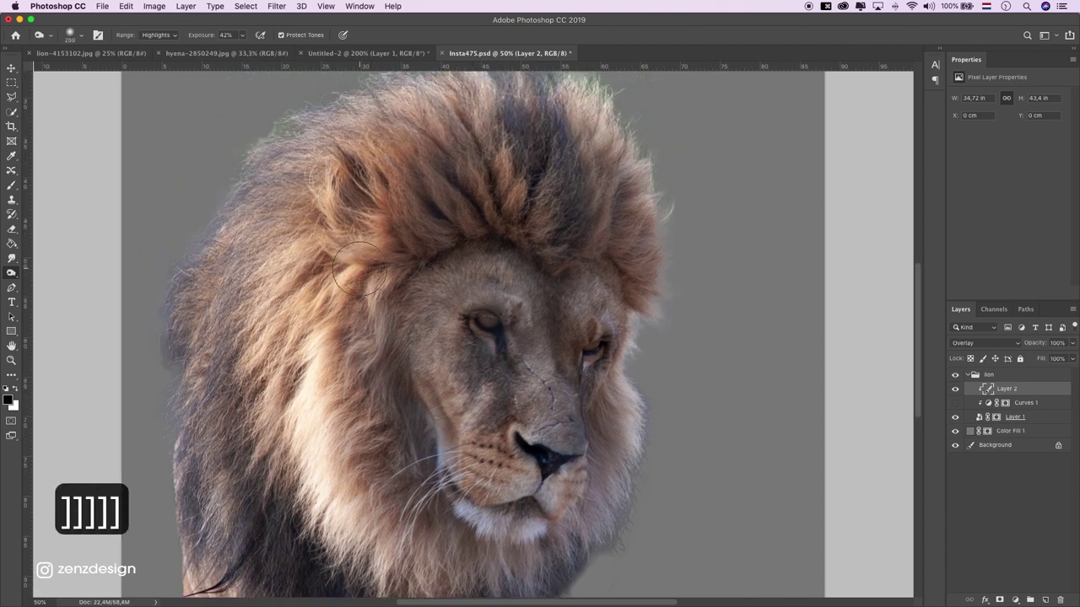
{"action": "key", "text": "]"}
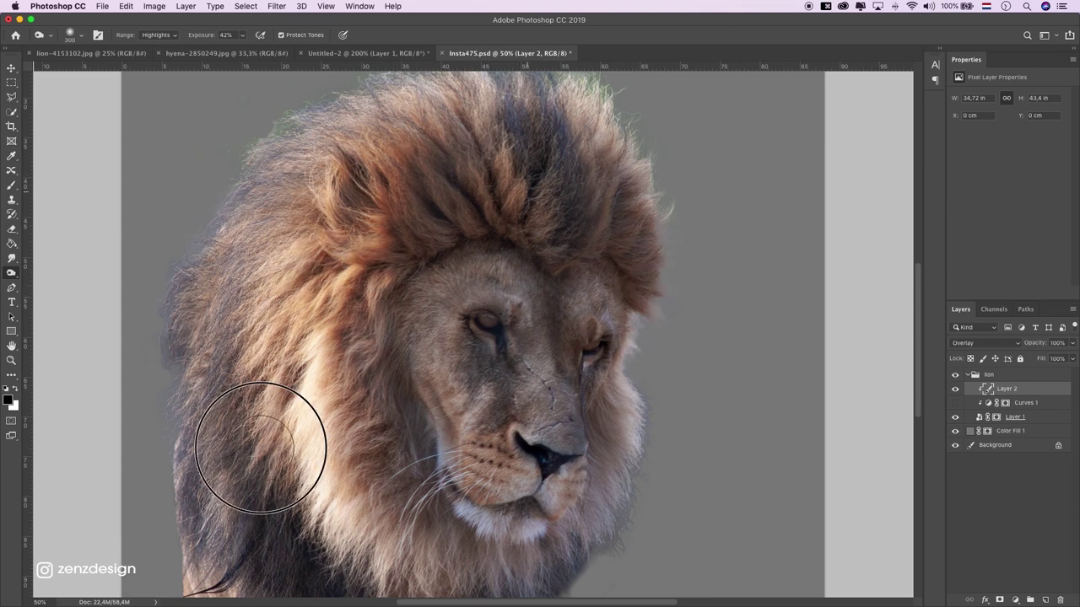
{"action": "scroll", "coordinate": [258, 446], "scroll_direction": "down", "scroll_amount": 5}
{"action": "scroll", "coordinate": [243, 400], "scroll_direction": "down", "scroll_amount": 3}
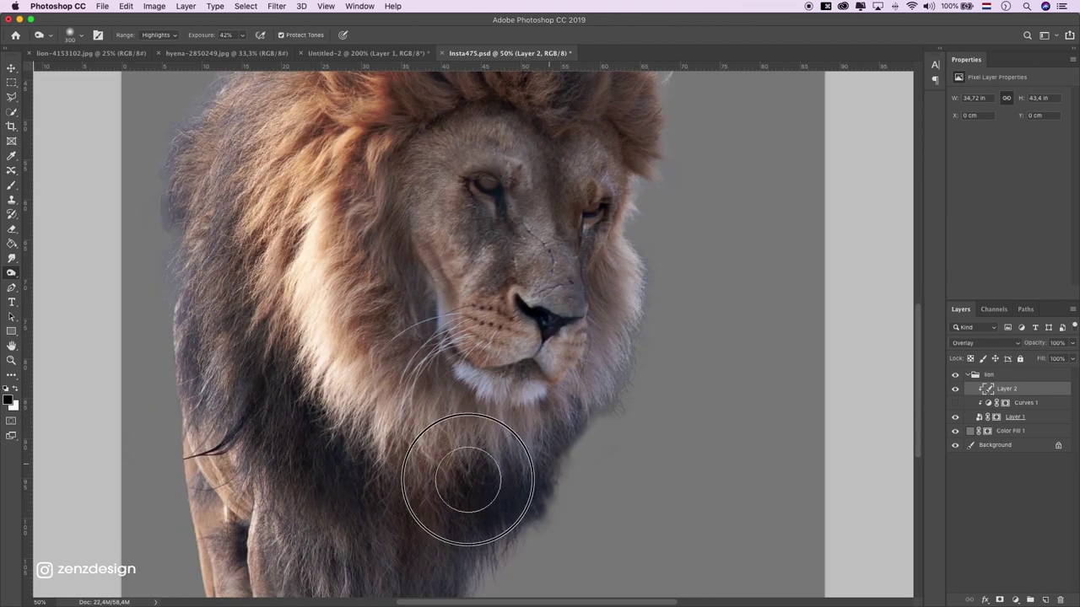
{"action": "scroll", "coordinate": [408, 456], "scroll_direction": "down", "scroll_amount": 5}
{"action": "scroll", "coordinate": [337, 472], "scroll_direction": "down", "scroll_amount": 3}
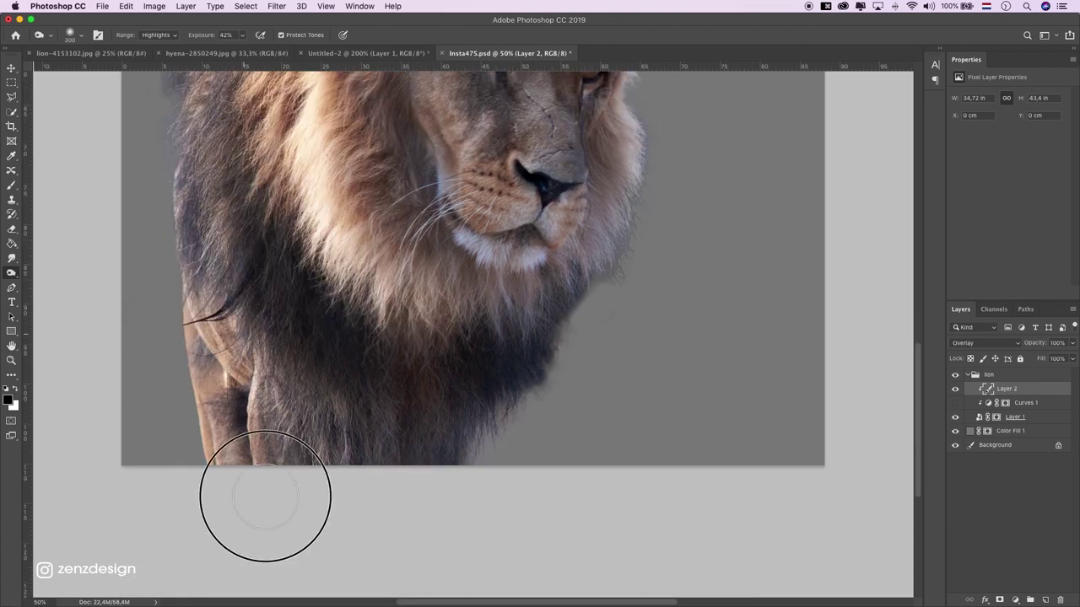
{"action": "scroll", "coordinate": [540, 313], "scroll_direction": "up", "scroll_amount": 5}
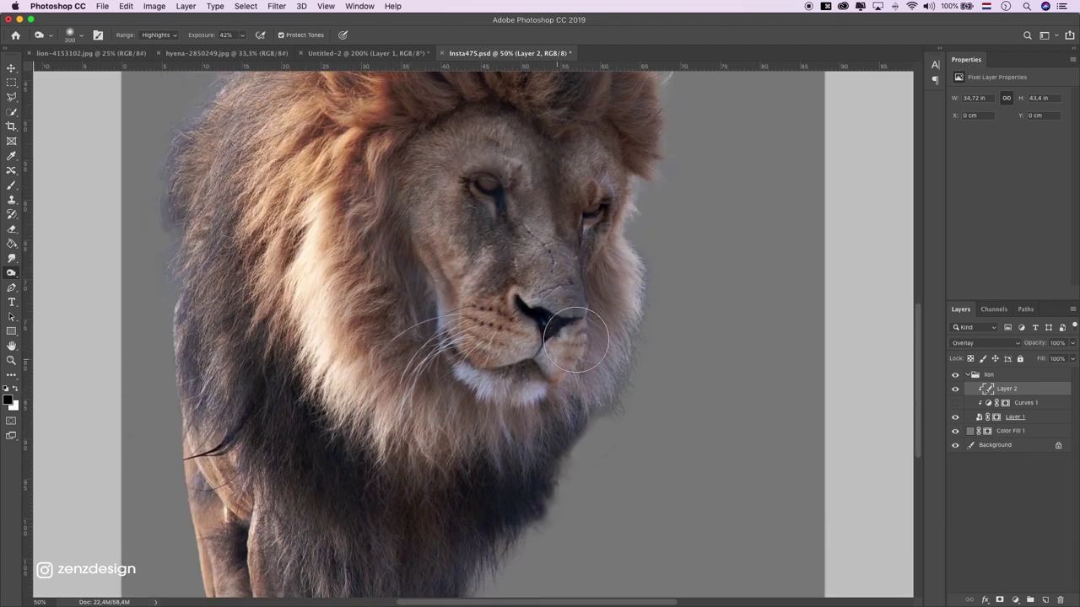
{"action": "scroll", "coordinate": [653, 285], "scroll_direction": "up", "scroll_amount": 2}
{"action": "scroll", "coordinate": [412, 500], "scroll_direction": "up", "scroll_amount": 1}
{"action": "scroll", "coordinate": [320, 388], "scroll_direction": "up", "scroll_amount": 5}
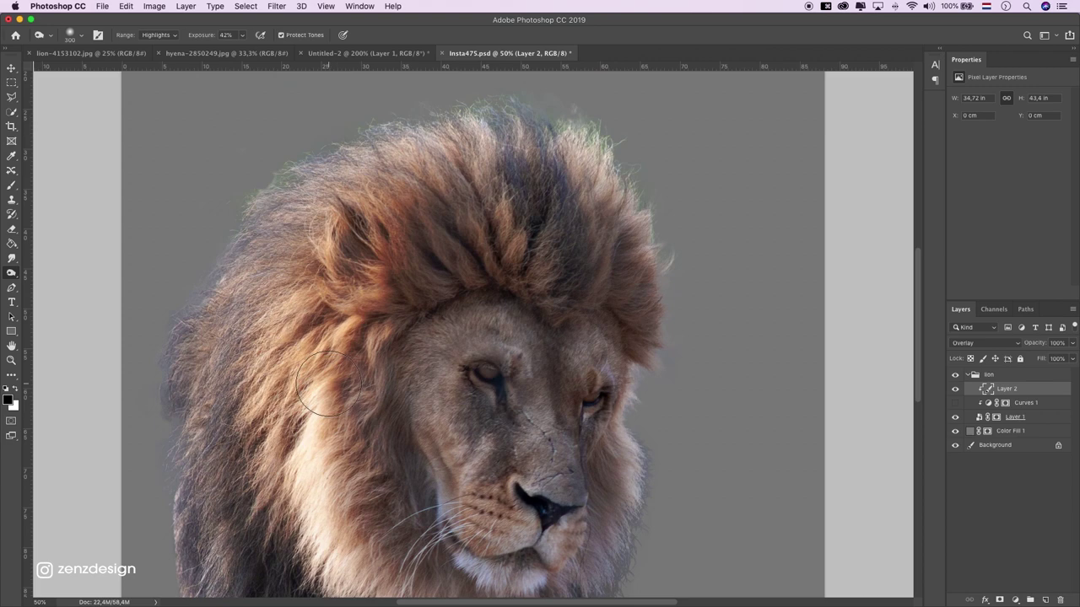
{"action": "scroll", "coordinate": [320, 388], "scroll_direction": "down", "scroll_amount": 3}
Step: Compare with the layer hidden, then burn midtones at 23% exposure around the left eye
{"action": "left_click", "coordinate": [956, 386]}
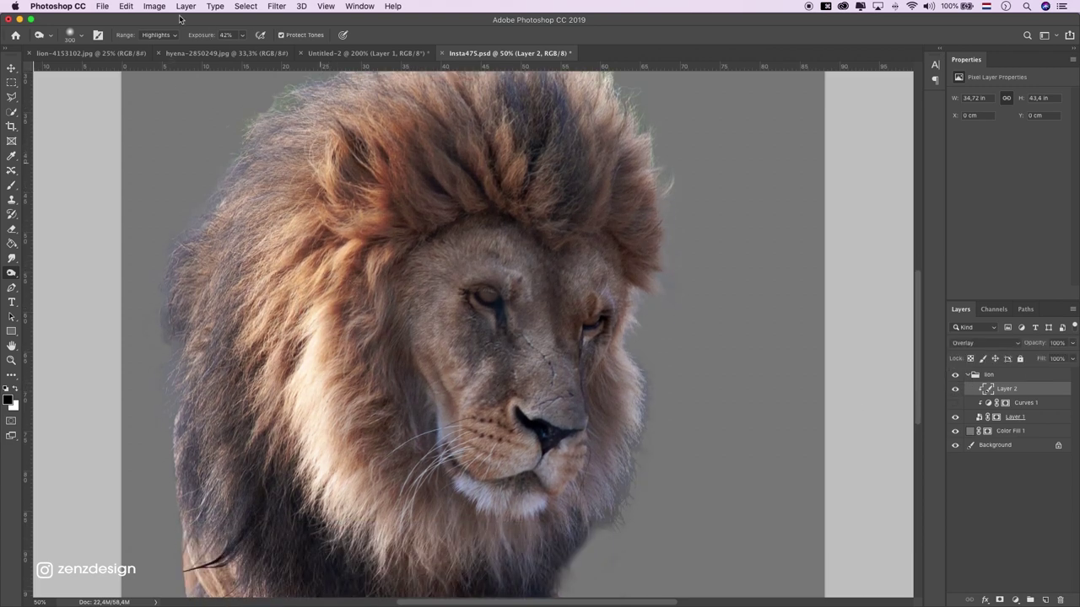
{"action": "left_click", "coordinate": [160, 35]}
{"action": "left_click", "coordinate": [242, 35]}
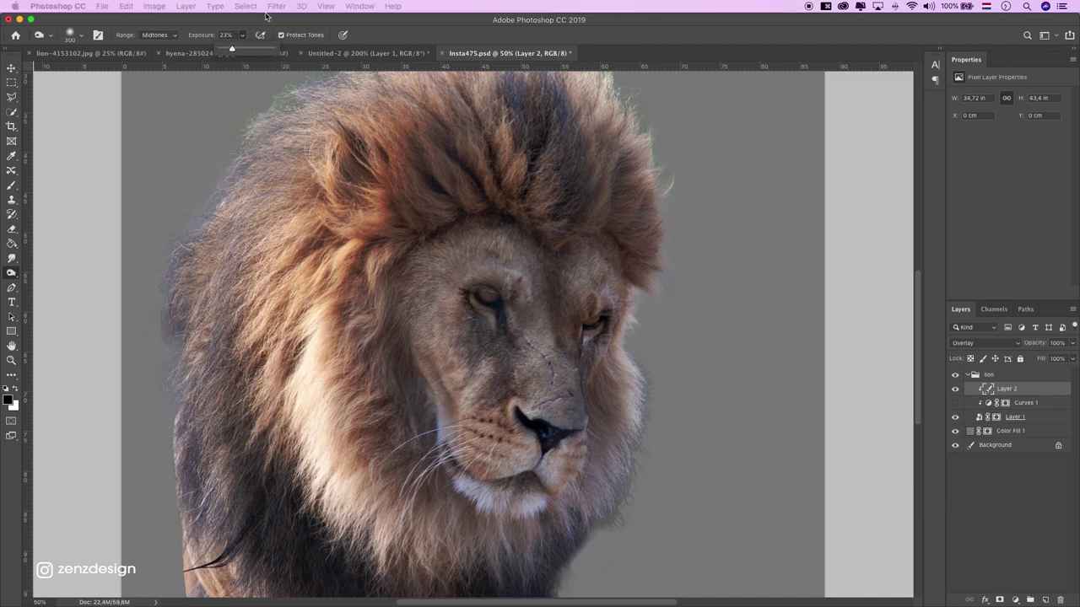
{"action": "key", "text": "bracketleft"}
{"action": "key", "text": "bracketleft"}
{"action": "key", "text": "bracketleft"}
{"action": "key", "text": "bracketleft"}
{"action": "key", "text": "bracketleft"}
{"action": "key", "text": "bracketleft"}
{"action": "key", "text": "bracketleft"}
{"action": "key", "text": "bracketleft"}
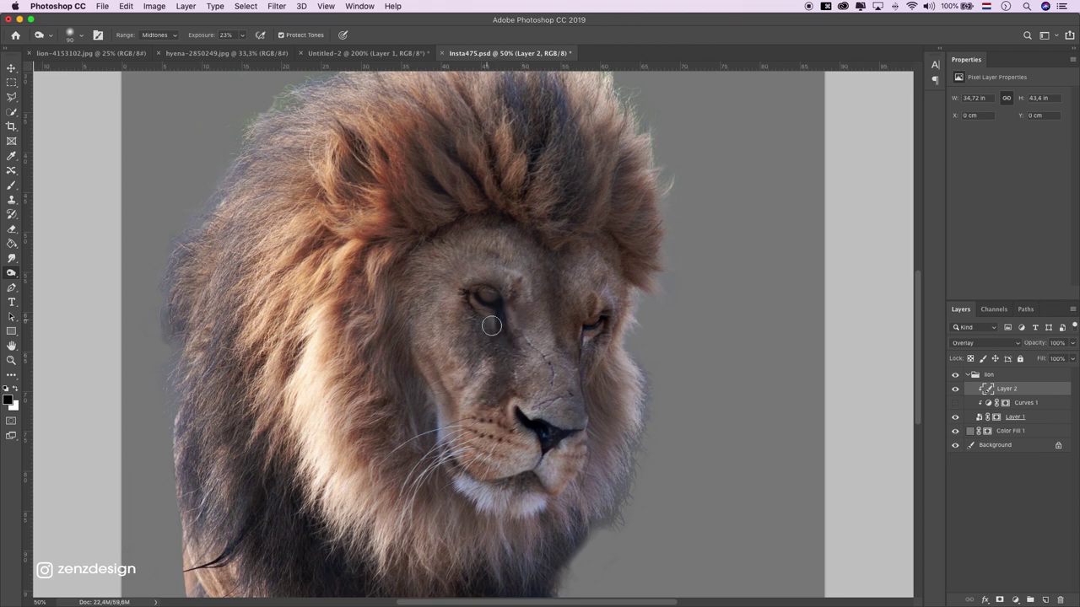
{"action": "left_click_drag", "start_coordinate": [485, 297], "coordinate": [471, 291]}
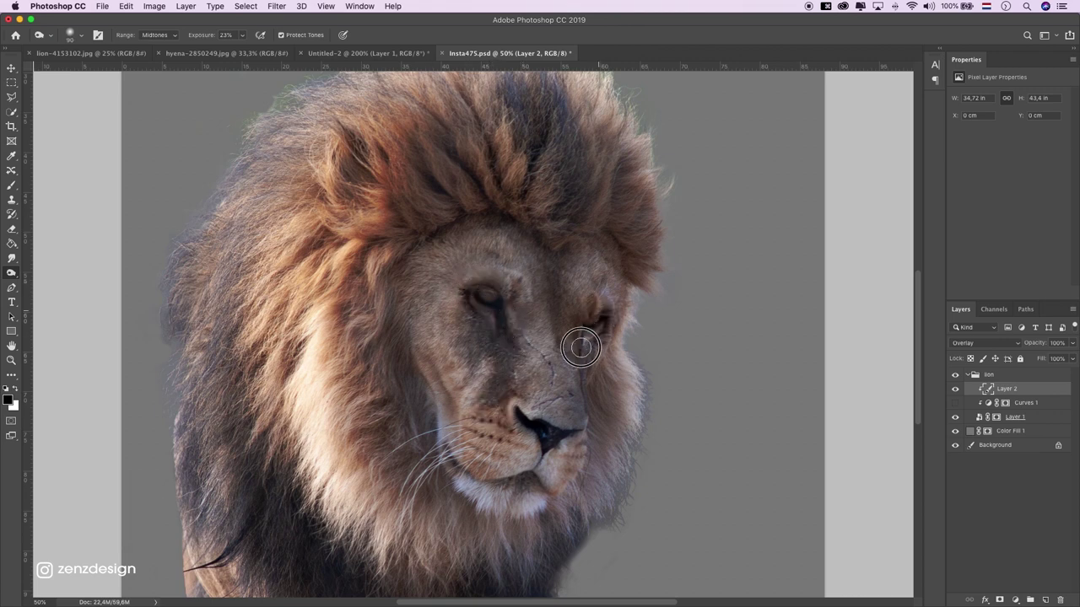
Step: Shrink the brush to 45, darken more around the left eye, then set the range to Shadows
{"action": "right_click", "coordinate": [581, 346]}
{"action": "key", "text": "Escape"}
{"action": "scroll", "coordinate": [581, 347], "scroll_direction": "down", "scroll_amount": 3}
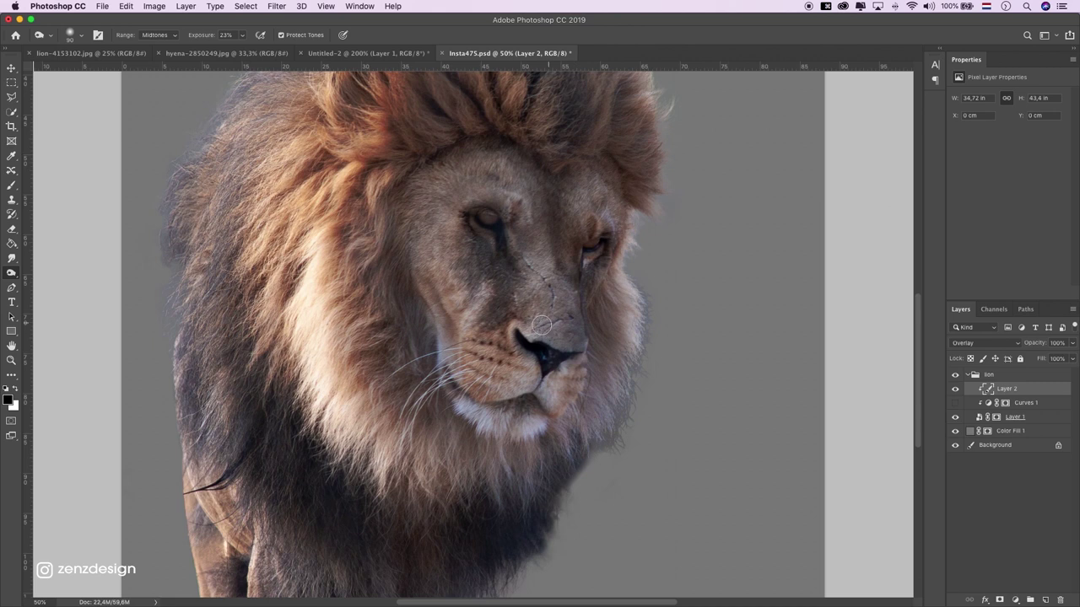
{"action": "key", "text": "bracketright"}
{"action": "key", "text": "bracketright"}
{"action": "key", "text": "bracketright"}
{"action": "key", "text": "bracketright"}
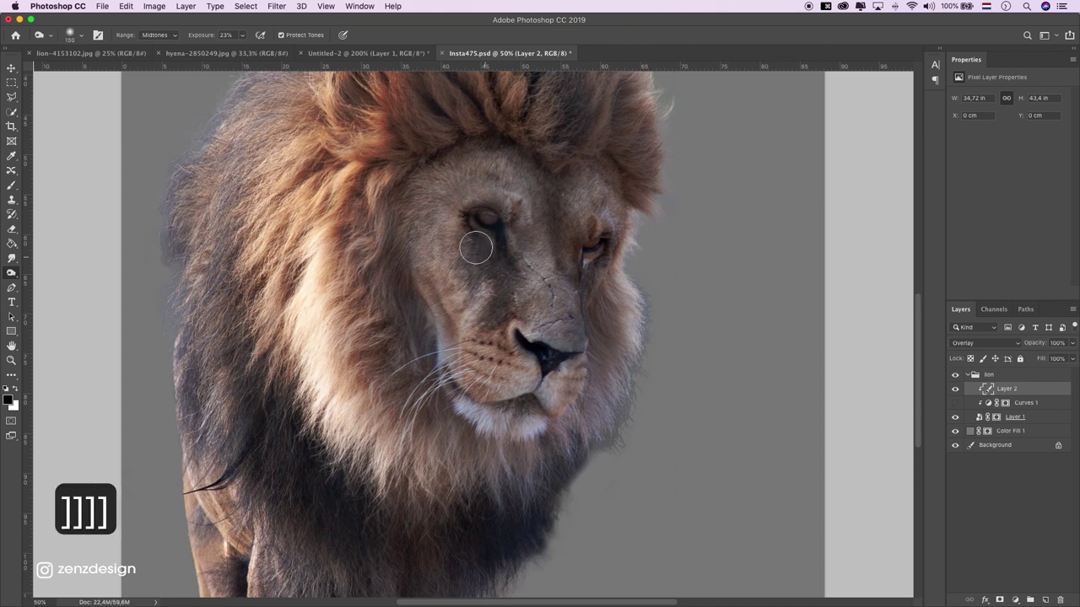
{"action": "key", "text": "bracketleft"}
{"action": "key", "text": "bracketleft"}
{"action": "key", "text": "bracketleft"}
{"action": "key", "text": "bracketleft"}
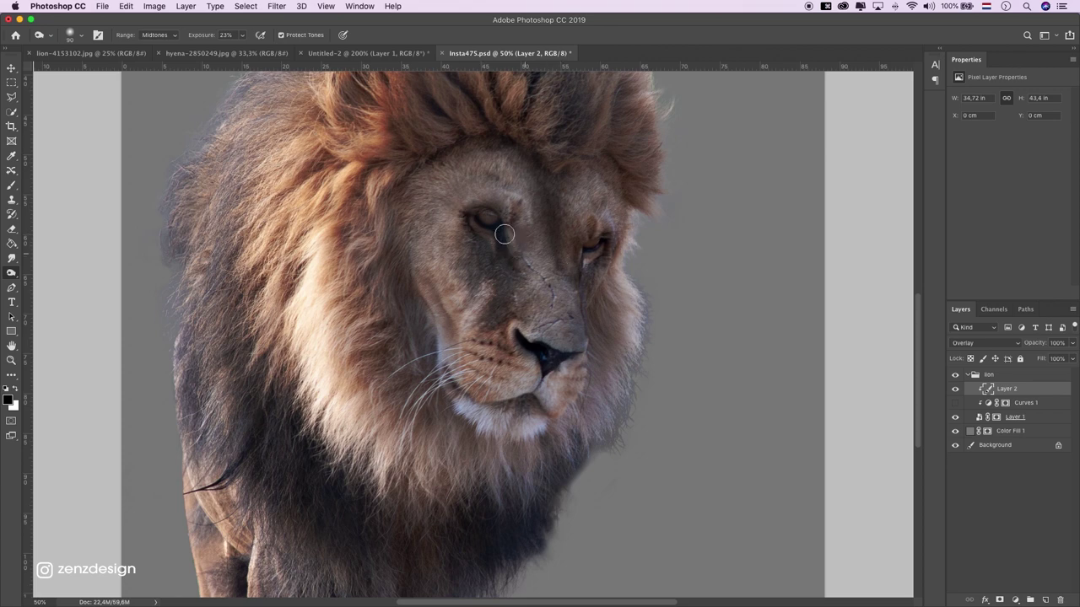
{"action": "key", "text": "bracketright"}
{"action": "key", "text": "bracketright"}
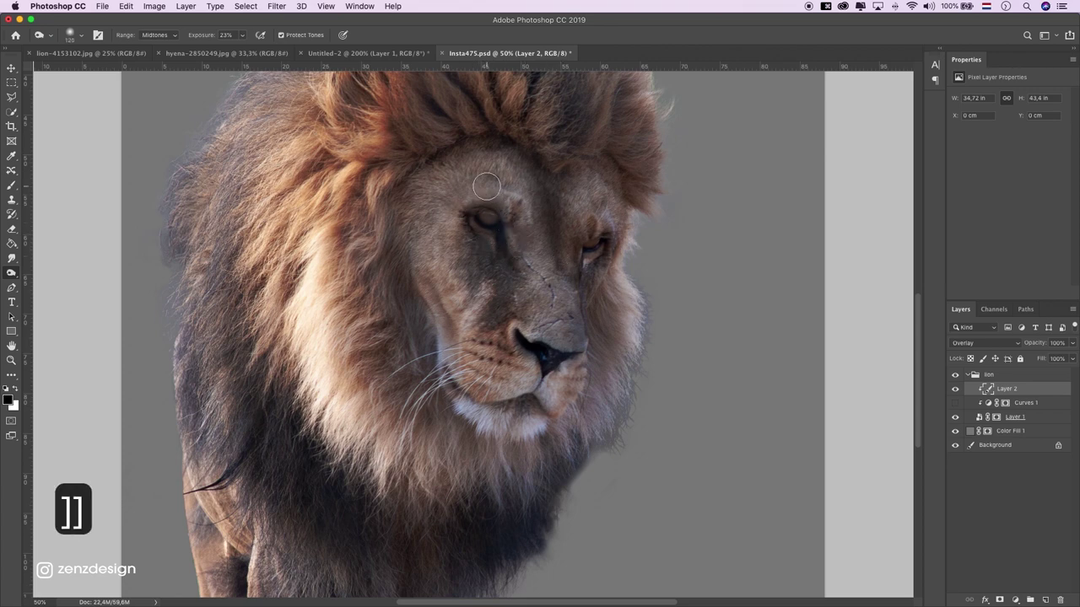
{"action": "key", "text": "bracketleft"}
{"action": "key", "text": "bracketleft"}
{"action": "key", "text": "bracketleft"}
{"action": "key", "text": "bracketleft"}
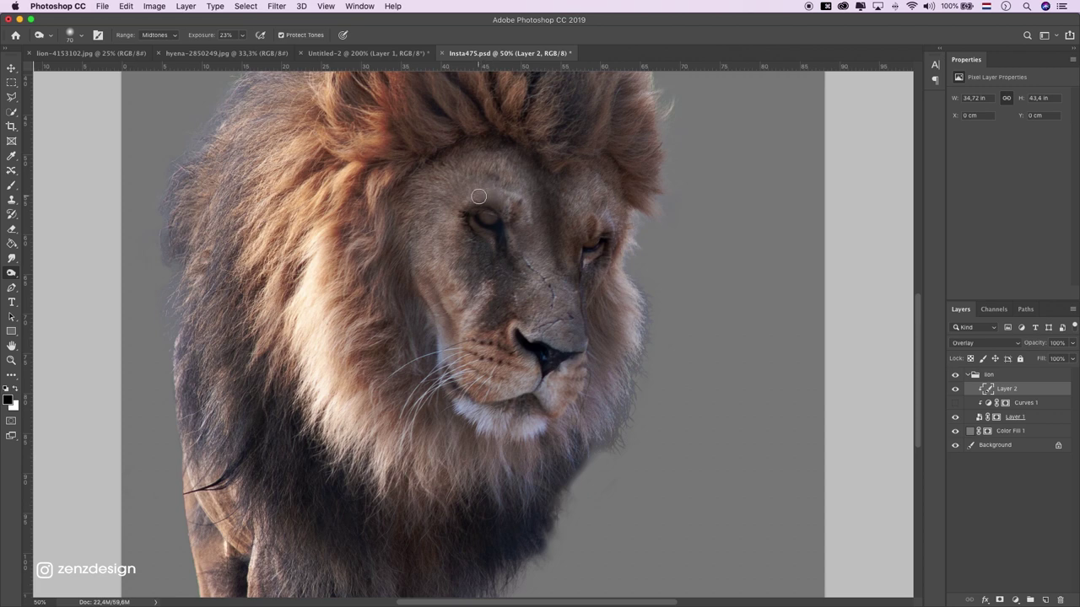
{"action": "key", "text": "bracketleft"}
{"action": "key", "text": "bracketleft"}
{"action": "key", "text": "bracketleft"}
{"action": "left_click", "coordinate": [488, 185]}
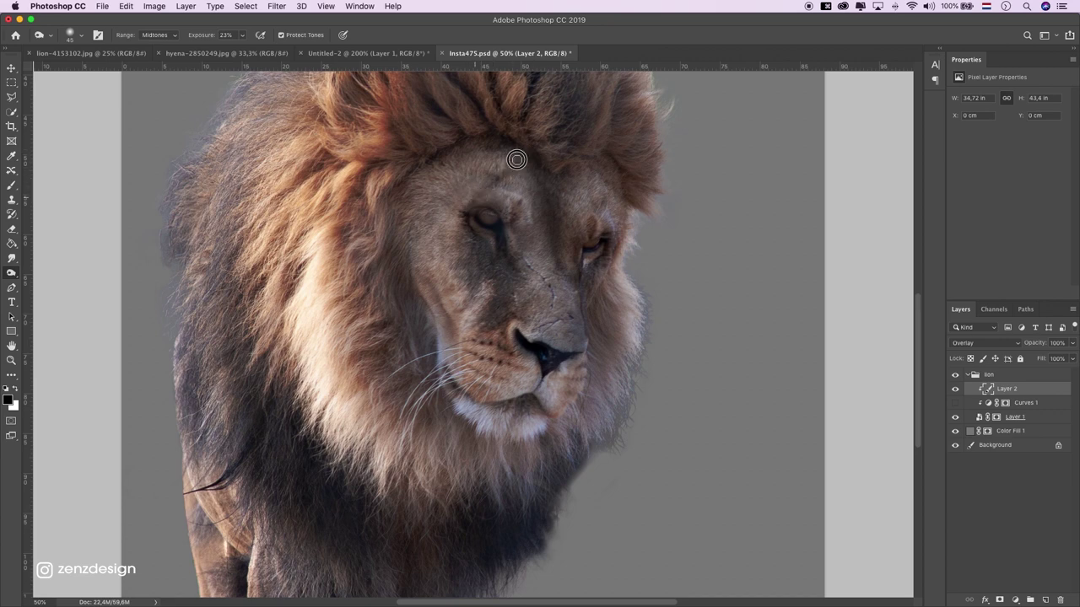
{"action": "left_click_drag", "start_coordinate": [473, 201], "coordinate": [444, 213]}
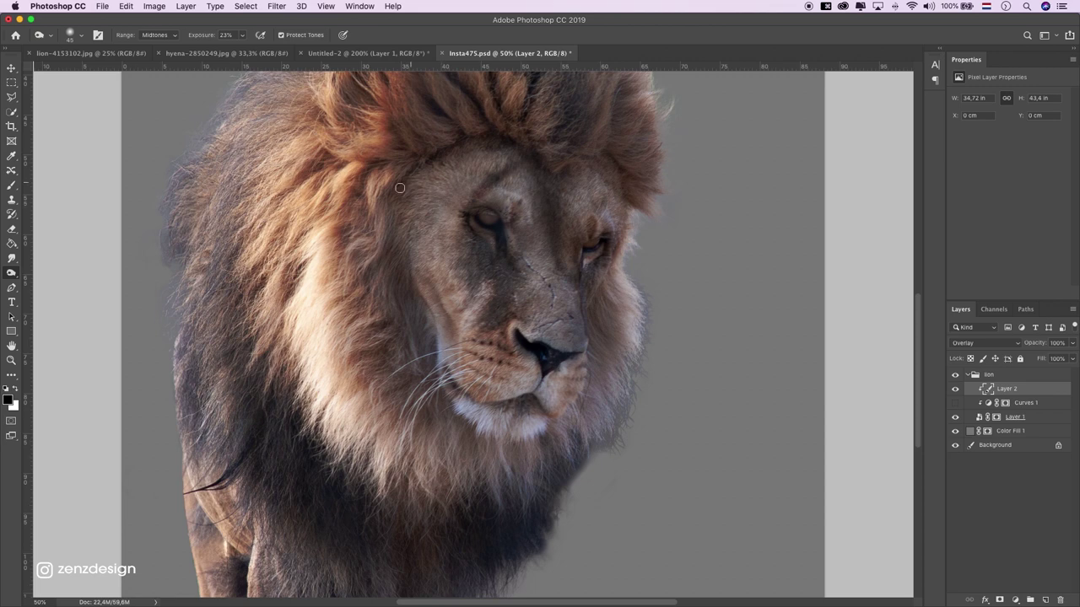
{"action": "left_click", "coordinate": [160, 34]}
{"action": "left_click", "coordinate": [165, 35]}
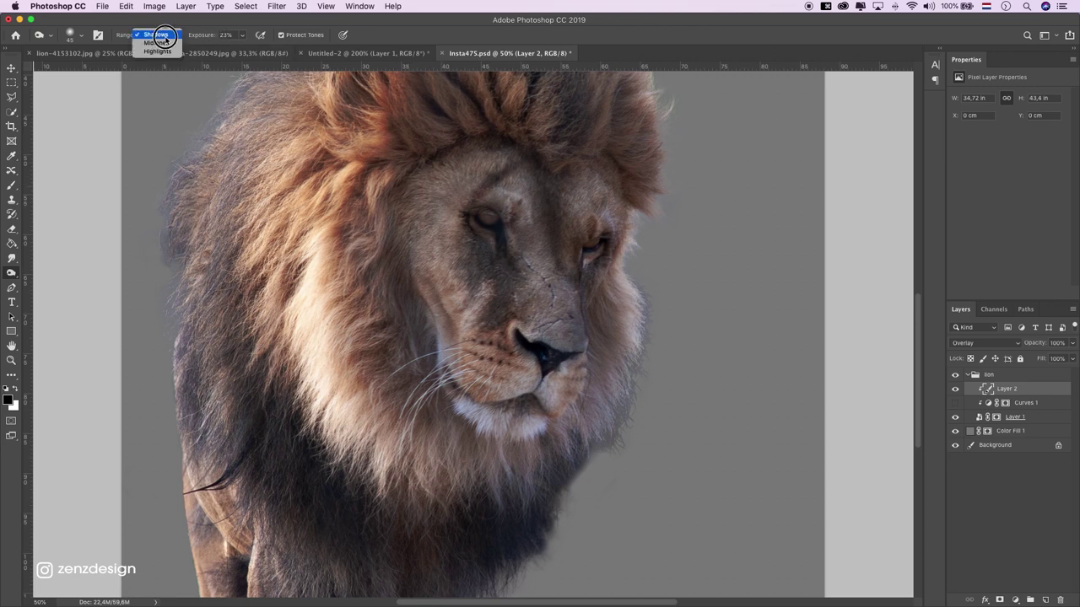
{"action": "key", "text": "bracketright"}
{"action": "key", "text": "bracketright"}
{"action": "key", "text": "bracketright"}
{"action": "key", "text": "bracketright"}
{"action": "key", "text": "bracketright"}
{"action": "key", "text": "bracketright"}
{"action": "key", "text": "bracketright"}
{"action": "key", "text": "bracketright"}
{"action": "key", "text": "bracketright"}
{"action": "key", "text": "bracketright"}
{"action": "key", "text": "bracketright"}
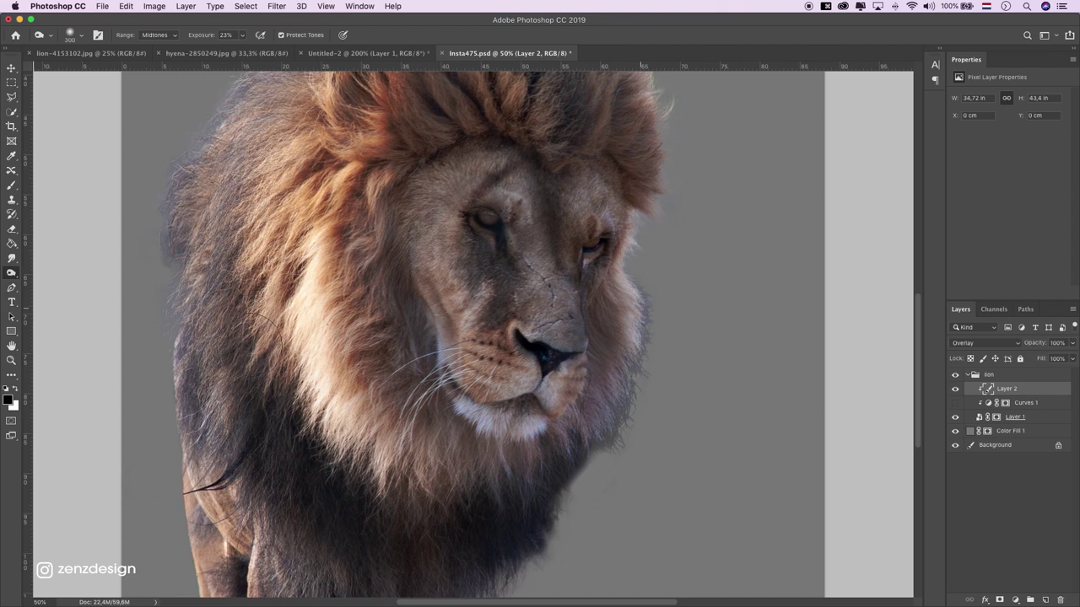
{"action": "scroll", "coordinate": [571, 164], "scroll_direction": "up", "scroll_amount": 2}
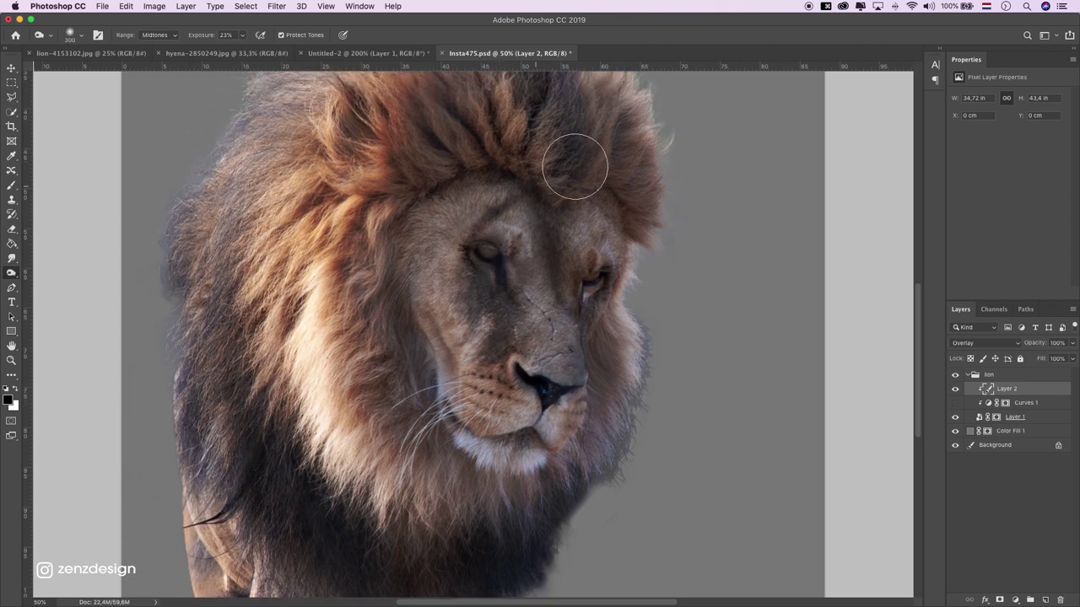
{"action": "scroll", "coordinate": [374, 236], "scroll_direction": "up", "scroll_amount": 3}
{"action": "scroll", "coordinate": [506, 221], "scroll_direction": "up", "scroll_amount": 5}
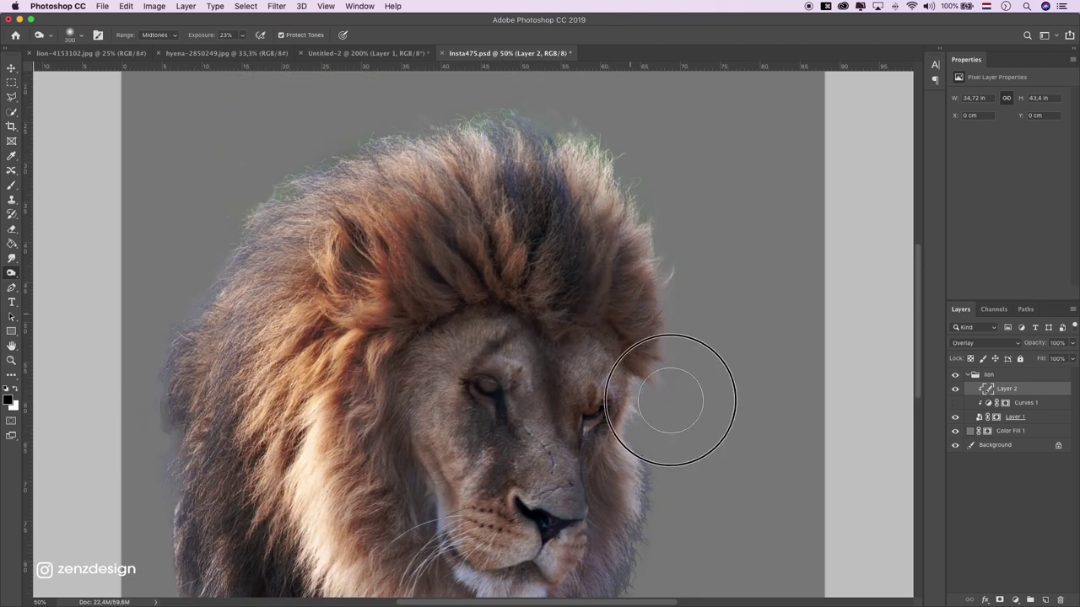
{"action": "scroll", "coordinate": [467, 537], "scroll_direction": "down", "scroll_amount": 10}
{"action": "key", "text": "bracketleft"}
{"action": "key", "text": "bracketleft"}
{"action": "key", "text": "bracketleft"}
{"action": "key", "text": "bracketleft"}
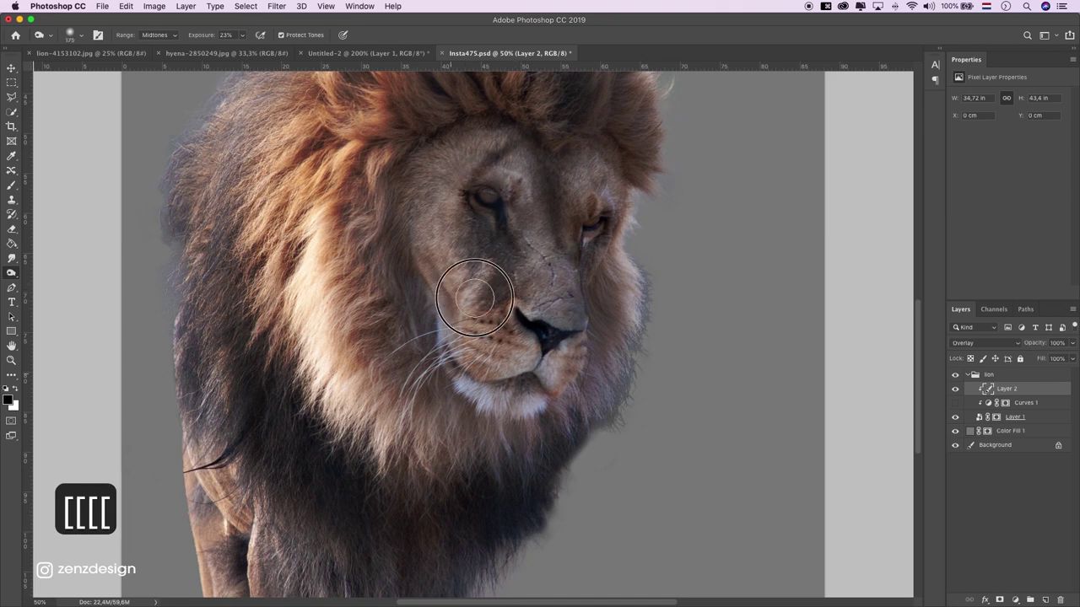
{"action": "key", "text": "bracketleft"}
{"action": "key", "text": "bracketleft"}
{"action": "key", "text": "bracketleft"}
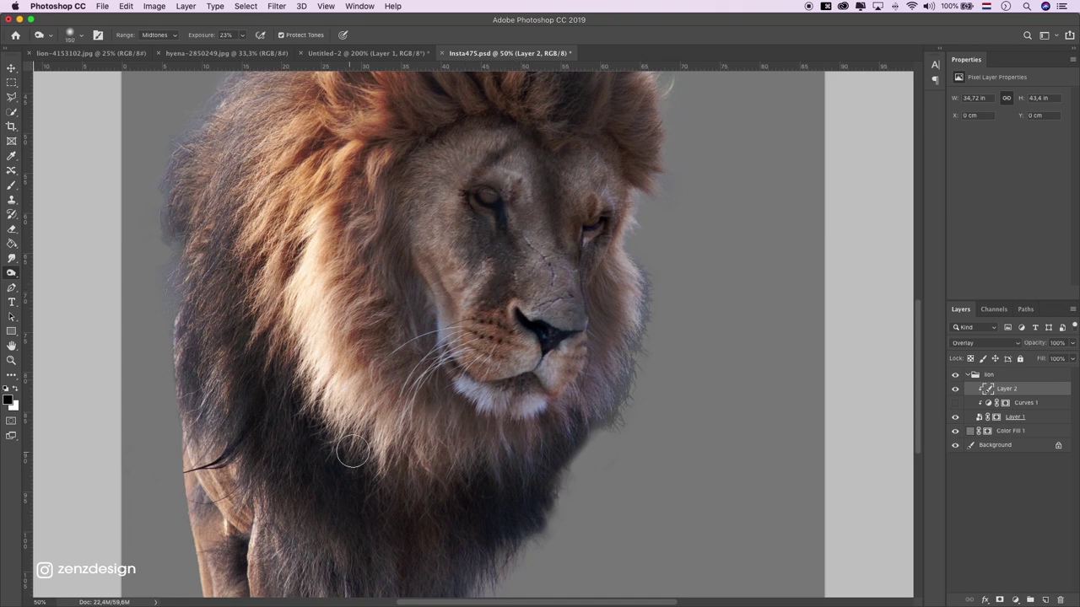
{"action": "scroll", "coordinate": [335, 437], "scroll_direction": "down", "scroll_amount": 1}
{"action": "key", "text": "z"}
{"action": "left_click", "coordinate": [598, 247], "text": "alt"}
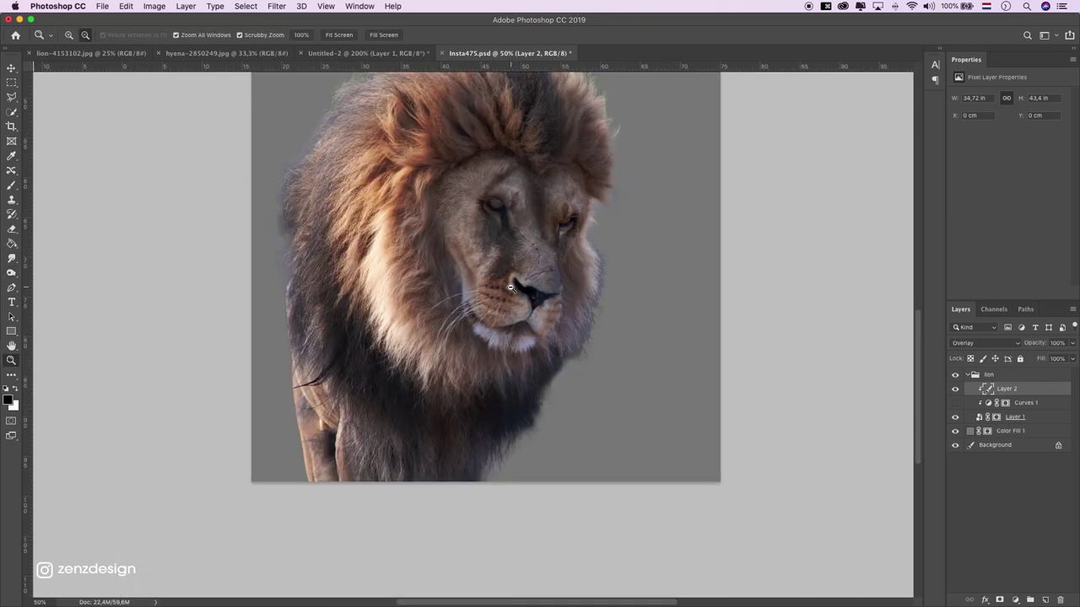
{"action": "left_click", "coordinate": [507, 226]}
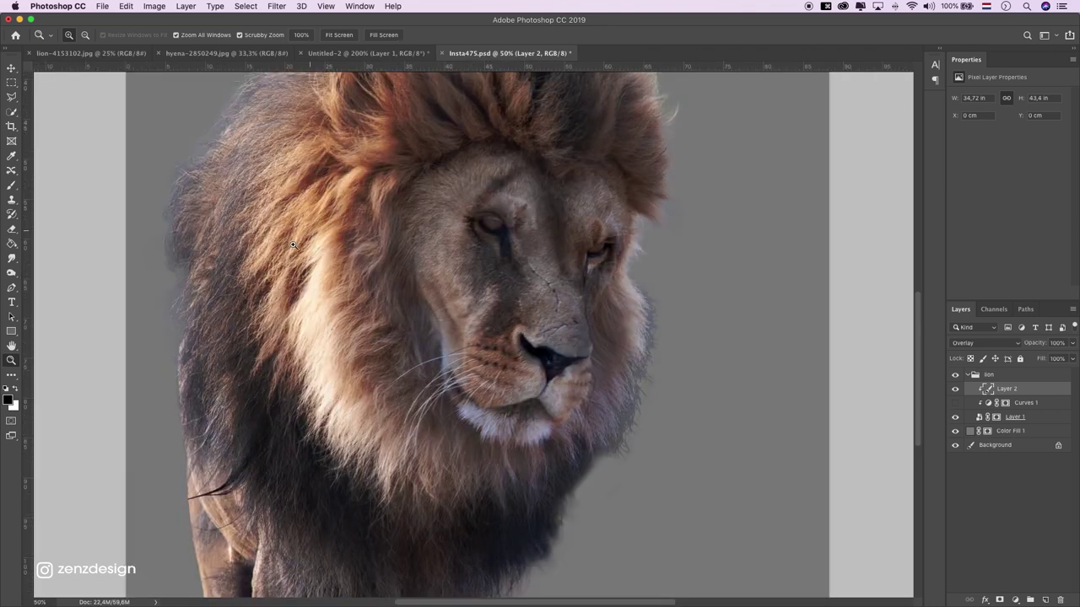
{"action": "scroll", "coordinate": [506, 274], "scroll_direction": "up", "scroll_amount": 1}
{"action": "scroll", "coordinate": [540, 280], "scroll_direction": "up", "scroll_amount": 1}
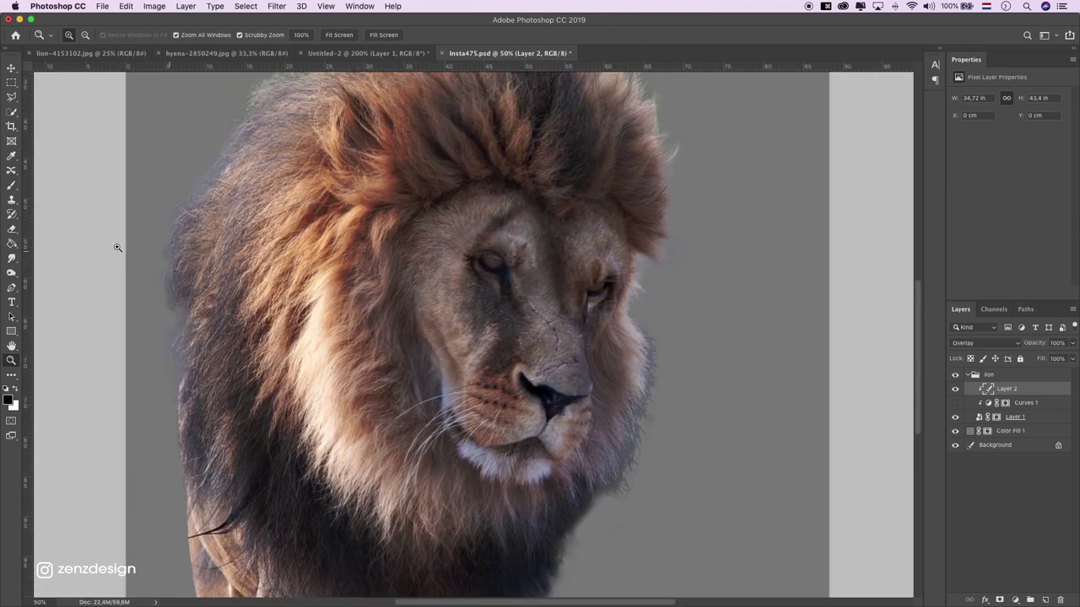
{"action": "left_click", "coordinate": [11, 273]}
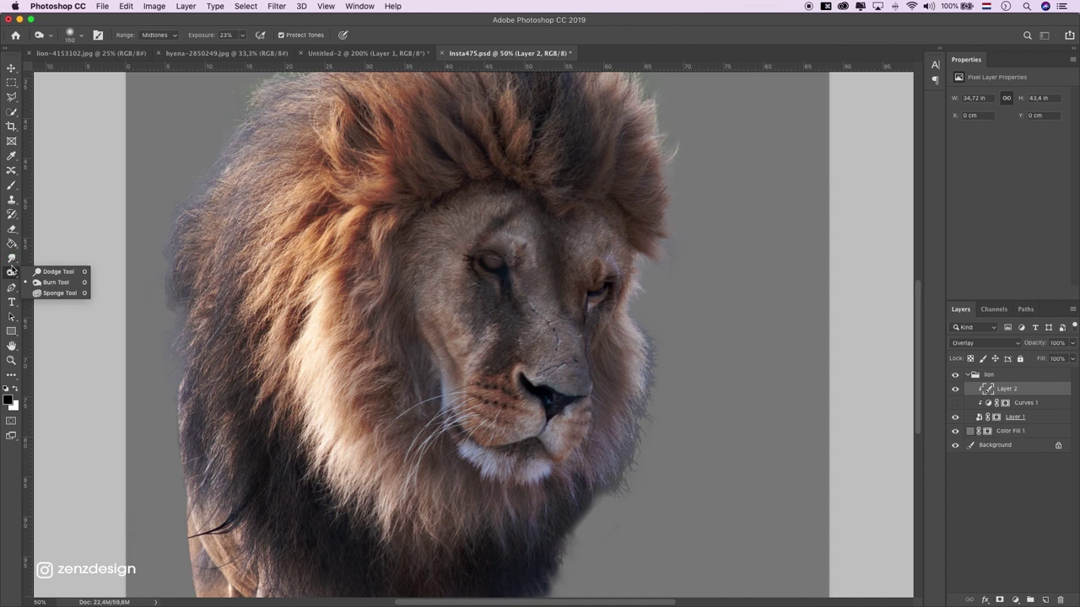
Step: Set the toning tool to Shadows at about 11% exposure and undo unwanted strokes
{"action": "left_click", "coordinate": [40, 281]}
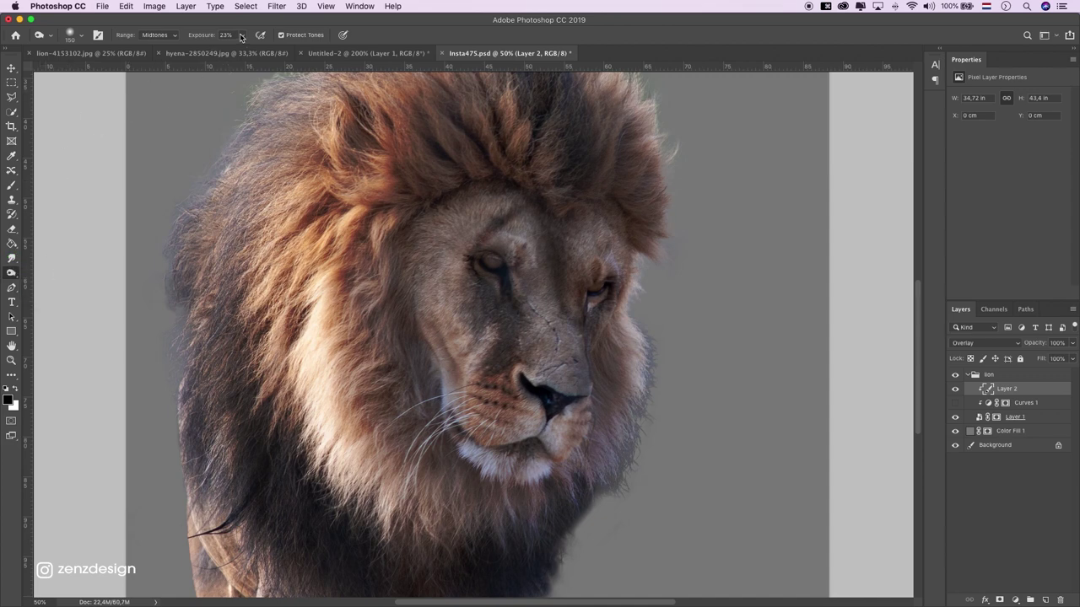
{"action": "left_click", "coordinate": [159, 35]}
{"action": "mouse_move", "coordinate": [242, 37]}
{"action": "left_mouse_down"}
{"action": "mouse_move", "coordinate": [237, 48]}
{"action": "mouse_move", "coordinate": [241, 10]}
{"action": "left_mouse_up"}
{"action": "key", "text": "bracketleft"}
{"action": "key", "text": "bracketleft"}
{"action": "key", "text": "bracketleft"}
{"action": "key", "text": "bracketleft"}
{"action": "key", "text": "bracketleft"}
{"action": "key", "text": "bracketleft"}
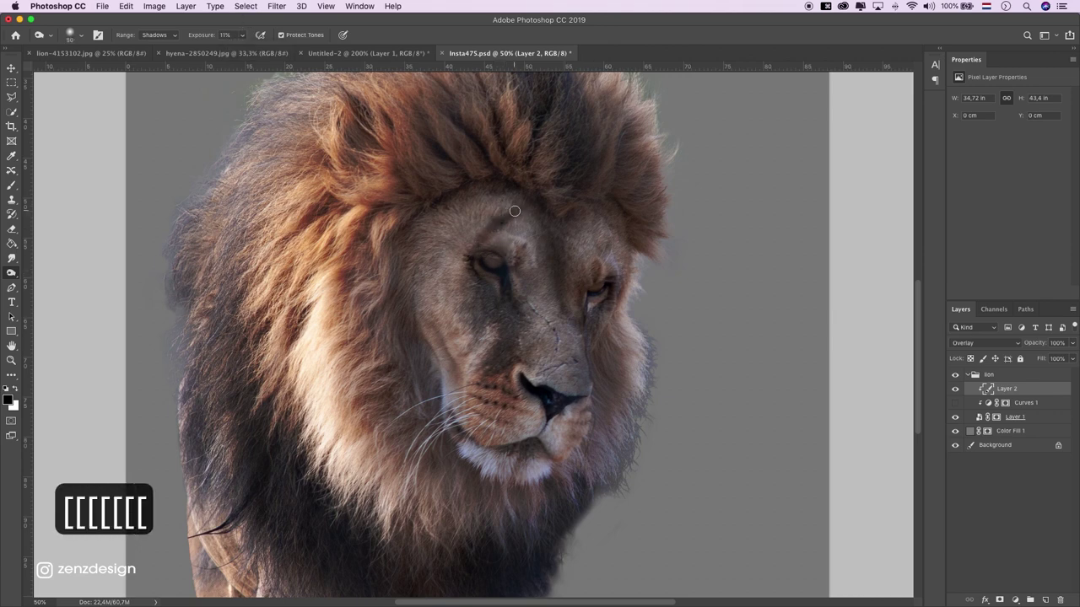
{"action": "key", "text": "super+z"}
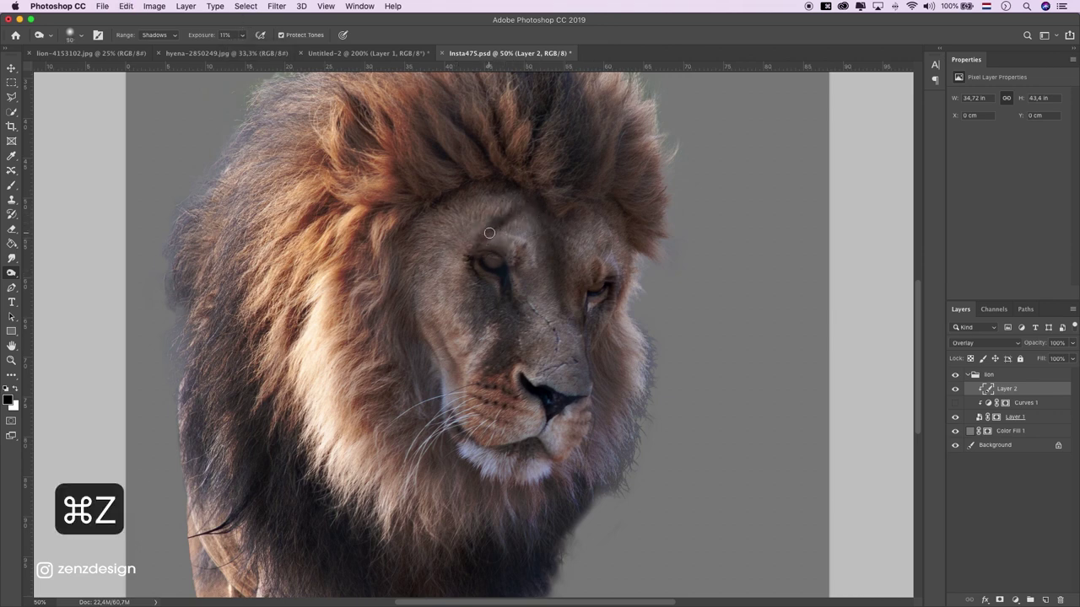
{"action": "key", "text": "bracketleft"}
{"action": "key", "text": "bracketleft"}
{"action": "key", "text": "bracketleft"}
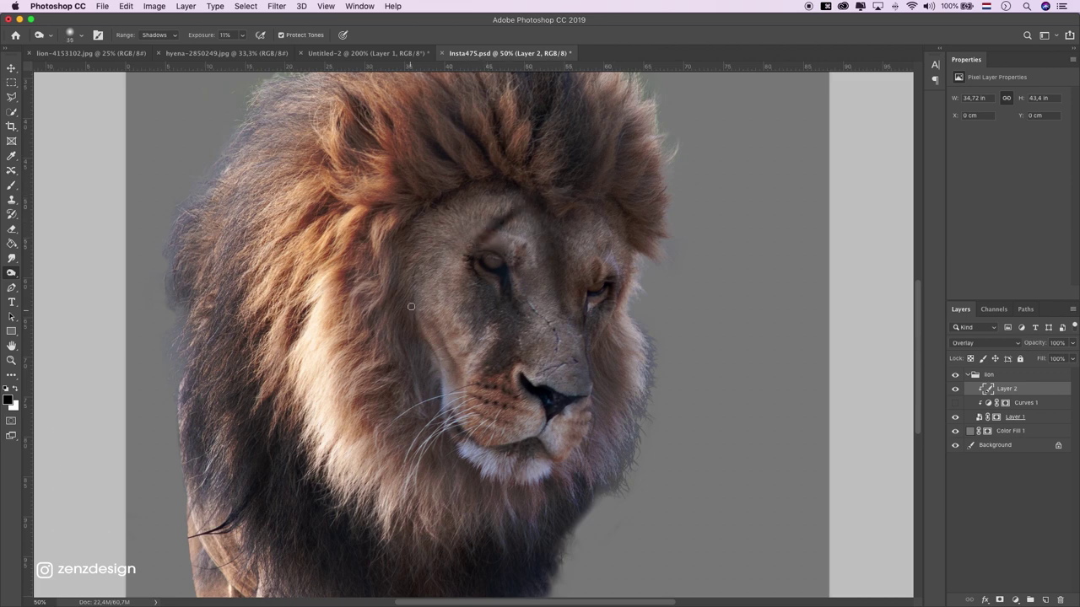
{"action": "scroll", "coordinate": [425, 287], "scroll_direction": "up", "scroll_amount": 2}
{"action": "key", "text": "super+z"}
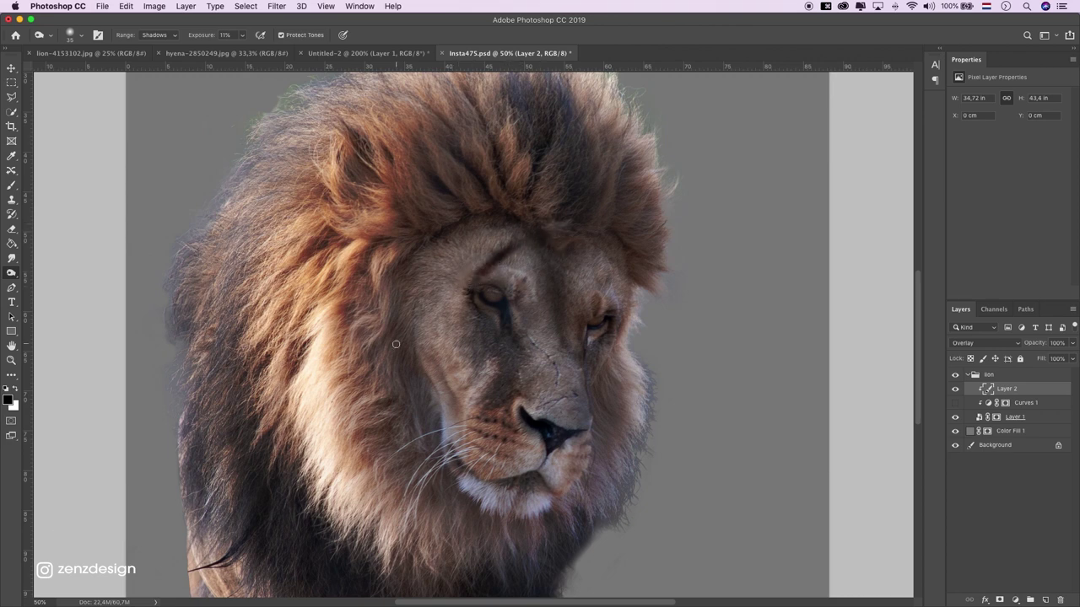
{"action": "key", "text": "super+z"}
{"action": "key", "text": "bracketright"}
{"action": "key", "text": "bracketright"}
{"action": "key", "text": "bracketright"}
{"action": "key", "text": "bracketright"}
{"action": "key", "text": "bracketright"}
{"action": "key", "text": "bracketright"}
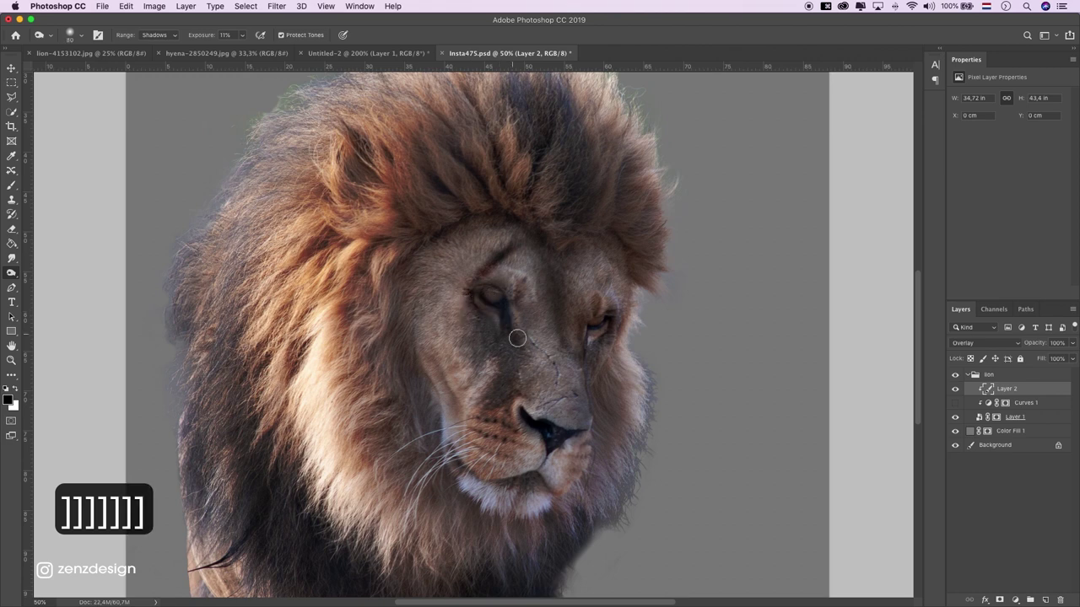
Step: Enlarge the brush to 100 and undo the latest strokes on the lion's cheek
{"action": "right_click", "coordinate": [519, 325]}
{"action": "left_click", "coordinate": [506, 354]}
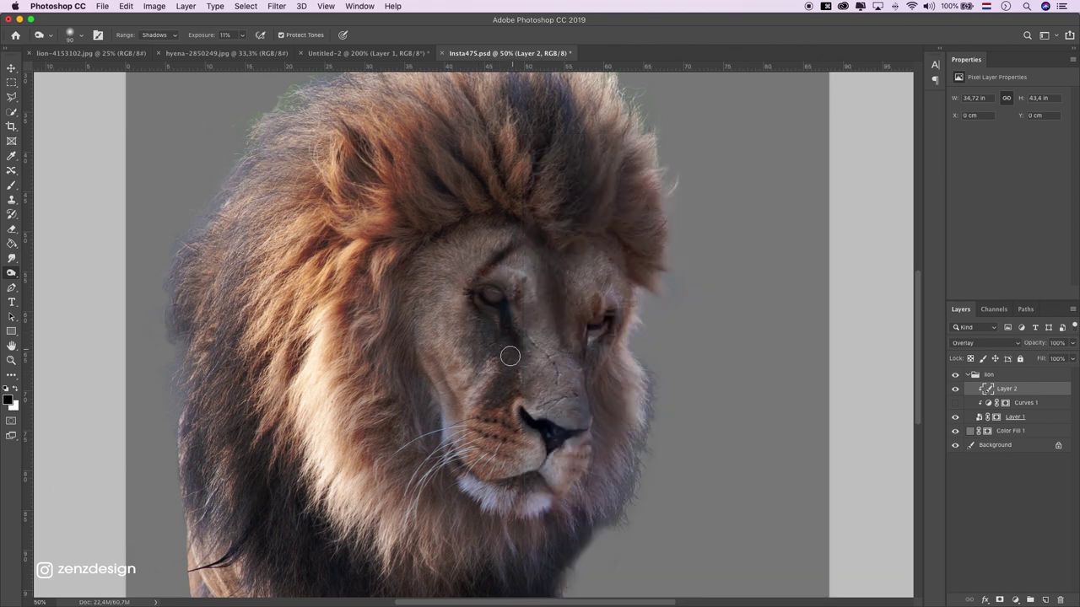
{"action": "scroll", "coordinate": [510, 350], "scroll_direction": "down", "scroll_amount": 5}
{"action": "scroll", "coordinate": [590, 214], "scroll_direction": "up", "scroll_amount": 3}
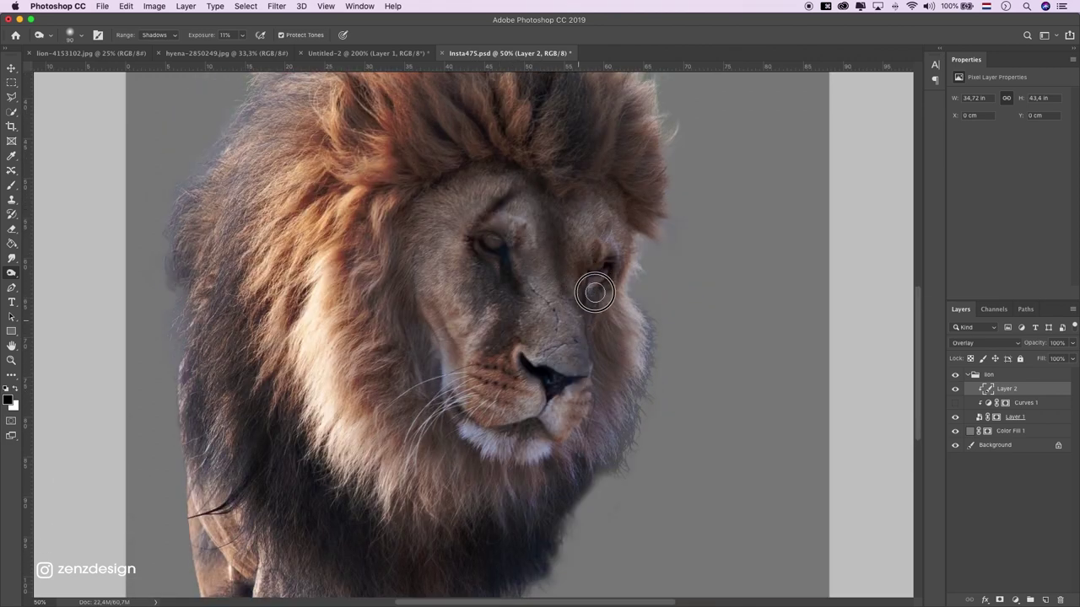
{"action": "key", "text": "bracketright"}
{"action": "key", "text": "bracketright"}
{"action": "key", "text": "bracketright"}
{"action": "key", "text": "bracketright"}
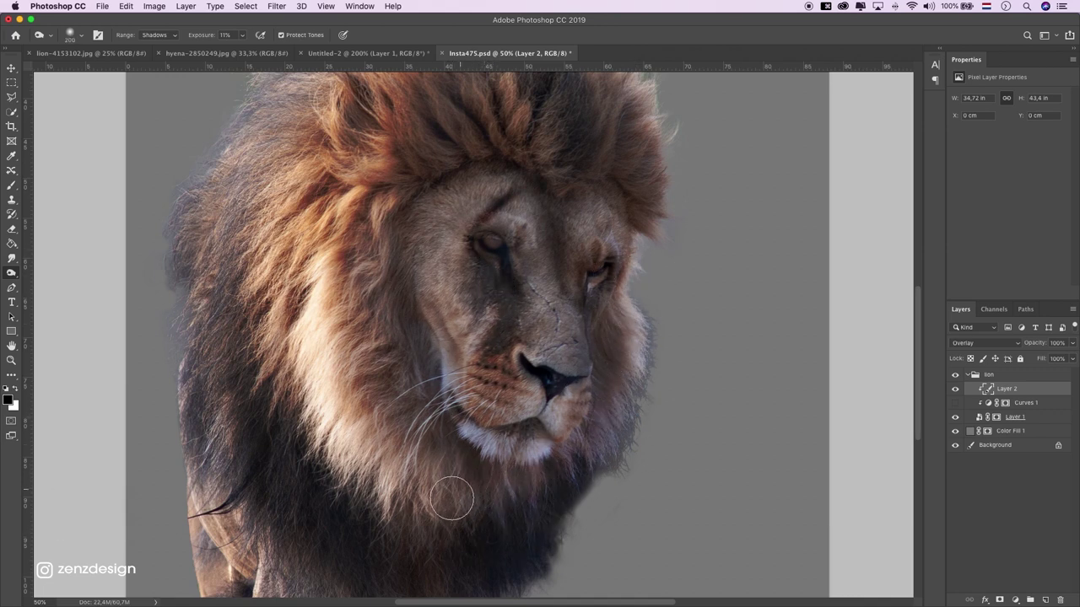
{"action": "key", "text": "super+z"}
{"action": "key", "text": "super+z"}
Step: Lower exposure to 6%, undo the chin lightening, and resize the brush for the fur
{"action": "left_click", "coordinate": [242, 35]}
{"action": "left_click_drag", "start_coordinate": [245, 51], "coordinate": [239, 51]}
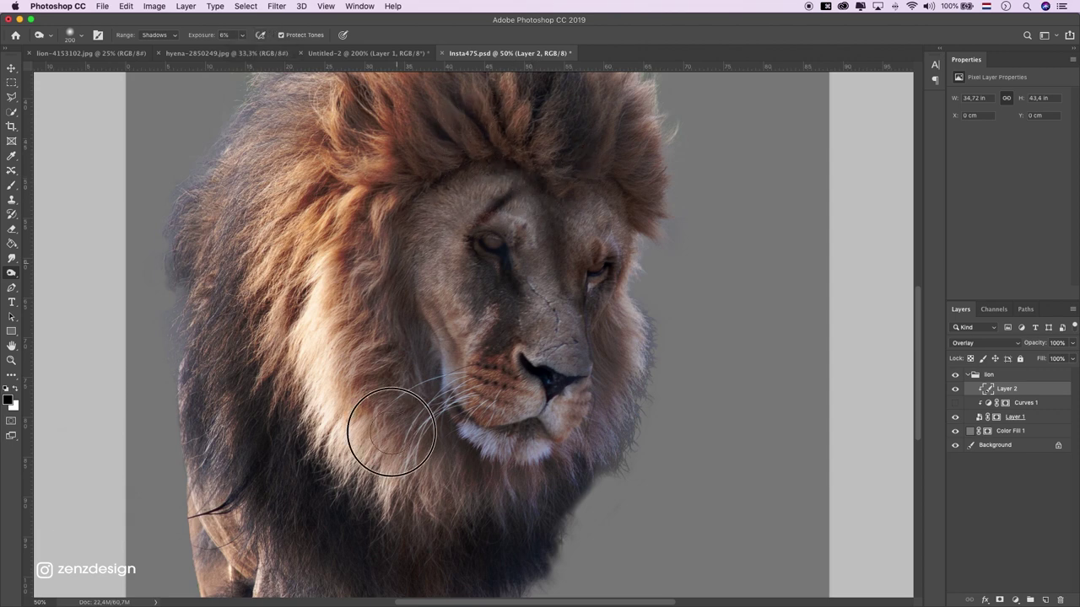
{"action": "scroll", "coordinate": [326, 398], "scroll_direction": "up", "scroll_amount": 3}
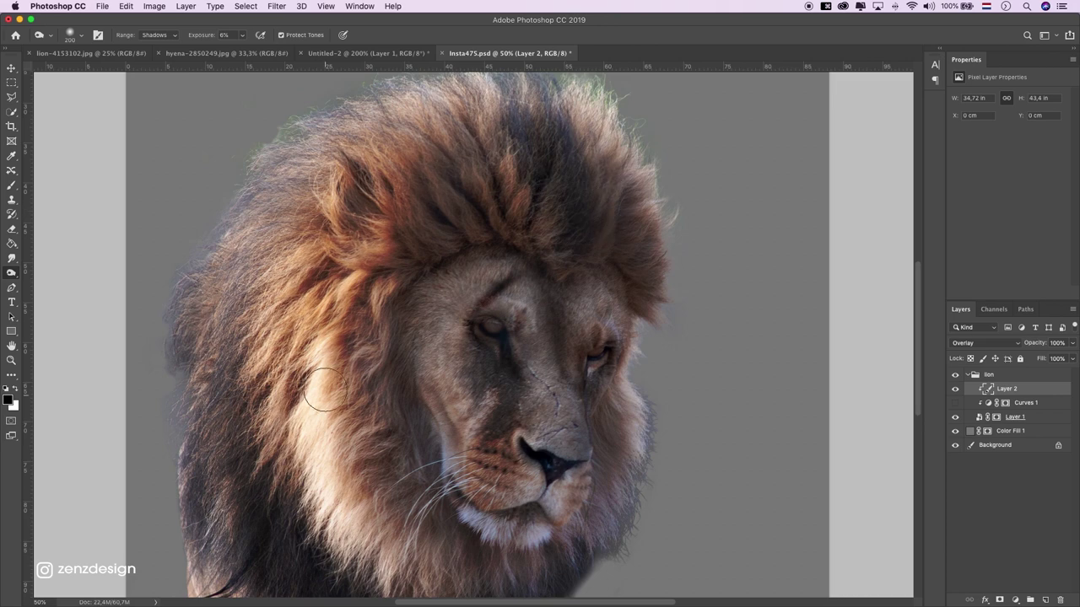
{"action": "scroll", "coordinate": [326, 393], "scroll_direction": "down", "scroll_amount": 2}
{"action": "scroll", "coordinate": [338, 362], "scroll_direction": "down", "scroll_amount": 3}
{"action": "key", "text": "super+z"}
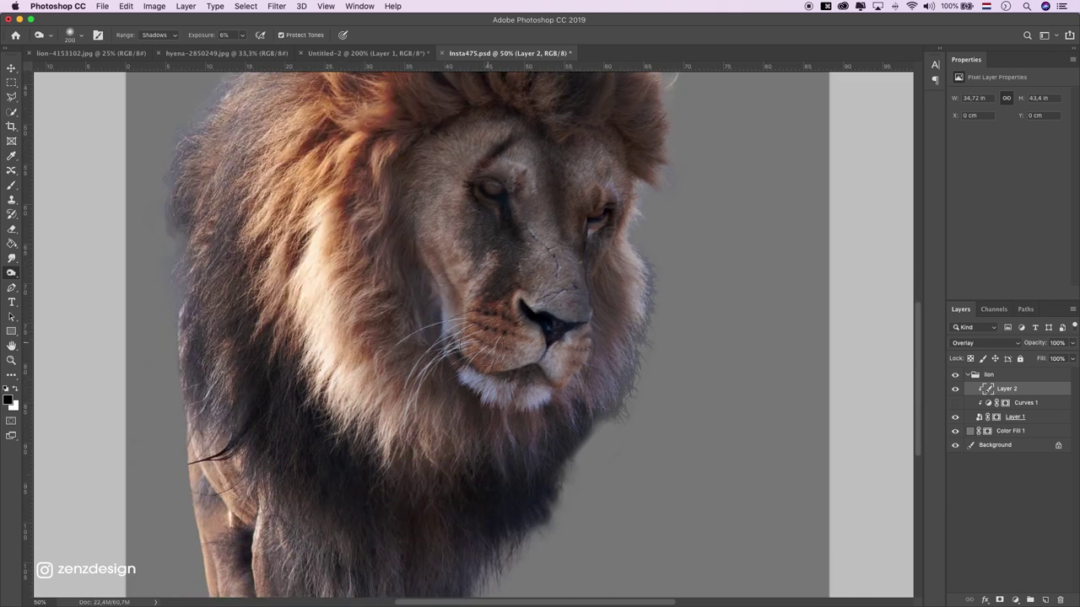
{"action": "key", "text": "bracketleft"}
{"action": "key", "text": "bracketleft"}
{"action": "key", "text": "bracketleft"}
{"action": "key", "text": "bracketleft"}
{"action": "key", "text": "bracketleft"}
{"action": "key", "text": "bracketleft"}
{"action": "key", "text": "bracketleft"}
{"action": "right_click", "coordinate": [553, 261]}
{"action": "left_click", "coordinate": [562, 286]}
{"action": "key", "text": "bracketright"}
{"action": "key", "text": "bracketright"}
{"action": "key", "text": "bracketright"}
{"action": "key", "text": "bracketright"}
{"action": "key", "text": "bracketright"}
{"action": "key", "text": "bracketright"}
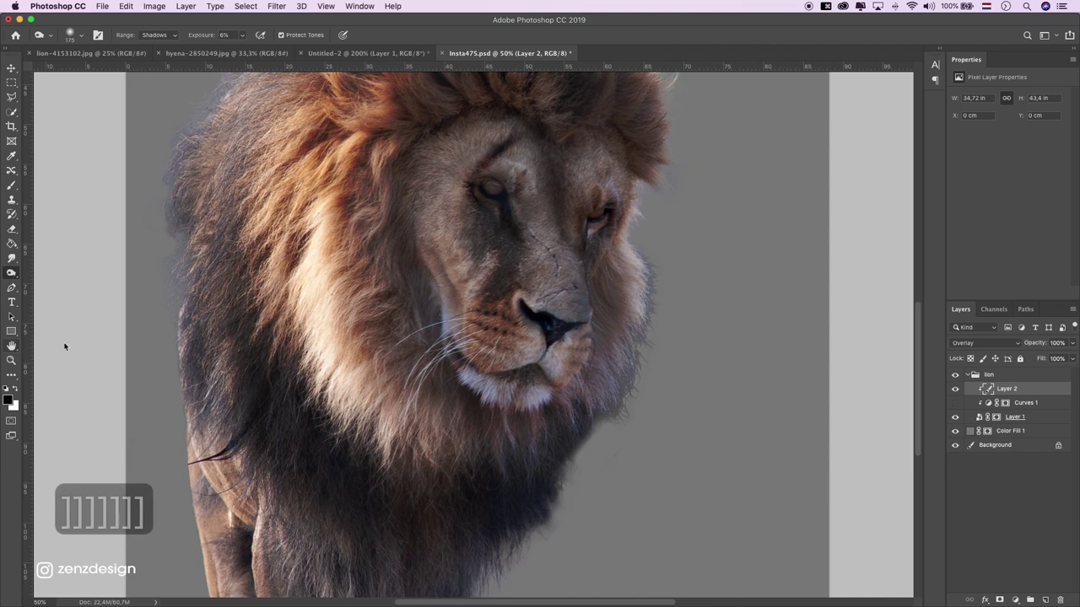
{"action": "scroll", "coordinate": [186, 397], "scroll_direction": "down", "scroll_amount": 5}
Step: Zoom around the lion and toggle Layer 2 to compare before and after
{"action": "left_click", "coordinate": [11, 360]}
{"action": "left_click", "coordinate": [523, 238], "text": "alt"}
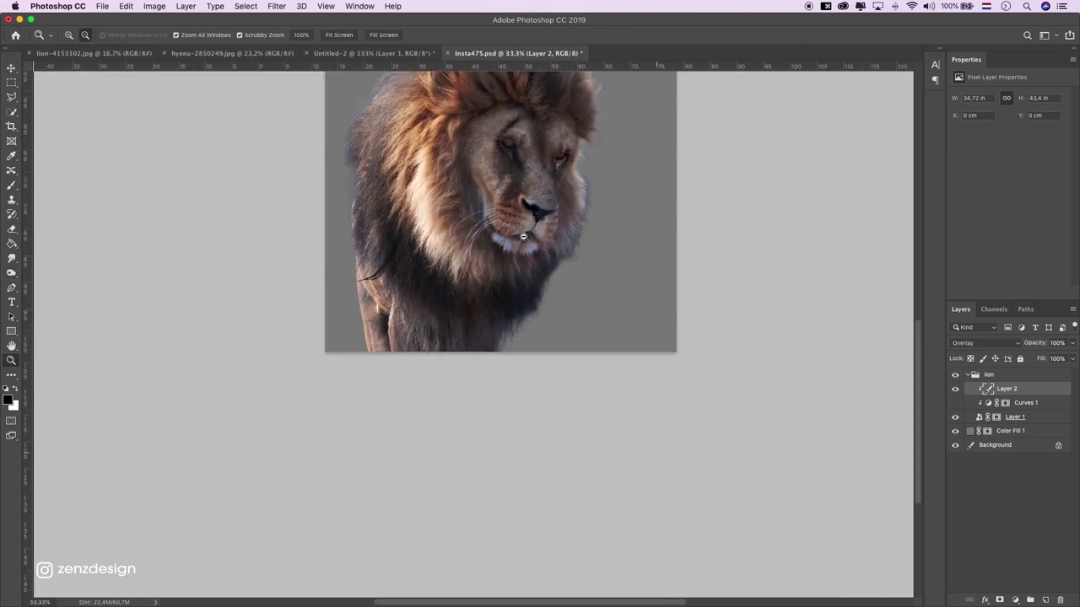
{"action": "left_click", "coordinate": [782, 313]}
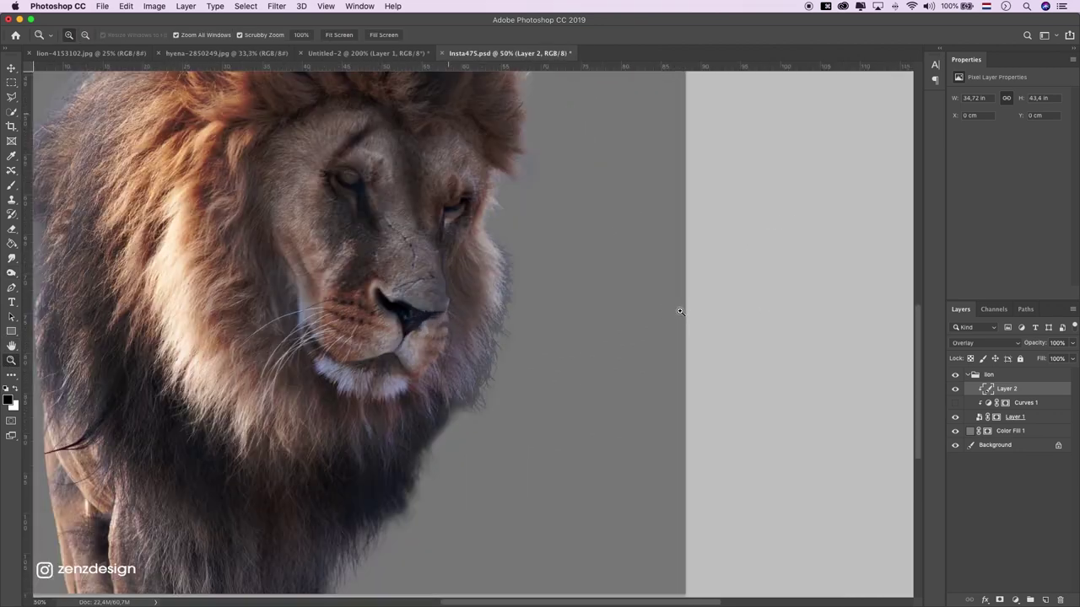
{"action": "left_click", "coordinate": [955, 389]}
{"action": "left_click", "coordinate": [377, 238], "text": "alt"}
{"action": "left_click", "coordinate": [954, 390]}
{"action": "left_click", "coordinate": [368, 218]}
Step: Set Layer 2 opacity to 77%, turn Curves 1 back on, and target its mask
{"action": "left_click_drag", "start_coordinate": [1069, 346], "coordinate": [1054, 354]}
{"action": "left_click", "coordinate": [368, 187]}
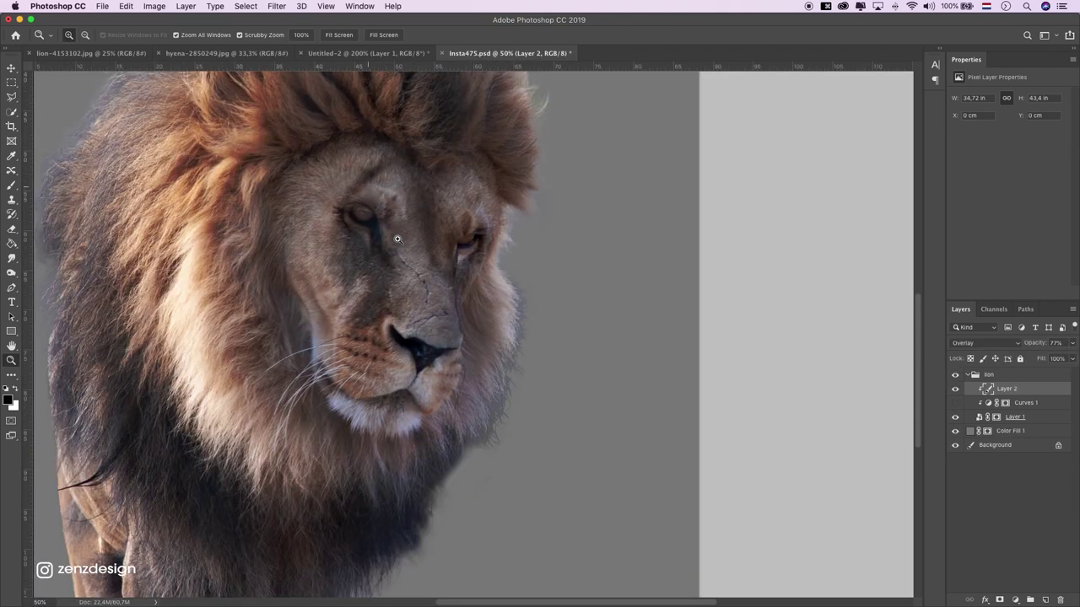
{"action": "left_click", "coordinate": [397, 239]}
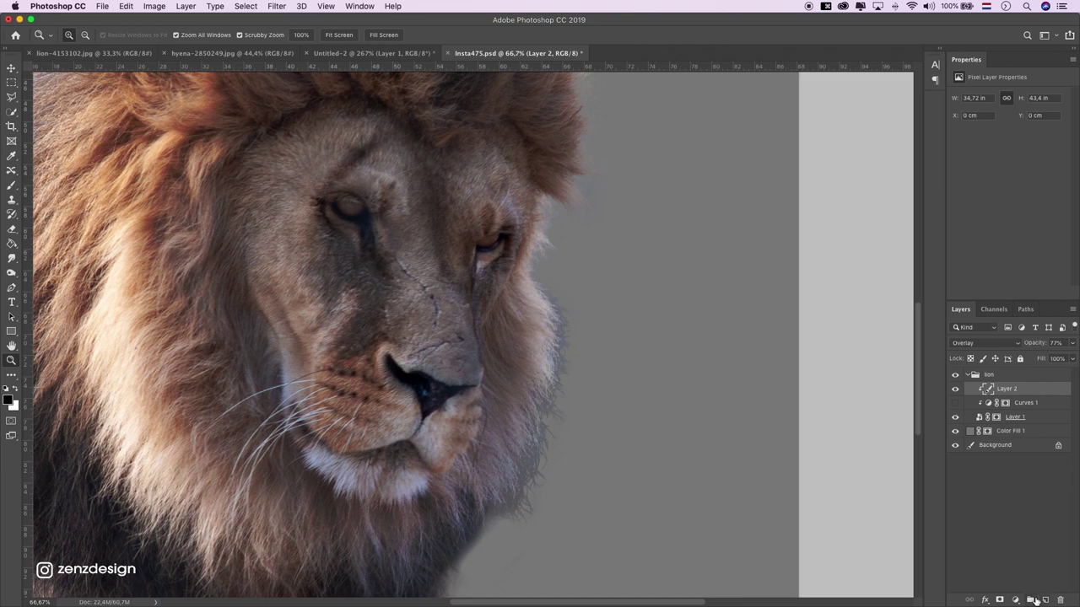
{"action": "left_click", "coordinate": [955, 402]}
{"action": "left_click", "coordinate": [354, 361], "text": "alt"}
{"action": "left_click", "coordinate": [355, 361], "text": "alt"}
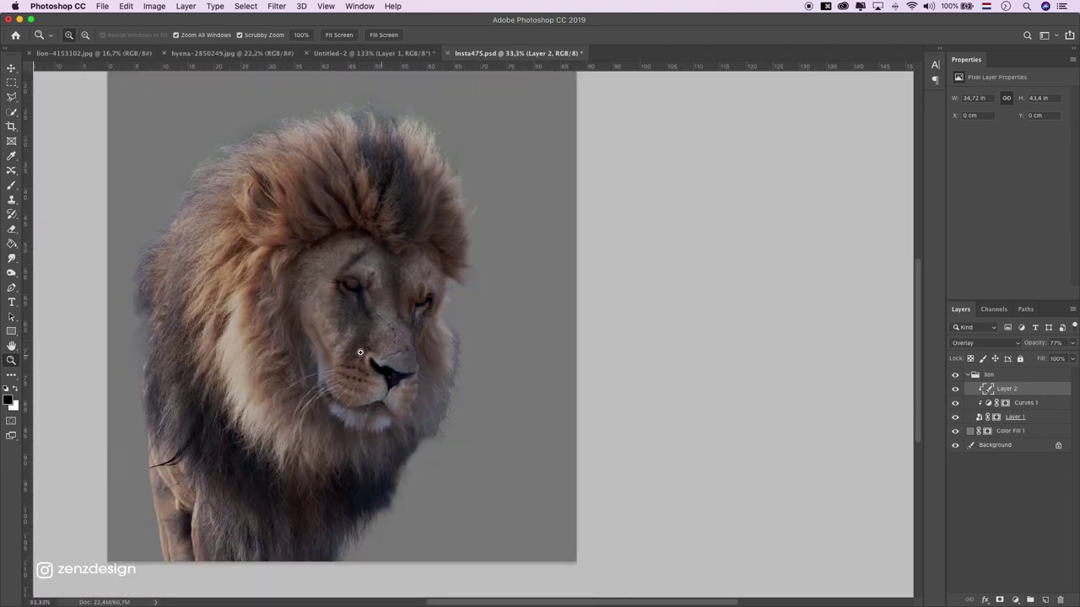
{"action": "left_click", "coordinate": [368, 293]}
{"action": "left_click", "coordinate": [1009, 404]}
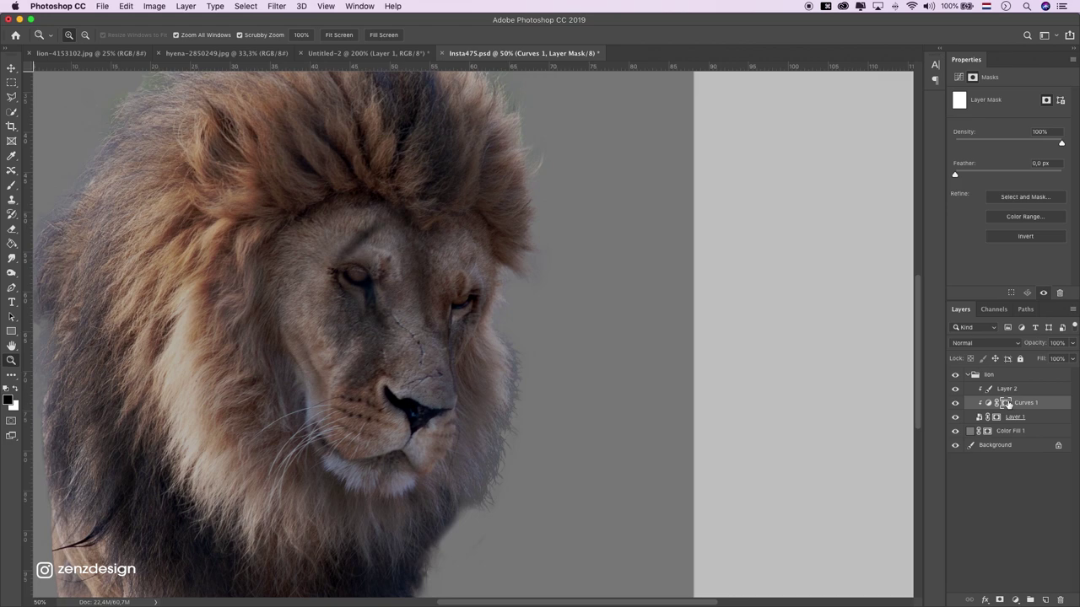
Step: Zoom out to 33.3% and set up the Brush with 76% flow
{"action": "left_click", "coordinate": [314, 258], "text": "alt"}
{"action": "scroll", "coordinate": [85, 248], "scroll_direction": "up", "scroll_amount": 2}
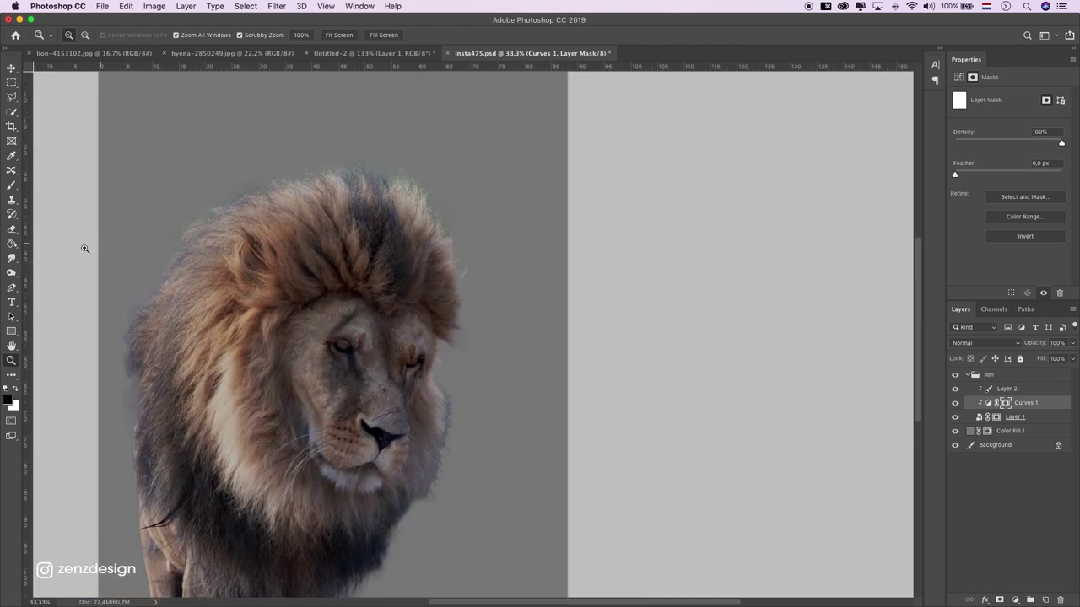
{"action": "left_click", "coordinate": [11, 194]}
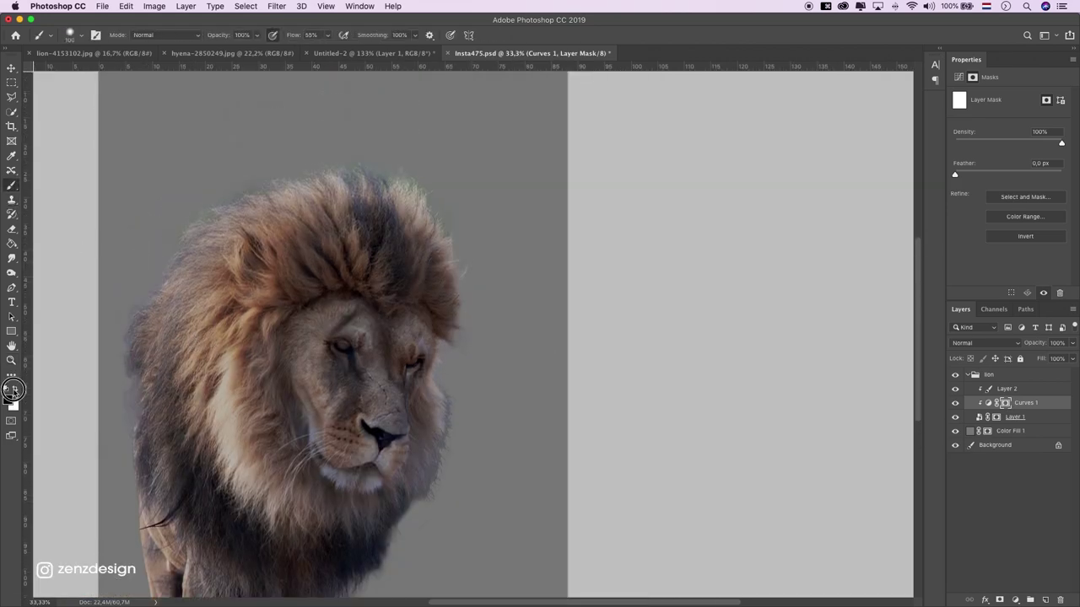
{"action": "left_click", "coordinate": [314, 35]}
{"action": "left_click", "coordinate": [326, 37]}
{"action": "left_click_drag", "start_coordinate": [343, 52], "coordinate": [338, 52]}
Step: Try a 175 px mask stroke on the upper-left mane, then undo it
{"action": "mouse_move", "coordinate": [483, 264]}
{"action": "left_mouse_down"}
{"action": "mouse_move", "coordinate": [439, 278]}
{"action": "mouse_move", "coordinate": [480, 275]}
{"action": "mouse_move", "coordinate": [445, 250]}
{"action": "left_mouse_up"}
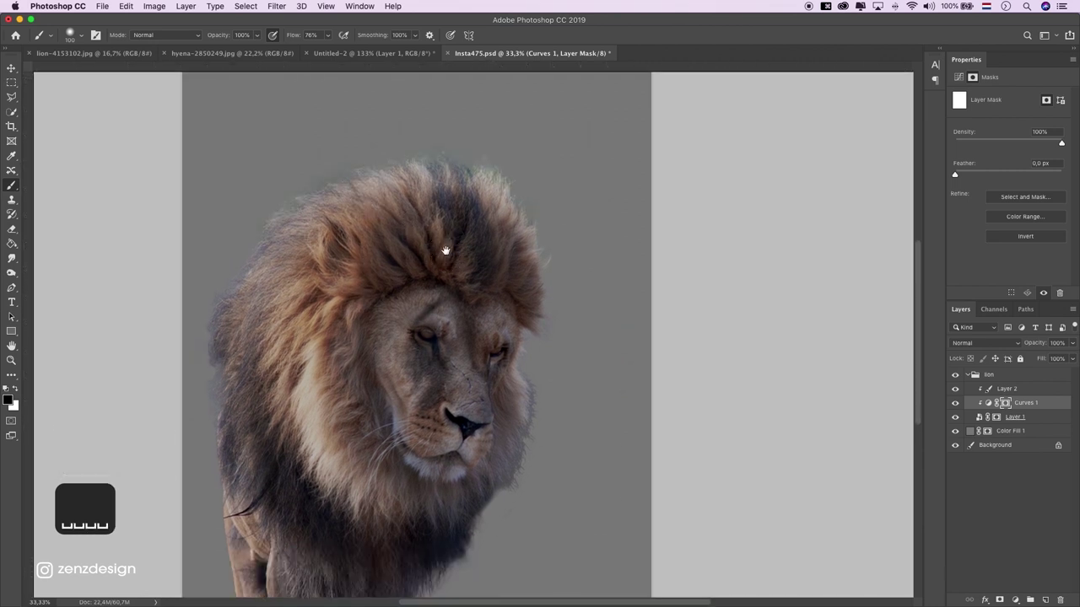
{"action": "key", "text": "bracketright"}
{"action": "key", "text": "bracketright"}
{"action": "key", "text": "bracketright"}
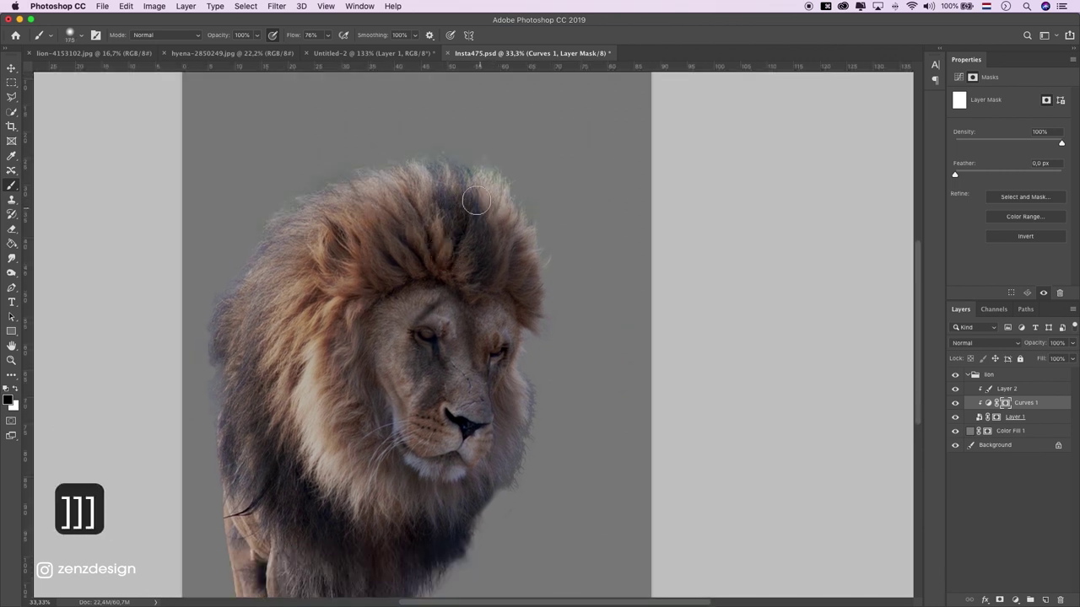
{"action": "left_click_drag", "start_coordinate": [357, 160], "coordinate": [262, 217]}
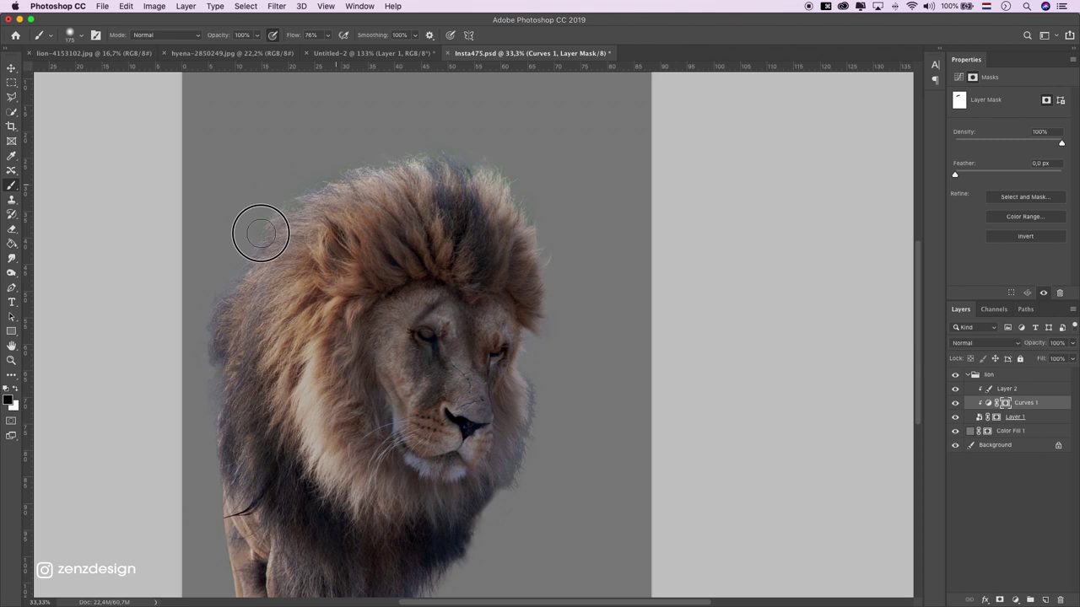
{"action": "key", "text": "cmd+z"}
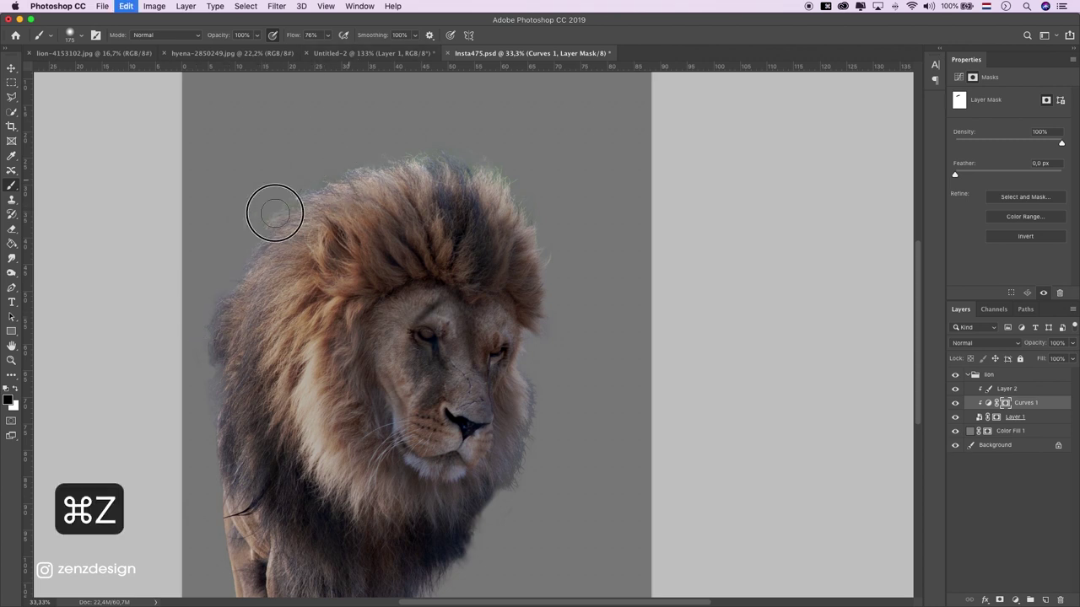
{"action": "key", "text": "cmd+z"}
Step: Lower brush opacity to 68% and paint black along the left mane edge of the mask
{"action": "left_click", "coordinate": [256, 34]}
{"action": "left_click_drag", "start_coordinate": [255, 50], "coordinate": [241, 51]}
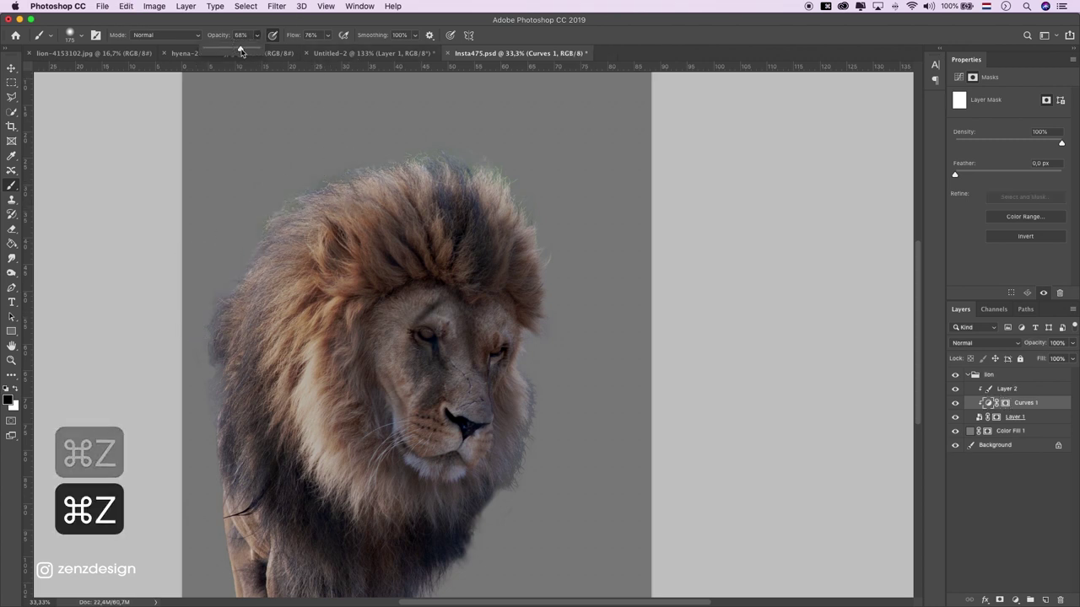
{"action": "left_click", "coordinate": [407, 172]}
{"action": "key", "text": "Escape"}
{"action": "left_click_drag", "start_coordinate": [440, 141], "coordinate": [313, 189]}
{"action": "key", "text": "bracketright"}
{"action": "key", "text": "bracketright"}
{"action": "key", "text": "bracketright"}
{"action": "left_click_drag", "start_coordinate": [203, 523], "coordinate": [205, 362]}
{"action": "key", "text": "bracketleft"}
{"action": "key", "text": "bracketleft"}
{"action": "key", "text": "bracketleft"}
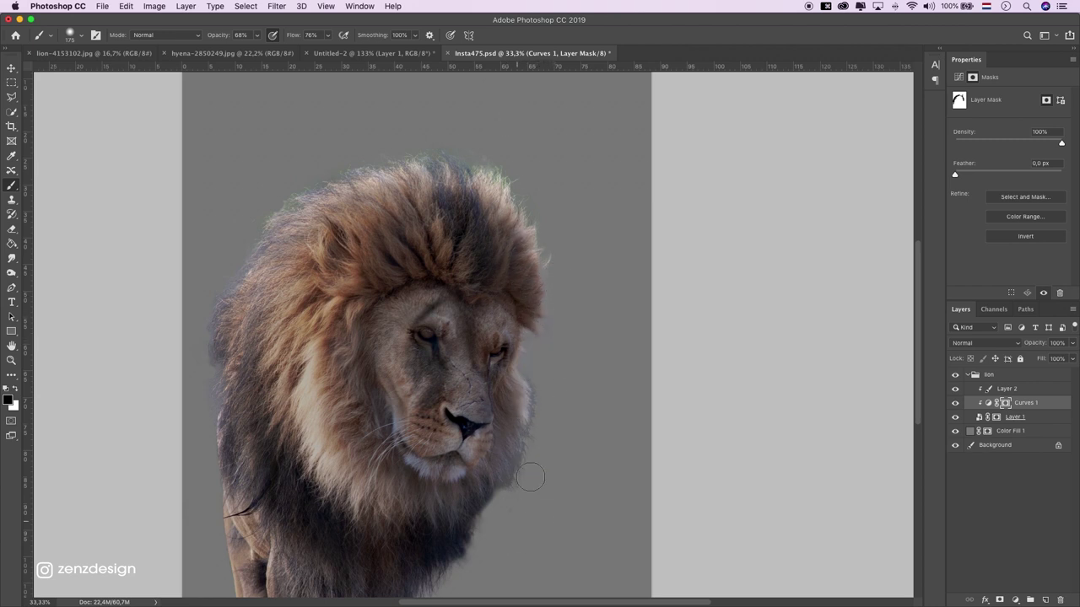
{"action": "right_click", "coordinate": [487, 509]}
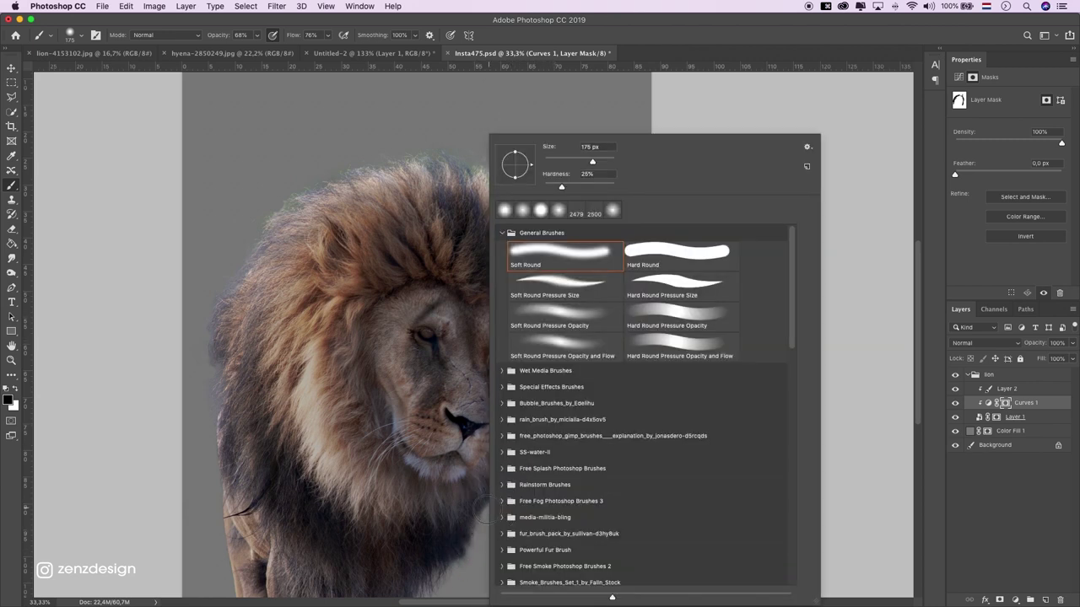
{"action": "key", "text": "Escape"}
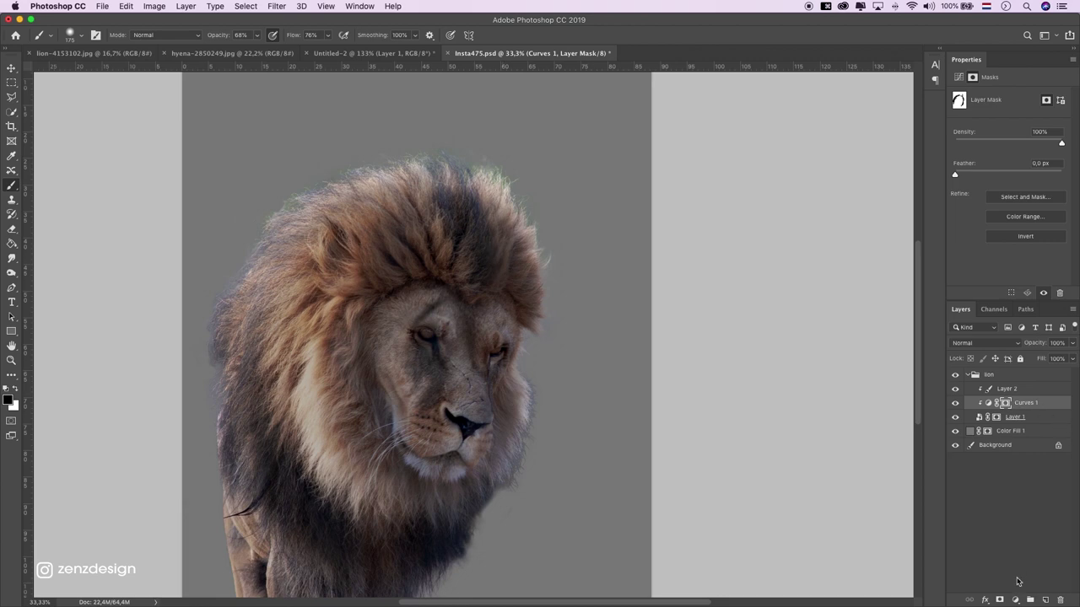
{"action": "left_click", "coordinate": [979, 418]}
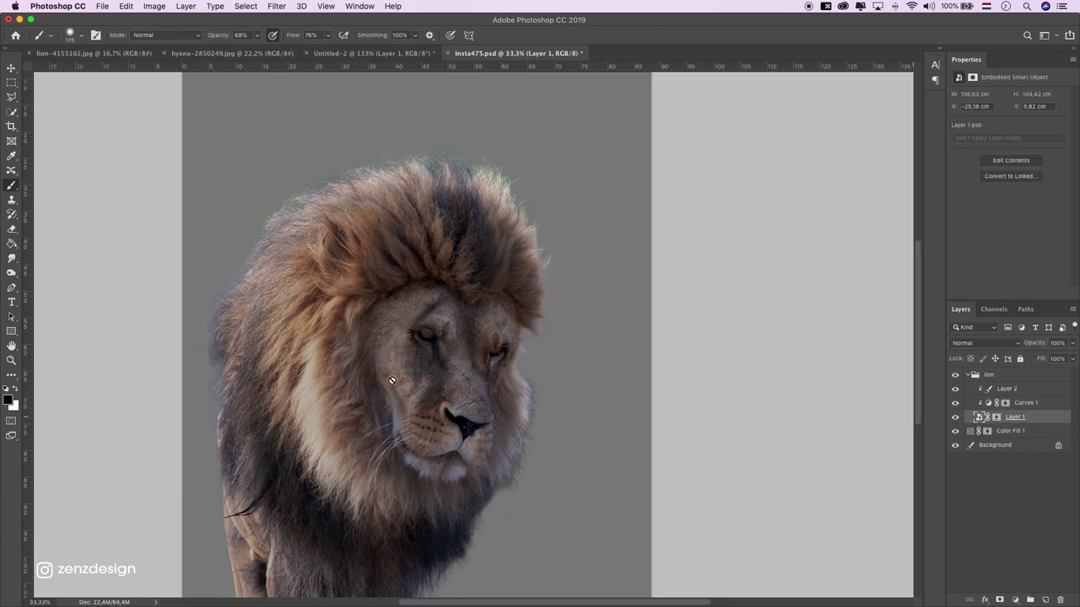
Step: Apply Unsharp Mask to Layer 1 with Amount 93%, Radius 9,2 px, Threshold 27
{"action": "key", "text": "z"}
{"action": "left_click", "coordinate": [464, 382]}
{"action": "left_click", "coordinate": [277, 6]}
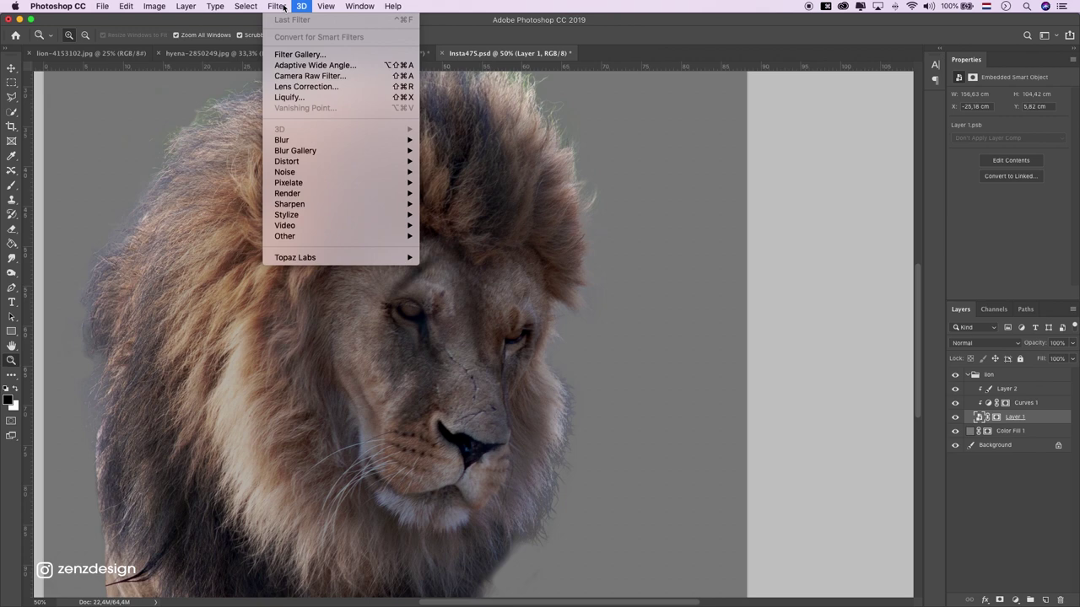
{"action": "mouse_move", "coordinate": [287, 193]}
{"action": "left_click", "coordinate": [460, 258]}
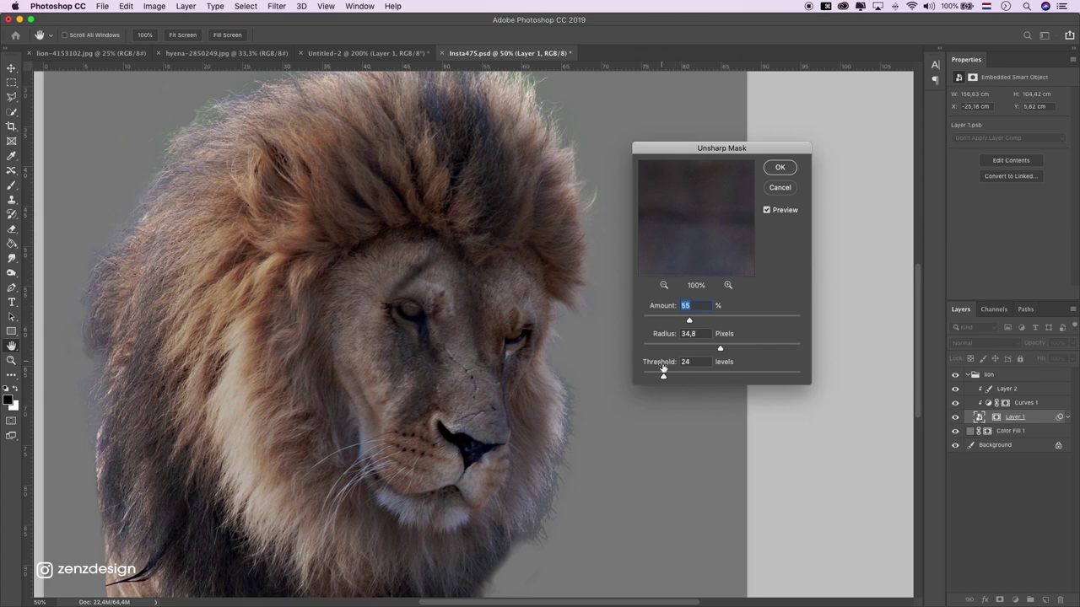
{"action": "left_click_drag", "start_coordinate": [737, 324], "coordinate": [704, 323]}
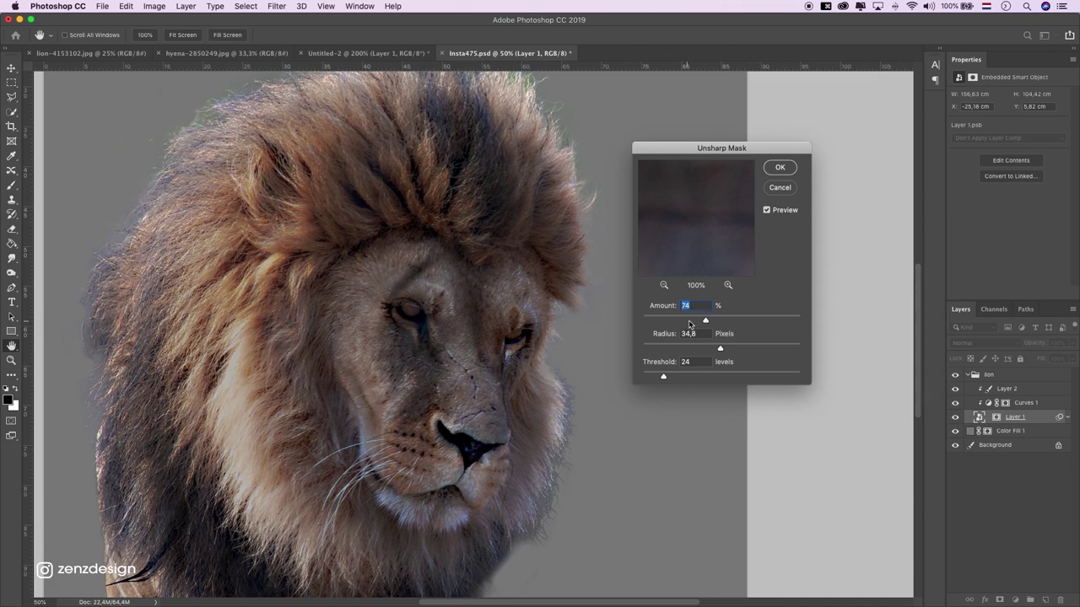
{"action": "left_click", "coordinate": [737, 350]}
{"action": "mouse_move", "coordinate": [691, 349]}
{"action": "left_mouse_down"}
{"action": "mouse_move", "coordinate": [702, 347]}
{"action": "mouse_move", "coordinate": [705, 377]}
{"action": "mouse_move", "coordinate": [665, 377]}
{"action": "left_mouse_up"}
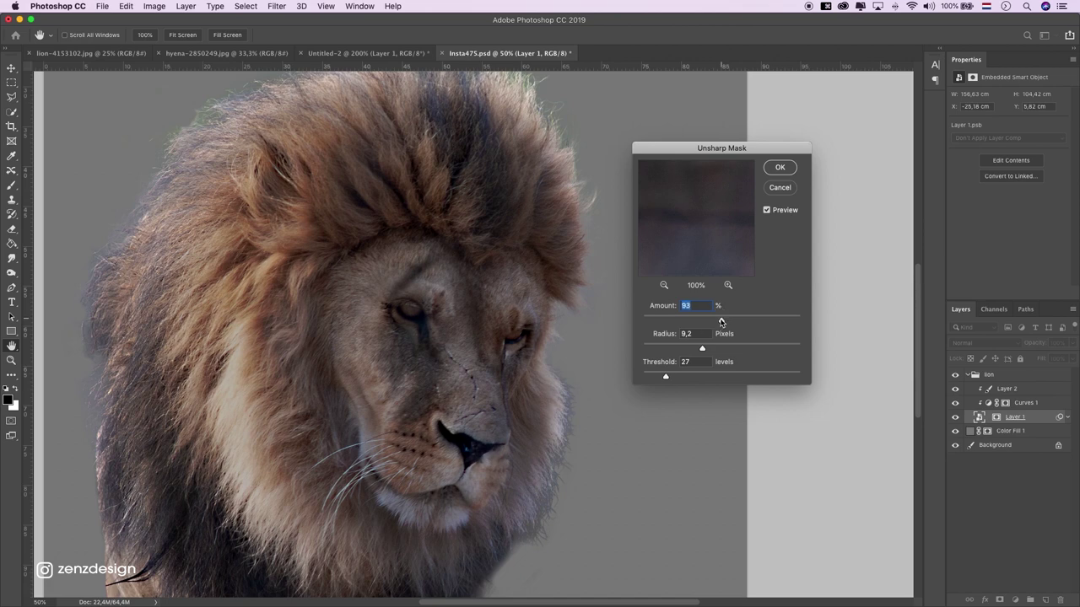
{"action": "left_click", "coordinate": [777, 175]}
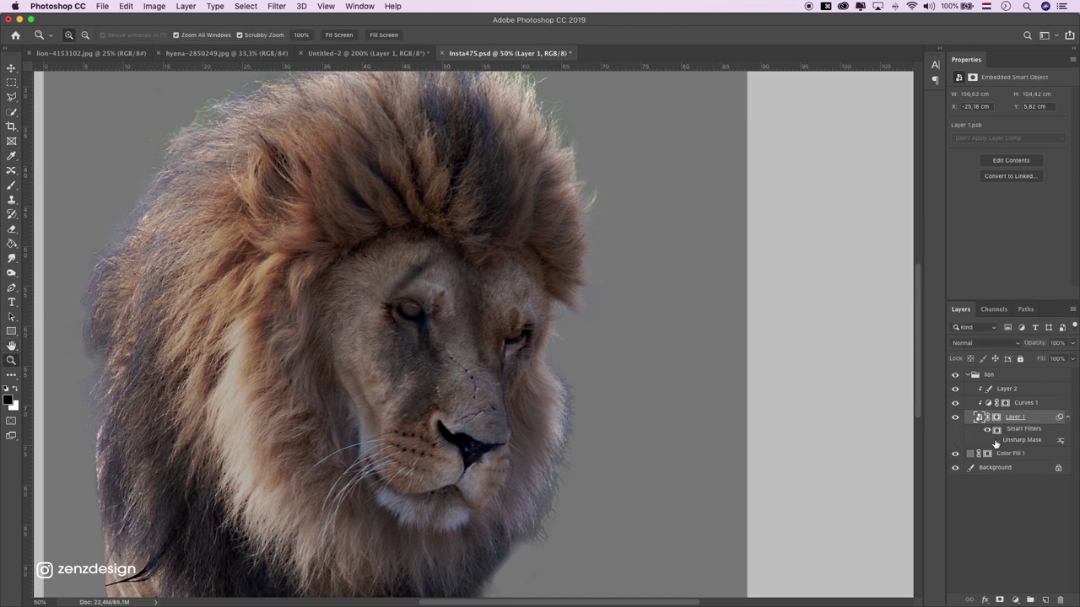
Step: Darken the lion's eye by painting on the Curves 1 mask with a small 100% brush
{"action": "left_click_drag", "start_coordinate": [672, 402], "coordinate": [500, 263]}
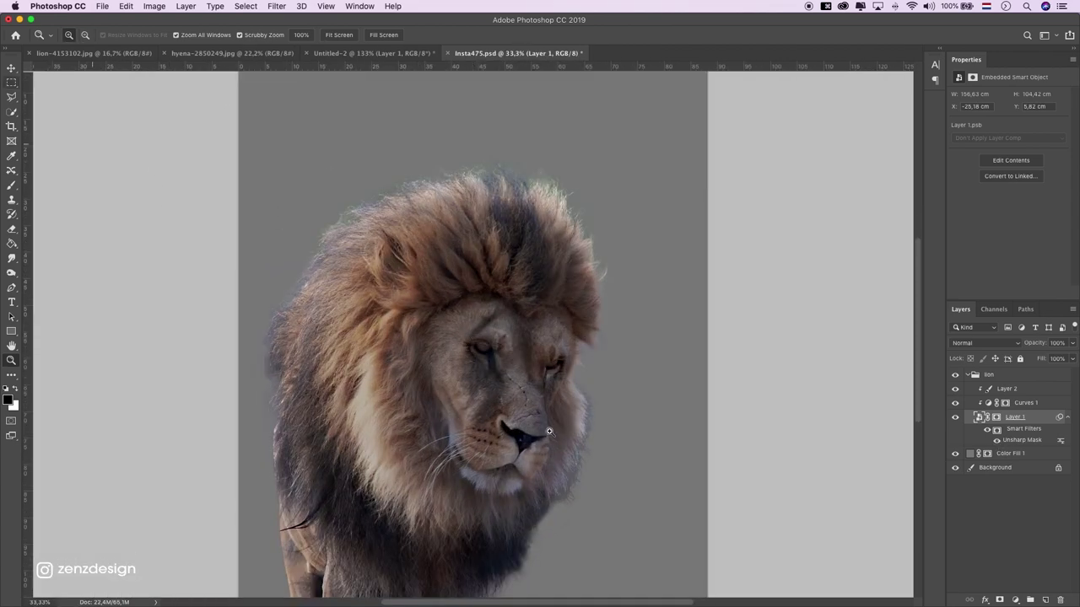
{"action": "left_click_drag", "start_coordinate": [547, 433], "coordinate": [804, 390]}
{"action": "left_click", "coordinate": [1005, 402]}
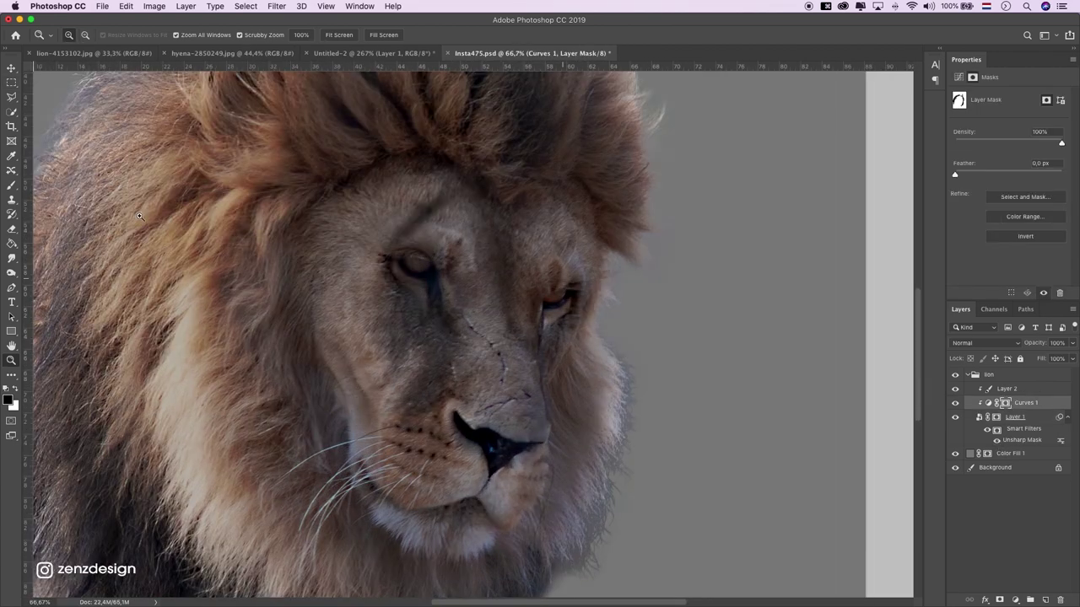
{"action": "left_click", "coordinate": [12, 187]}
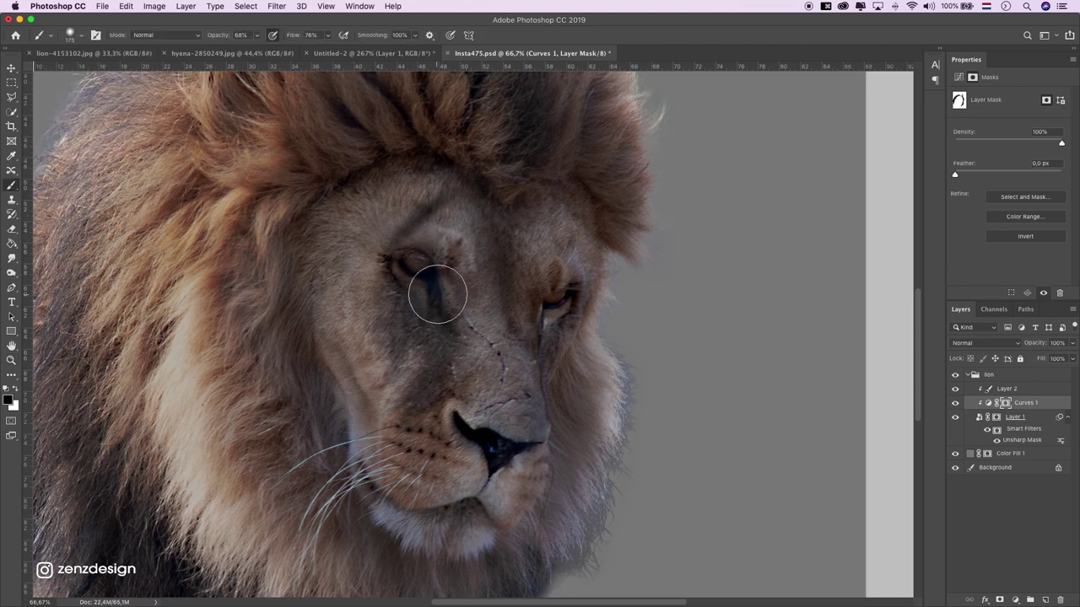
{"action": "key", "text": "bracketleft"}
{"action": "key", "text": "bracketleft"}
{"action": "key", "text": "bracketleft"}
{"action": "key", "text": "bracketleft"}
{"action": "key", "text": "bracketleft"}
{"action": "key", "text": "bracketleft"}
{"action": "key", "text": "bracketleft"}
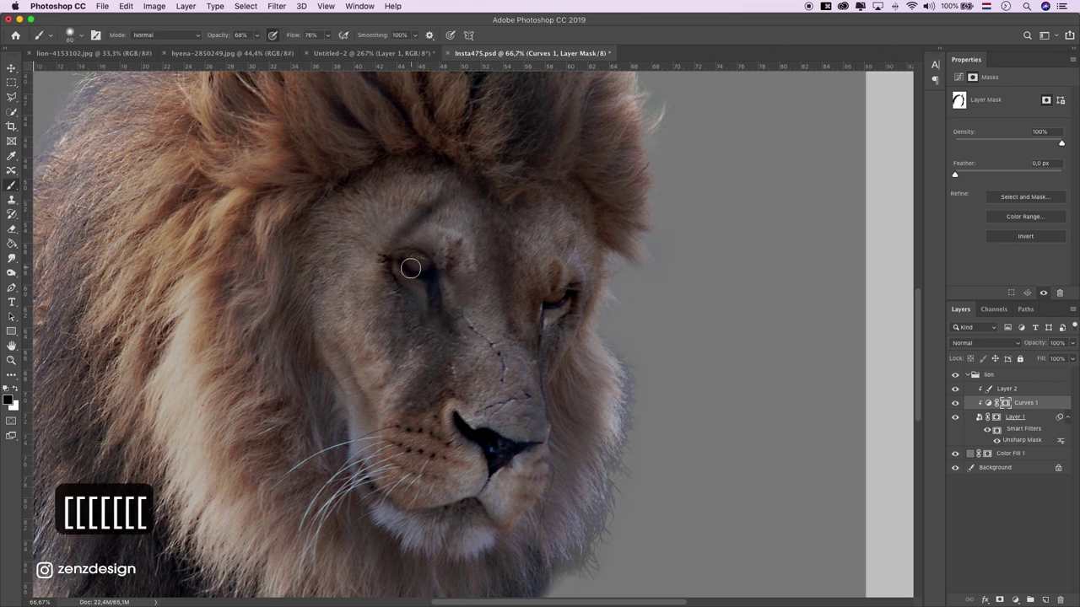
{"action": "key", "text": "bracketleft"}
{"action": "key", "text": "bracketleft"}
{"action": "key", "text": "bracketleft"}
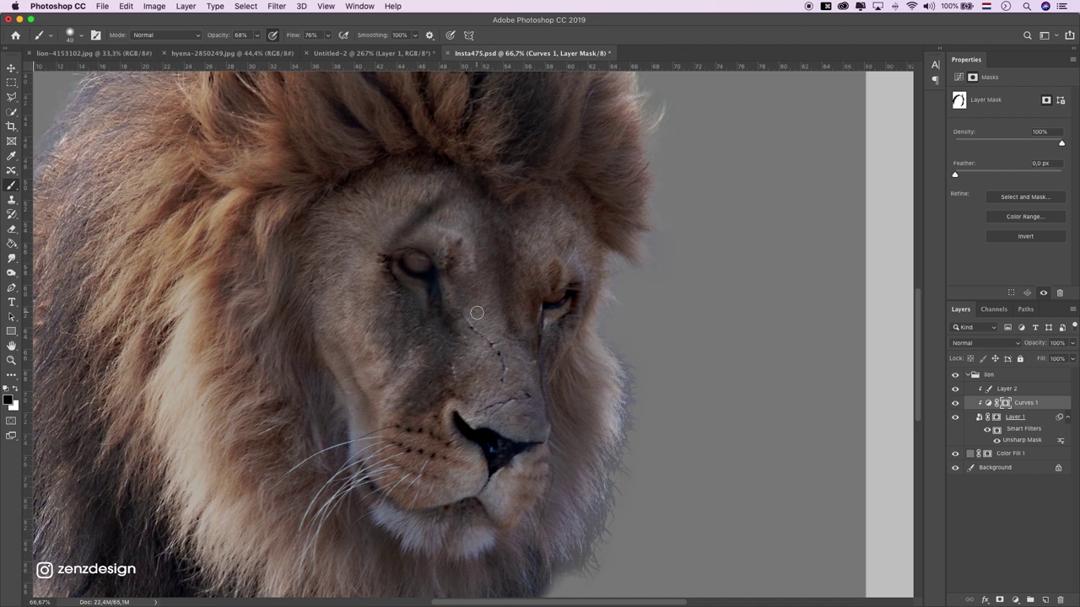
{"action": "mouse_move", "coordinate": [256, 34]}
{"action": "left_mouse_down"}
{"action": "mouse_move", "coordinate": [291, 52]}
{"action": "mouse_move", "coordinate": [357, 54]}
{"action": "left_mouse_up"}
{"action": "left_click_drag", "start_coordinate": [400, 253], "coordinate": [420, 264]}
Step: Zoom in on the lion's face and add a new empty layer above Layer 2
{"action": "key", "text": "z"}
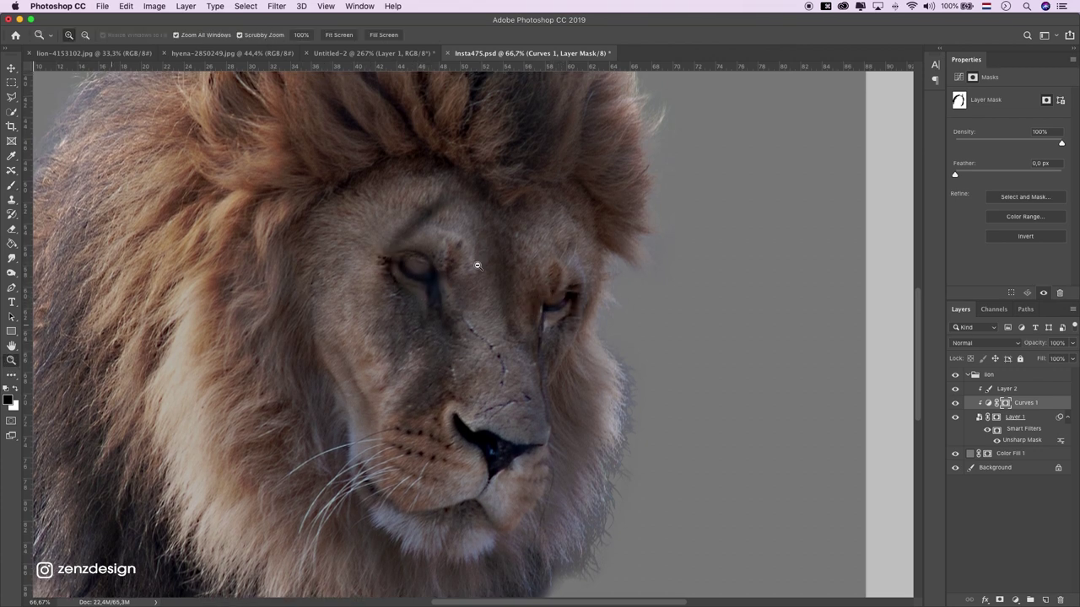
{"action": "left_click", "coordinate": [492, 245], "text": "alt"}
{"action": "left_click", "coordinate": [517, 239]}
{"action": "left_click", "coordinate": [424, 298]}
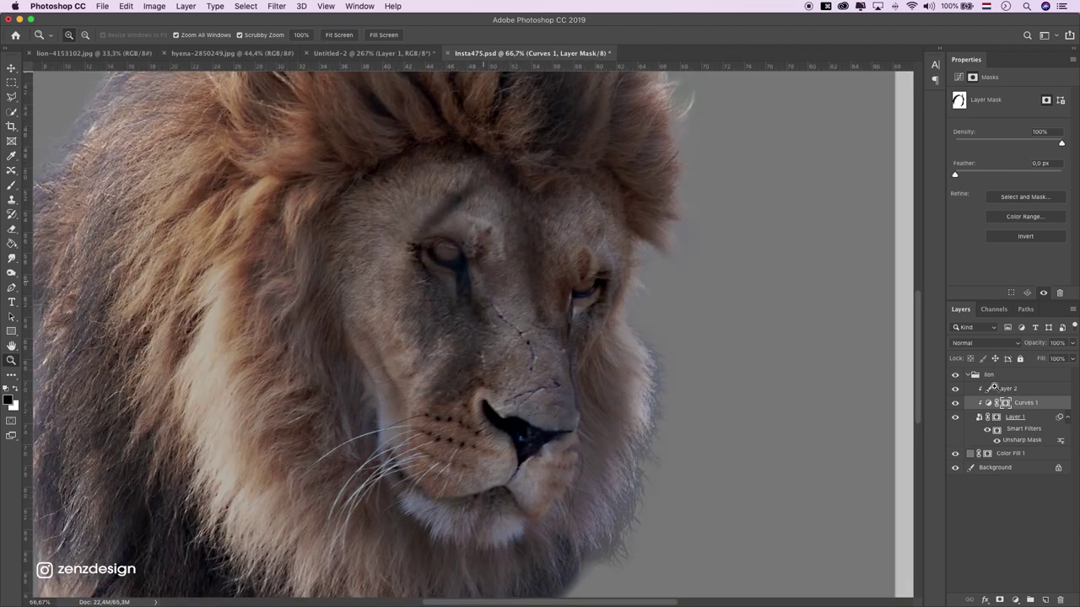
{"action": "left_click", "coordinate": [1046, 600]}
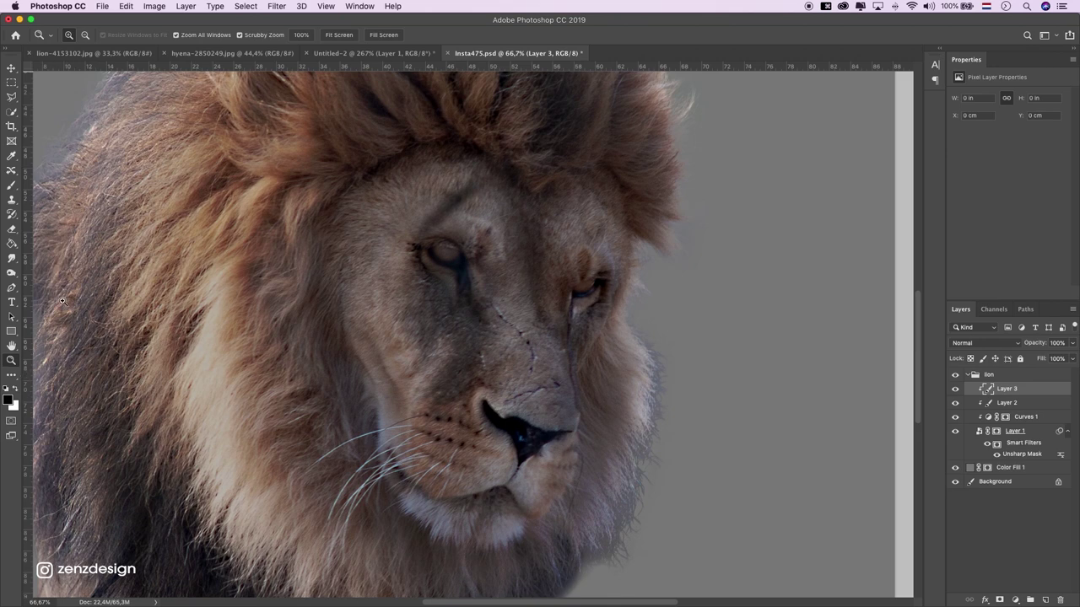
Step: Paste the whole cartoon Scar image into the Instagram lion document, enlarged toward the lower right
{"action": "left_click", "coordinate": [391, 53]}
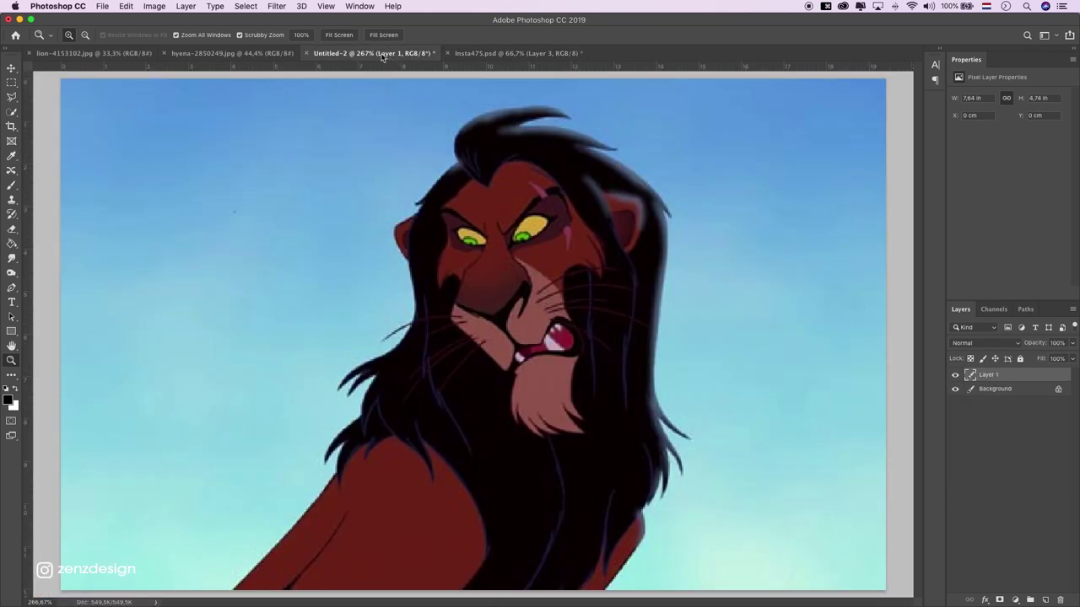
{"action": "key", "text": "super+a"}
{"action": "key", "text": "super+c"}
{"action": "left_click", "coordinate": [516, 54]}
{"action": "key", "text": "super+v"}
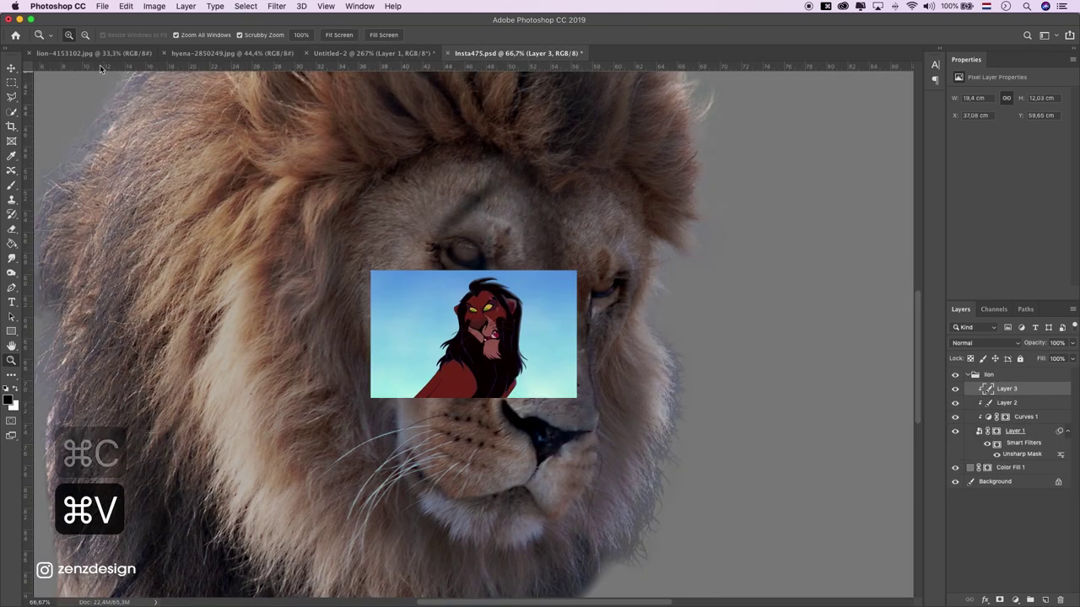
{"action": "key", "text": "super+t"}
{"action": "mouse_move", "coordinate": [577, 270]}
{"action": "left_mouse_down"}
{"action": "mouse_move", "coordinate": [743, 166]}
{"action": "mouse_move", "coordinate": [735, 440]}
{"action": "left_mouse_up"}
{"action": "key", "text": "Return"}
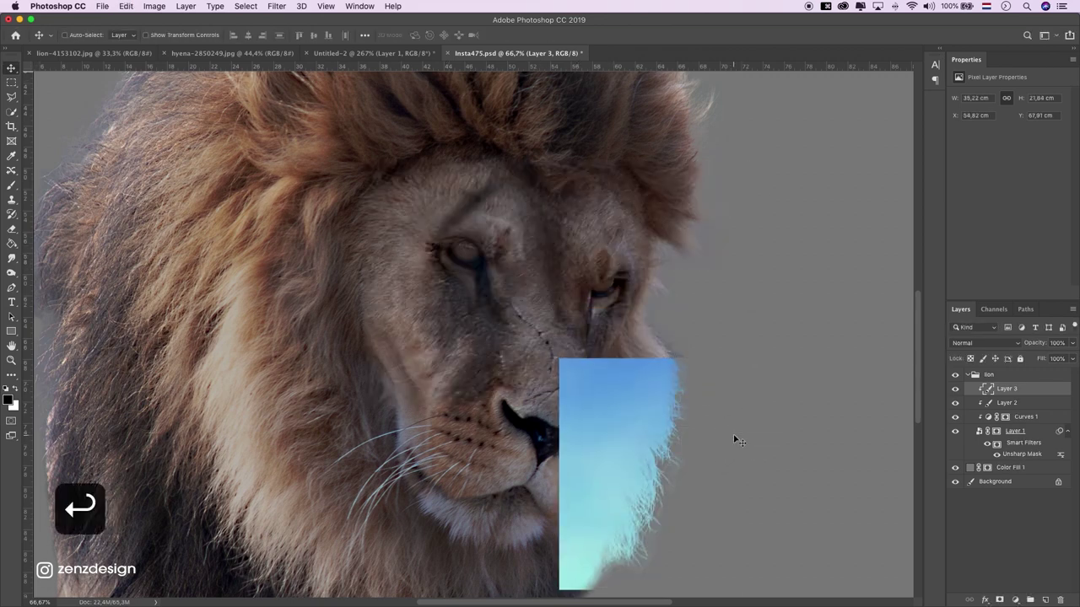
Step: Move the Scar layer above the lion group and add a new layer above Layer 2
{"action": "left_click_drag", "start_coordinate": [1017, 388], "coordinate": [1016, 371]}
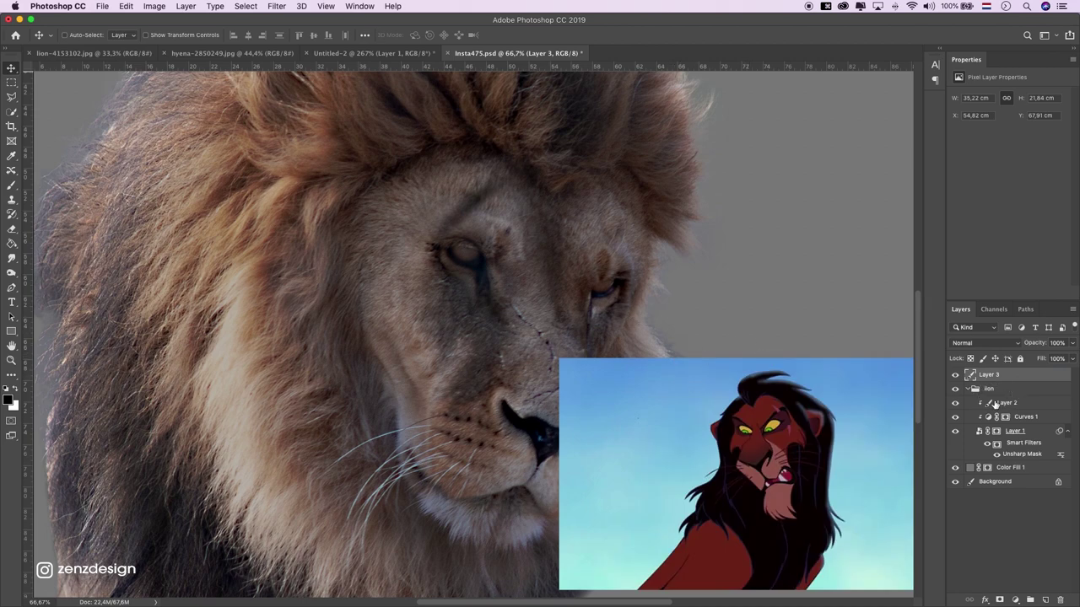
{"action": "left_click", "coordinate": [1008, 403]}
{"action": "left_click", "coordinate": [956, 403]}
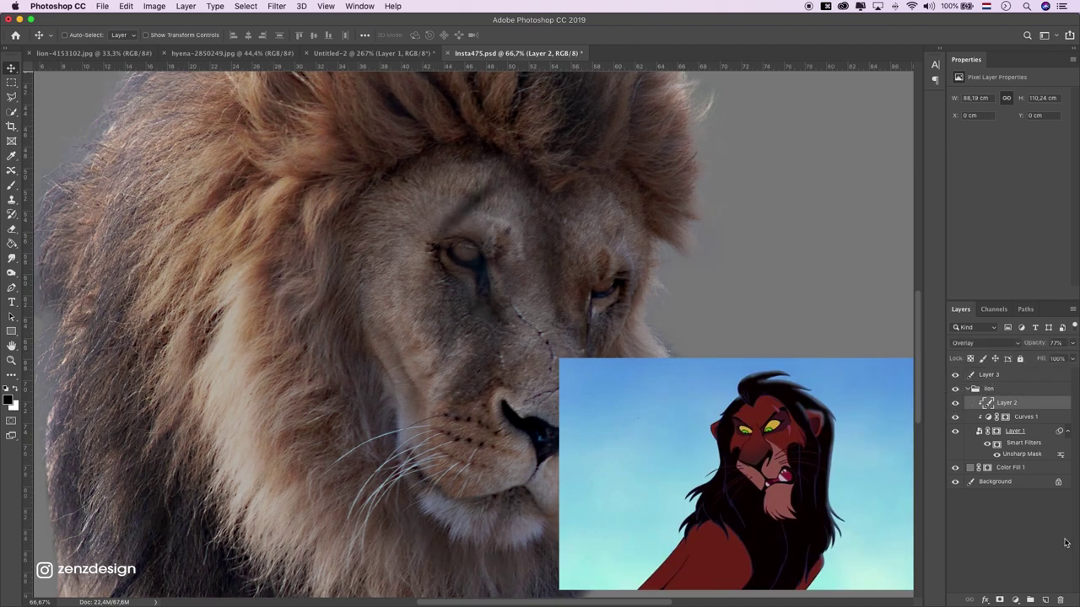
{"action": "left_click", "coordinate": [1046, 600]}
Step: Clip Layer 4 to Layer 2 and make Scar's golden eye colour the foreground colour
{"action": "right_click", "coordinate": [999, 403]}
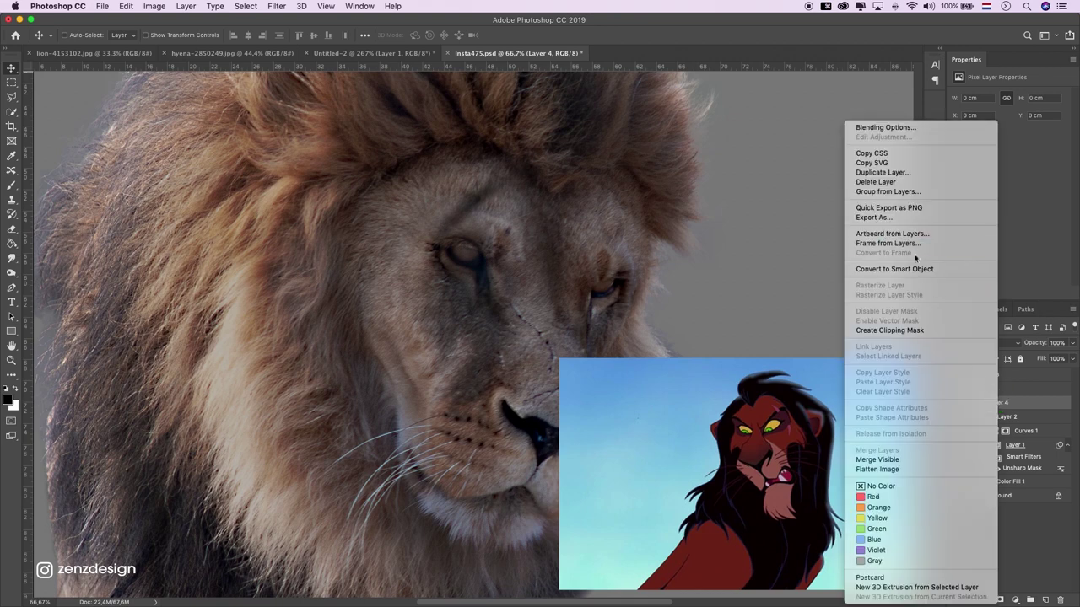
{"action": "left_click", "coordinate": [892, 330]}
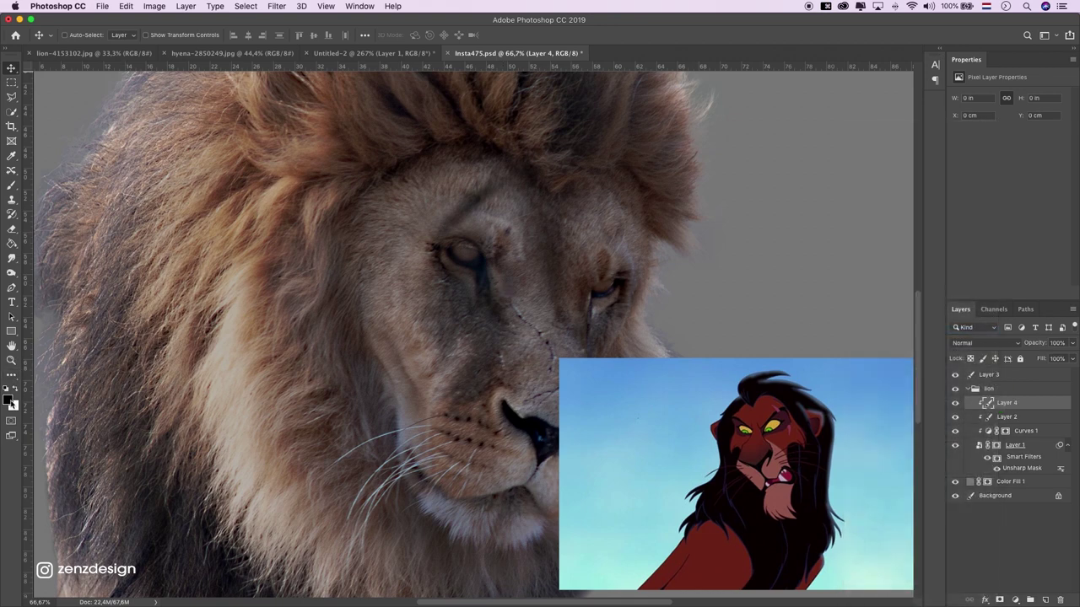
{"action": "left_click", "coordinate": [10, 402]}
{"action": "left_click", "coordinate": [771, 428]}
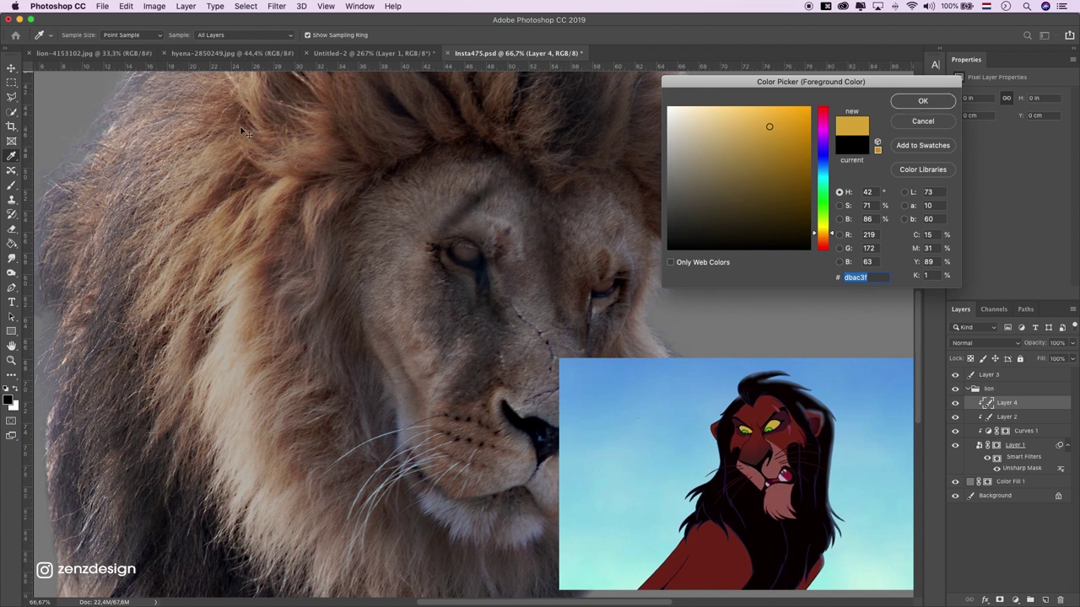
{"action": "key", "text": "Return"}
Step: Brush gold over both of the lion's eyes and set Layer 4 to Color blend mode
{"action": "left_click", "coordinate": [11, 185]}
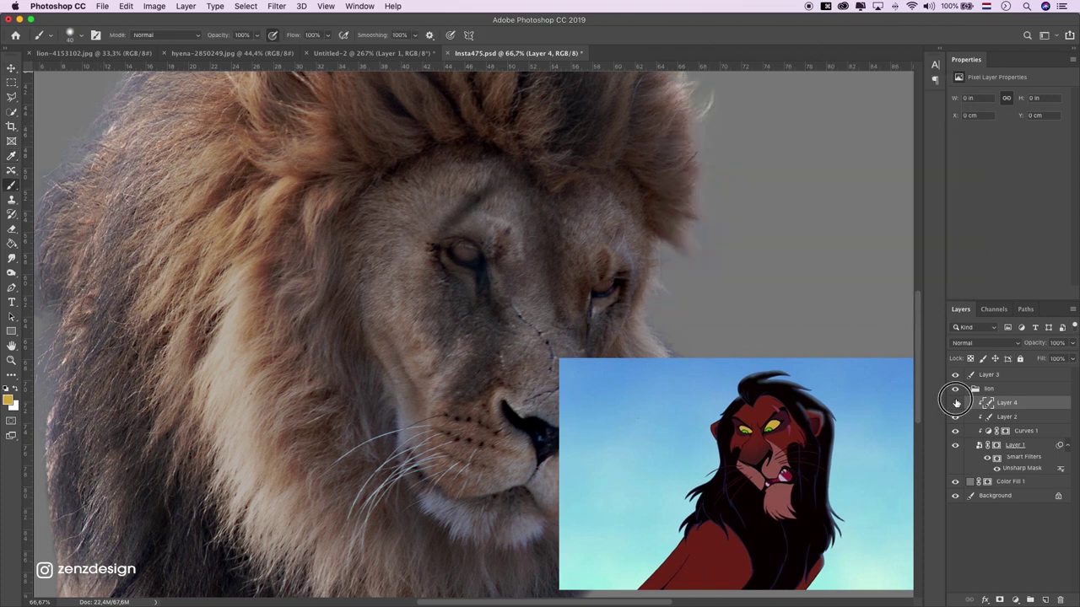
{"action": "left_click_drag", "start_coordinate": [460, 263], "coordinate": [465, 255]}
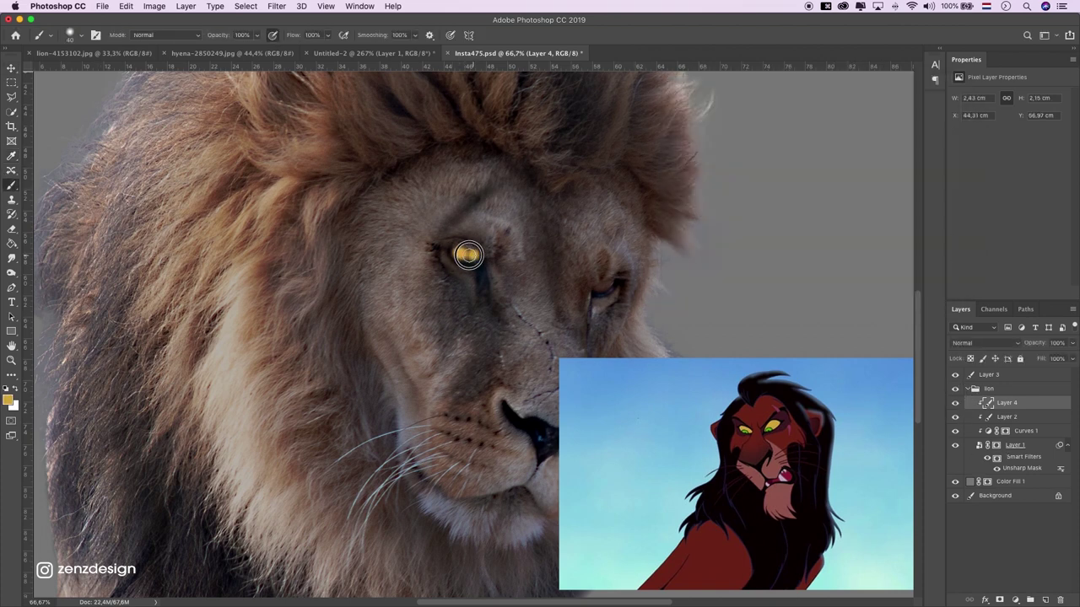
{"action": "left_click_drag", "start_coordinate": [600, 288], "coordinate": [613, 283]}
{"action": "left_click", "coordinate": [987, 341]}
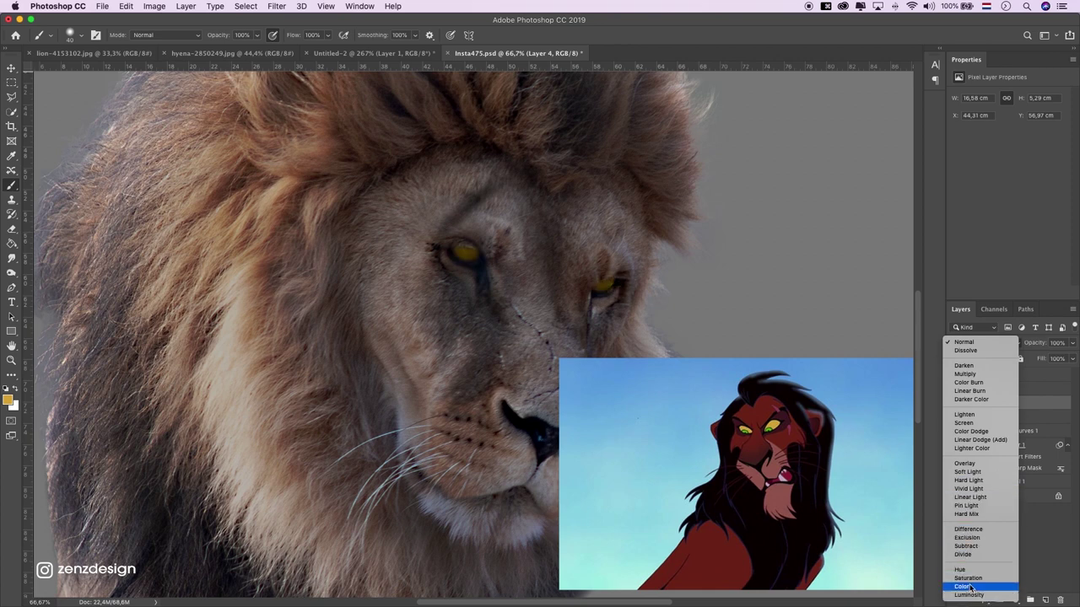
{"action": "left_click", "coordinate": [970, 587]}
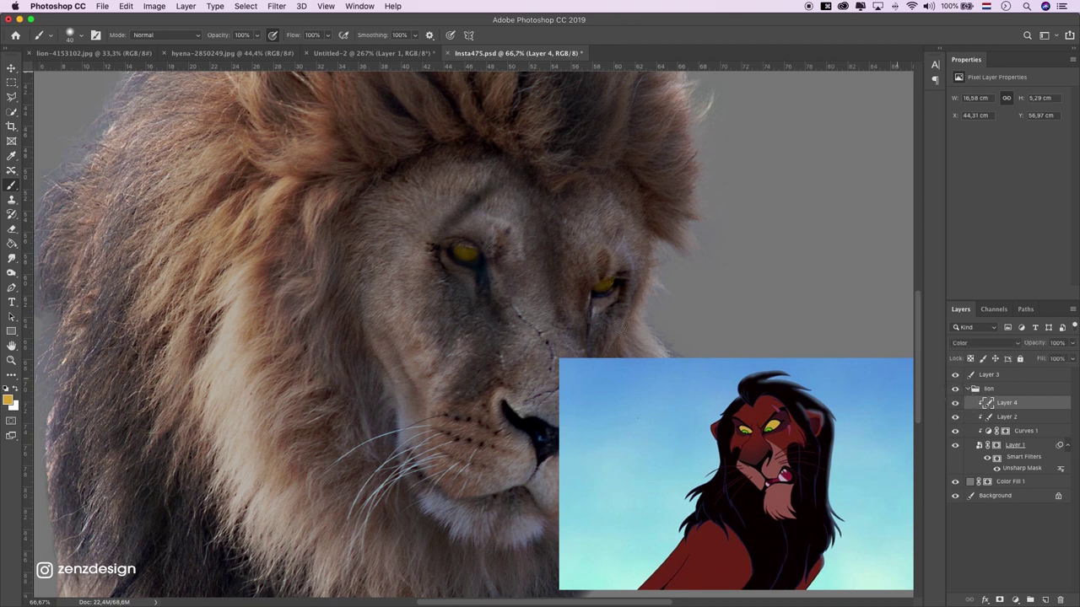
Step: Toggle the cartoon reference and the lion group on and off to compare the eye tint
{"action": "left_click", "coordinate": [11, 68]}
{"action": "left_click", "coordinate": [1004, 375]}
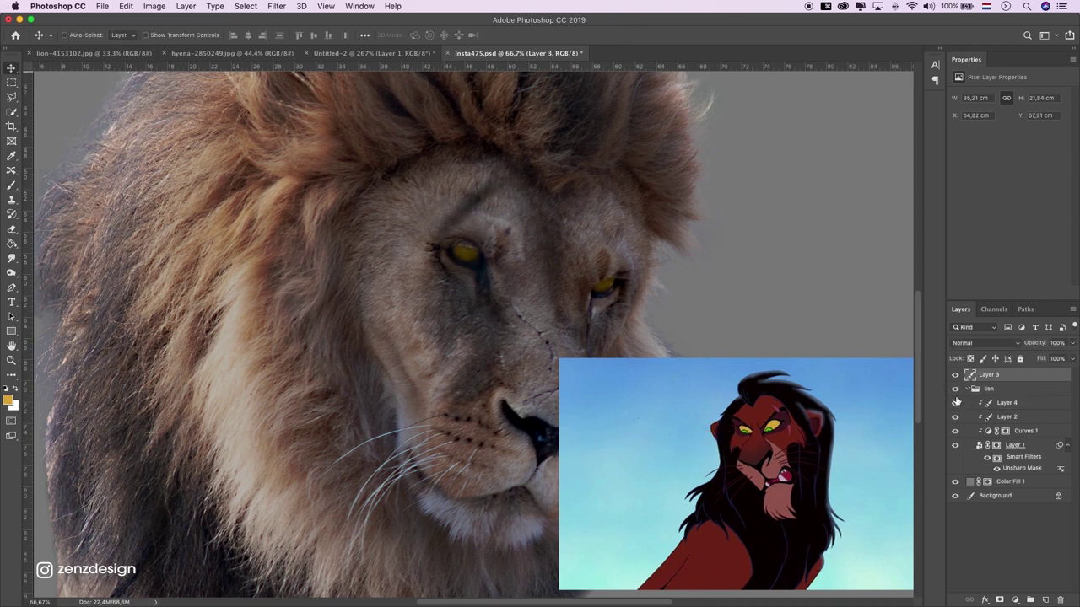
{"action": "left_click", "coordinate": [955, 374]}
{"action": "left_click", "coordinate": [11, 361]}
{"action": "left_click_drag", "start_coordinate": [625, 265], "coordinate": [523, 332]}
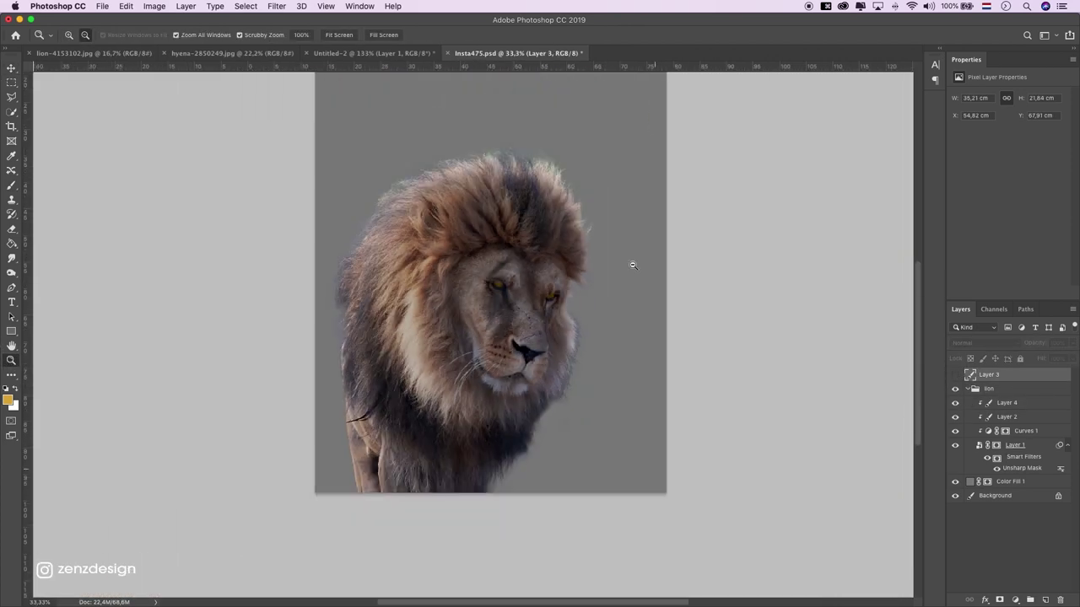
{"action": "left_click", "coordinate": [523, 332]}
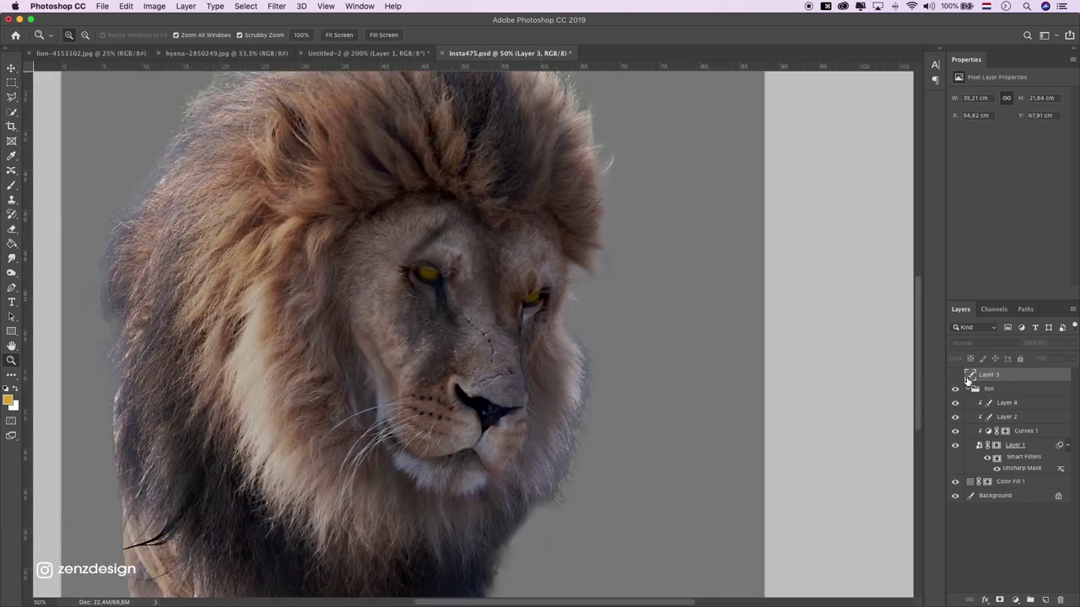
{"action": "left_click", "coordinate": [955, 375]}
{"action": "left_click", "coordinate": [955, 375]}
{"action": "left_click", "coordinate": [955, 389]}
Step: Change Layer 4's blend mode to Overlay, zoomed in on the lion's eyes
{"action": "left_click", "coordinate": [1008, 403]}
{"action": "left_click", "coordinate": [984, 342]}
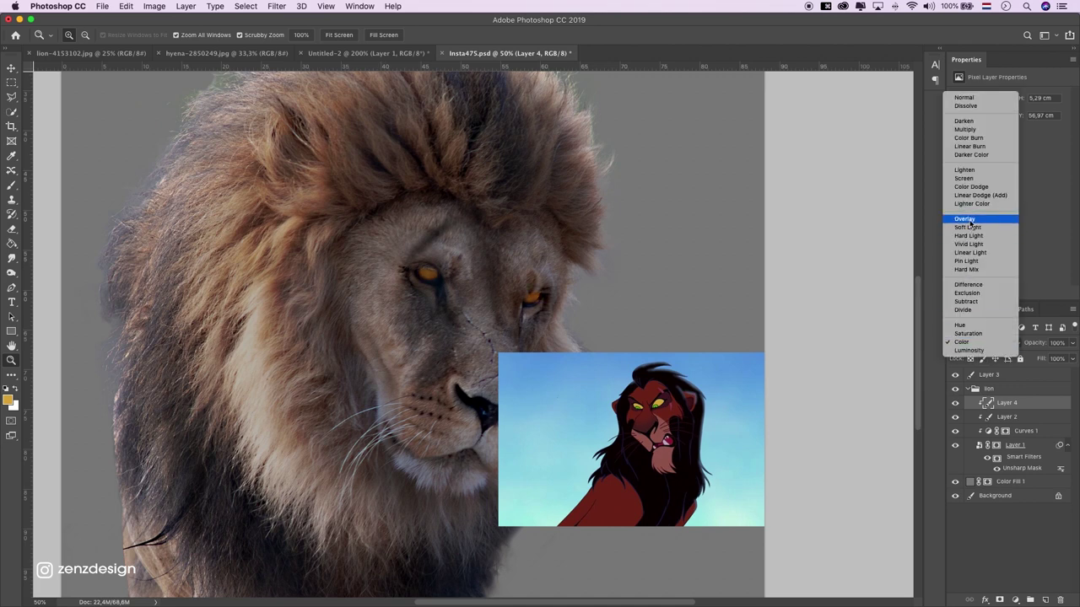
{"action": "left_click", "coordinate": [967, 219]}
{"action": "left_click", "coordinate": [435, 276]}
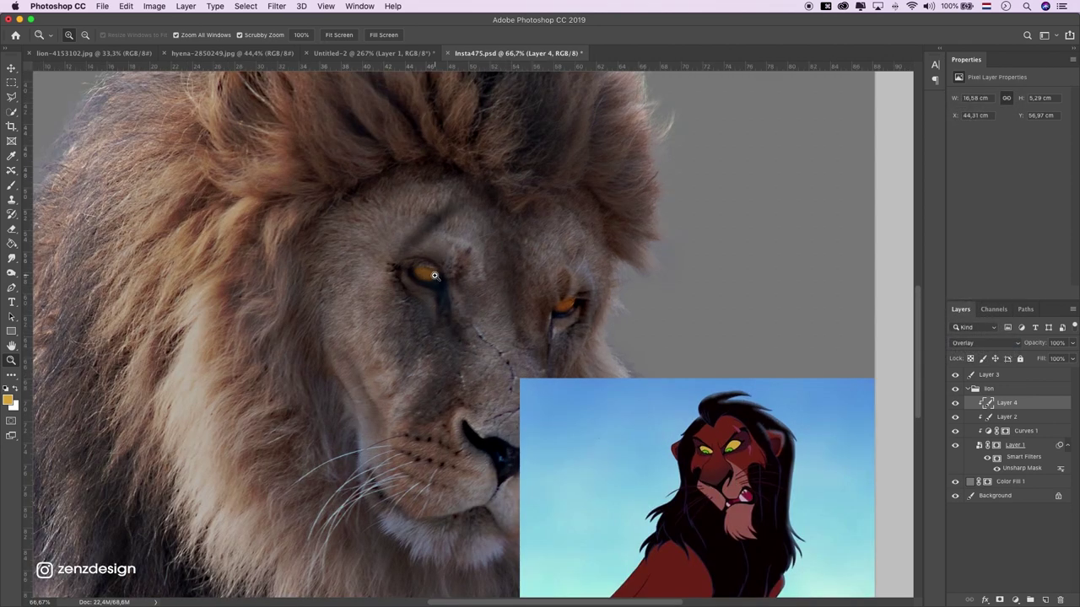
{"action": "key", "text": "ctrl+u"}
Step: Lower the eye paint's Lightness to -13 and erase stray gold around the left eye
{"action": "mouse_move", "coordinate": [767, 306]}
{"action": "left_mouse_down"}
{"action": "mouse_move", "coordinate": [782, 312]}
{"action": "mouse_move", "coordinate": [748, 309]}
{"action": "mouse_move", "coordinate": [759, 315]}
{"action": "left_mouse_up"}
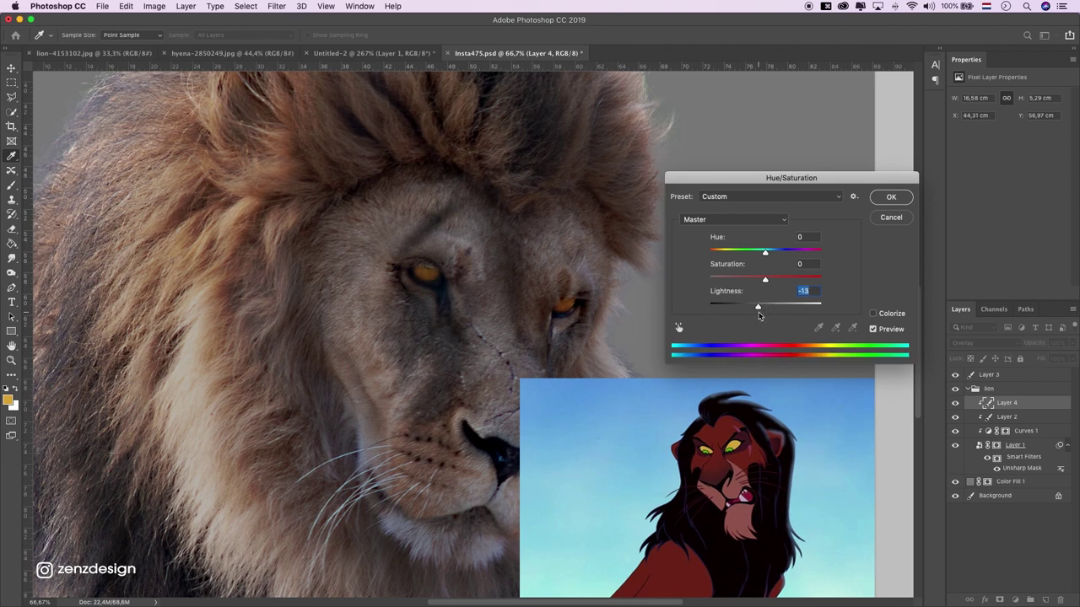
{"action": "left_click", "coordinate": [886, 199]}
{"action": "key", "text": "z"}
{"action": "left_click", "coordinate": [420, 269]}
{"action": "left_click", "coordinate": [421, 268]}
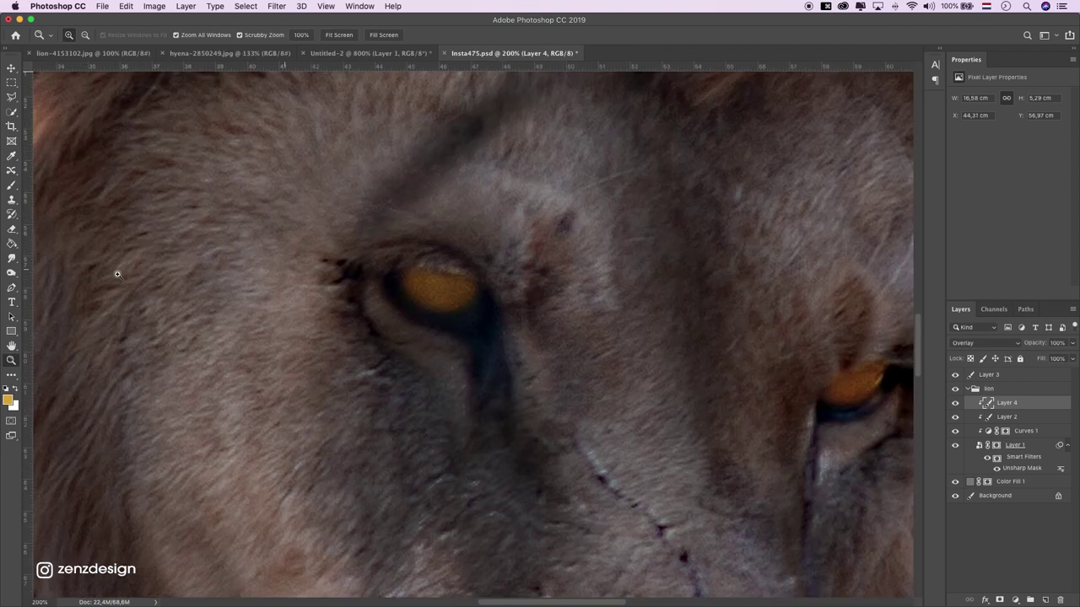
{"action": "left_click", "coordinate": [11, 229]}
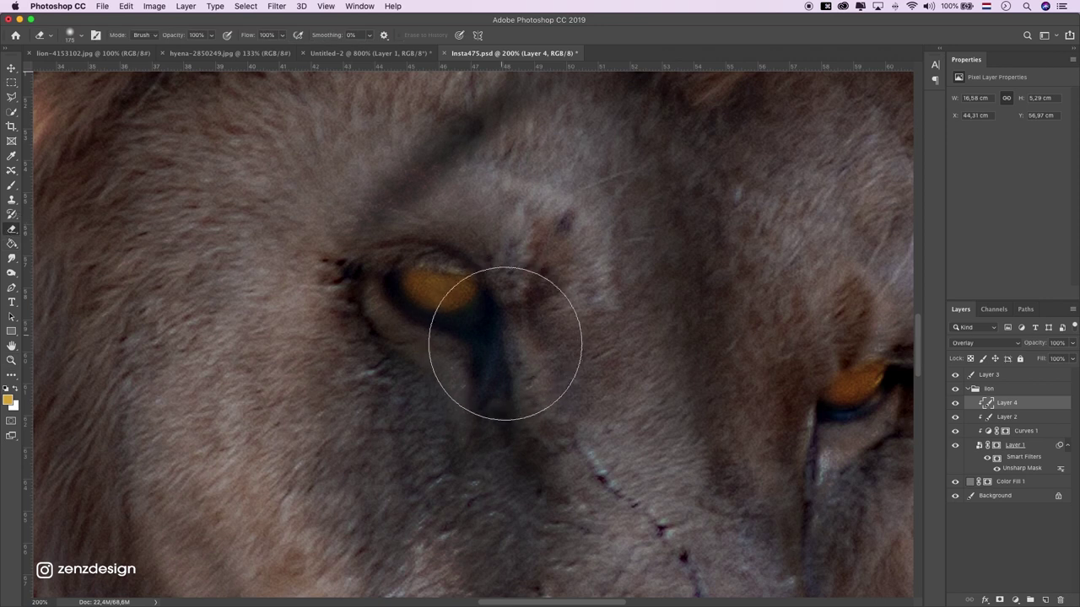
{"action": "key", "text": "bracketleft"}
{"action": "key", "text": "bracketleft"}
{"action": "key", "text": "bracketleft"}
{"action": "key", "text": "bracketleft"}
{"action": "key", "text": "bracketleft"}
{"action": "key", "text": "bracketleft"}
{"action": "key", "text": "bracketleft"}
{"action": "key", "text": "bracketleft"}
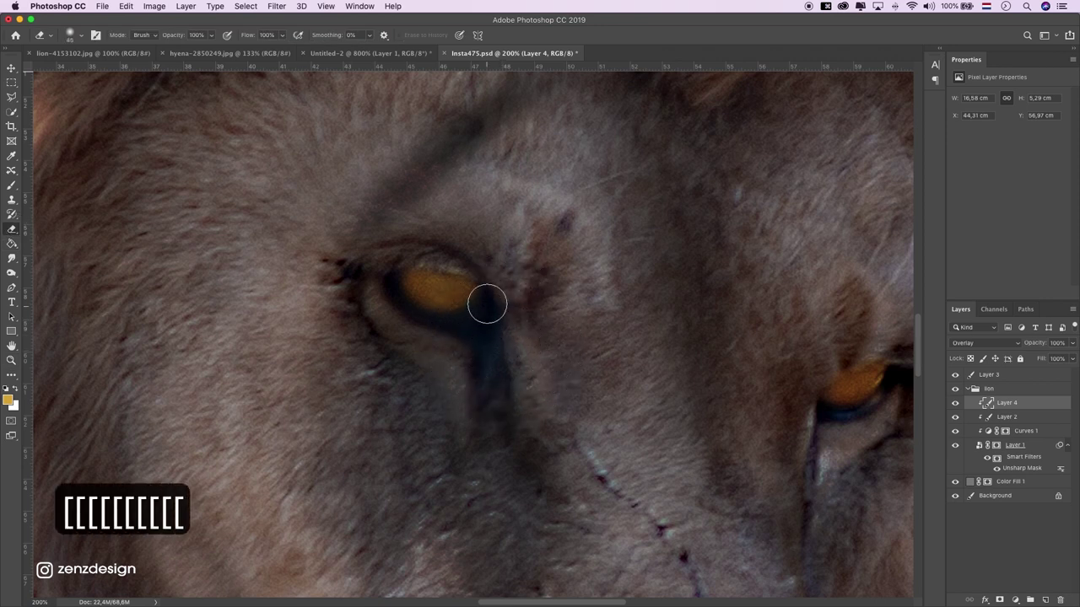
{"action": "key", "text": "bracketleft"}
{"action": "key", "text": "bracketleft"}
{"action": "left_click_drag", "start_coordinate": [347, 290], "coordinate": [482, 351]}
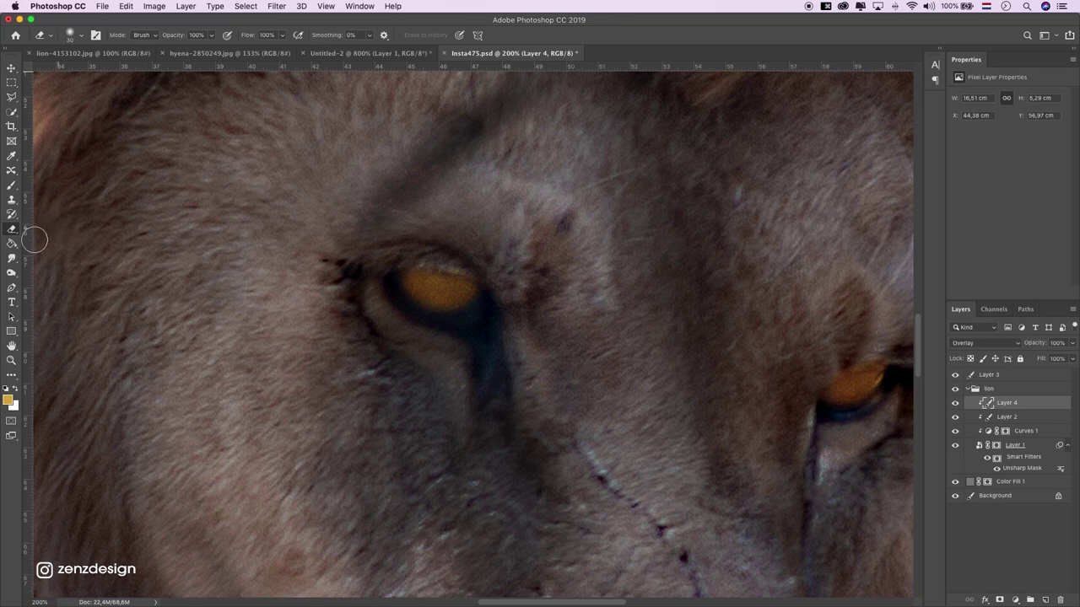
{"action": "left_click", "coordinate": [955, 402]}
{"action": "left_click_drag", "start_coordinate": [424, 248], "coordinate": [484, 258]}
Step: Zoom out to the whole lion and move the Scar image into the lower-right corner
{"action": "mouse_move", "coordinate": [870, 343]}
{"action": "left_mouse_down"}
{"action": "mouse_move", "coordinate": [638, 330]}
{"action": "mouse_move", "coordinate": [550, 355]}
{"action": "left_mouse_up"}
{"action": "left_click", "coordinate": [11, 360]}
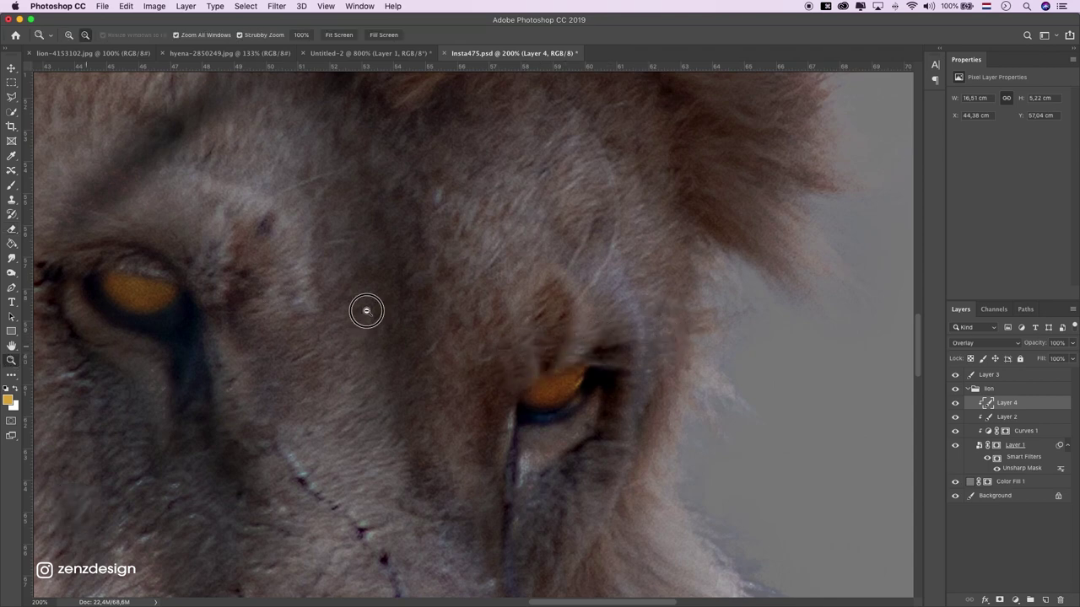
{"action": "key", "text": "ctrl+minus"}
{"action": "key", "text": "ctrl+minus"}
{"action": "key", "text": "ctrl+minus"}
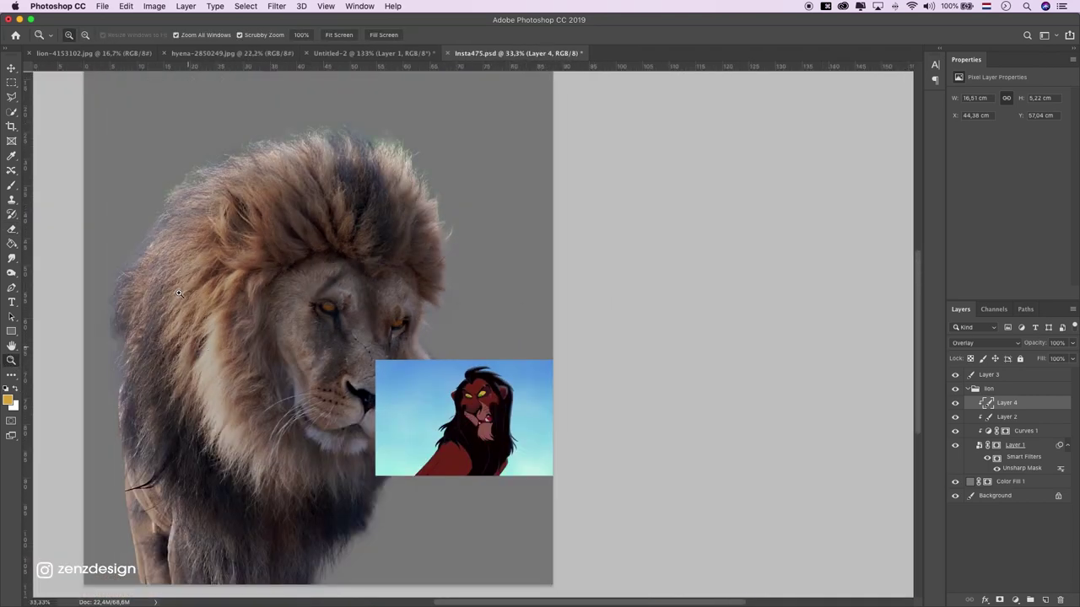
{"action": "left_click", "coordinate": [179, 293]}
{"action": "scroll", "coordinate": [191, 357], "scroll_direction": "down", "scroll_amount": 1}
{"action": "scroll", "coordinate": [191, 357], "scroll_direction": "down", "scroll_amount": 1}
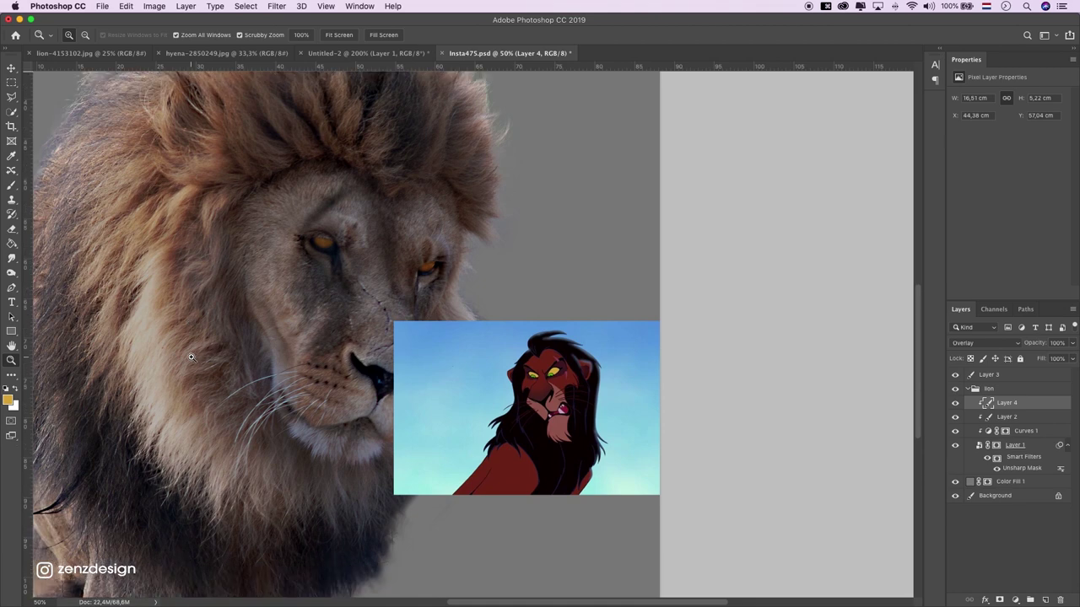
{"action": "scroll", "coordinate": [191, 358], "scroll_direction": "up", "scroll_amount": 1}
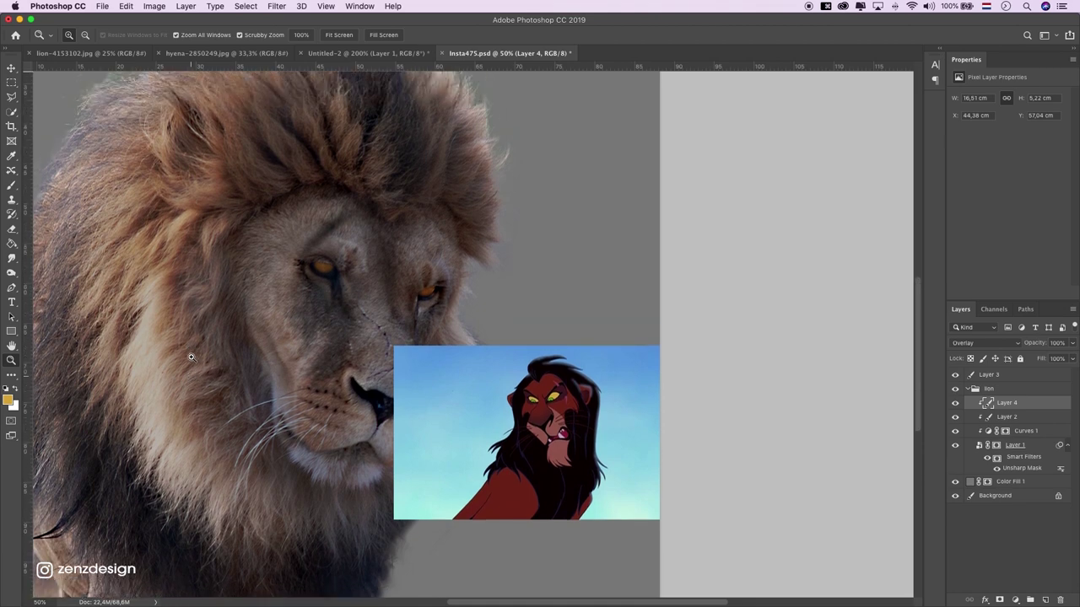
{"action": "left_click", "coordinate": [11, 67]}
{"action": "mouse_move", "coordinate": [563, 391]}
{"action": "left_mouse_down"}
{"action": "mouse_move", "coordinate": [664, 461]}
{"action": "mouse_move", "coordinate": [603, 462]}
{"action": "left_mouse_up"}
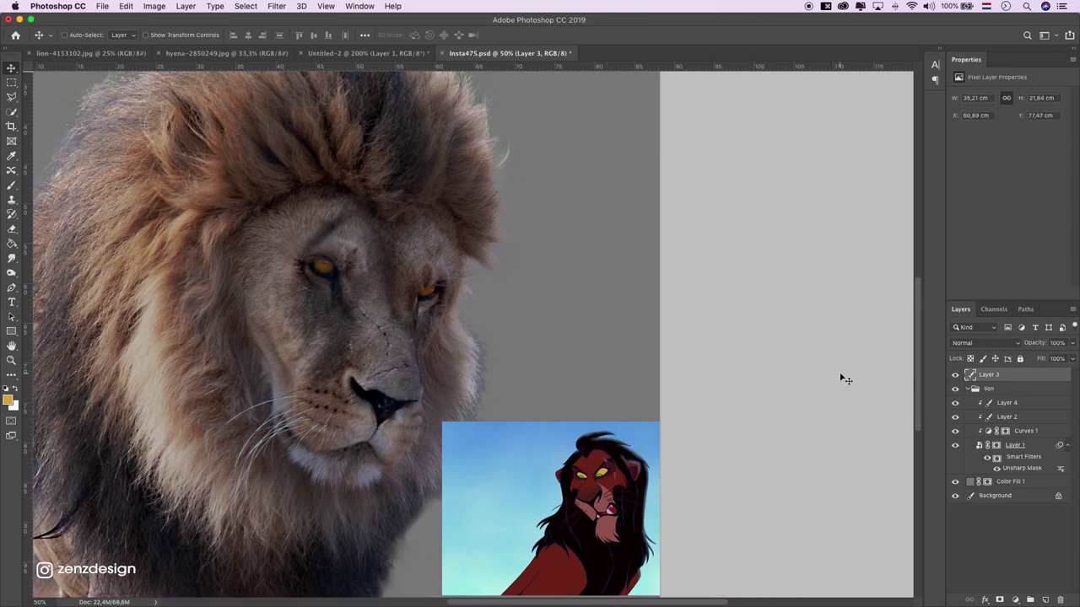
Step: Select Layer 2 and choose the Smudge tool
{"action": "left_click", "coordinate": [1007, 417]}
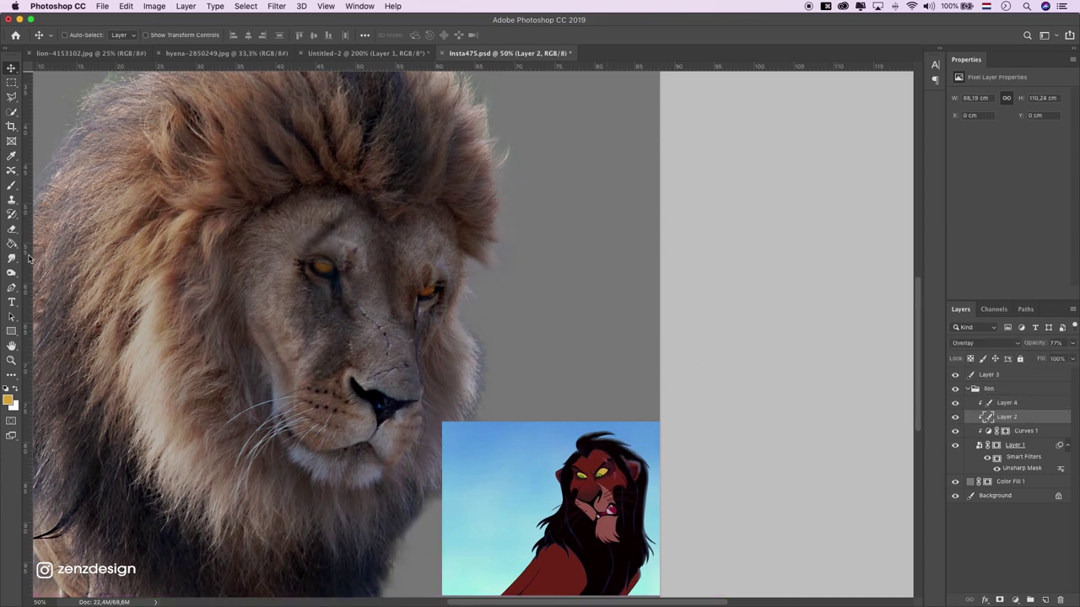
{"action": "left_click", "coordinate": [12, 290]}
{"action": "left_click", "coordinate": [12, 199]}
{"action": "left_click", "coordinate": [11, 229]}
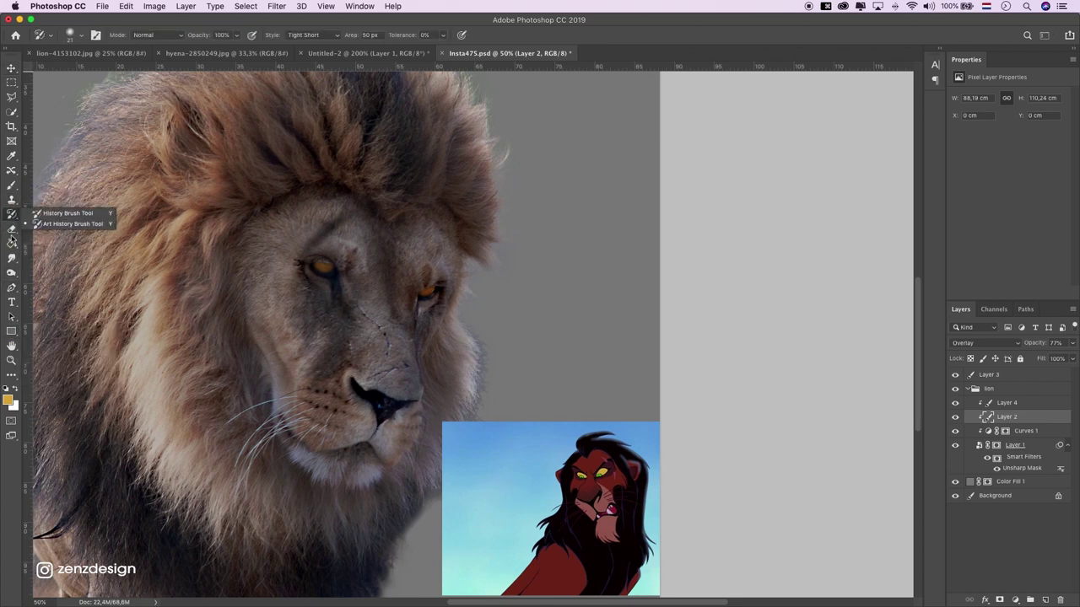
{"action": "left_click", "coordinate": [14, 257]}
Step: Set up the Burn tool with a 50px brush, Midtones range and 26% exposure
{"action": "left_click", "coordinate": [12, 272]}
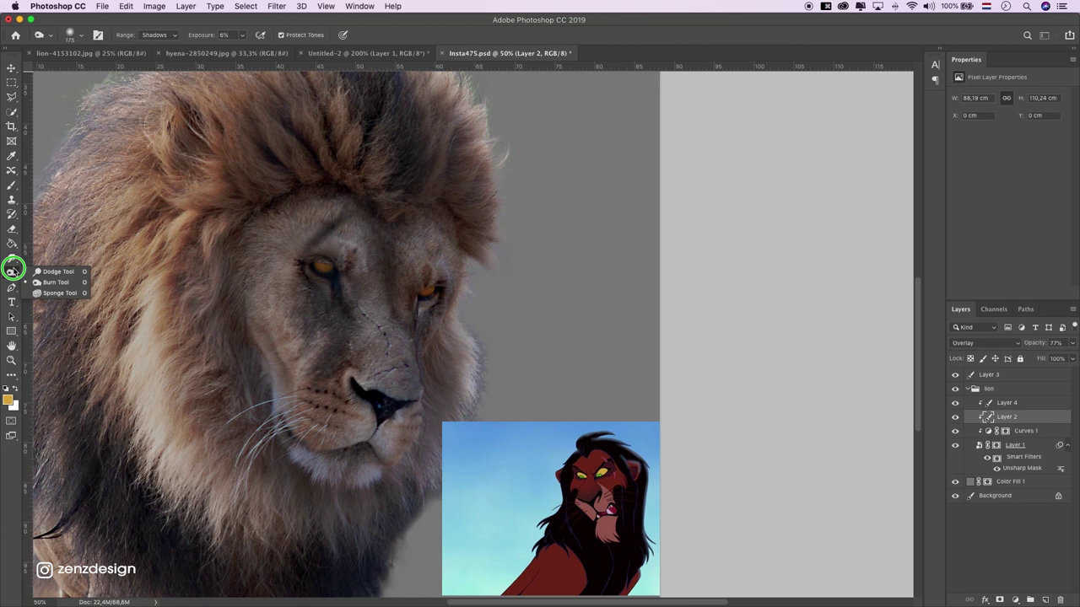
{"action": "left_click", "coordinate": [56, 284]}
{"action": "key", "text": "bracketleft"}
{"action": "key", "text": "bracketleft"}
{"action": "key", "text": "bracketleft"}
{"action": "key", "text": "bracketleft"}
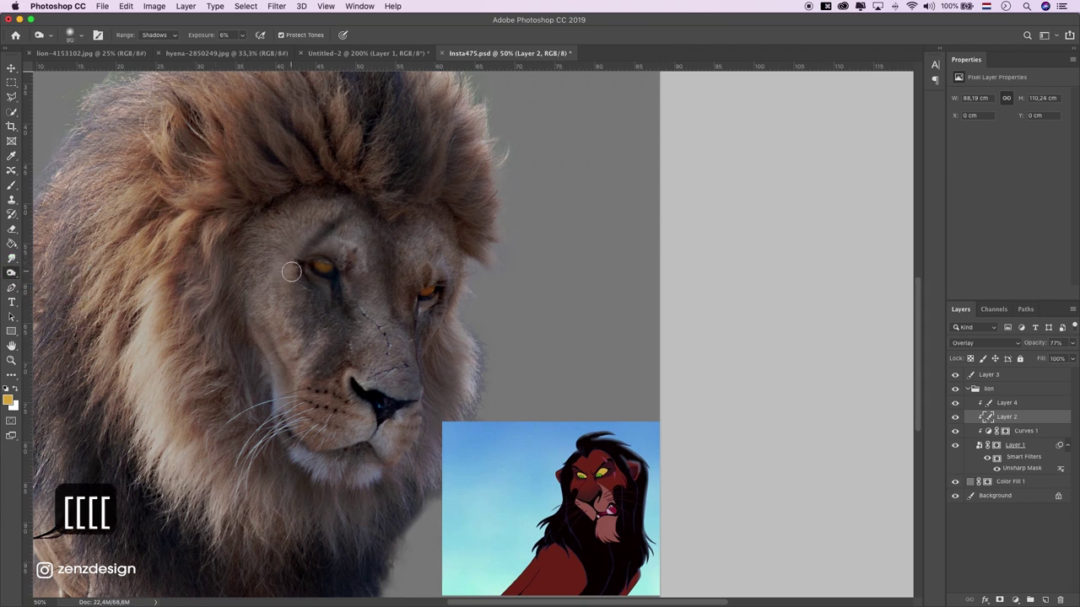
{"action": "key", "text": "bracketleft"}
{"action": "key", "text": "bracketleft"}
{"action": "key", "text": "bracketleft"}
{"action": "key", "text": "bracketleft"}
{"action": "left_click", "coordinate": [154, 35]}
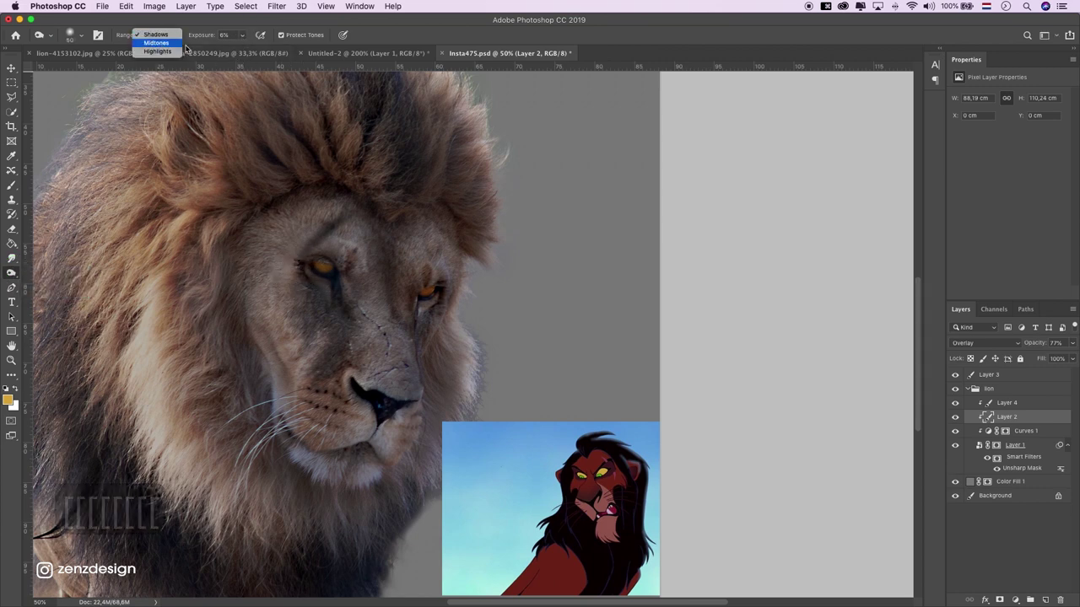
{"action": "left_click", "coordinate": [154, 49]}
{"action": "left_click_drag", "start_coordinate": [242, 34], "coordinate": [253, 50]}
{"action": "key", "text": "bracketleft"}
{"action": "key", "text": "bracketleft"}
{"action": "key", "text": "bracketleft"}
{"action": "key", "text": "bracketleft"}
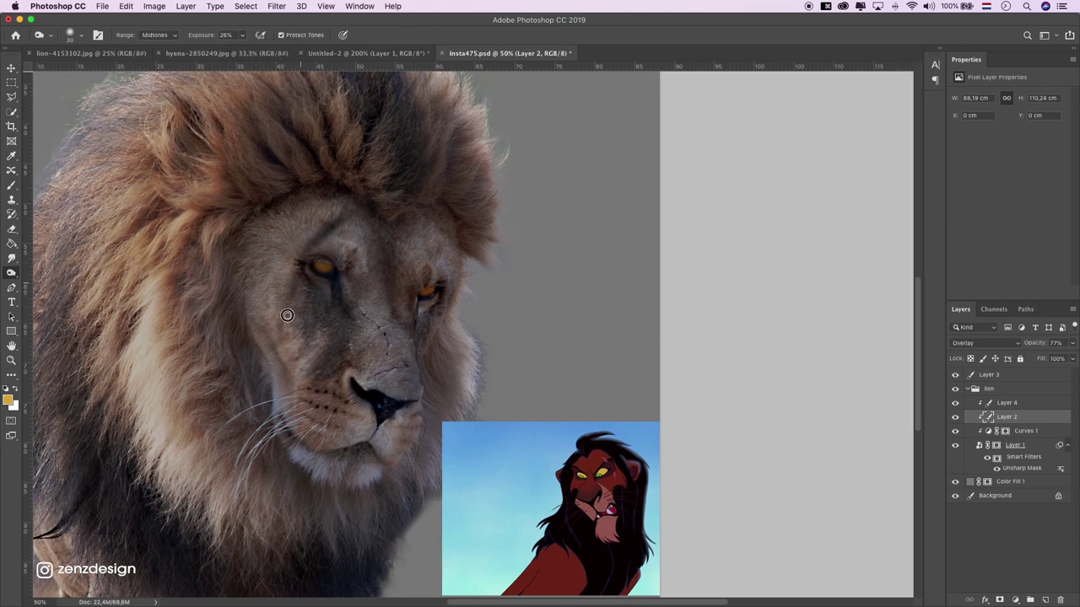
Step: Undo the trial burn strokes and set the Burn range back to Shadows
{"action": "scroll", "coordinate": [221, 355], "scroll_direction": "down", "scroll_amount": 2}
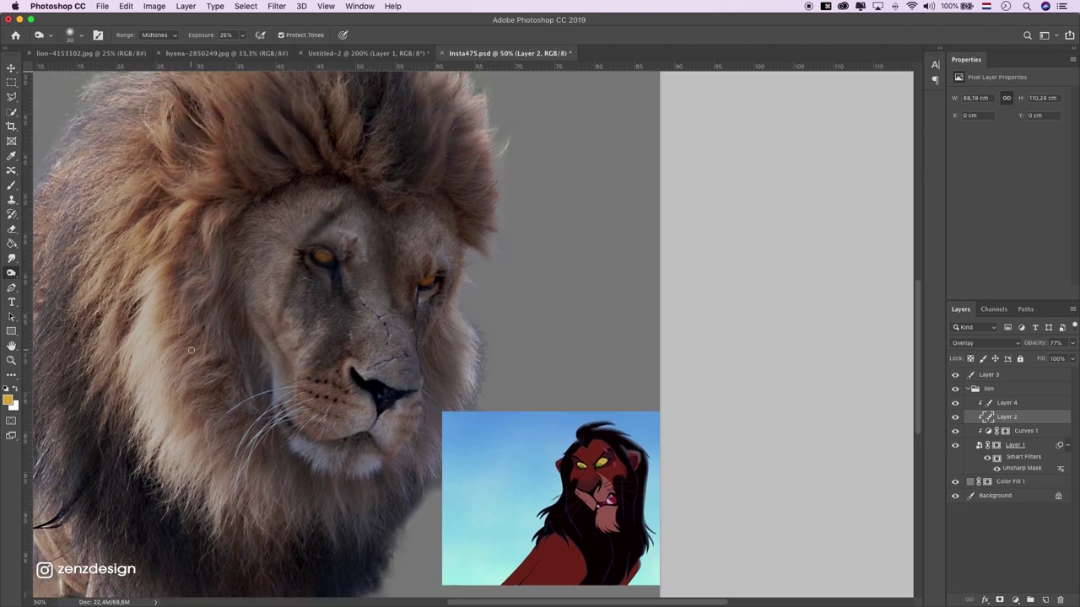
{"action": "scroll", "coordinate": [190, 350], "scroll_direction": "up", "scroll_amount": 3}
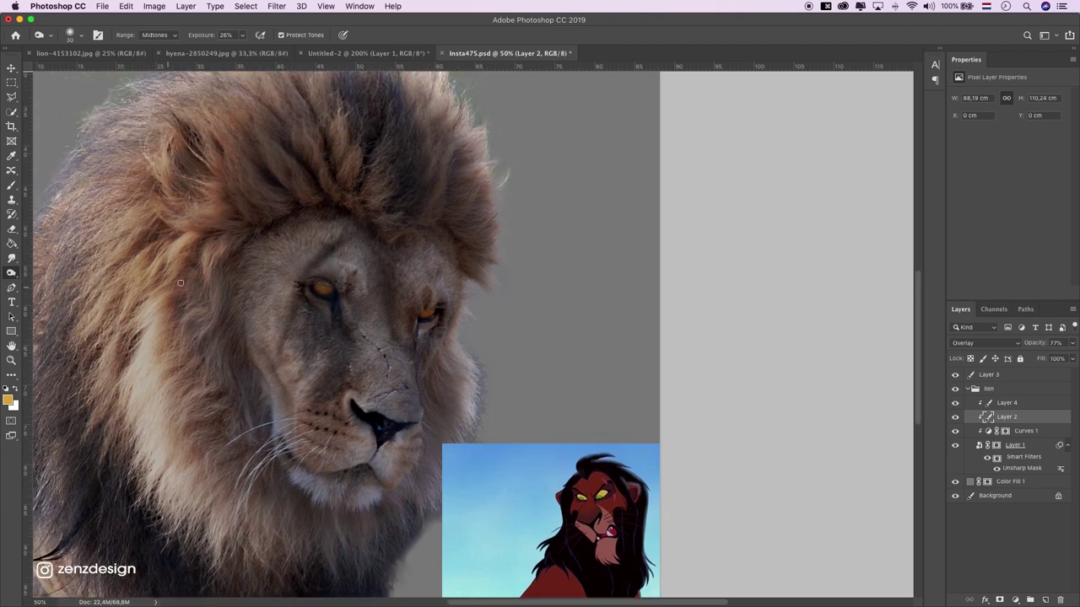
{"action": "key", "text": "super+z"}
{"action": "key", "text": "super+z"}
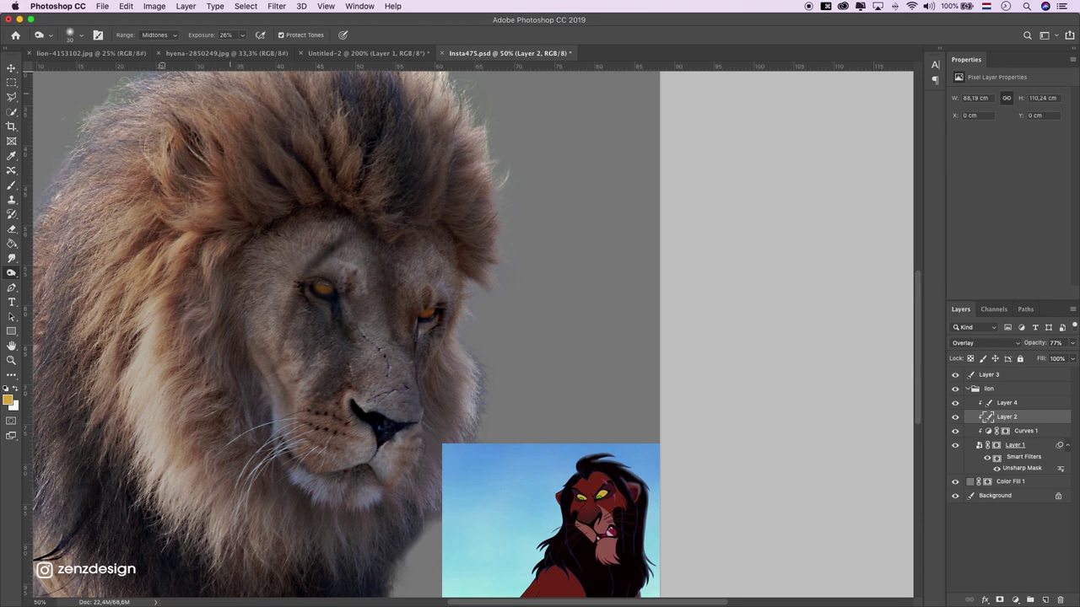
{"action": "left_click", "coordinate": [172, 34]}
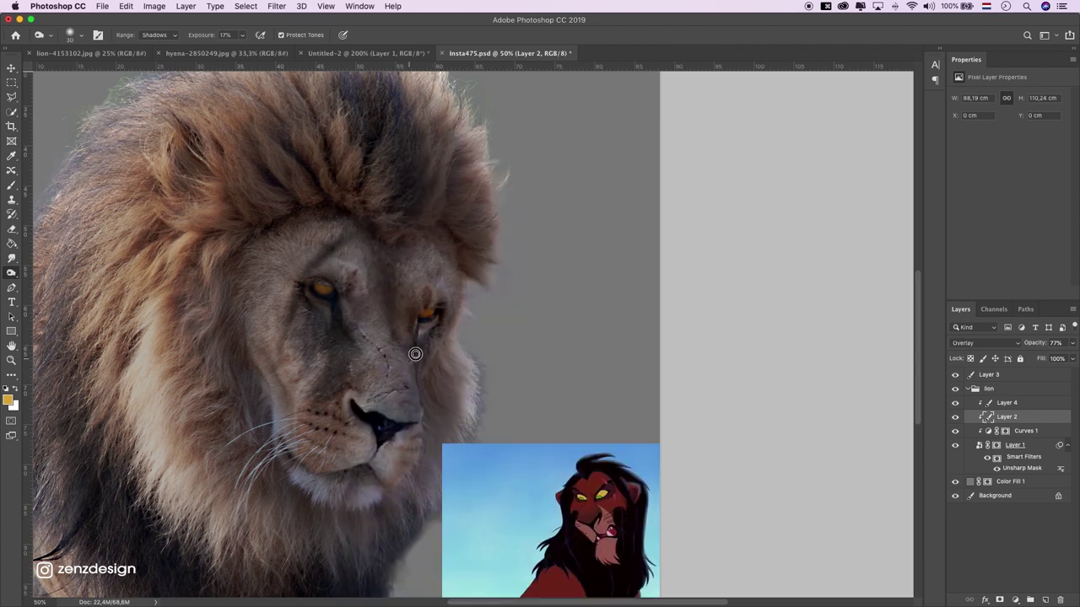
Step: Burn the shadows around the lion's nose and muzzle, adjusting brush size along the way
{"action": "scroll", "coordinate": [273, 372], "scroll_direction": "down", "scroll_amount": 3}
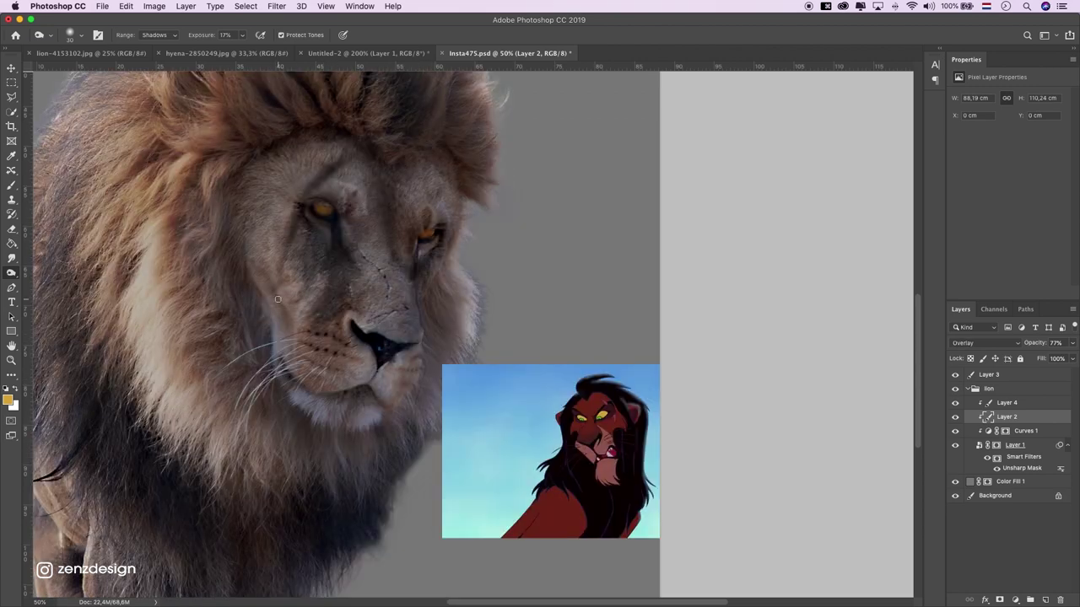
{"action": "key", "text": "bracketright"}
{"action": "key", "text": "bracketright"}
{"action": "key", "text": "bracketright"}
{"action": "key", "text": "bracketright"}
{"action": "key", "text": "bracketright"}
{"action": "key", "text": "bracketright"}
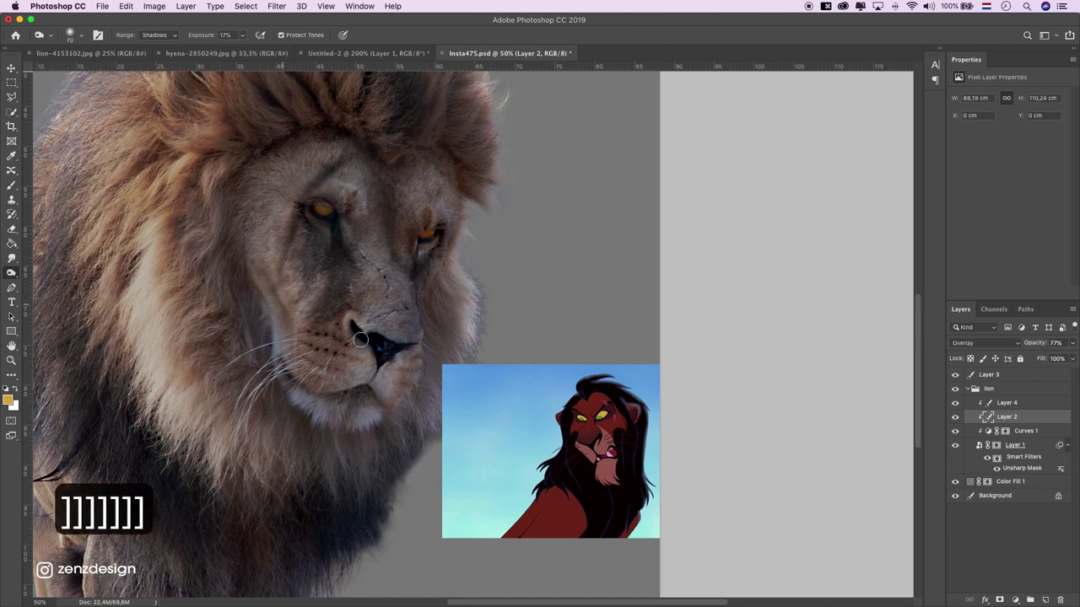
{"action": "key", "text": "bracketright"}
{"action": "key", "text": "bracketright"}
{"action": "key", "text": "bracketright"}
{"action": "mouse_move", "coordinate": [407, 333]}
{"action": "left_mouse_down"}
{"action": "mouse_move", "coordinate": [393, 304]}
{"action": "mouse_move", "coordinate": [363, 362]}
{"action": "left_mouse_up"}
{"action": "key", "text": "bracketleft"}
{"action": "key", "text": "bracketleft"}
{"action": "key", "text": "bracketleft"}
{"action": "scroll", "coordinate": [311, 384], "scroll_direction": "down", "scroll_amount": 1}
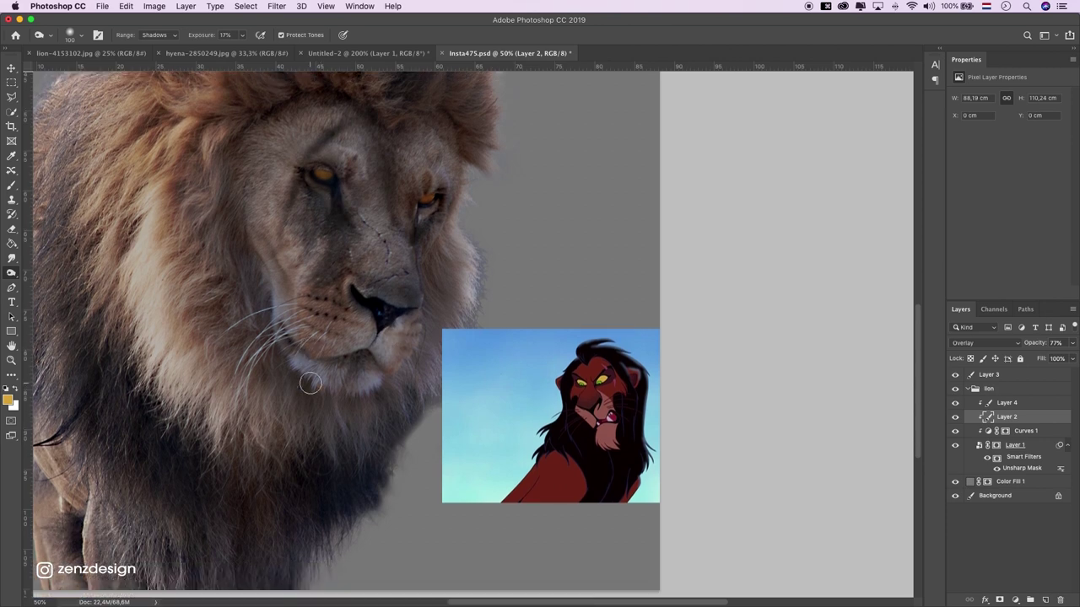
{"action": "key", "text": "bracketright"}
{"action": "scroll", "coordinate": [279, 354], "scroll_direction": "up", "scroll_amount": 1}
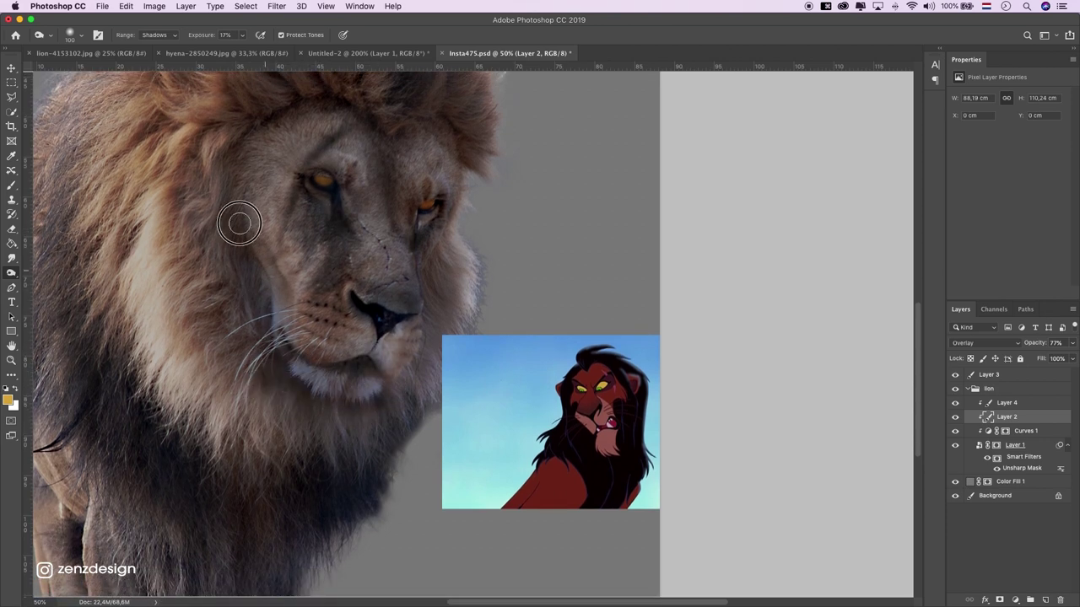
{"action": "scroll", "coordinate": [235, 218], "scroll_direction": "up", "scroll_amount": 2}
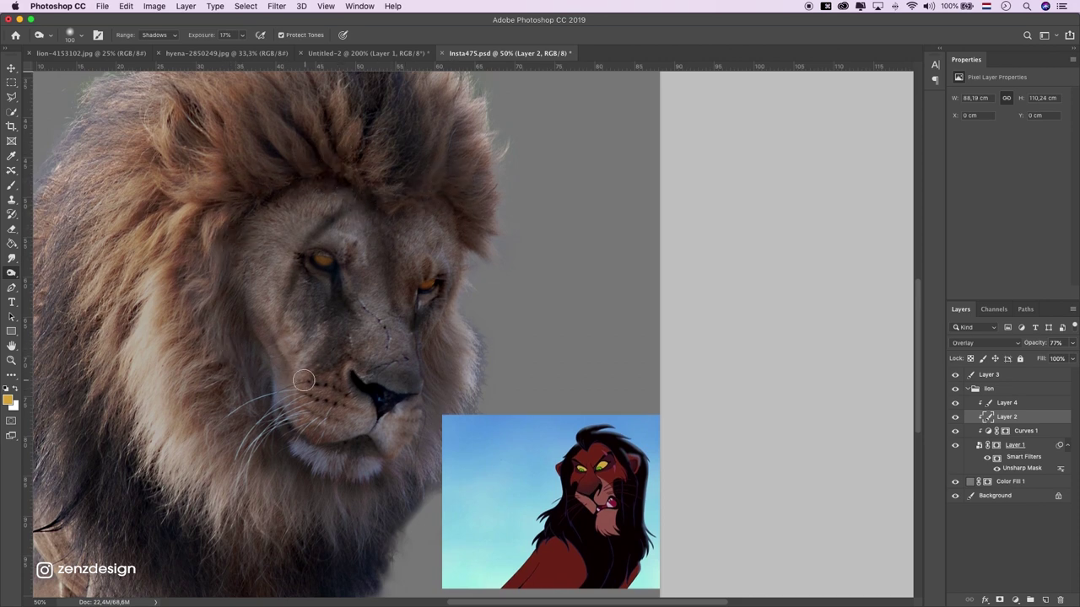
{"action": "scroll", "coordinate": [304, 381], "scroll_direction": "down", "scroll_amount": 1}
{"action": "scroll", "coordinate": [329, 385], "scroll_direction": "down", "scroll_amount": 1}
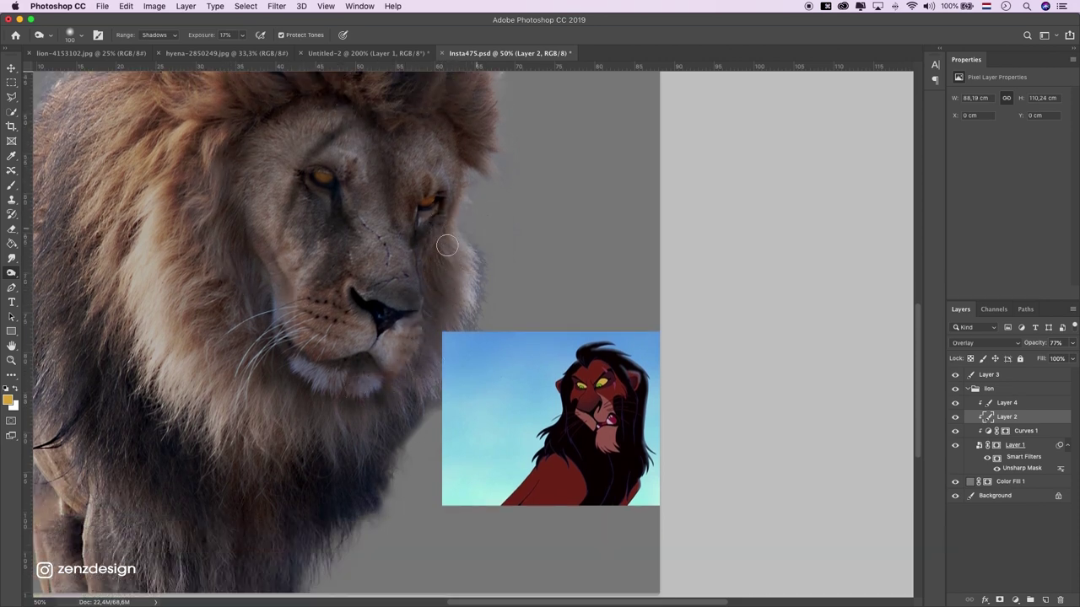
Step: Zoom out to compare the composition with Layer 2 toggled, keeping Layer 2 in Overlay mode
{"action": "left_click", "coordinate": [11, 360]}
{"action": "left_click", "coordinate": [405, 333], "text": "alt"}
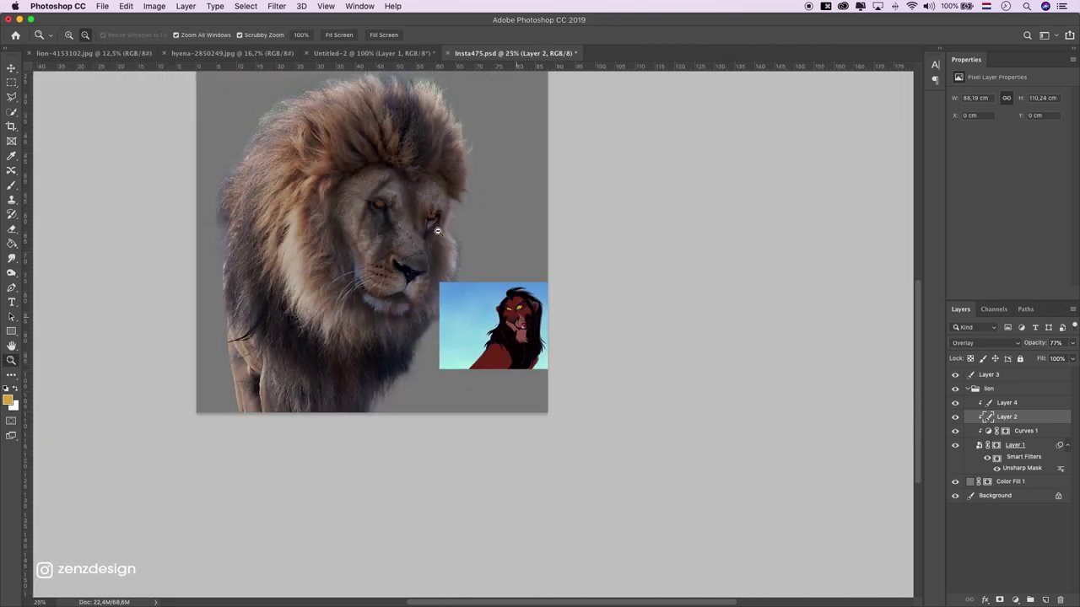
{"action": "left_click", "coordinate": [406, 333]}
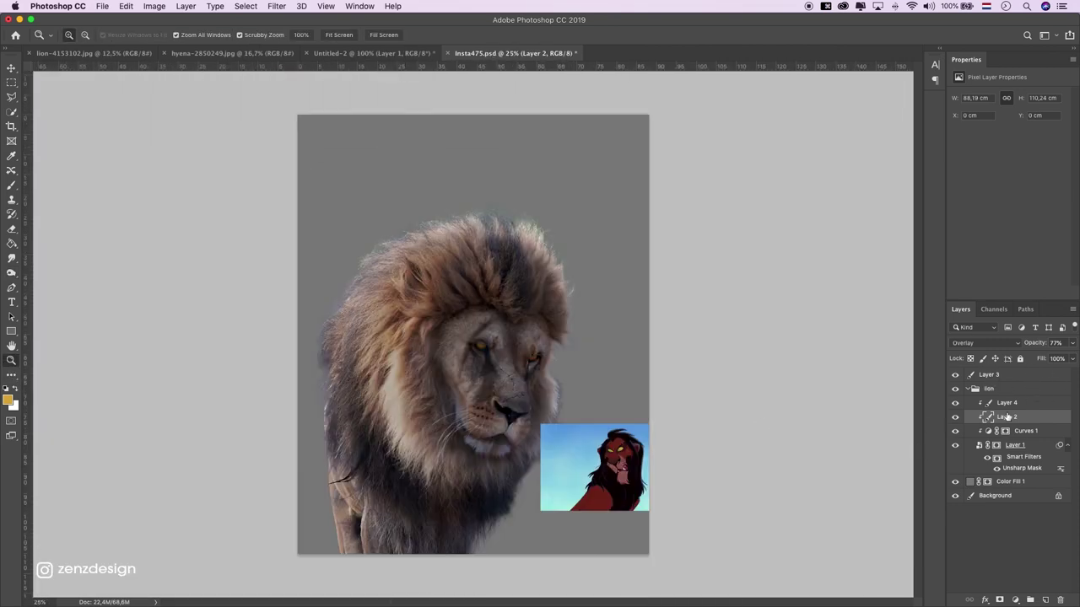
{"action": "left_click", "coordinate": [957, 418]}
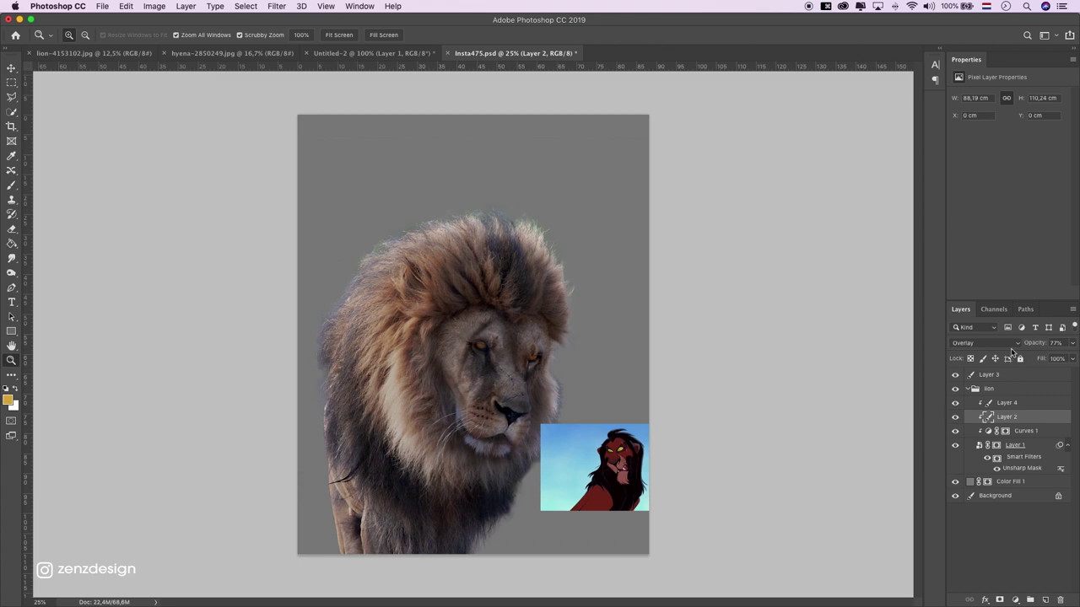
{"action": "left_click", "coordinate": [985, 343]}
{"action": "left_click", "coordinate": [673, 323]}
{"action": "left_click", "coordinate": [617, 325]}
{"action": "left_click", "coordinate": [586, 309]}
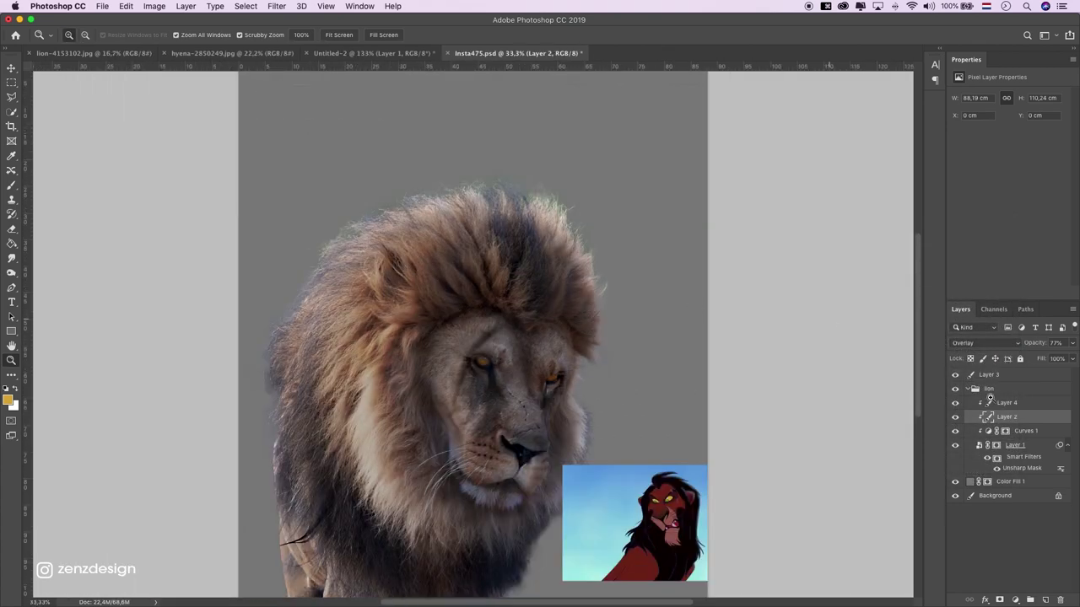
Step: Add Layer 5 clipped to the layer below and zoom to 50% on the chin
{"action": "left_click", "coordinate": [1044, 598]}
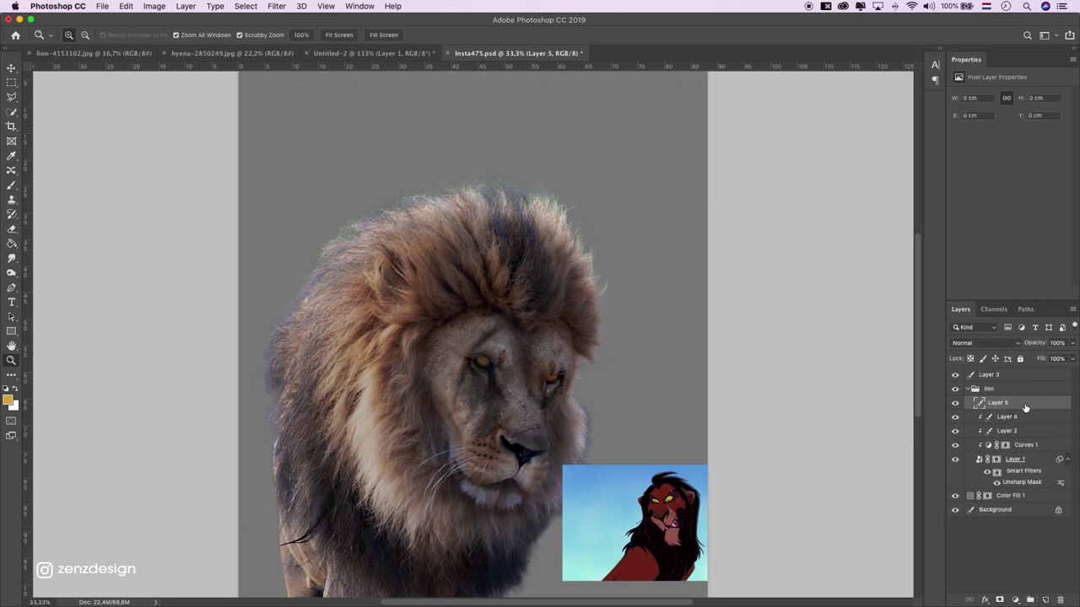
{"action": "right_click", "coordinate": [1025, 408]}
{"action": "left_click", "coordinate": [916, 328]}
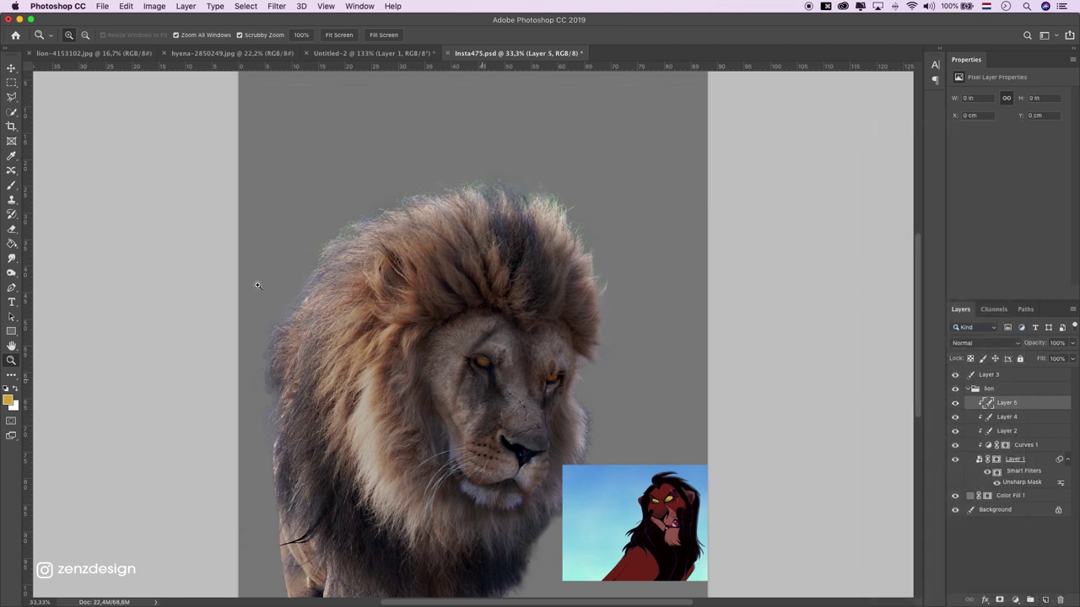
{"action": "scroll", "coordinate": [447, 358], "scroll_direction": "down", "scroll_amount": 2}
{"action": "left_click_drag", "start_coordinate": [494, 602], "coordinate": [505, 601]}
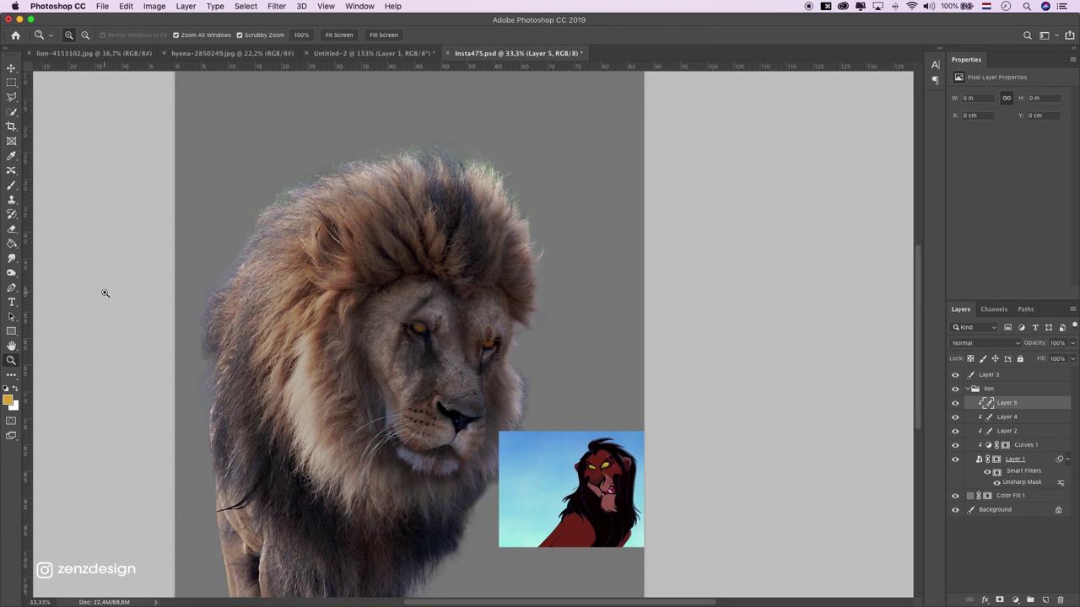
{"action": "left_click", "coordinate": [443, 435]}
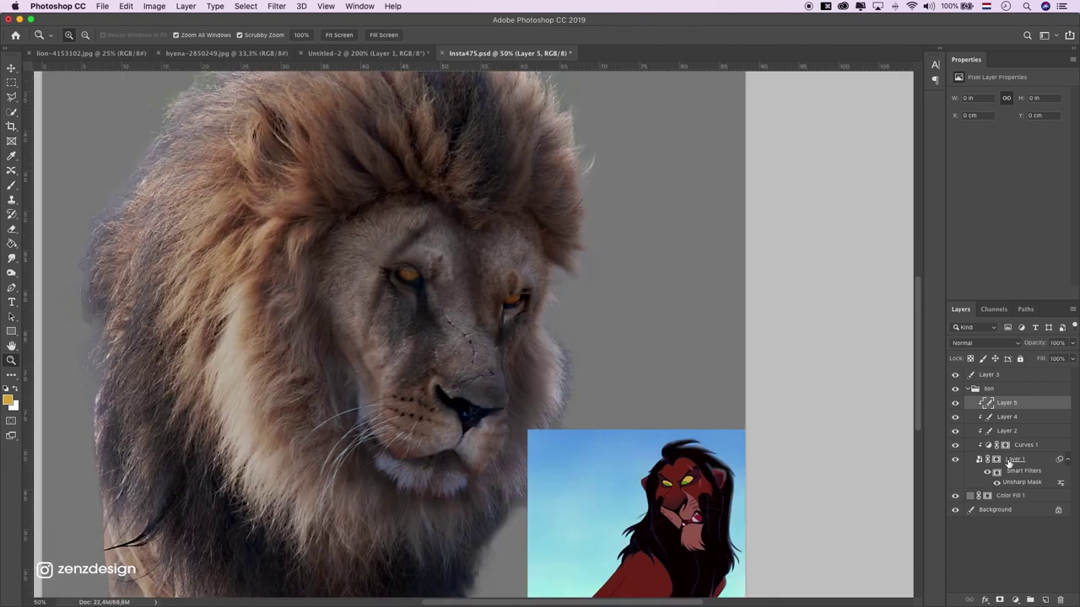
Step: Pick the Smudge tool on Layer 1, rasterize it, and enlarge the brush to 45
{"action": "left_click", "coordinate": [979, 462]}
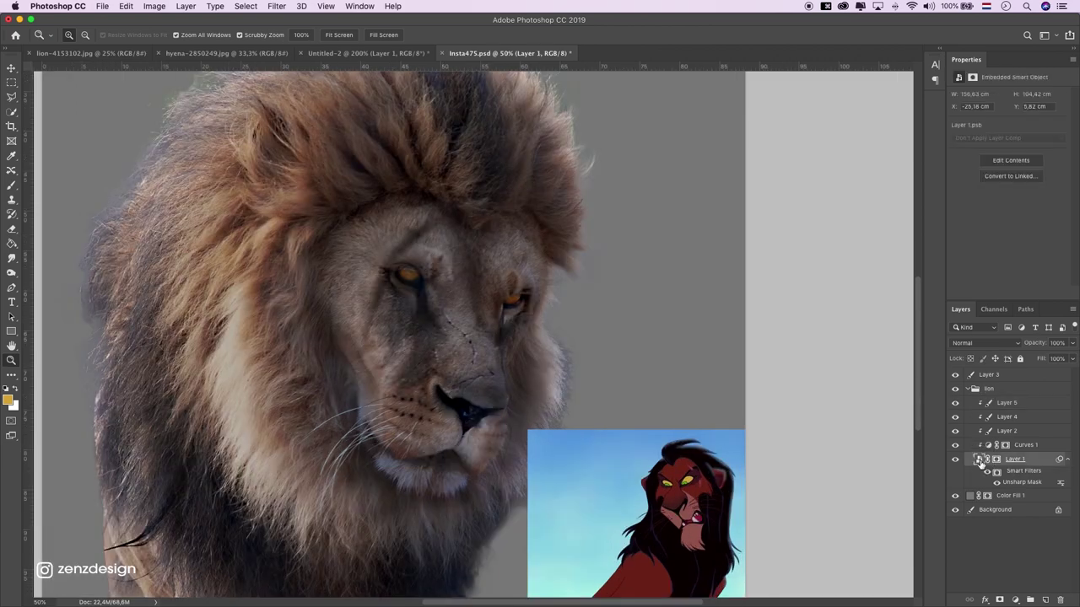
{"action": "left_click", "coordinate": [11, 79]}
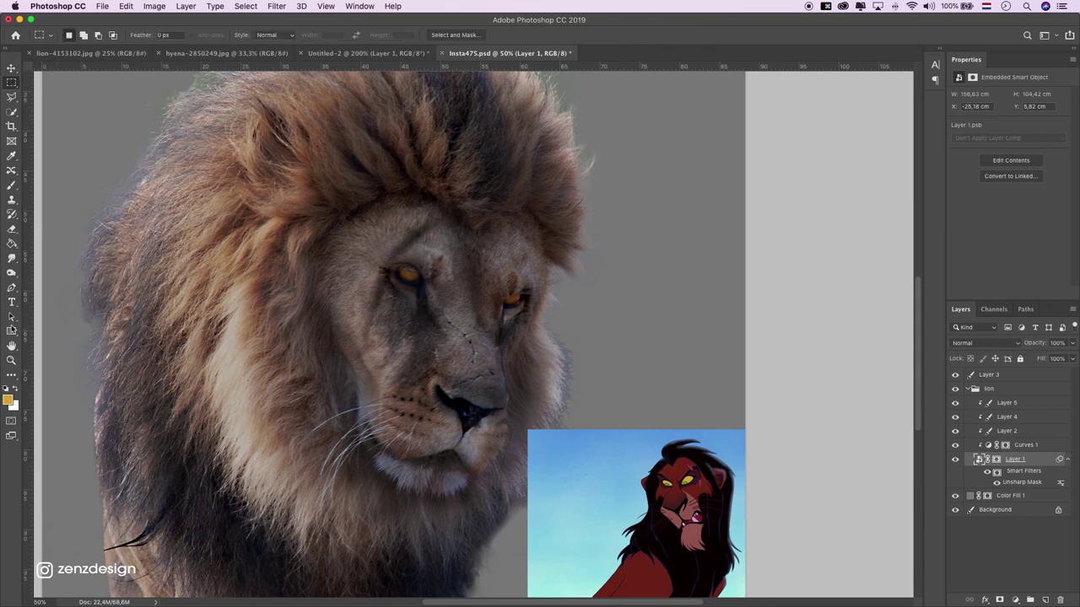
{"action": "left_click", "coordinate": [12, 272]}
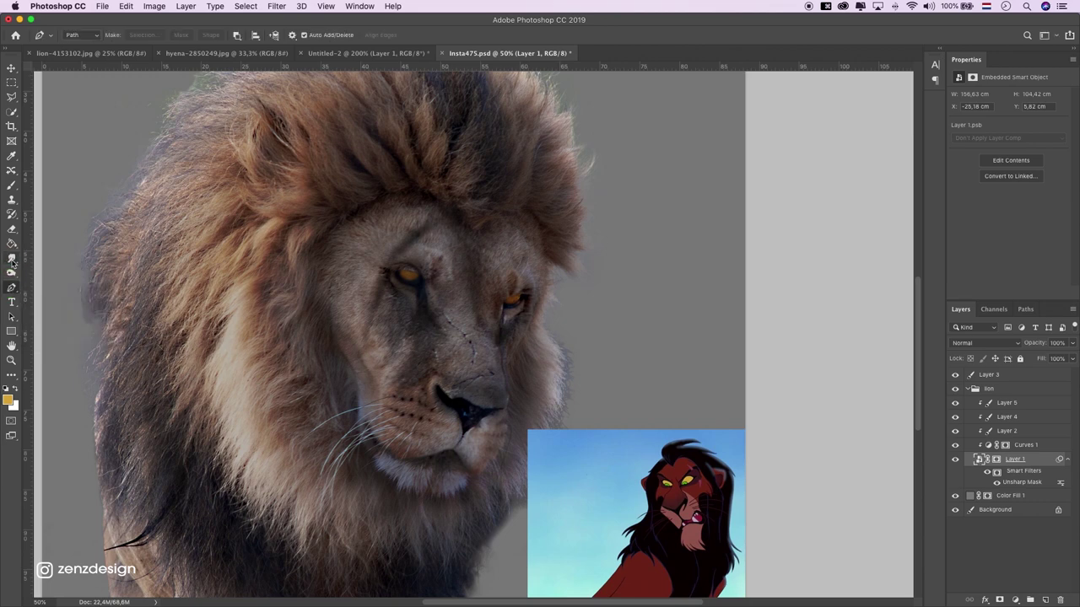
{"action": "left_click", "coordinate": [11, 257]}
{"action": "left_click", "coordinate": [50, 279]}
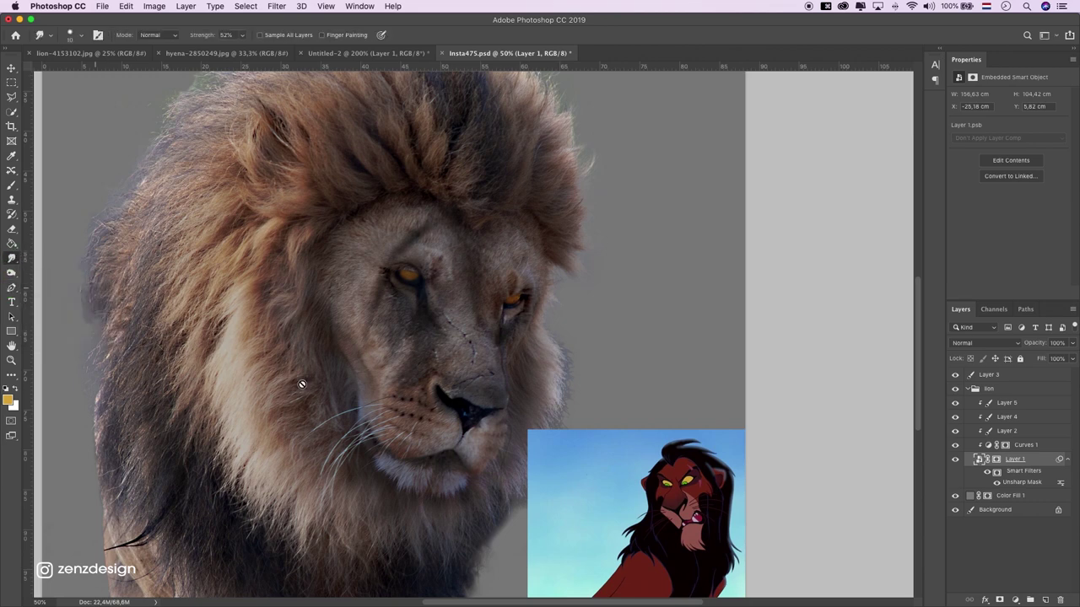
{"action": "left_click", "coordinate": [413, 454]}
{"action": "left_click", "coordinate": [617, 208]}
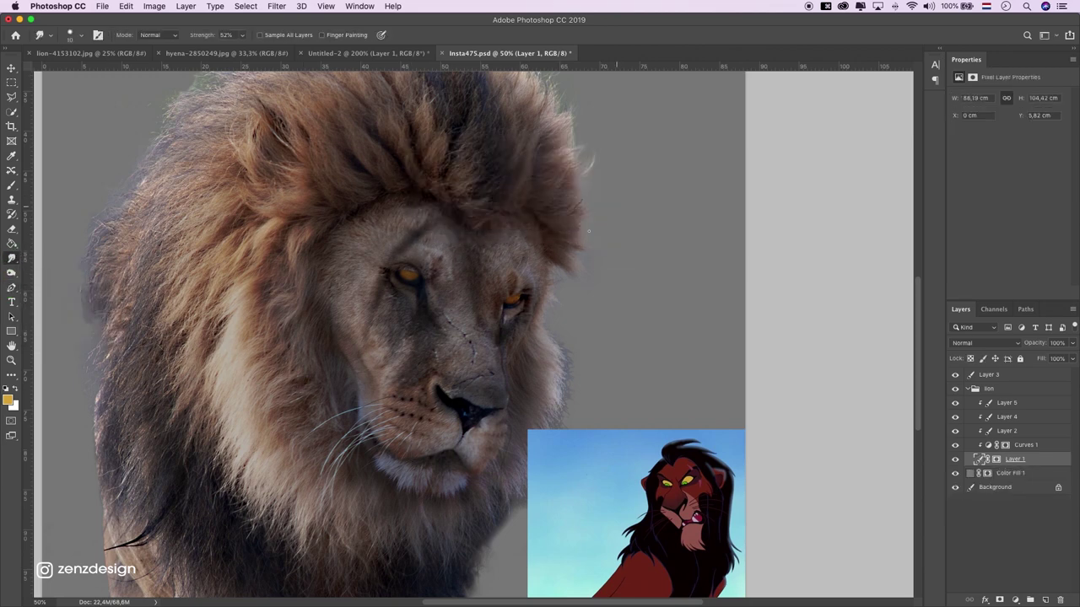
{"action": "key", "text": "bracketright"}
{"action": "key", "text": "bracketright"}
{"action": "key", "text": "bracketright"}
{"action": "key", "text": "bracketright"}
{"action": "key", "text": "bracketright"}
{"action": "key", "text": "bracketright"}
{"action": "key", "text": "bracketright"}
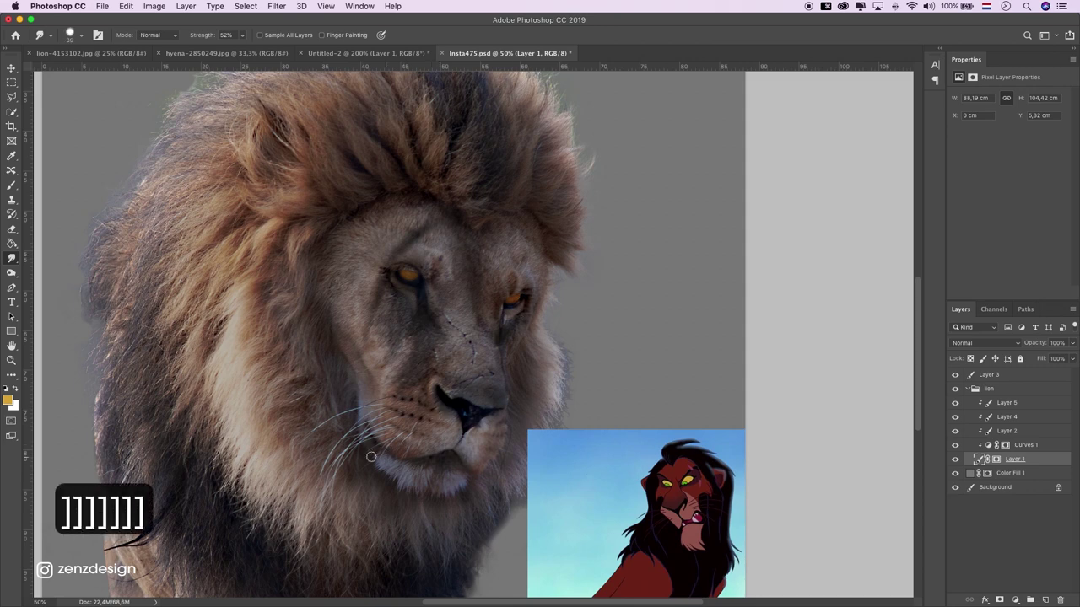
Step: Undo bad strokes and smudge the fur under the chin at 27% strength
{"action": "key", "text": "super+z"}
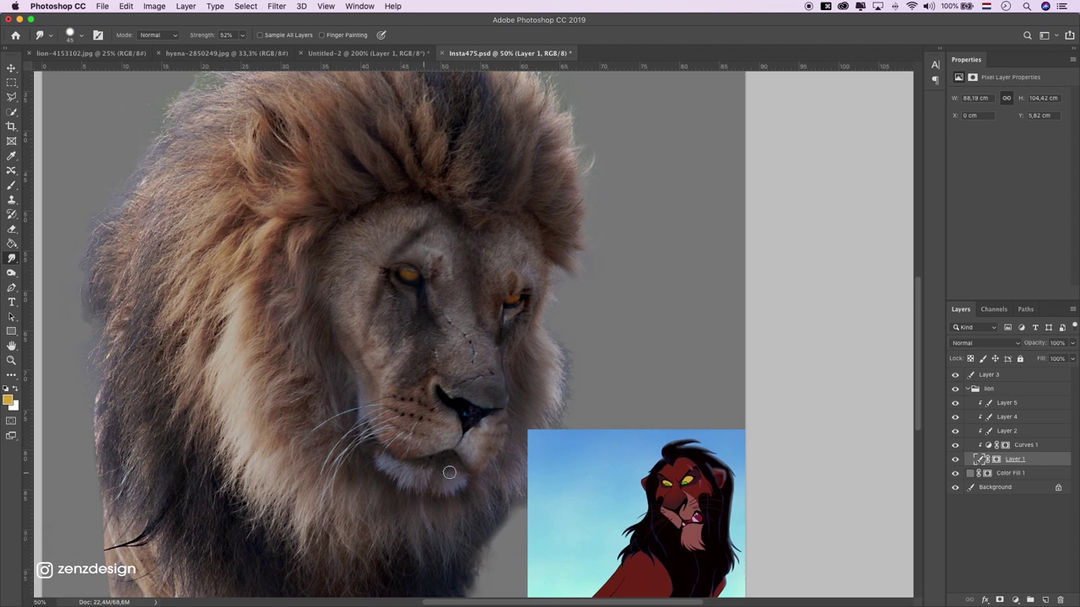
{"action": "key", "text": "super+z"}
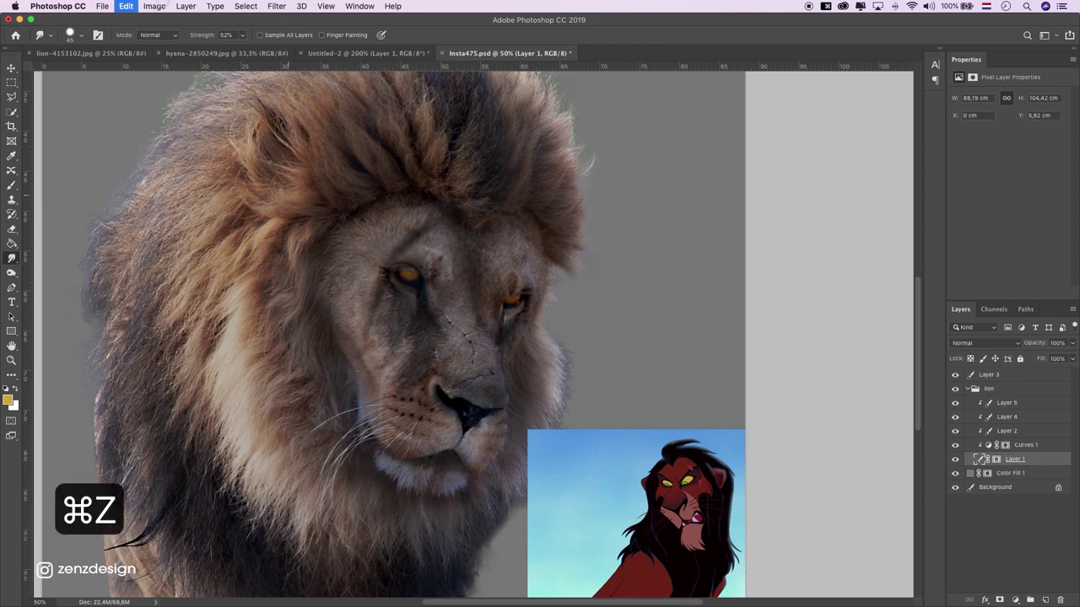
{"action": "left_click", "coordinate": [242, 35]}
{"action": "left_click_drag", "start_coordinate": [245, 48], "coordinate": [231, 48]}
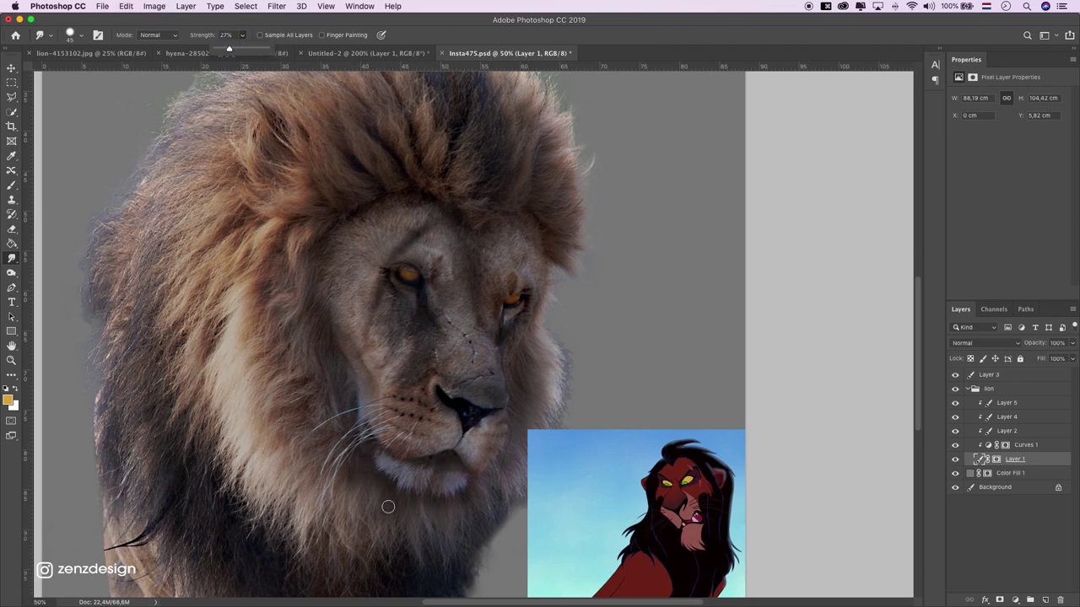
{"action": "left_click", "coordinate": [368, 445]}
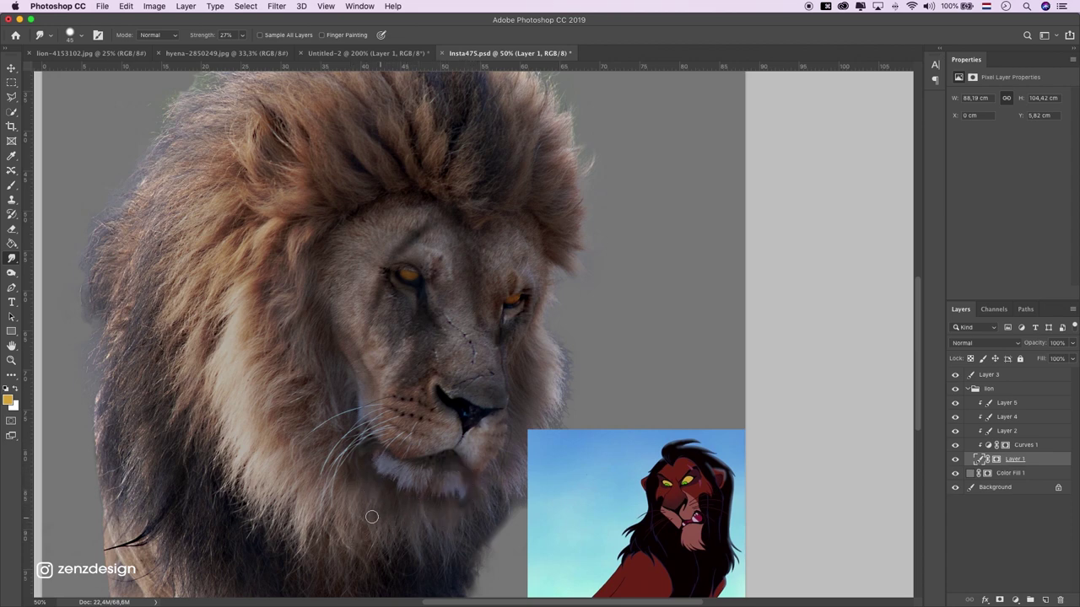
{"action": "scroll", "coordinate": [463, 460], "scroll_direction": "down", "scroll_amount": 2}
{"action": "key", "text": "super+z"}
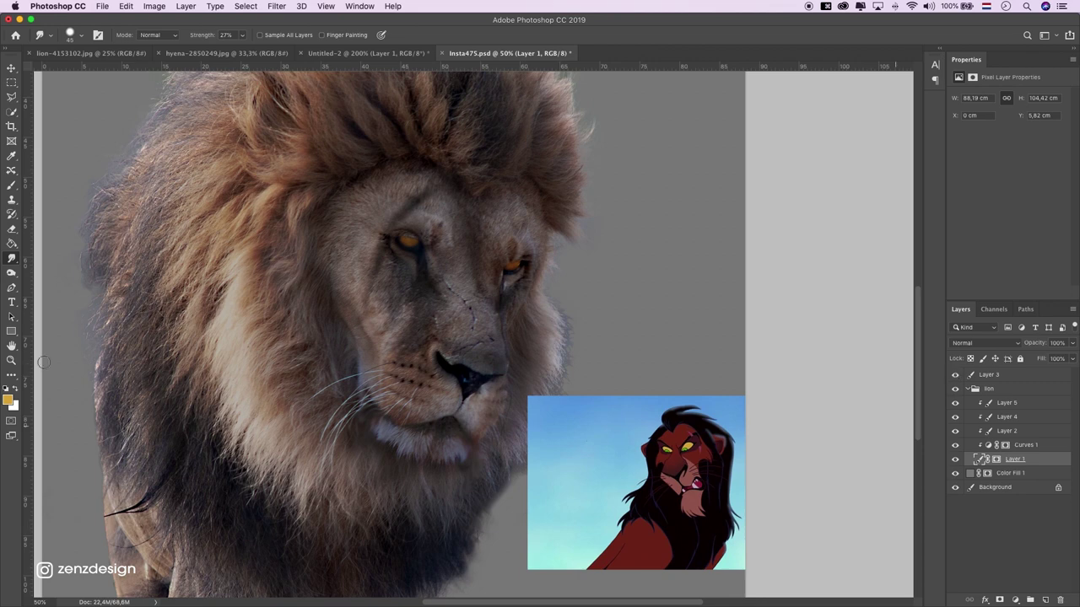
{"action": "left_click", "coordinate": [11, 360]}
Step: Zoom in on the lion and undo the two latest smudge strokes
{"action": "left_click", "coordinate": [327, 301], "text": "alt"}
{"action": "left_click", "coordinate": [327, 301], "text": "alt"}
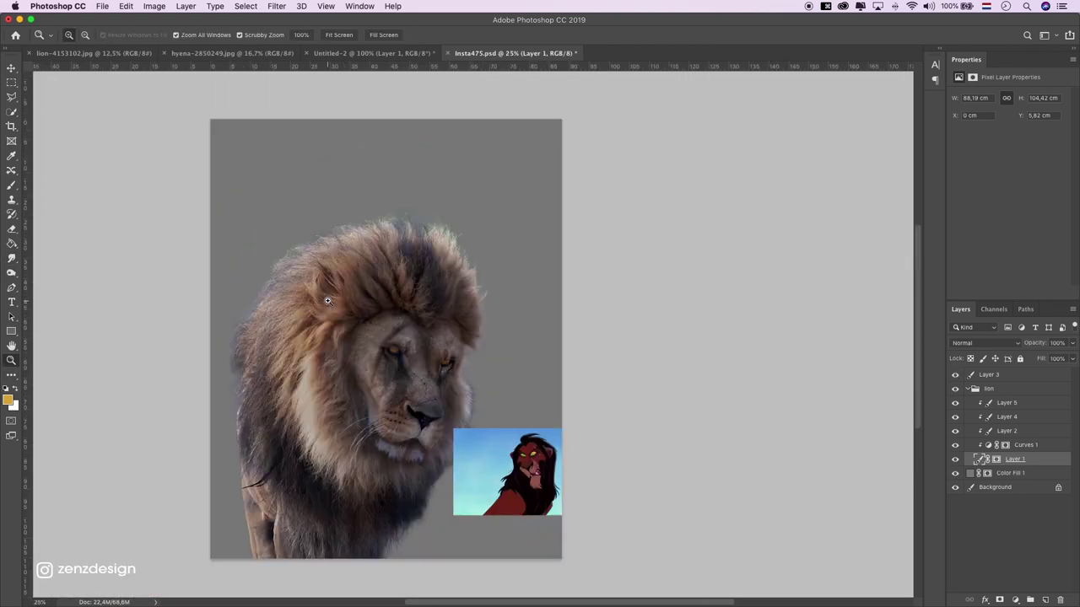
{"action": "left_click", "coordinate": [438, 403]}
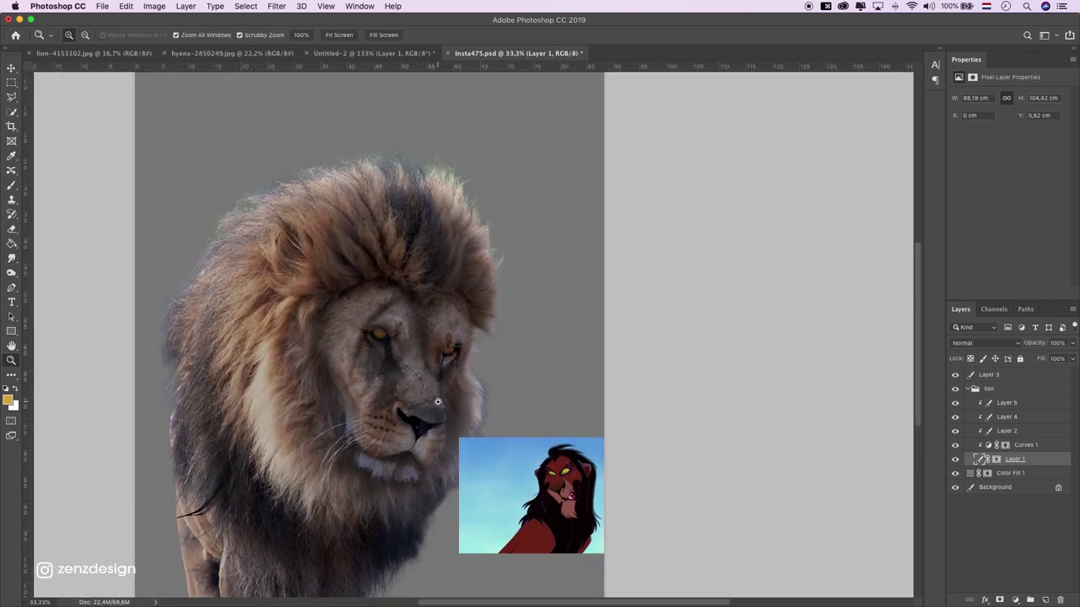
{"action": "left_click", "coordinate": [438, 403]}
{"action": "left_click", "coordinate": [475, 423], "text": "alt"}
{"action": "key", "text": "super+z"}
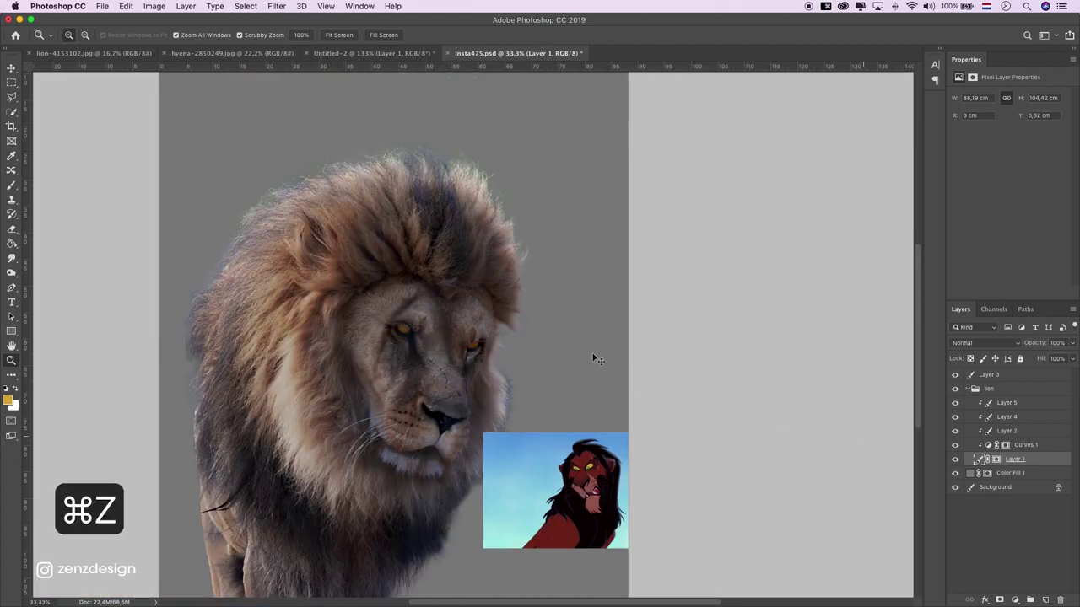
{"action": "key", "text": "super+z"}
{"action": "key", "text": "super+z"}
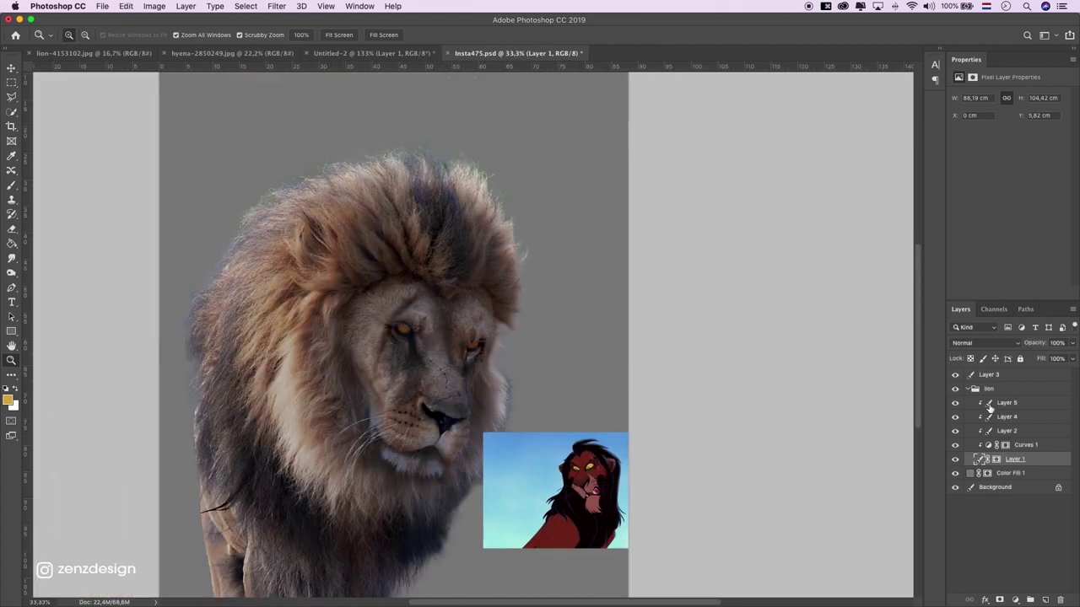
Step: Make Layer 5 the active layer and switch to the Brush tool
{"action": "left_click", "coordinate": [995, 378]}
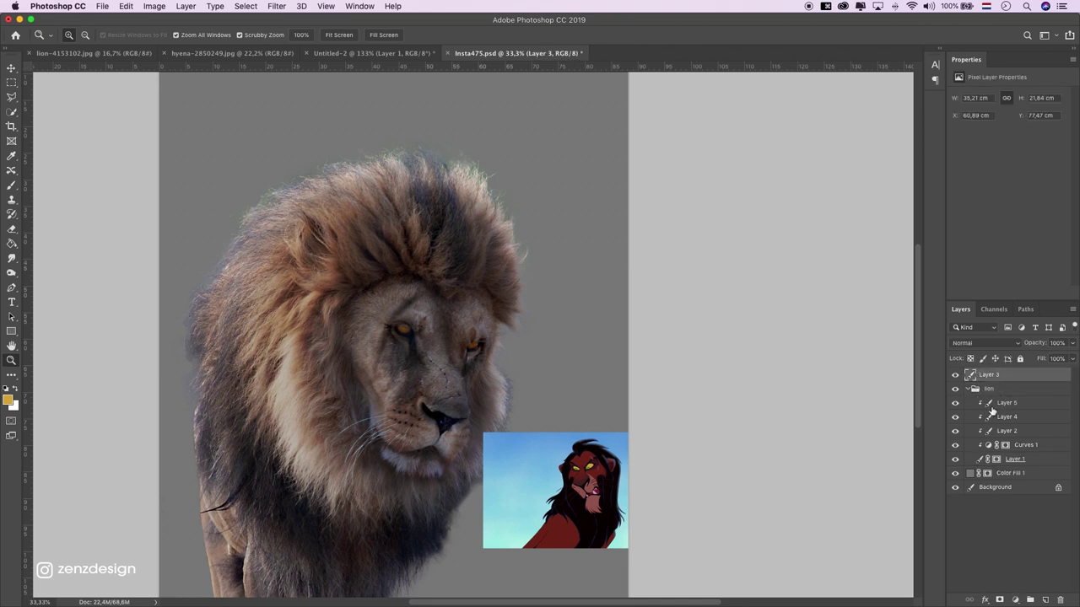
{"action": "left_click", "coordinate": [991, 405]}
{"action": "left_click", "coordinate": [15, 190]}
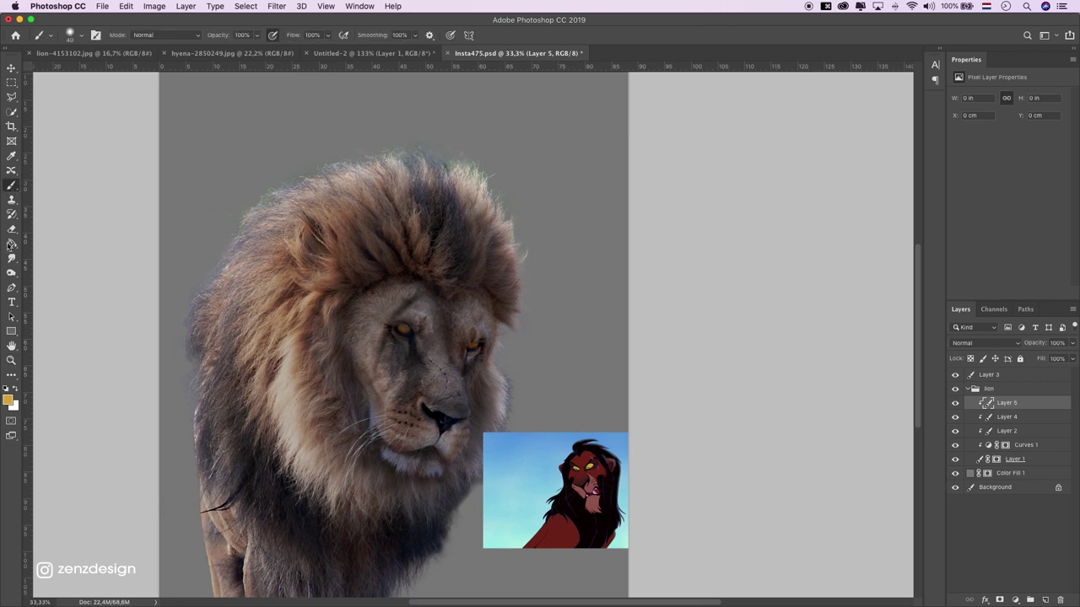
Step: Set the foreground colour to dark brown 382e29
{"action": "left_click", "coordinate": [8, 401]}
{"action": "left_click", "coordinate": [390, 203]}
{"action": "left_click", "coordinate": [701, 183]}
{"action": "left_click", "coordinate": [711, 215]}
{"action": "left_click", "coordinate": [923, 100]}
Step: Enlarge the brush to 500 px and undo a trial stroke on the mane
{"action": "left_click", "coordinate": [81, 36]}
{"action": "left_click_drag", "start_coordinate": [51, 93], "coordinate": [69, 92]}
{"action": "key", "text": "Return"}
{"action": "key", "text": "bracketright"}
{"action": "key", "text": "bracketright"}
{"action": "key", "text": "bracketright"}
{"action": "key", "text": "bracketright"}
{"action": "key", "text": "bracketright"}
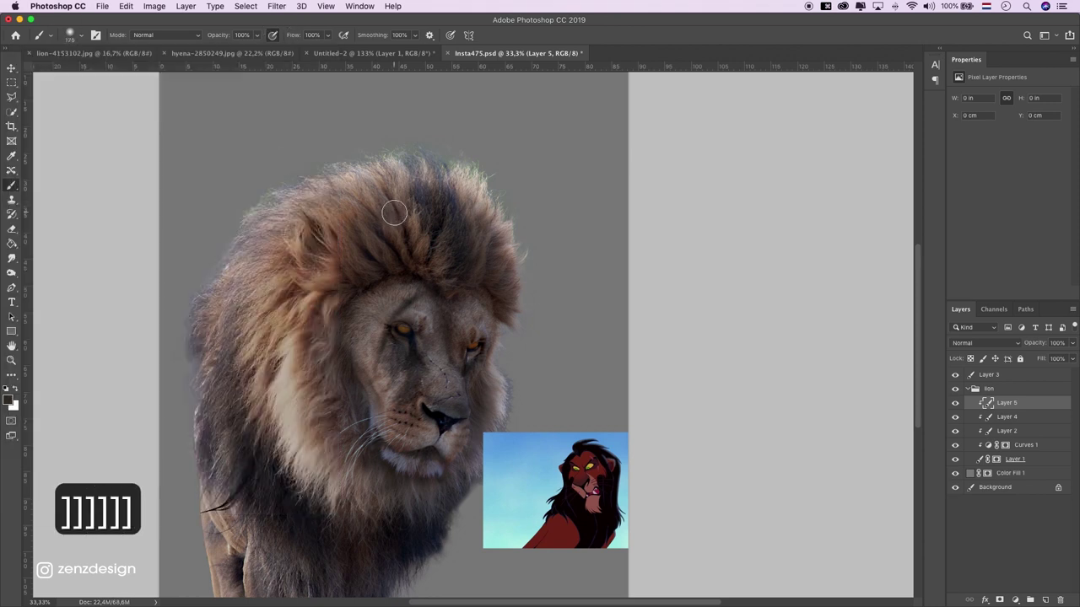
{"action": "key", "text": "bracketright"}
{"action": "key", "text": "bracketright"}
{"action": "key", "text": "bracketright"}
{"action": "key", "text": "bracketright"}
{"action": "left_click_drag", "start_coordinate": [285, 179], "coordinate": [271, 168]}
{"action": "key", "text": "super+z"}
Step: Set the brush mode and Layer 5's blend mode to Multiply, undoing test strokes
{"action": "left_click", "coordinate": [168, 37]}
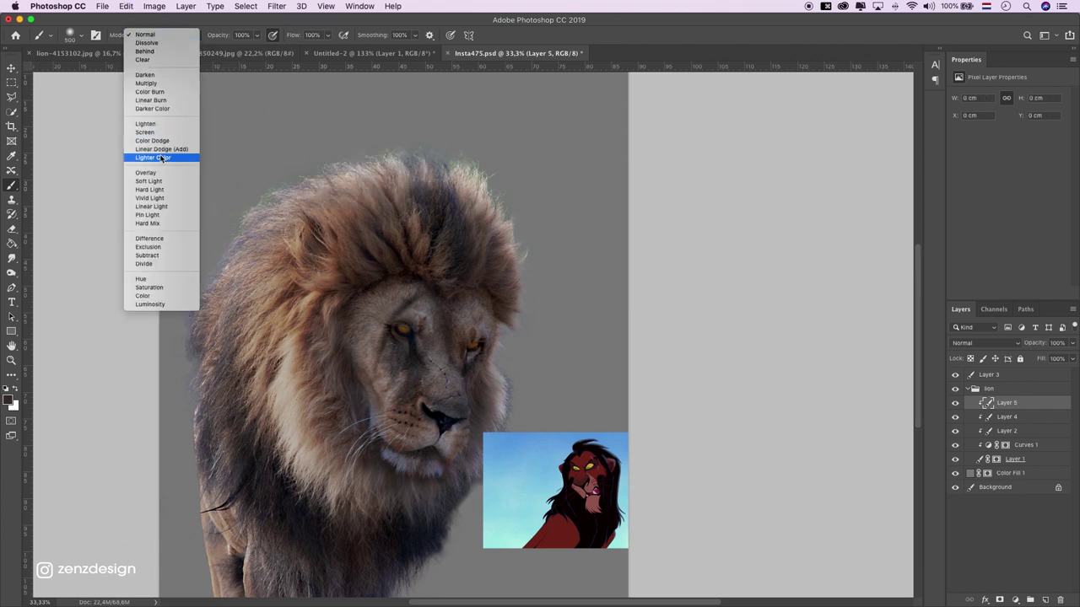
{"action": "left_click", "coordinate": [173, 84]}
{"action": "left_click_drag", "start_coordinate": [320, 173], "coordinate": [494, 144]}
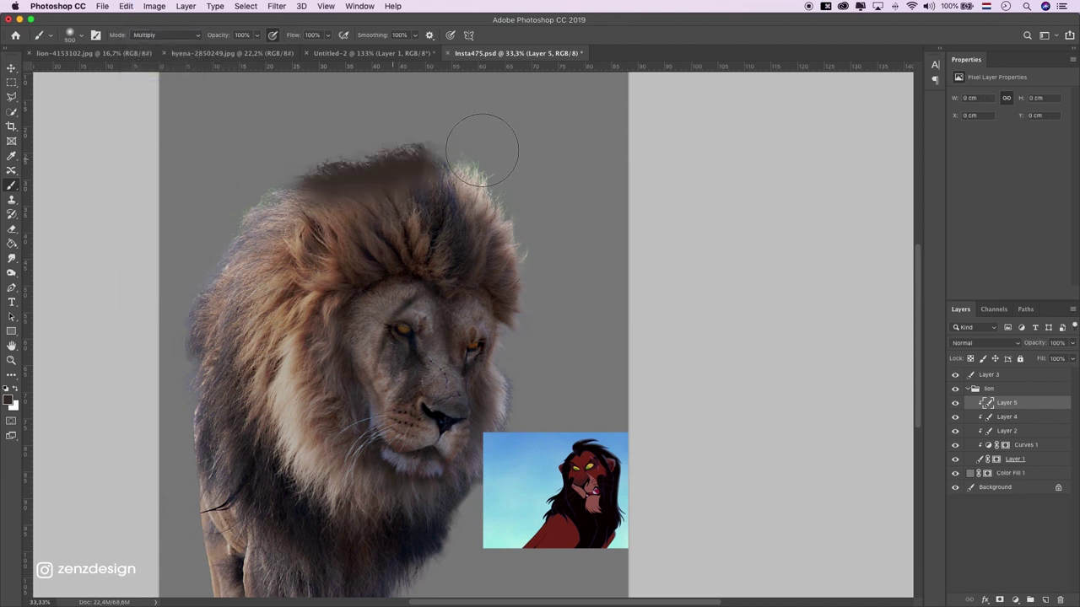
{"action": "key", "text": "super+z"}
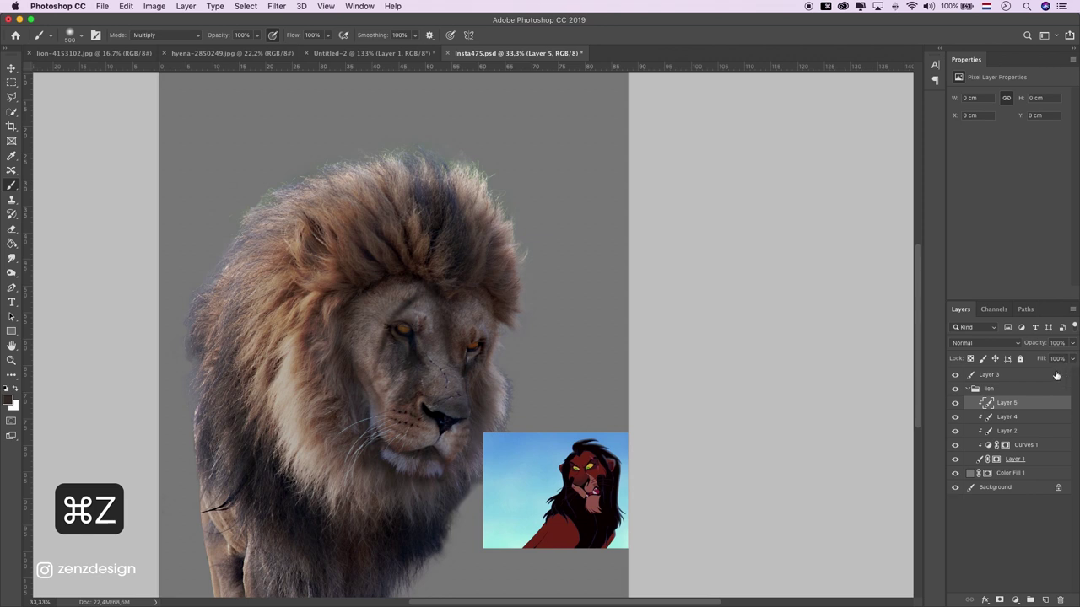
{"action": "left_click", "coordinate": [983, 342]}
{"action": "left_click", "coordinate": [966, 374]}
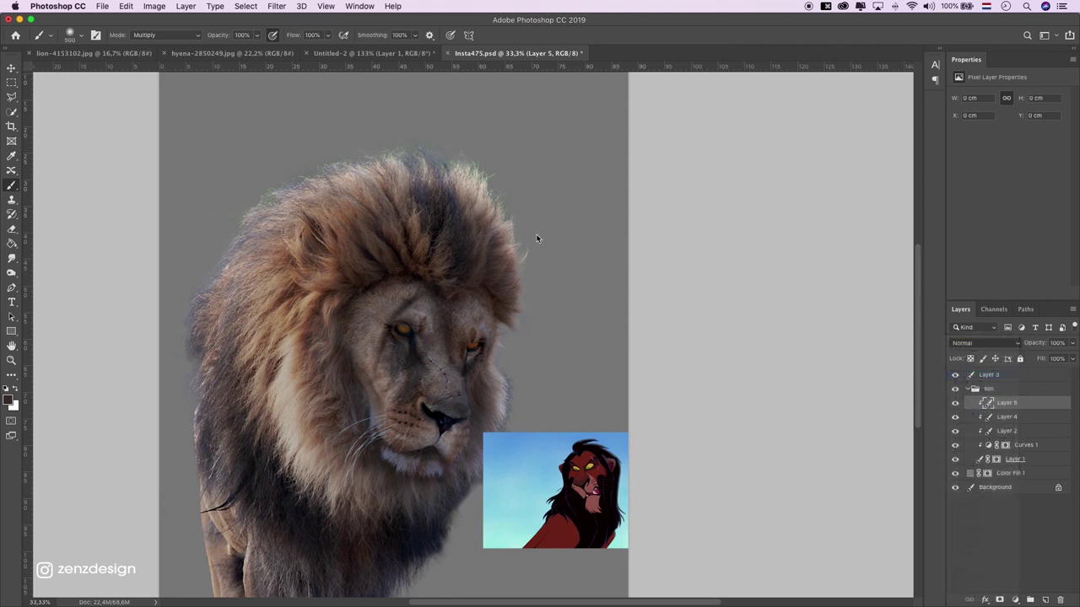
{"action": "left_click_drag", "start_coordinate": [335, 174], "coordinate": [346, 181]}
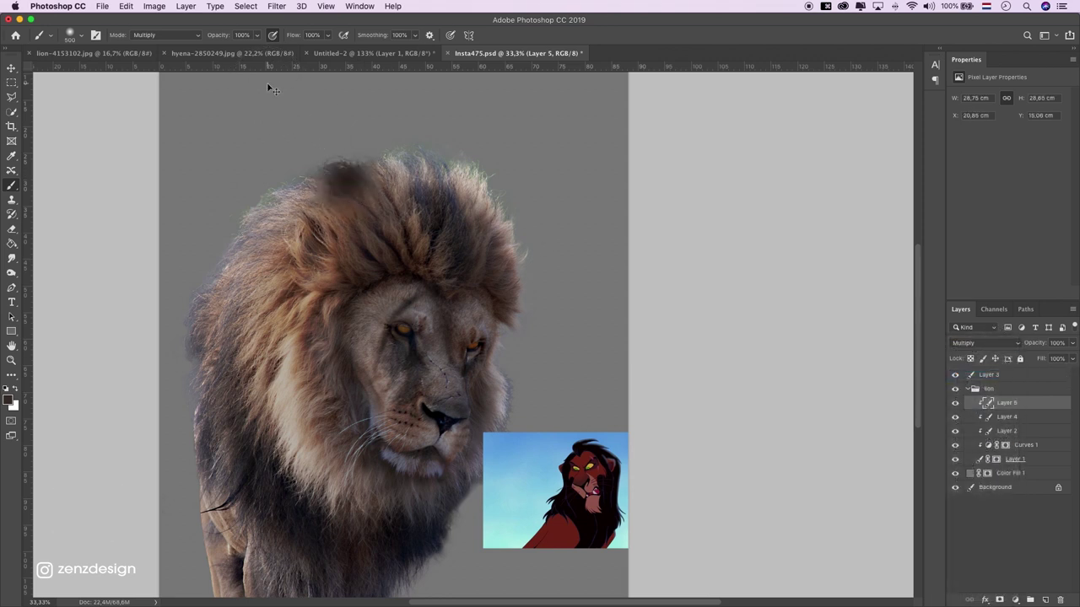
{"action": "key", "text": "super+z"}
Step: At 53% opacity and 41% flow, darken the mane's top-left, left and upper-right edges
{"action": "left_click_drag", "start_coordinate": [256, 35], "coordinate": [233, 48]}
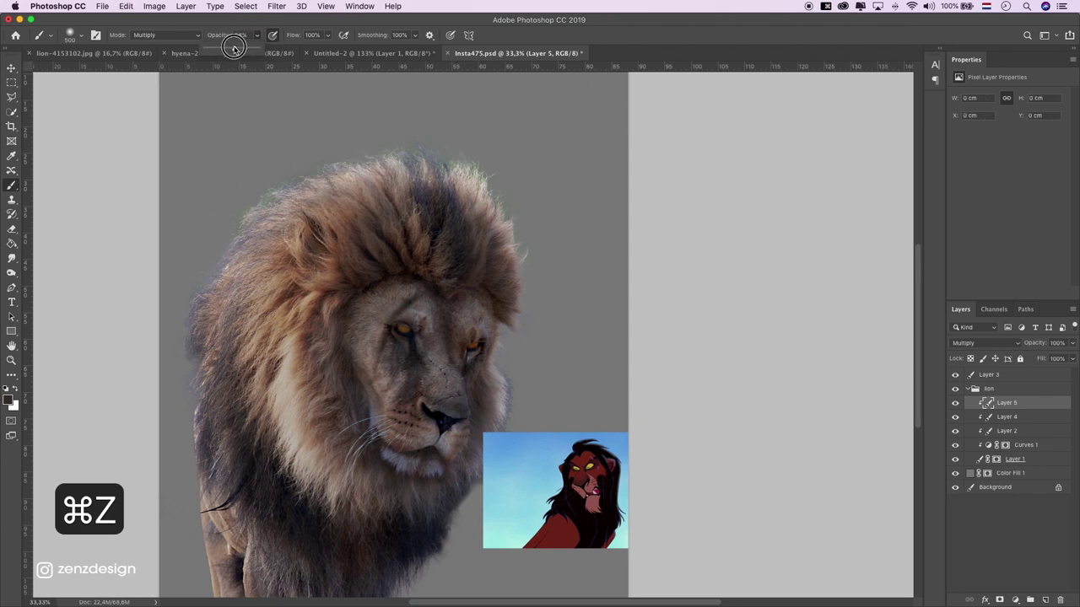
{"action": "left_click", "coordinate": [328, 34]}
{"action": "left_click_drag", "start_coordinate": [327, 49], "coordinate": [296, 48]}
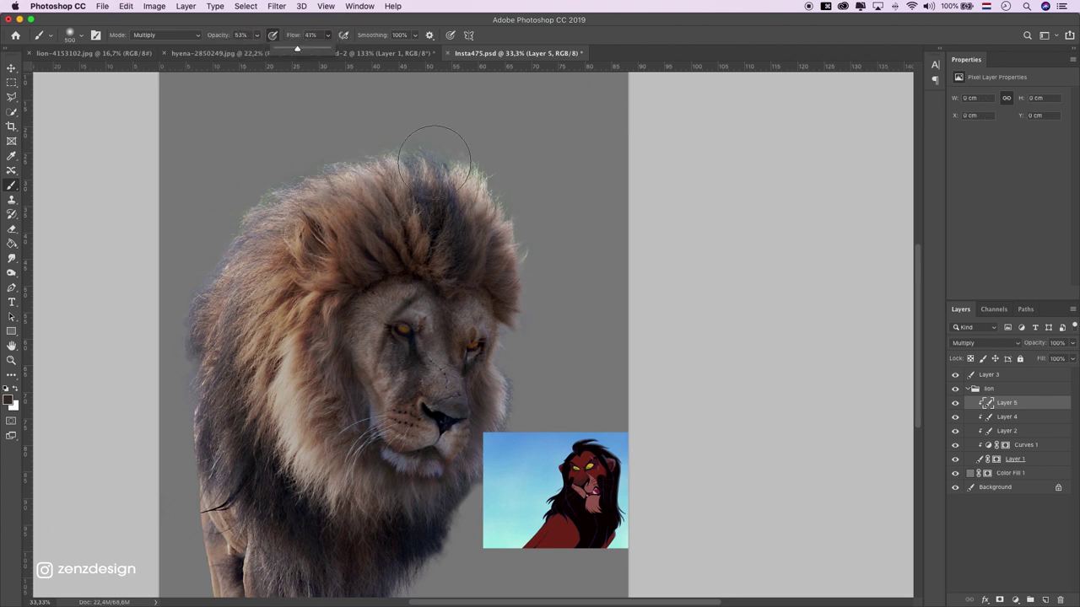
{"action": "left_click_drag", "start_coordinate": [426, 162], "coordinate": [279, 198]}
{"action": "left_click_drag", "start_coordinate": [226, 288], "coordinate": [205, 457]}
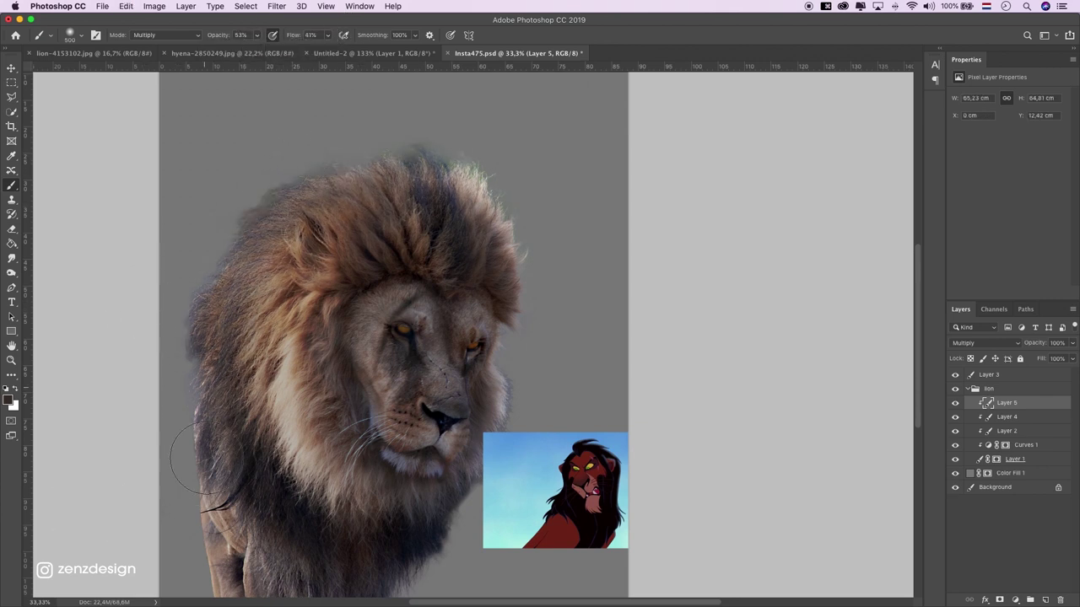
{"action": "left_click_drag", "start_coordinate": [473, 164], "coordinate": [515, 257]}
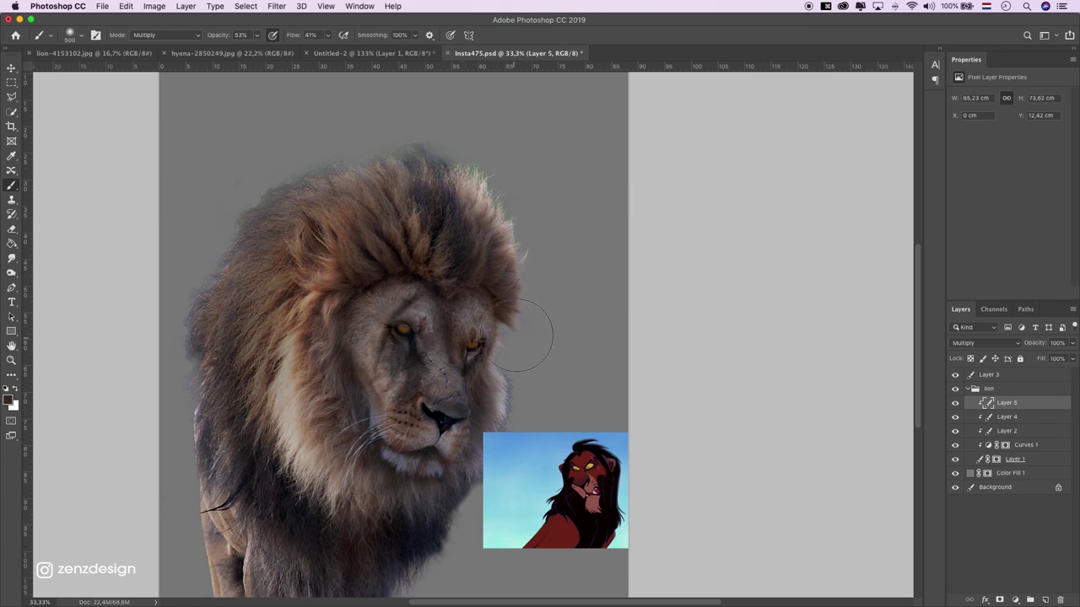
Step: Darken the chest, lower-left fur and fur near the legs
{"action": "scroll", "coordinate": [233, 350], "scroll_direction": "down", "scroll_amount": 3}
{"action": "left_click_drag", "start_coordinate": [313, 429], "coordinate": [359, 461]}
{"action": "key", "text": "super+z"}
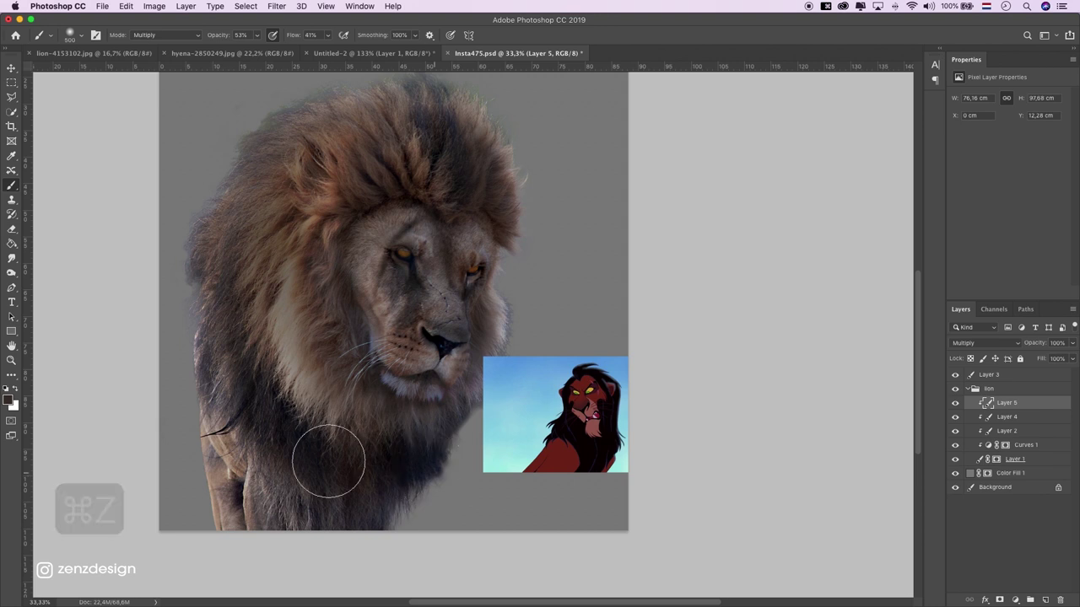
{"action": "left_click_drag", "start_coordinate": [265, 229], "coordinate": [405, 456]}
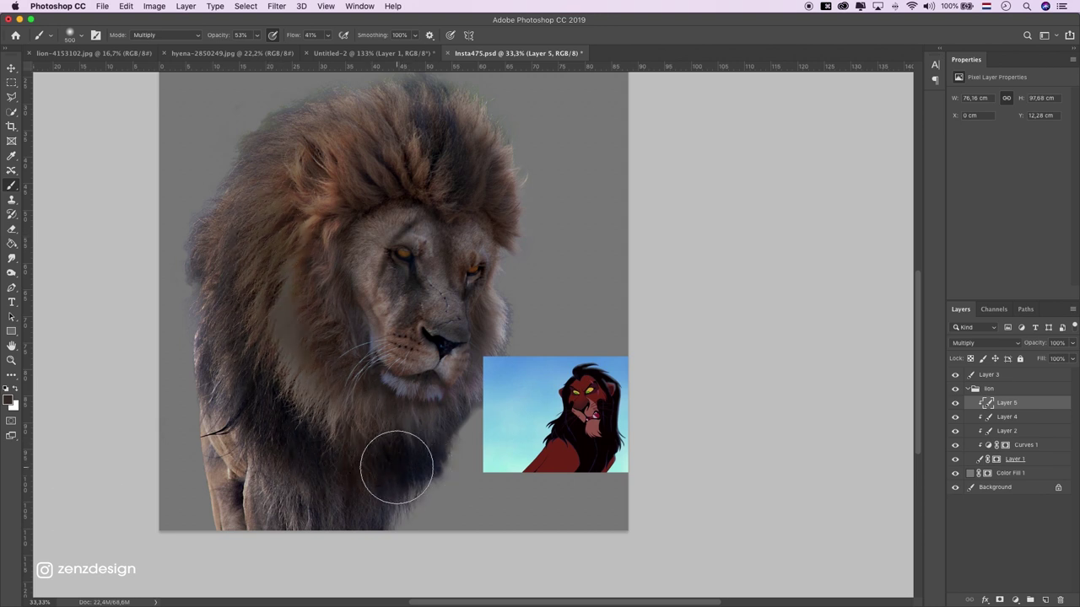
{"action": "key", "text": "super+z"}
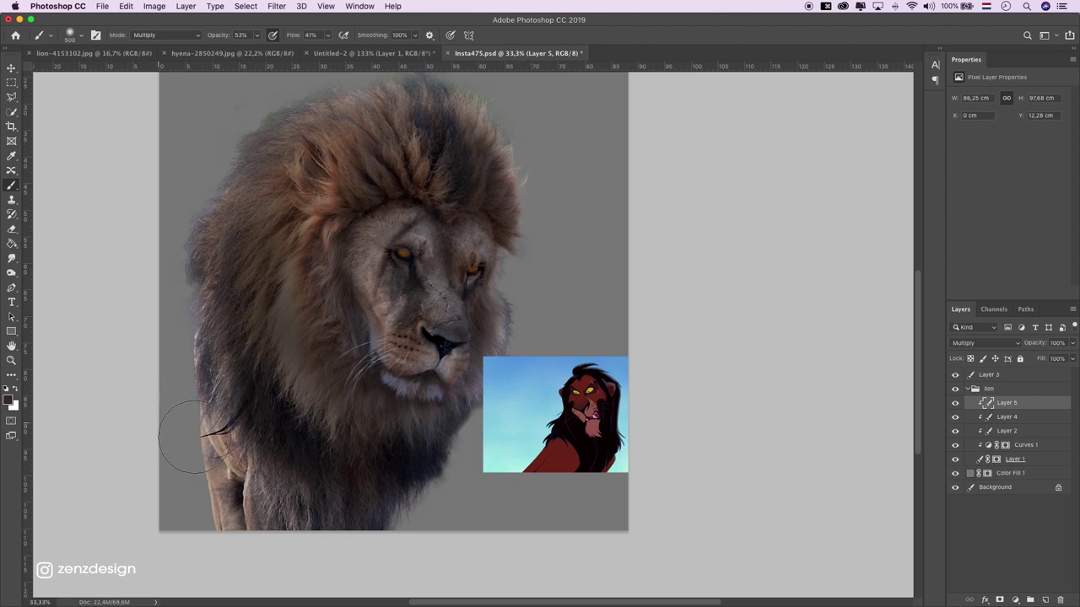
{"action": "left_click_drag", "start_coordinate": [177, 436], "coordinate": [248, 570]}
{"action": "left_click_drag", "start_coordinate": [260, 531], "coordinate": [295, 569]}
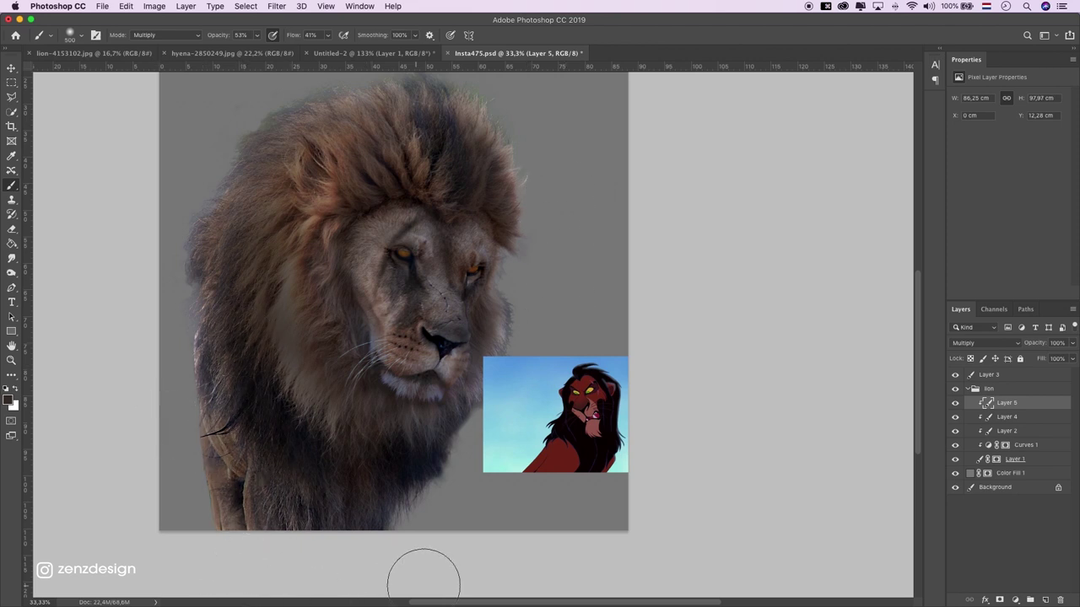
Step: Review the lion and undo the last few mane strokes
{"action": "scroll", "coordinate": [197, 507], "scroll_direction": "down", "scroll_amount": 1}
{"action": "scroll", "coordinate": [228, 497], "scroll_direction": "down", "scroll_amount": 2}
{"action": "scroll", "coordinate": [228, 498], "scroll_direction": "up", "scroll_amount": 4}
{"action": "scroll", "coordinate": [234, 482], "scroll_direction": "up", "scroll_amount": 2}
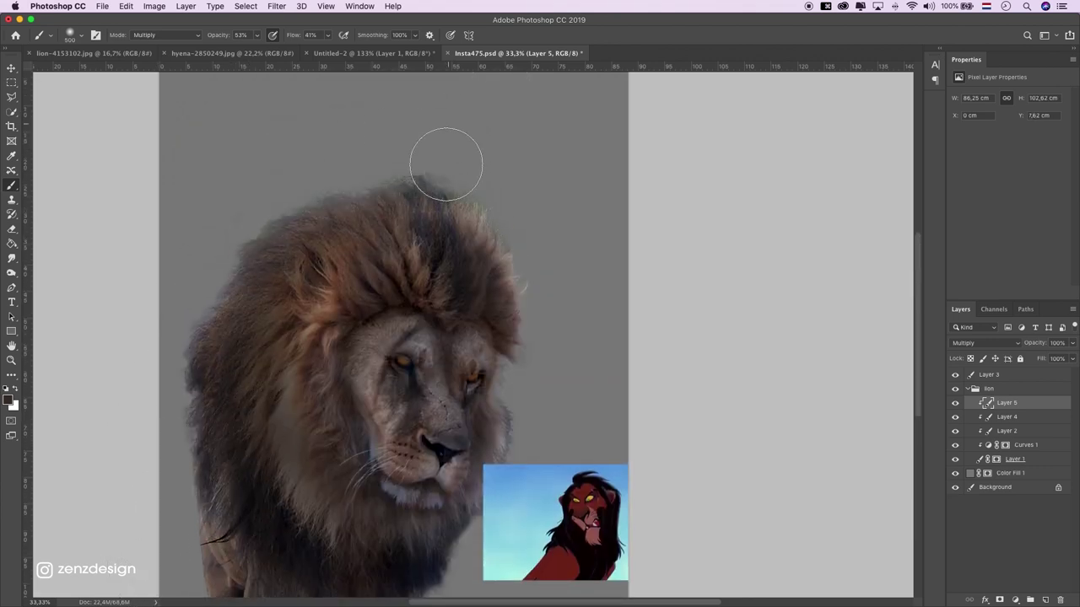
{"action": "scroll", "coordinate": [230, 289], "scroll_direction": "down", "scroll_amount": 2}
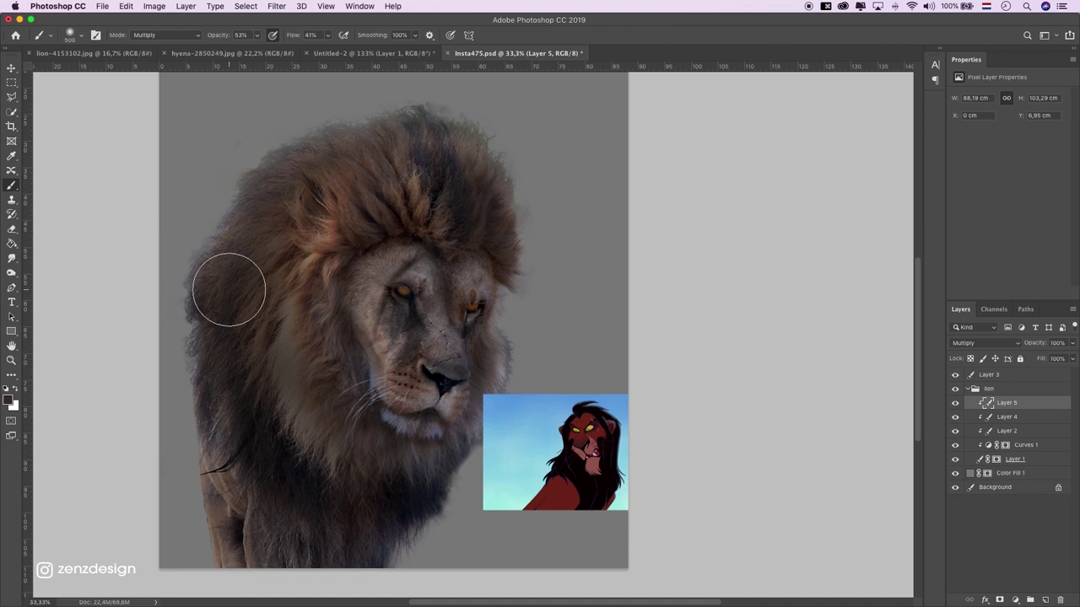
{"action": "scroll", "coordinate": [229, 289], "scroll_direction": "up", "scroll_amount": 2}
{"action": "key", "text": "super+z"}
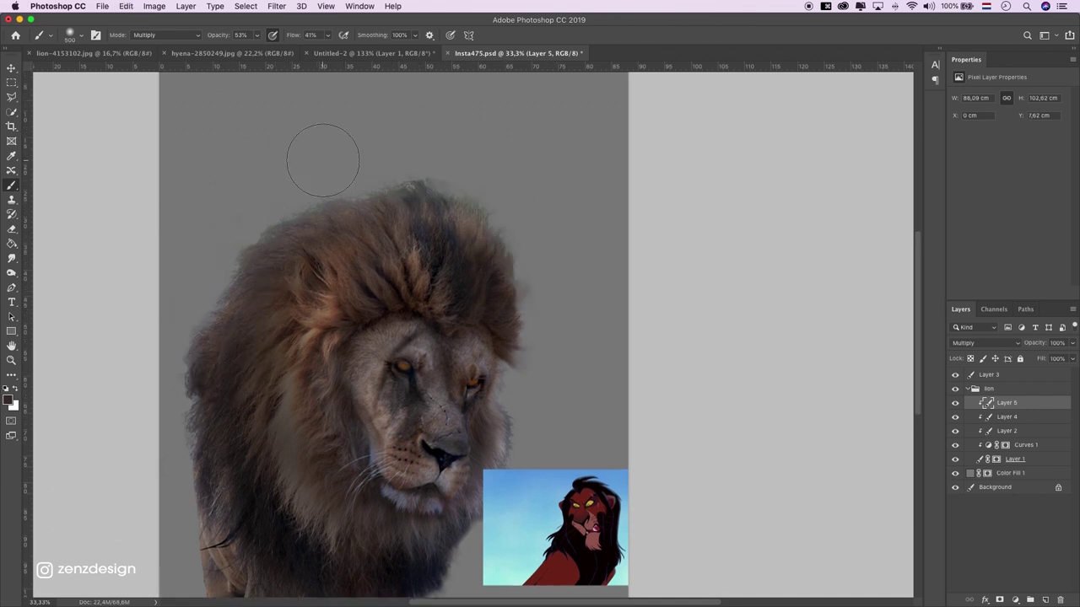
{"action": "key", "text": "super+z"}
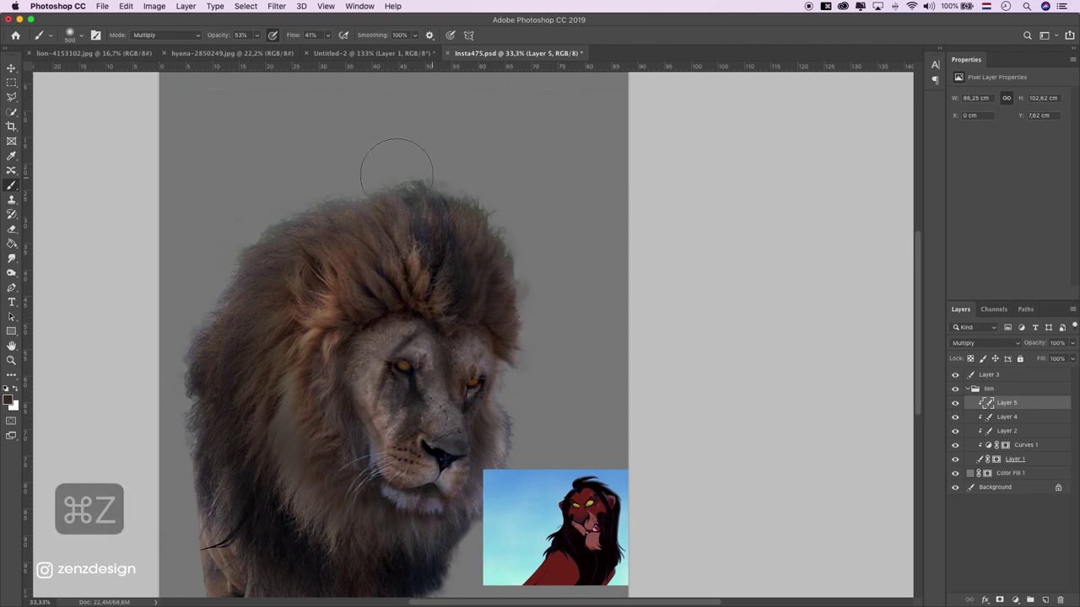
{"action": "scroll", "coordinate": [163, 478], "scroll_direction": "down", "scroll_amount": 3}
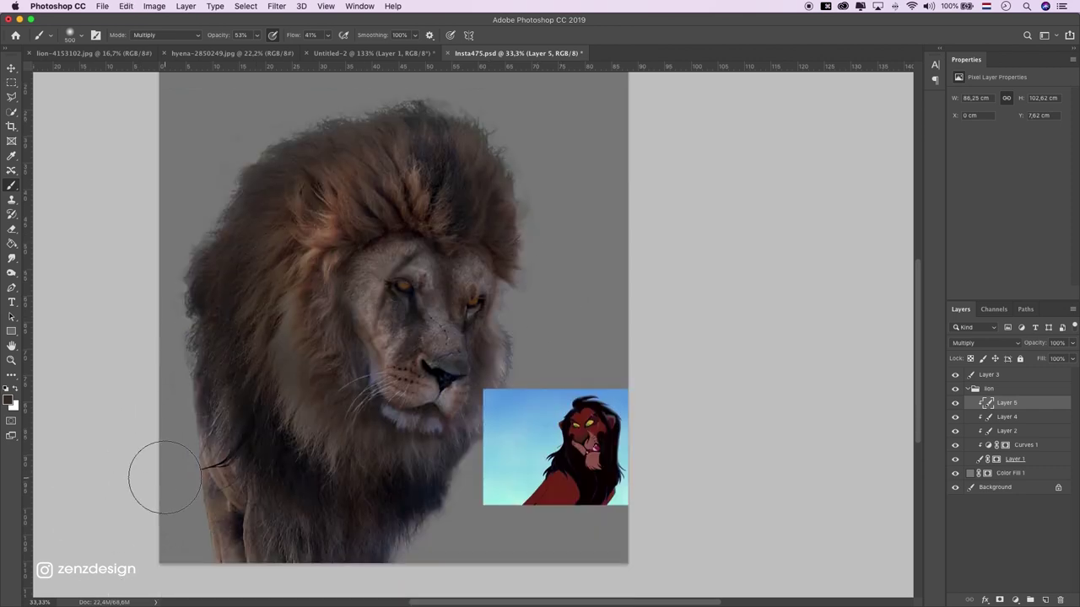
{"action": "key", "text": "super+z"}
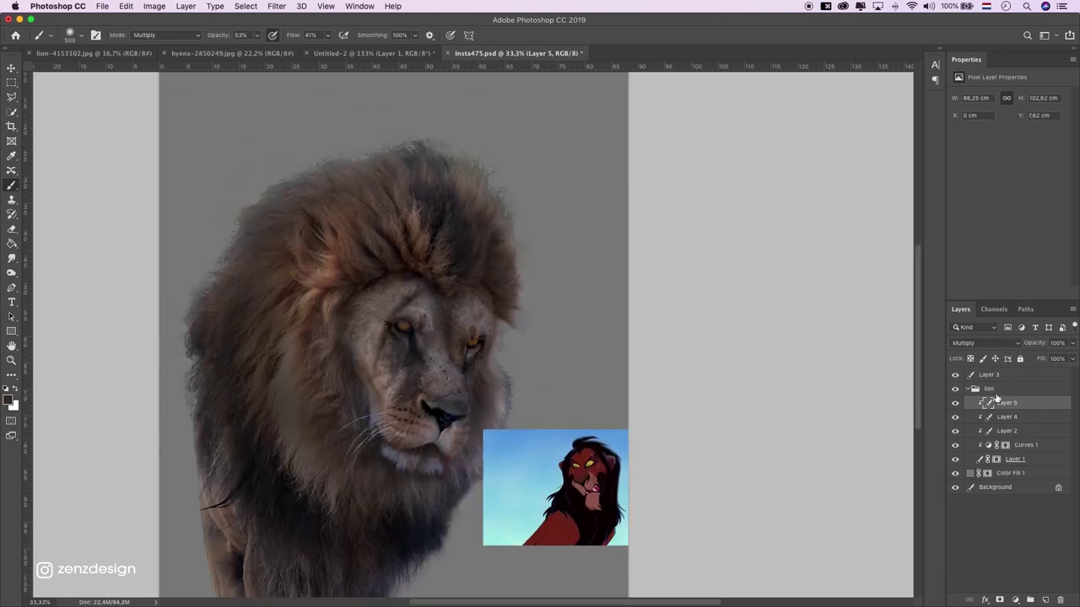
Step: Toggle layer visibility to compare the lion with and without the darkening and Curves 1
{"action": "left_click", "coordinate": [955, 405]}
{"action": "scroll", "coordinate": [555, 310], "scroll_direction": "down", "scroll_amount": 2}
{"action": "scroll", "coordinate": [322, 373], "scroll_direction": "down", "scroll_amount": 3}
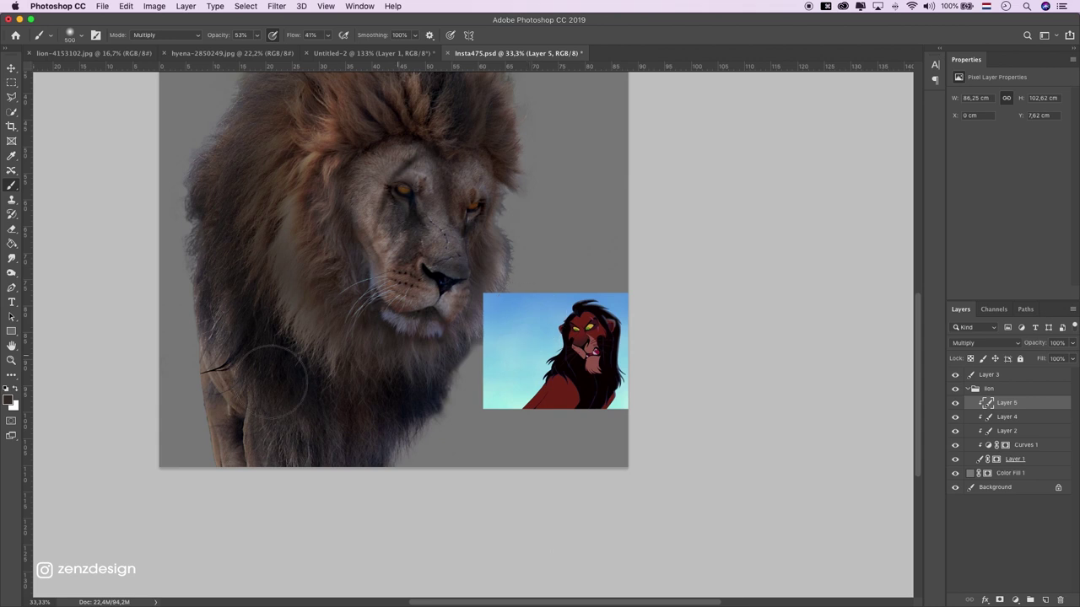
{"action": "scroll", "coordinate": [319, 373], "scroll_direction": "up", "scroll_amount": 1}
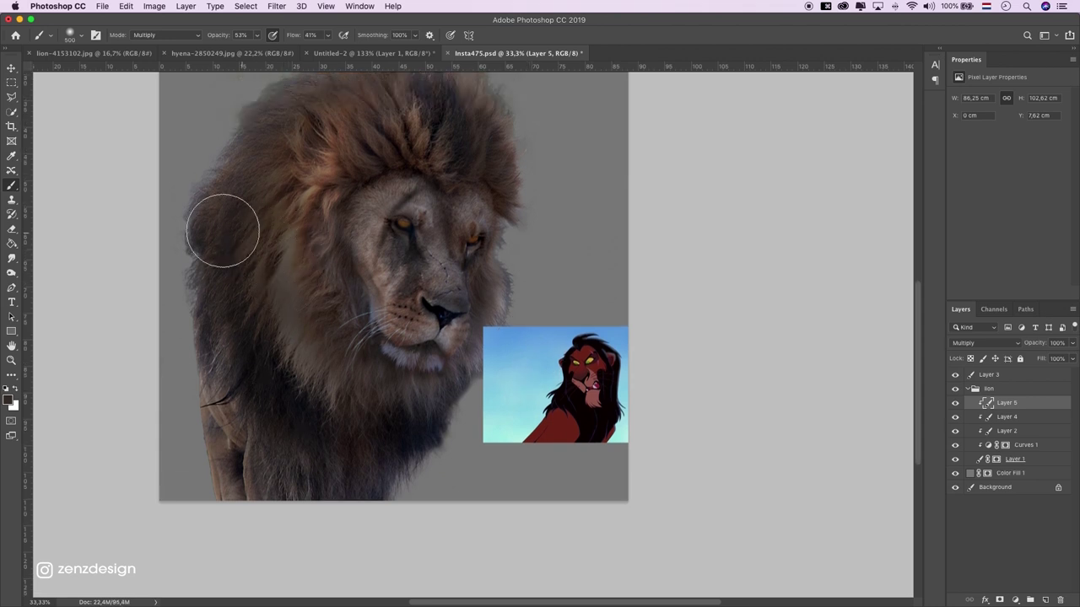
{"action": "left_click", "coordinate": [968, 445]}
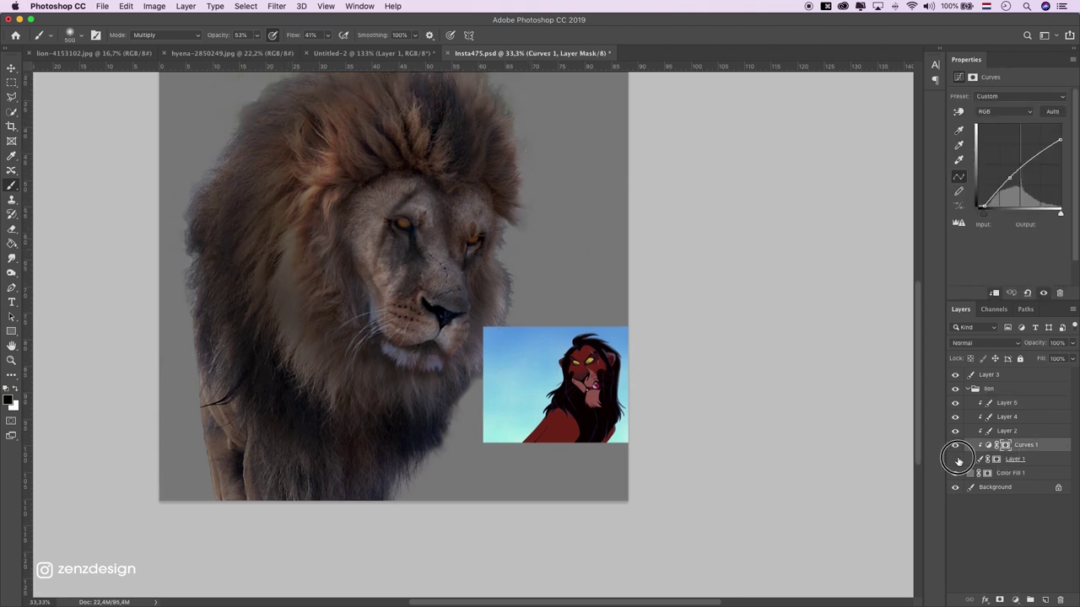
Step: Add a Color Balance adjustment layer above the lion's Layer 1
{"action": "left_click", "coordinate": [1023, 461]}
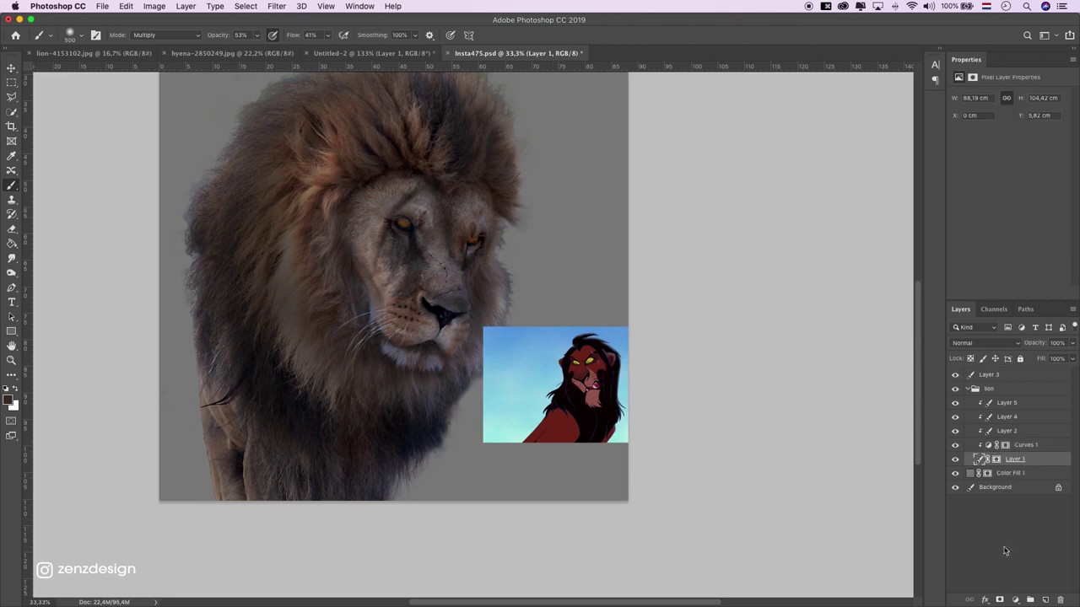
{"action": "left_click", "coordinate": [1016, 600]}
{"action": "left_click", "coordinate": [1016, 451]}
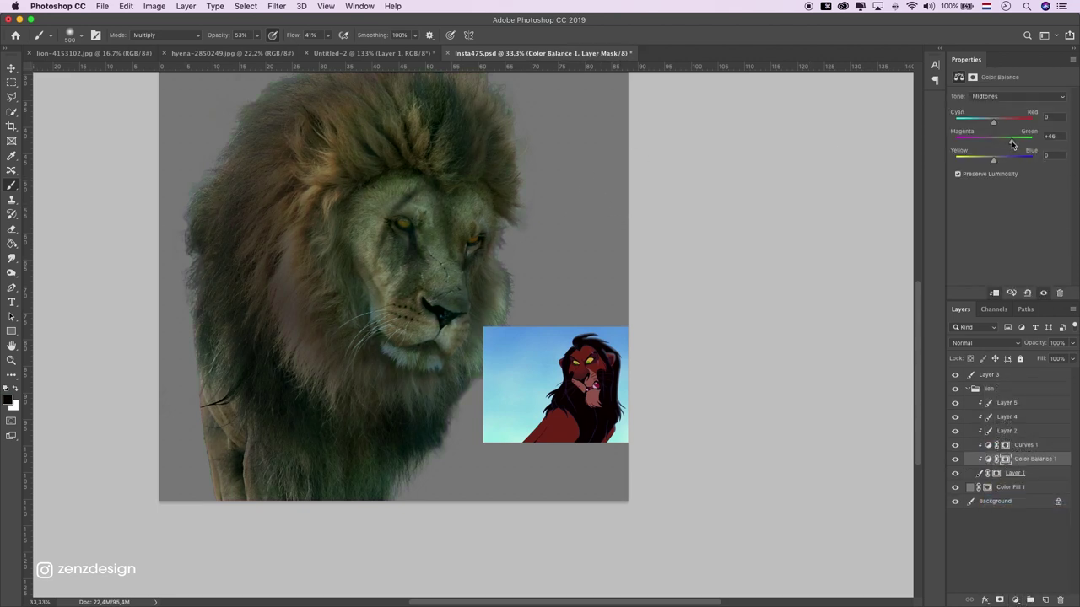
{"action": "key", "text": "ctrl+z"}
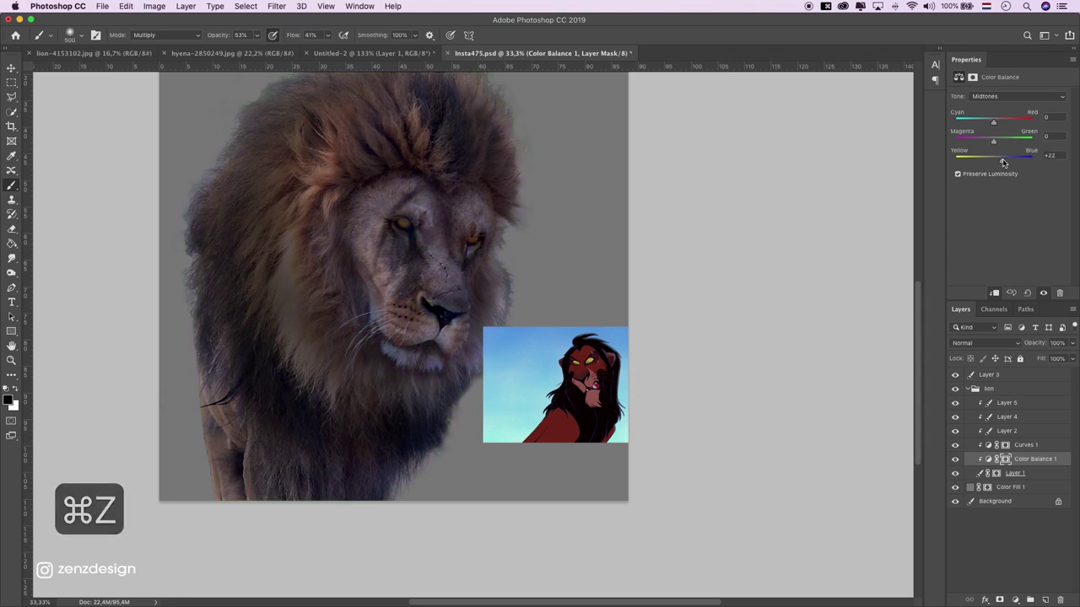
{"action": "key", "text": "ctrl+z"}
Step: Shift the midtones toward red, undoing trial red shifts in highlights and shadows
{"action": "left_click_drag", "start_coordinate": [998, 122], "coordinate": [995, 123]}
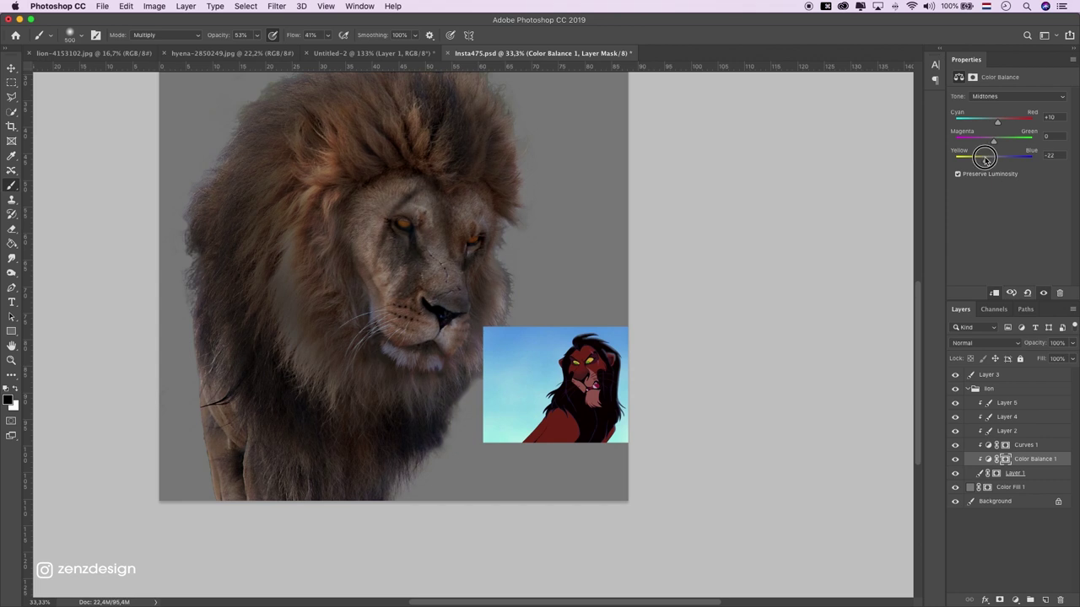
{"action": "key", "text": "ctrl+z"}
{"action": "left_click_drag", "start_coordinate": [996, 122], "coordinate": [998, 123]}
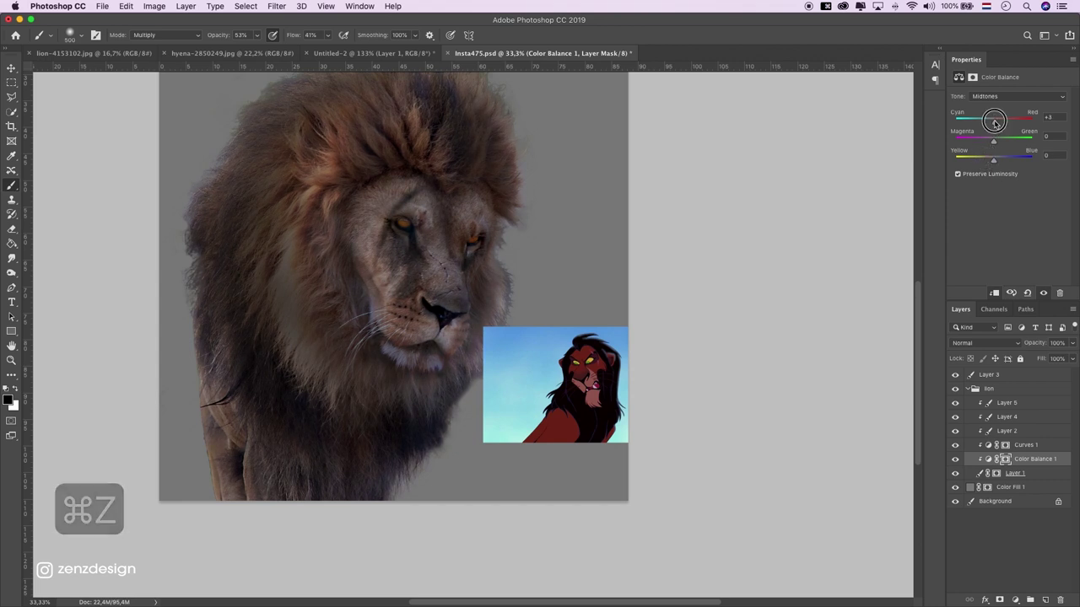
{"action": "left_click", "coordinate": [989, 99]}
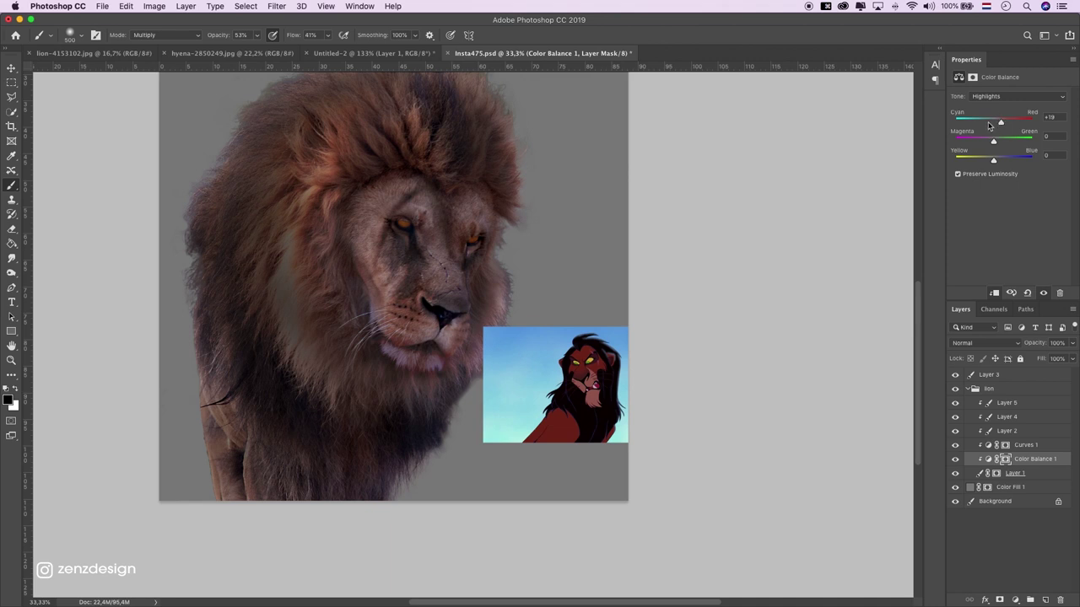
{"action": "key", "text": "ctrl+z"}
{"action": "key", "text": "ctrl+z"}
{"action": "left_click", "coordinate": [1001, 96]}
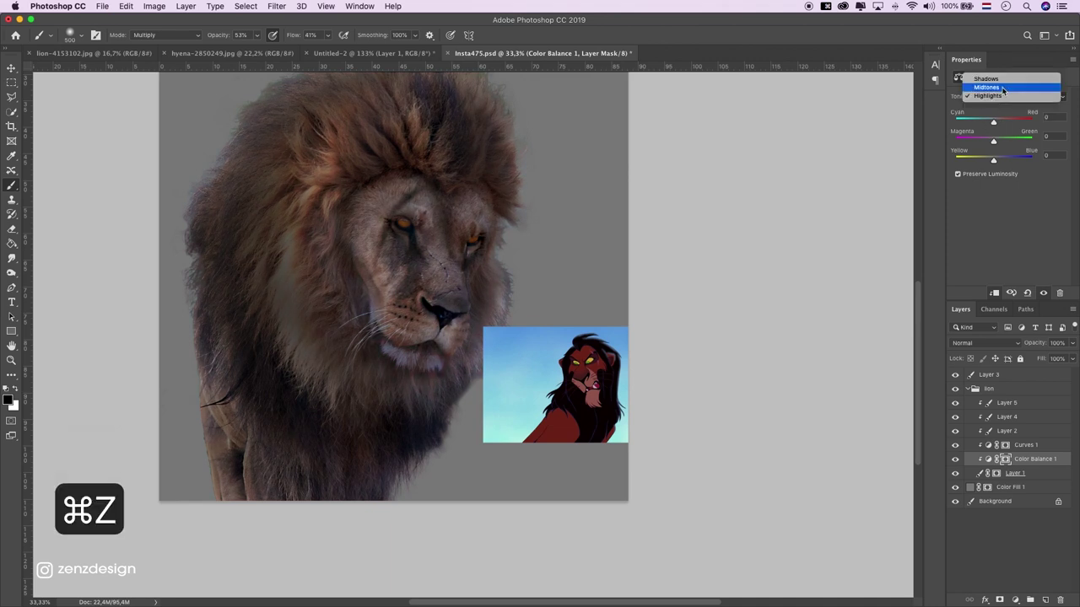
{"action": "left_click", "coordinate": [995, 79]}
{"action": "key", "text": "ctrl+z"}
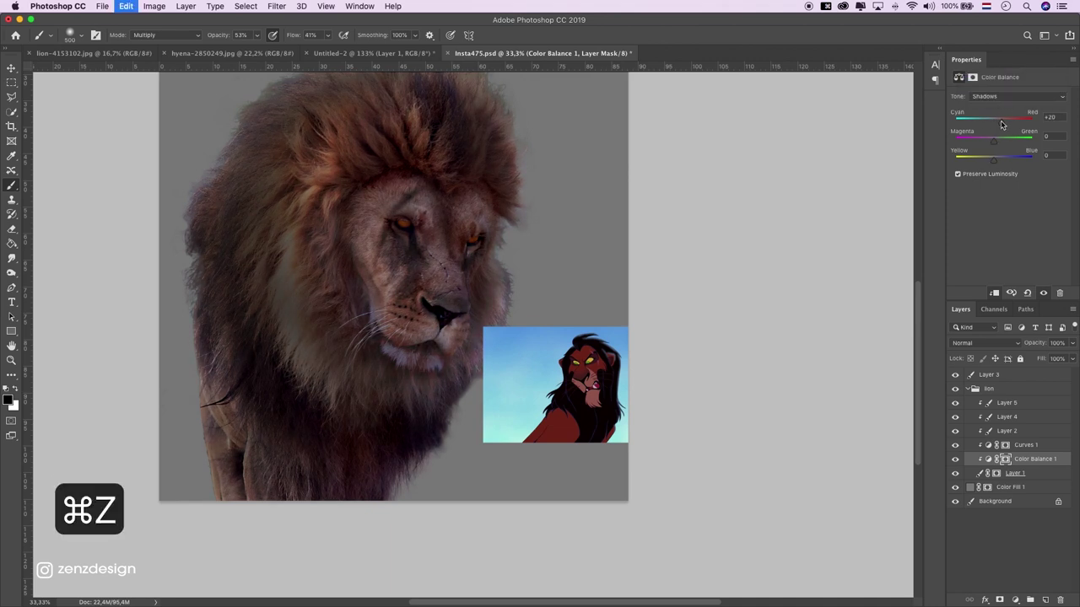
{"action": "scroll", "coordinate": [481, 304], "scroll_direction": "up", "scroll_amount": 3}
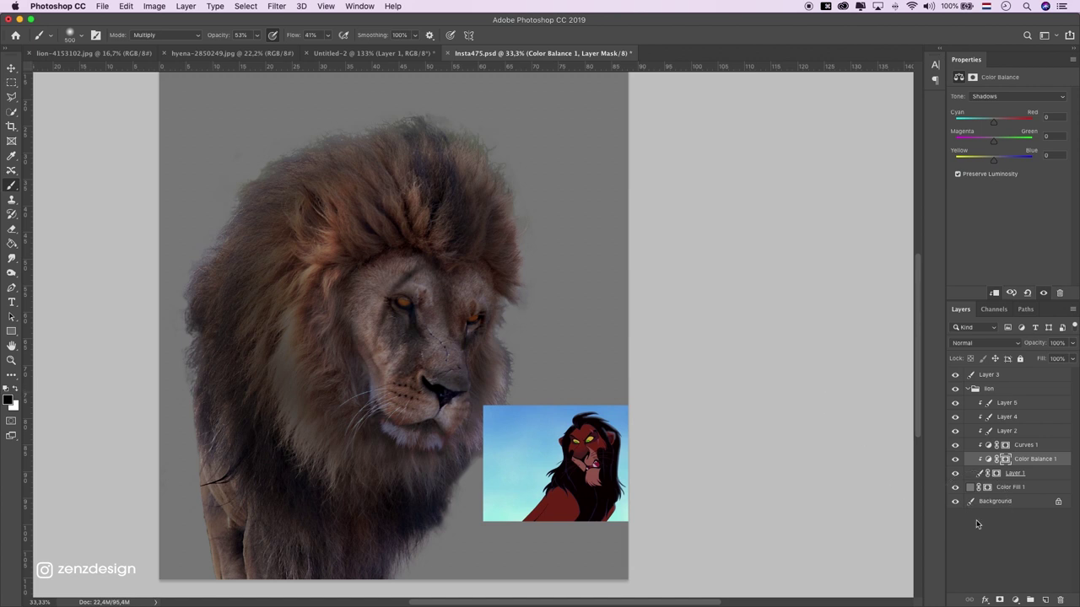
{"action": "left_click", "coordinate": [955, 473]}
Step: Select Layer 1 with the Smudge Tool and browse the brush presets
{"action": "left_click", "coordinate": [983, 477]}
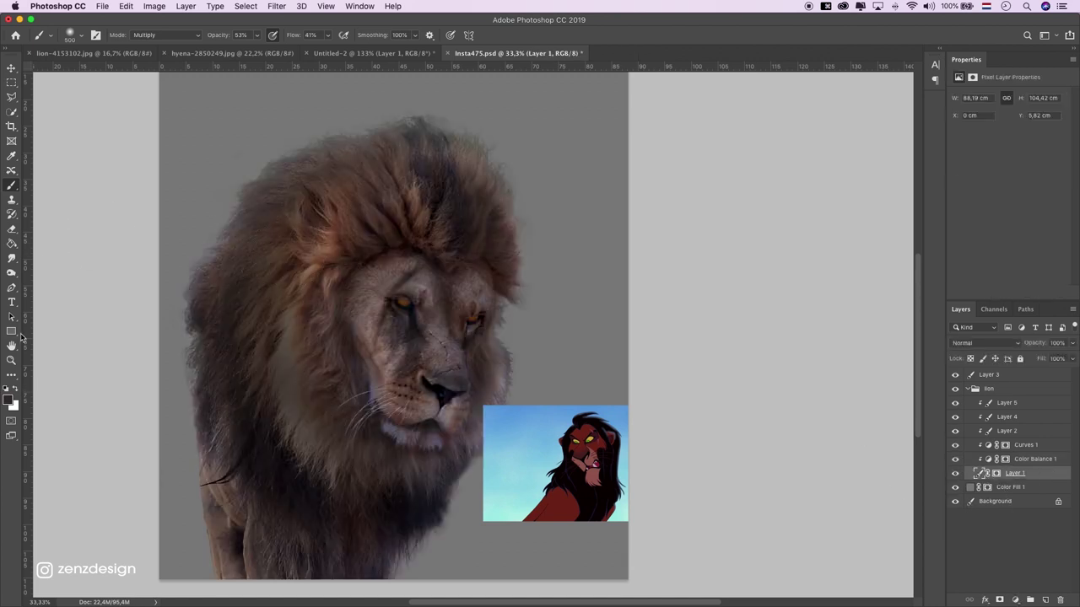
{"action": "right_click", "coordinate": [6, 259]}
{"action": "left_click", "coordinate": [50, 279]}
{"action": "left_click", "coordinate": [71, 34]}
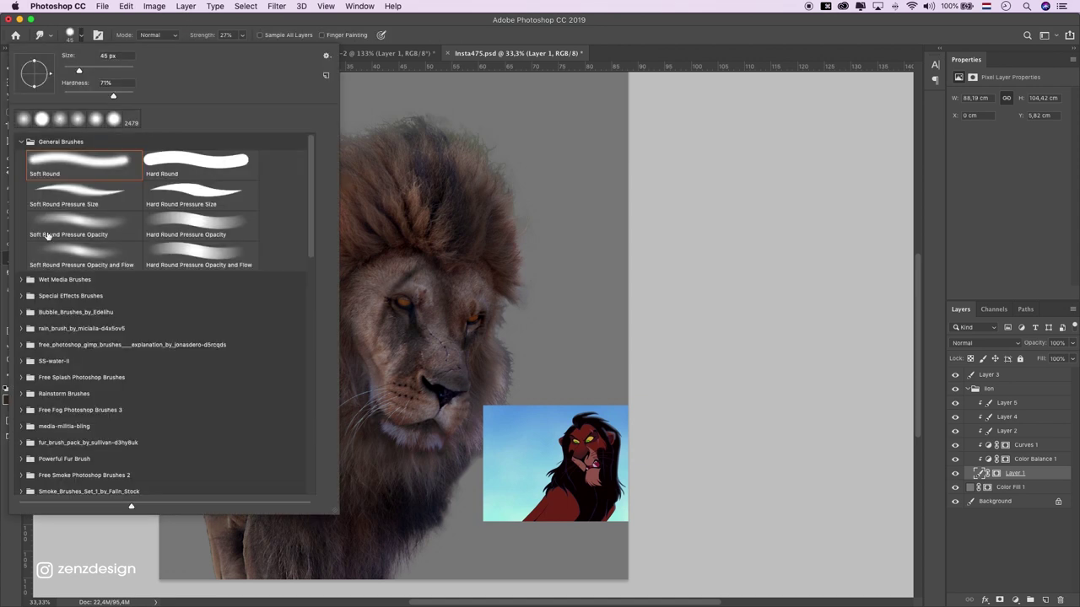
{"action": "left_click", "coordinate": [23, 144]}
{"action": "scroll", "coordinate": [53, 311], "scroll_direction": "down", "scroll_amount": 3}
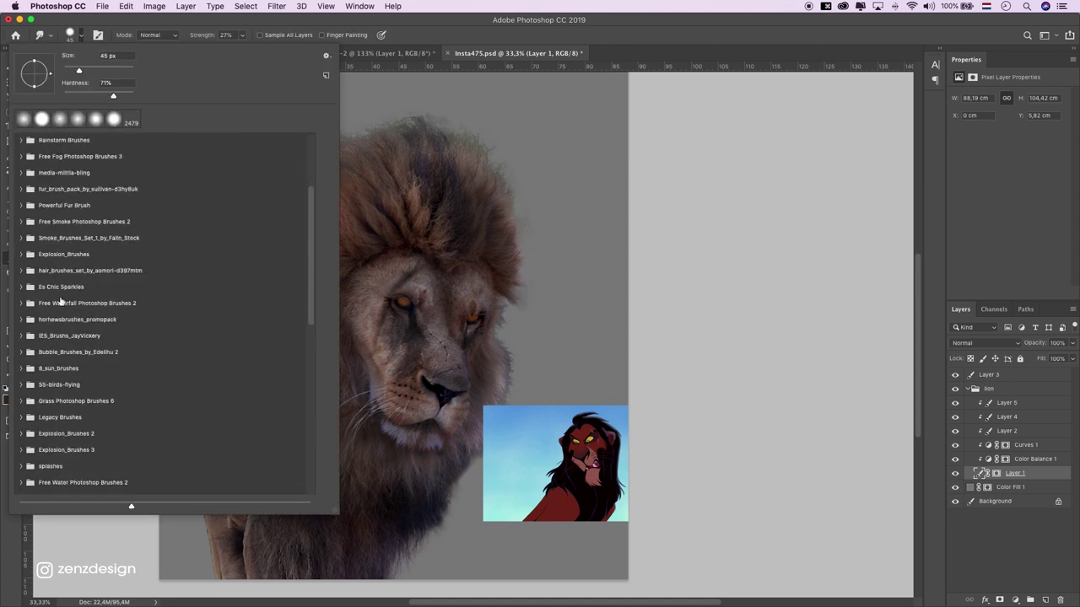
{"action": "scroll", "coordinate": [61, 300], "scroll_direction": "down", "scroll_amount": 2}
{"action": "scroll", "coordinate": [60, 302], "scroll_direction": "up", "scroll_amount": 2}
{"action": "scroll", "coordinate": [31, 269], "scroll_direction": "up", "scroll_amount": 2}
{"action": "scroll", "coordinate": [28, 268], "scroll_direction": "up", "scroll_amount": 2}
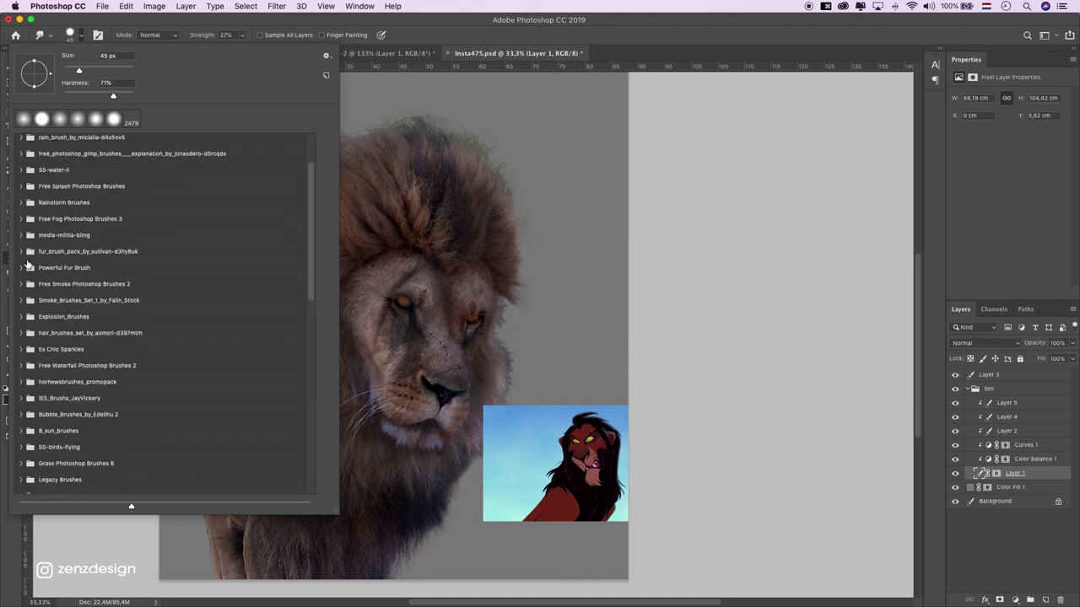
{"action": "scroll", "coordinate": [29, 248], "scroll_direction": "up", "scroll_amount": 4}
Step: Choose the 124 px Hair brush from the free photoshop gimp brushes folder
{"action": "left_click", "coordinate": [21, 223]}
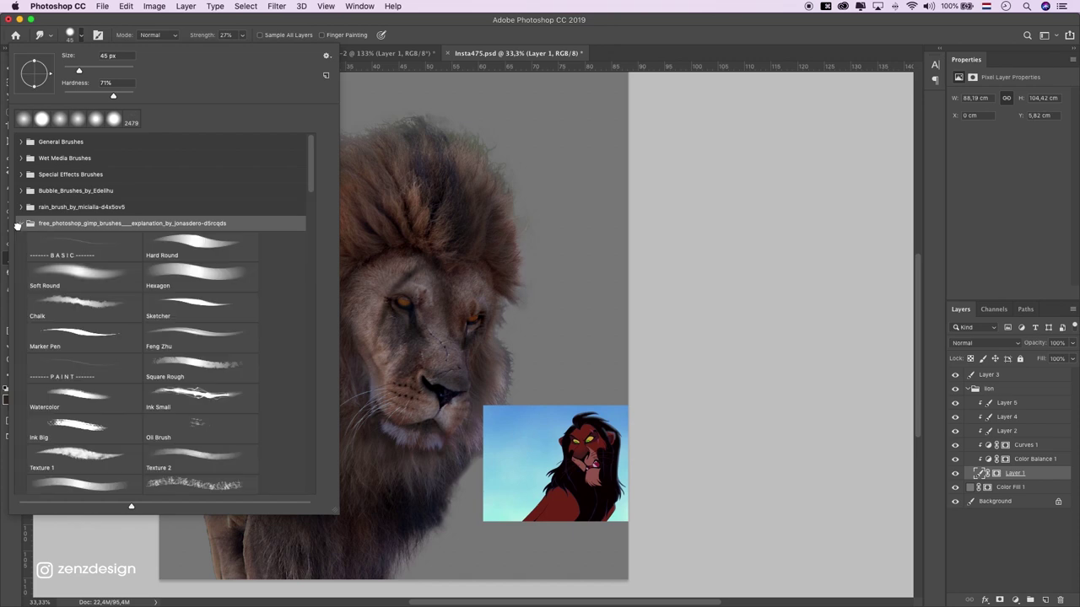
{"action": "scroll", "coordinate": [84, 341], "scroll_direction": "down", "scroll_amount": 2}
{"action": "scroll", "coordinate": [84, 341], "scroll_direction": "down", "scroll_amount": 5}
{"action": "scroll", "coordinate": [85, 341], "scroll_direction": "down", "scroll_amount": 2}
{"action": "scroll", "coordinate": [85, 340], "scroll_direction": "down", "scroll_amount": 2}
{"action": "scroll", "coordinate": [84, 341], "scroll_direction": "down", "scroll_amount": 2}
{"action": "scroll", "coordinate": [84, 340], "scroll_direction": "down", "scroll_amount": 2}
{"action": "scroll", "coordinate": [84, 340], "scroll_direction": "down", "scroll_amount": 4}
{"action": "scroll", "coordinate": [84, 340], "scroll_direction": "down", "scroll_amount": 4}
{"action": "scroll", "coordinate": [83, 340], "scroll_direction": "down", "scroll_amount": 2}
{"action": "scroll", "coordinate": [84, 339], "scroll_direction": "down", "scroll_amount": 2}
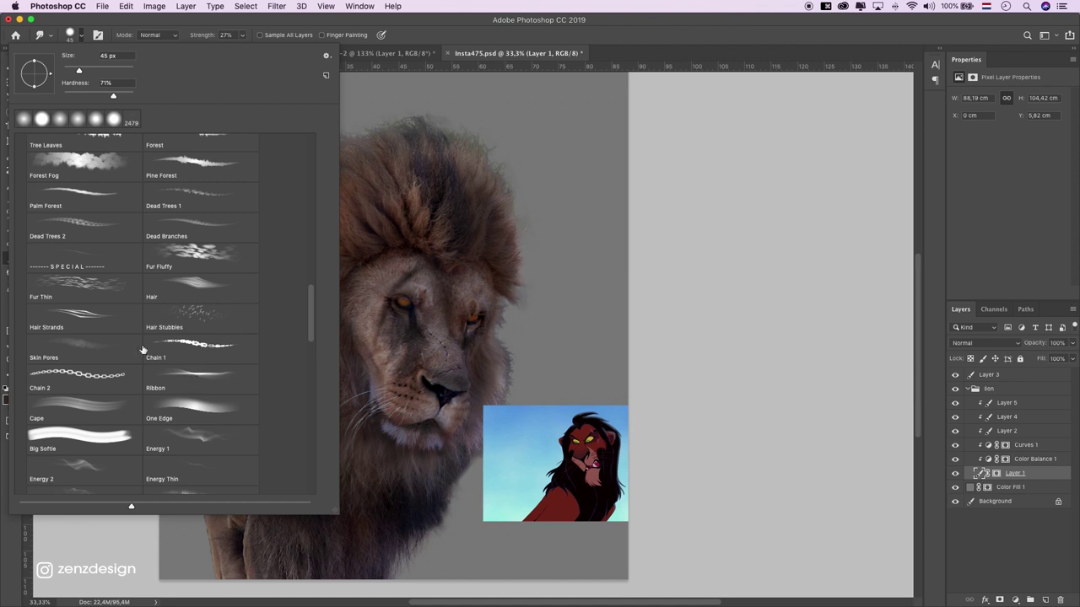
{"action": "left_click", "coordinate": [121, 305]}
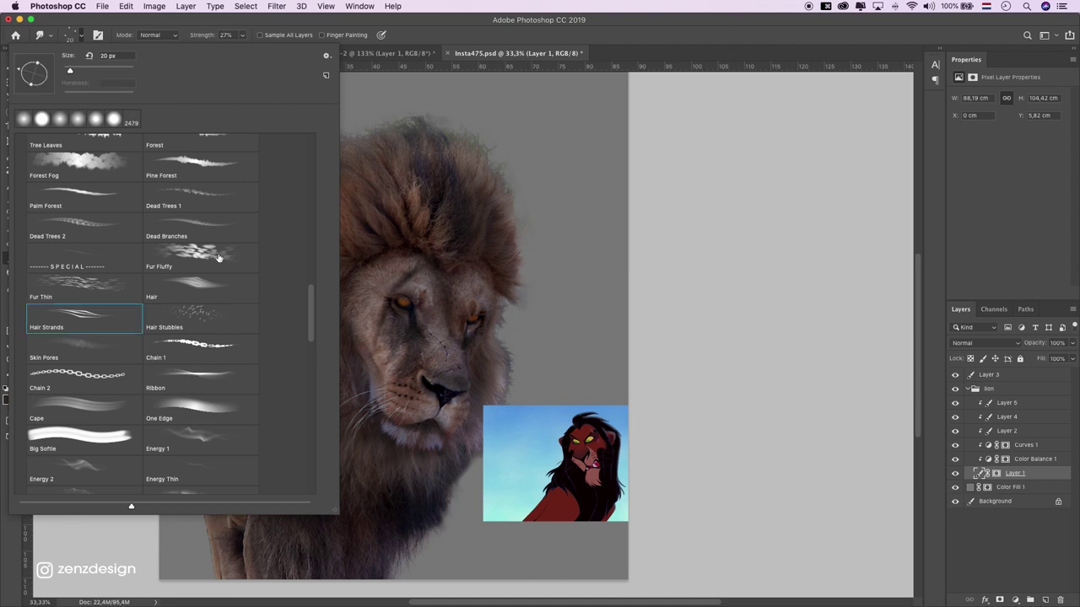
{"action": "left_click", "coordinate": [211, 281]}
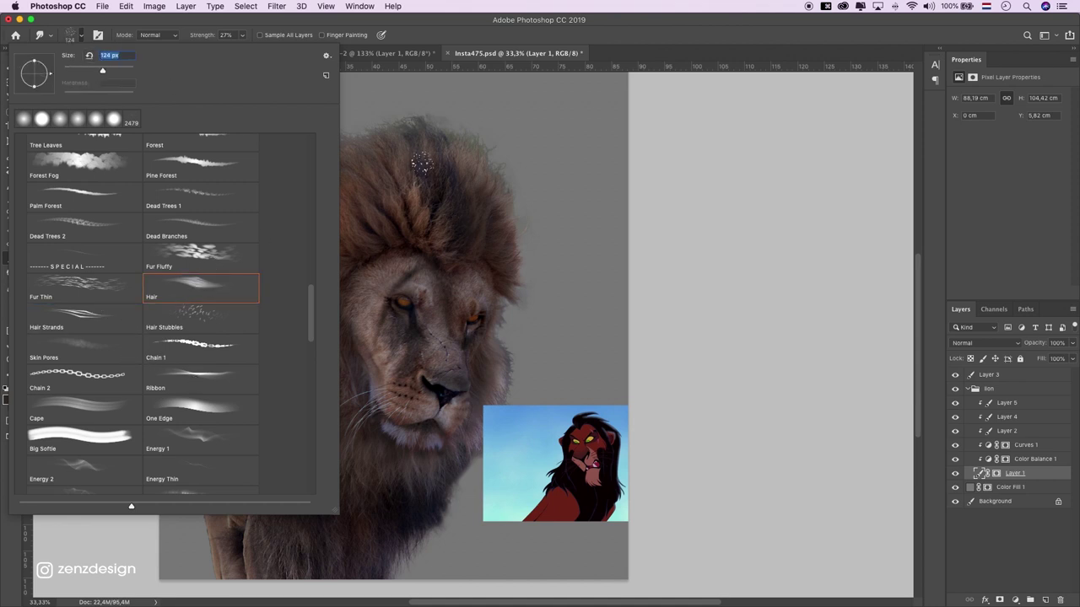
{"action": "key", "text": "Return"}
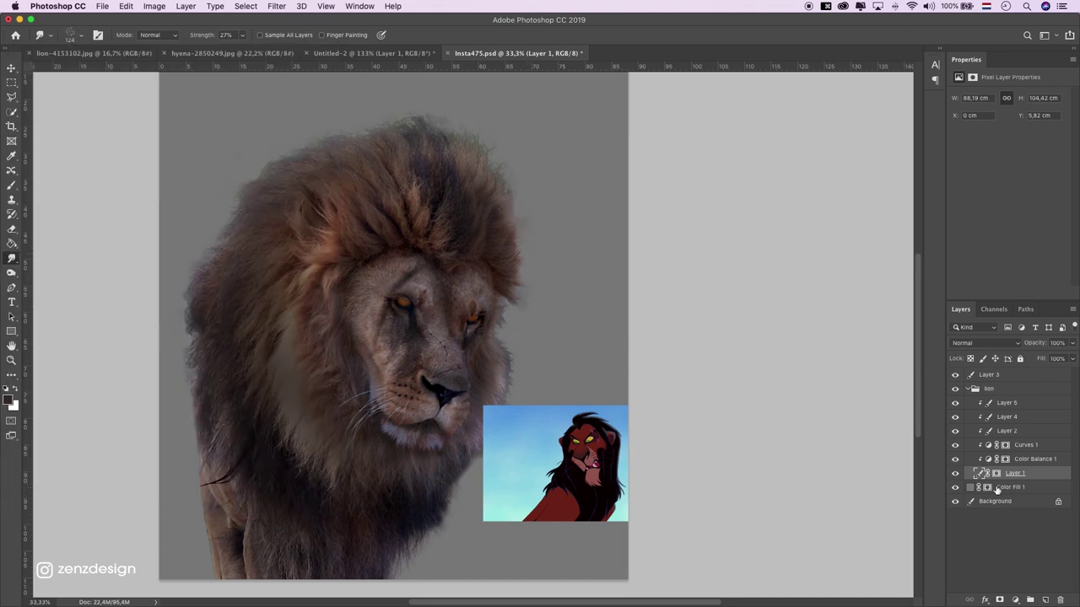
Step: On Layer 1's mask, raise smudge strength to 79% and undo a stroke
{"action": "left_click", "coordinate": [996, 474]}
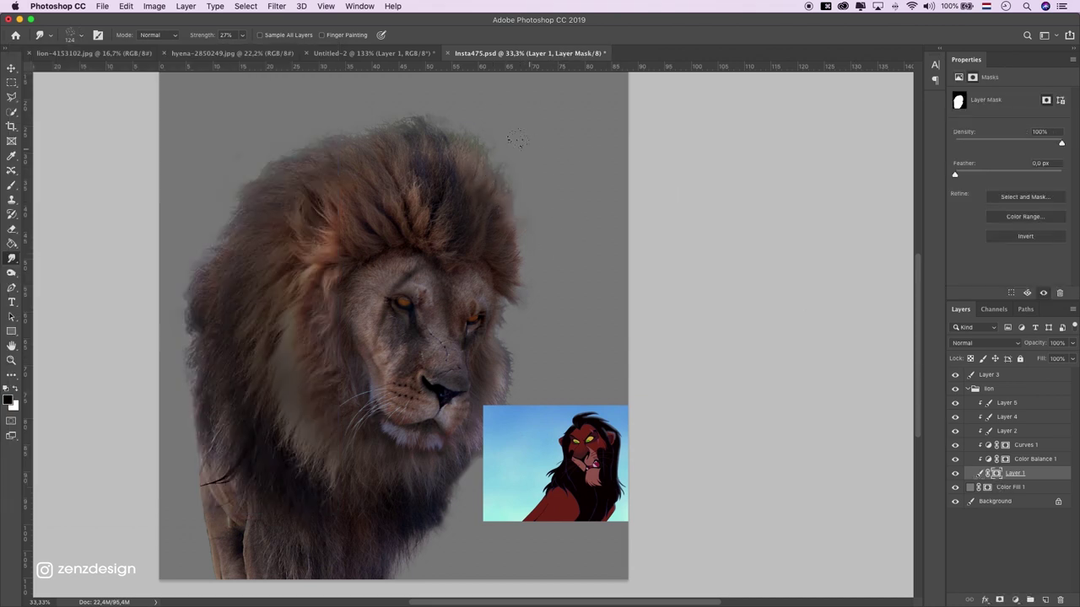
{"action": "left_click_drag", "start_coordinate": [243, 36], "coordinate": [278, 52]}
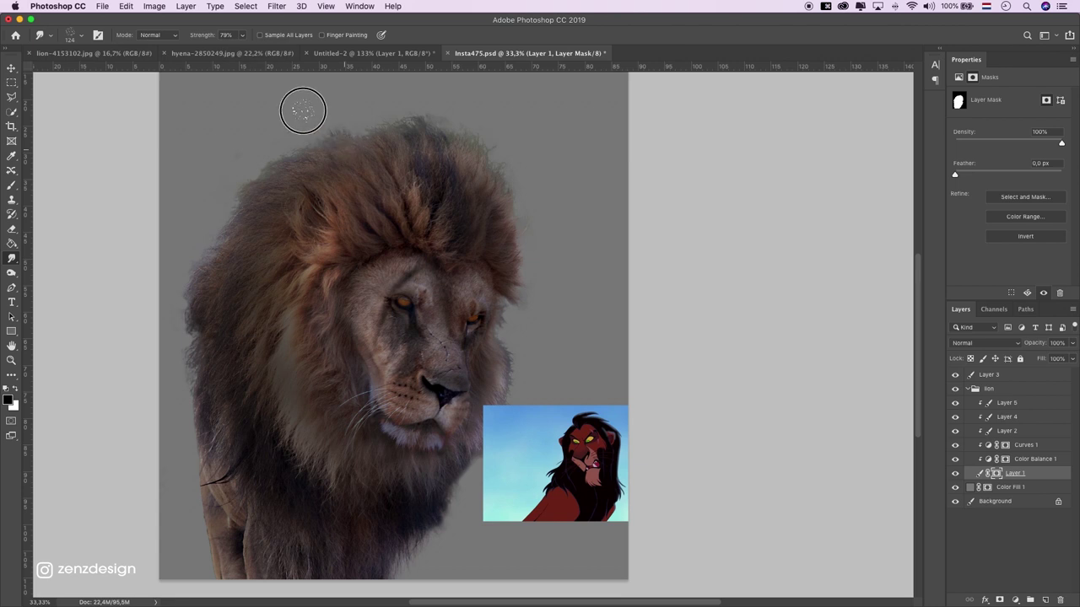
{"action": "key", "text": "super+z"}
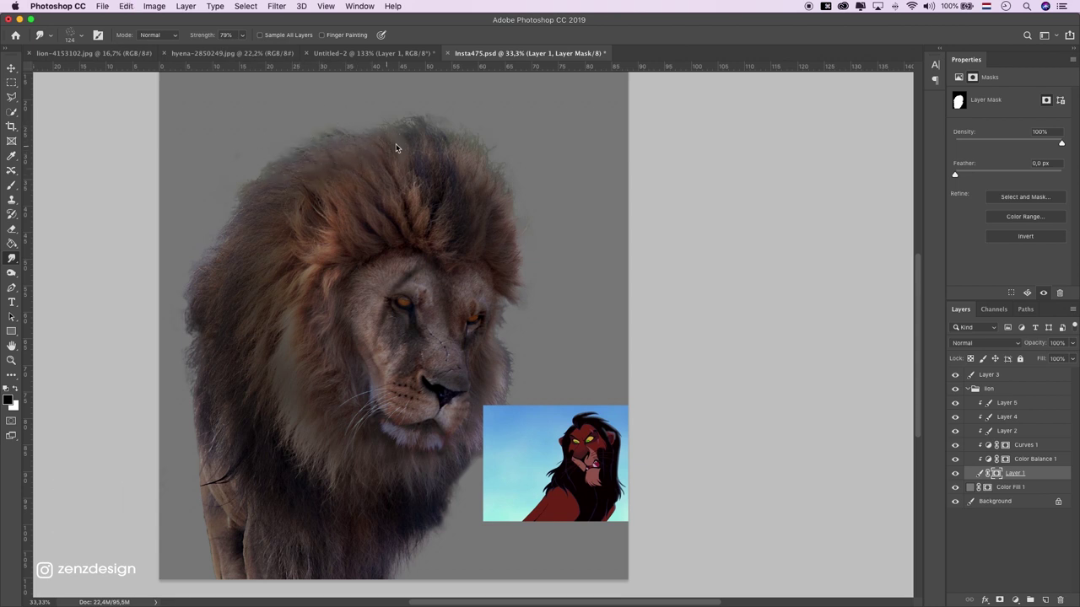
Step: Change the Color Fill 1 background to a lighter #d5d5d5 grey
{"action": "double_click", "coordinate": [969, 488]}
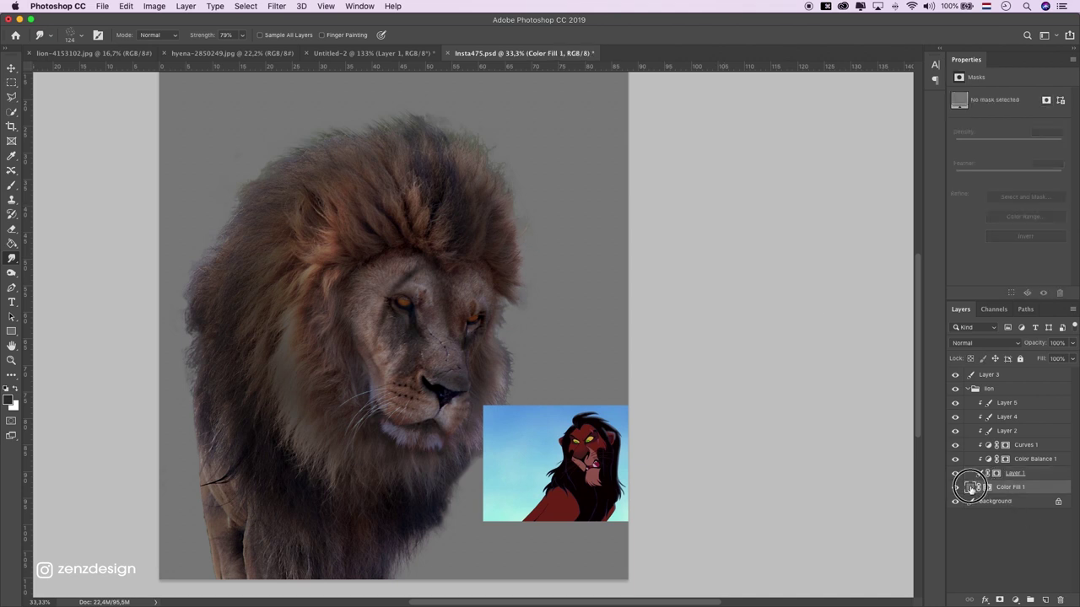
{"action": "left_click_drag", "start_coordinate": [646, 137], "coordinate": [626, 139]}
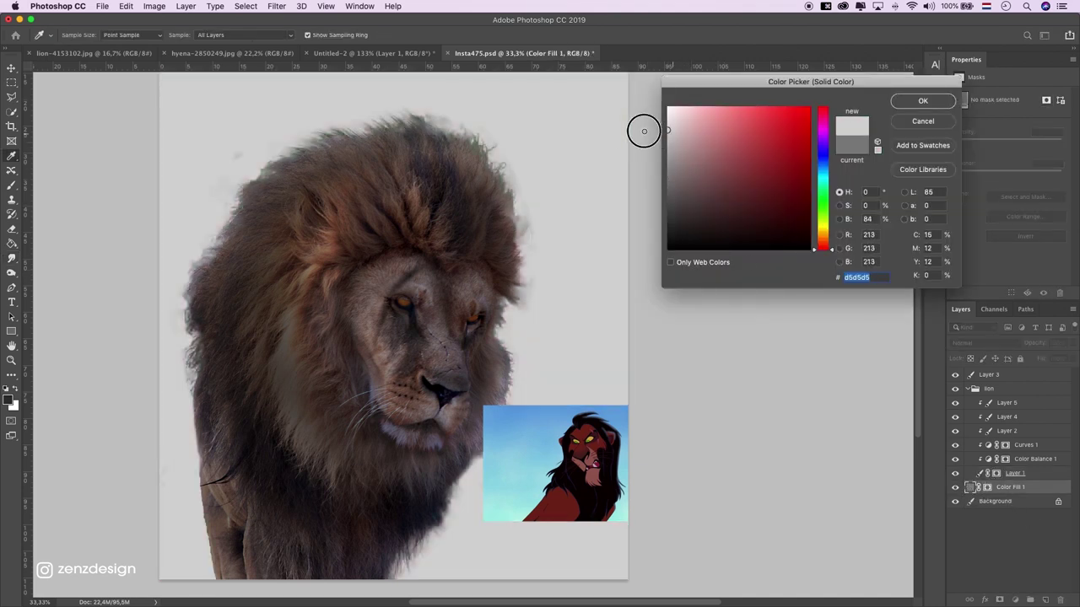
{"action": "key", "text": "Return"}
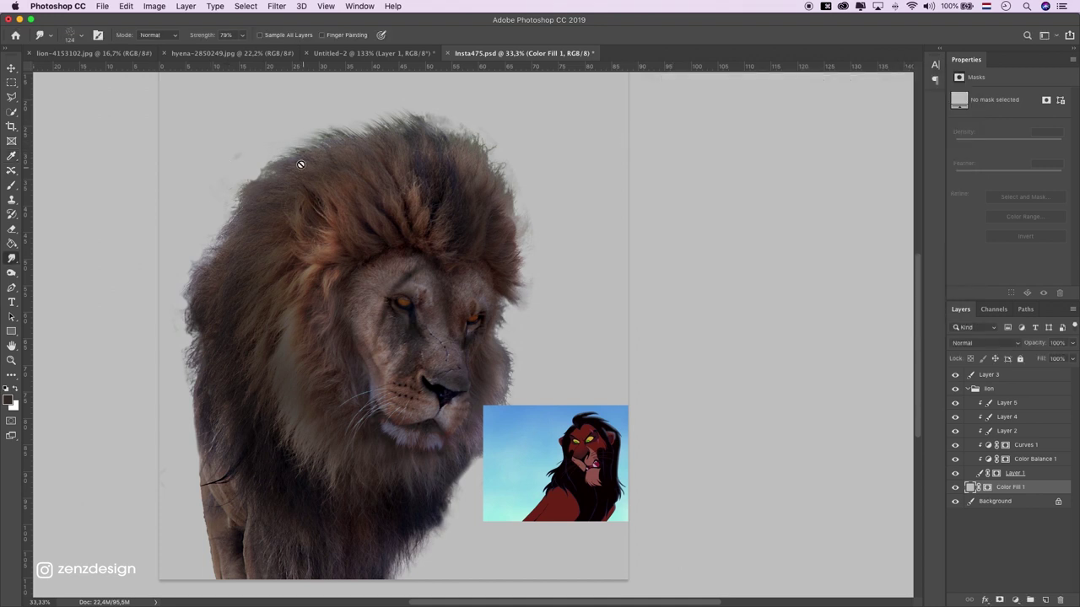
Step: At 63% strength, smudge the mane's left edge on Layer 1's mask into hair strands
{"action": "left_click", "coordinate": [997, 474]}
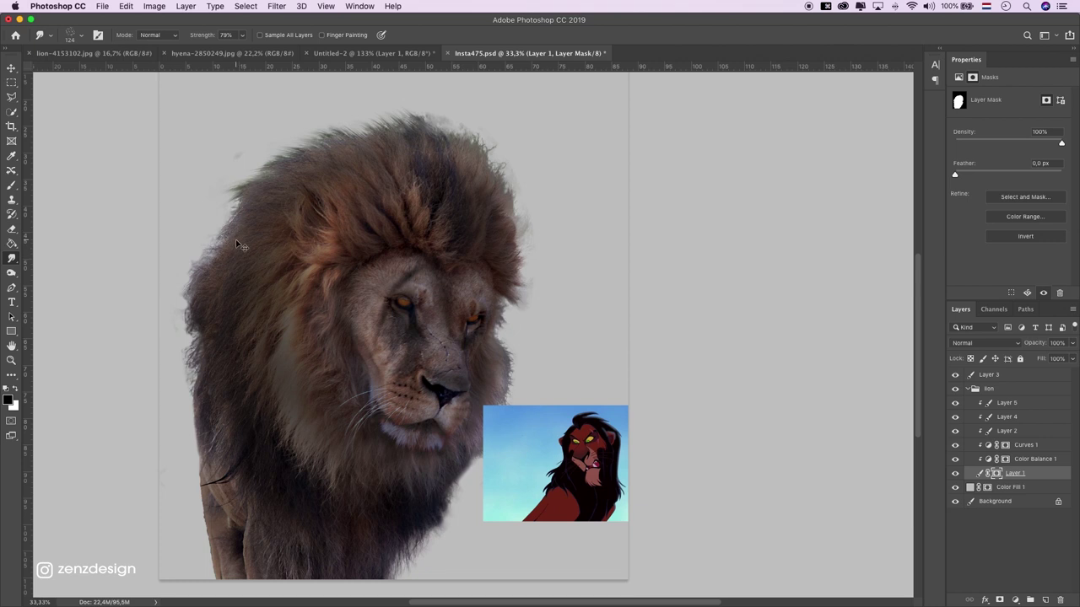
{"action": "key", "text": "super+z"}
{"action": "key", "text": "super+z"}
{"action": "left_click_drag", "start_coordinate": [242, 35], "coordinate": [234, 43]}
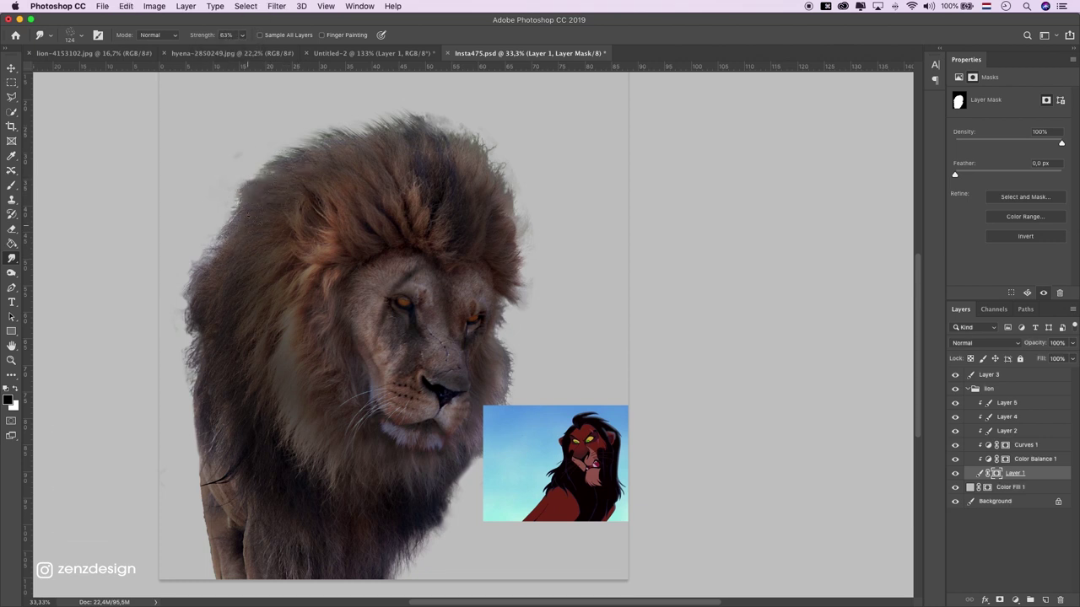
{"action": "left_click_drag", "start_coordinate": [207, 239], "coordinate": [173, 308]}
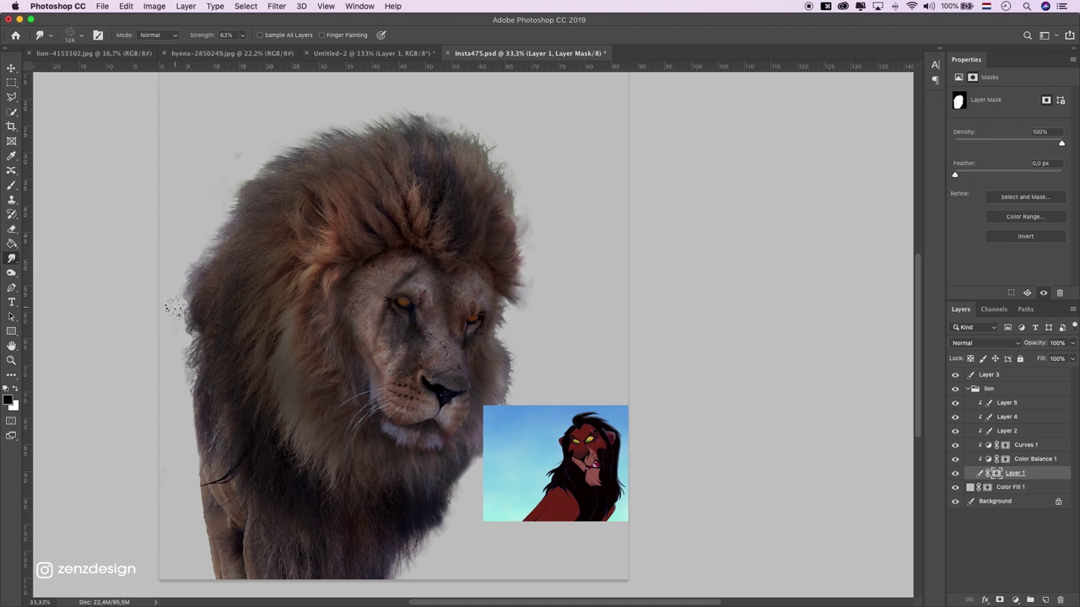
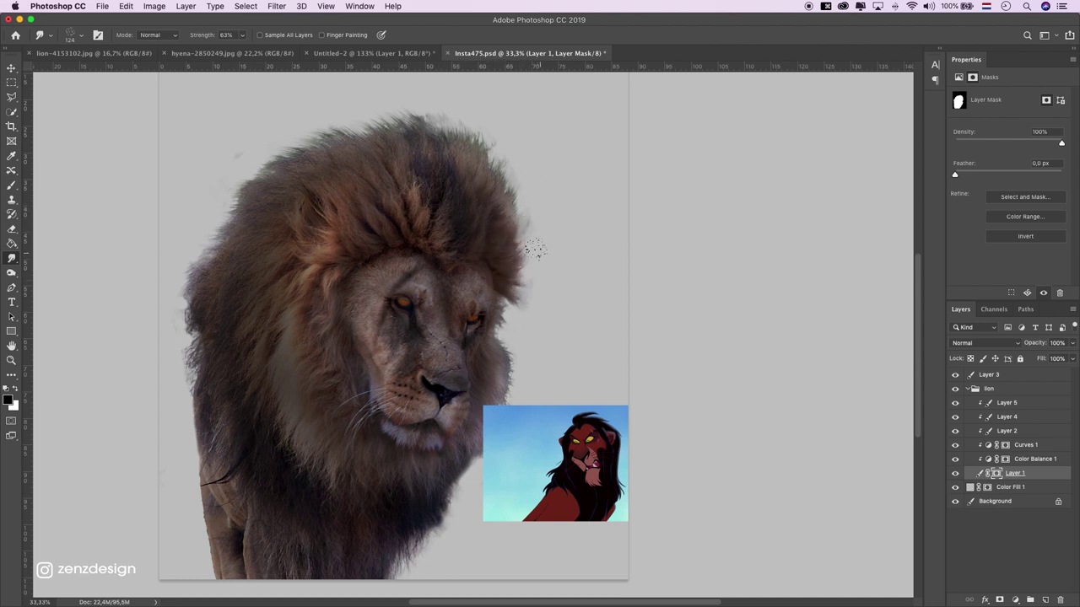
Step: Shrink the smudge brush and smudge hair wisps out from the right and left mane edges
{"action": "key", "text": "bracketright"}
{"action": "key", "text": "bracketright"}
{"action": "key", "text": "bracketright"}
{"action": "key", "text": "bracketleft"}
{"action": "key", "text": "bracketleft"}
{"action": "key", "text": "bracketleft"}
{"action": "key", "text": "bracketleft"}
{"action": "key", "text": "super+z"}
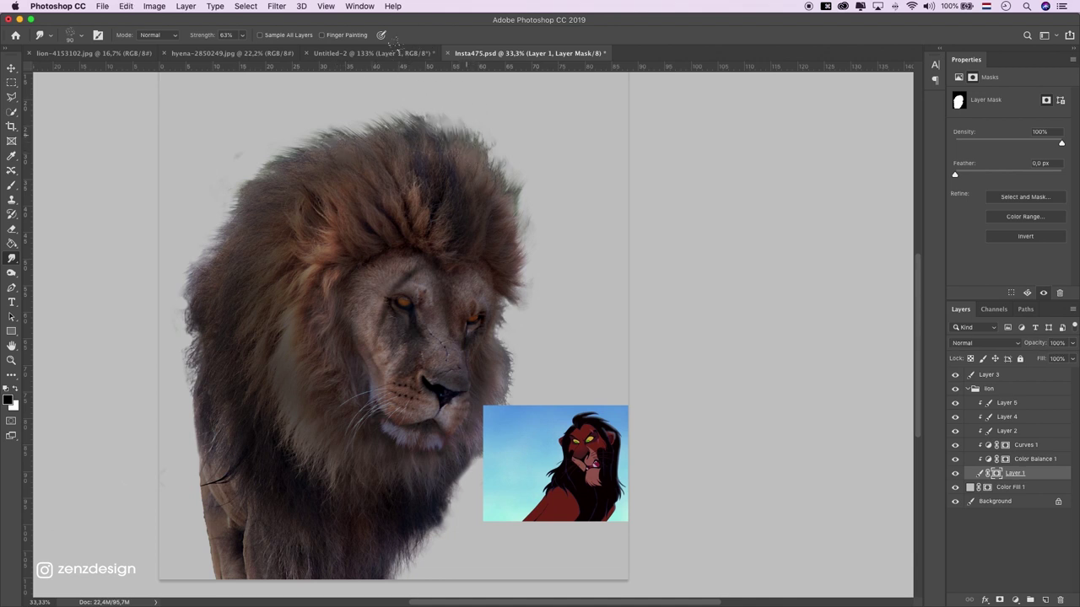
{"action": "left_click_drag", "start_coordinate": [518, 269], "coordinate": [520, 295]}
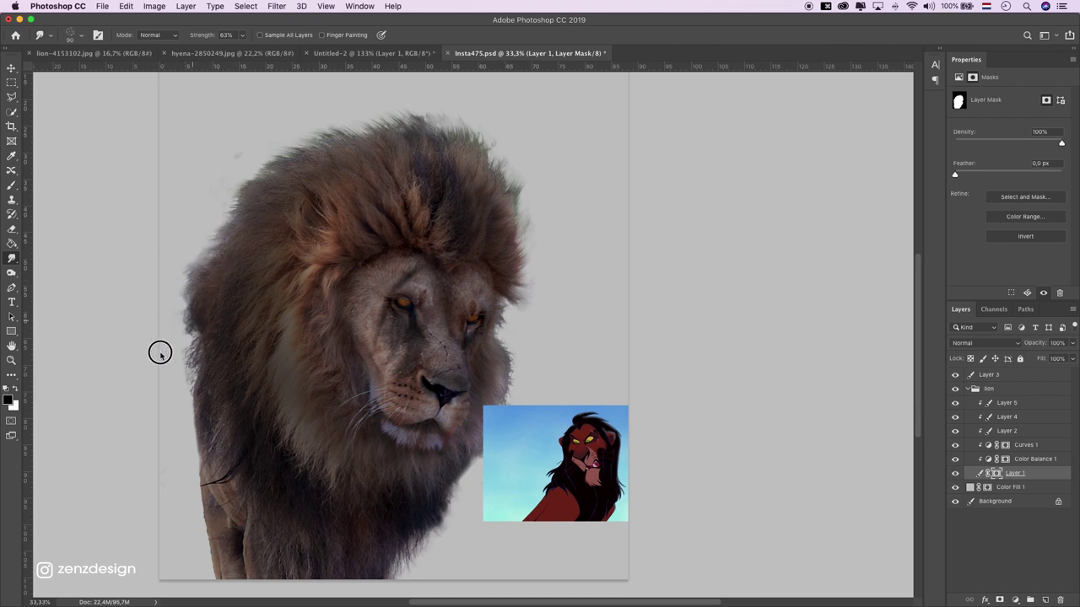
{"action": "scroll", "coordinate": [205, 372], "scroll_direction": "down", "scroll_amount": 3}
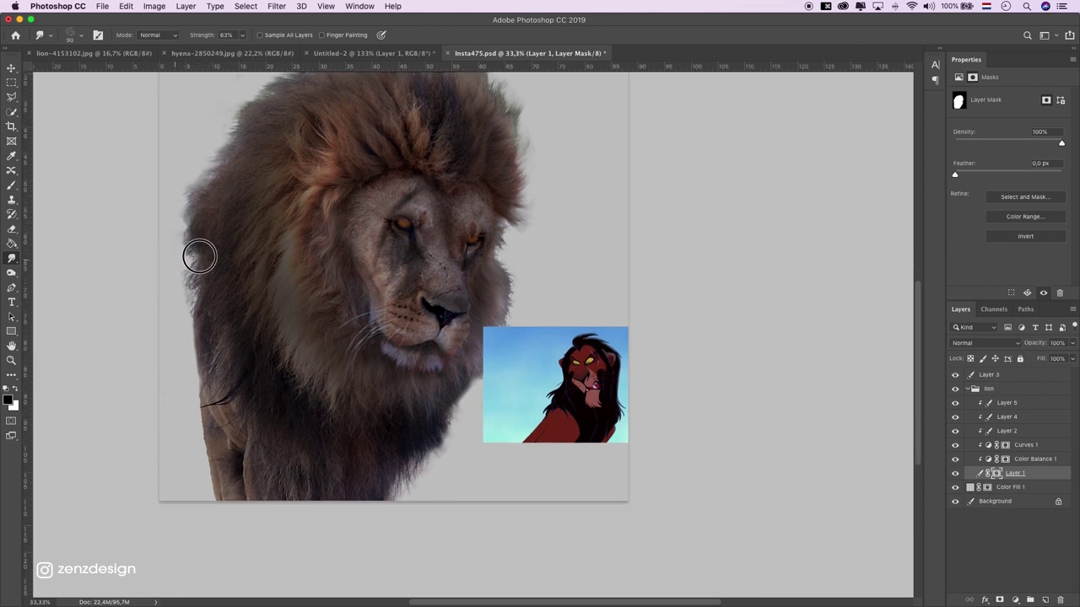
{"action": "left_click_drag", "start_coordinate": [202, 290], "coordinate": [166, 361]}
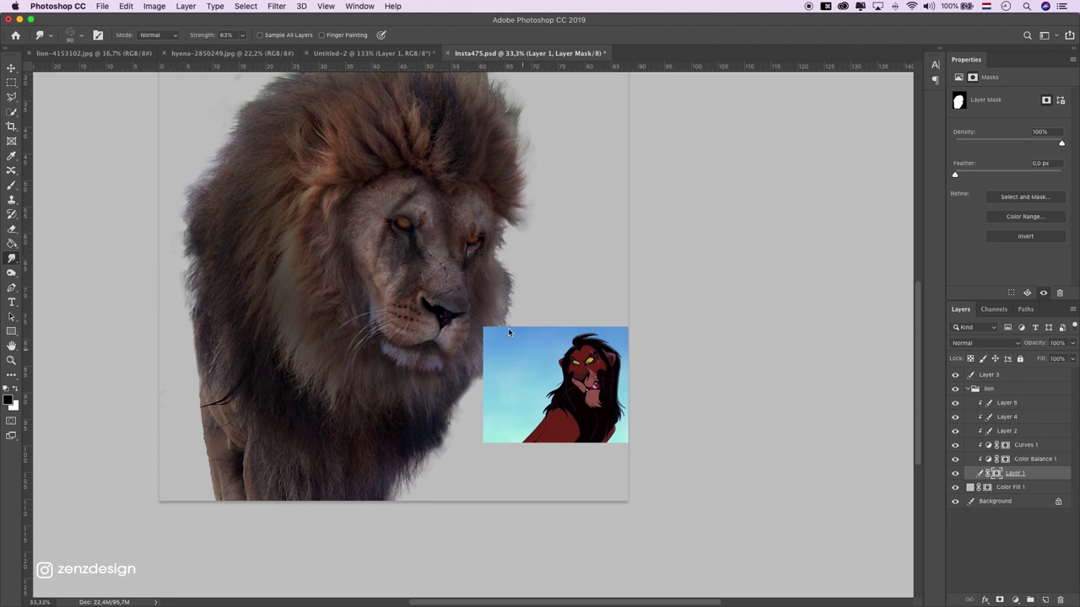
Step: Hide the Scar reference image and smudge more strands on the lower and right mane
{"action": "left_click", "coordinate": [955, 374]}
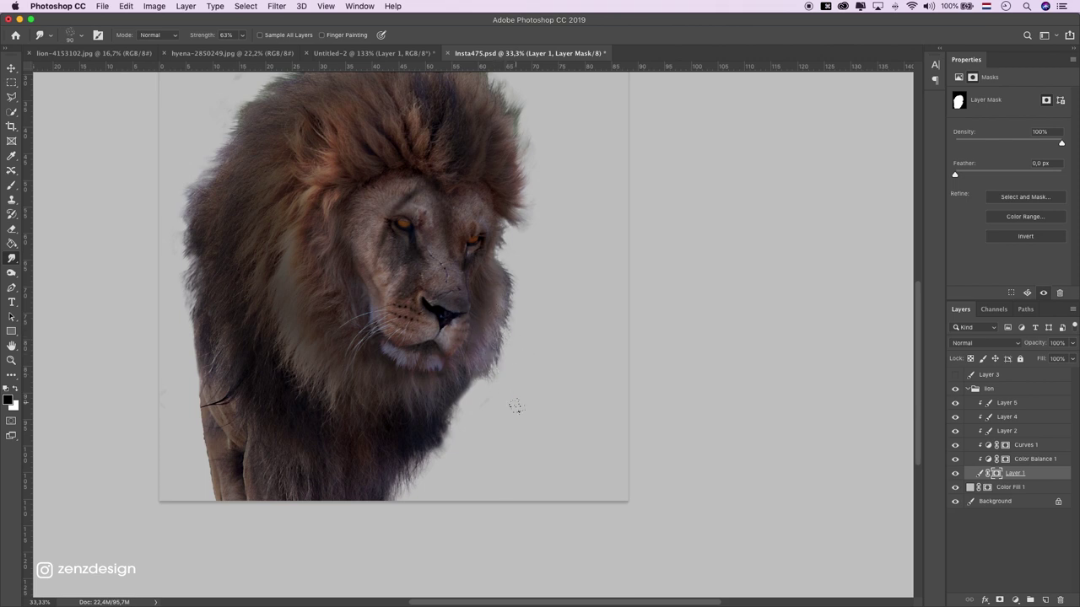
{"action": "left_click_drag", "start_coordinate": [450, 426], "coordinate": [424, 464]}
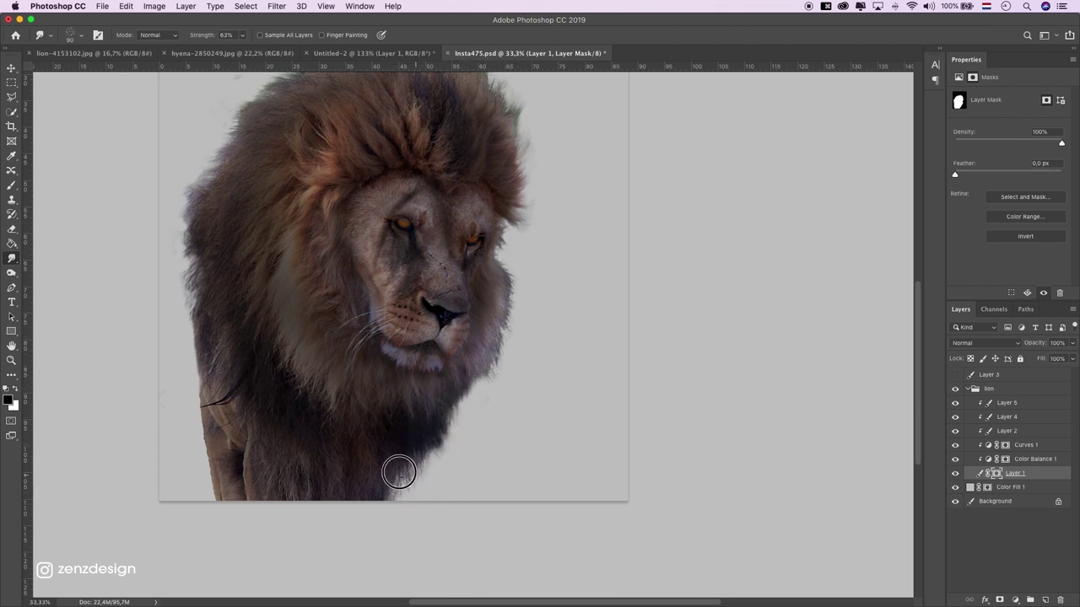
{"action": "scroll", "coordinate": [508, 338], "scroll_direction": "up", "scroll_amount": 3}
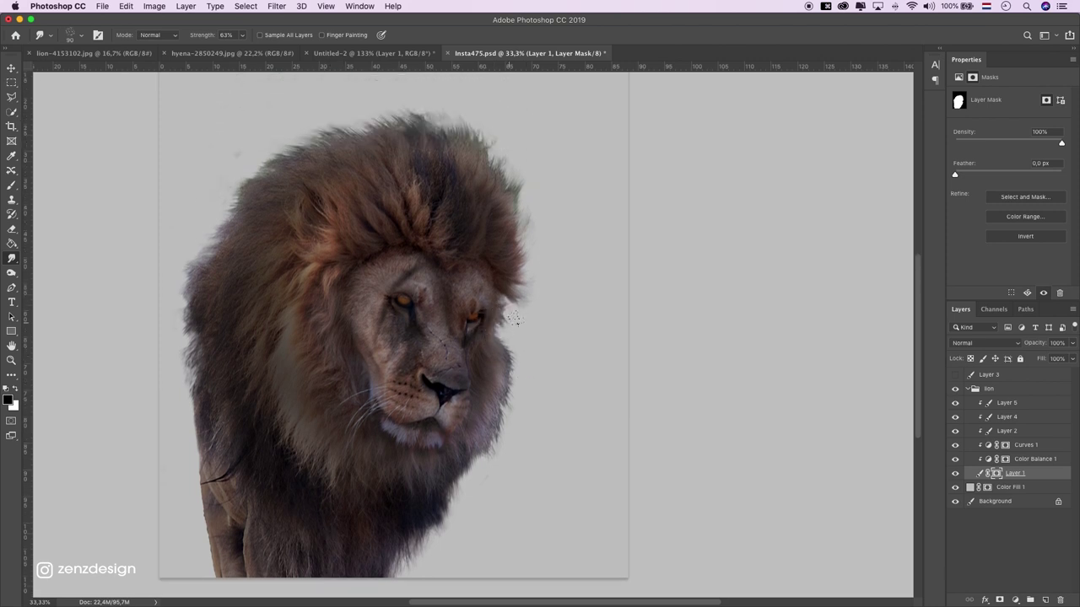
{"action": "left_click_drag", "start_coordinate": [490, 210], "coordinate": [515, 236]}
Step: Toggle the grey fill and Layer 5 to compare the edges, leaving Layer 5 selected
{"action": "left_click", "coordinate": [955, 488]}
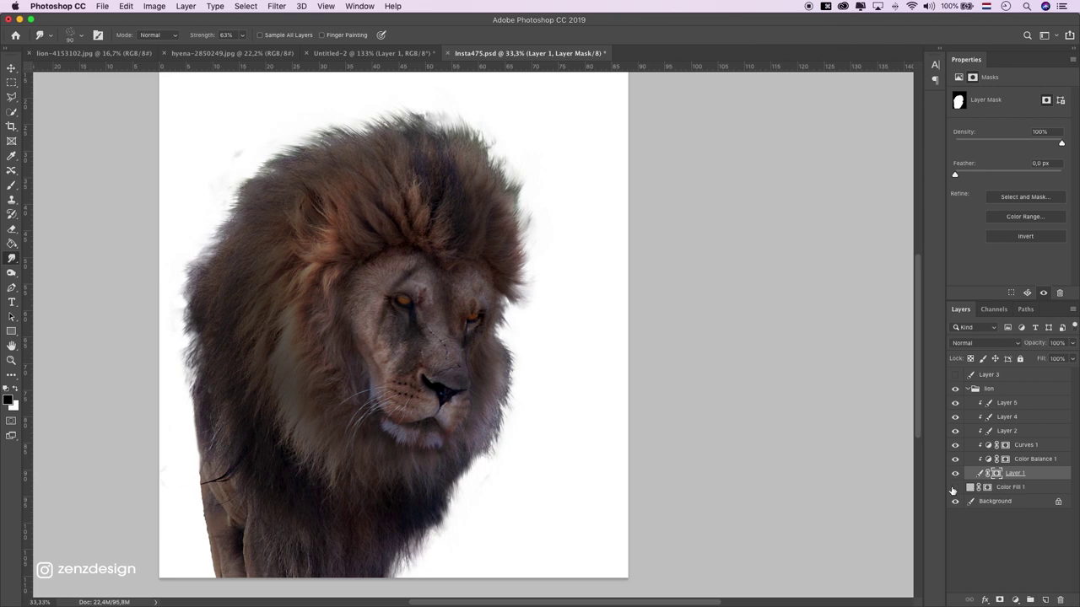
{"action": "left_click", "coordinate": [955, 488]}
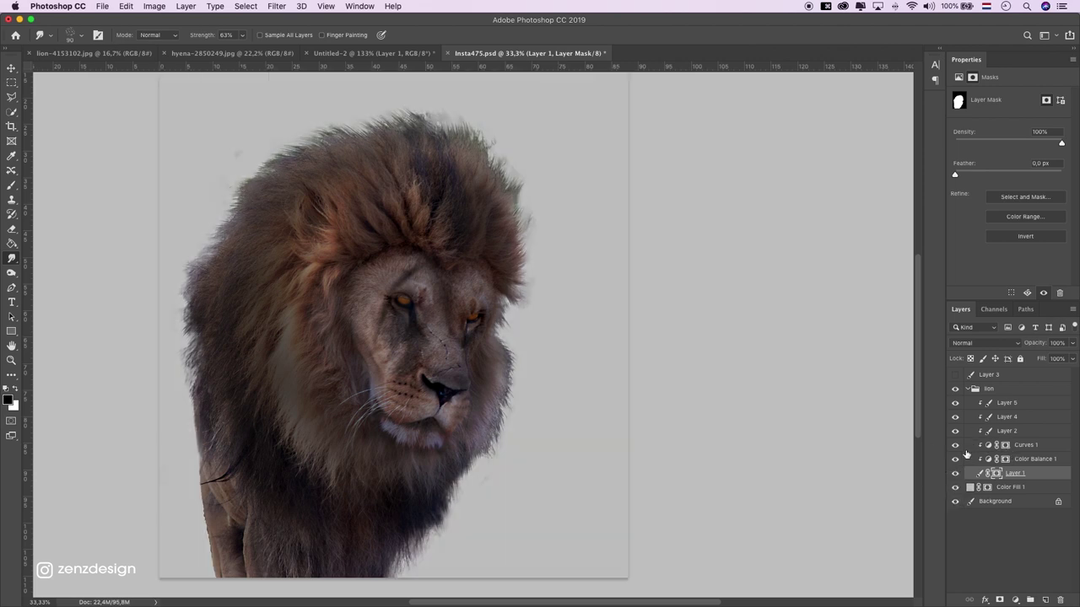
{"action": "left_click", "coordinate": [956, 404]}
{"action": "left_click", "coordinate": [956, 404]}
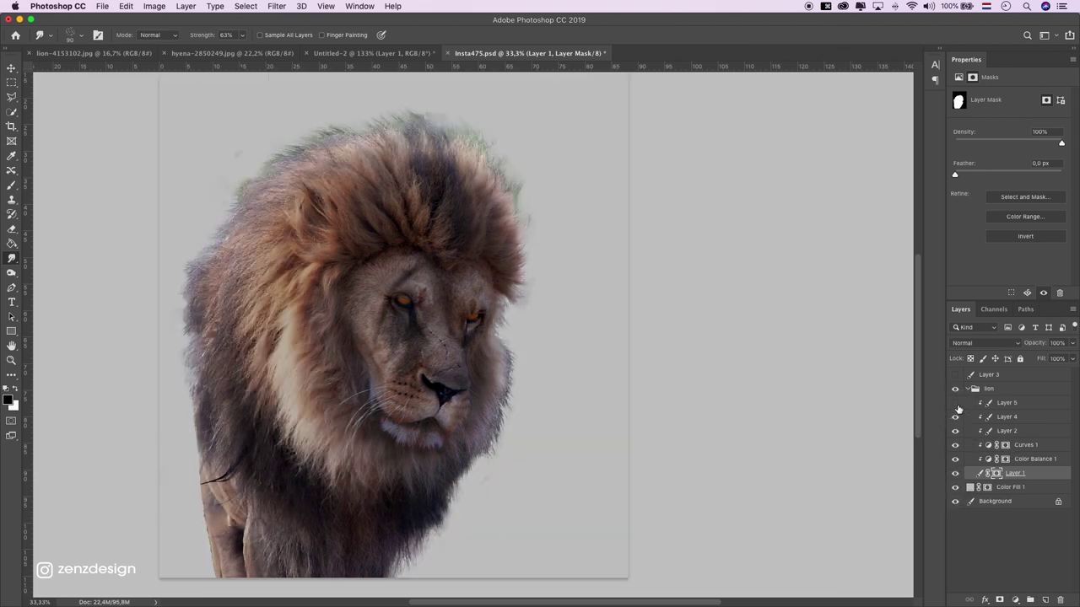
{"action": "left_click", "coordinate": [955, 403]}
{"action": "left_click", "coordinate": [1006, 404]}
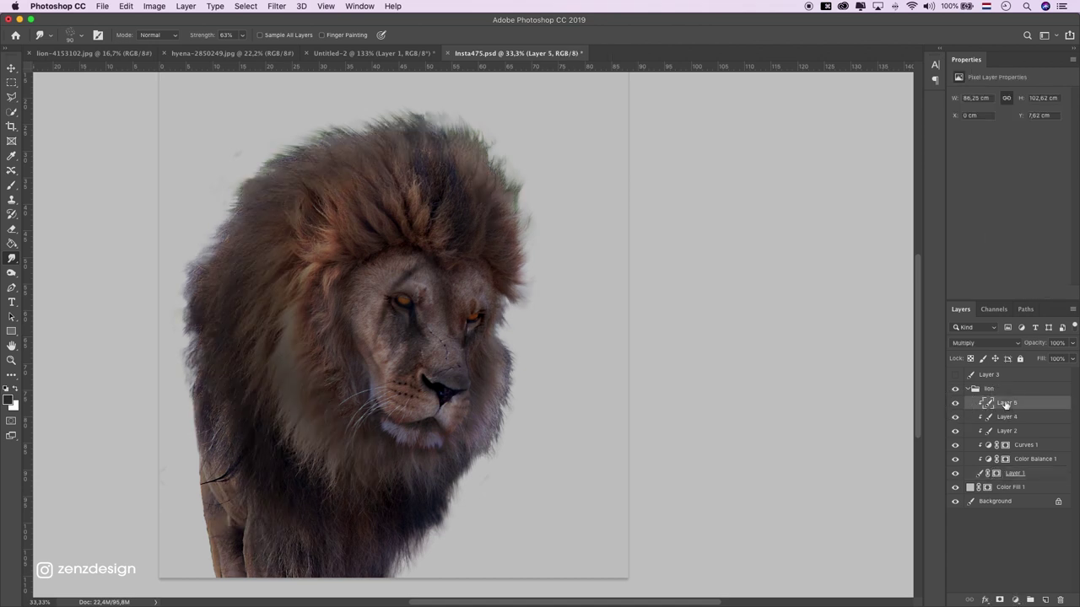
Step: Lower Layer 5 to 68% opacity and paint a layer mask softening the left mane
{"action": "left_click", "coordinate": [1072, 344]}
{"action": "left_click_drag", "start_coordinate": [1073, 358], "coordinate": [1054, 358]}
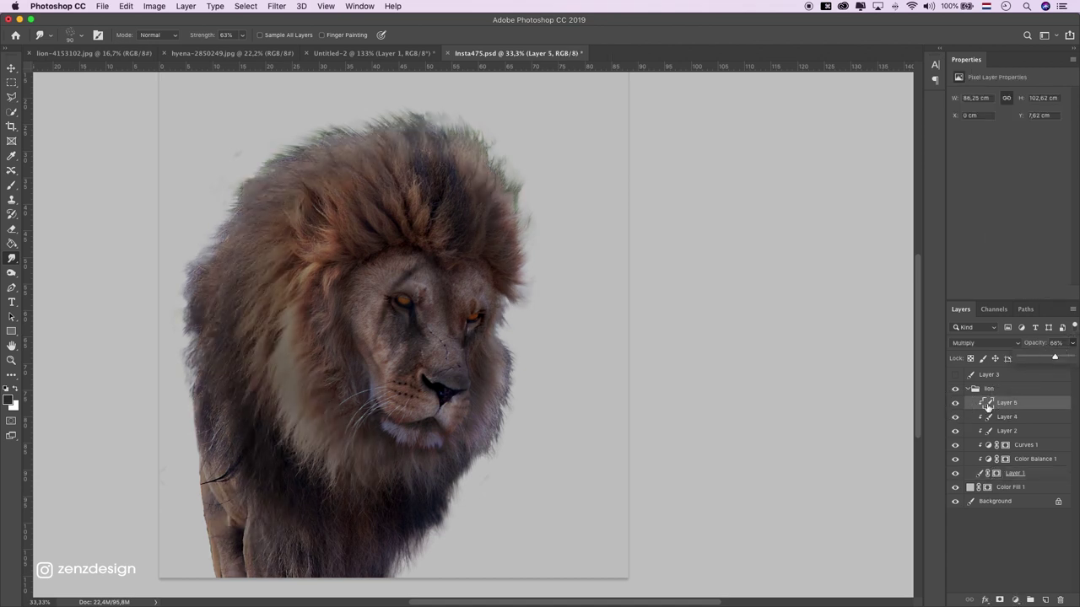
{"action": "left_click", "coordinate": [999, 596]}
{"action": "left_click", "coordinate": [956, 403]}
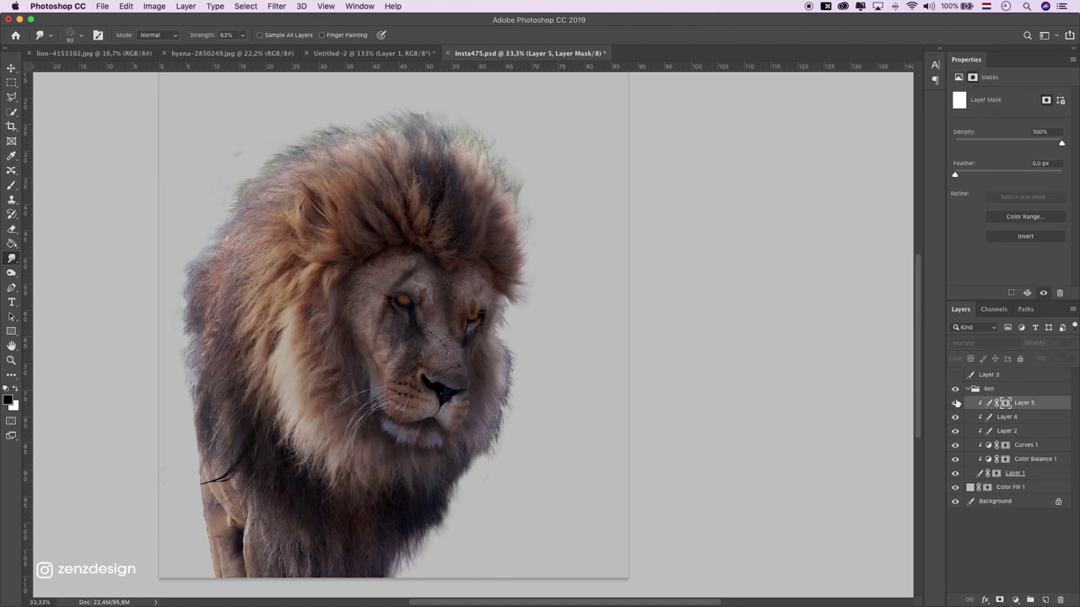
{"action": "left_click", "coordinate": [11, 184]}
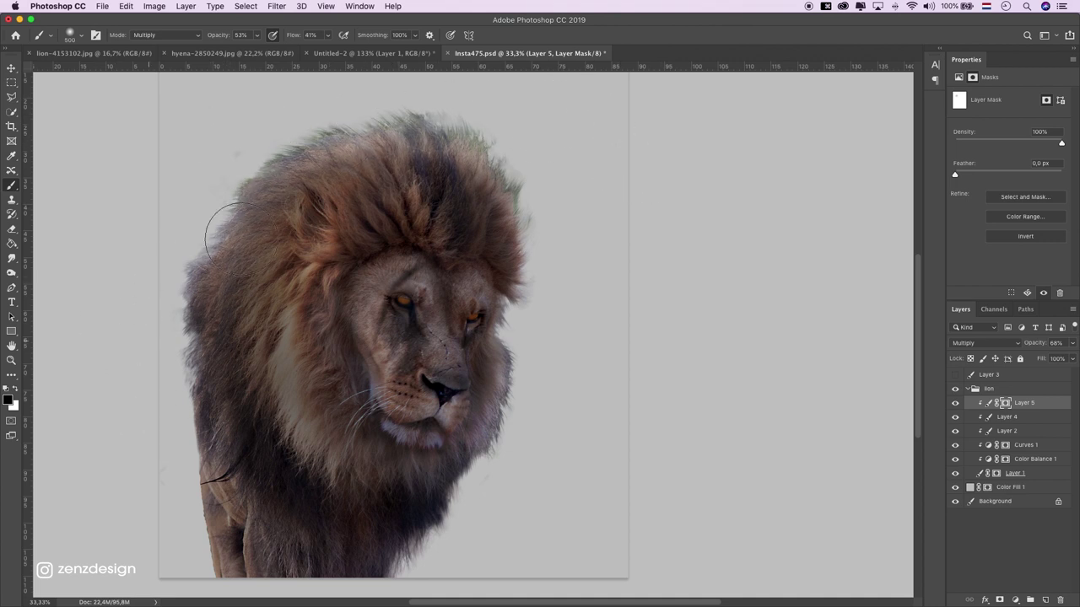
{"action": "left_click_drag", "start_coordinate": [224, 247], "coordinate": [226, 334]}
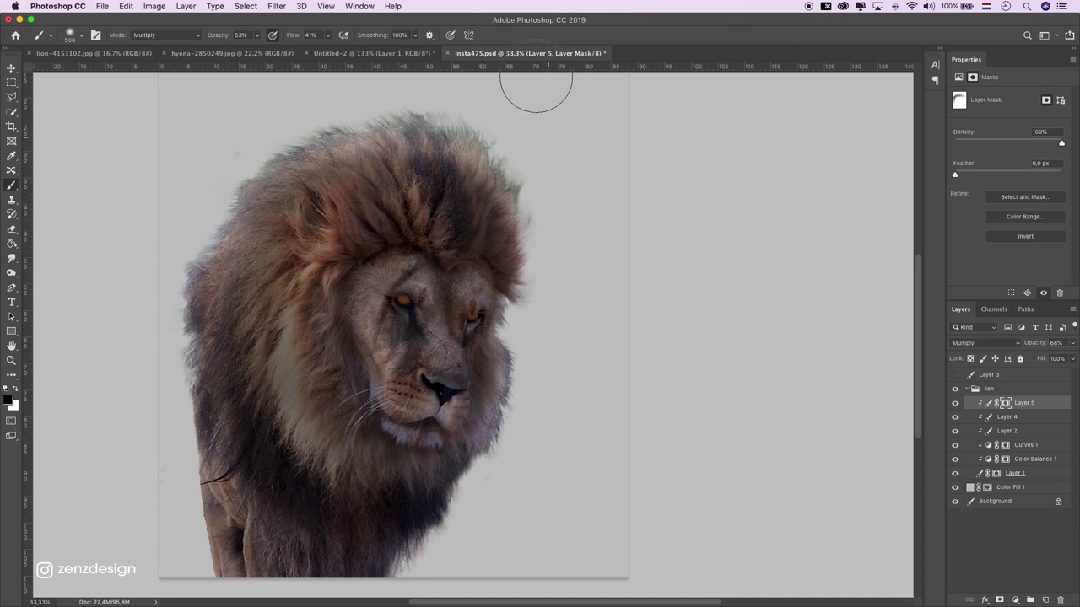
Step: Compare layer visibility and add a new empty Layer 6 above Layer 2
{"action": "left_click", "coordinate": [955, 474]}
{"action": "left_click", "coordinate": [955, 431]}
{"action": "left_click", "coordinate": [1018, 434]}
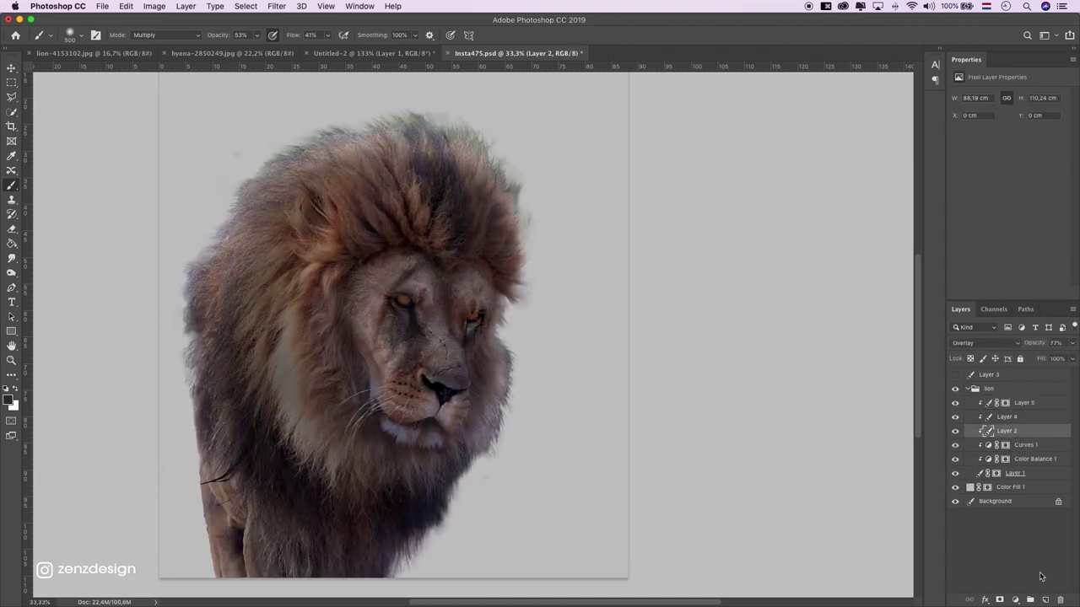
{"action": "left_click", "coordinate": [1045, 600]}
Step: Undo a test brush dab on Layer 6 and zoom out to see the whole poster
{"action": "left_click", "coordinate": [281, 133]}
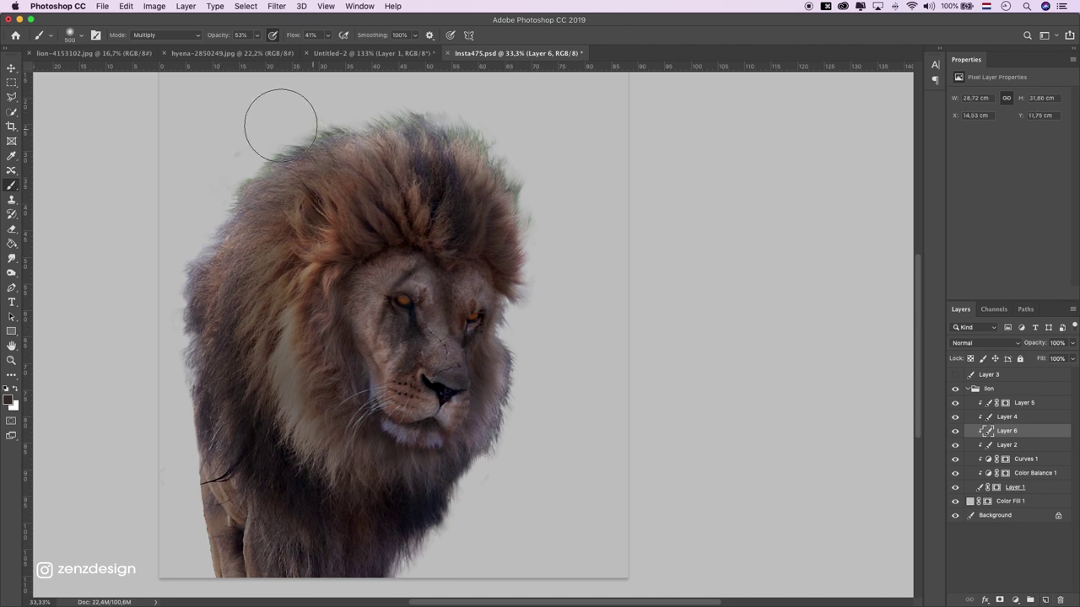
{"action": "key", "text": "ctrl+z"}
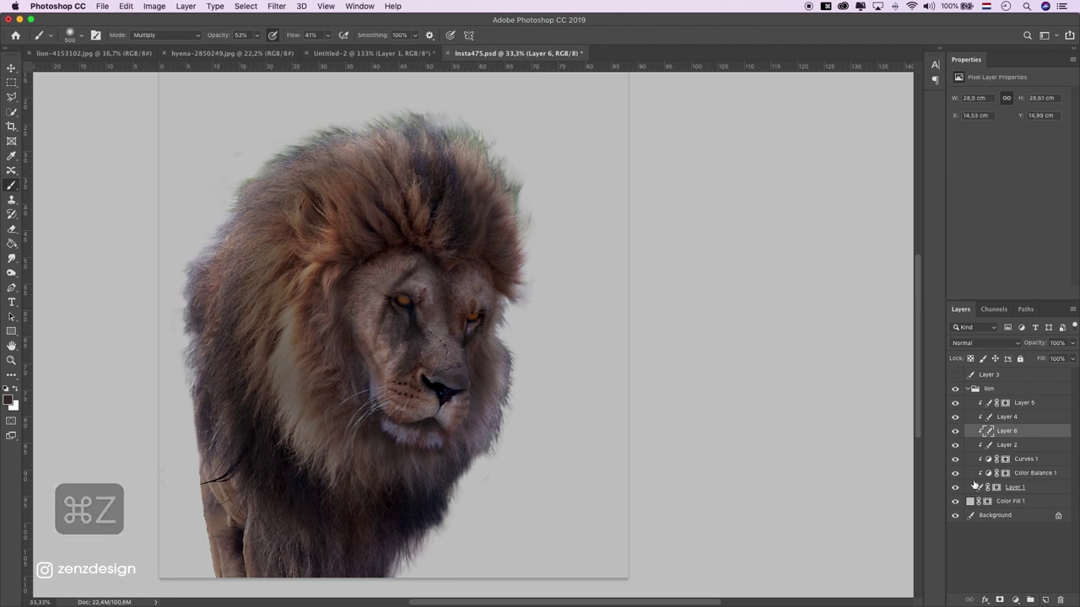
{"action": "left_click", "coordinate": [955, 487]}
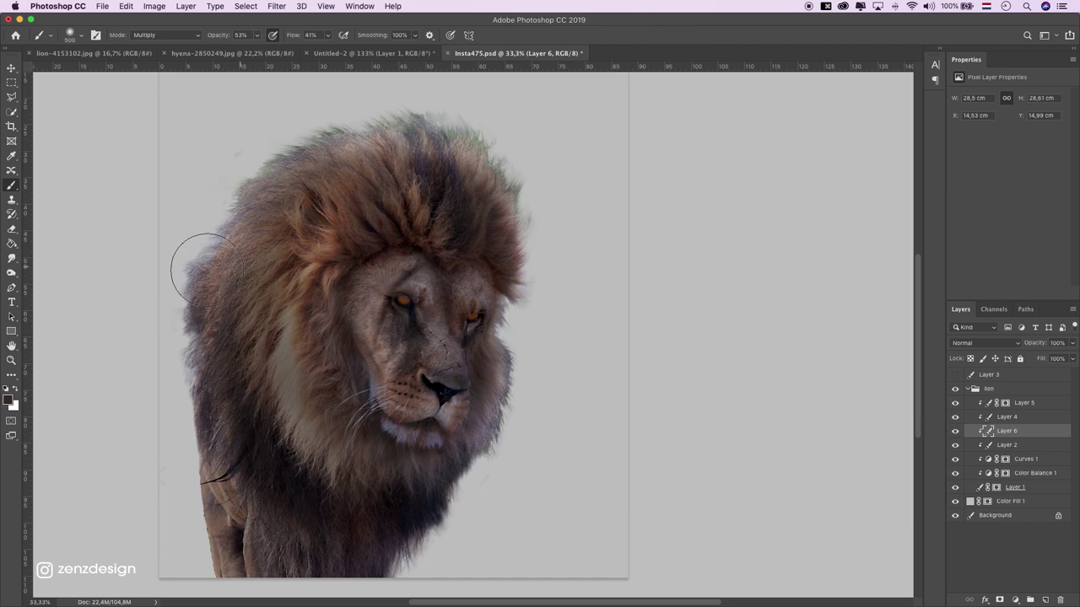
{"action": "left_click", "coordinate": [183, 302], "text": "alt"}
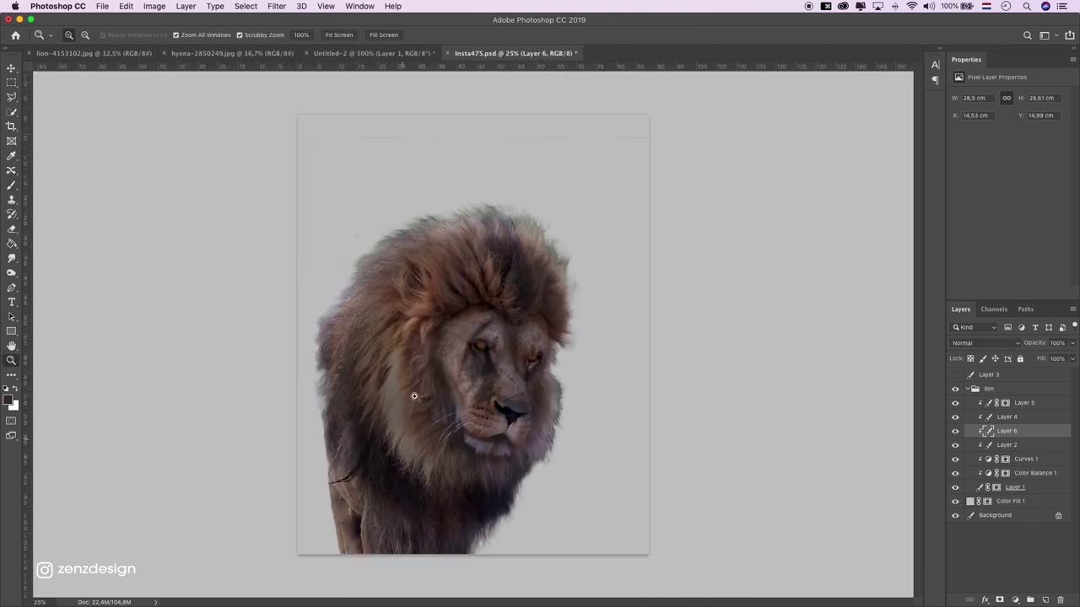
{"action": "left_click", "coordinate": [12, 68]}
Step: Make the canvas surround black and paste the stormy sky image above the Background layer
{"action": "right_click", "coordinate": [801, 255]}
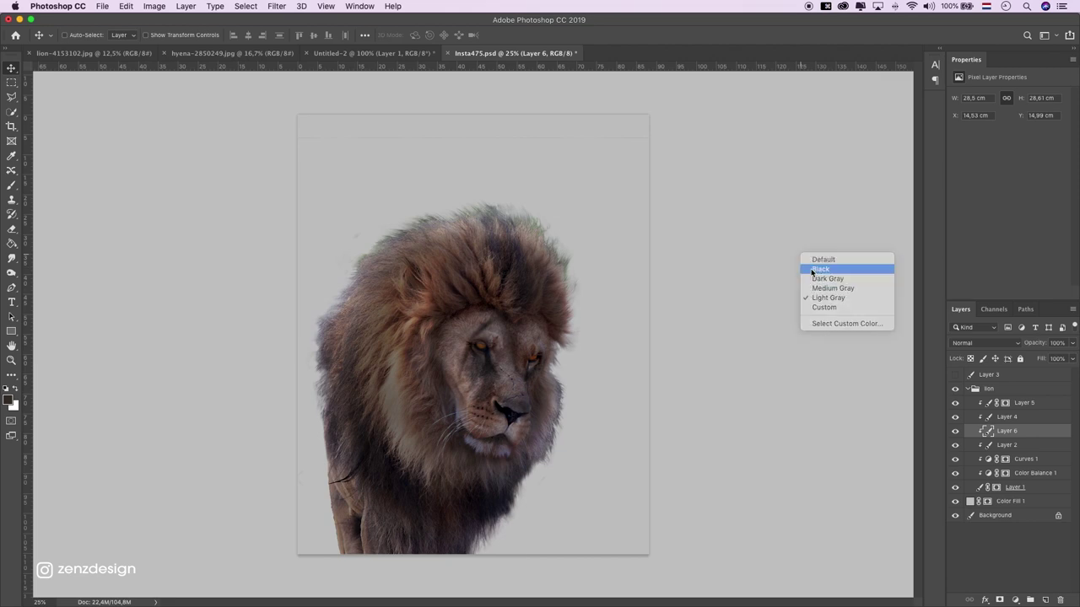
{"action": "left_click", "coordinate": [814, 263]}
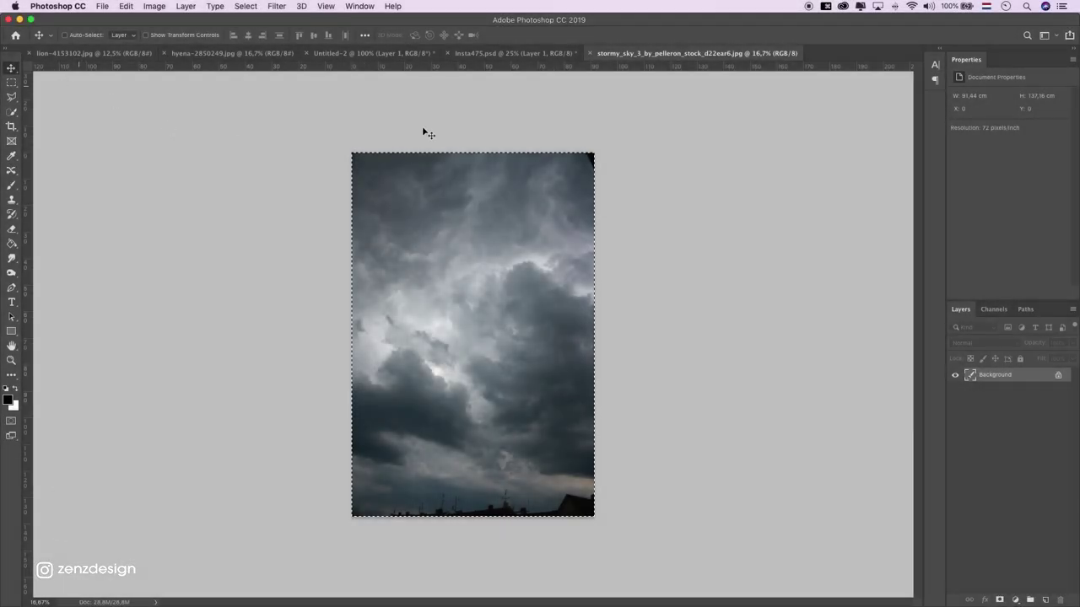
{"action": "key", "text": "super+a"}
{"action": "key", "text": "super+c"}
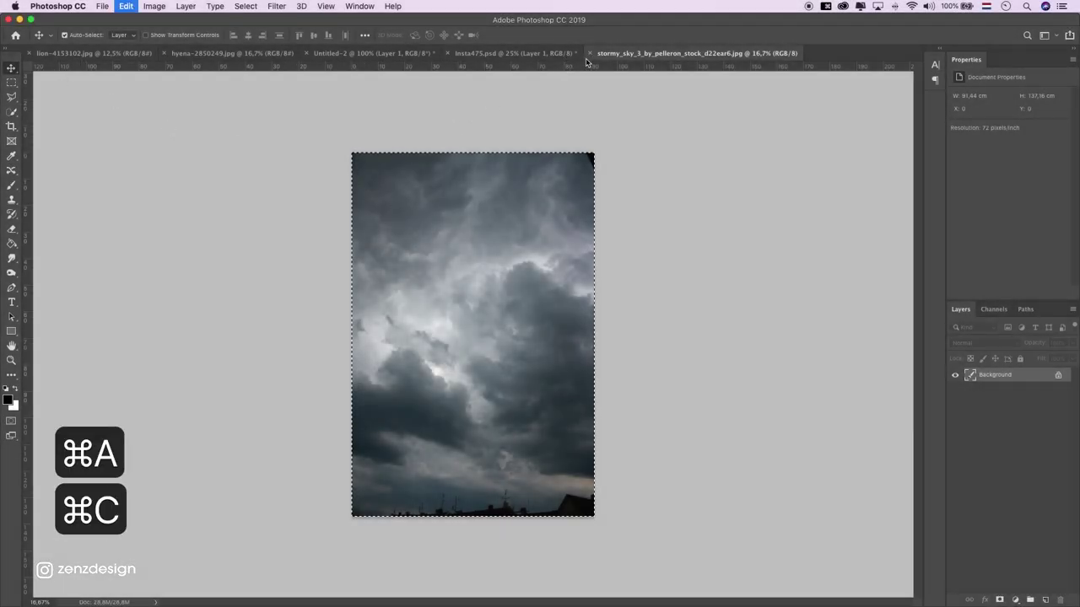
{"action": "left_click", "coordinate": [589, 53]}
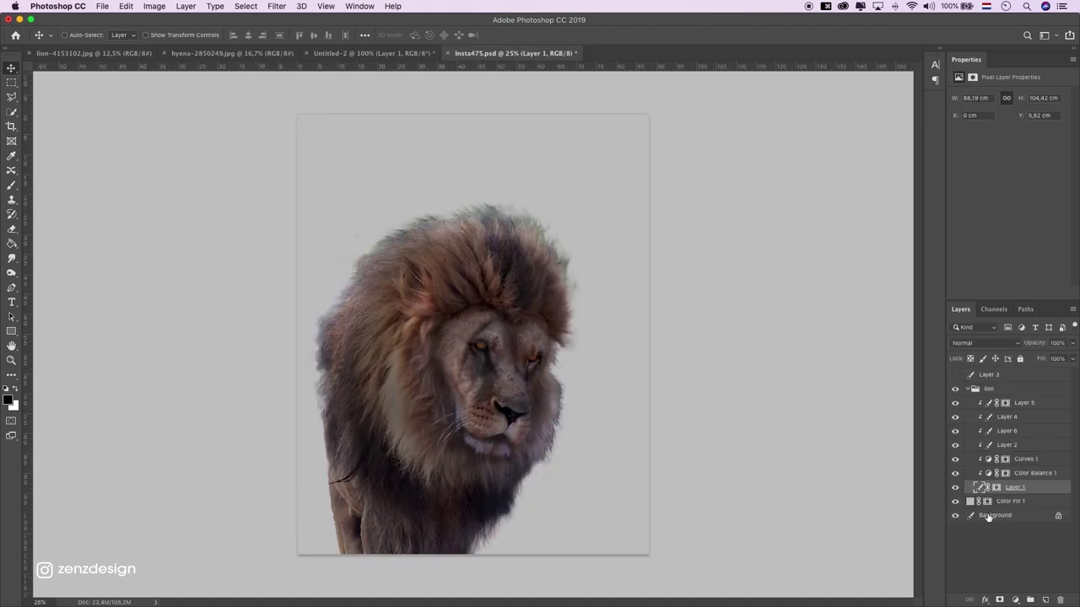
{"action": "left_click", "coordinate": [989, 515]}
{"action": "key", "text": "super+v"}
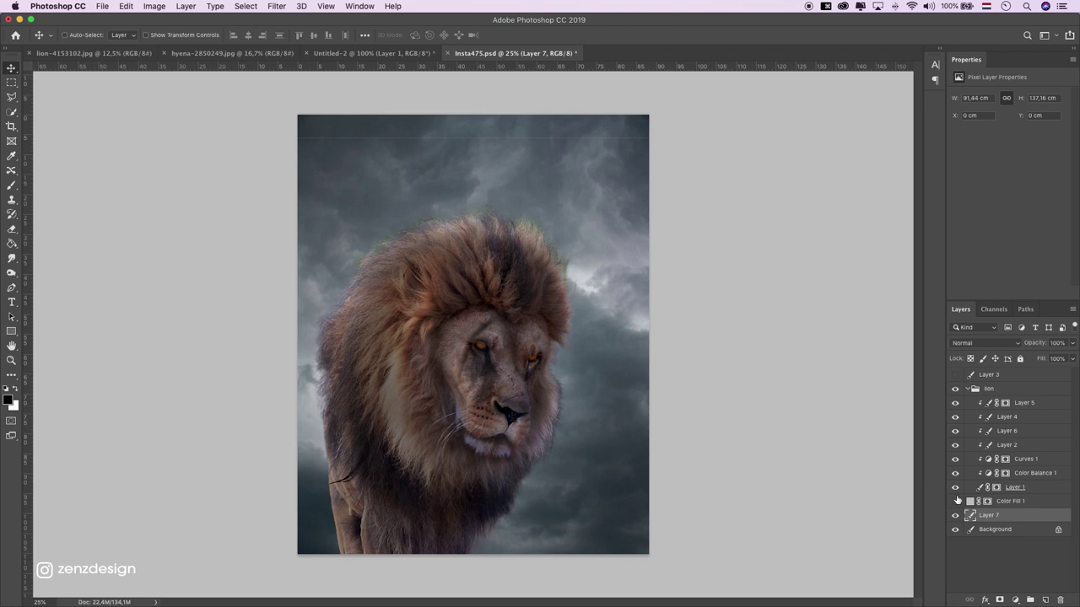
Step: Convert the sky to a smart object, scale it to about 115%, and position it behind the lion
{"action": "right_click", "coordinate": [989, 512]}
{"action": "left_click", "coordinate": [902, 269]}
{"action": "key", "text": "super+t"}
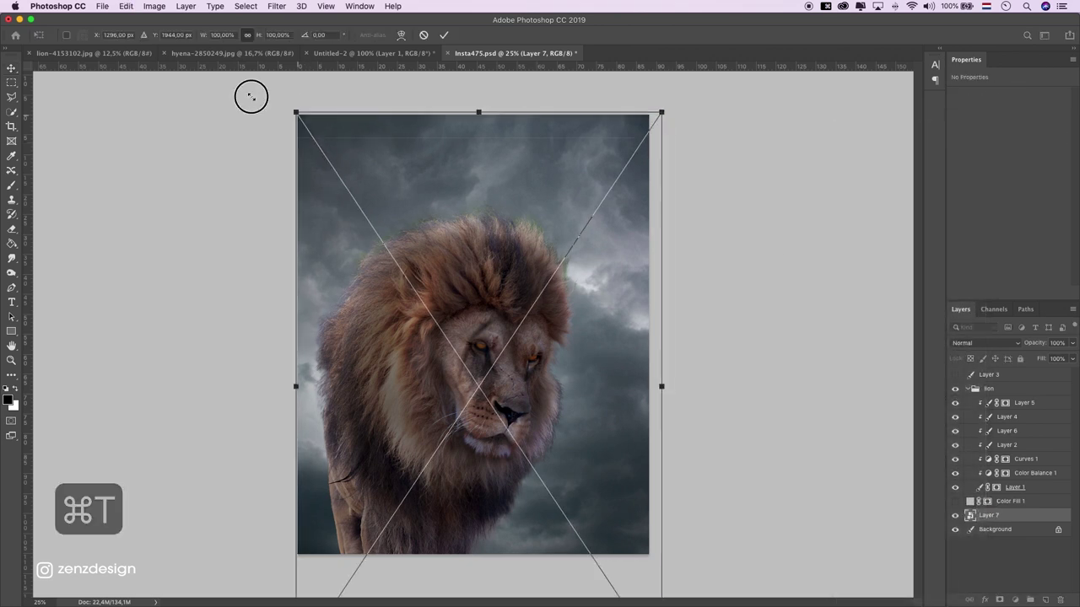
{"action": "left_click_drag", "start_coordinate": [297, 115], "coordinate": [251, 96]}
{"action": "key", "text": "Escape"}
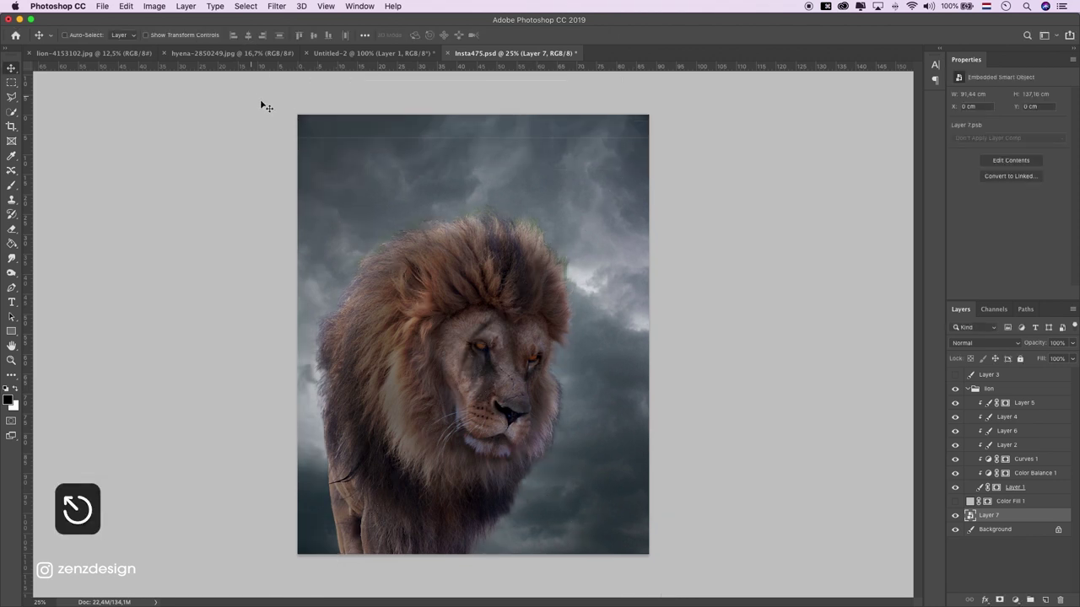
{"action": "key", "text": "super+t"}
{"action": "left_click_drag", "start_coordinate": [297, 115], "coordinate": [243, 61]}
{"action": "mouse_move", "coordinate": [350, 212]}
{"action": "left_mouse_down"}
{"action": "mouse_move", "coordinate": [358, 208]}
{"action": "mouse_move", "coordinate": [337, 250]}
{"action": "left_mouse_up"}
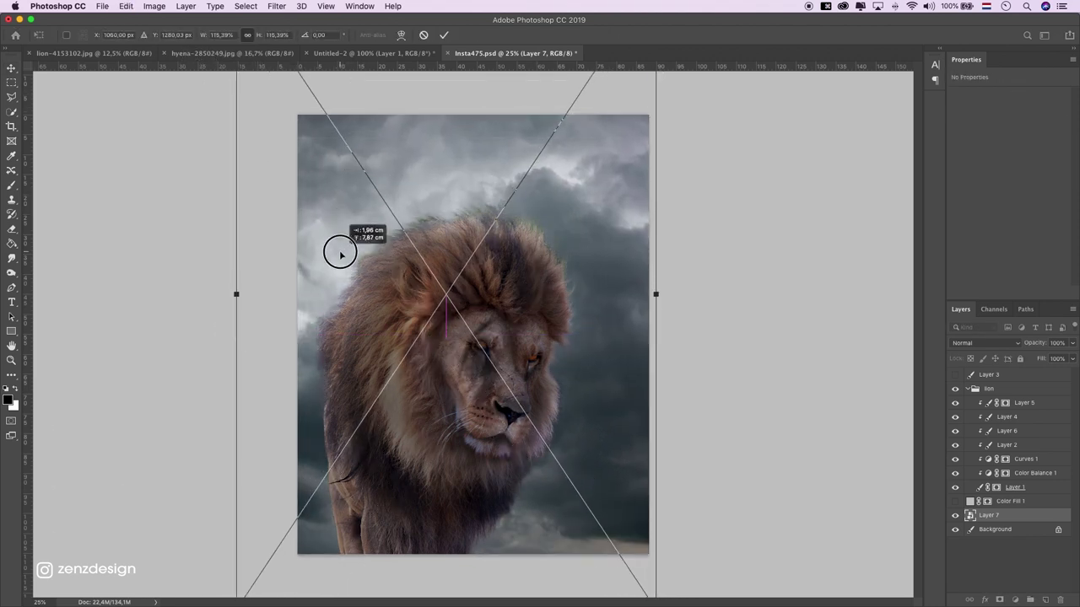
{"action": "key", "text": "Return"}
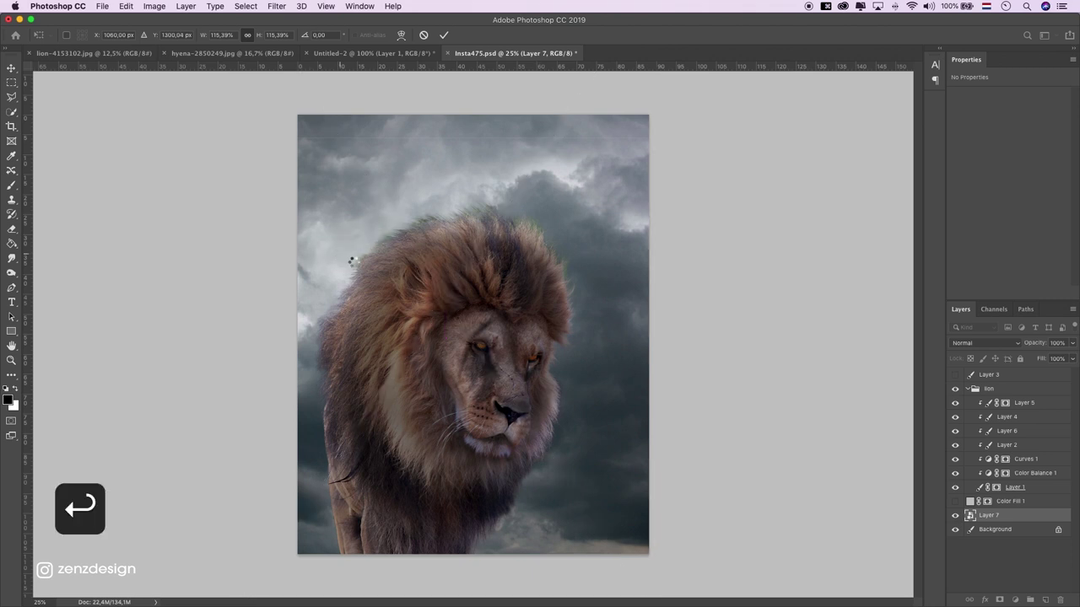
{"action": "mouse_move", "coordinate": [401, 280]}
{"action": "left_mouse_down"}
{"action": "mouse_move", "coordinate": [404, 266]}
{"action": "mouse_move", "coordinate": [392, 270]}
{"action": "left_mouse_up"}
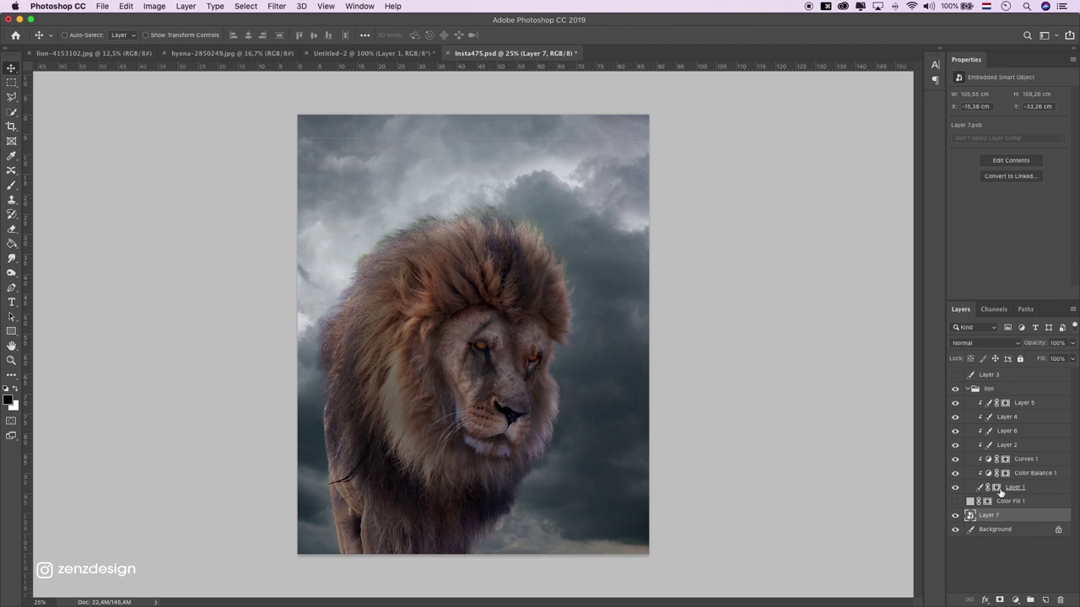
Step: Fill the poster's top strip on Layer 1's mask after resetting colours to black and white
{"action": "key", "text": "d"}
{"action": "left_click_drag", "start_coordinate": [287, 102], "coordinate": [723, 157]}
{"action": "key", "text": "super+BackSpace"}
{"action": "left_click", "coordinate": [538, 184]}
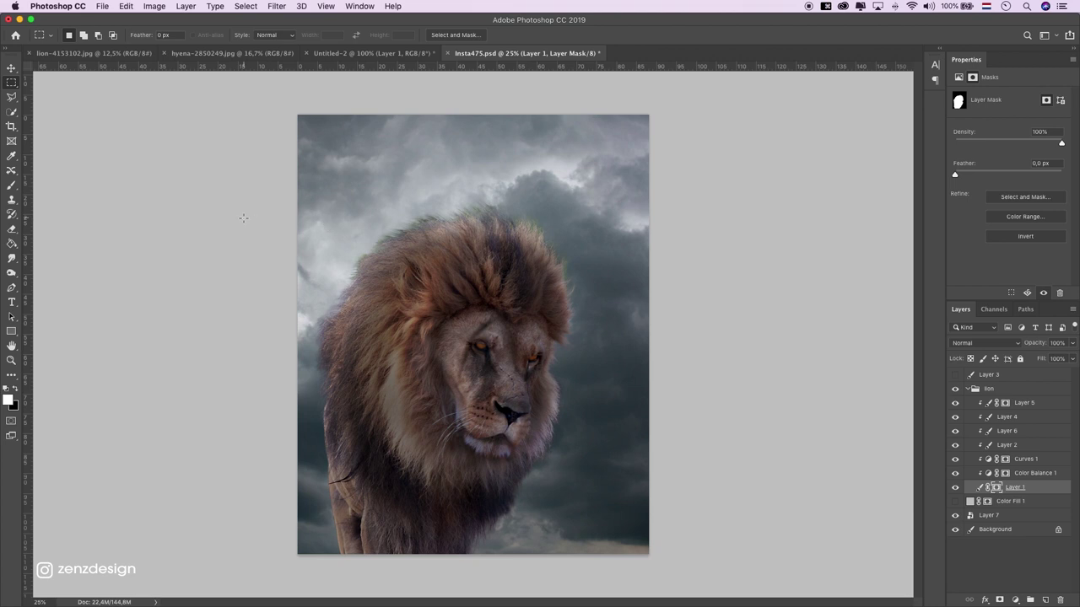
Step: Add a Curves adjustment above Layer 7 darkening highlights and midtones, and delete Color Fill 1
{"action": "left_click", "coordinate": [996, 516]}
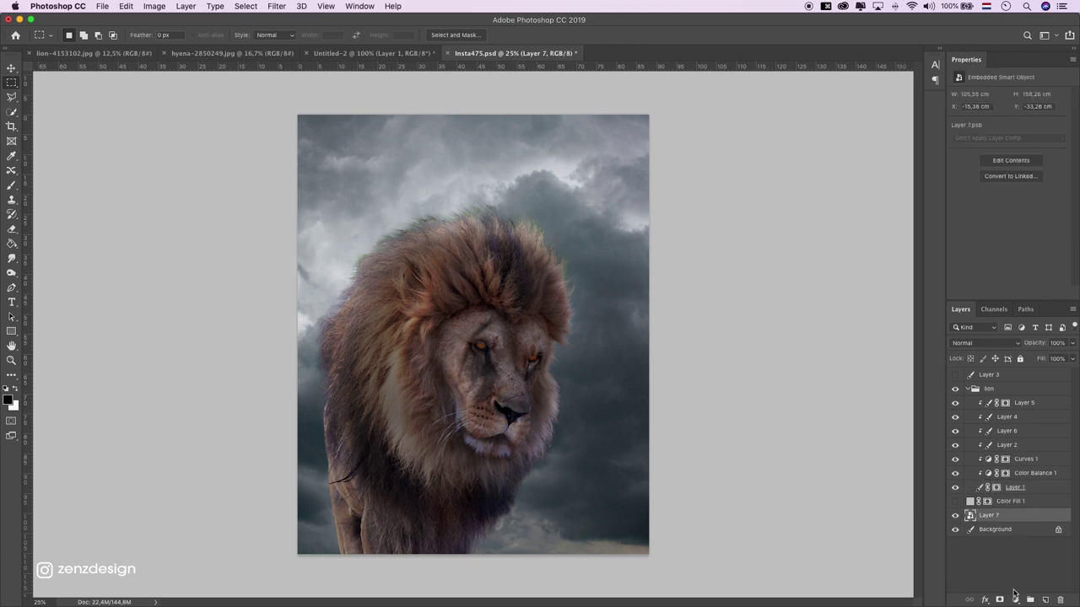
{"action": "left_click", "coordinate": [1015, 600]}
{"action": "left_click", "coordinate": [1009, 440]}
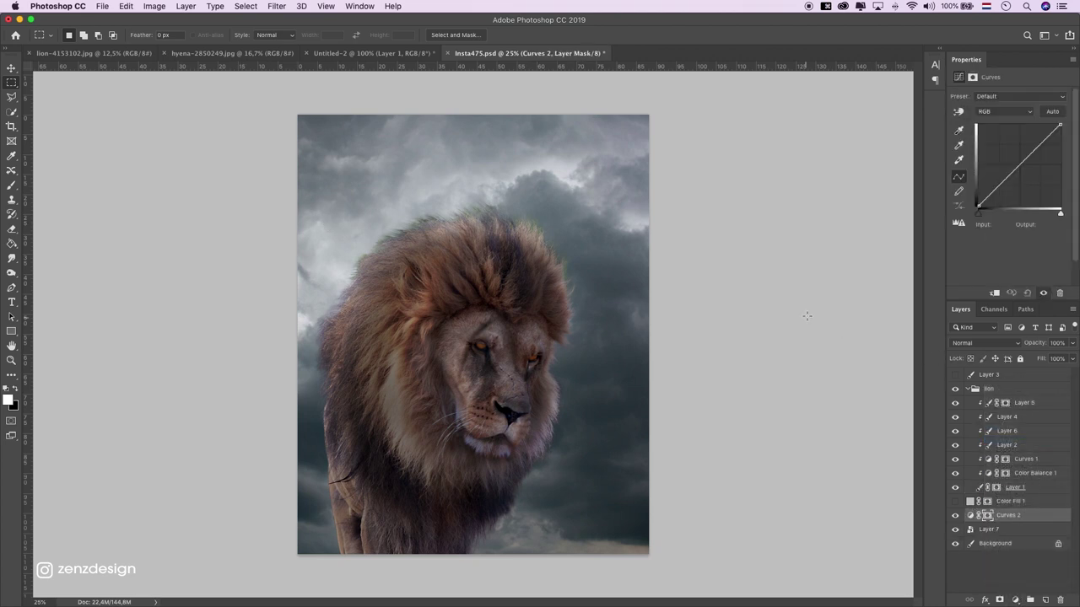
{"action": "left_click_drag", "start_coordinate": [1059, 126], "coordinate": [1044, 124]}
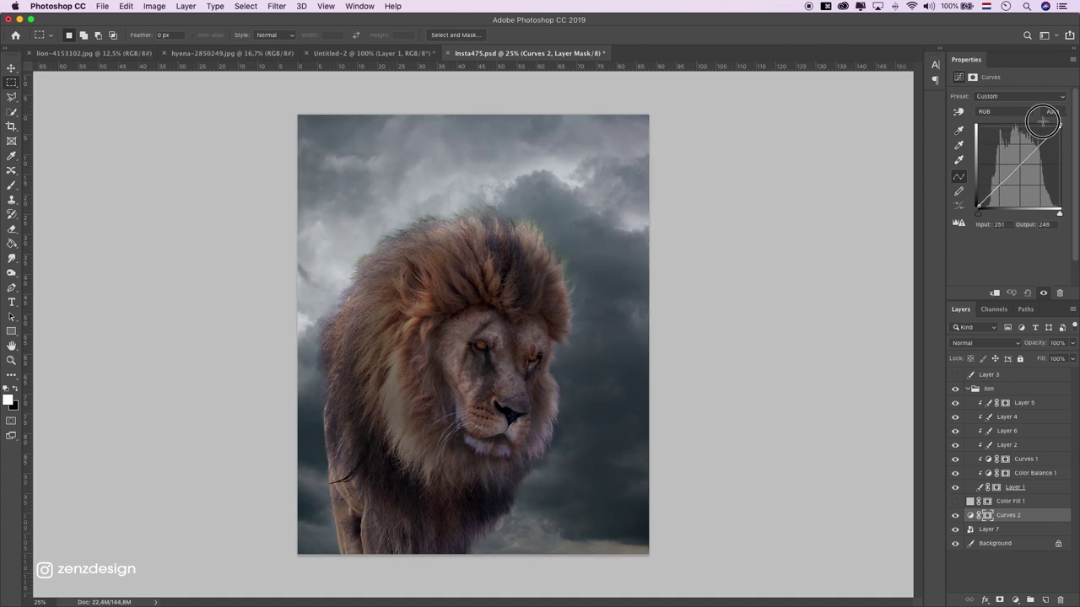
{"action": "left_click_drag", "start_coordinate": [1048, 118], "coordinate": [1060, 131]}
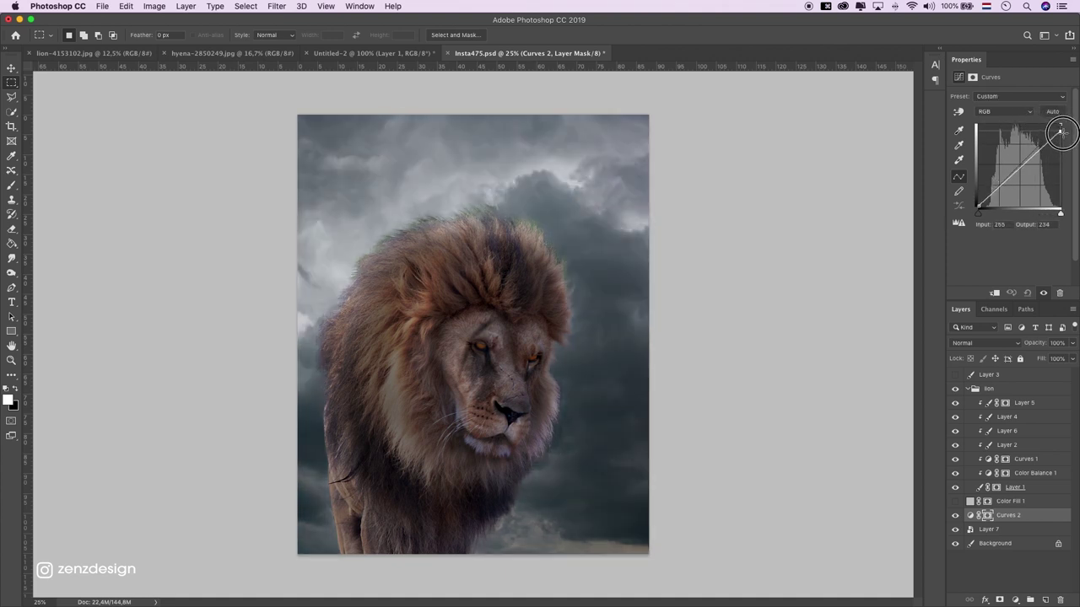
{"action": "left_click_drag", "start_coordinate": [977, 206], "coordinate": [985, 211]}
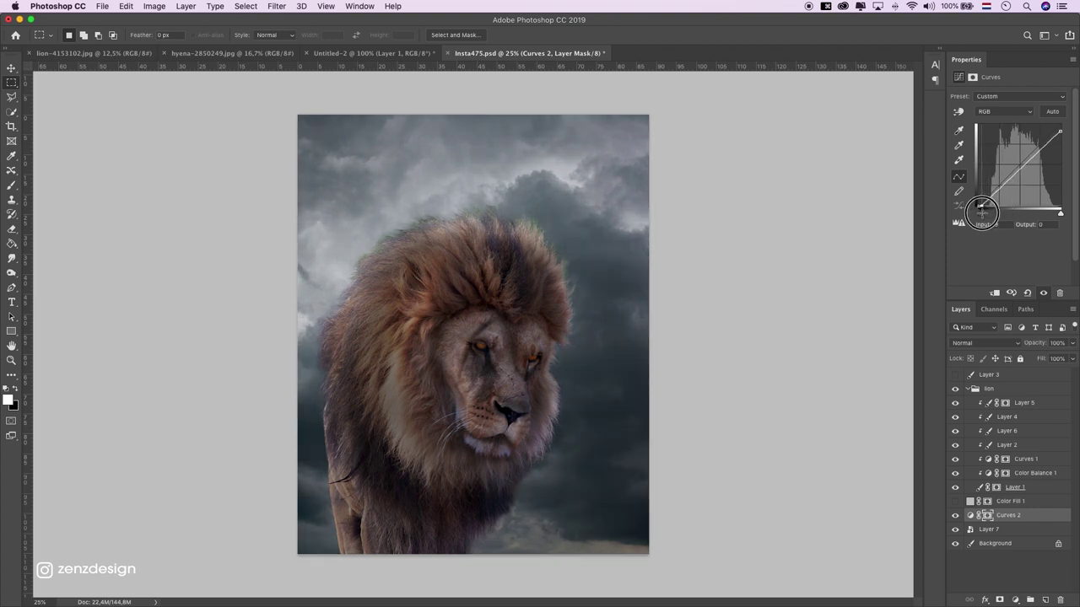
{"action": "left_click_drag", "start_coordinate": [1037, 152], "coordinate": [1034, 160]}
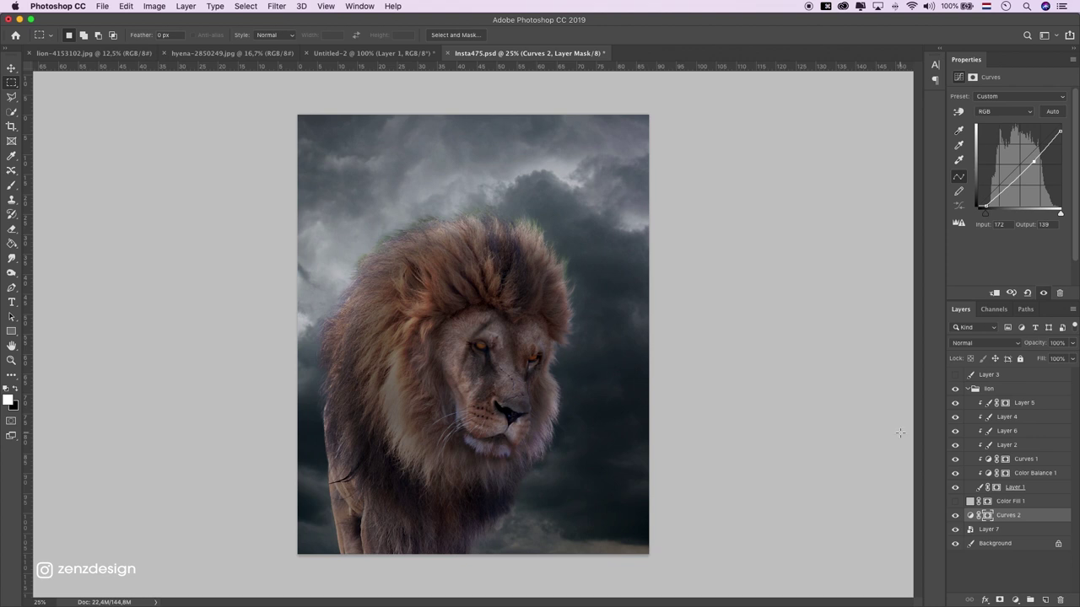
{"action": "left_click", "coordinate": [957, 503]}
{"action": "left_click_drag", "start_coordinate": [1023, 503], "coordinate": [1060, 599]}
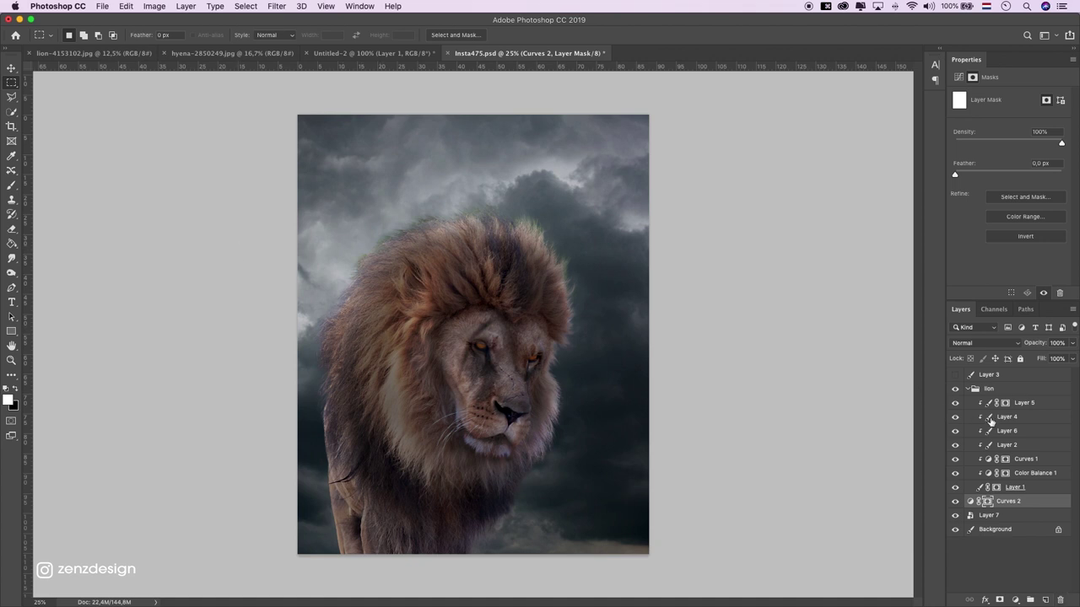
Step: Reduce the red tint in the existing Color Balance 1 adjustment
{"action": "left_click", "coordinate": [1014, 476]}
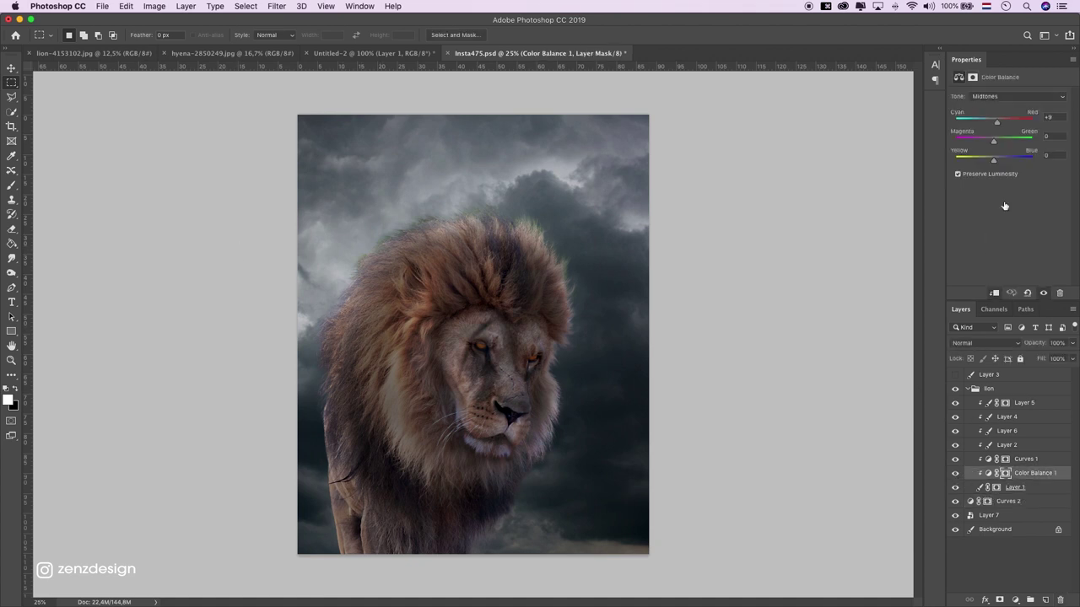
{"action": "key", "text": "ctrl+z"}
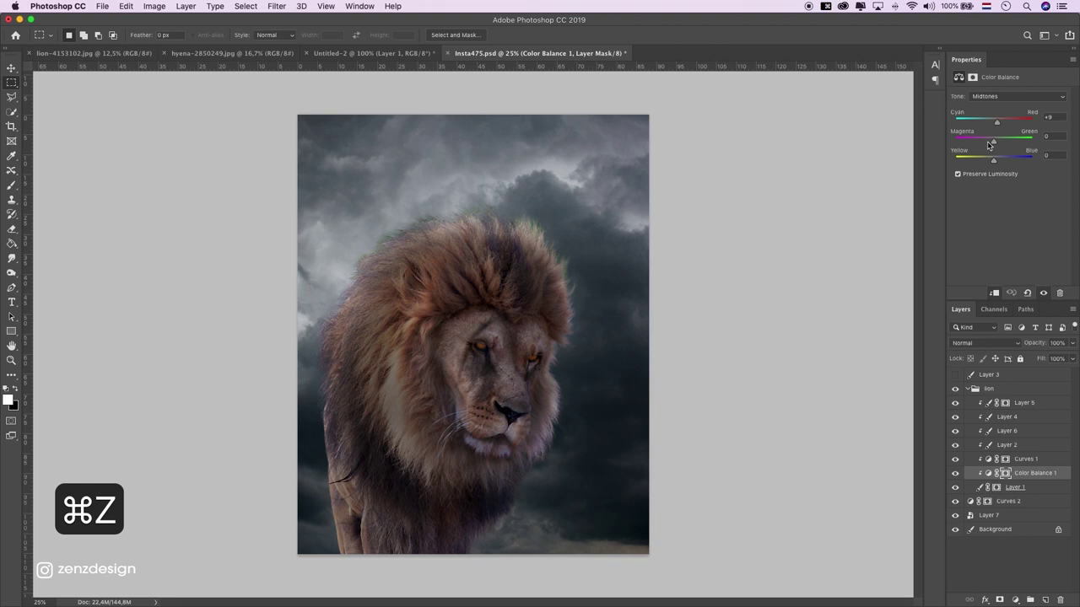
{"action": "left_click_drag", "start_coordinate": [1003, 122], "coordinate": [999, 123]}
Step: Add a Color Balance adjustment clipped to Layer 7, set to Red +6 and Green -1
{"action": "left_click", "coordinate": [1004, 516]}
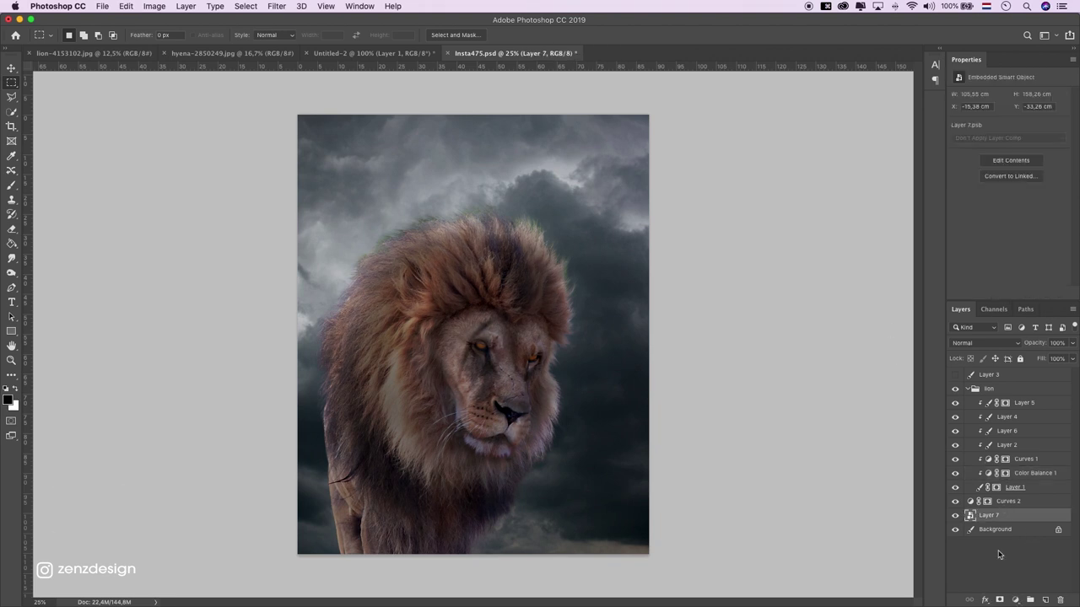
{"action": "left_click", "coordinate": [1014, 600]}
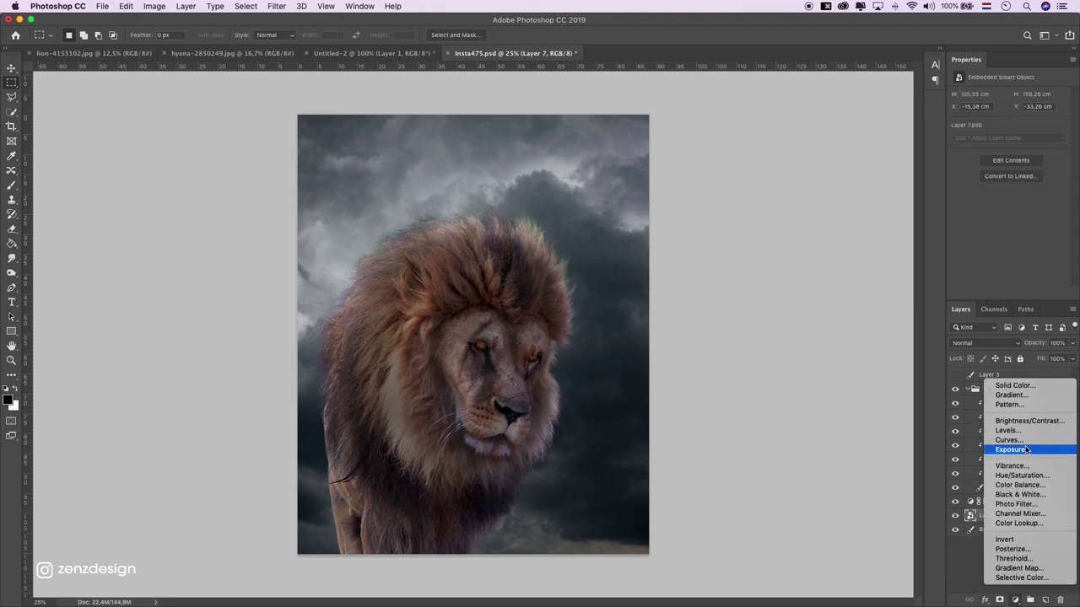
{"action": "left_click", "coordinate": [1024, 492]}
{"action": "left_click", "coordinate": [995, 293]}
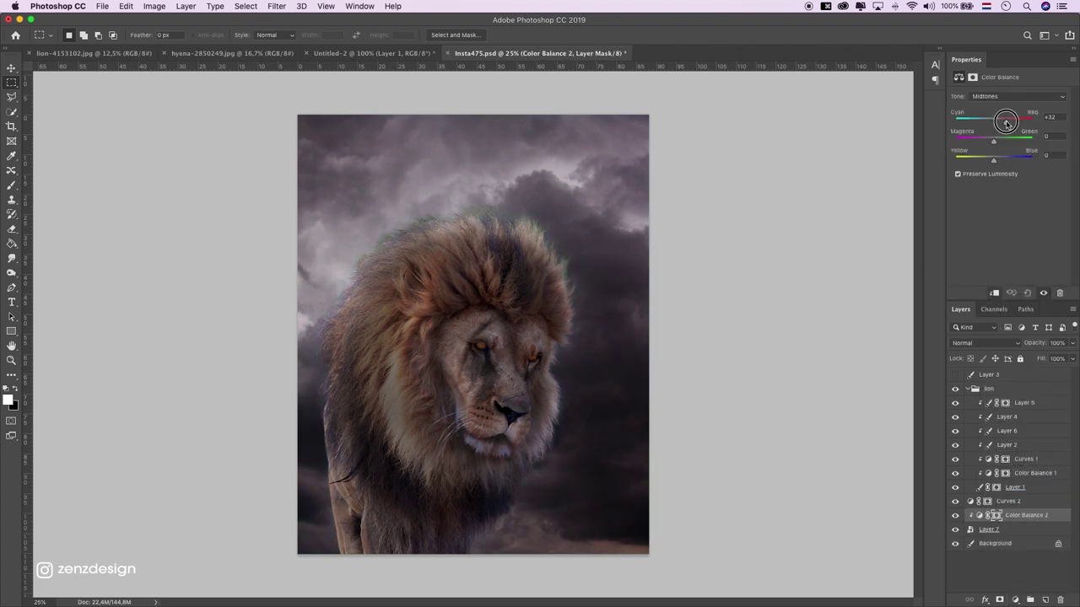
{"action": "key", "text": "super+z"}
{"action": "mouse_move", "coordinate": [983, 119]}
{"action": "left_mouse_down"}
{"action": "mouse_move", "coordinate": [1011, 121]}
{"action": "mouse_move", "coordinate": [998, 123]}
{"action": "left_mouse_up"}
{"action": "left_click_drag", "start_coordinate": [1002, 160], "coordinate": [992, 159]}
{"action": "key", "text": "super+z"}
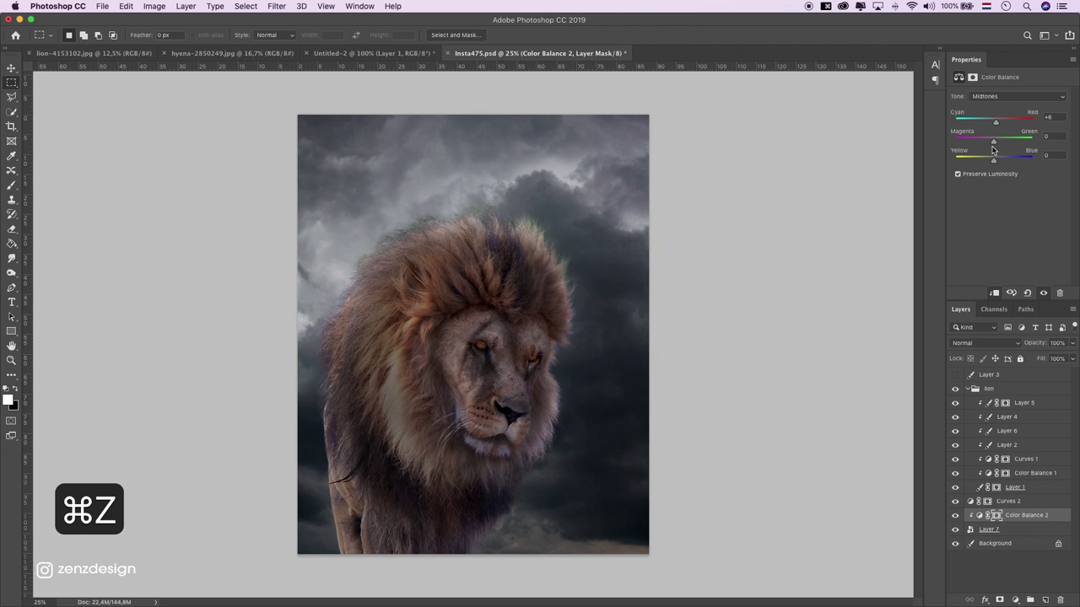
{"action": "left_click_drag", "start_coordinate": [987, 142], "coordinate": [991, 143]}
{"action": "key", "text": "q"}
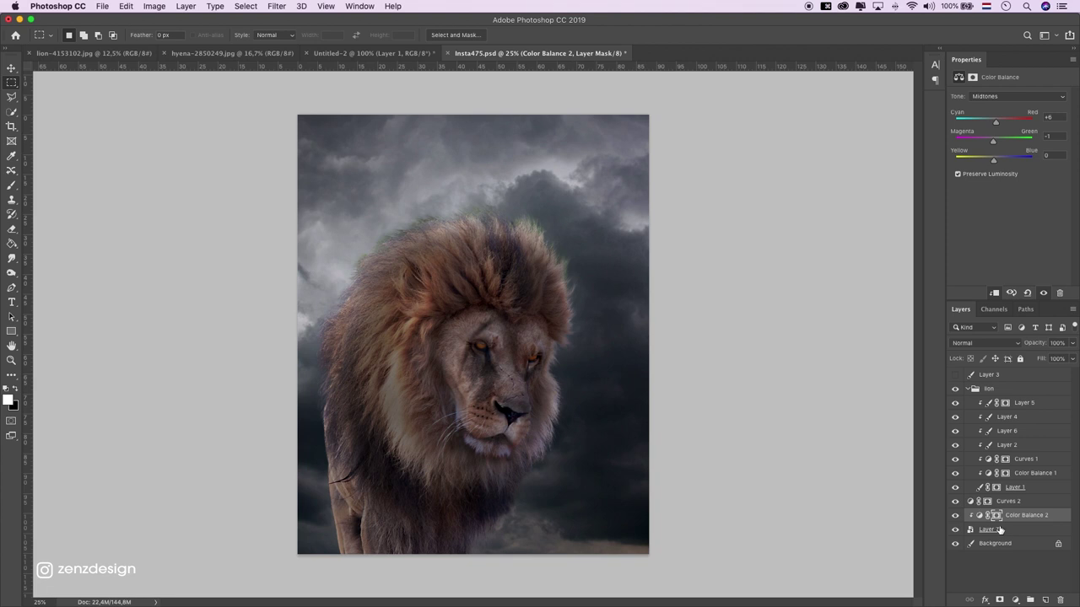
{"action": "left_click", "coordinate": [1000, 529]}
{"action": "left_click", "coordinate": [263, 5]}
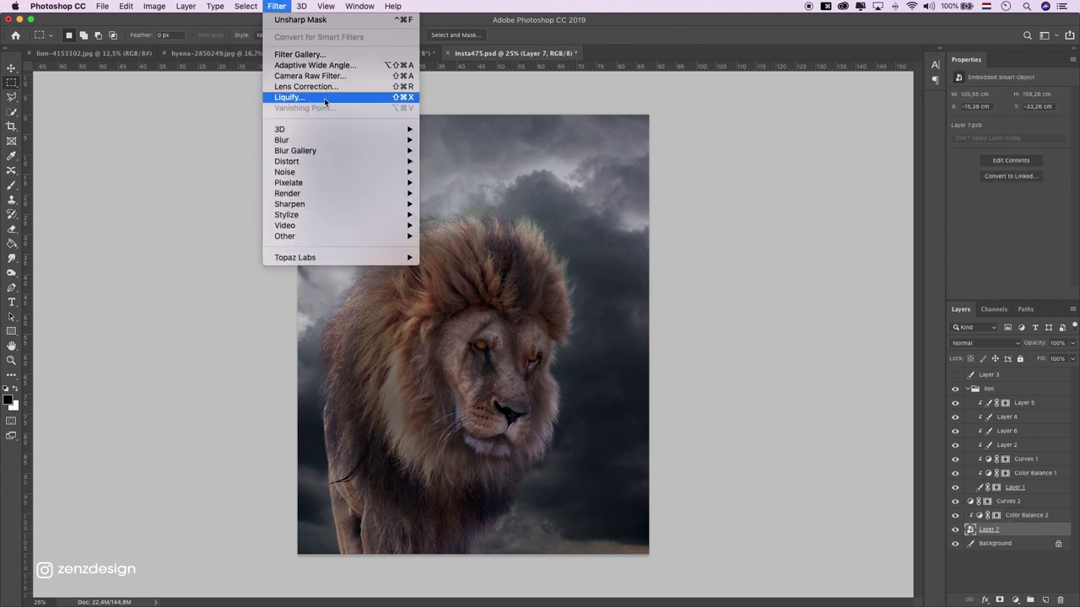
Step: Apply a Camera Raw filter to the sky with Exposure -0.20, Shadows -13 and Saturation -39
{"action": "left_click", "coordinate": [324, 76]}
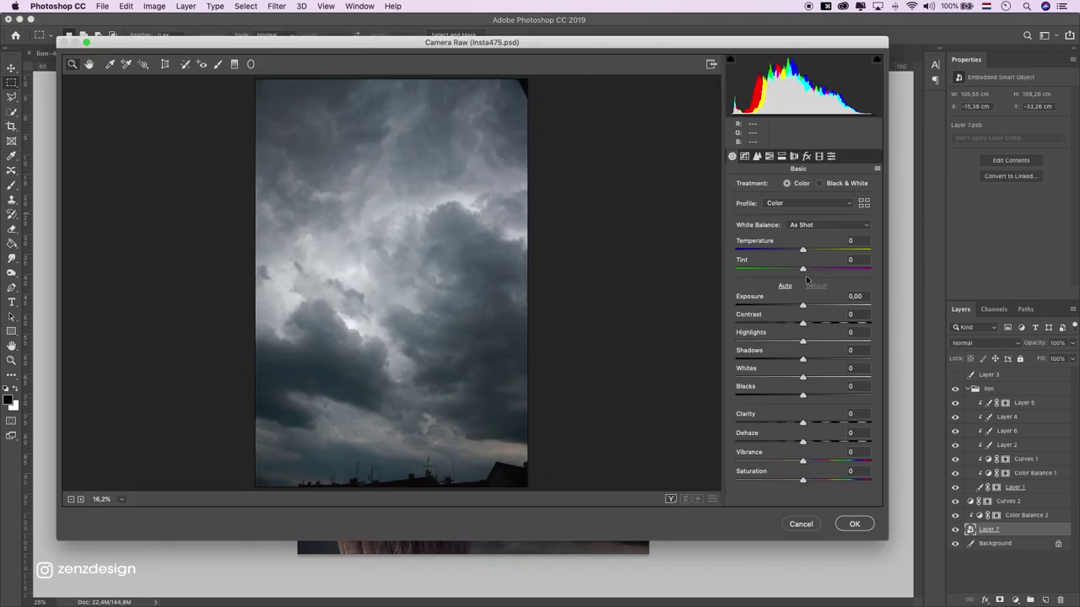
{"action": "mouse_move", "coordinate": [812, 306]}
{"action": "left_mouse_down"}
{"action": "mouse_move", "coordinate": [799, 307]}
{"action": "mouse_move", "coordinate": [833, 343]}
{"action": "left_mouse_up"}
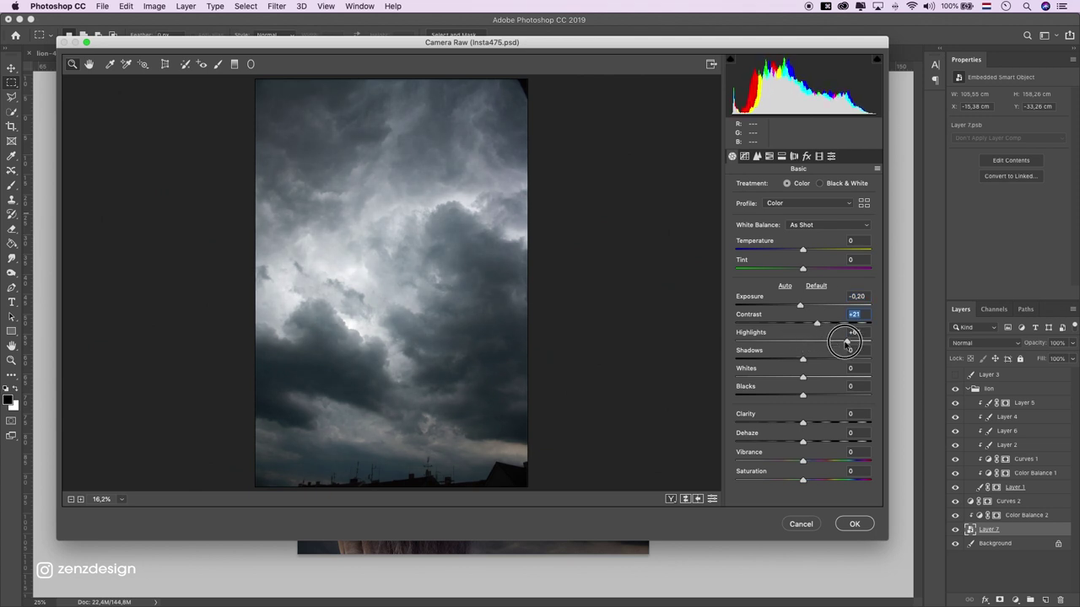
{"action": "mouse_move", "coordinate": [802, 359]}
{"action": "left_mouse_down"}
{"action": "mouse_move", "coordinate": [792, 362]}
{"action": "mouse_move", "coordinate": [830, 377]}
{"action": "mouse_move", "coordinate": [792, 402]}
{"action": "left_mouse_up"}
{"action": "left_click_drag", "start_coordinate": [801, 481], "coordinate": [786, 481]}
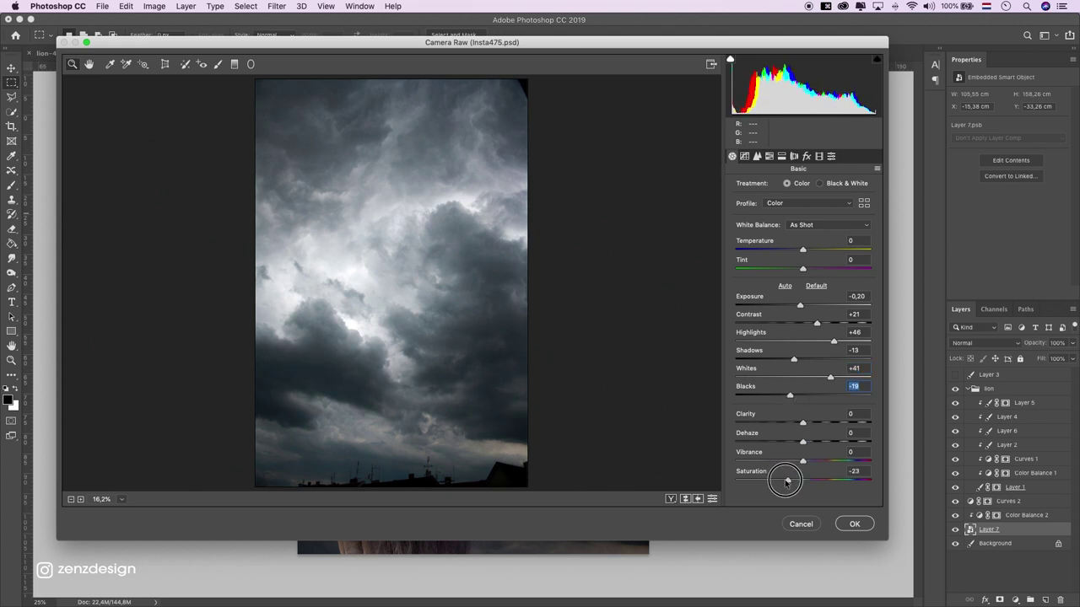
{"action": "mouse_move", "coordinate": [786, 482]}
{"action": "left_mouse_down"}
{"action": "mouse_move", "coordinate": [776, 480]}
{"action": "mouse_move", "coordinate": [799, 469]}
{"action": "left_mouse_up"}
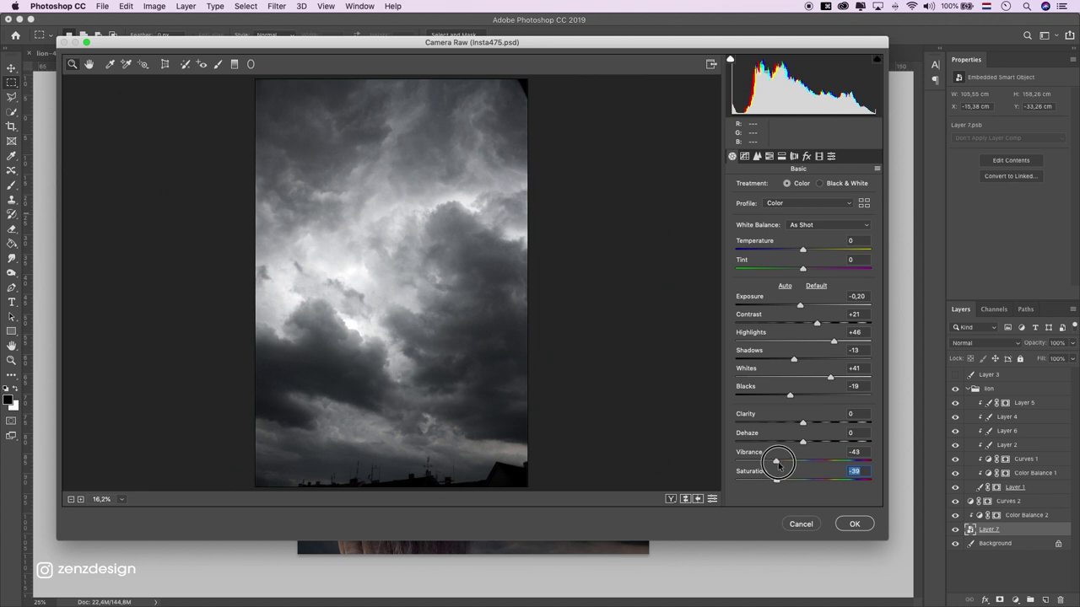
{"action": "left_click", "coordinate": [853, 523]}
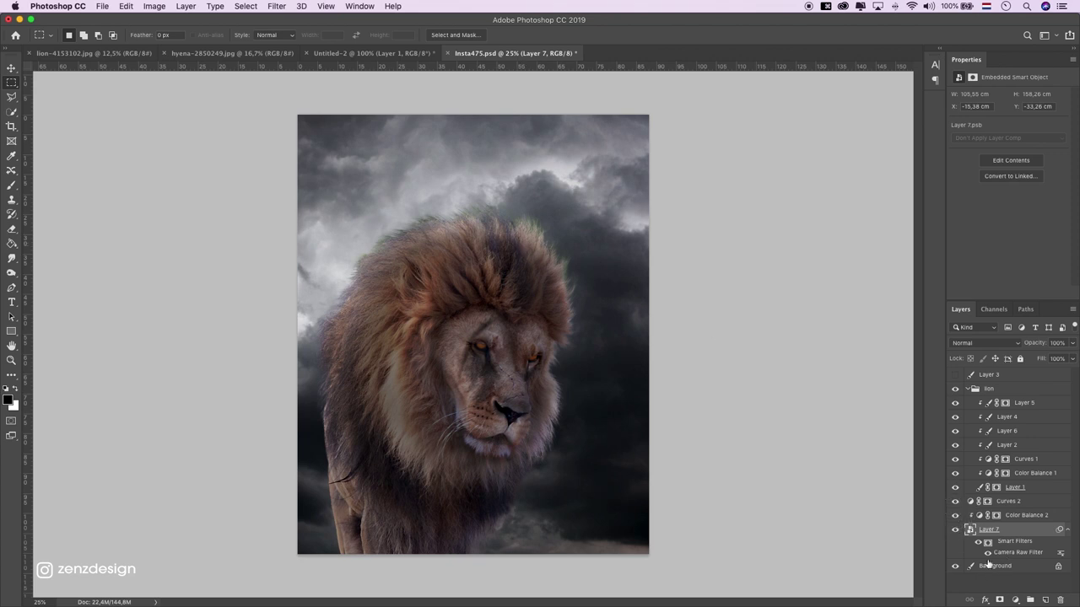
Step: Delete the Scar reference layer and create a new empty layer at the top
{"action": "left_click", "coordinate": [1066, 530]}
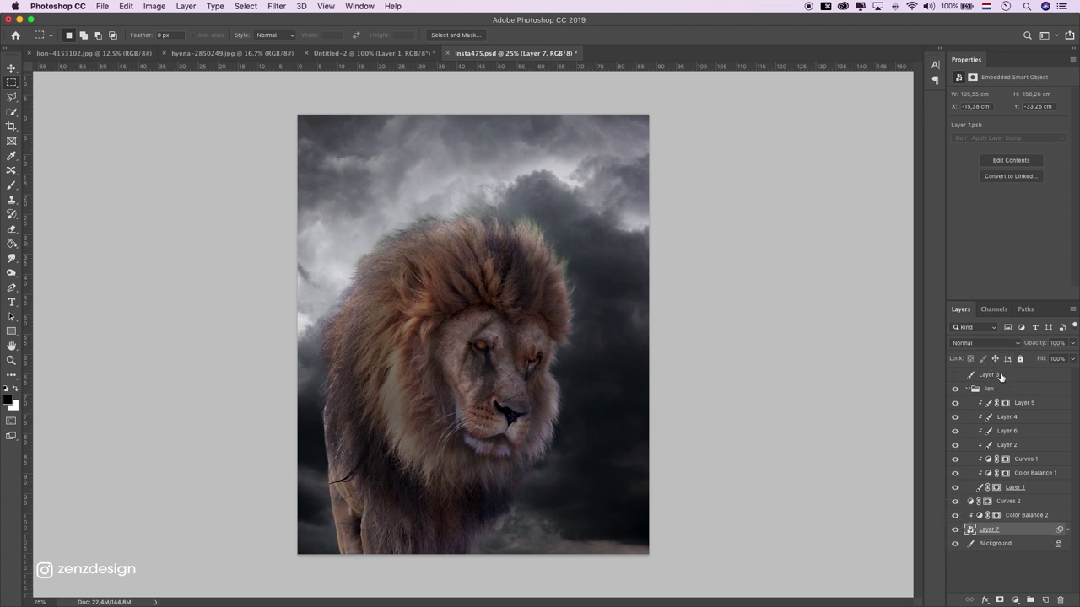
{"action": "left_click", "coordinate": [1000, 376]}
{"action": "left_click", "coordinate": [955, 375]}
{"action": "left_click_drag", "start_coordinate": [973, 382], "coordinate": [1060, 599]}
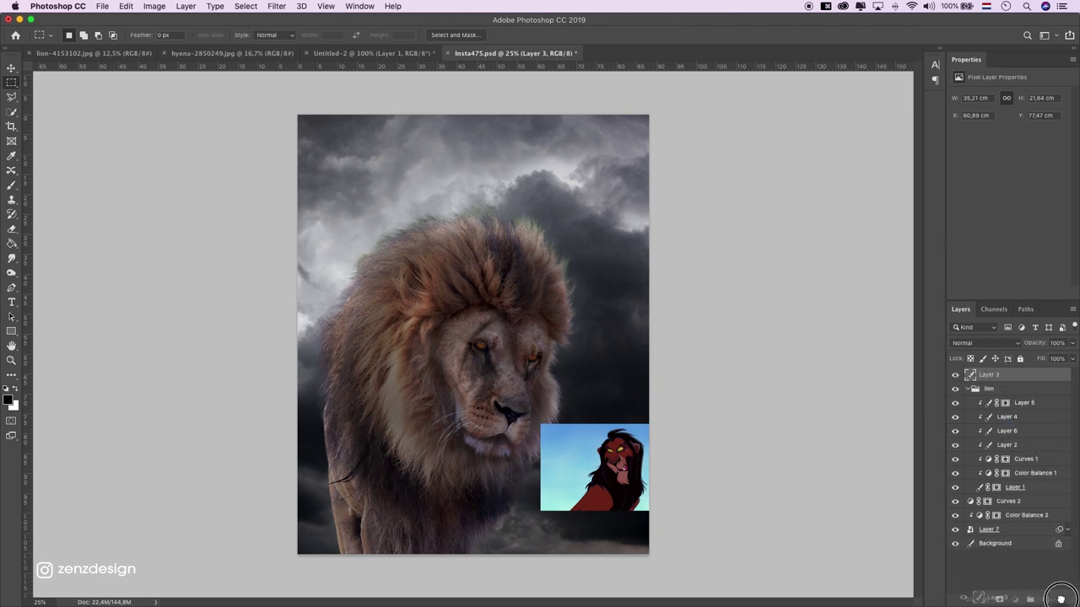
{"action": "left_click", "coordinate": [968, 374]}
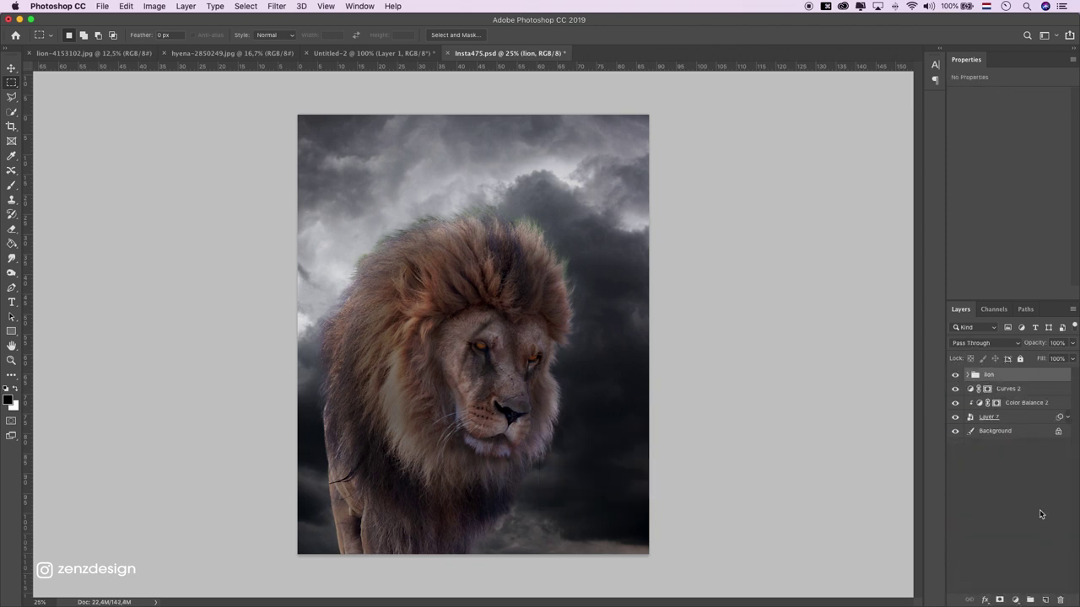
{"action": "left_click", "coordinate": [1045, 599]}
Step: Set the brush to 100% opacity, 100% flow and Normal blend mode
{"action": "left_click", "coordinate": [17, 191]}
{"action": "left_click", "coordinate": [15, 390]}
{"action": "left_click", "coordinate": [258, 35]}
{"action": "left_click_drag", "start_coordinate": [259, 48], "coordinate": [288, 48]}
{"action": "left_click", "coordinate": [327, 35]}
{"action": "left_click", "coordinate": [291, 23]}
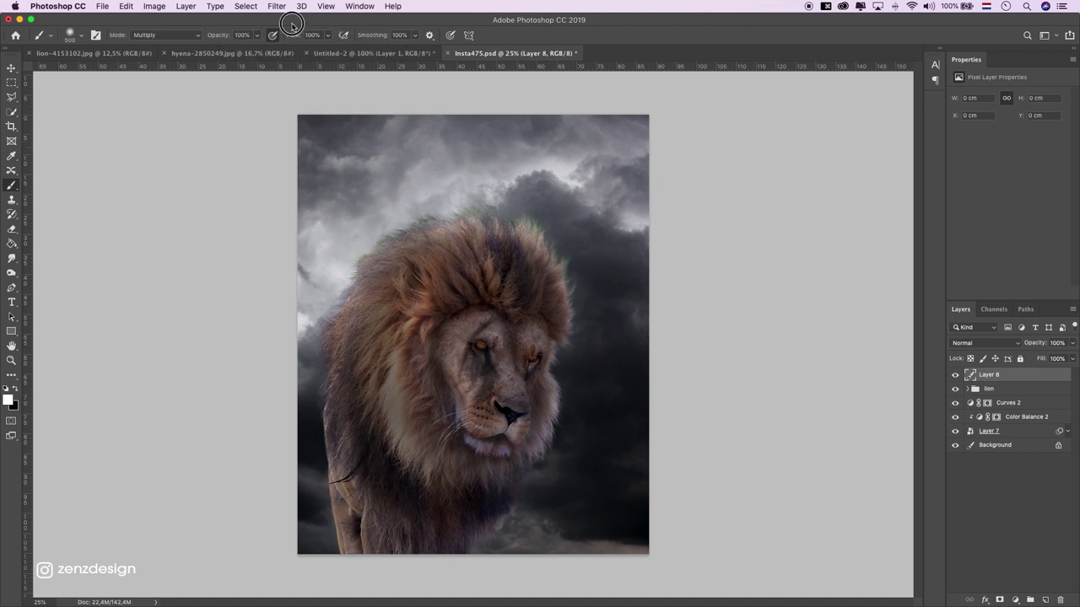
{"action": "left_click", "coordinate": [184, 37]}
{"action": "left_click", "coordinate": [173, 10]}
Step: Choose a peach orange as the foreground colour
{"action": "left_click", "coordinate": [9, 401]}
{"action": "left_click", "coordinate": [559, 157]}
{"action": "left_click_drag", "start_coordinate": [690, 128], "coordinate": [697, 93]}
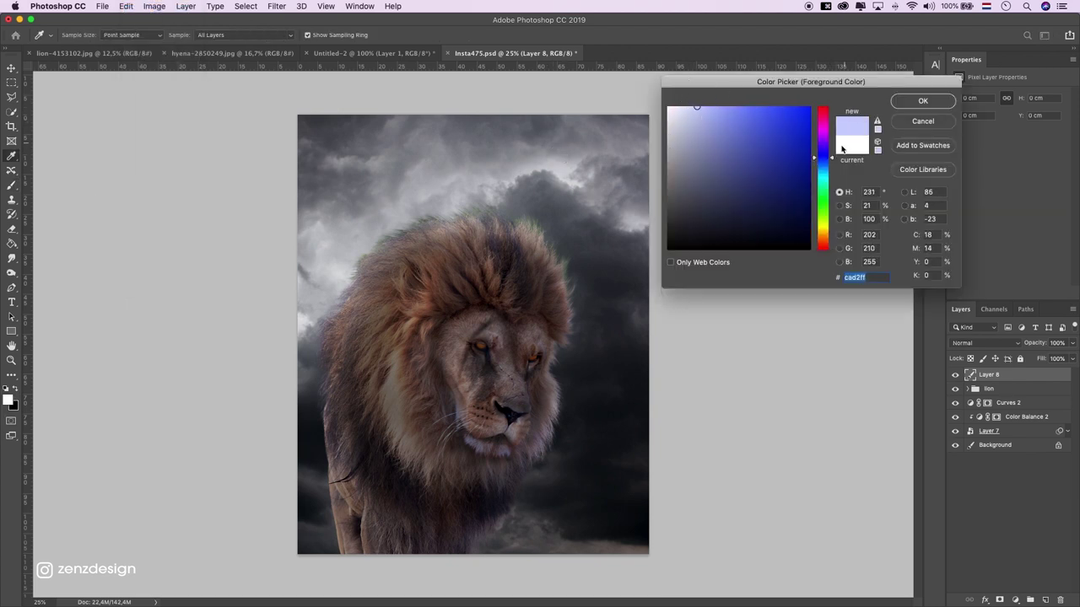
{"action": "left_click", "coordinate": [822, 230]}
{"action": "left_click_drag", "start_coordinate": [822, 232], "coordinate": [823, 242]}
{"action": "left_click", "coordinate": [898, 103]}
Step: Paint a 900-px soft peach dab, set the layer to Screen, and move it beside the mane
{"action": "key", "text": "b"}
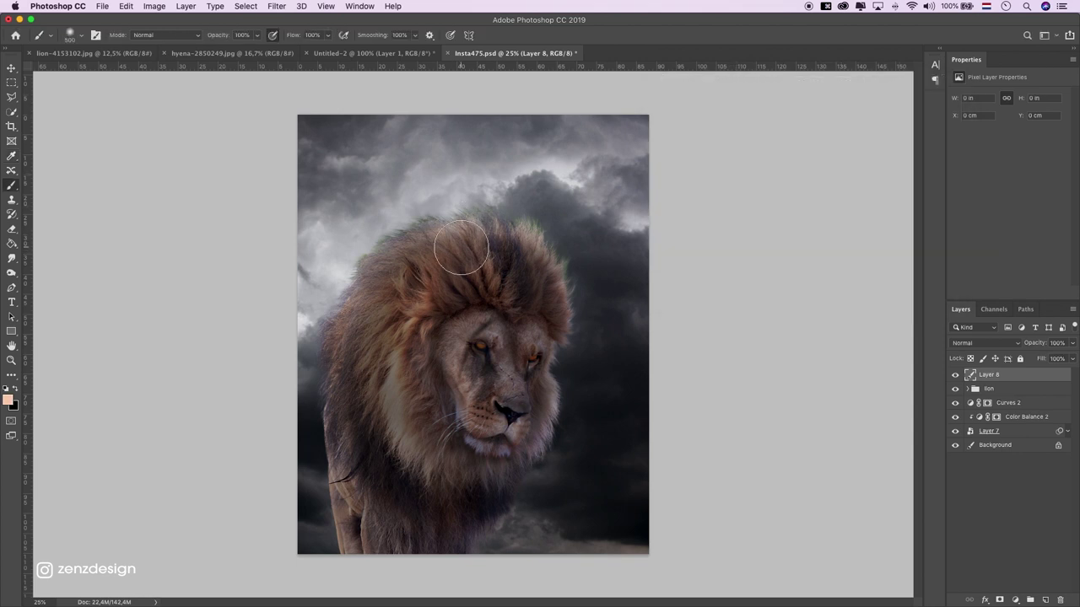
{"action": "key", "text": "bracketright"}
{"action": "key", "text": "bracketright"}
{"action": "key", "text": "bracketright"}
{"action": "key", "text": "bracketright"}
{"action": "left_click", "coordinate": [474, 244]}
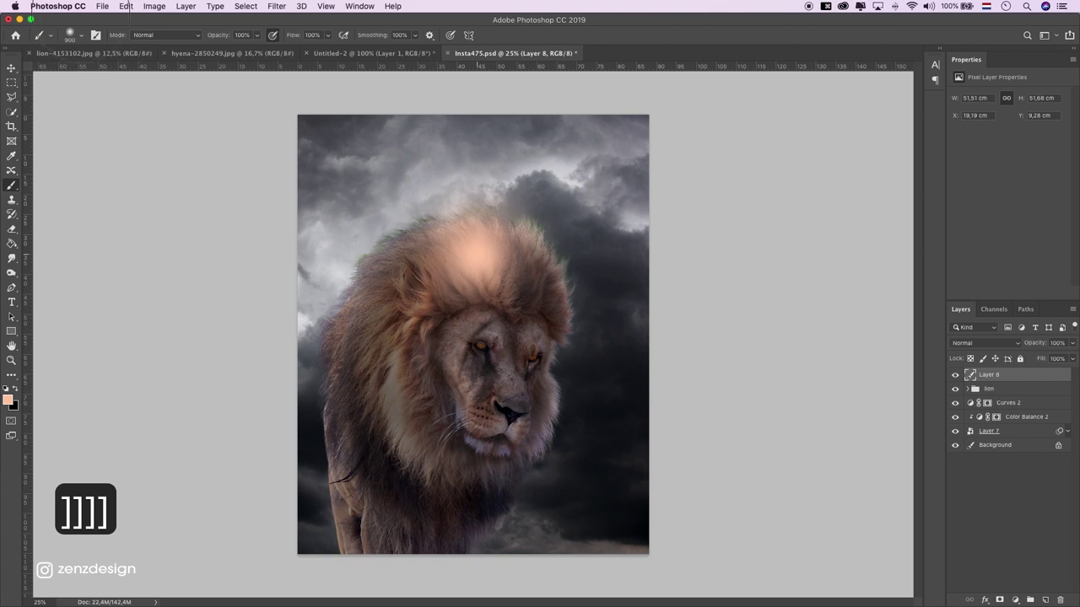
{"action": "left_click", "coordinate": [11, 67]}
{"action": "left_click", "coordinate": [986, 342]}
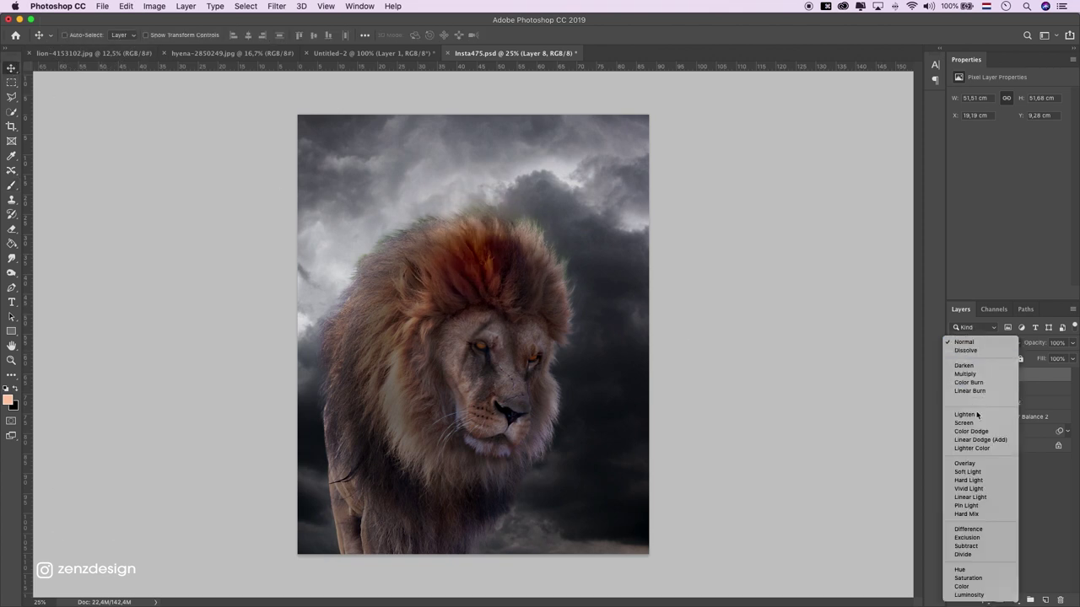
{"action": "left_click", "coordinate": [978, 416]}
{"action": "left_click_drag", "start_coordinate": [604, 297], "coordinate": [428, 300]}
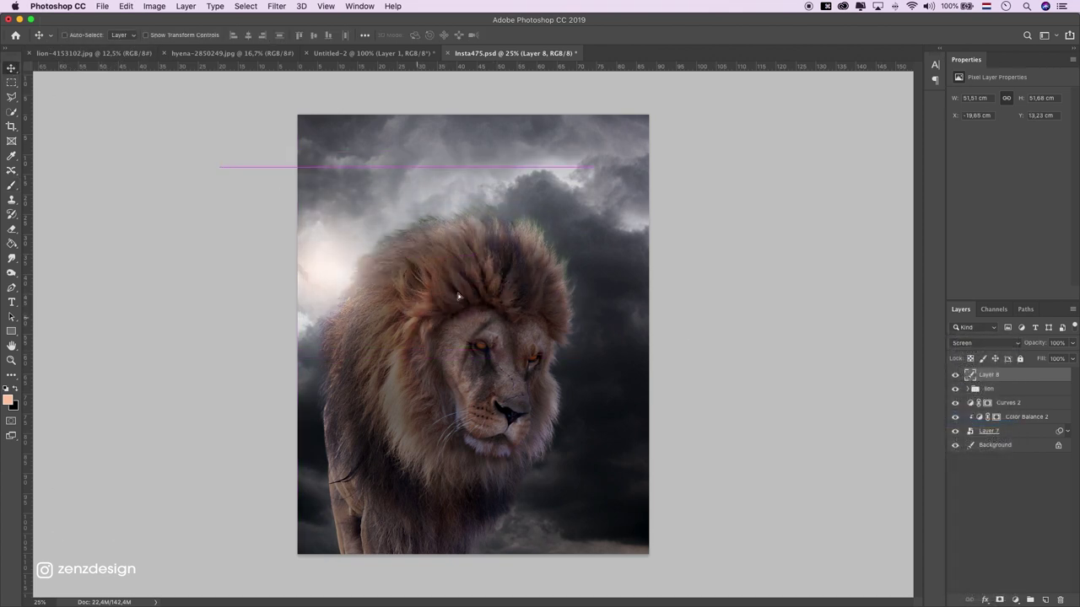
Step: Lighten the peach glow with Hue/Saturation Lightness around +55
{"action": "key", "text": "super+u"}
{"action": "left_click_drag", "start_coordinate": [765, 304], "coordinate": [796, 307]}
{"action": "key", "text": "Return"}
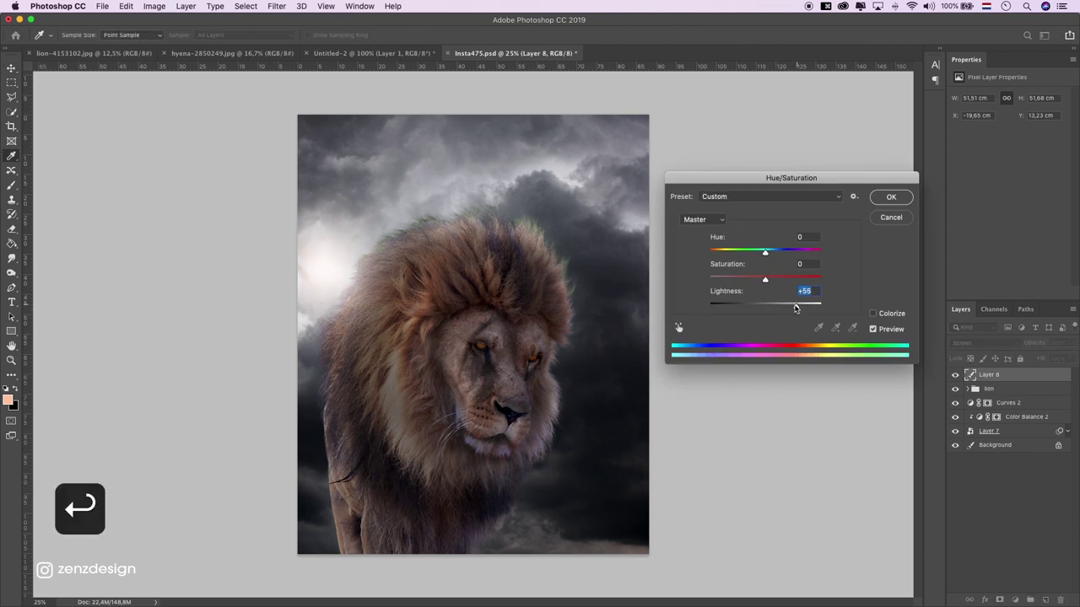
Step: Scale the glow layer up and shift it toward the upper left
{"action": "key", "text": "super+t"}
{"action": "left_click_drag", "start_coordinate": [422, 169], "coordinate": [650, 40]}
{"action": "mouse_move", "coordinate": [479, 226]}
{"action": "left_mouse_down"}
{"action": "mouse_move", "coordinate": [475, 233]}
{"action": "mouse_move", "coordinate": [615, 188]}
{"action": "mouse_move", "coordinate": [565, 135]}
{"action": "mouse_move", "coordinate": [559, 222]}
{"action": "mouse_move", "coordinate": [574, 230]}
{"action": "left_mouse_up"}
{"action": "mouse_move", "coordinate": [705, 437]}
{"action": "left_mouse_down"}
{"action": "mouse_move", "coordinate": [761, 525]}
{"action": "mouse_move", "coordinate": [832, 568]}
{"action": "left_mouse_up"}
{"action": "left_click_drag", "start_coordinate": [610, 354], "coordinate": [533, 265]}
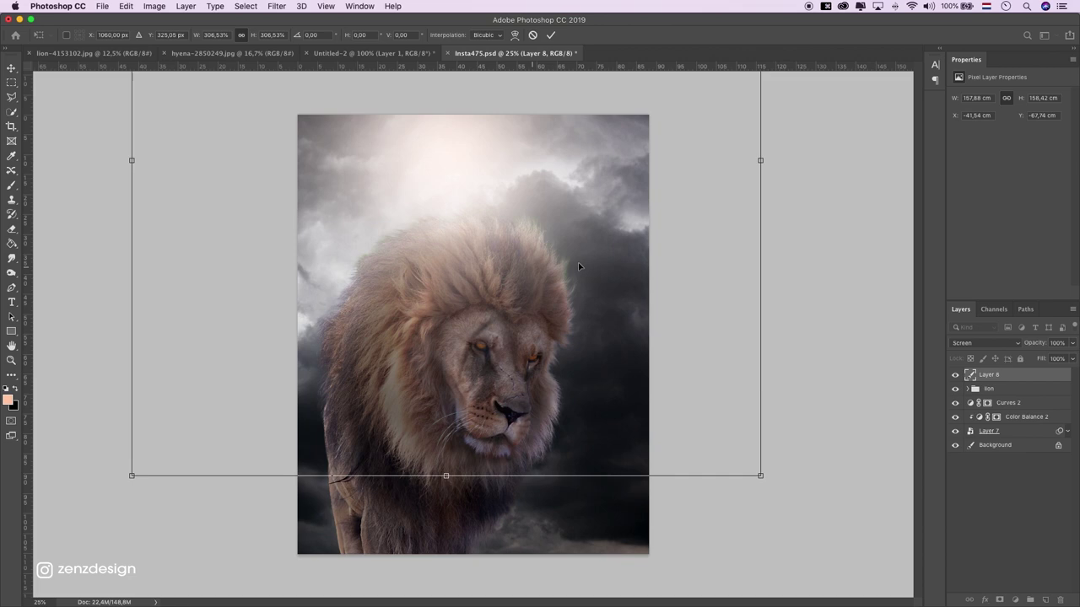
{"action": "left_click_drag", "start_coordinate": [757, 161], "coordinate": [892, 140]}
{"action": "left_click_drag", "start_coordinate": [573, 231], "coordinate": [463, 269]}
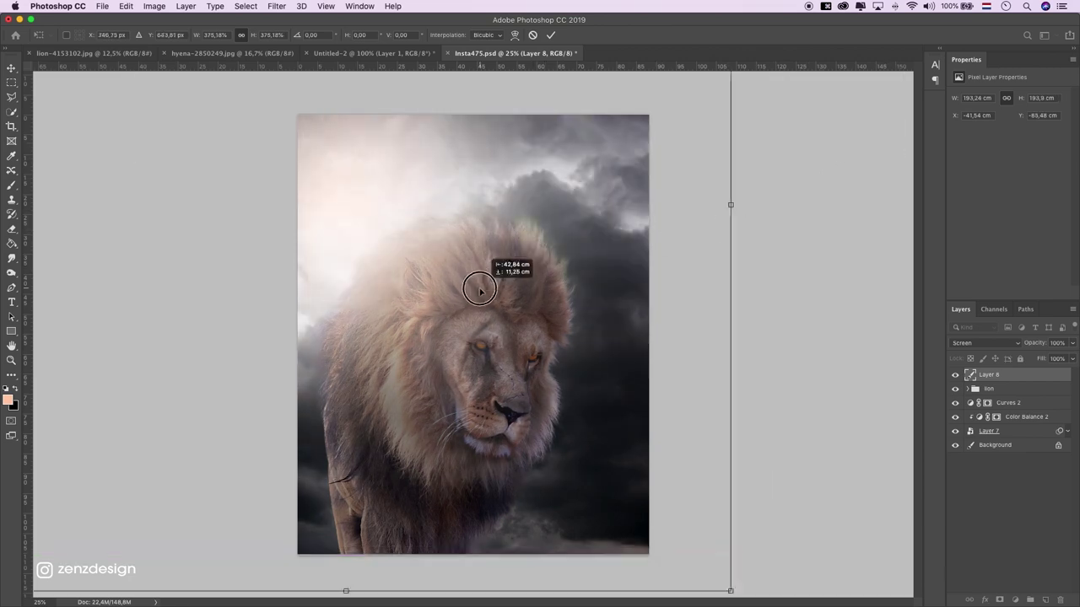
Step: Refine the glow's size and position, commit it, and nudge it over the upper-left mane
{"action": "left_click_drag", "start_coordinate": [605, 448], "coordinate": [624, 387]}
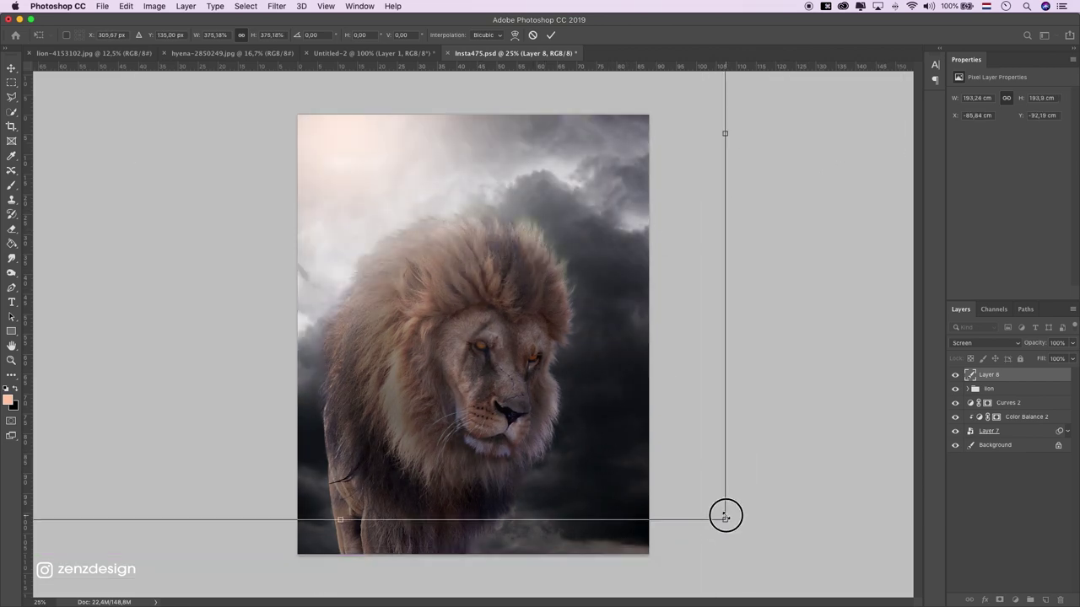
{"action": "left_click_drag", "start_coordinate": [726, 517], "coordinate": [533, 329]}
{"action": "left_click_drag", "start_coordinate": [400, 199], "coordinate": [422, 413]}
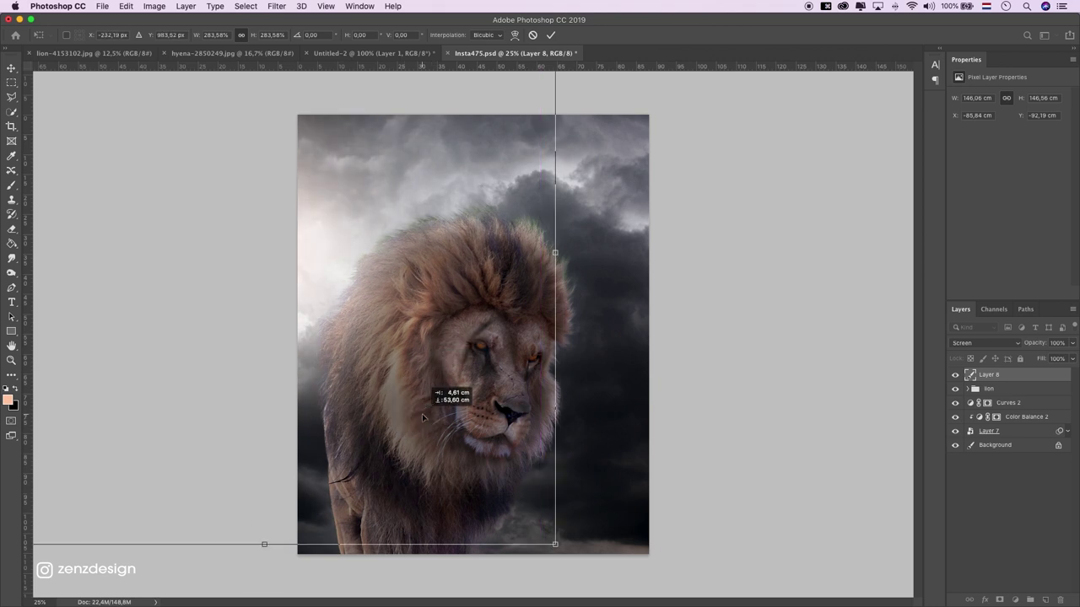
{"action": "key", "text": "Return"}
{"action": "left_click_drag", "start_coordinate": [349, 302], "coordinate": [357, 296]}
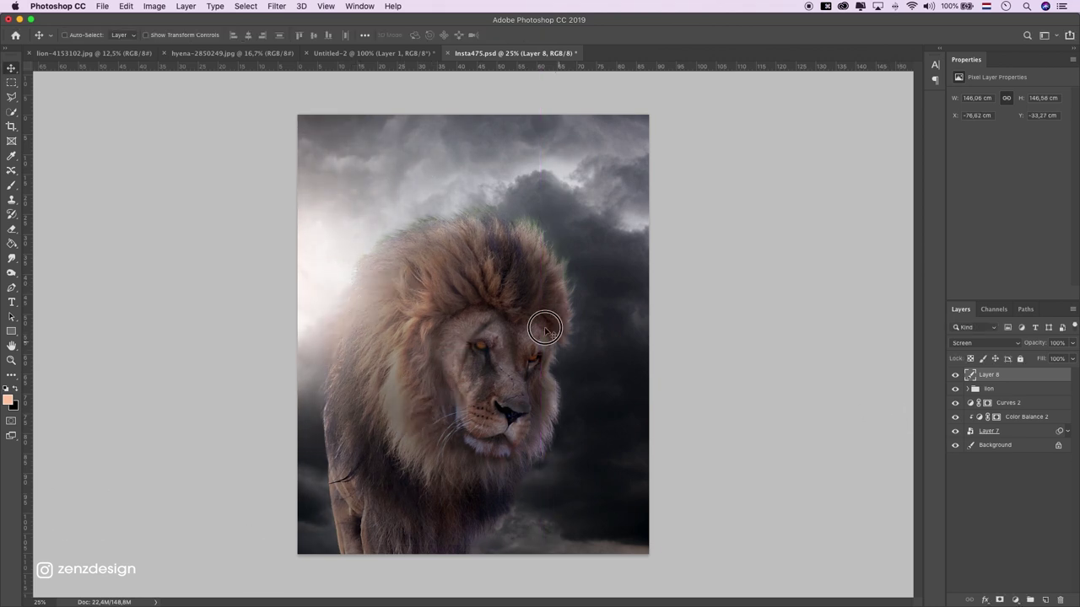
{"action": "left_click_drag", "start_coordinate": [549, 330], "coordinate": [536, 319]}
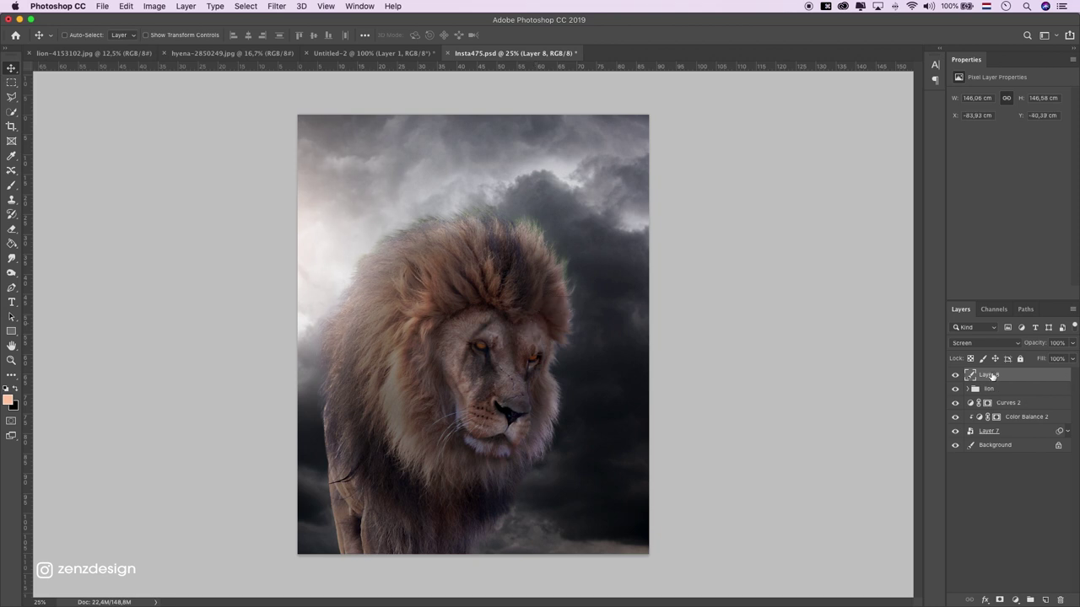
{"action": "left_click", "coordinate": [8, 401]}
Step: Pick a red foreground colour and dab it onto a new layer with a soft brush
{"action": "left_click", "coordinate": [764, 107]}
{"action": "left_click_drag", "start_coordinate": [822, 251], "coordinate": [821, 246]}
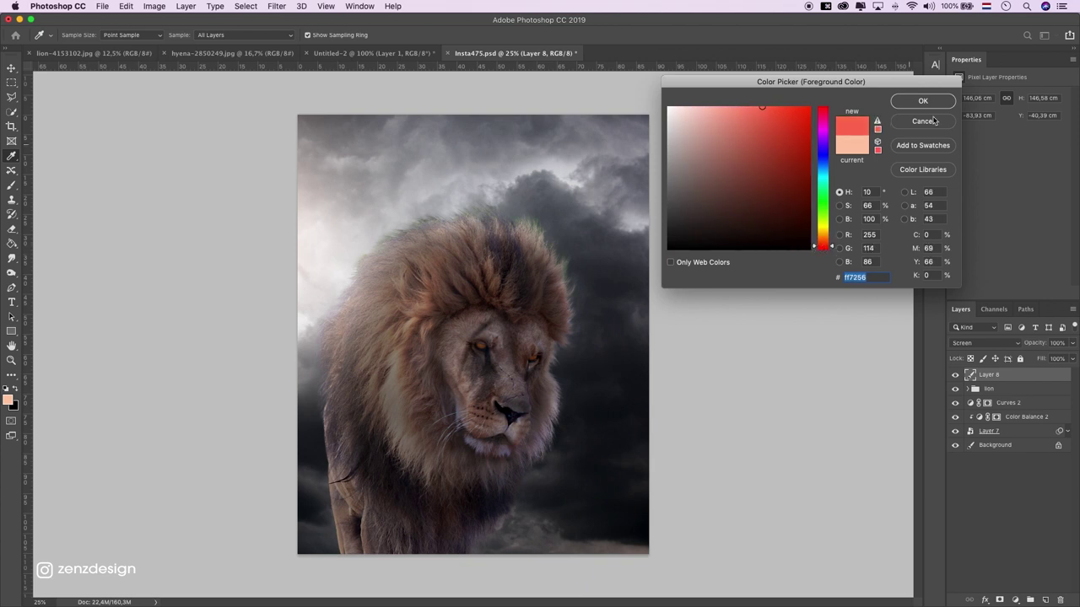
{"action": "left_click", "coordinate": [923, 103]}
{"action": "left_click", "coordinate": [1046, 599]}
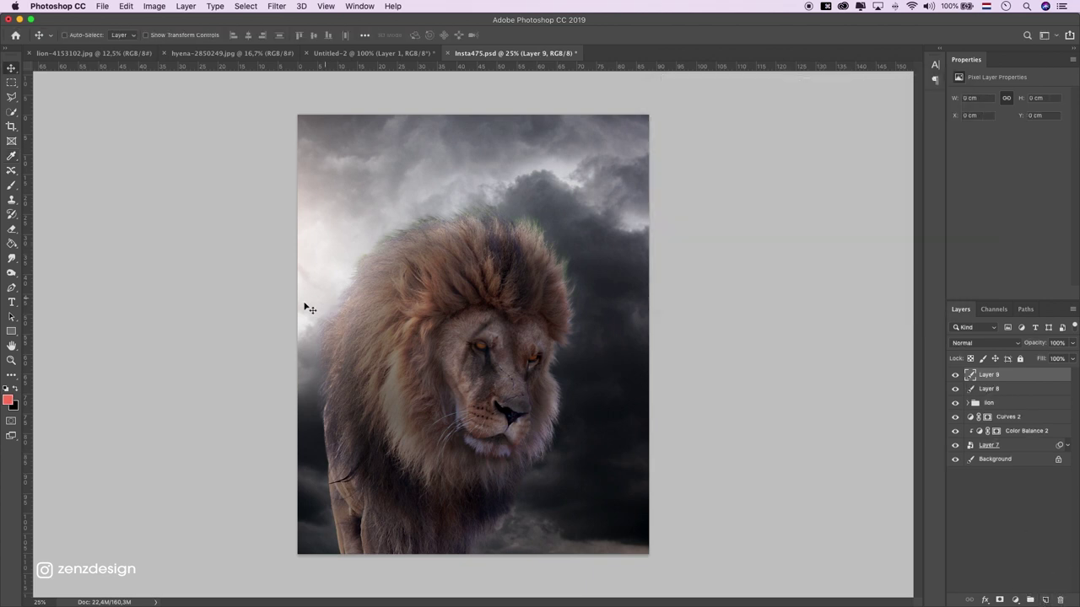
{"action": "left_click", "coordinate": [11, 186]}
{"action": "left_click", "coordinate": [505, 314]}
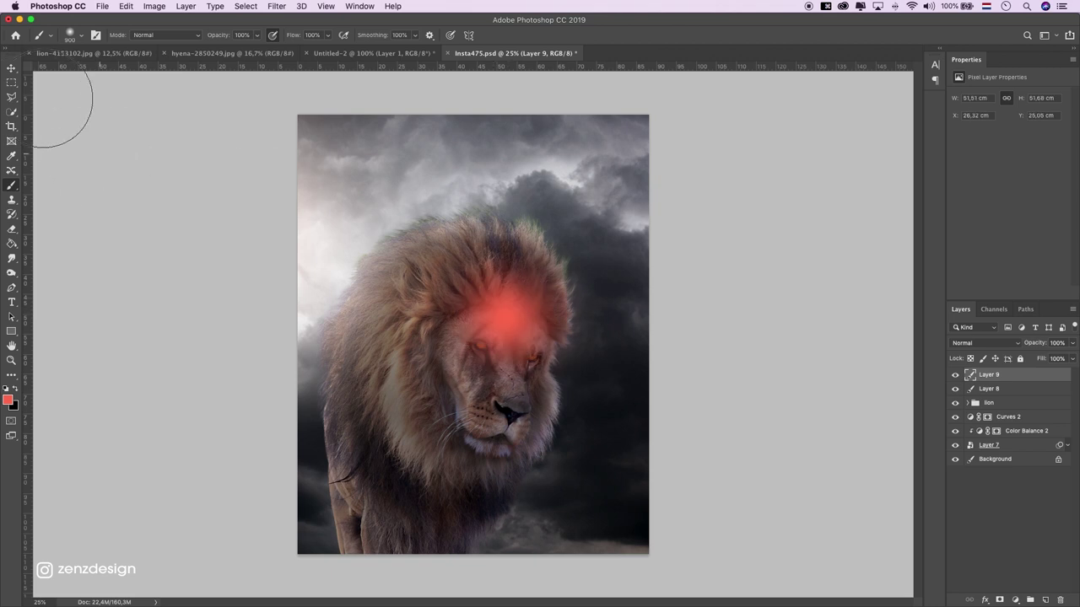
Step: Set the red paint layer to Overlay and move and resize it along the lion's left side
{"action": "left_click", "coordinate": [10, 67]}
{"action": "left_click", "coordinate": [982, 343]}
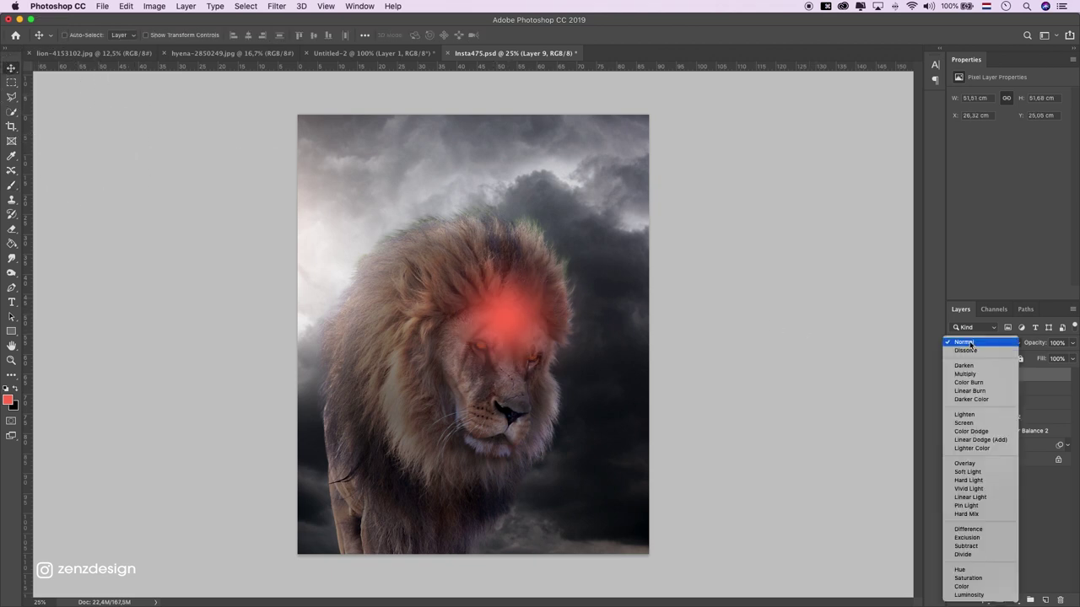
{"action": "left_click", "coordinate": [966, 463]}
{"action": "mouse_move", "coordinate": [583, 333]}
{"action": "left_mouse_down"}
{"action": "mouse_move", "coordinate": [556, 385]}
{"action": "mouse_move", "coordinate": [419, 302]}
{"action": "left_mouse_up"}
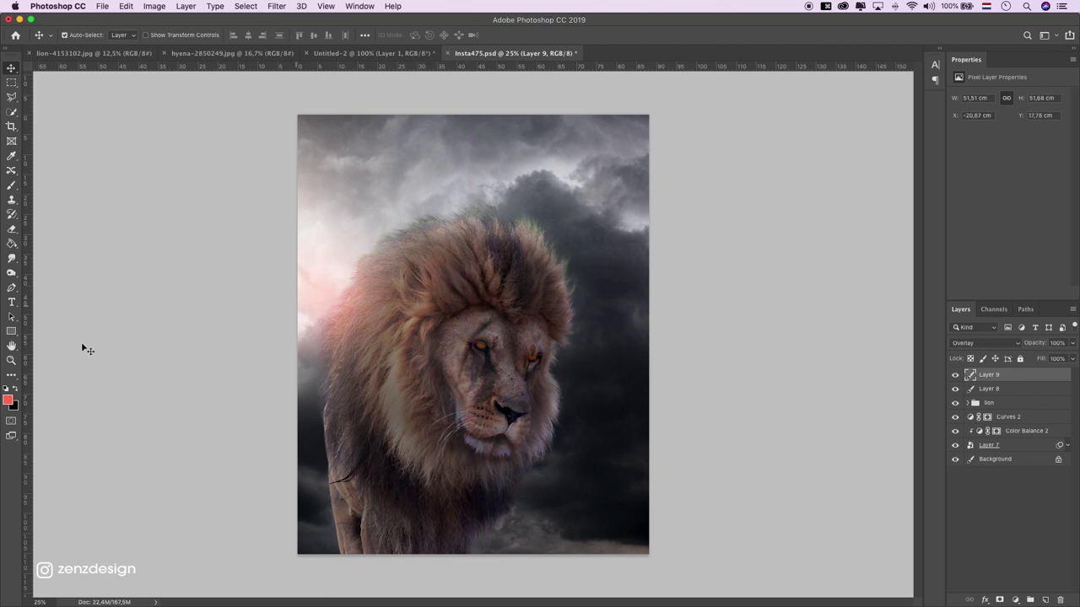
{"action": "key", "text": "super+minus"}
{"action": "key", "text": "super+minus"}
{"action": "key", "text": "super+t"}
{"action": "mouse_move", "coordinate": [455, 252]}
{"action": "left_mouse_down"}
{"action": "mouse_move", "coordinate": [635, 125]}
{"action": "mouse_move", "coordinate": [600, 160]}
{"action": "left_mouse_up"}
{"action": "left_click_drag", "start_coordinate": [466, 307], "coordinate": [468, 325]}
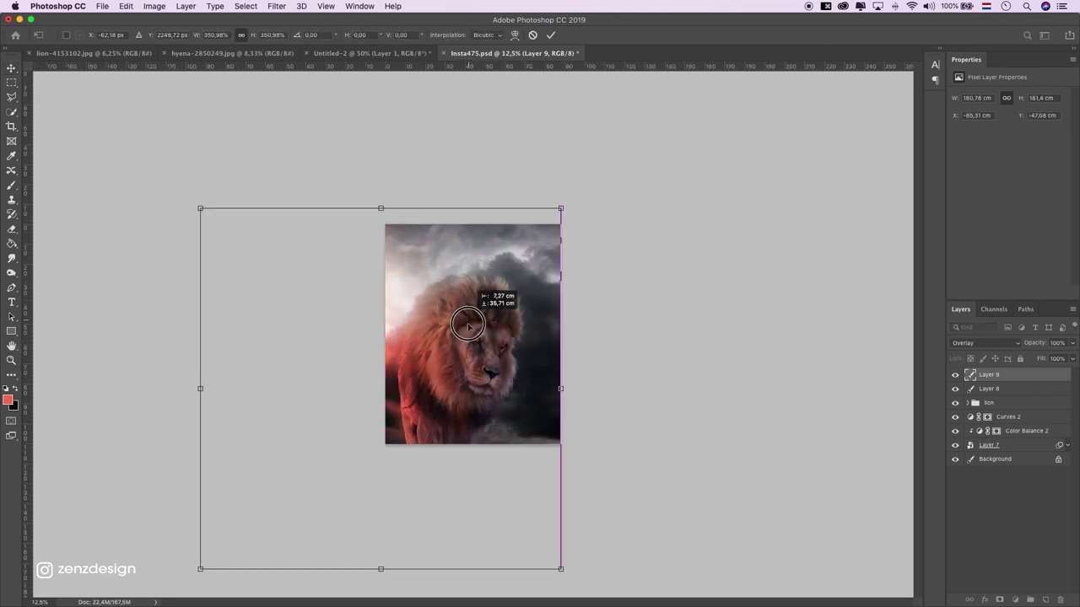
{"action": "key", "text": "Return"}
Step: Raise the glow's lightness in Hue/Saturation to +13
{"action": "key", "text": "z"}
{"action": "left_click", "coordinate": [474, 324]}
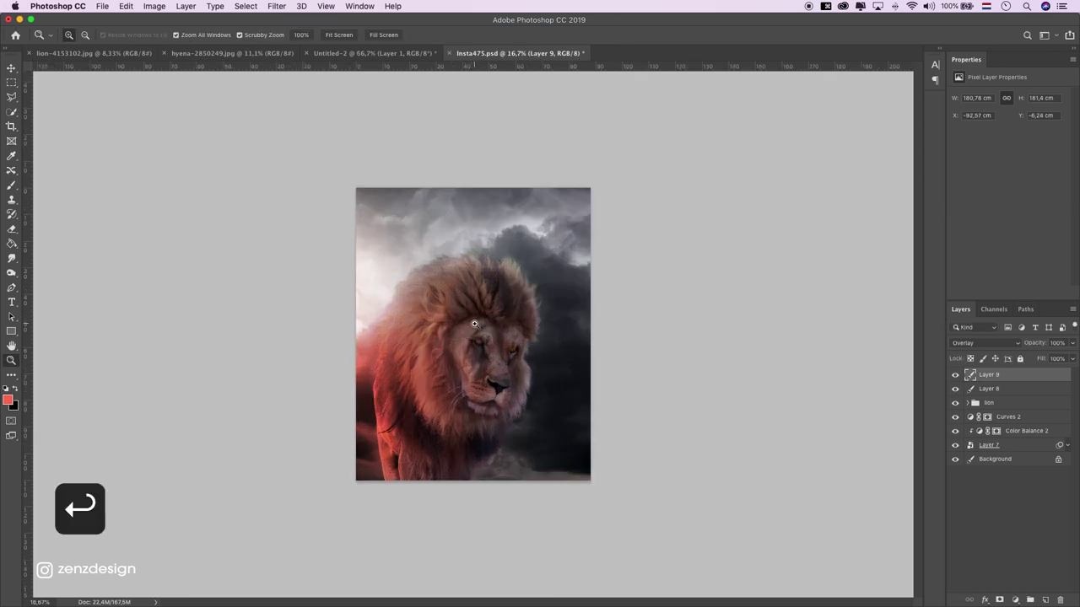
{"action": "left_click", "coordinate": [12, 68]}
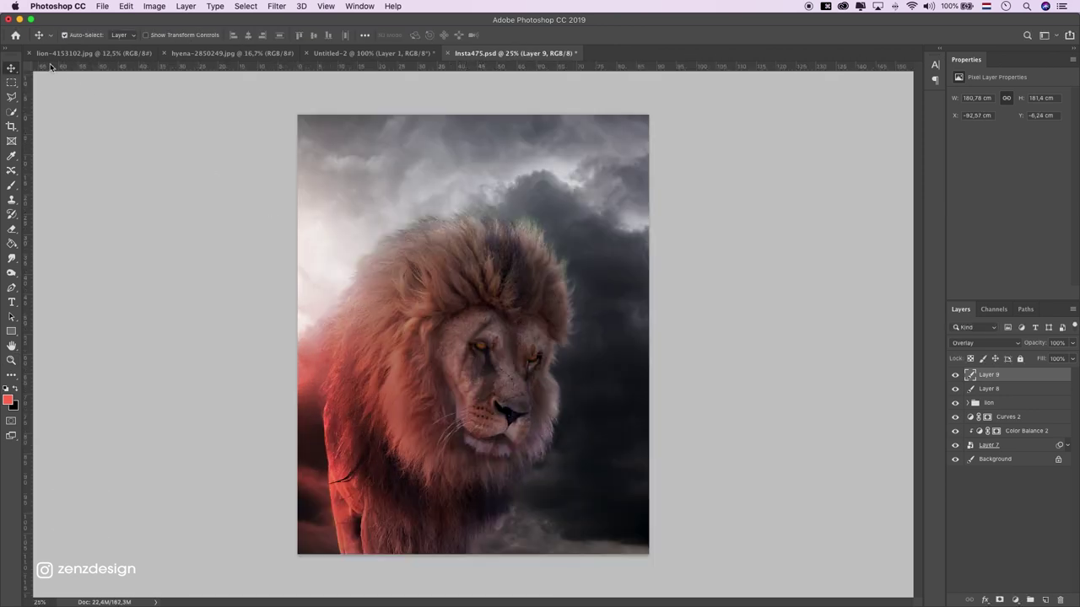
{"action": "key", "text": "super+u"}
{"action": "mouse_move", "coordinate": [785, 305]}
{"action": "left_mouse_down"}
{"action": "mouse_move", "coordinate": [730, 309]}
{"action": "mouse_move", "coordinate": [779, 312]}
{"action": "left_mouse_up"}
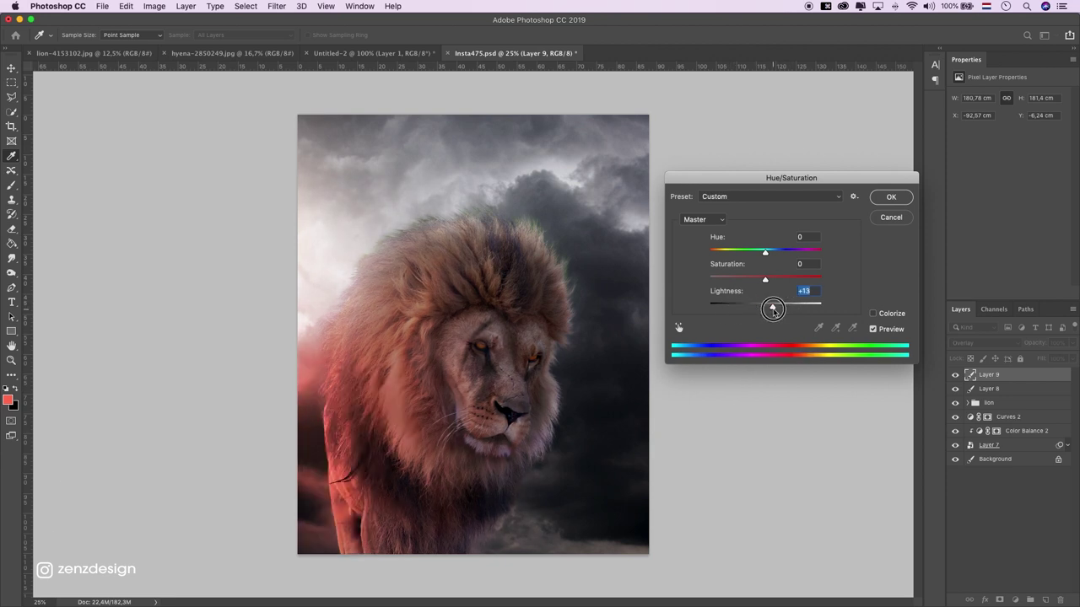
Step: Apply Hue +8, Saturation +2 and Lightness +26 to the glow layer
{"action": "mouse_move", "coordinate": [766, 279]}
{"action": "left_mouse_down"}
{"action": "mouse_move", "coordinate": [742, 282]}
{"action": "mouse_move", "coordinate": [727, 263]}
{"action": "mouse_move", "coordinate": [770, 267]}
{"action": "left_mouse_up"}
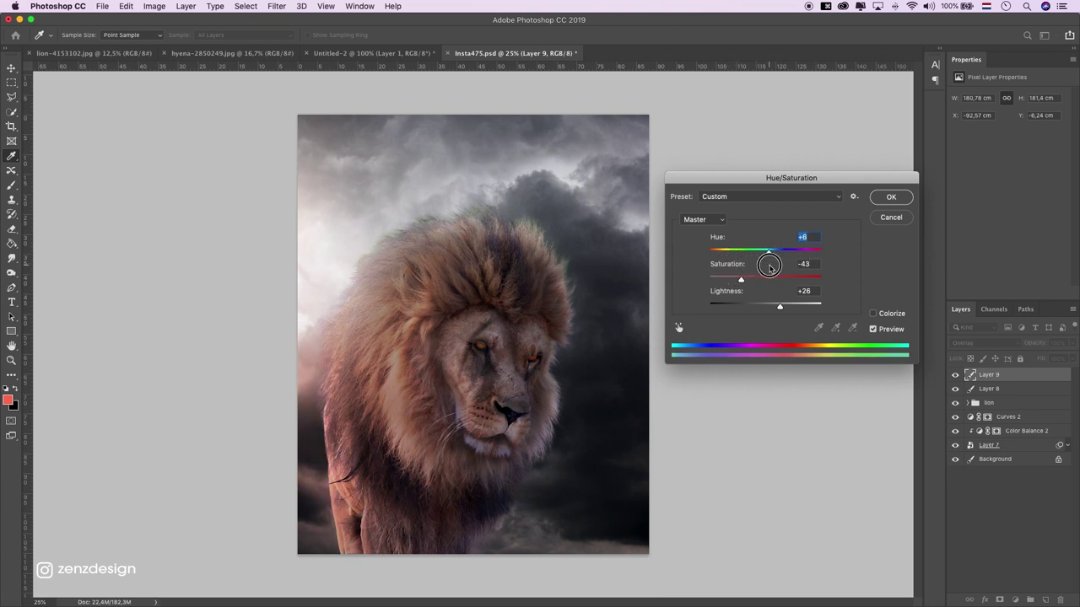
{"action": "left_click_drag", "start_coordinate": [767, 267], "coordinate": [773, 268]}
{"action": "mouse_move", "coordinate": [729, 281]}
{"action": "left_mouse_down"}
{"action": "mouse_move", "coordinate": [805, 280]}
{"action": "mouse_move", "coordinate": [766, 287]}
{"action": "left_mouse_up"}
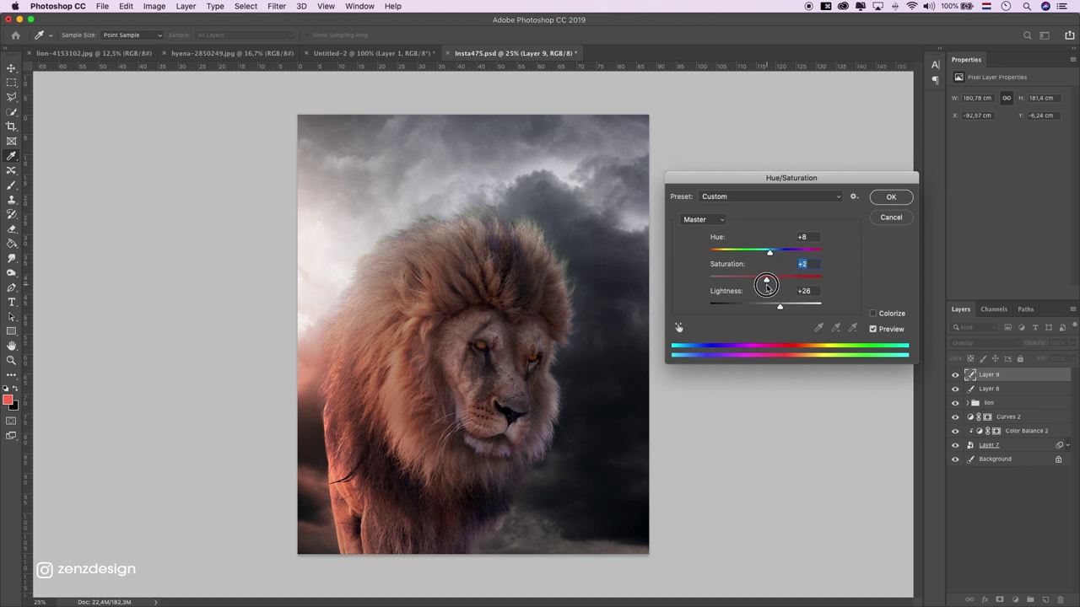
{"action": "left_click", "coordinate": [890, 199]}
{"action": "left_click", "coordinate": [968, 344]}
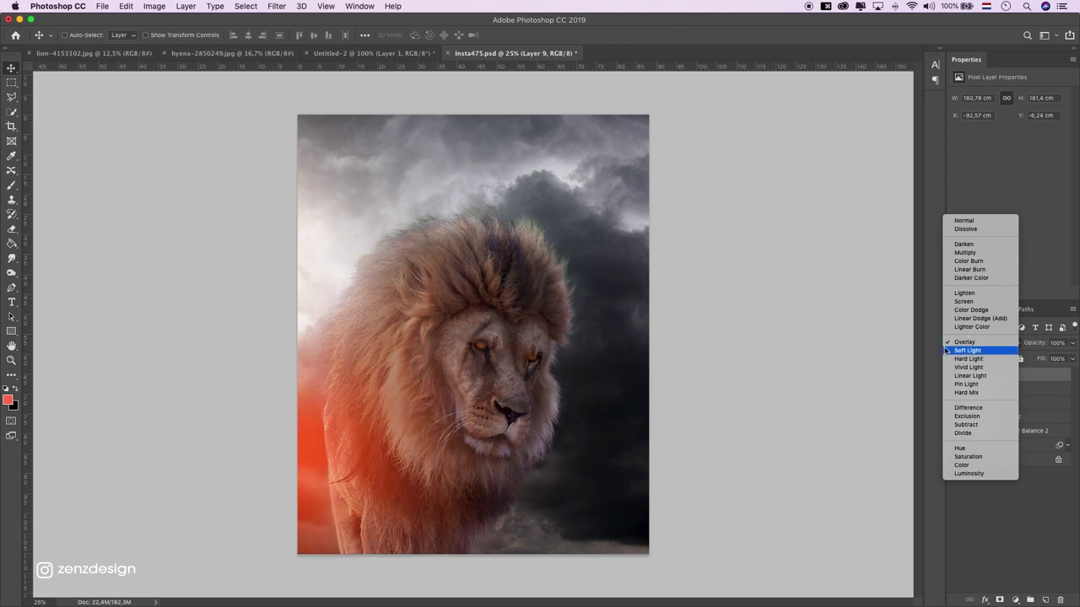
Step: Keep Layer 9 on Overlay and duplicate it twice, trying one copy in the upper-left sky and hiding it
{"action": "left_click", "coordinate": [963, 341]}
{"action": "left_click_drag", "start_coordinate": [989, 375], "coordinate": [1050, 595]}
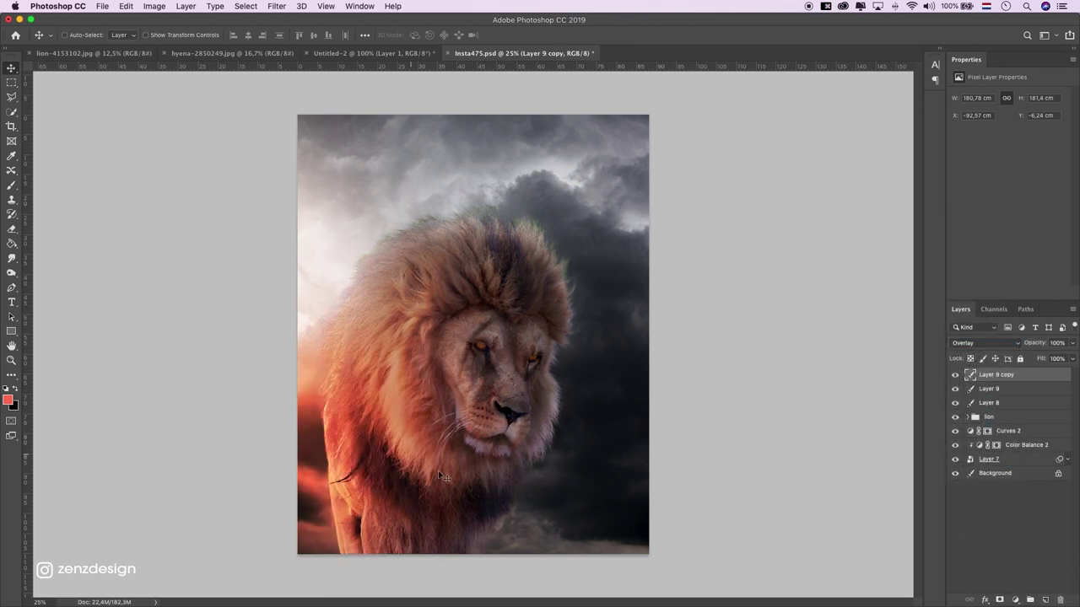
{"action": "left_click_drag", "start_coordinate": [518, 249], "coordinate": [499, 279]}
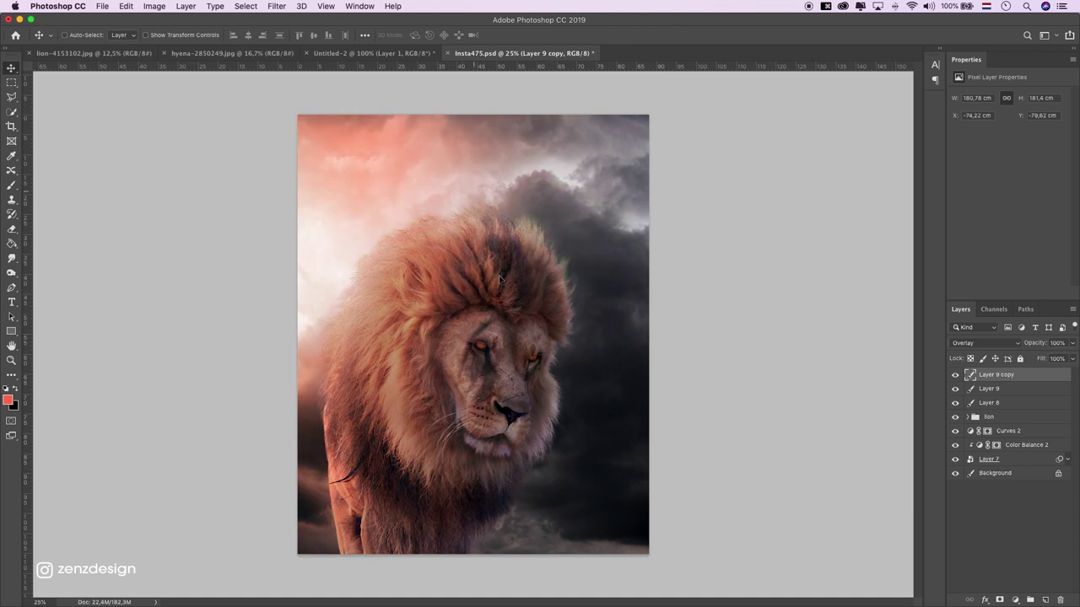
{"action": "left_click_drag", "start_coordinate": [537, 174], "coordinate": [411, 192]}
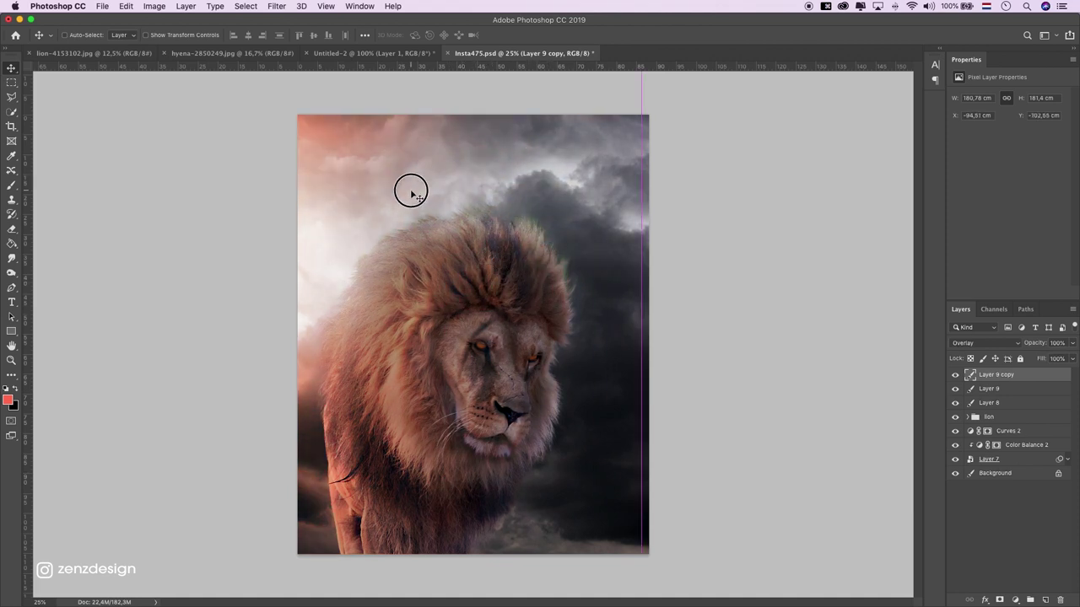
{"action": "left_click", "coordinate": [955, 375]}
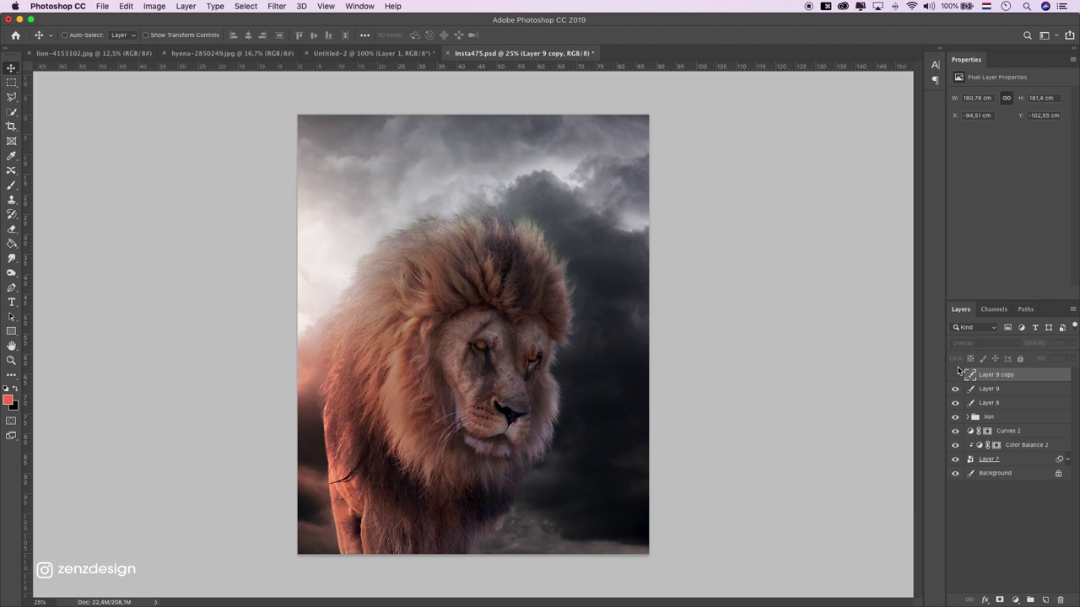
{"action": "left_click_drag", "start_coordinate": [986, 375], "coordinate": [1045, 600]}
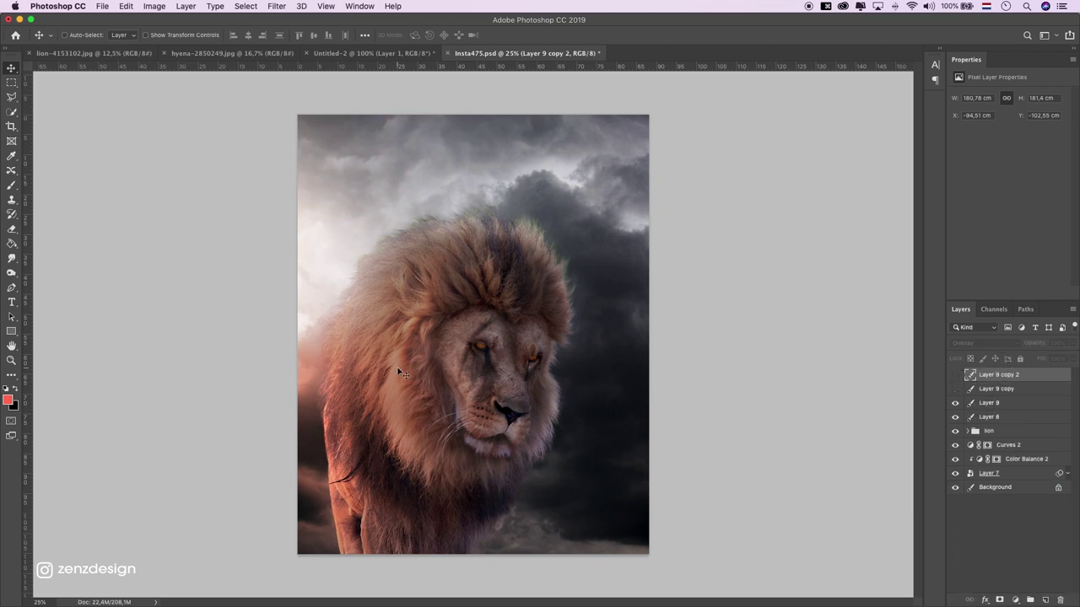
{"action": "left_click", "coordinate": [970, 431]}
Step: Compare Layer 5 on and off and target its layer mask for brushing
{"action": "left_click", "coordinate": [956, 446]}
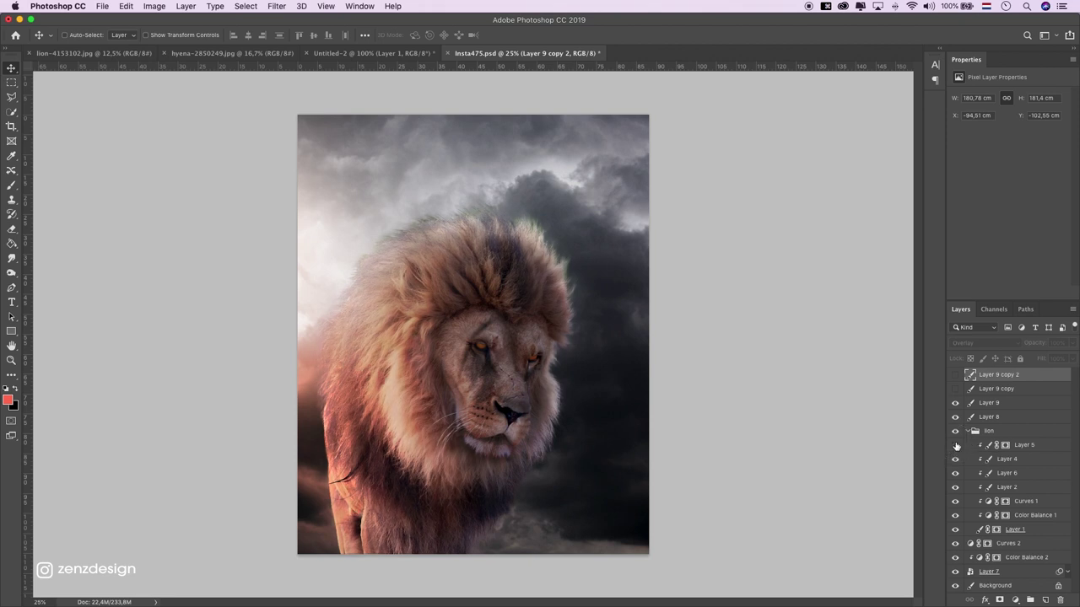
{"action": "left_click", "coordinate": [956, 446]}
{"action": "left_click", "coordinate": [1000, 450]}
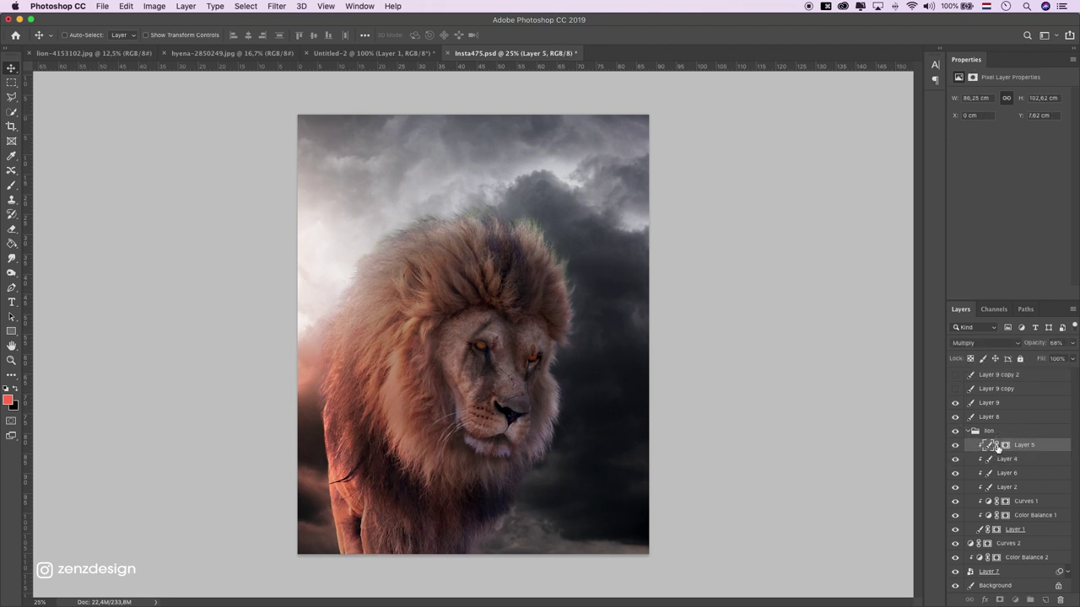
{"action": "left_click", "coordinate": [1005, 446]}
{"action": "key", "text": "b"}
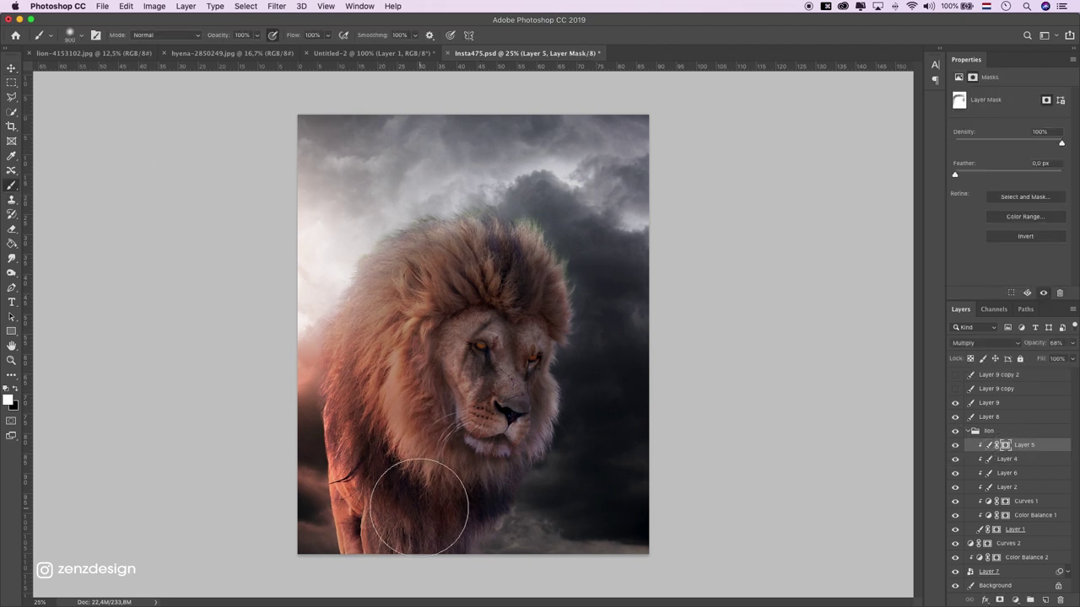
{"action": "key", "text": "super+z"}
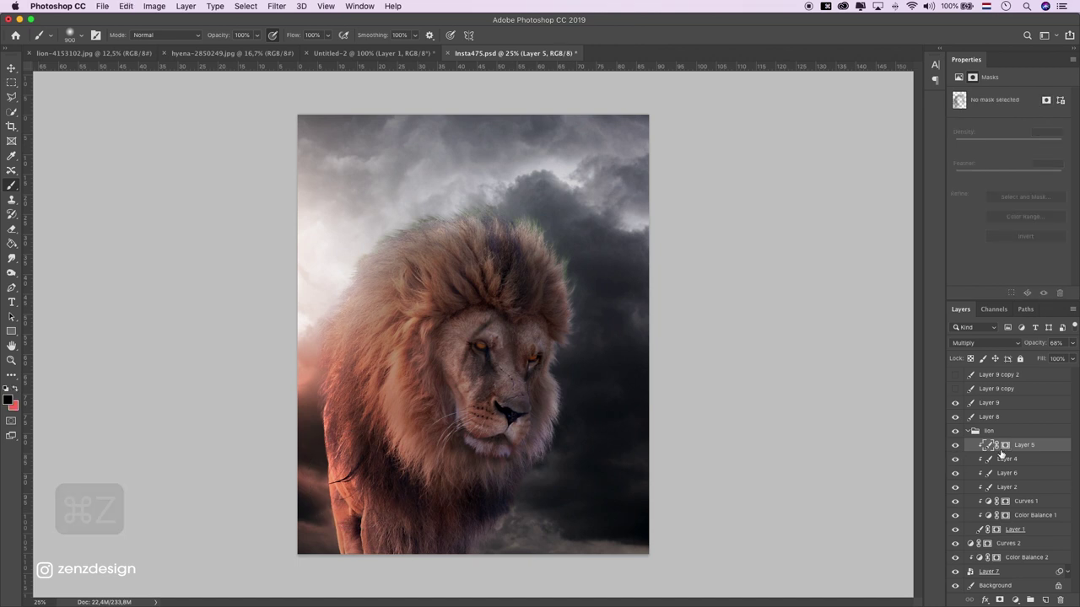
{"action": "left_click", "coordinate": [1005, 445]}
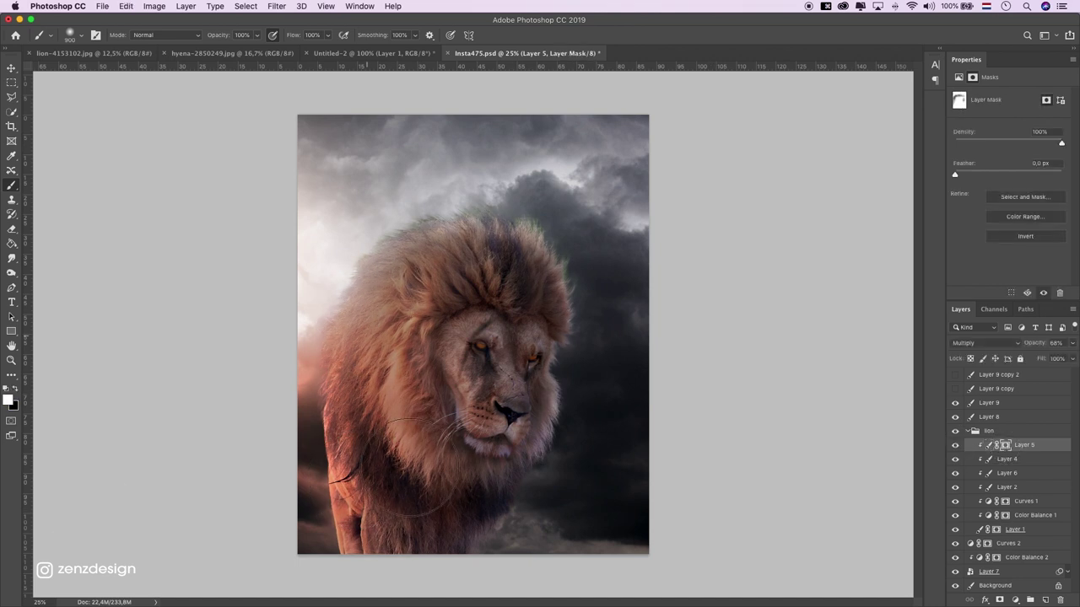
Step: Paint black on Layer 5's mask with a smaller brush over the left mane and leg
{"action": "left_click", "coordinate": [16, 390]}
{"action": "left_click_drag", "start_coordinate": [395, 253], "coordinate": [379, 506]}
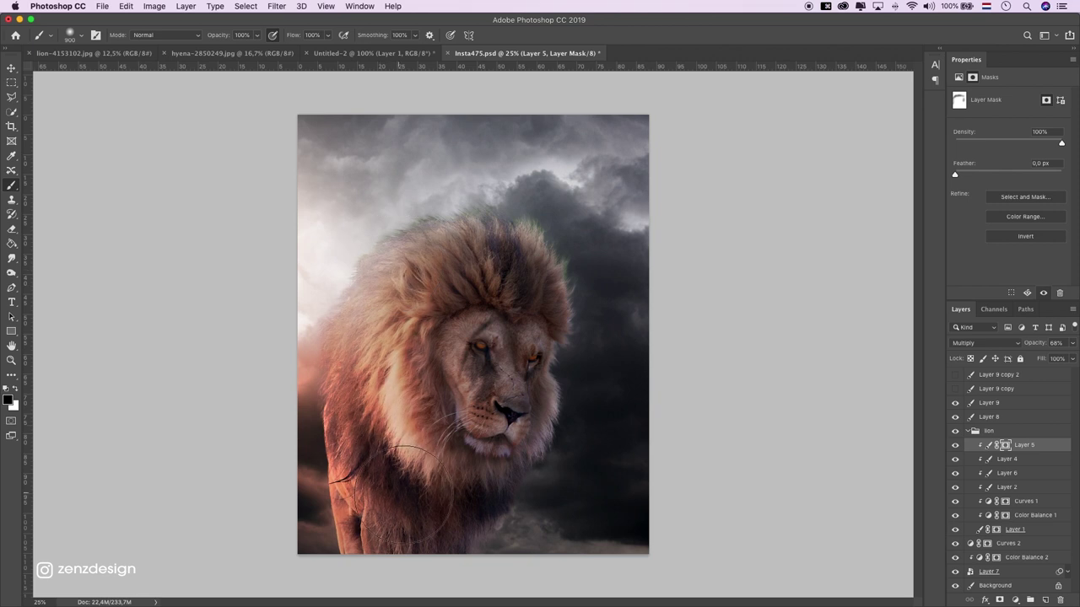
{"action": "key", "text": "super+z"}
{"action": "key", "text": "bracketleft"}
{"action": "key", "text": "bracketleft"}
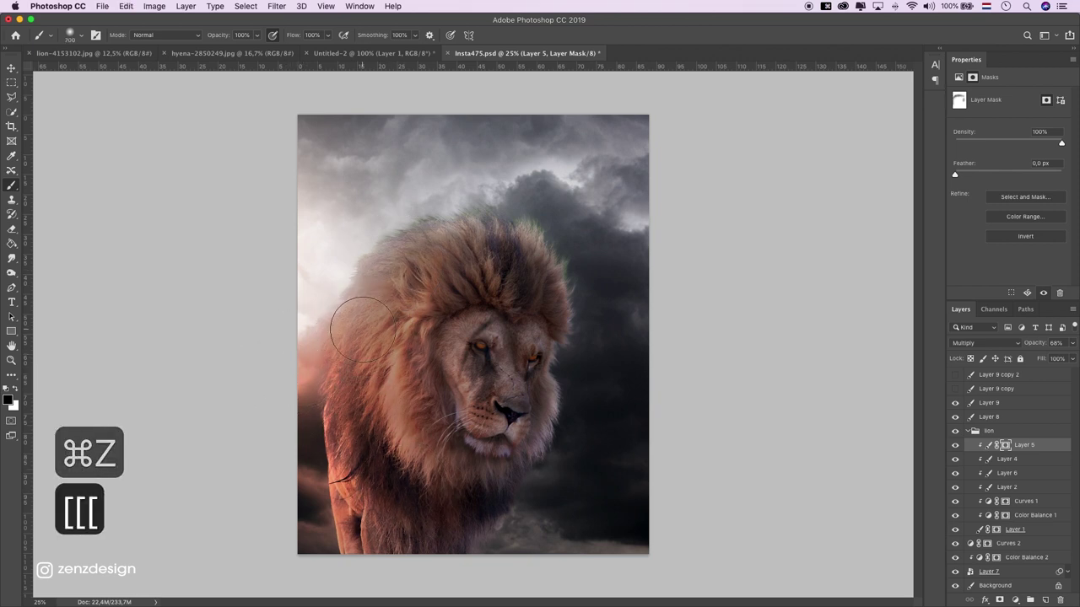
{"action": "key", "text": "bracketleft"}
{"action": "key", "text": "bracketleft"}
{"action": "left_click_drag", "start_coordinate": [394, 253], "coordinate": [405, 514]}
{"action": "mouse_move", "coordinate": [346, 380]}
{"action": "left_mouse_down"}
{"action": "mouse_move", "coordinate": [330, 361]}
{"action": "mouse_move", "coordinate": [358, 281]}
{"action": "left_mouse_up"}
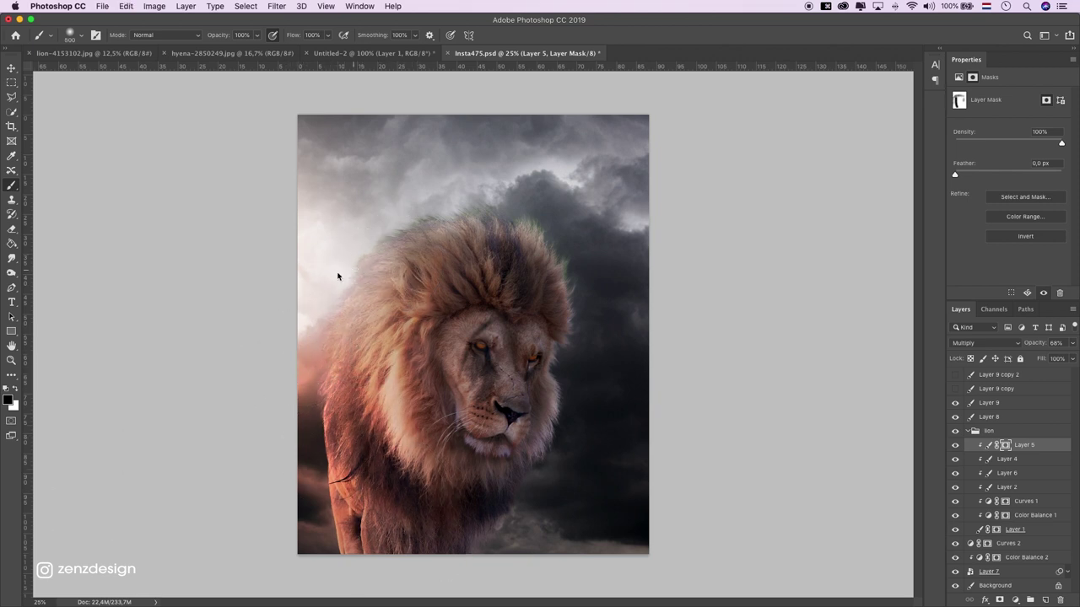
{"action": "left_click_drag", "start_coordinate": [321, 333], "coordinate": [294, 513]}
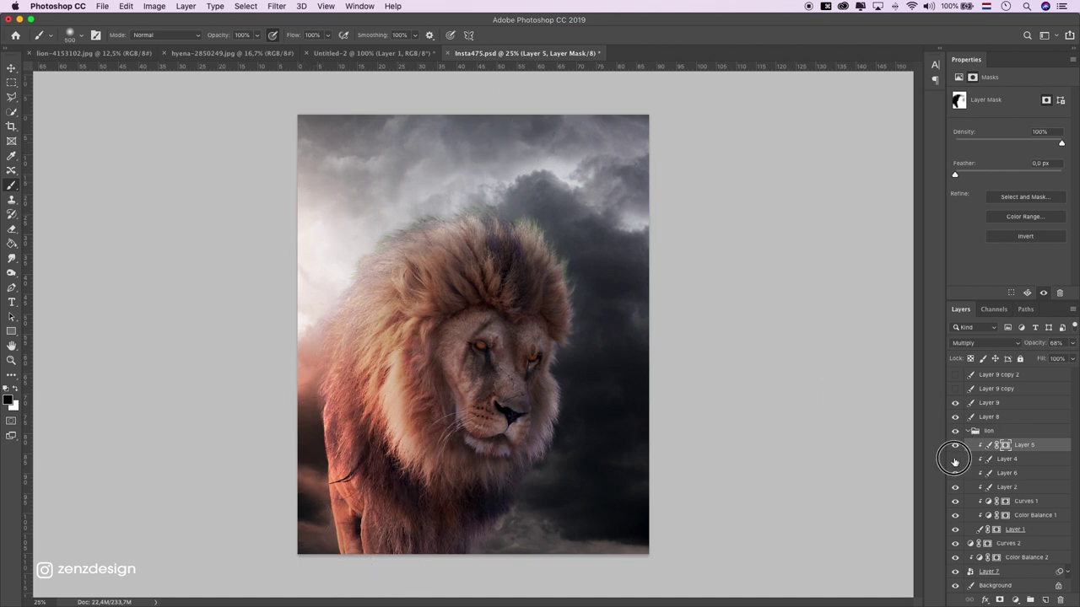
Step: Show Layer 4 and duplicate it as Layer 4 copy to intensify the eye glow
{"action": "left_click", "coordinate": [984, 460]}
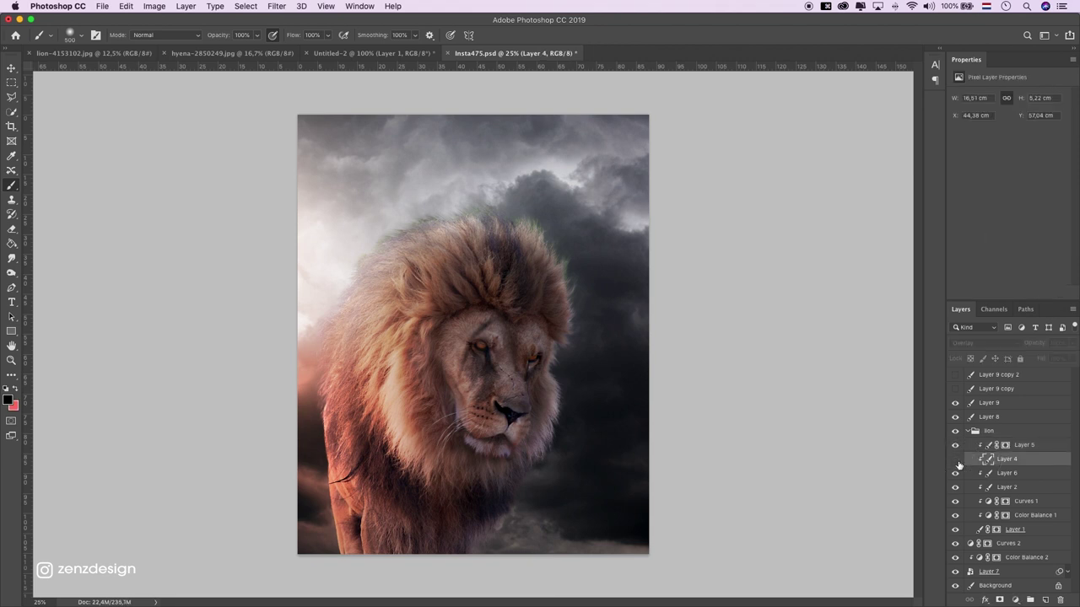
{"action": "left_click", "coordinate": [957, 461]}
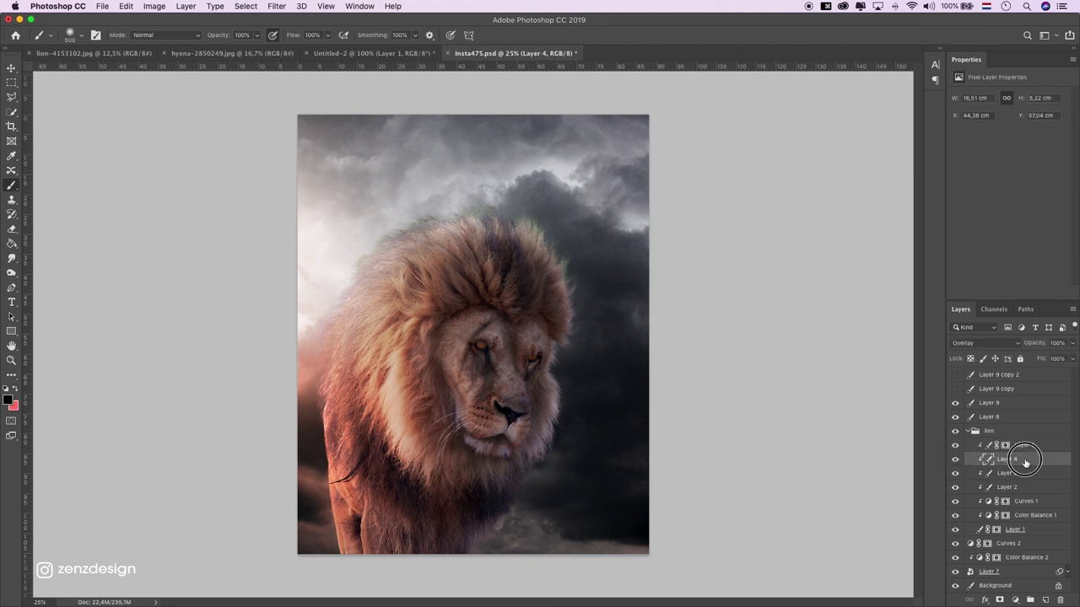
{"action": "left_click_drag", "start_coordinate": [1025, 462], "coordinate": [1045, 600]}
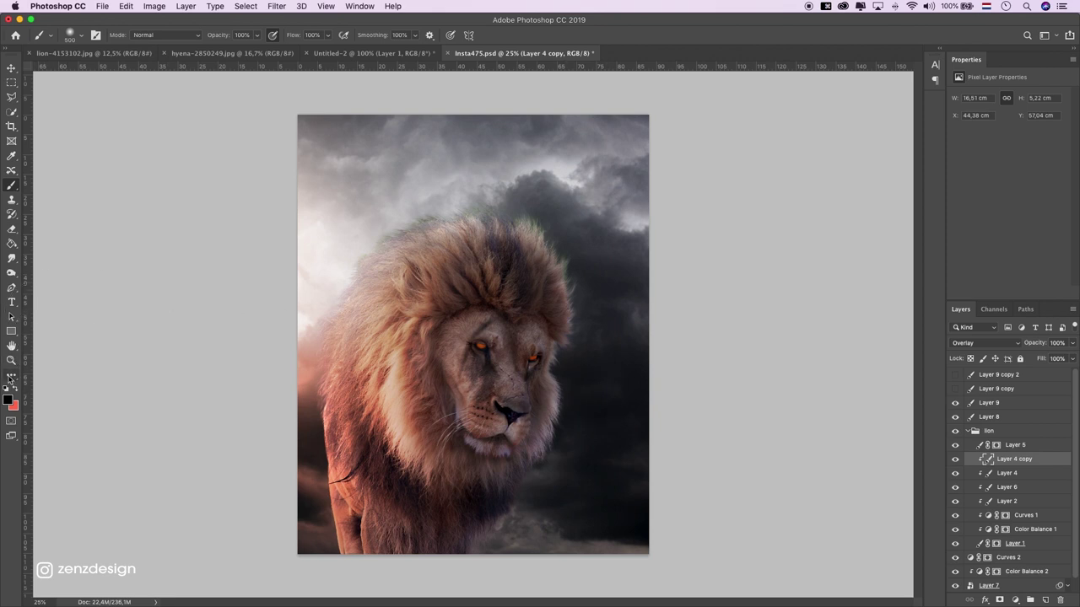
Step: Zoom the view and select the Layer 7 smart object with the Move tool
{"action": "key", "text": "z"}
{"action": "left_click_drag", "start_coordinate": [495, 253], "coordinate": [529, 276]}
{"action": "right_click", "coordinate": [528, 276]}
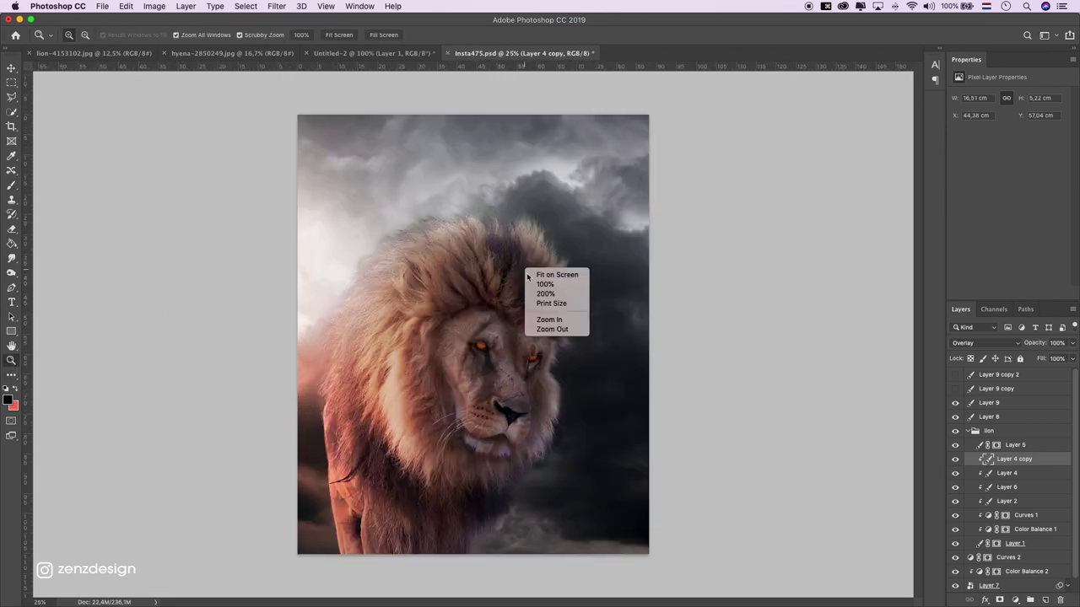
{"action": "left_click", "coordinate": [564, 302]}
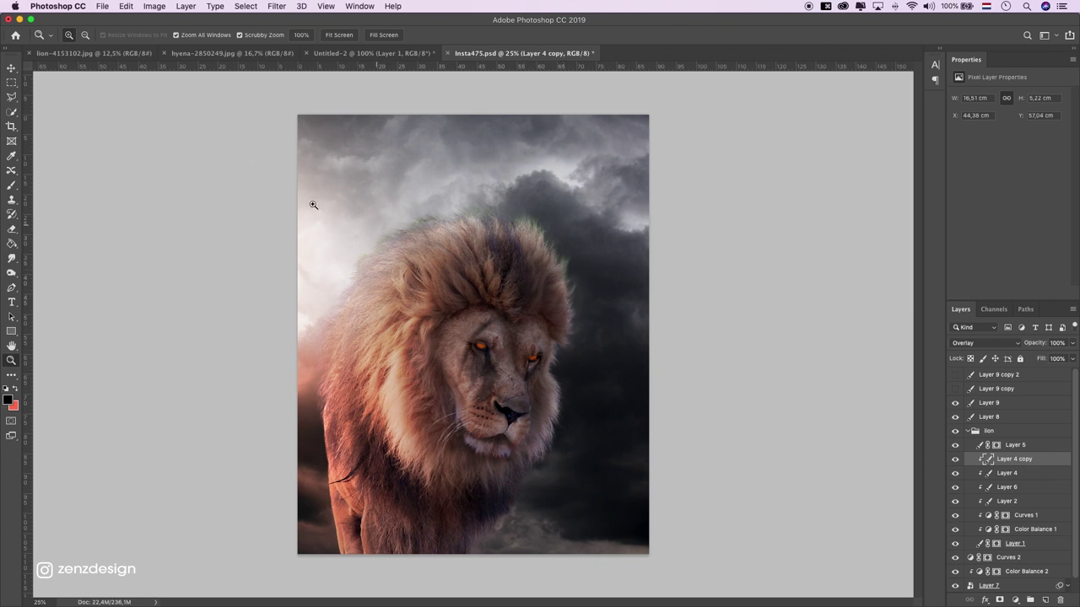
{"action": "left_click", "coordinate": [15, 70]}
{"action": "left_click", "coordinate": [581, 193]}
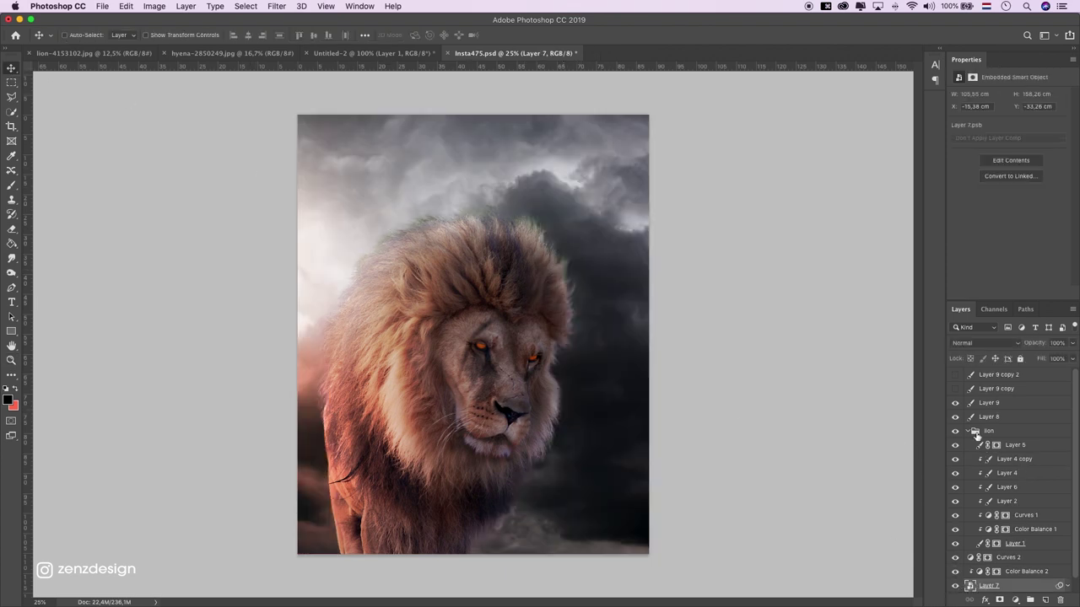
Step: Show Layer 9 copy 2's glow and move it downward
{"action": "left_click", "coordinate": [955, 389]}
{"action": "left_click", "coordinate": [955, 389]}
{"action": "left_click", "coordinate": [955, 374]}
{"action": "left_click", "coordinate": [953, 375]}
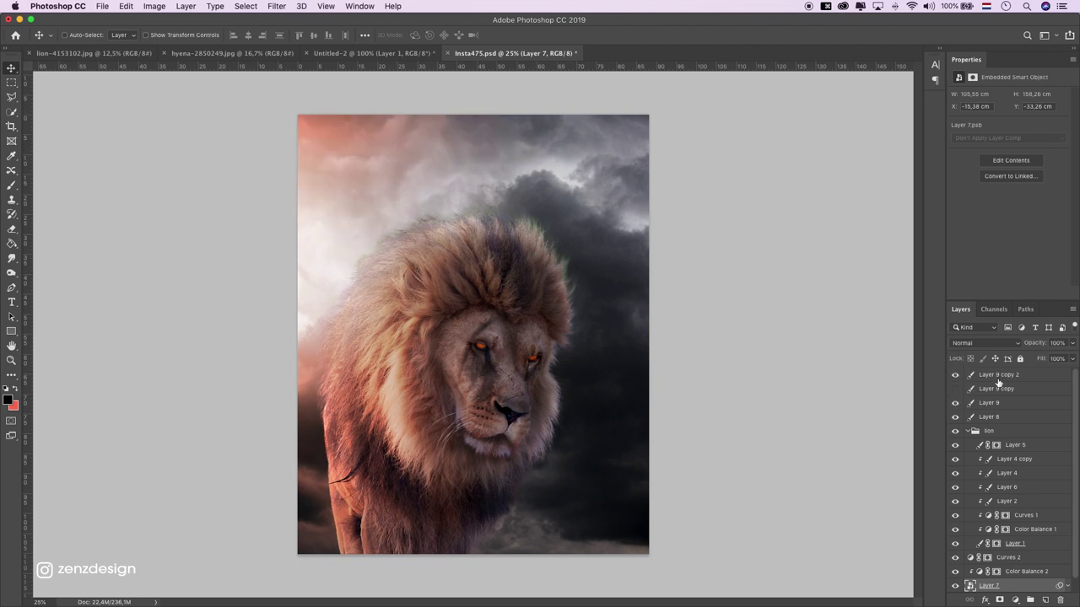
{"action": "left_click", "coordinate": [1004, 375]}
{"action": "mouse_move", "coordinate": [406, 154]}
{"action": "left_mouse_down"}
{"action": "mouse_move", "coordinate": [396, 316]}
{"action": "mouse_move", "coordinate": [366, 386]}
{"action": "left_mouse_up"}
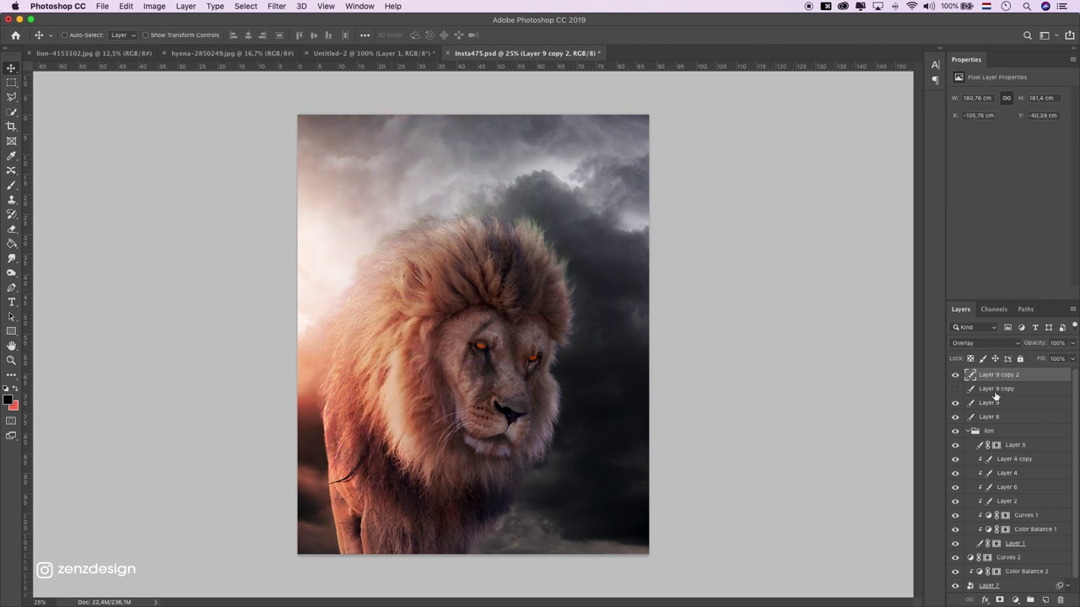
Step: Try Layer 9 copy on the lion in Hue mode, then delete it
{"action": "left_click", "coordinate": [996, 389]}
{"action": "mouse_move", "coordinate": [373, 441]}
{"action": "left_mouse_down"}
{"action": "mouse_move", "coordinate": [554, 438]}
{"action": "mouse_move", "coordinate": [664, 413]}
{"action": "left_mouse_up"}
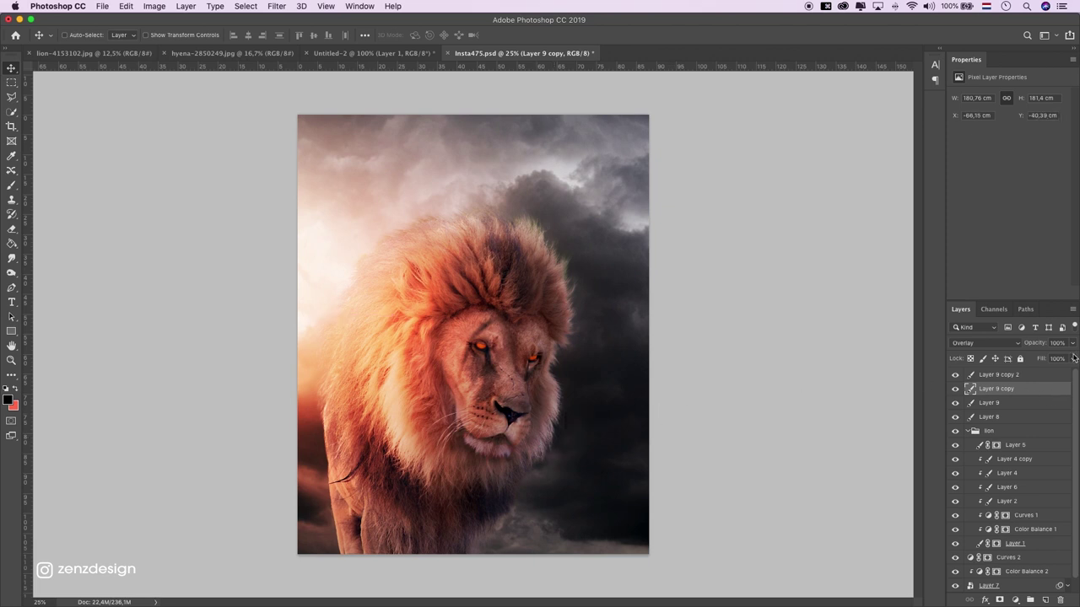
{"action": "left_click", "coordinate": [984, 349]}
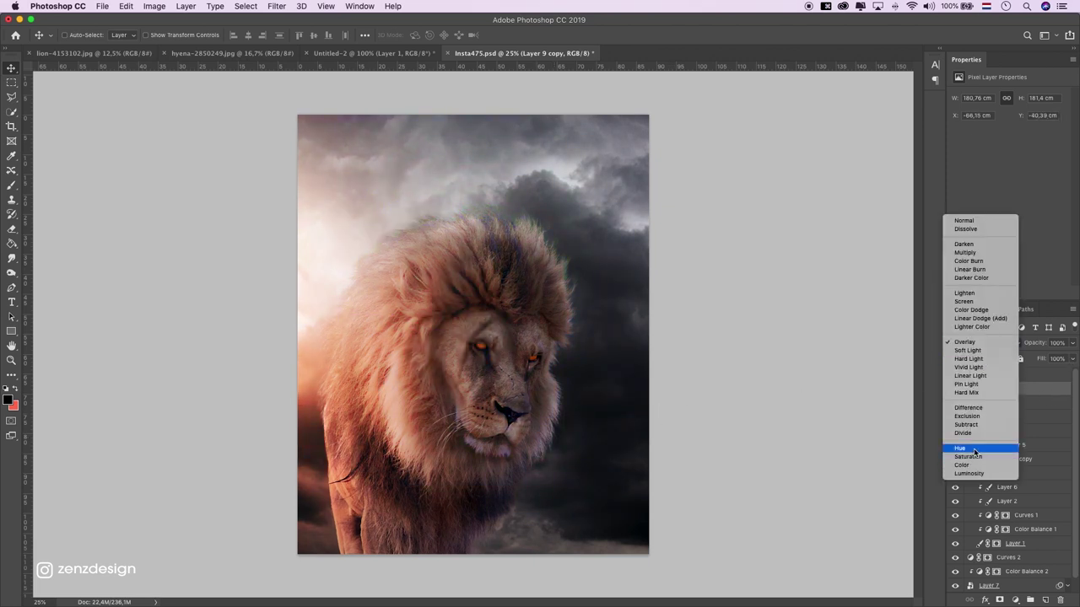
{"action": "left_click", "coordinate": [961, 448]}
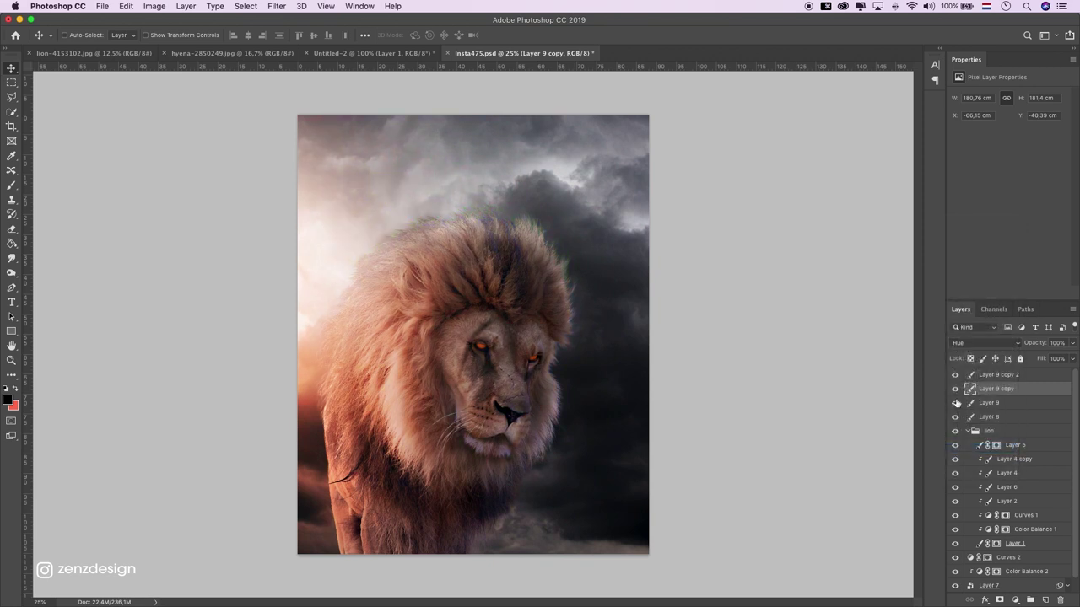
{"action": "left_click_drag", "start_coordinate": [992, 389], "coordinate": [1061, 600]}
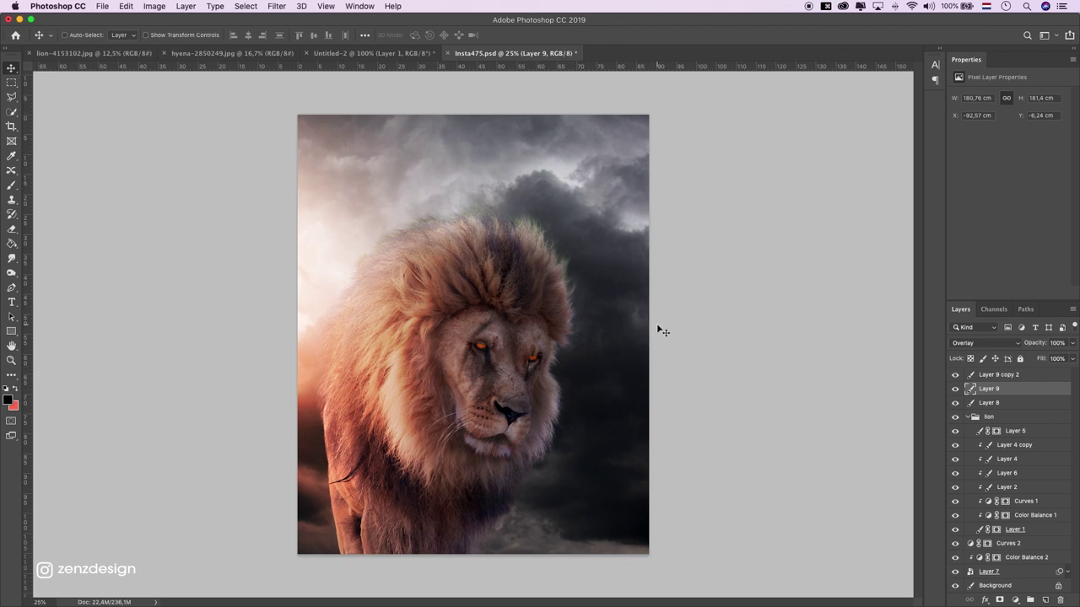
Step: Lower Layer 4 copy's opacity to 68%
{"action": "left_click", "coordinate": [1016, 431]}
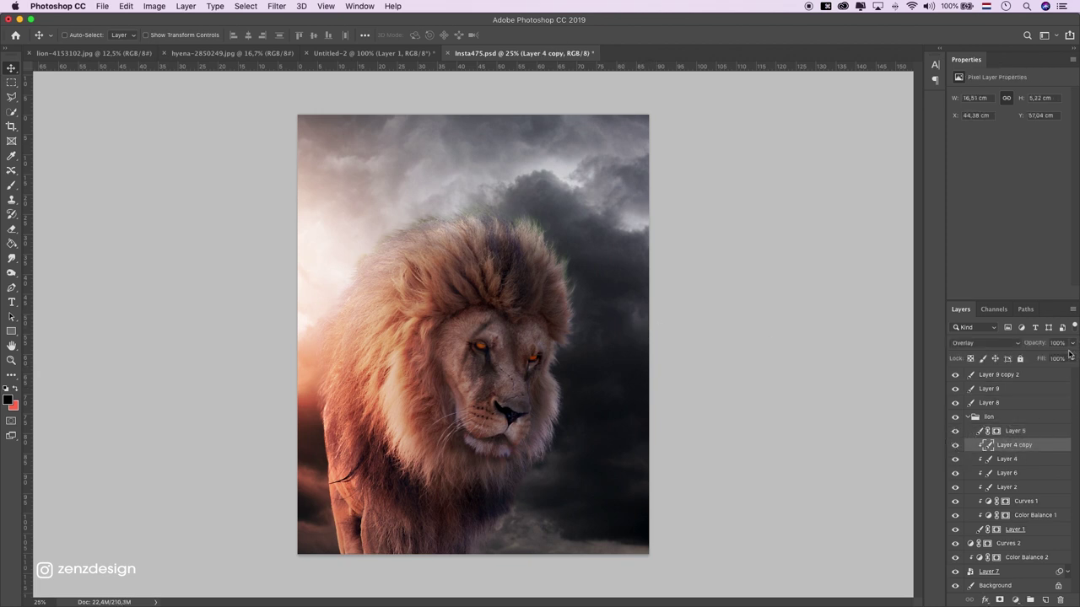
{"action": "left_click", "coordinate": [1071, 342]}
{"action": "left_click", "coordinate": [10, 363]}
{"action": "left_click", "coordinate": [12, 70]}
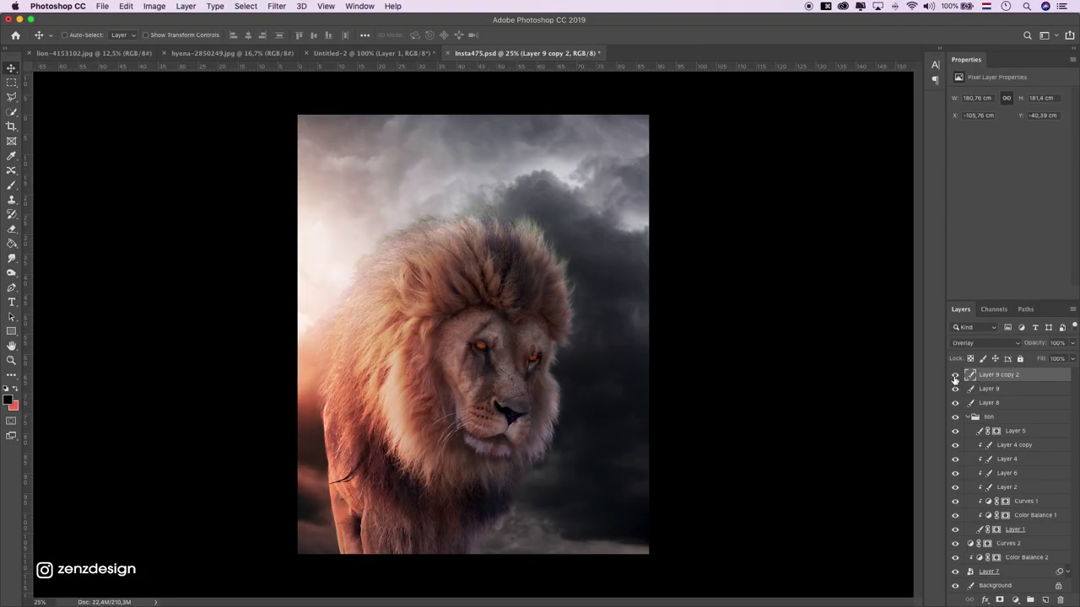
Step: Paste the fire image as Layer 10, convert it to a smart object and set Screen blending
{"action": "key", "text": "super+v"}
{"action": "right_click", "coordinate": [970, 375]}
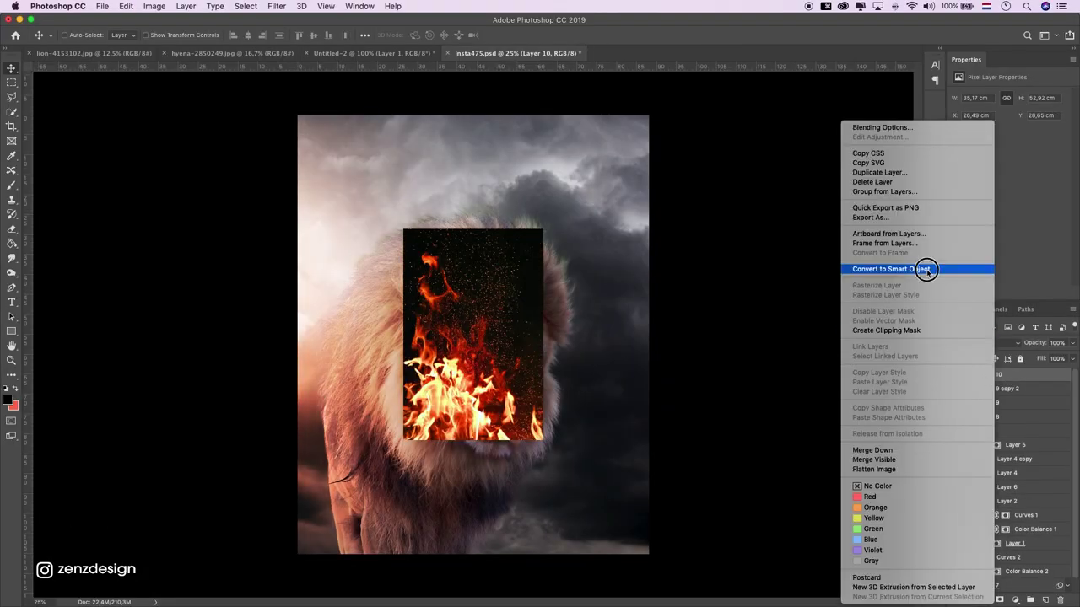
{"action": "left_click", "coordinate": [868, 269]}
{"action": "left_click", "coordinate": [970, 342]}
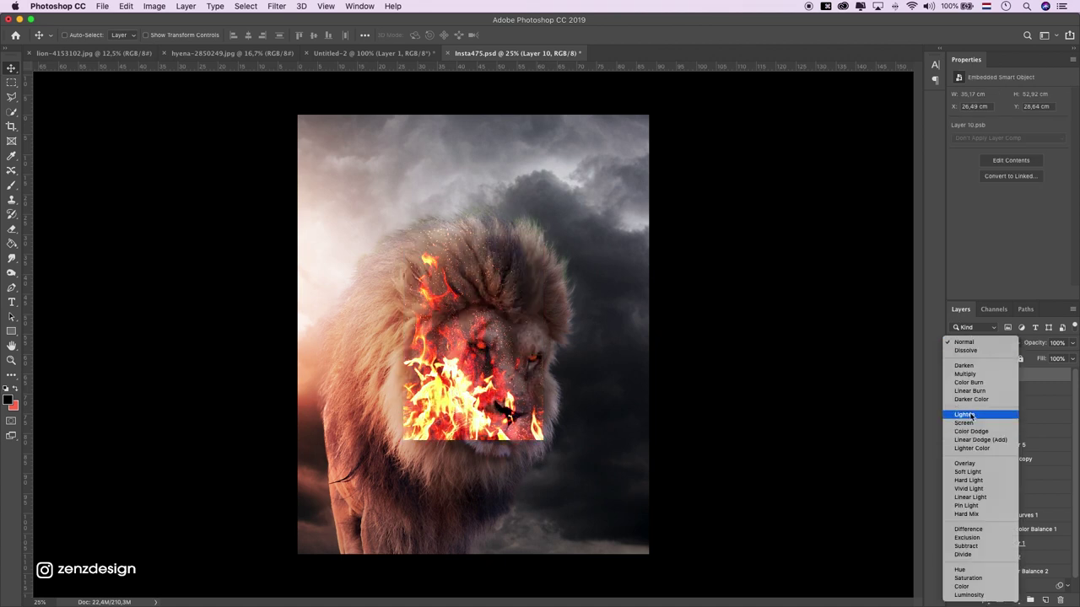
{"action": "left_click", "coordinate": [964, 423]}
Step: Place the fire in the bottom-left corner and add a layer mask to it
{"action": "left_click_drag", "start_coordinate": [400, 395], "coordinate": [342, 433]}
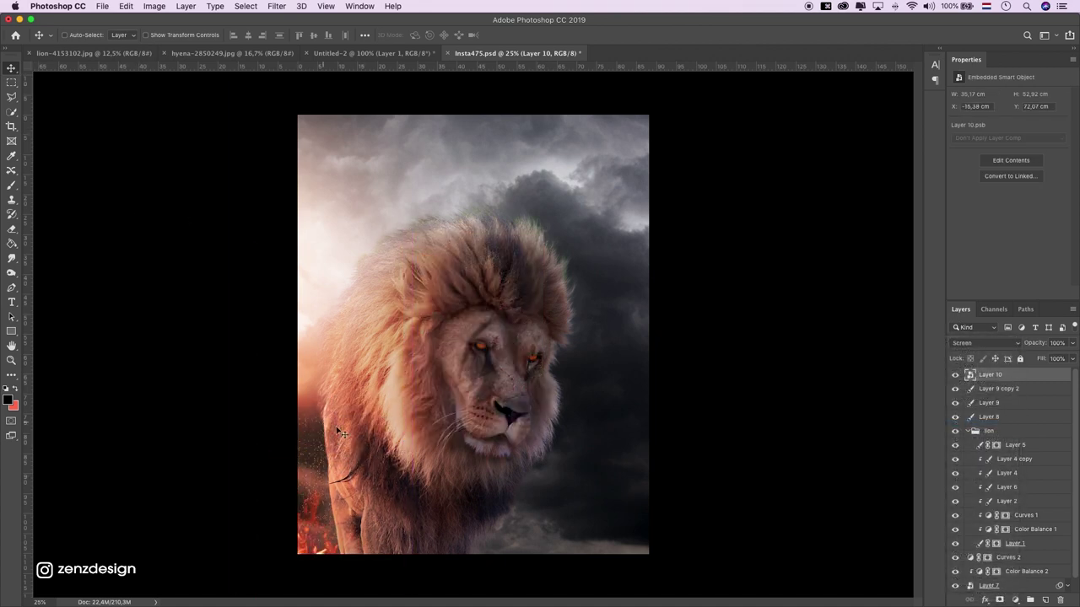
{"action": "mouse_move", "coordinate": [411, 460]}
{"action": "left_mouse_down"}
{"action": "mouse_move", "coordinate": [382, 387]}
{"action": "mouse_move", "coordinate": [393, 351]}
{"action": "mouse_move", "coordinate": [390, 410]}
{"action": "left_mouse_up"}
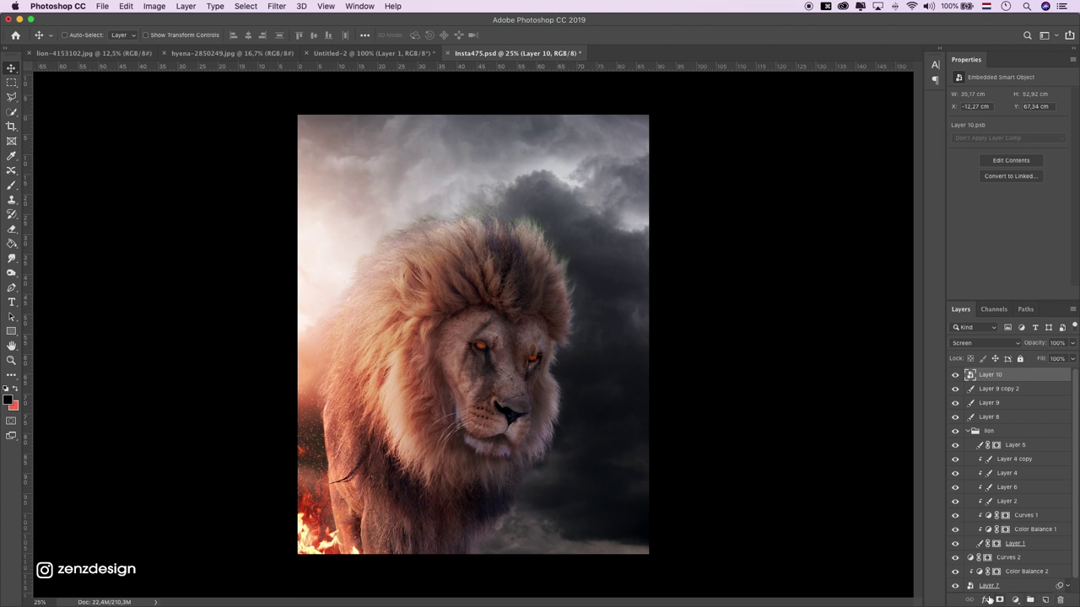
{"action": "mouse_move", "coordinate": [595, 454]}
{"action": "left_mouse_down"}
{"action": "mouse_move", "coordinate": [616, 438]}
{"action": "mouse_move", "coordinate": [608, 447]}
{"action": "mouse_move", "coordinate": [639, 462]}
{"action": "left_mouse_up"}
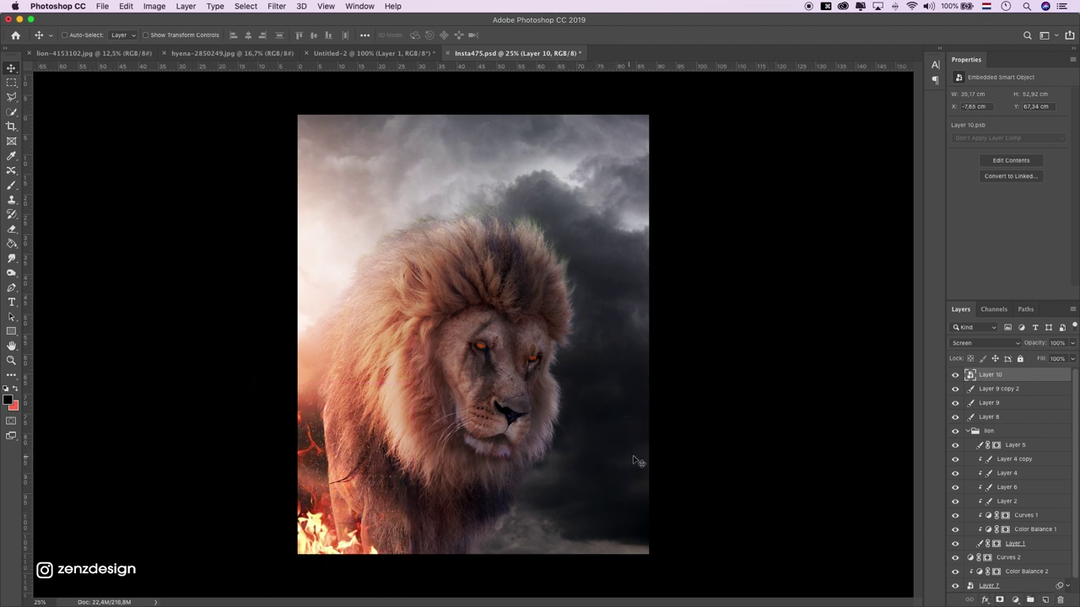
{"action": "left_click", "coordinate": [1000, 600]}
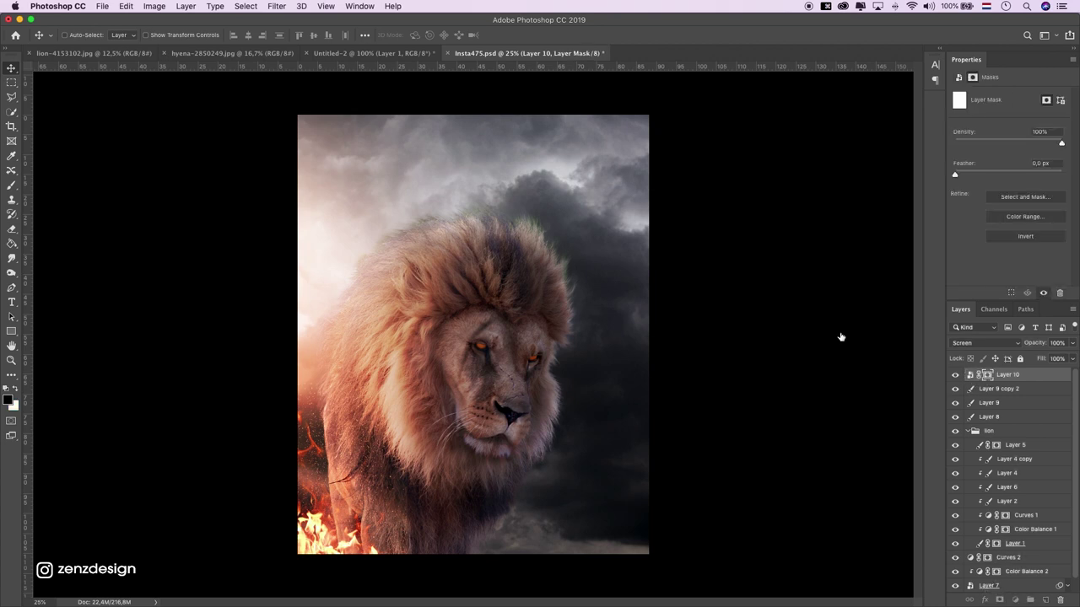
{"action": "left_click", "coordinate": [12, 187]}
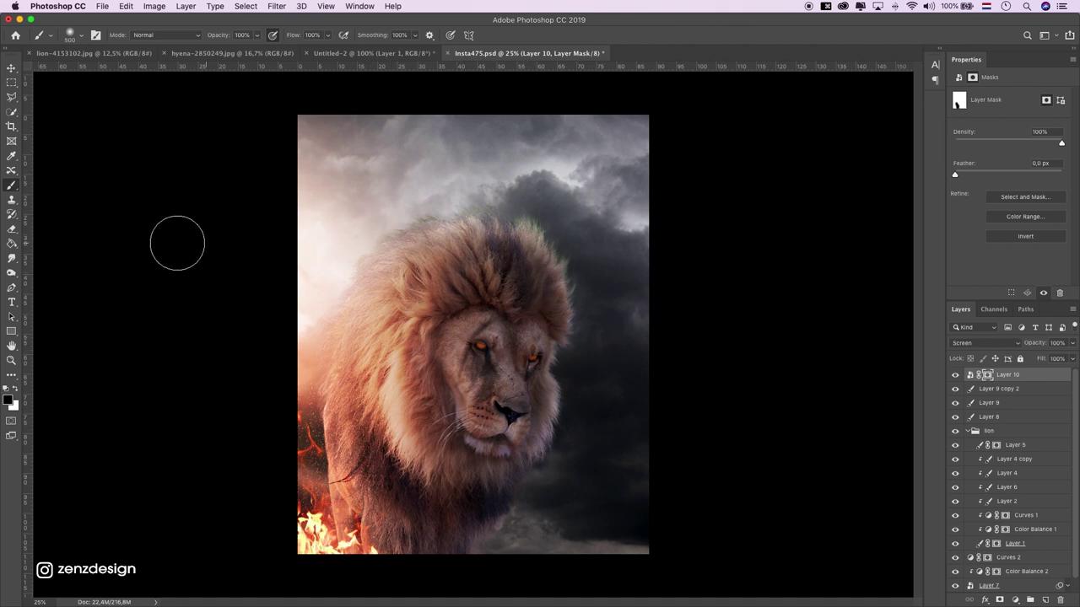
{"action": "left_click", "coordinate": [13, 360]}
{"action": "left_click", "coordinate": [476, 303], "text": "alt"}
{"action": "left_click", "coordinate": [477, 303], "text": "alt"}
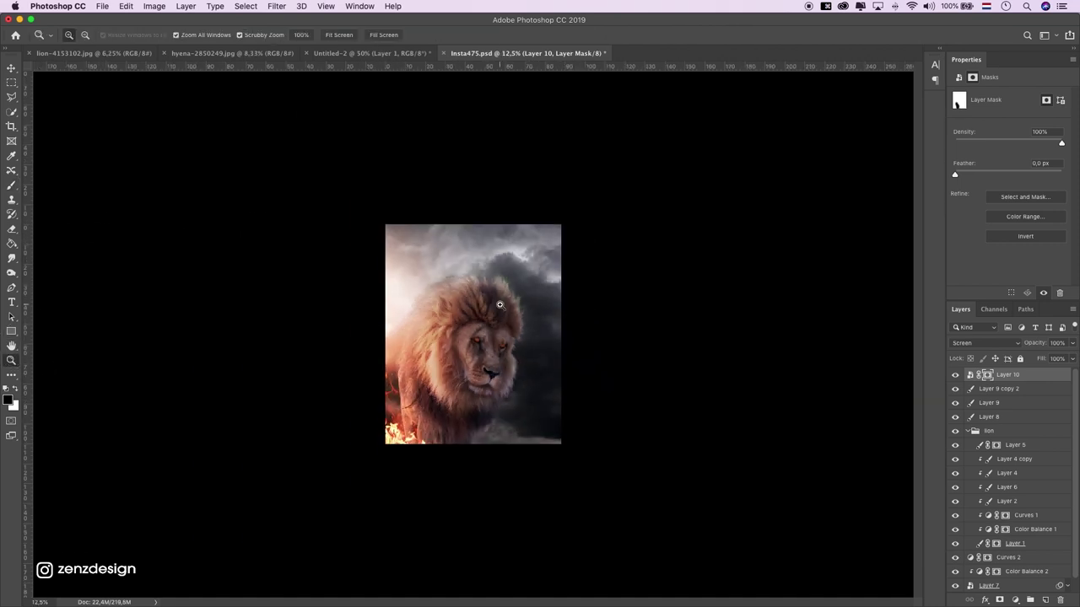
{"action": "left_click", "coordinate": [476, 303]}
Step: Rescale the fire (about 141%, then 82%) and settle it at the bottom-left
{"action": "key", "text": "super+t"}
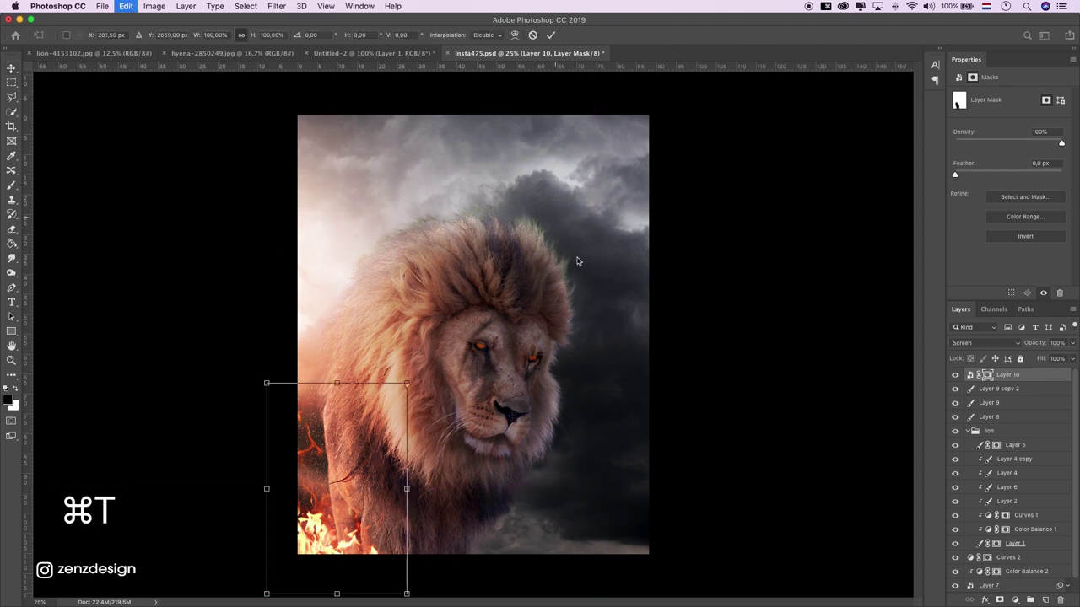
{"action": "left_click_drag", "start_coordinate": [407, 384], "coordinate": [464, 299]}
{"action": "left_click_drag", "start_coordinate": [373, 410], "coordinate": [346, 420]}
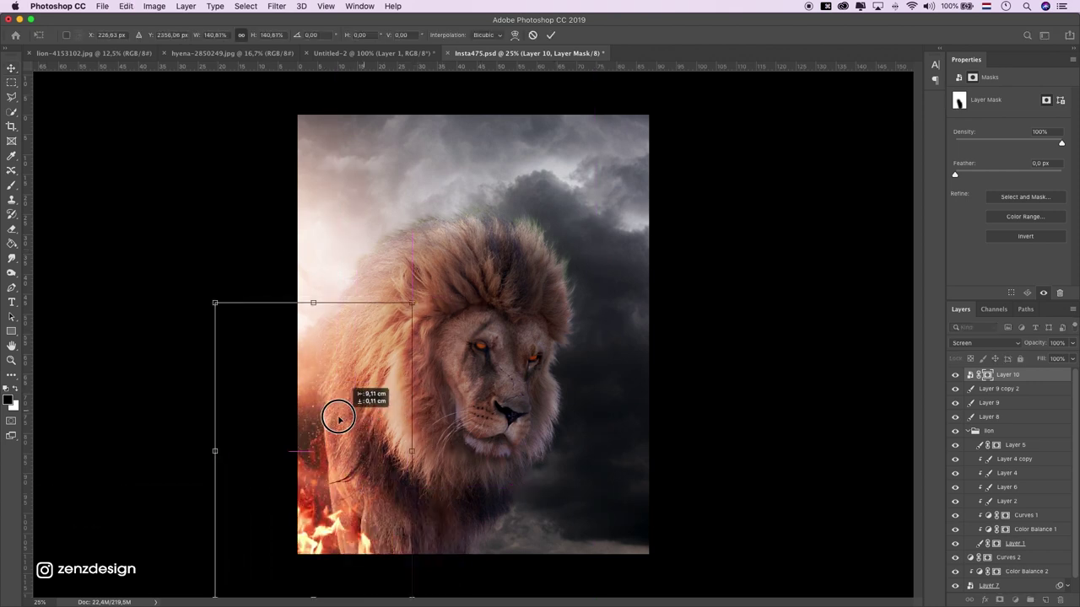
{"action": "key", "text": "Return"}
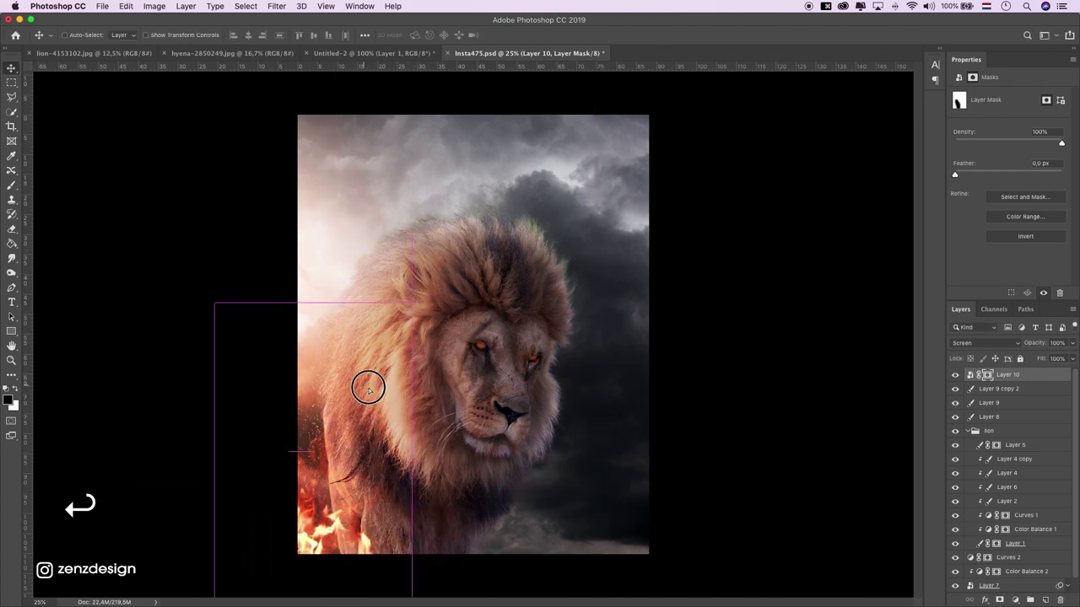
{"action": "key", "text": "super+t"}
{"action": "mouse_move", "coordinate": [398, 301]}
{"action": "left_mouse_down"}
{"action": "mouse_move", "coordinate": [380, 351]}
{"action": "mouse_move", "coordinate": [411, 413]}
{"action": "mouse_move", "coordinate": [368, 317]}
{"action": "left_mouse_up"}
{"action": "key", "text": "Return"}
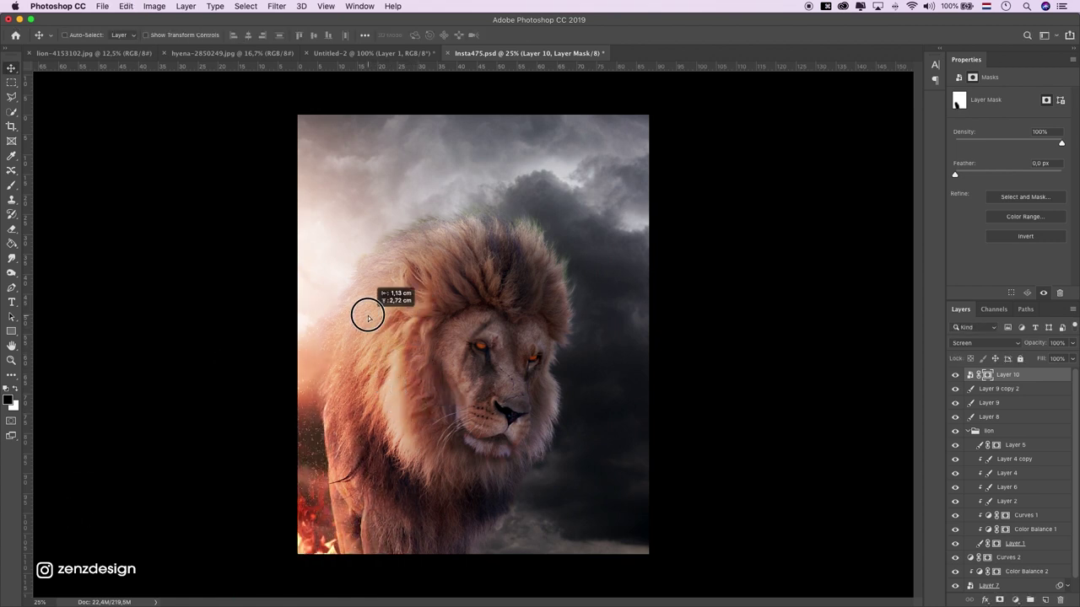
{"action": "left_click_drag", "start_coordinate": [368, 317], "coordinate": [373, 321]}
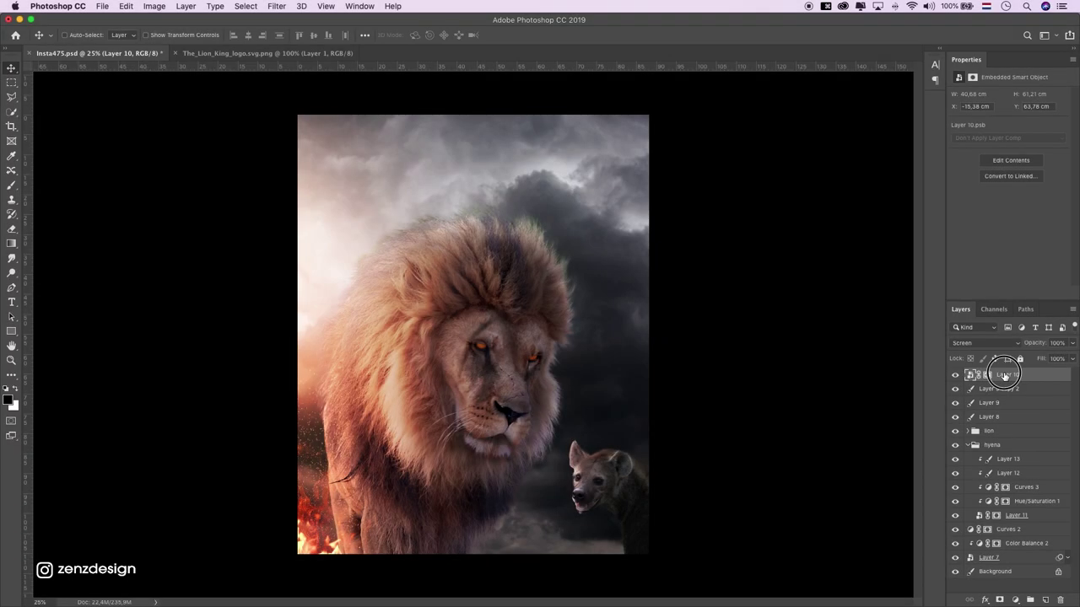
Step: Duplicate the fire layer as Layer 10 copy and move the copy down and right
{"action": "left_click_drag", "start_coordinate": [978, 374], "coordinate": [1049, 598]}
{"action": "key", "text": "ctrl+t"}
{"action": "mouse_move", "coordinate": [438, 451]}
{"action": "left_mouse_down"}
{"action": "mouse_move", "coordinate": [648, 559]}
{"action": "mouse_move", "coordinate": [628, 582]}
{"action": "left_mouse_up"}
{"action": "key", "text": "Return"}
{"action": "left_click_drag", "start_coordinate": [526, 540], "coordinate": [506, 590]}
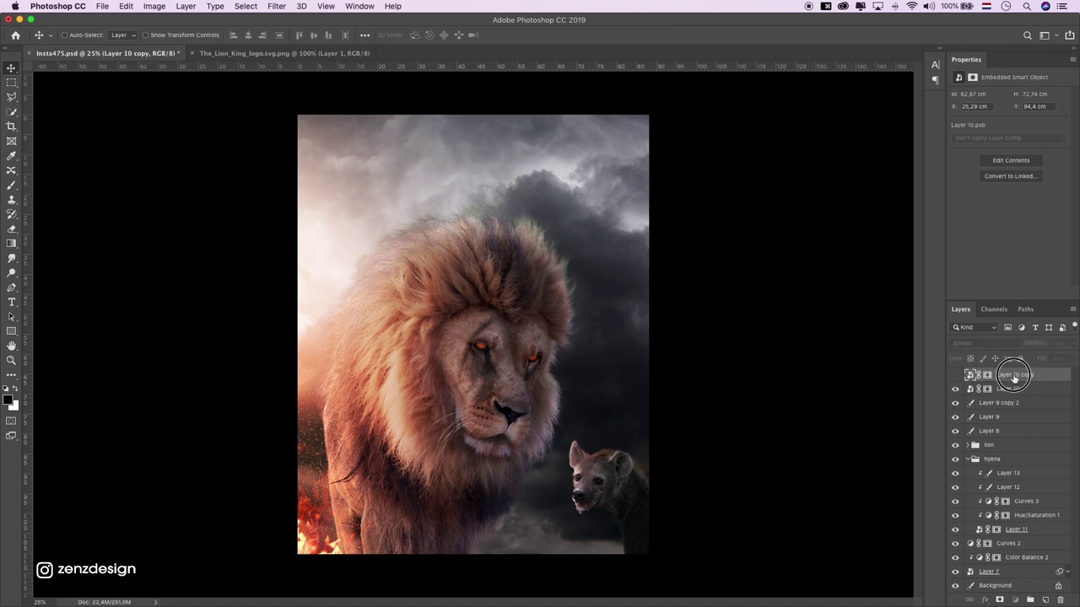
Step: Delete Layer 10 copy and select the hyena group
{"action": "left_click_drag", "start_coordinate": [1014, 377], "coordinate": [1060, 600]}
{"action": "left_click", "coordinate": [1004, 461]}
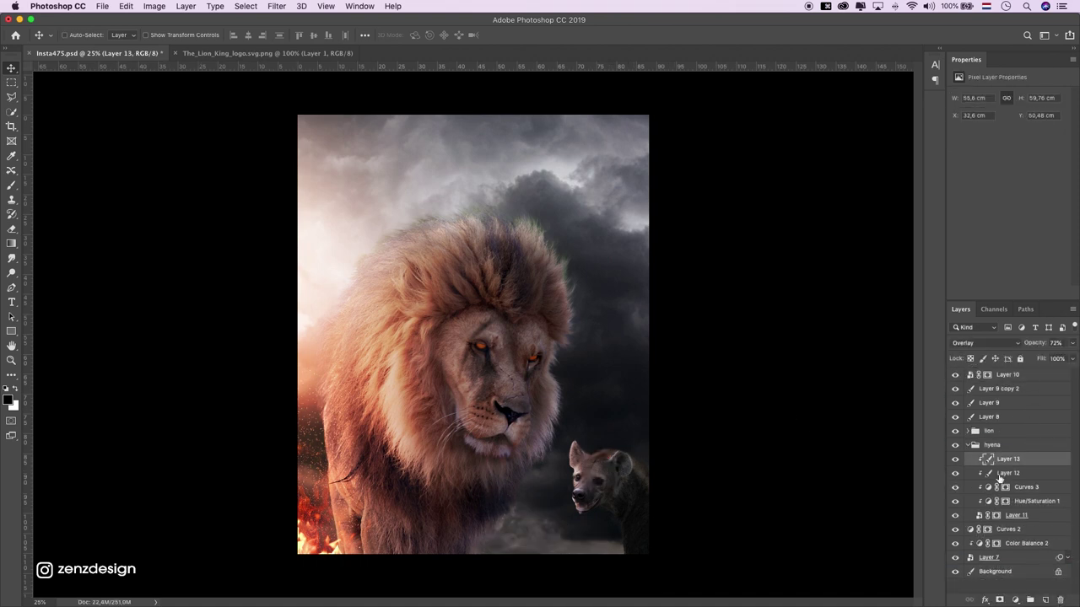
{"action": "left_click", "coordinate": [1017, 516]}
{"action": "left_click", "coordinate": [991, 445]}
Step: Scale the hyena group to about 94% and nudge it down-right
{"action": "key", "text": "super+t"}
{"action": "left_click_drag", "start_coordinate": [688, 114], "coordinate": [717, 74]}
{"action": "mouse_move", "coordinate": [582, 354]}
{"action": "left_mouse_down"}
{"action": "mouse_move", "coordinate": [582, 411]}
{"action": "mouse_move", "coordinate": [595, 409]}
{"action": "left_mouse_up"}
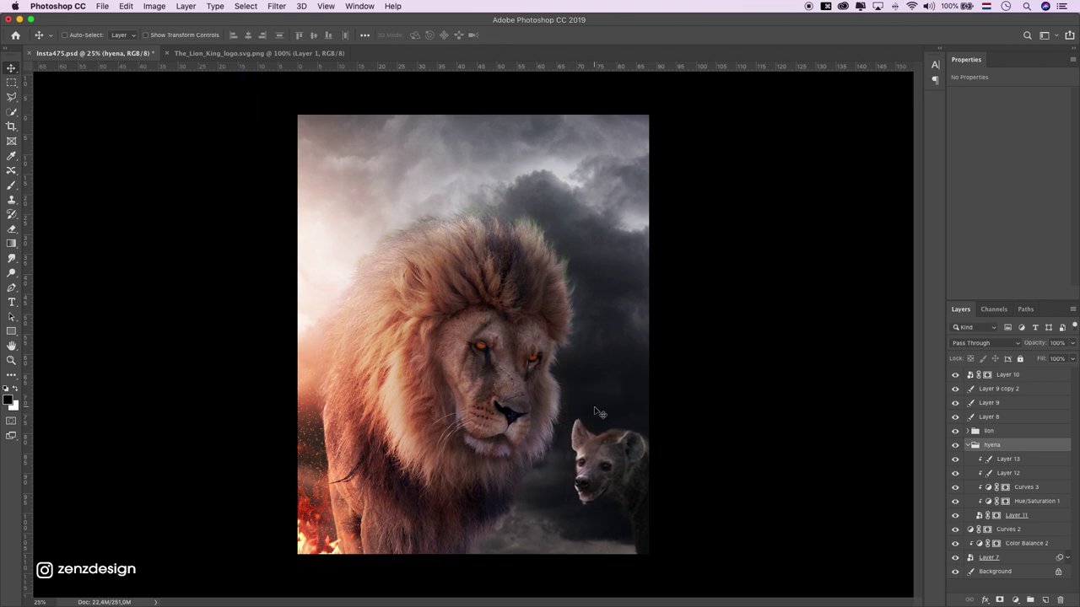
{"action": "left_click_drag", "start_coordinate": [616, 366], "coordinate": [622, 365]}
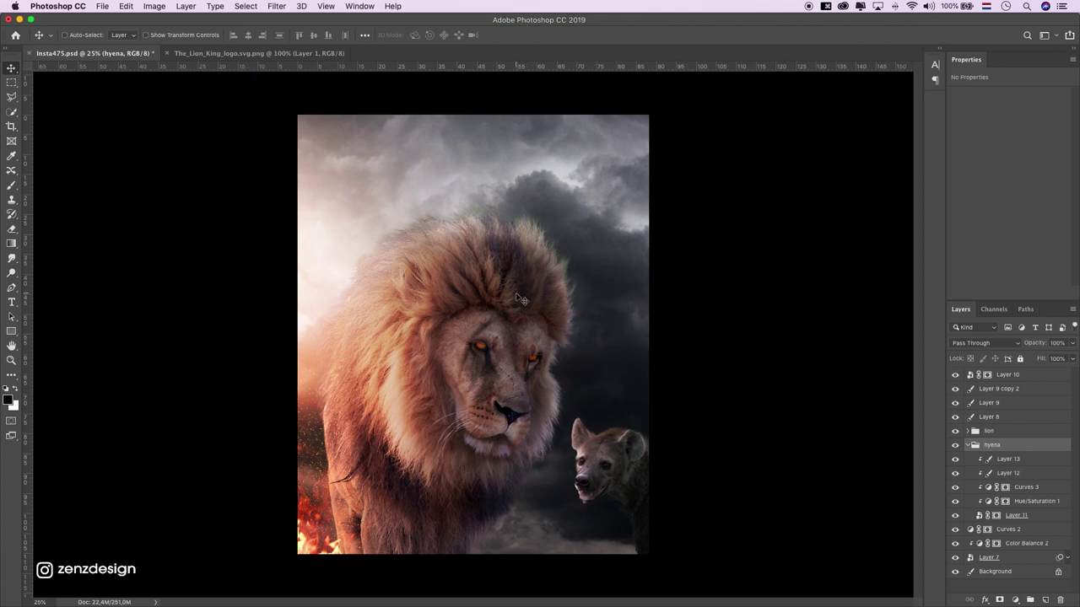
{"action": "key", "text": "super+t"}
{"action": "left_click_drag", "start_coordinate": [257, 560], "coordinate": [279, 554]}
{"action": "left_click_drag", "start_coordinate": [495, 441], "coordinate": [500, 457]}
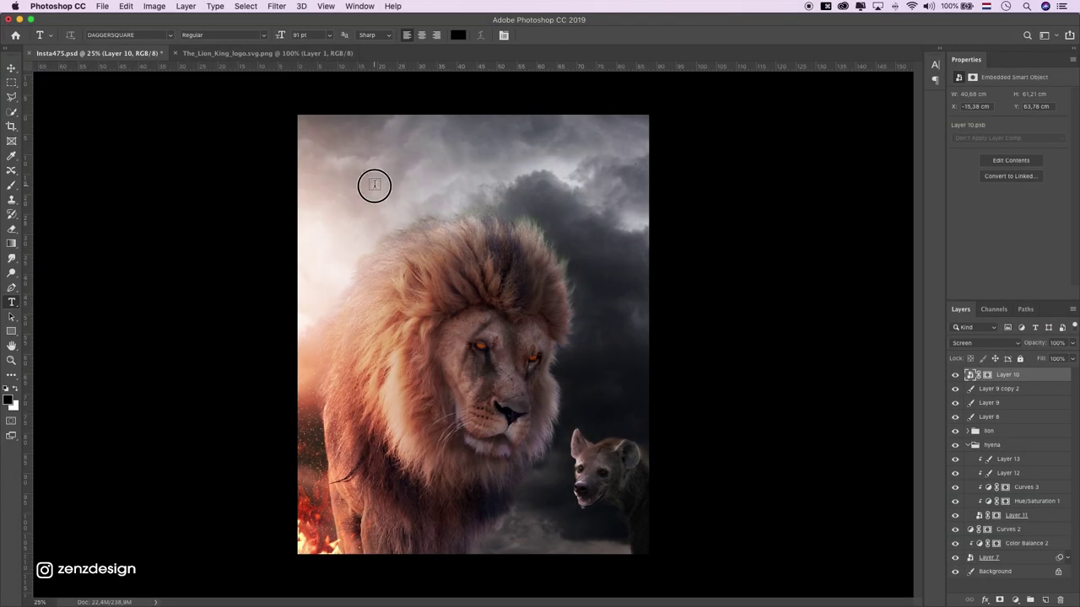
Step: Type the SCAR title in white in the sky and set the pasteboard to light gray
{"action": "left_click", "coordinate": [375, 185]}
{"action": "type", "text": "SCAR"}
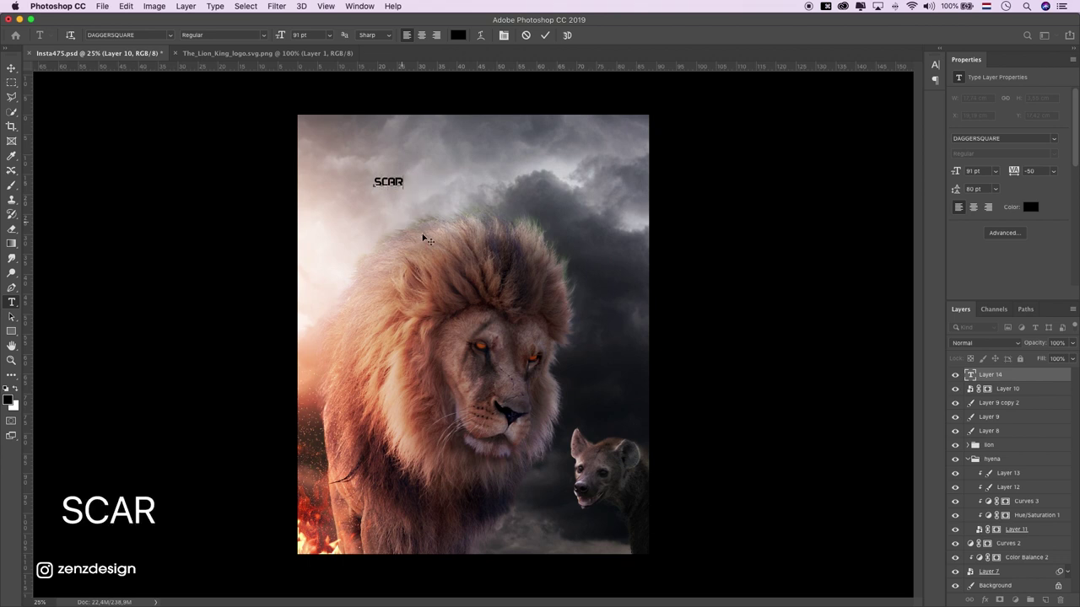
{"action": "key", "text": "super+a"}
{"action": "left_click", "coordinate": [15, 389]}
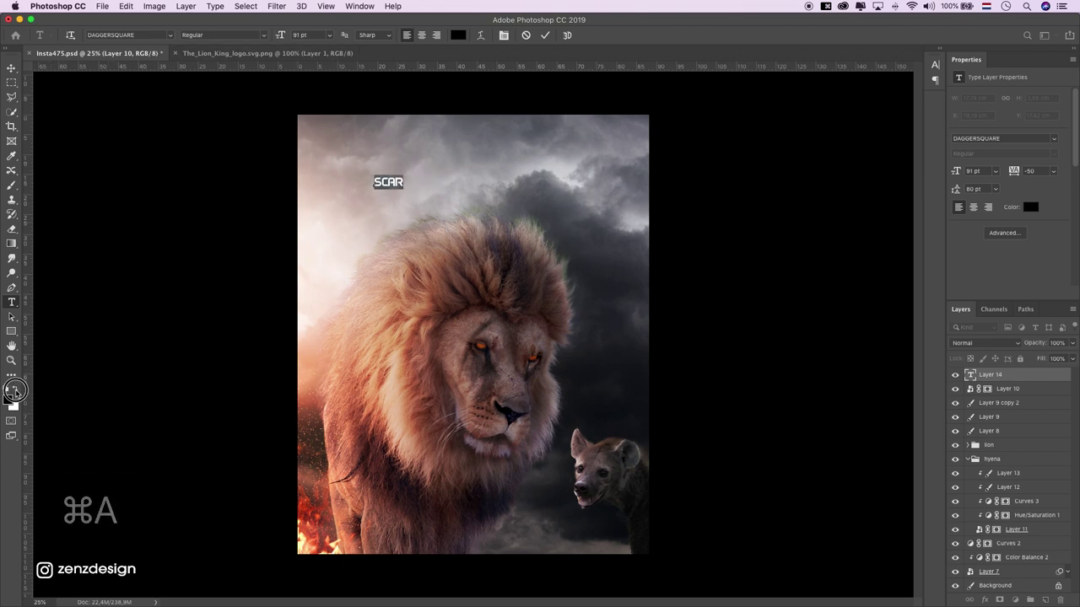
{"action": "left_click", "coordinate": [11, 68]}
{"action": "right_click", "coordinate": [776, 202]}
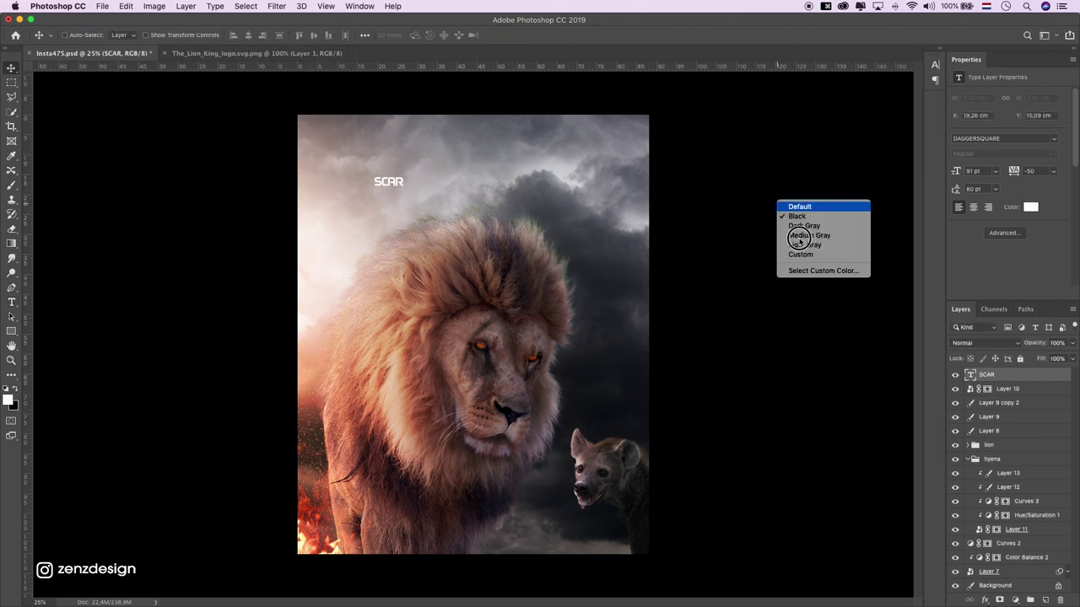
{"action": "left_click", "coordinate": [810, 245]}
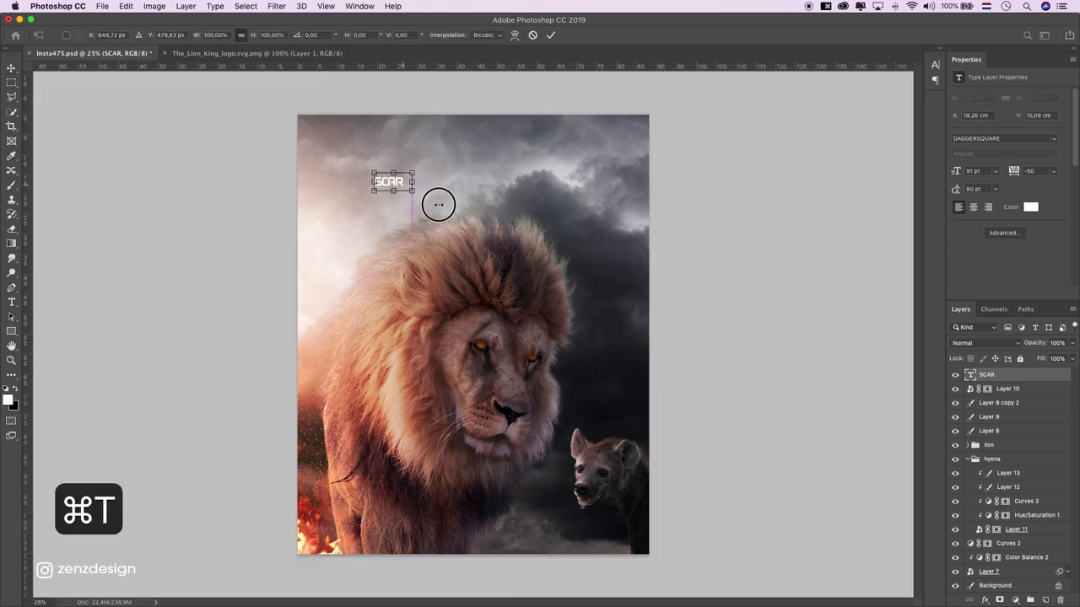
Step: Scale SCAR to fit the poster width and duplicate it as SCAR copy
{"action": "mouse_move", "coordinate": [436, 202]}
{"action": "left_mouse_down"}
{"action": "mouse_move", "coordinate": [540, 193]}
{"action": "mouse_move", "coordinate": [632, 126]}
{"action": "left_mouse_up"}
{"action": "key", "text": "Return"}
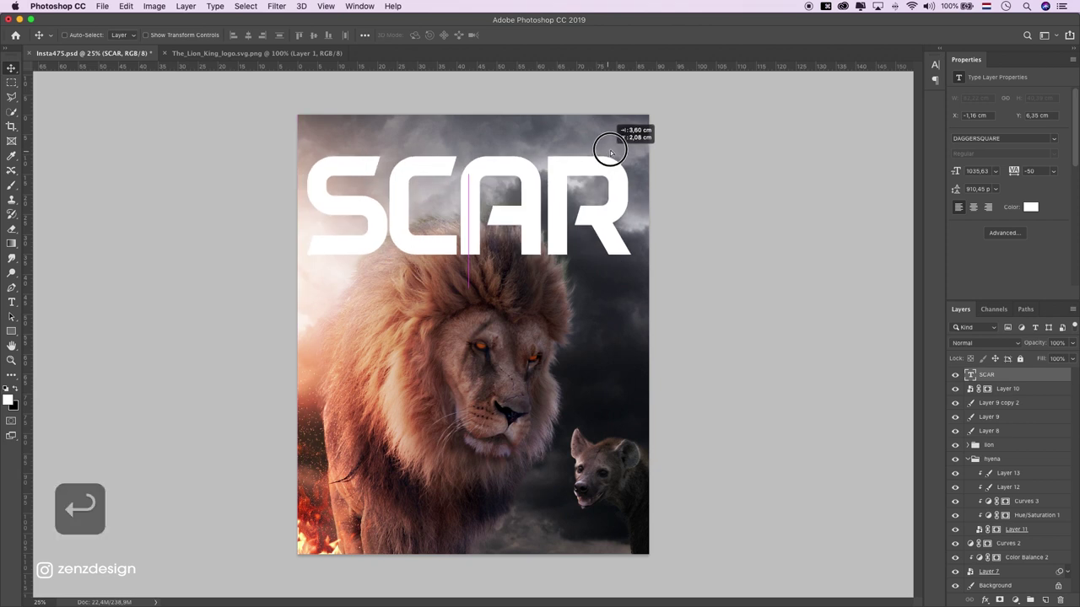
{"action": "key", "text": "ctrl+t"}
{"action": "mouse_move", "coordinate": [632, 126]}
{"action": "left_mouse_down"}
{"action": "mouse_move", "coordinate": [591, 145]}
{"action": "mouse_move", "coordinate": [602, 150]}
{"action": "left_mouse_up"}
{"action": "key", "text": "Return"}
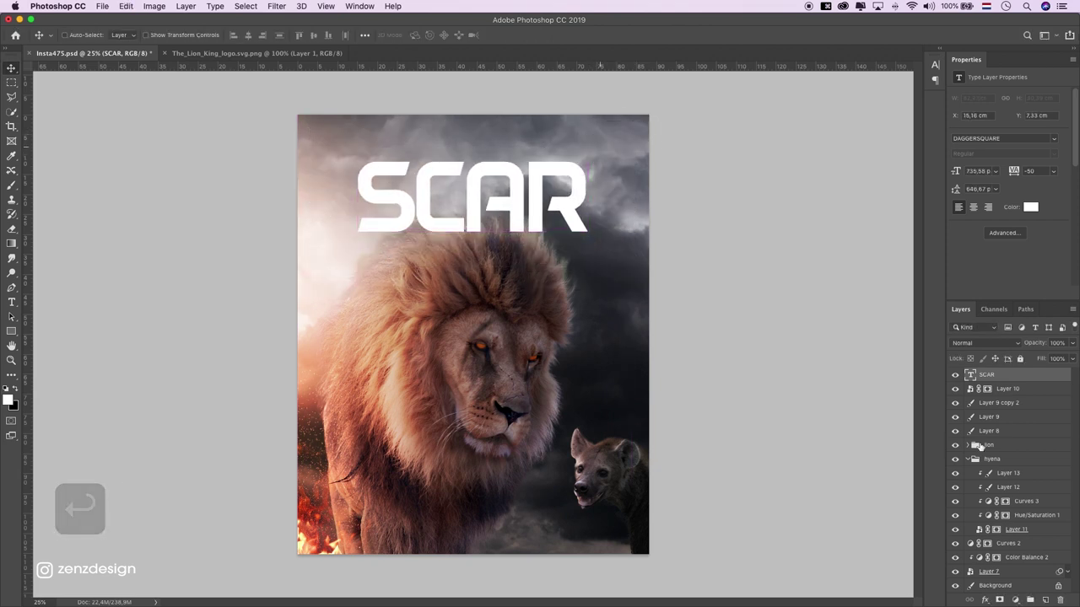
{"action": "left_click_drag", "start_coordinate": [1041, 601], "coordinate": [1044, 599]}
Step: Duplicate the SCAR text and retype the copy as the actor's name followed by IS
{"action": "left_click_drag", "start_coordinate": [511, 143], "coordinate": [517, 244]}
{"action": "left_click", "coordinate": [12, 302]}
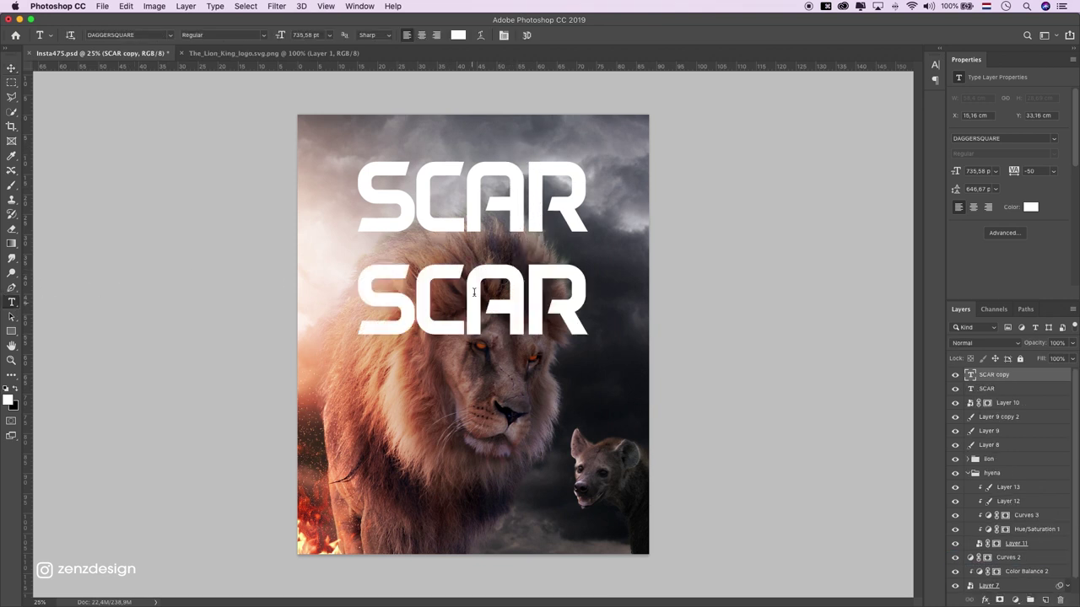
{"action": "left_click", "coordinate": [473, 293]}
{"action": "key", "text": "super+a"}
{"action": "type", "text": "CH"}
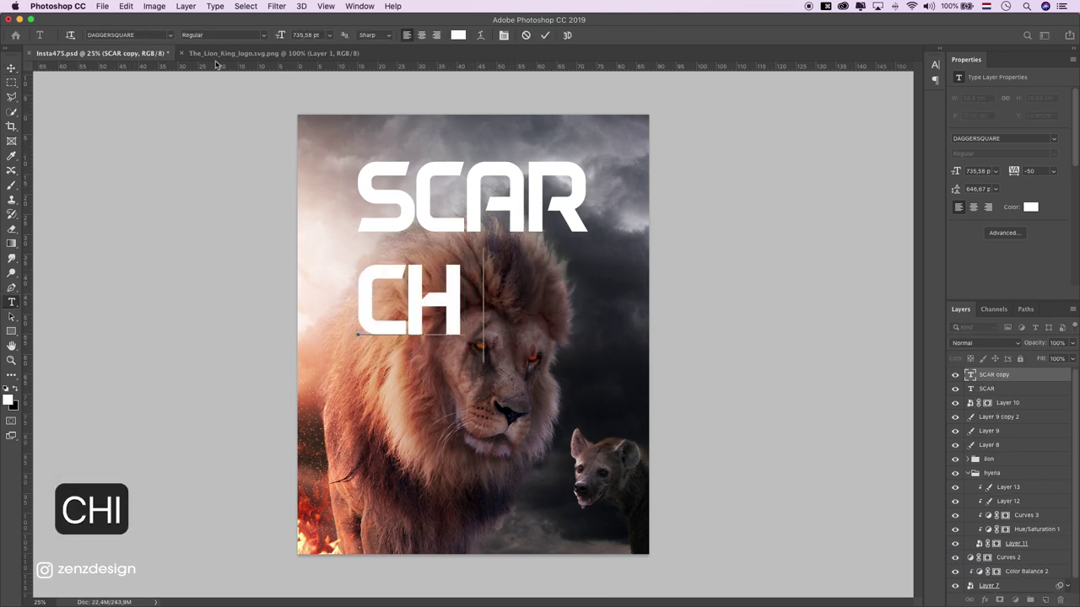
{"action": "type", "text": "IWETEL EJ"}
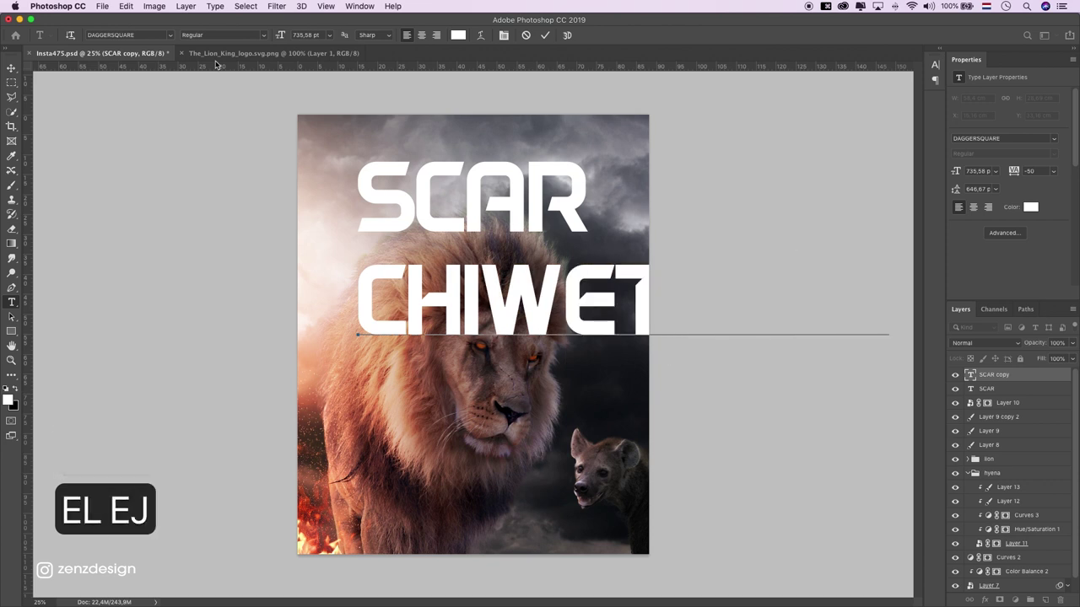
{"action": "type", "text": "IOFOR IS"}
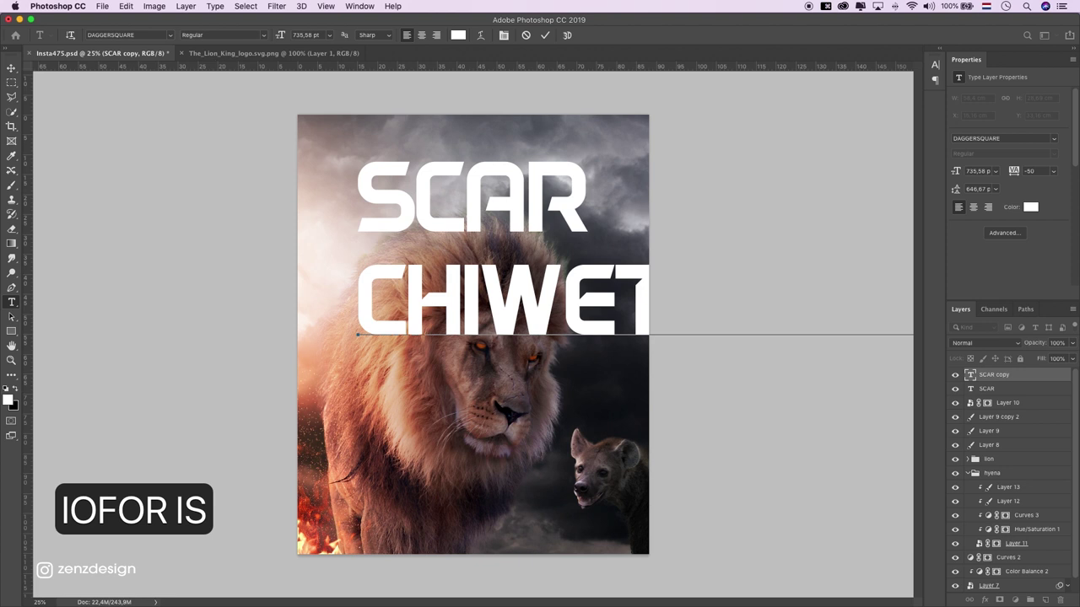
{"action": "left_click", "coordinate": [14, 70]}
Step: Shrink the name line and centre it just above the SCAR title
{"action": "key", "text": "super+t"}
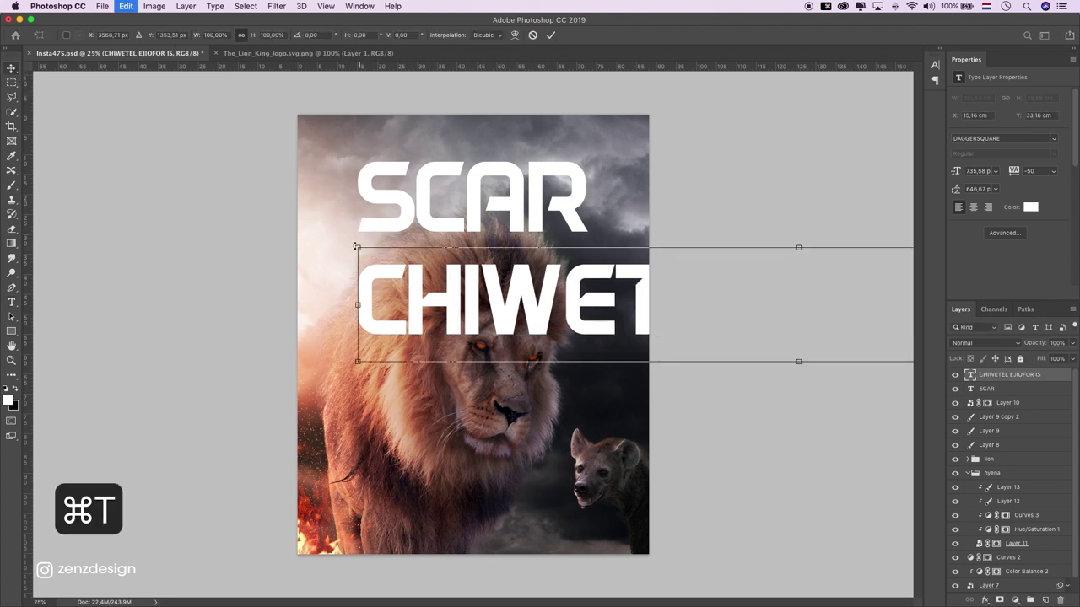
{"action": "mouse_move", "coordinate": [544, 255]}
{"action": "left_mouse_down"}
{"action": "mouse_move", "coordinate": [622, 250]}
{"action": "mouse_move", "coordinate": [692, 313]}
{"action": "mouse_move", "coordinate": [430, 169]}
{"action": "left_mouse_up"}
{"action": "mouse_move", "coordinate": [675, 164]}
{"action": "left_mouse_down"}
{"action": "mouse_move", "coordinate": [735, 166]}
{"action": "mouse_move", "coordinate": [504, 193]}
{"action": "left_mouse_up"}
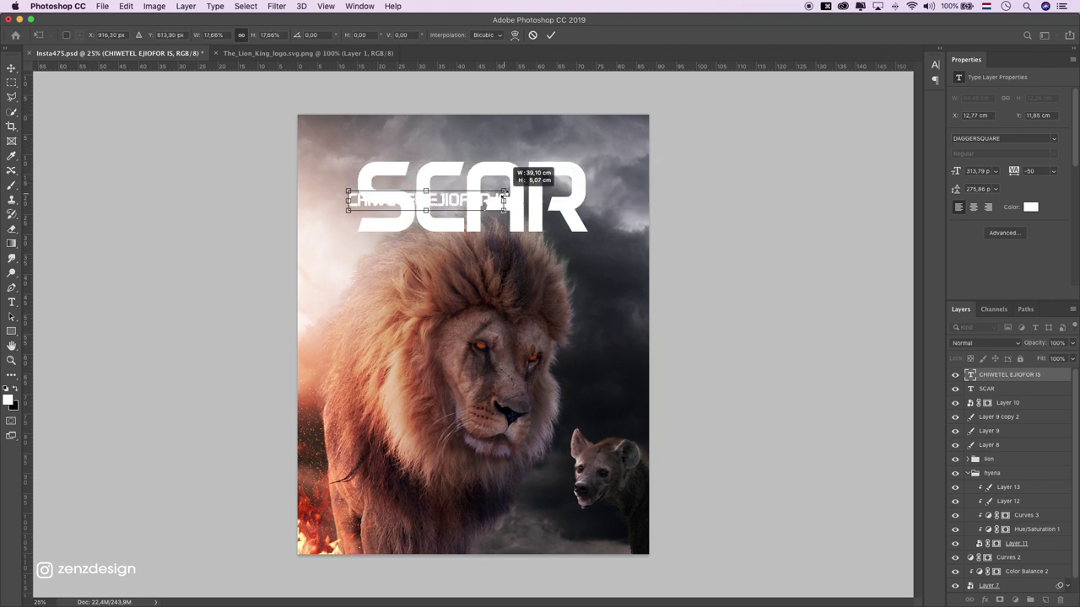
{"action": "key", "text": "Return"}
{"action": "left_click_drag", "start_coordinate": [505, 199], "coordinate": [517, 150]}
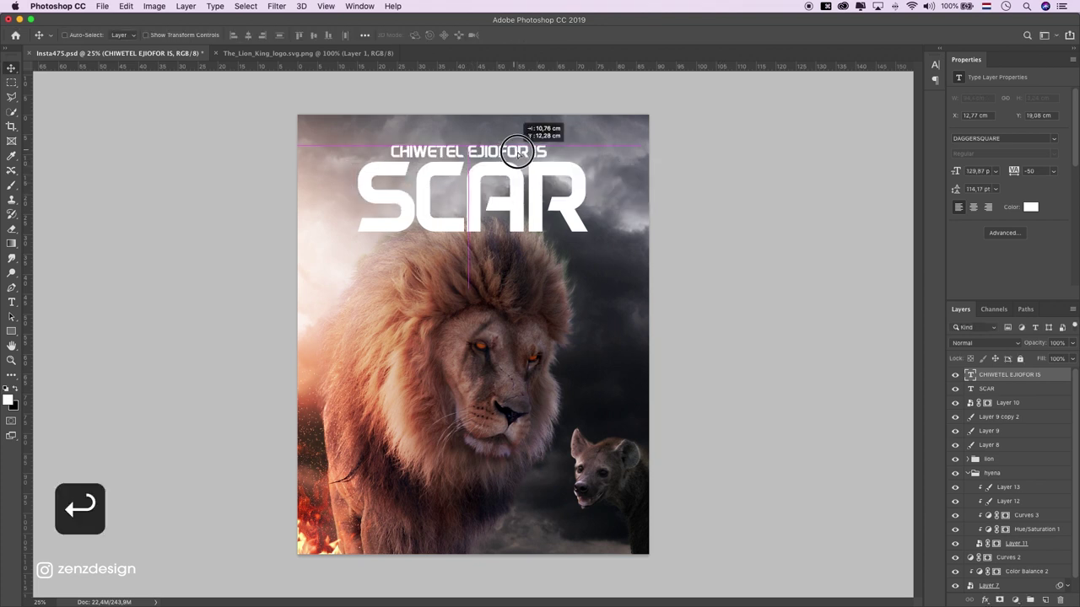
{"action": "key", "text": "super+t"}
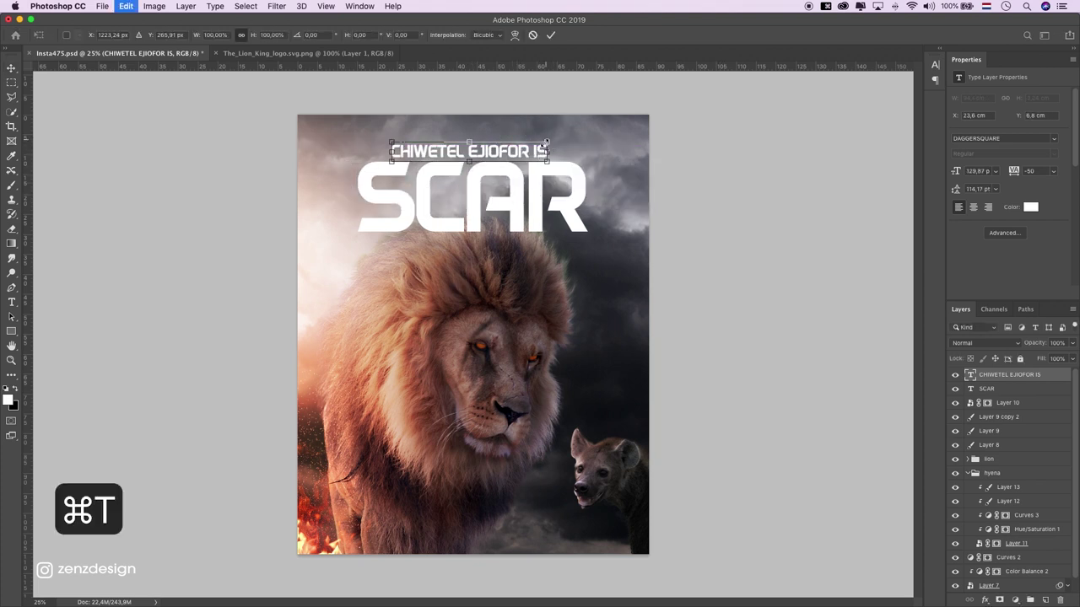
{"action": "left_click_drag", "start_coordinate": [548, 142], "coordinate": [551, 135]}
{"action": "key", "text": "Return"}
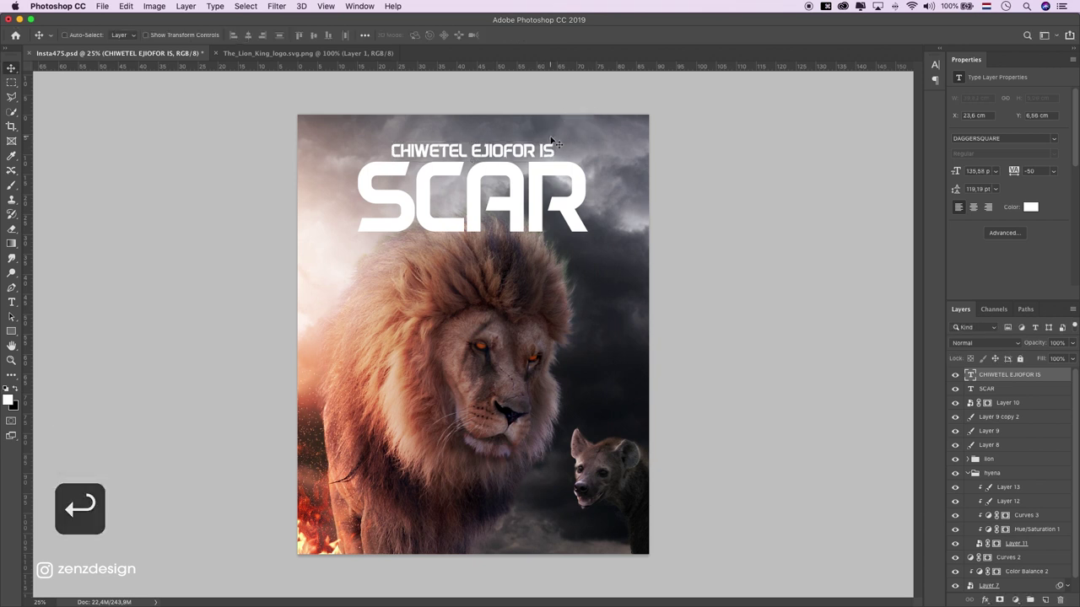
Step: Select both the SCAR and name-line text layers together
{"action": "left_click", "coordinate": [994, 380], "text": "super"}
{"action": "scroll", "coordinate": [996, 472], "scroll_direction": "down", "scroll_amount": 1}
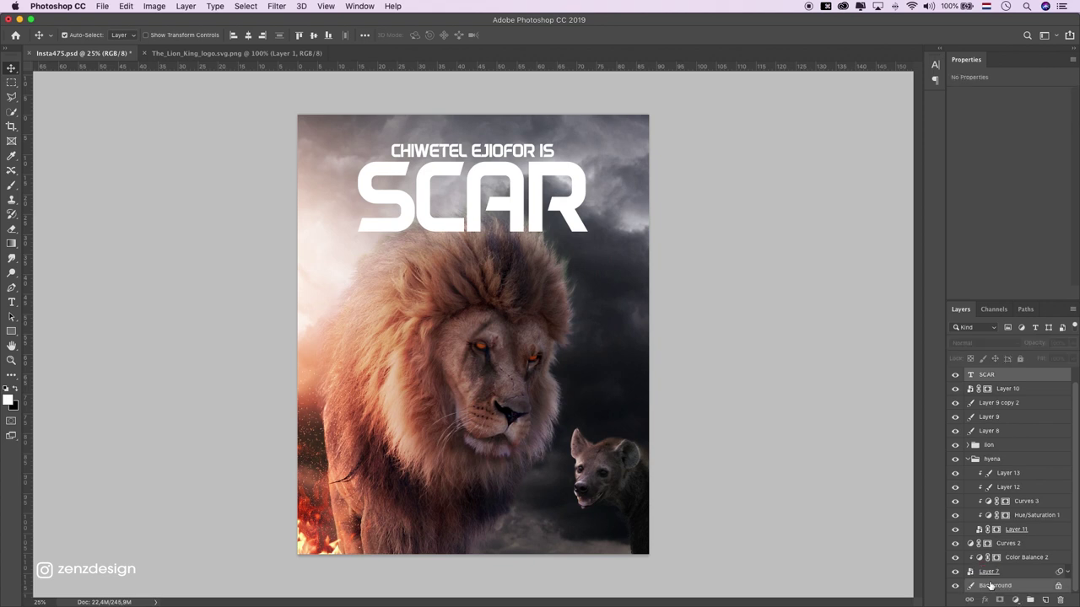
{"action": "key", "text": "super"}
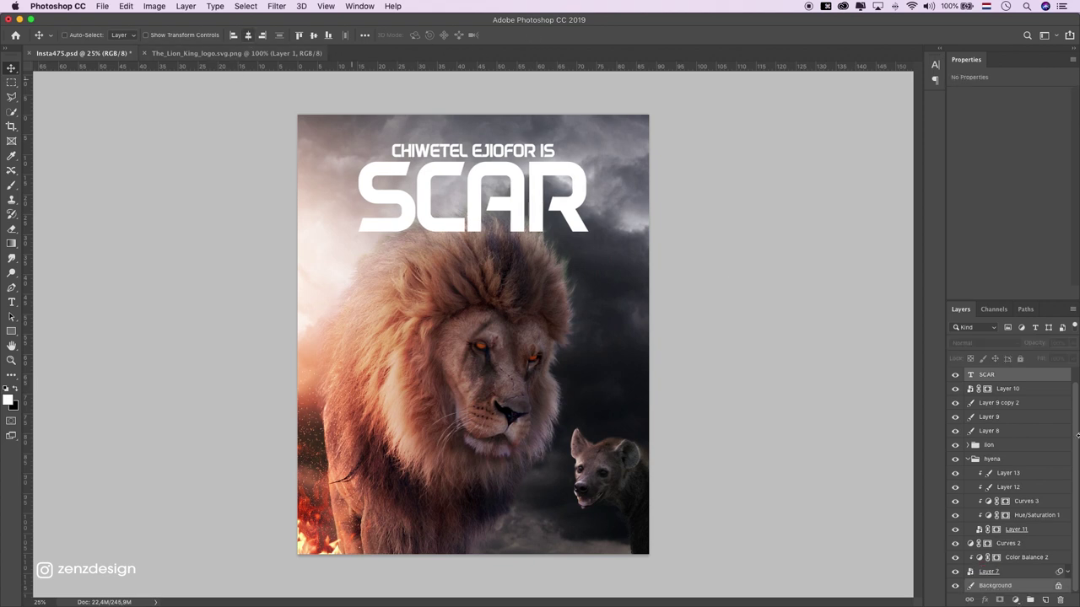
{"action": "scroll", "coordinate": [1056, 434], "scroll_direction": "up", "scroll_amount": 1}
{"action": "left_click", "coordinate": [1004, 374]}
{"action": "left_click", "coordinate": [1004, 388], "text": "shift"}
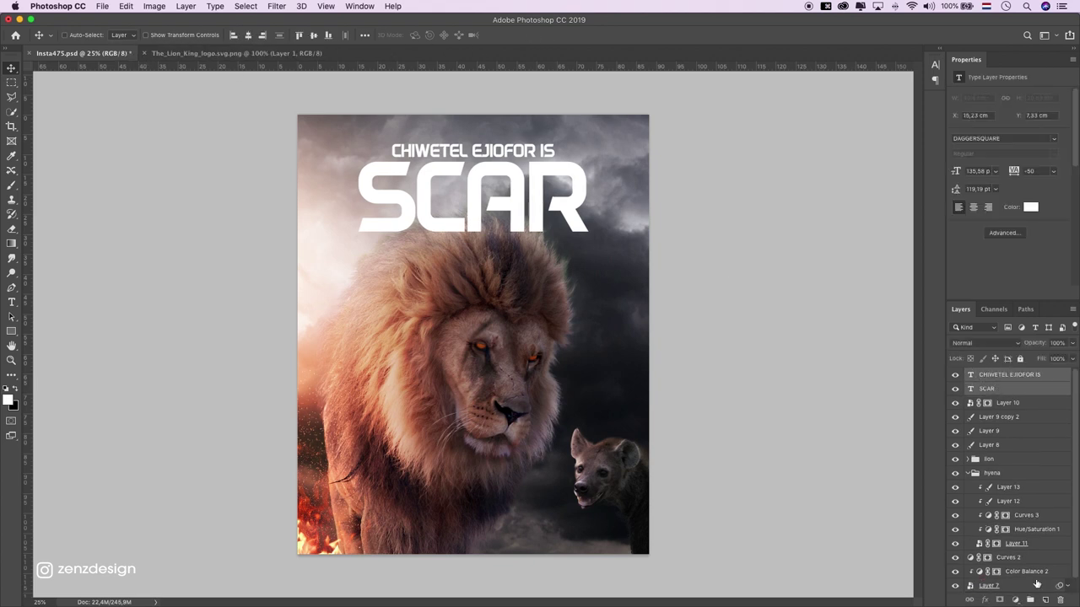
Step: Group the two title text layers and give the group a layer mask
{"action": "key", "text": "super+g"}
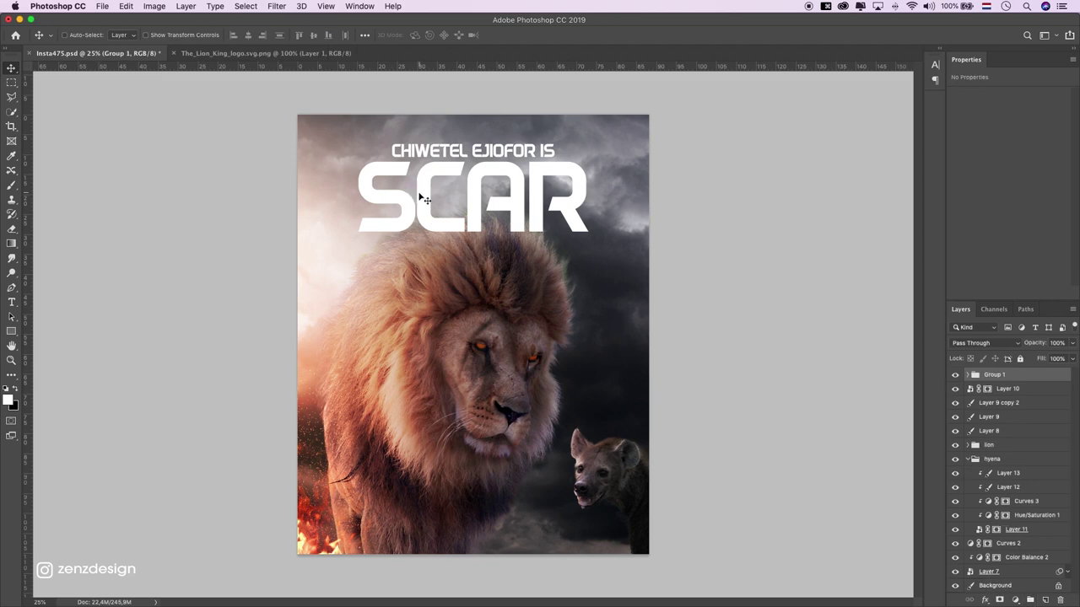
{"action": "left_click", "coordinate": [999, 599]}
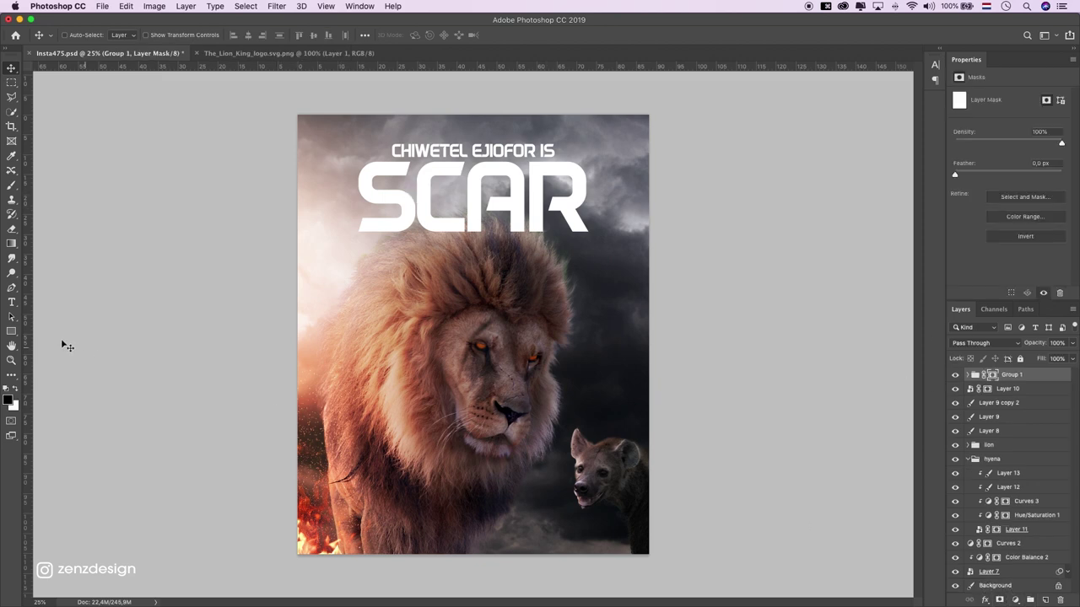
{"action": "left_click", "coordinate": [12, 357]}
{"action": "left_click", "coordinate": [493, 229]}
{"action": "left_click", "coordinate": [374, 237]}
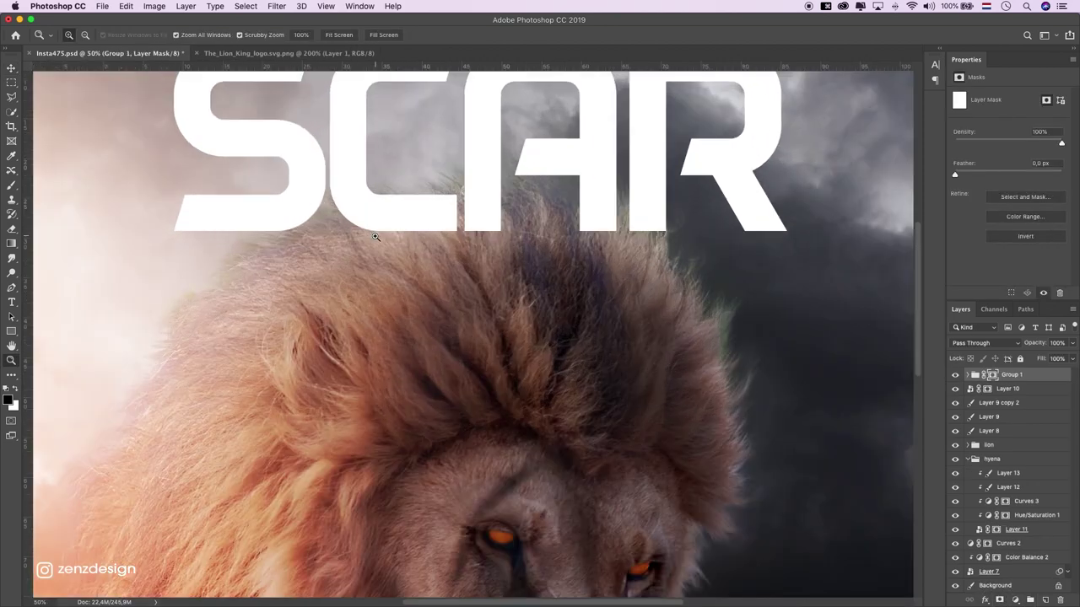
Step: Load a selection of the lion's outline from the lion group's layer
{"action": "left_click", "coordinate": [10, 113]}
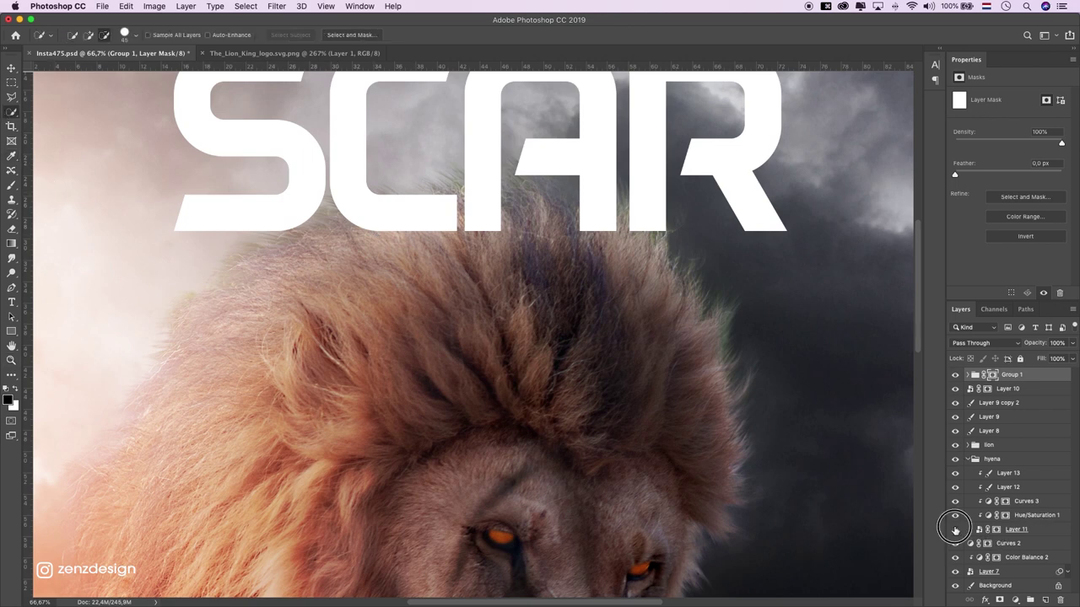
{"action": "left_click", "coordinate": [968, 444]}
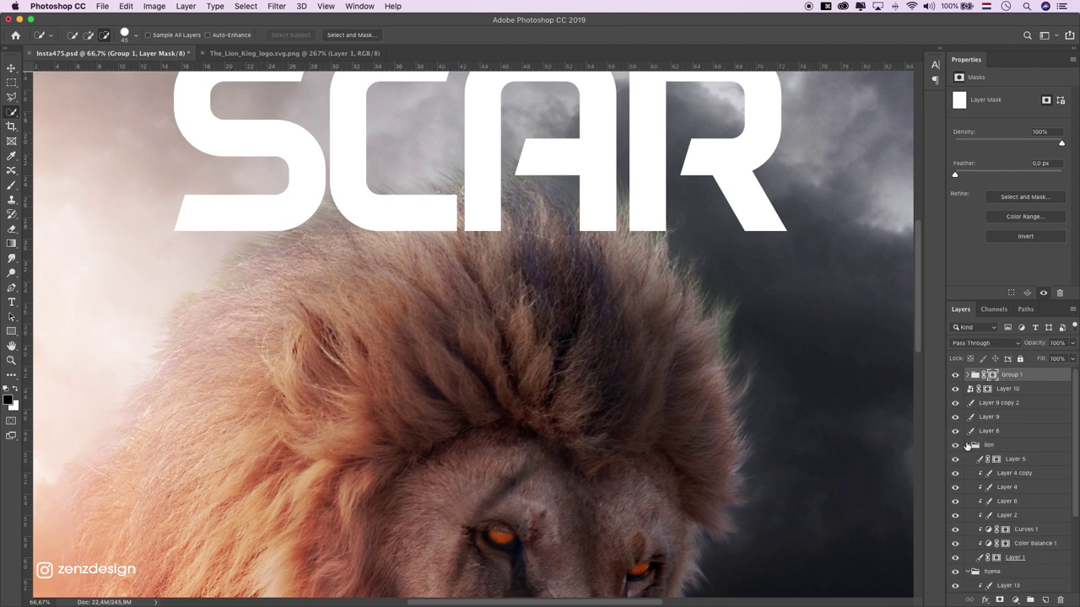
{"action": "left_click", "coordinate": [995, 557], "text": "super"}
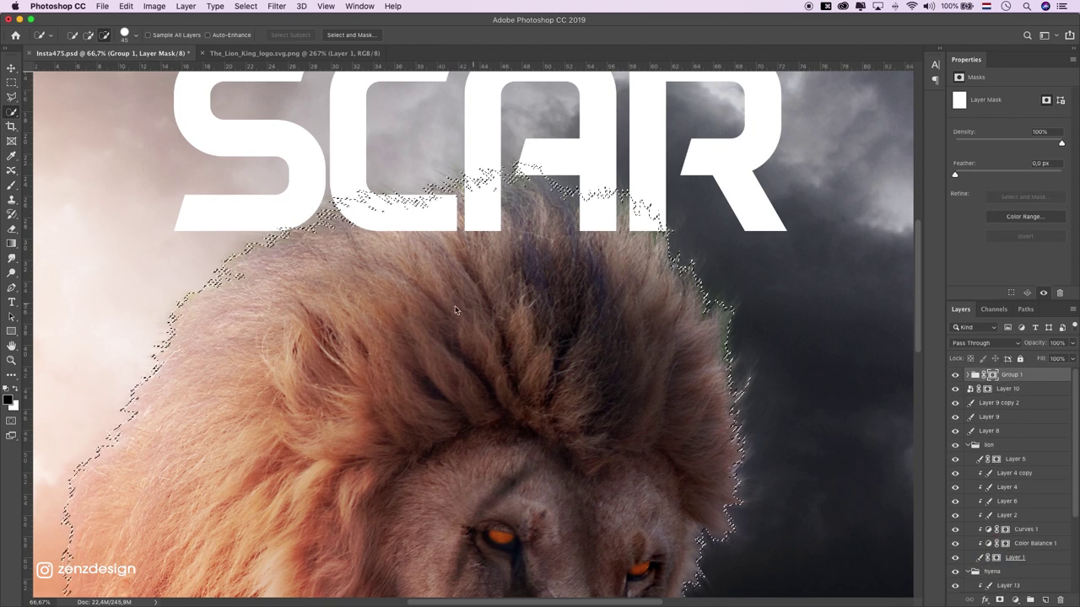
{"action": "key", "text": "z"}
{"action": "key", "text": "super+minus"}
{"action": "key", "text": "super+minus"}
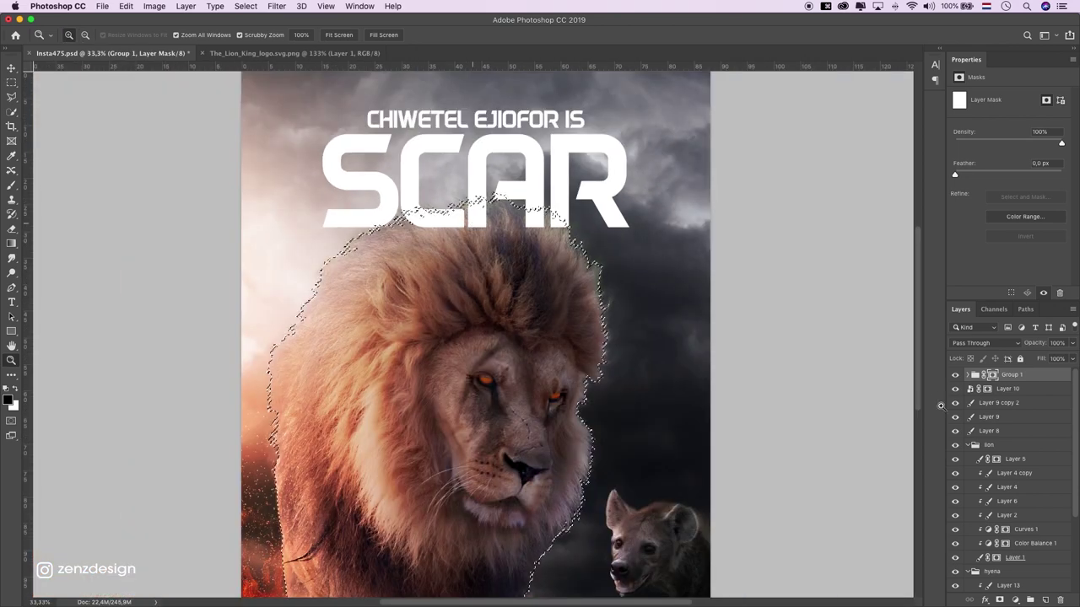
Step: Fill the title group's mask with black inside the lion selection, then deselect
{"action": "key", "text": "d"}
{"action": "key", "text": "x"}
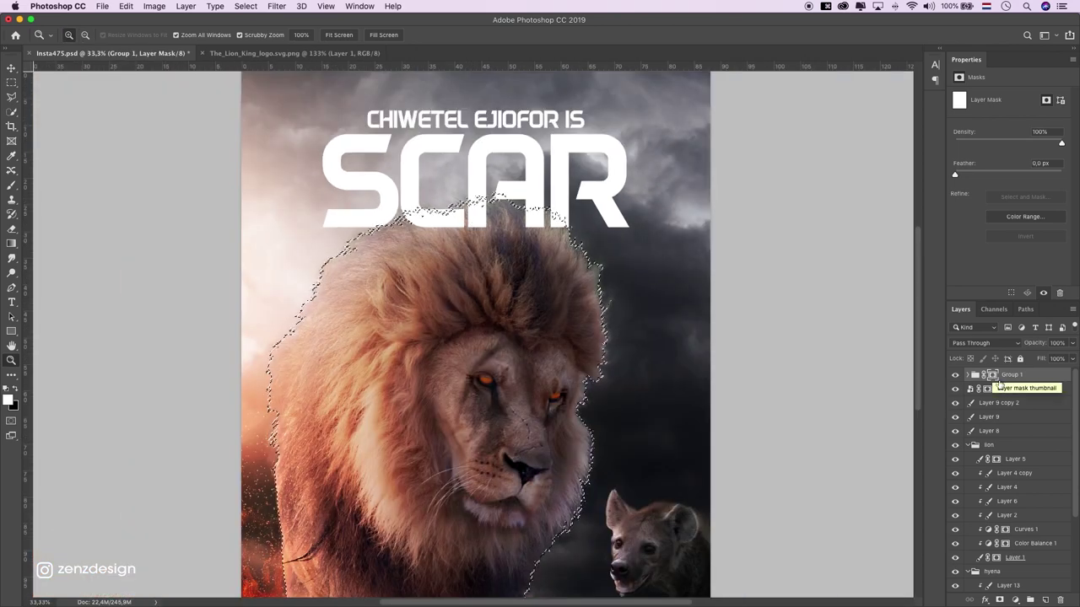
{"action": "key", "text": "d"}
{"action": "key", "text": "super+BackSpace"}
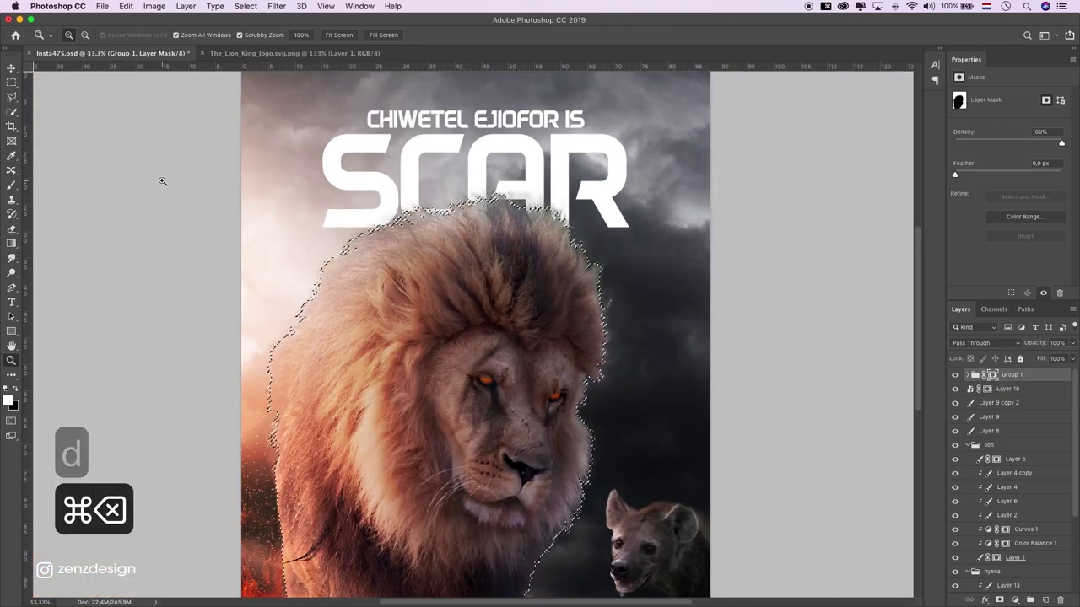
{"action": "left_click", "coordinate": [11, 82]}
{"action": "left_click", "coordinate": [244, 139]}
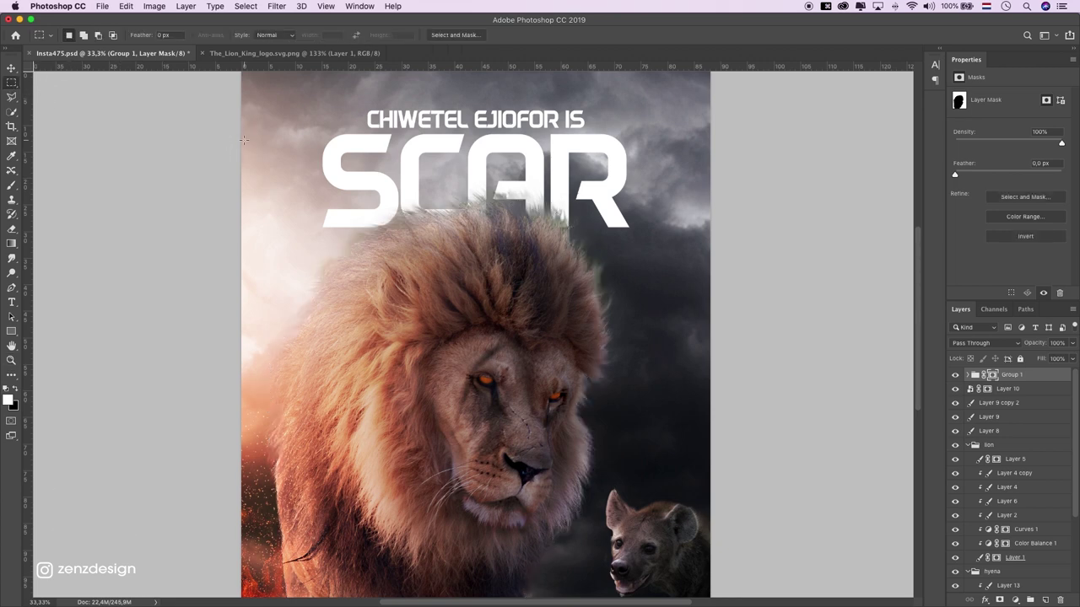
Step: Choose the Kyle's Paintbox - Wet Blender 50 preset from Wet Media Brushes
{"action": "scroll", "coordinate": [157, 254], "scroll_direction": "up", "scroll_amount": 2}
{"action": "scroll", "coordinate": [155, 287], "scroll_direction": "up", "scroll_amount": 5}
{"action": "scroll", "coordinate": [152, 321], "scroll_direction": "down", "scroll_amount": 3}
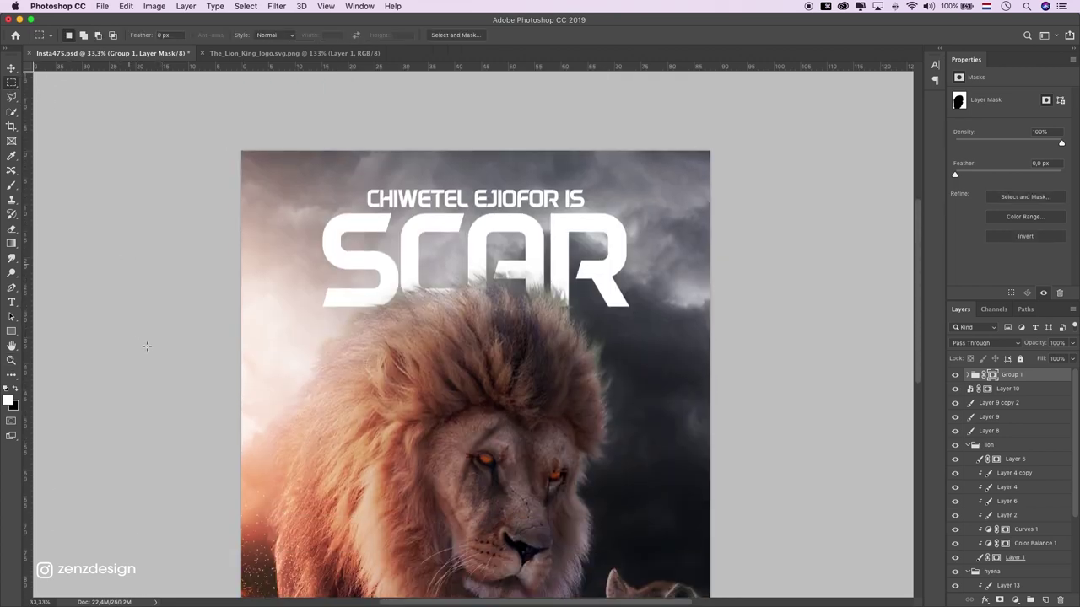
{"action": "scroll", "coordinate": [177, 286], "scroll_direction": "down", "scroll_amount": 3}
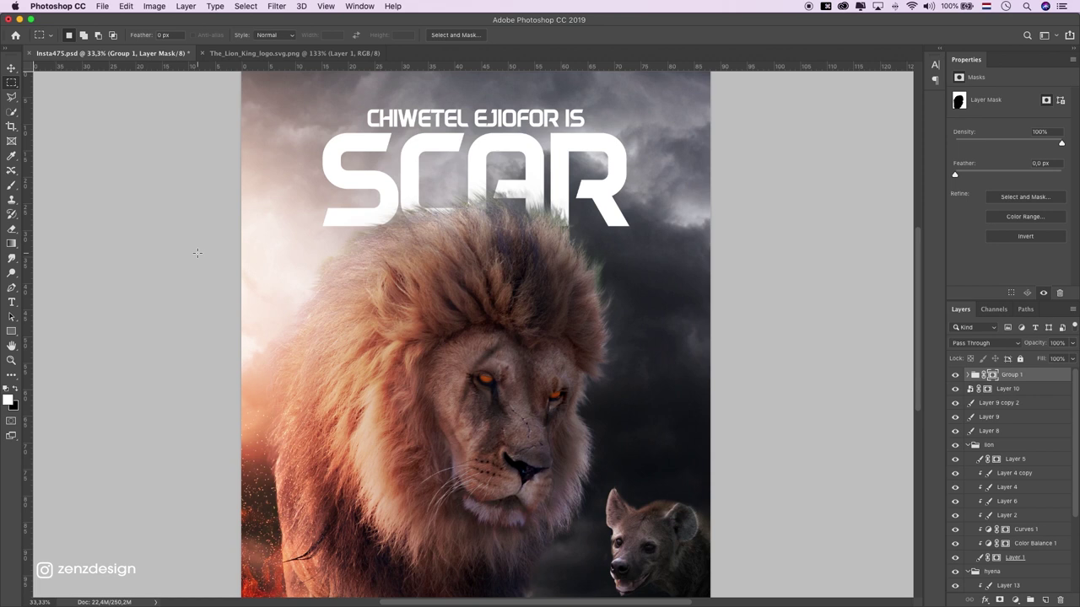
{"action": "scroll", "coordinate": [197, 253], "scroll_direction": "up", "scroll_amount": 2}
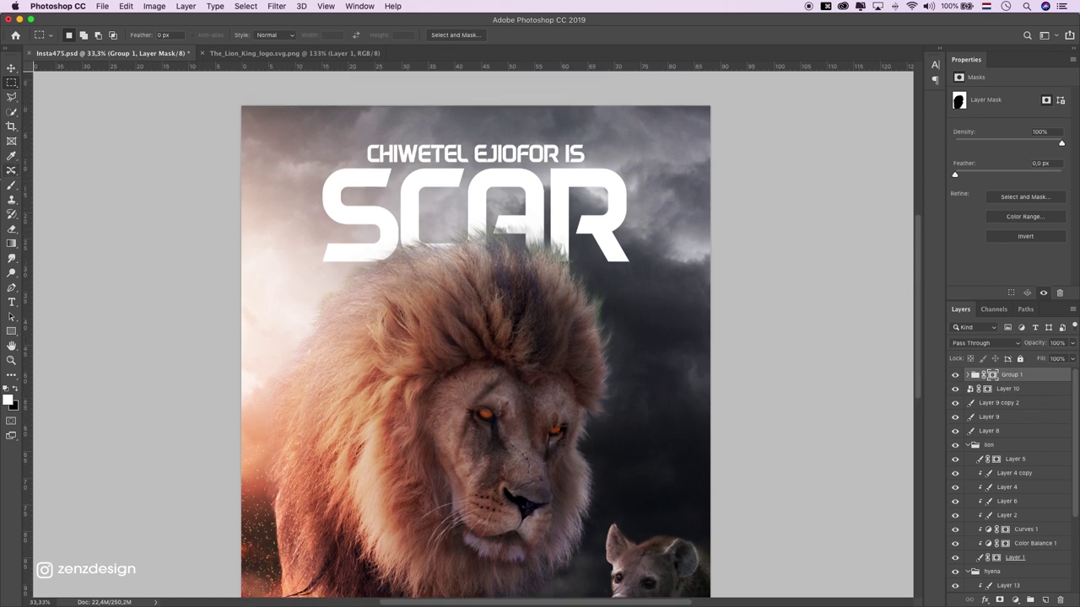
{"action": "key", "text": "b"}
{"action": "left_click", "coordinate": [72, 34]}
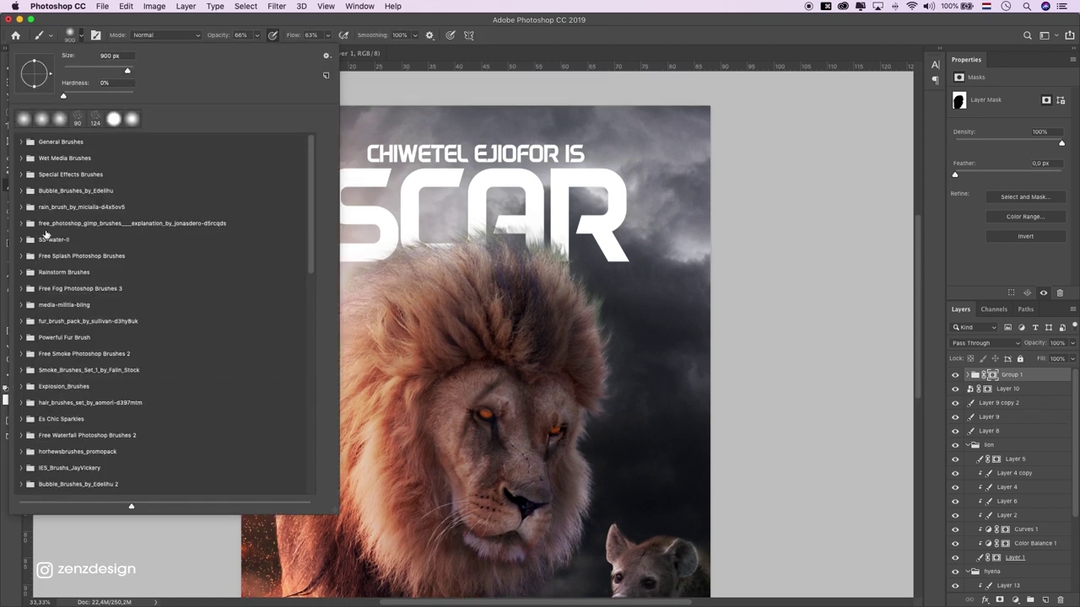
{"action": "scroll", "coordinate": [39, 215], "scroll_direction": "down", "scroll_amount": 2}
{"action": "scroll", "coordinate": [42, 232], "scroll_direction": "down", "scroll_amount": 1}
{"action": "scroll", "coordinate": [47, 253], "scroll_direction": "down", "scroll_amount": 2}
{"action": "scroll", "coordinate": [54, 276], "scroll_direction": "down", "scroll_amount": 1}
{"action": "scroll", "coordinate": [54, 279], "scroll_direction": "down", "scroll_amount": 2}
{"action": "scroll", "coordinate": [53, 282], "scroll_direction": "down", "scroll_amount": 2}
{"action": "scroll", "coordinate": [52, 296], "scroll_direction": "down", "scroll_amount": 1}
{"action": "scroll", "coordinate": [39, 305], "scroll_direction": "down", "scroll_amount": 2}
{"action": "scroll", "coordinate": [39, 305], "scroll_direction": "down", "scroll_amount": 2}
{"action": "scroll", "coordinate": [39, 307], "scroll_direction": "down", "scroll_amount": 2}
{"action": "scroll", "coordinate": [39, 308], "scroll_direction": "down", "scroll_amount": 2}
{"action": "scroll", "coordinate": [37, 308], "scroll_direction": "down", "scroll_amount": 2}
{"action": "scroll", "coordinate": [38, 309], "scroll_direction": "down", "scroll_amount": 4}
{"action": "scroll", "coordinate": [37, 312], "scroll_direction": "down", "scroll_amount": 4}
{"action": "scroll", "coordinate": [36, 314], "scroll_direction": "down", "scroll_amount": 5}
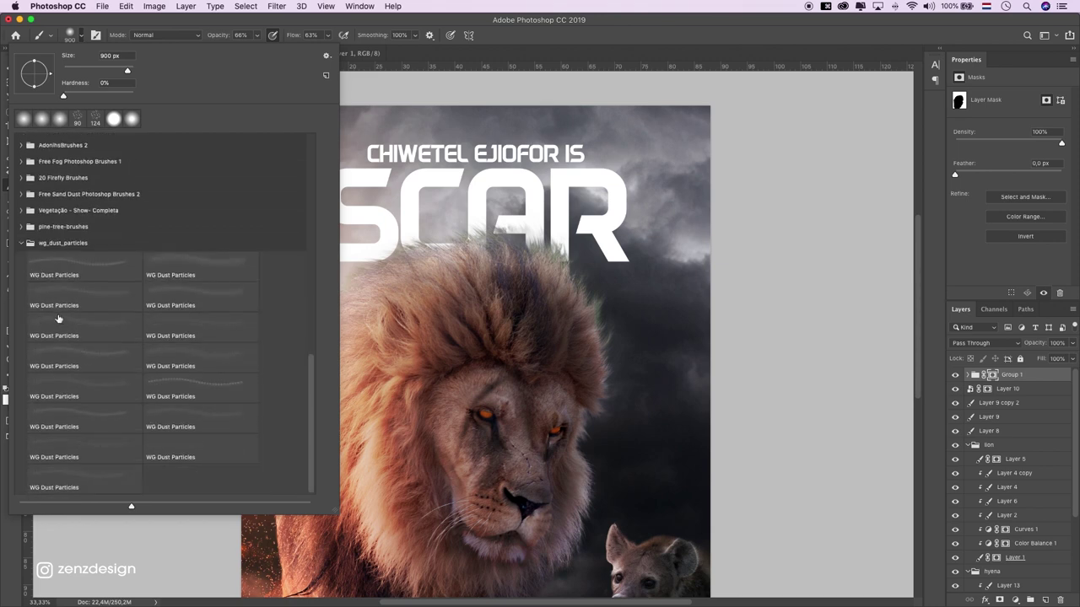
{"action": "scroll", "coordinate": [54, 313], "scroll_direction": "up", "scroll_amount": 5}
{"action": "scroll", "coordinate": [57, 310], "scroll_direction": "up", "scroll_amount": 5}
{"action": "scroll", "coordinate": [59, 308], "scroll_direction": "up", "scroll_amount": 5}
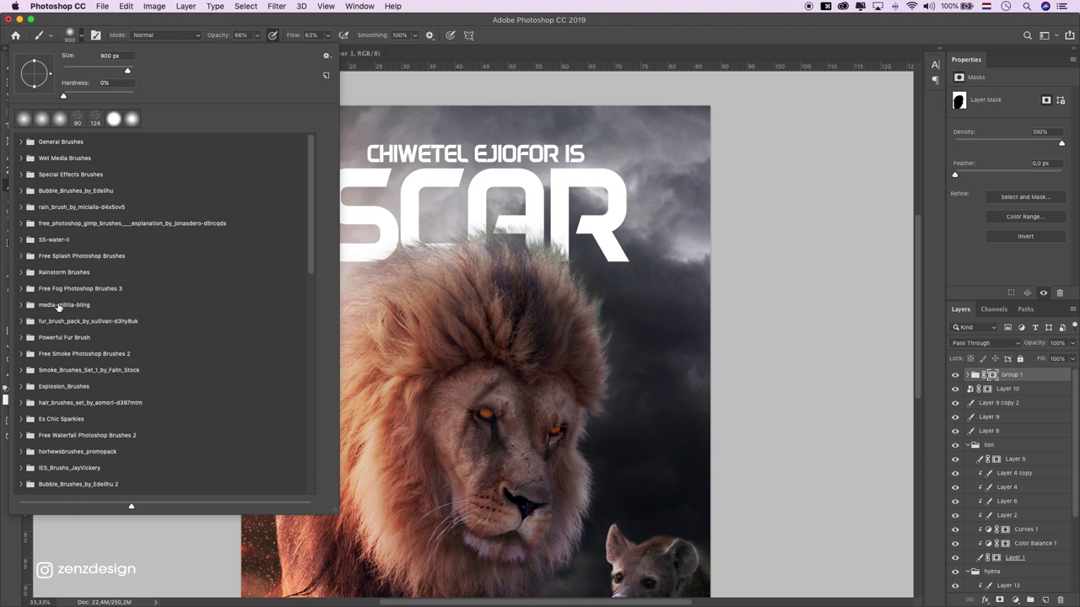
{"action": "left_click", "coordinate": [21, 159]}
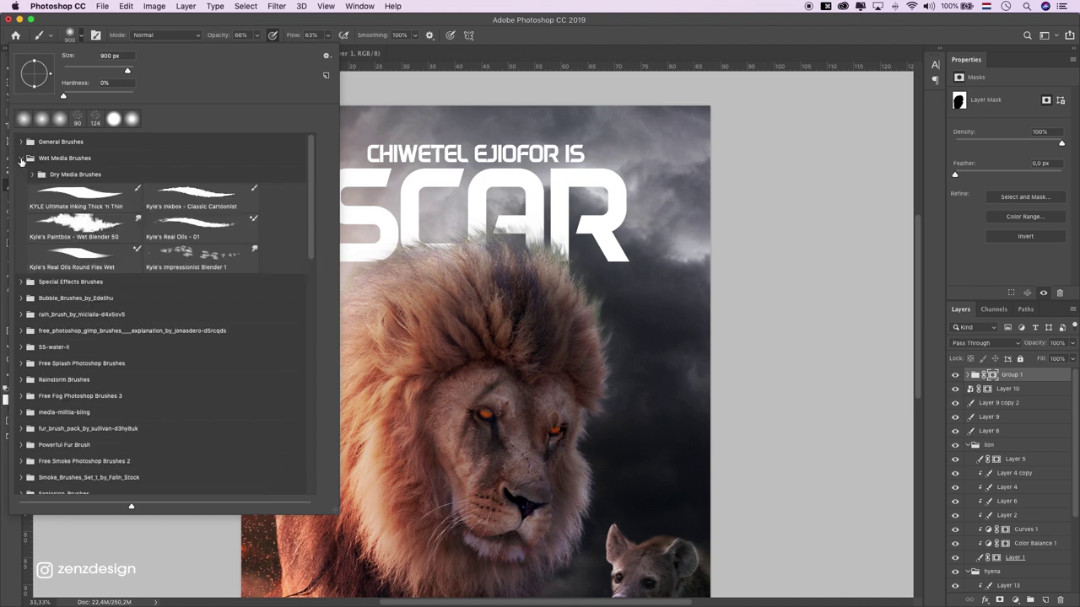
{"action": "left_click", "coordinate": [65, 237]}
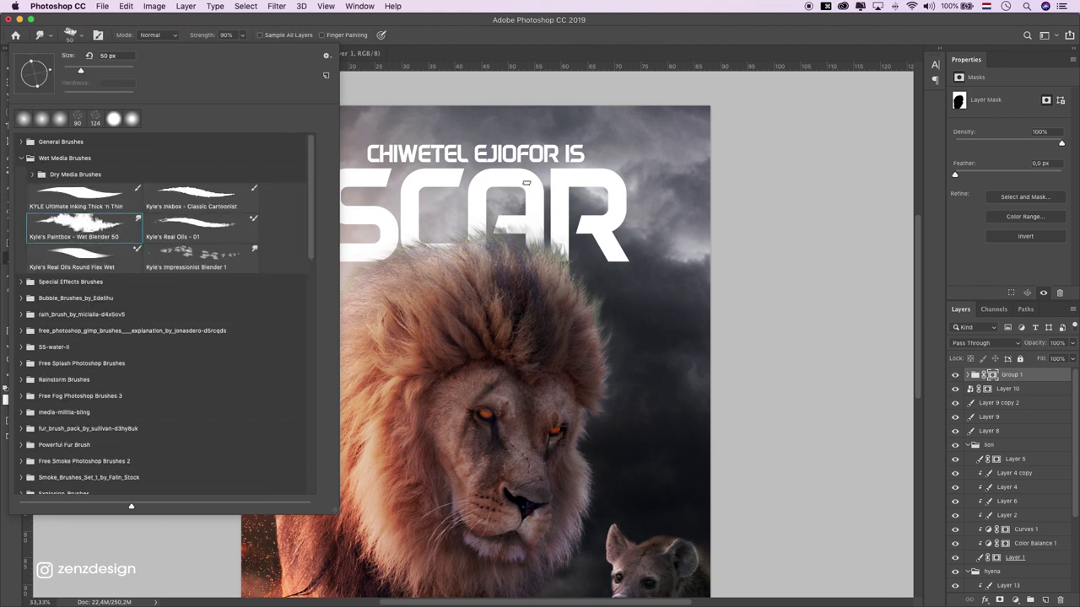
{"action": "left_click", "coordinate": [567, 172]}
Step: Set black as foreground, enlarge the tip to 100 px, and reapply the Wet Blender preset
{"action": "left_click", "coordinate": [14, 390]}
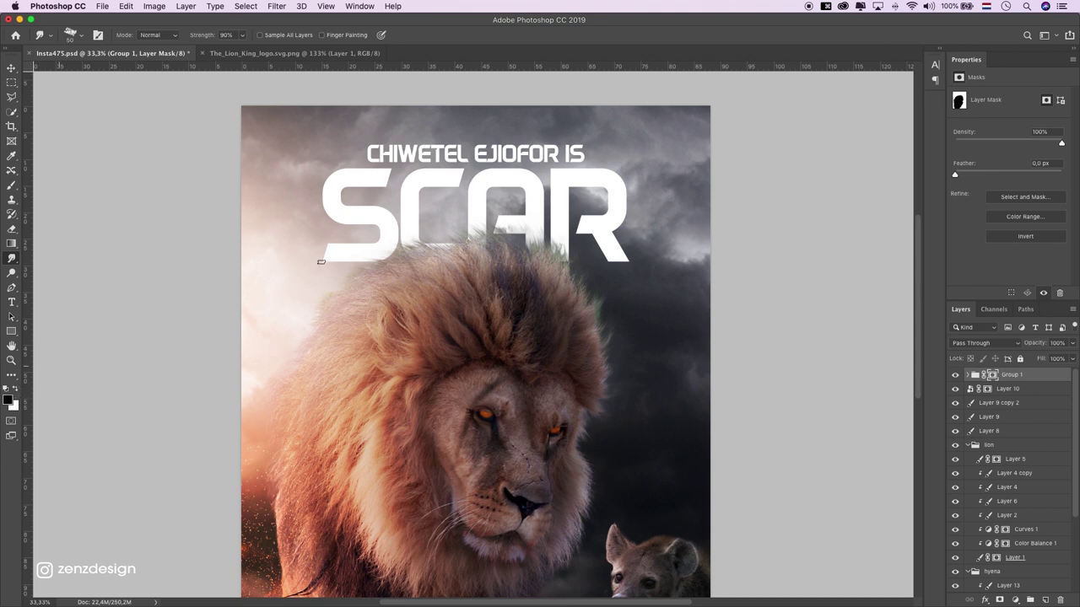
{"action": "key", "text": "bracketright"}
{"action": "key", "text": "bracketright"}
{"action": "key", "text": "bracketright"}
{"action": "key", "text": "bracketright"}
{"action": "key", "text": "bracketright"}
{"action": "key", "text": "bracketright"}
{"action": "key", "text": "bracketright"}
{"action": "right_click", "coordinate": [7, 264]}
{"action": "left_click", "coordinate": [11, 184]}
{"action": "left_click", "coordinate": [76, 38]}
{"action": "left_click", "coordinate": [108, 234]}
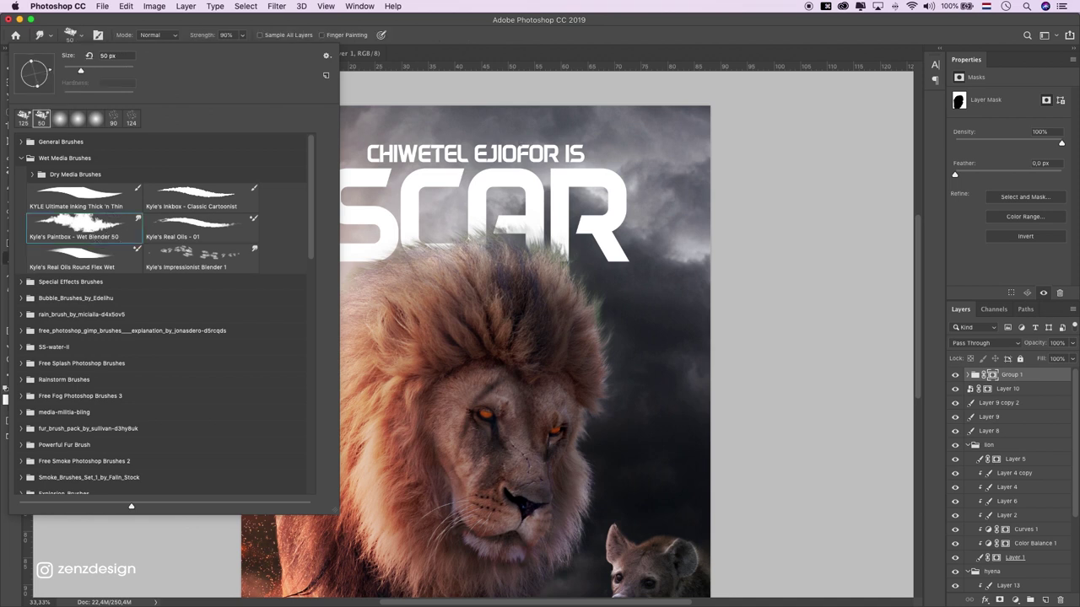
{"action": "left_click", "coordinate": [611, 176]}
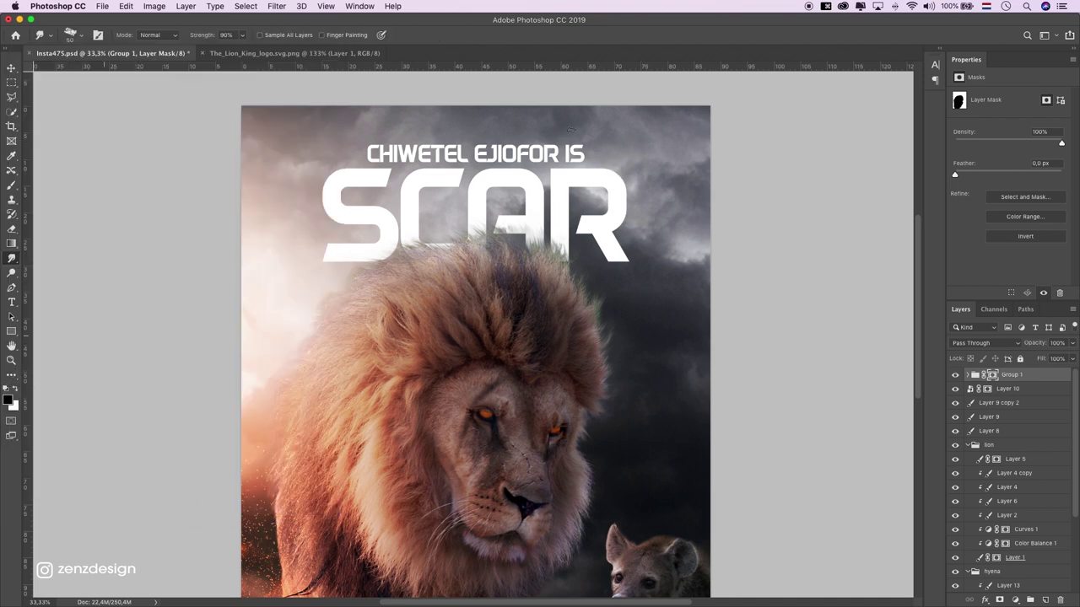
Step: Raise smudge Strength to 100%, then return to the regular Brush tool
{"action": "left_click", "coordinate": [241, 34]}
{"action": "left_click_drag", "start_coordinate": [243, 48], "coordinate": [272, 48]}
{"action": "left_click", "coordinate": [998, 377]}
{"action": "left_click", "coordinate": [12, 259]}
{"action": "left_click", "coordinate": [11, 185]}
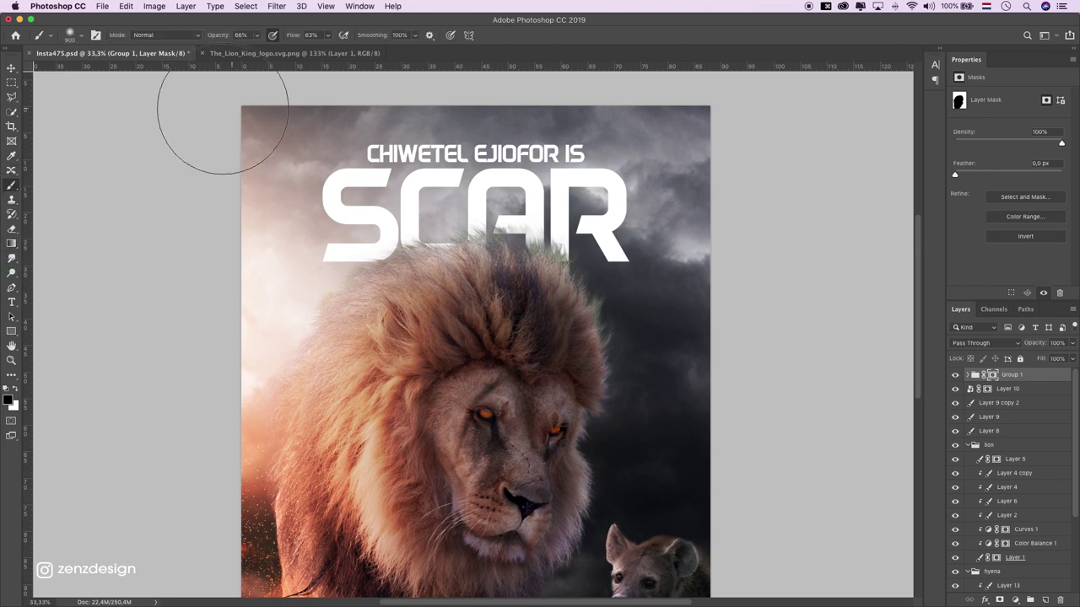
Step: Pick the Fog 33 brush from the Free Fog Photoshop Brushes 3 set
{"action": "left_click", "coordinate": [76, 37]}
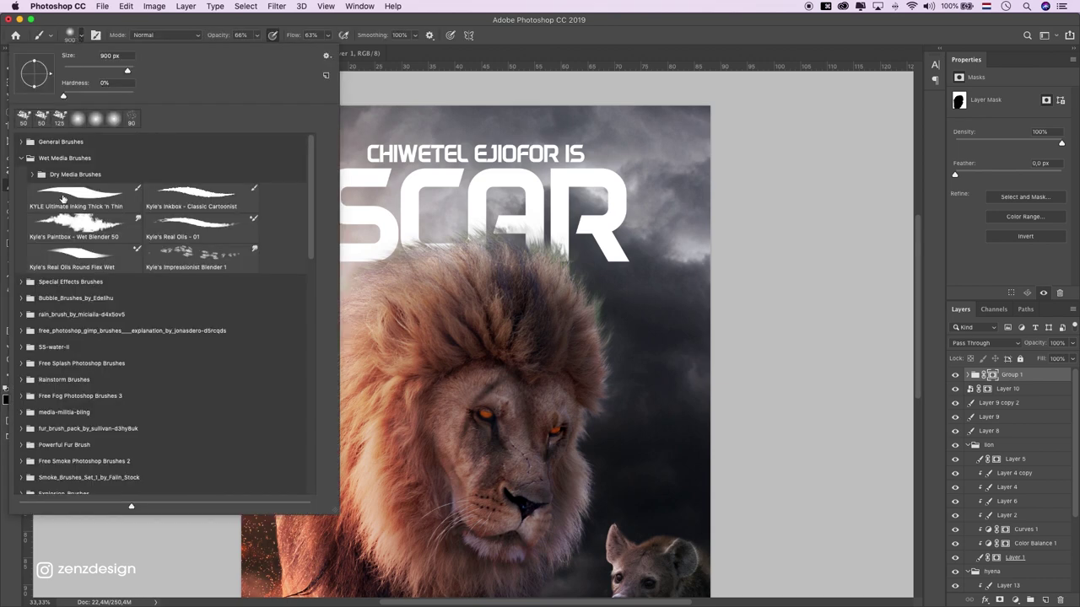
{"action": "left_click", "coordinate": [24, 117]}
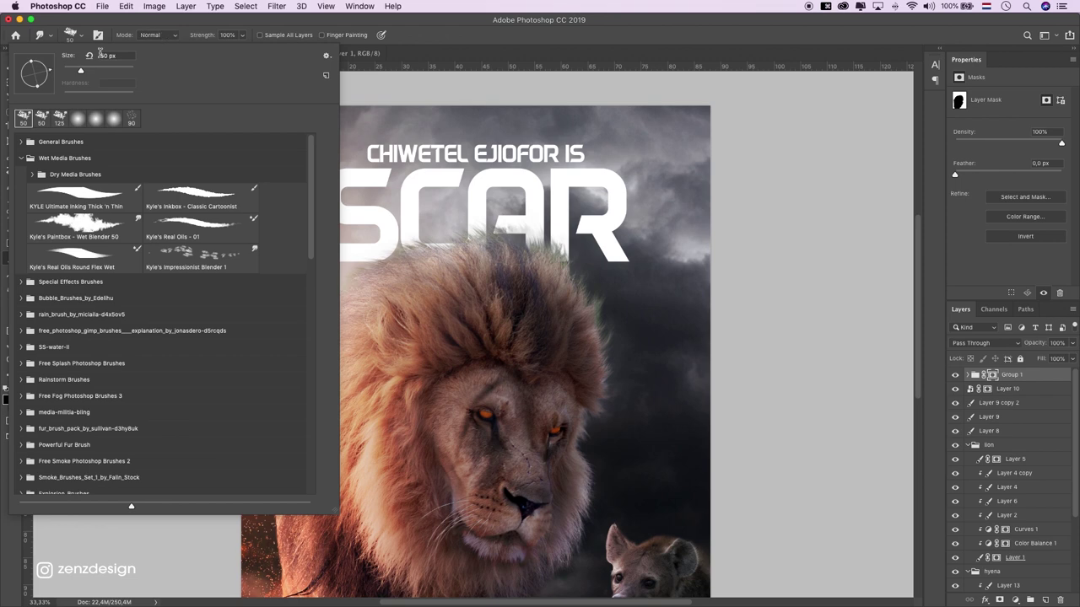
{"action": "left_click", "coordinate": [10, 185]}
{"action": "left_click", "coordinate": [71, 35]}
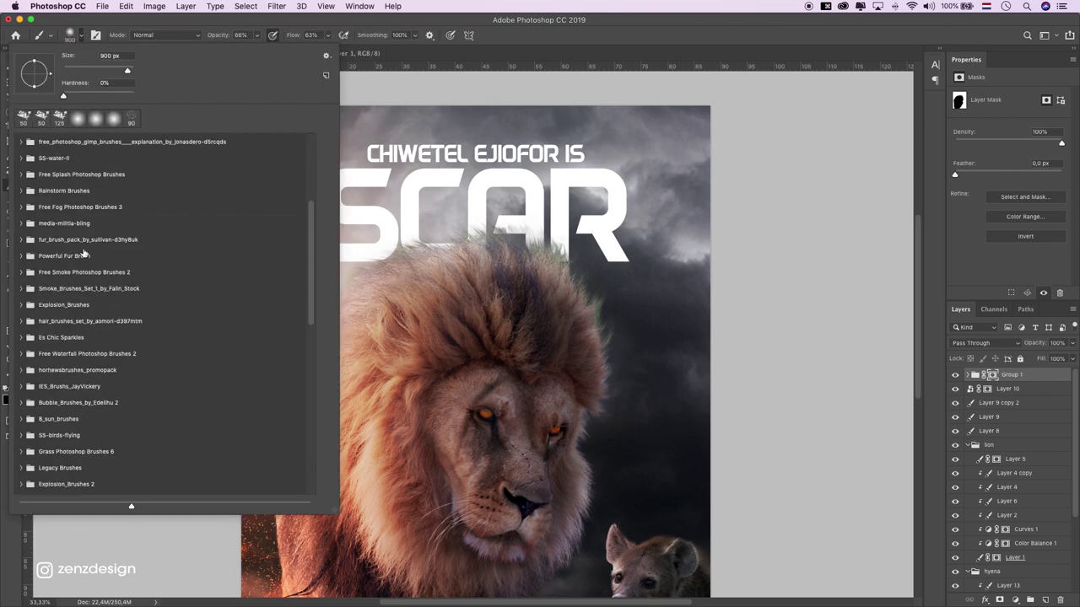
{"action": "scroll", "coordinate": [85, 253], "scroll_direction": "down", "scroll_amount": 2}
{"action": "scroll", "coordinate": [84, 243], "scroll_direction": "up", "scroll_amount": 1}
{"action": "left_click", "coordinate": [20, 178]}
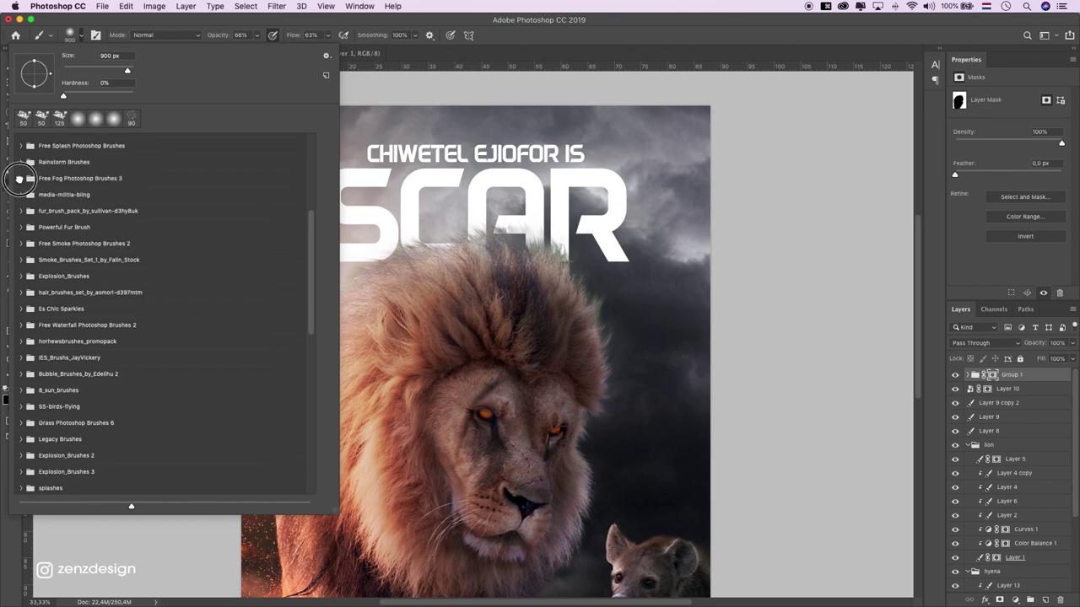
{"action": "left_click", "coordinate": [76, 228]}
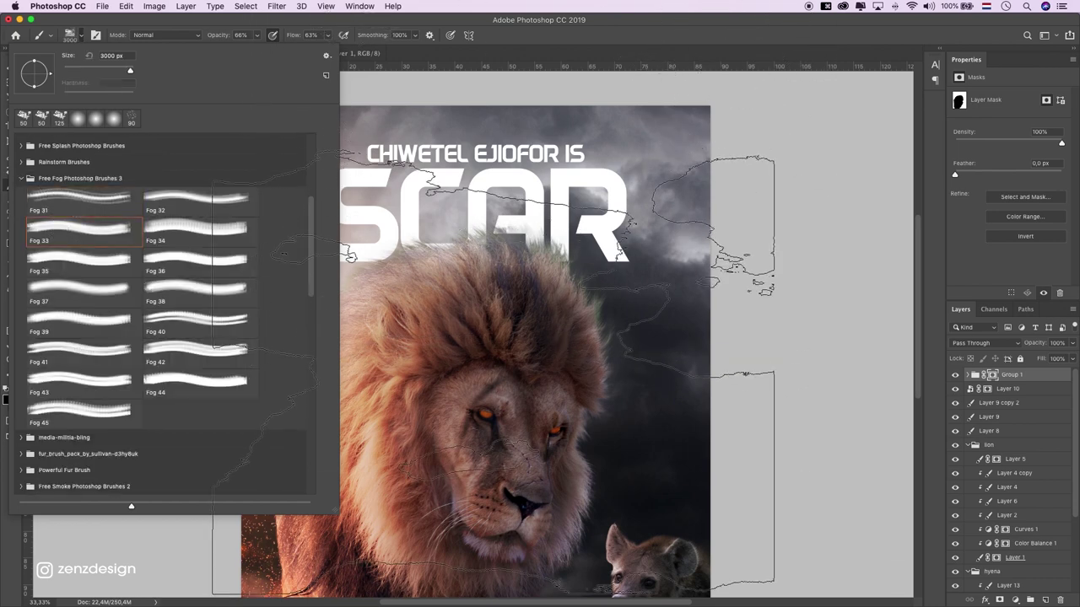
{"action": "left_click", "coordinate": [580, 115]}
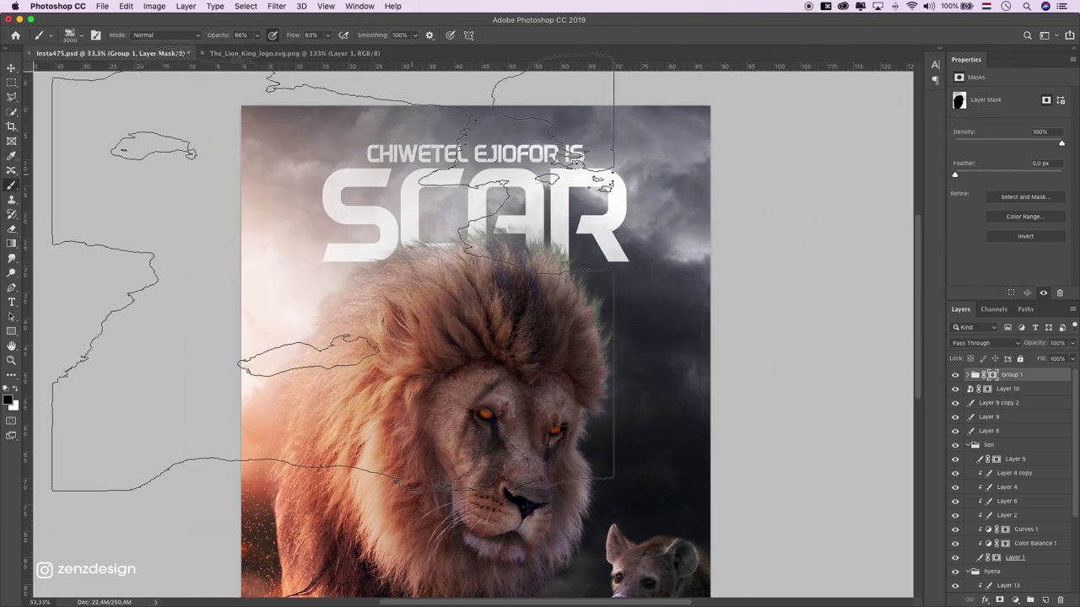
Step: Set Flow and Opacity to 100%, switch to Fog 38, and trial fog strokes over SCAR
{"action": "key", "text": "super+z"}
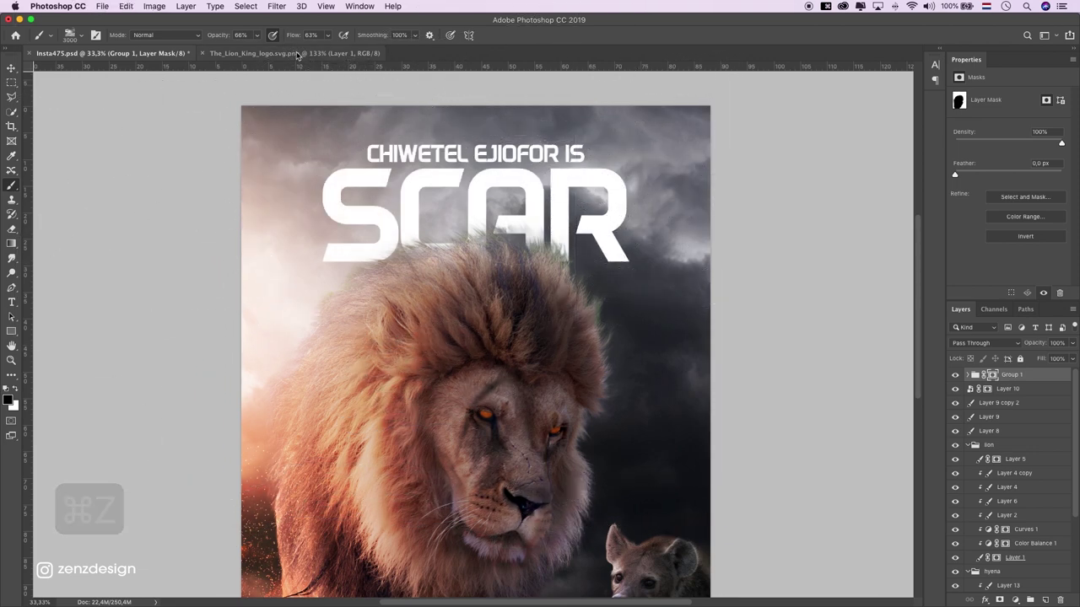
{"action": "left_click_drag", "start_coordinate": [328, 36], "coordinate": [353, 50]}
{"action": "left_click_drag", "start_coordinate": [247, 37], "coordinate": [258, 42]}
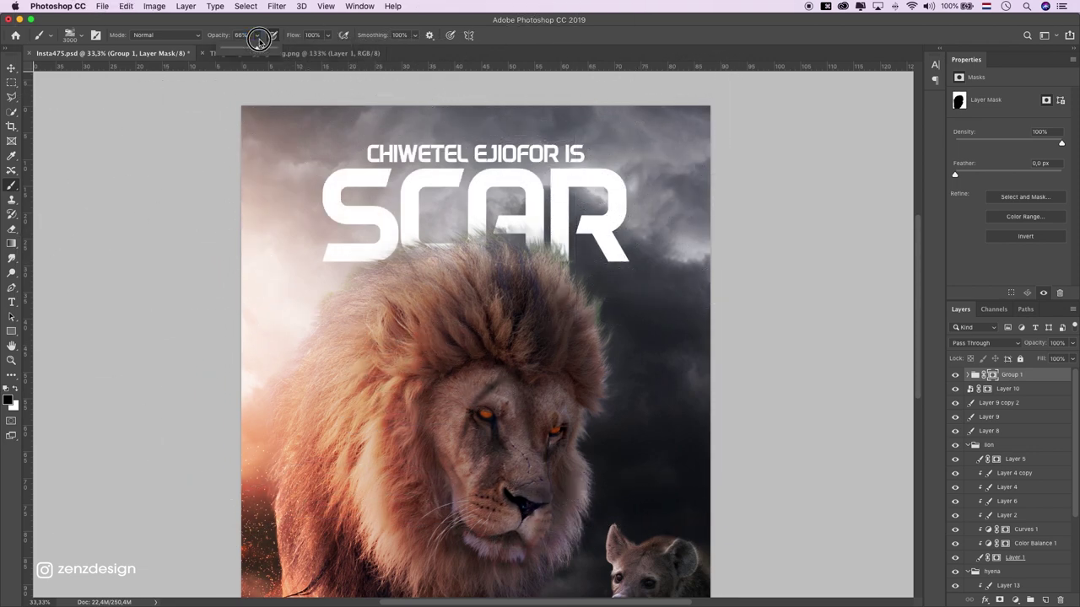
{"action": "left_click", "coordinate": [81, 40]}
{"action": "left_click", "coordinate": [184, 302]}
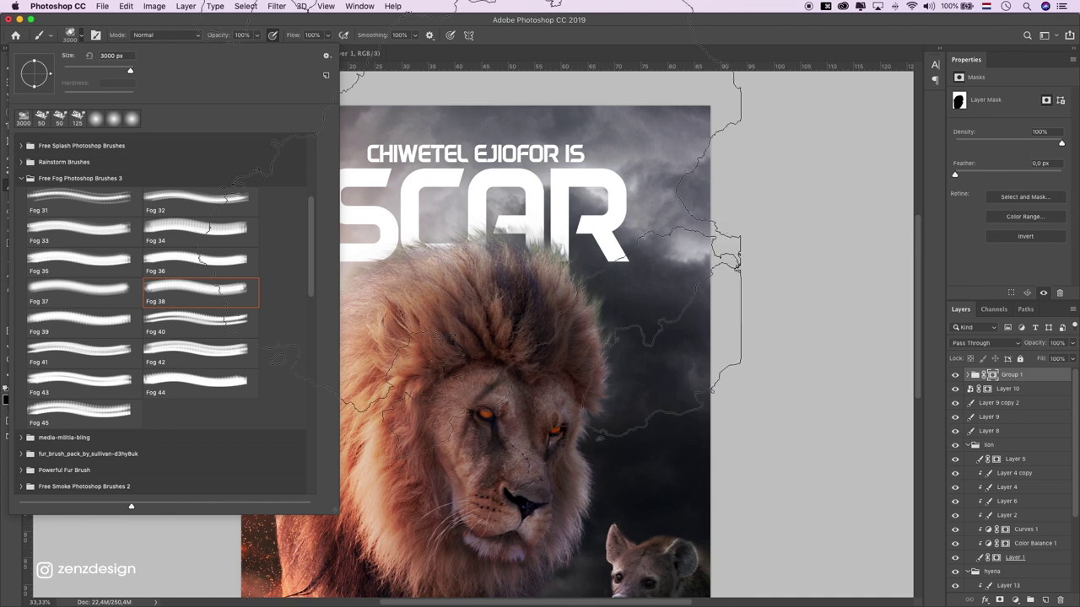
{"action": "key", "text": "Return"}
{"action": "key", "text": "super+z"}
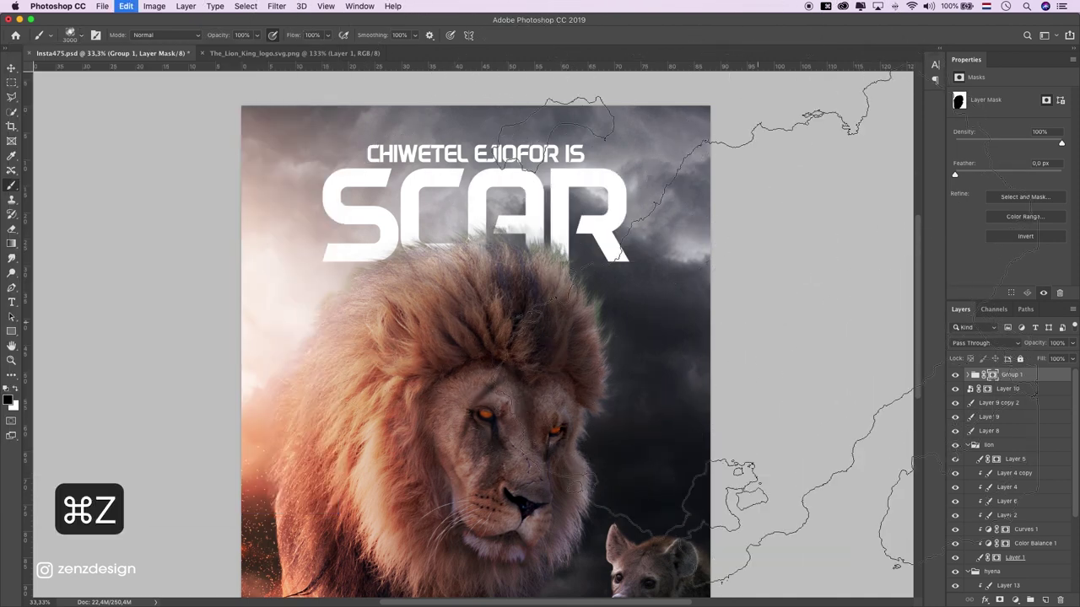
{"action": "key", "text": "bracketleft"}
{"action": "key", "text": "bracketleft"}
{"action": "key", "text": "bracketleft"}
{"action": "key", "text": "bracketleft"}
{"action": "key", "text": "bracketleft"}
{"action": "key", "text": "bracketleft"}
{"action": "key", "text": "bracketleft"}
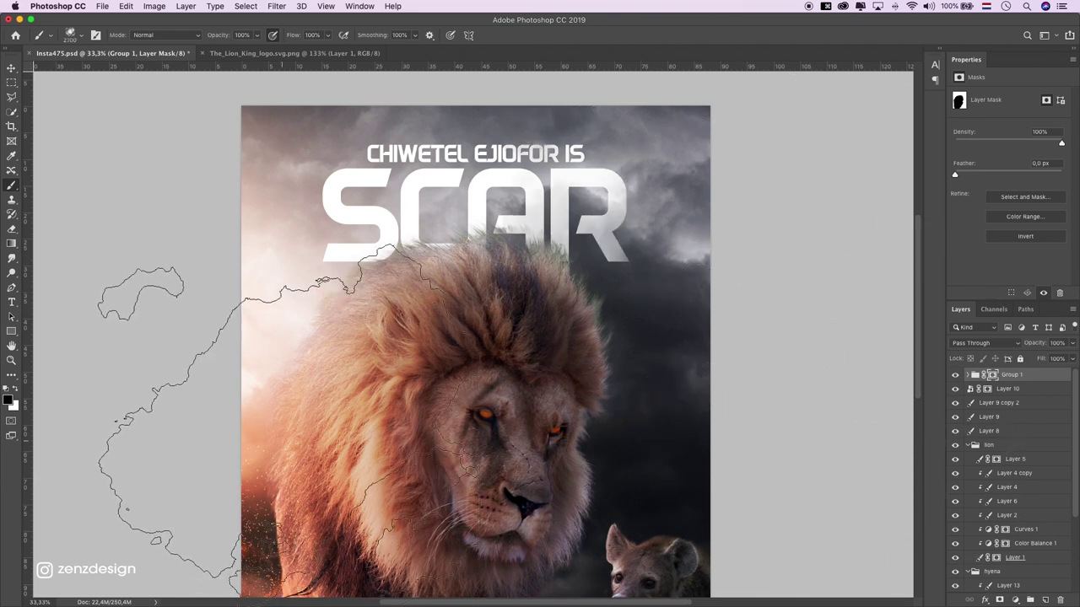
{"action": "left_click", "coordinate": [211, 439]}
{"action": "key", "text": "super+z"}
{"action": "key", "text": "super+z"}
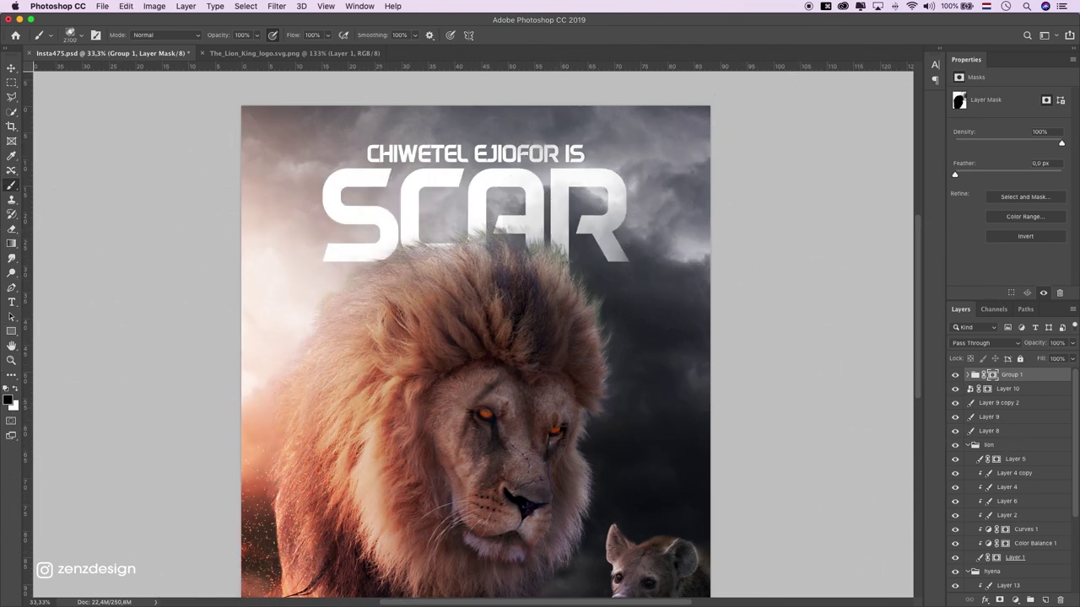
Step: Switch to the Fog 41 brush and view the poster at 25%
{"action": "left_click", "coordinate": [11, 360]}
{"action": "left_click", "coordinate": [423, 246], "text": "alt"}
{"action": "left_click", "coordinate": [342, 204]}
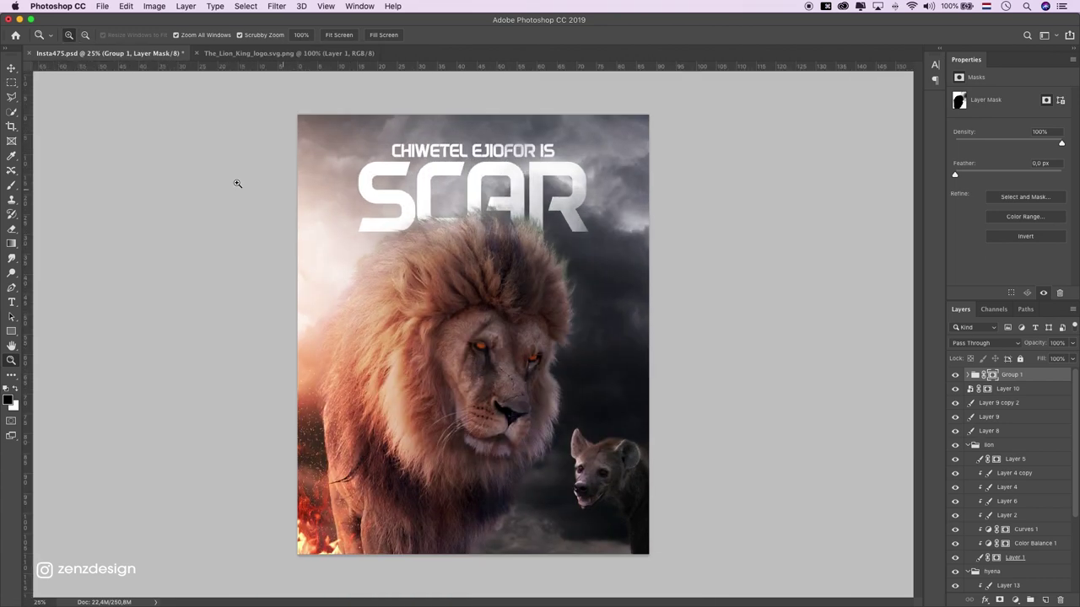
{"action": "left_click", "coordinate": [385, 209], "text": "alt"}
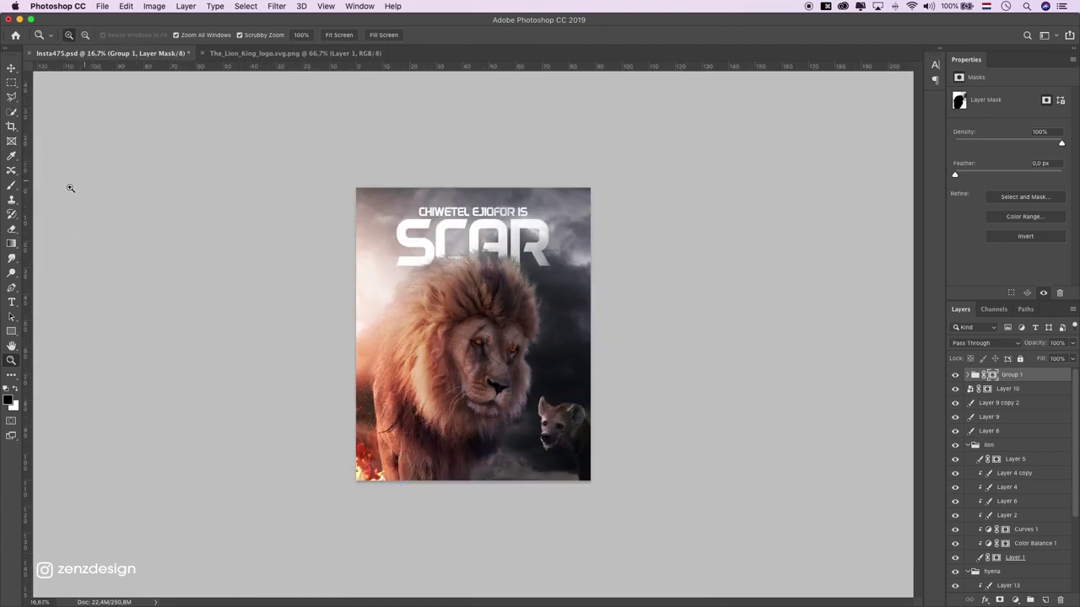
{"action": "left_click", "coordinate": [11, 186]}
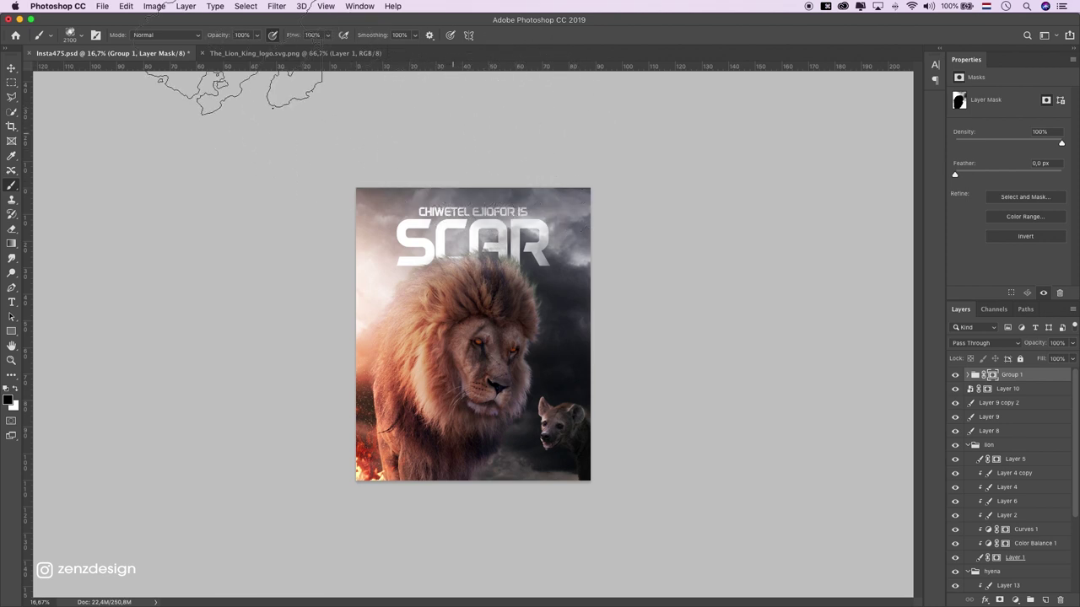
{"action": "left_click", "coordinate": [81, 36]}
{"action": "left_click", "coordinate": [110, 363]}
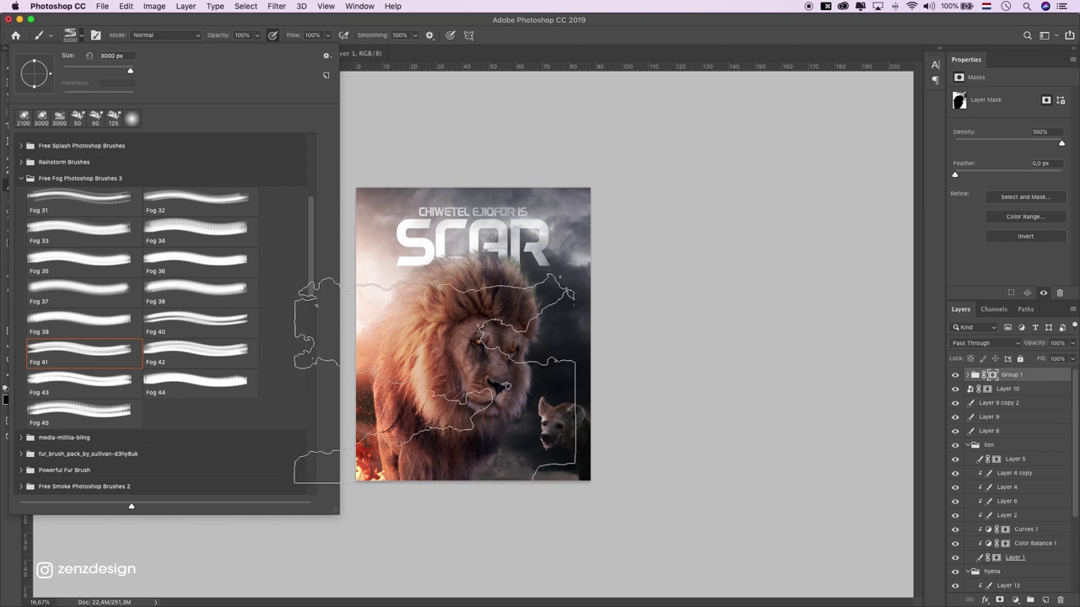
{"action": "key", "text": "Escape"}
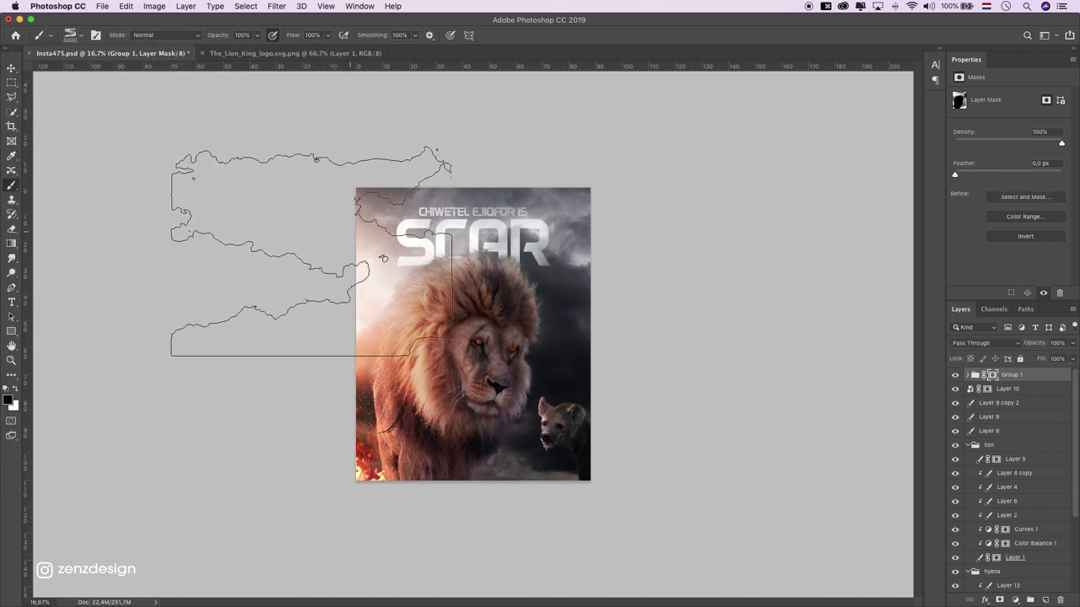
{"action": "left_click", "coordinate": [11, 358]}
{"action": "left_click", "coordinate": [261, 215]}
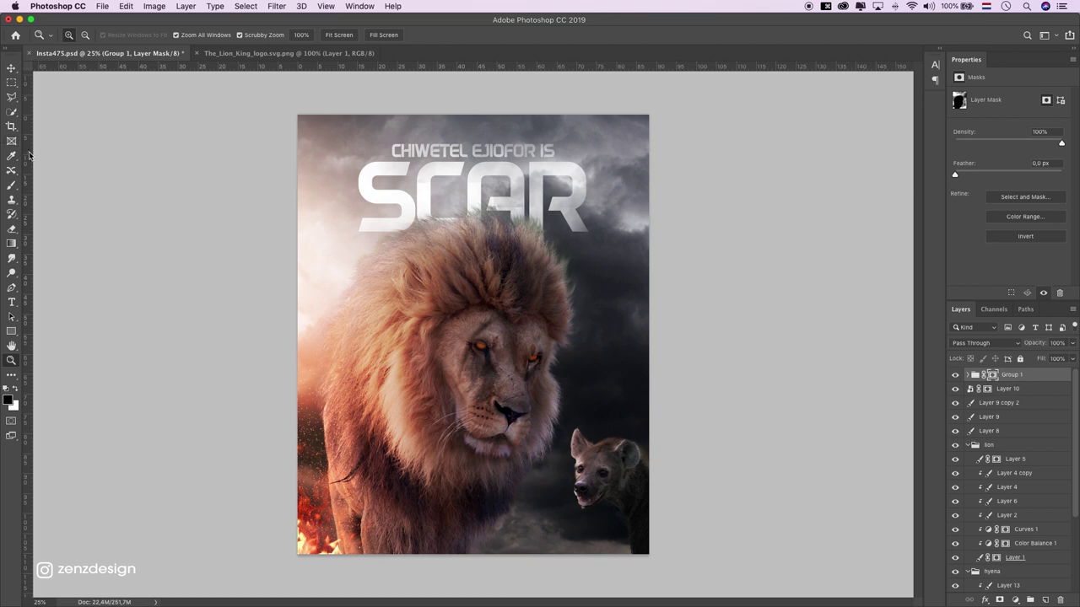
Step: Paint cloud smoke on a new top layer and move it to the poster's bottom edge
{"action": "left_click", "coordinate": [1045, 600]}
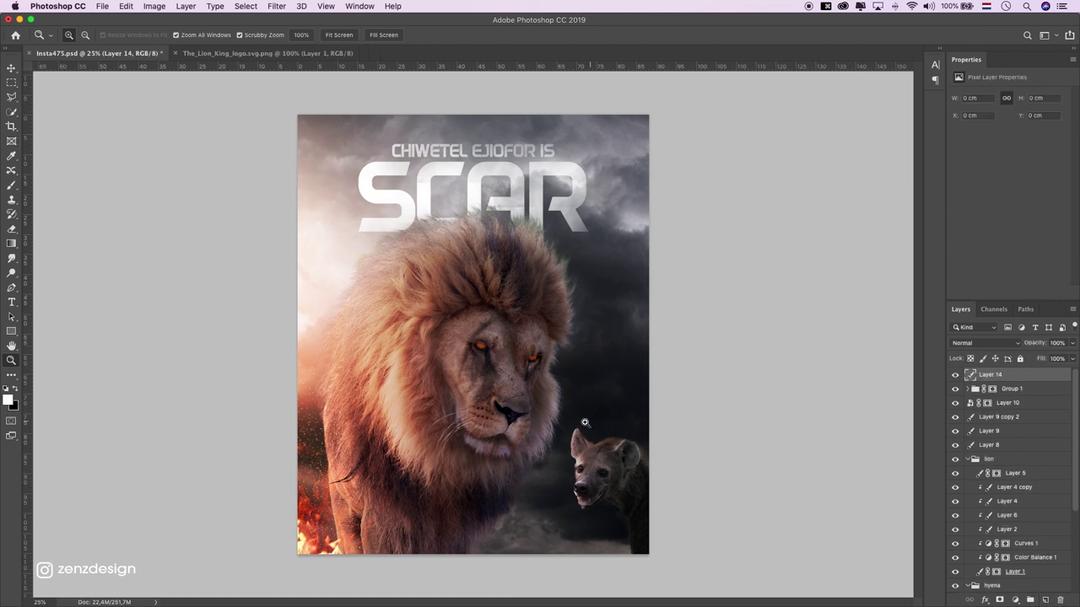
{"action": "left_click", "coordinate": [11, 185]}
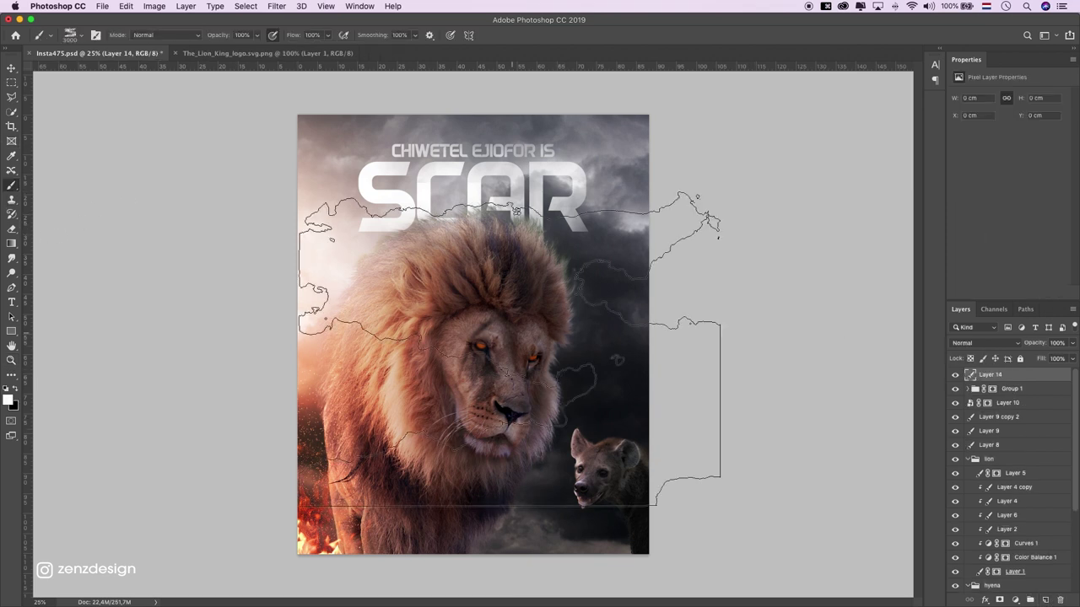
{"action": "left_click", "coordinate": [477, 350]}
{"action": "left_click", "coordinate": [11, 71]}
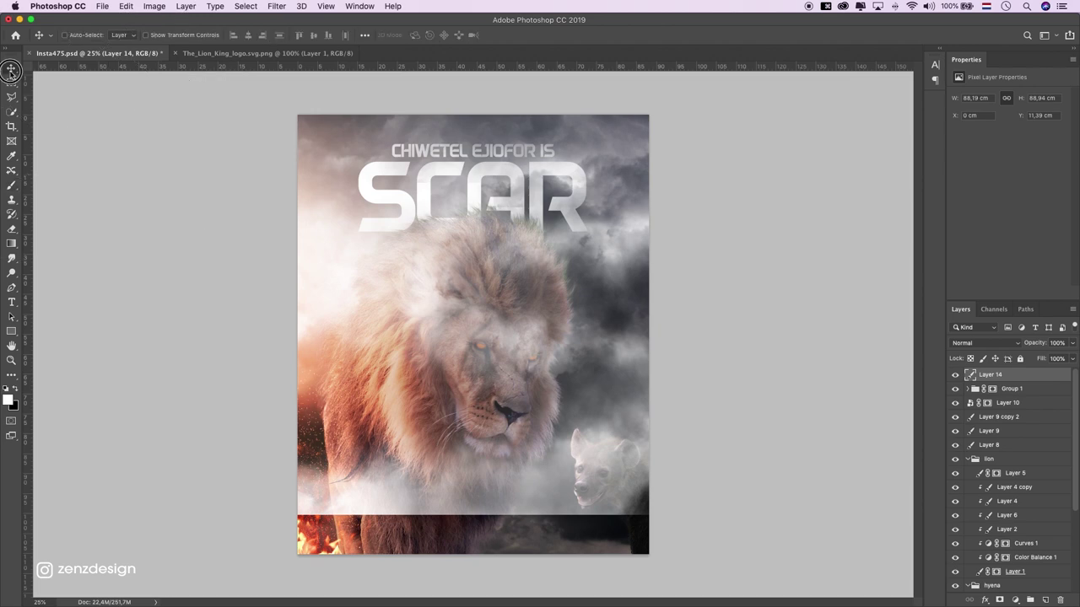
{"action": "key", "text": "super+z"}
{"action": "key", "text": "super+z"}
{"action": "key", "text": "super+z"}
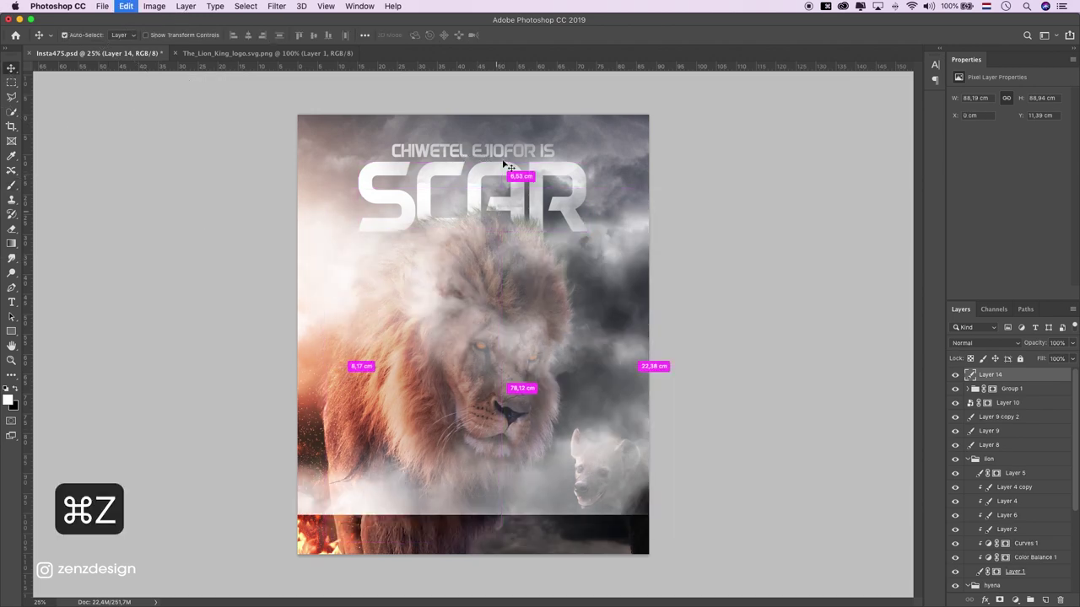
{"action": "mouse_move", "coordinate": [505, 177]}
{"action": "left_mouse_down"}
{"action": "mouse_move", "coordinate": [485, 287]}
{"action": "mouse_move", "coordinate": [462, 289]}
{"action": "left_mouse_up"}
Step: Give the smoke layer a Color Overlay sampled dark near-black from the poster
{"action": "double_click", "coordinate": [1025, 375]}
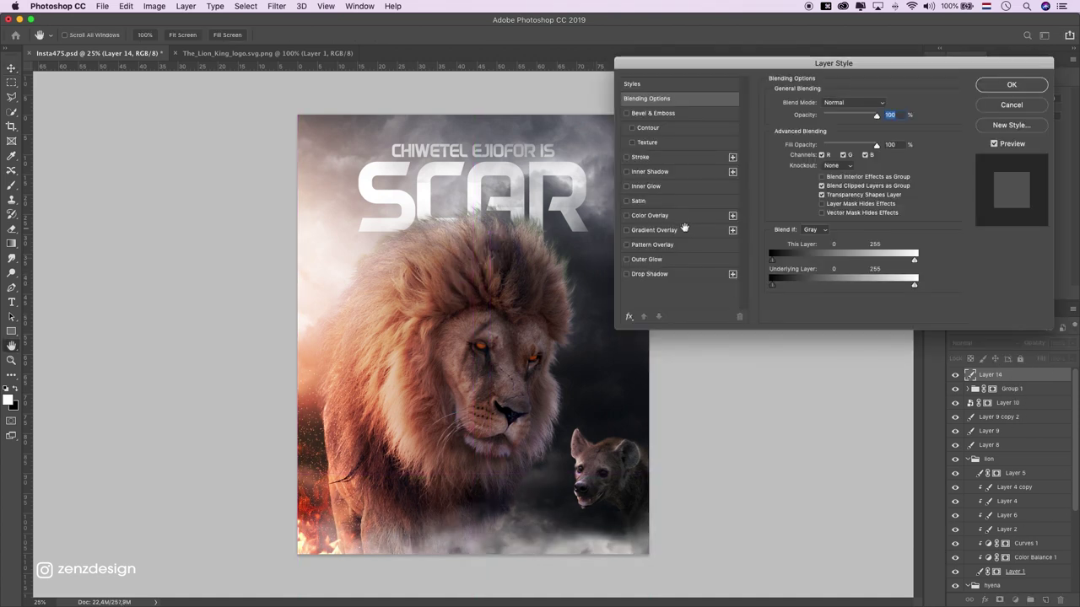
{"action": "left_click", "coordinate": [671, 215]}
{"action": "left_click", "coordinate": [883, 107]}
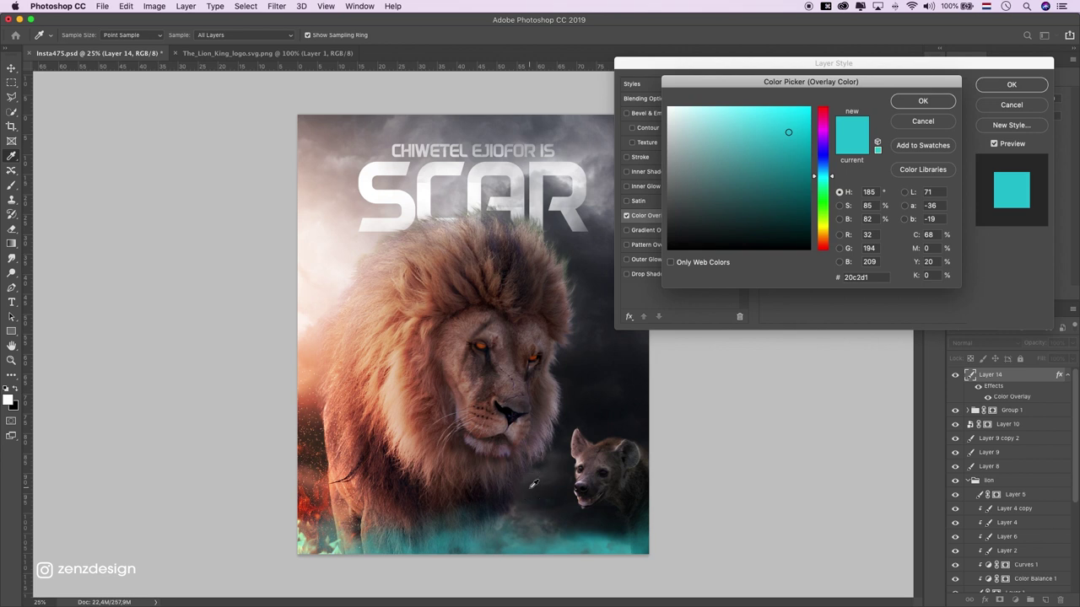
{"action": "left_click", "coordinate": [531, 486]}
{"action": "left_click", "coordinate": [925, 101]}
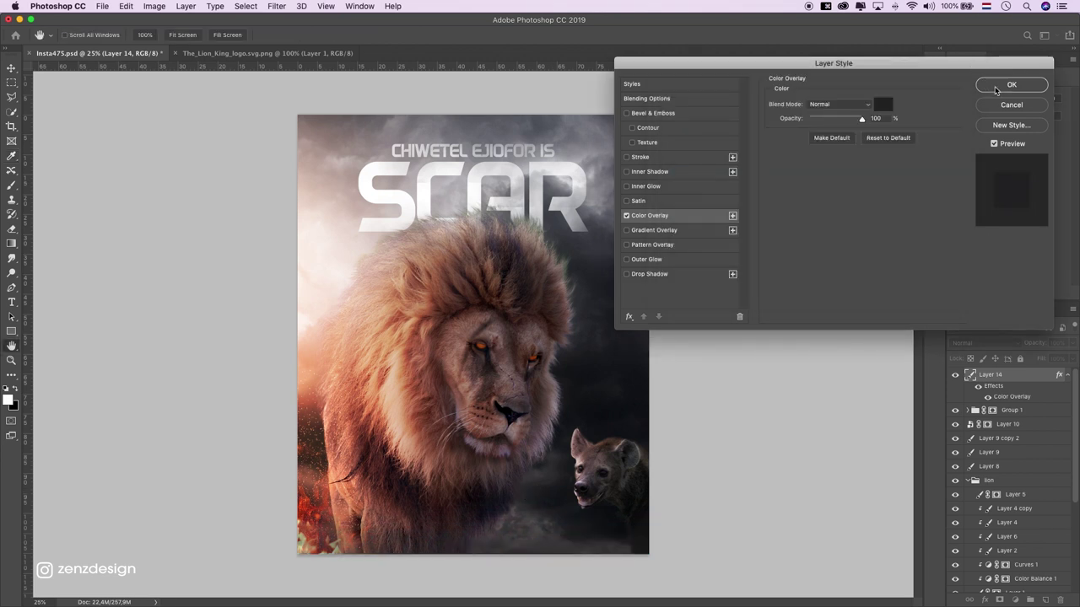
{"action": "left_click", "coordinate": [1011, 84]}
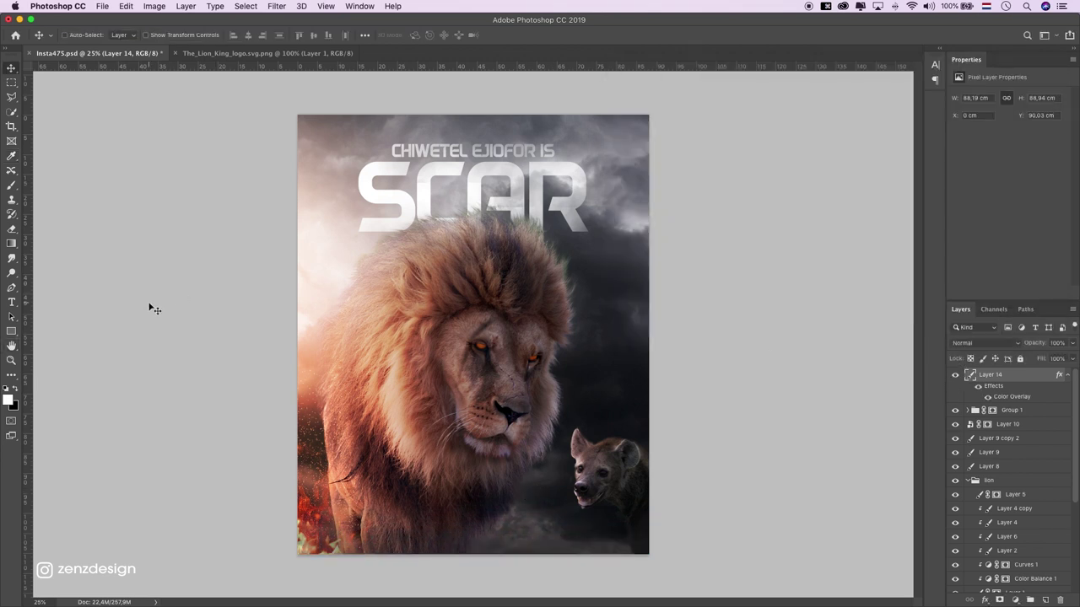
{"action": "left_click_drag", "start_coordinate": [397, 294], "coordinate": [401, 288]}
Step: Save the Photoshop file, then set Temp +10, Tint +22 and Exposure -0.95
{"action": "key", "text": "super+s"}
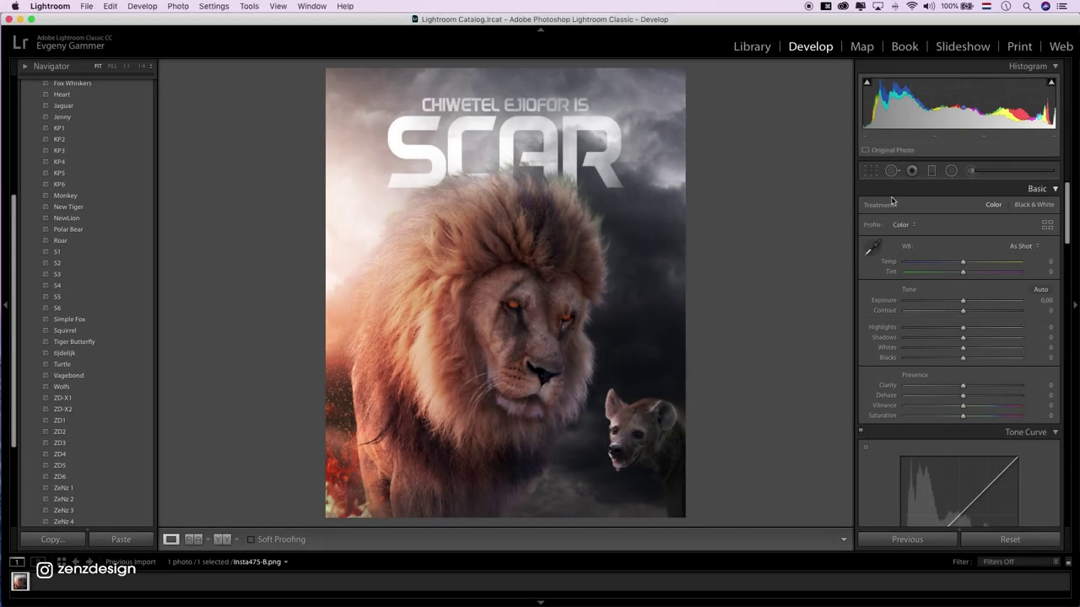
{"action": "left_click_drag", "start_coordinate": [964, 263], "coordinate": [970, 265]}
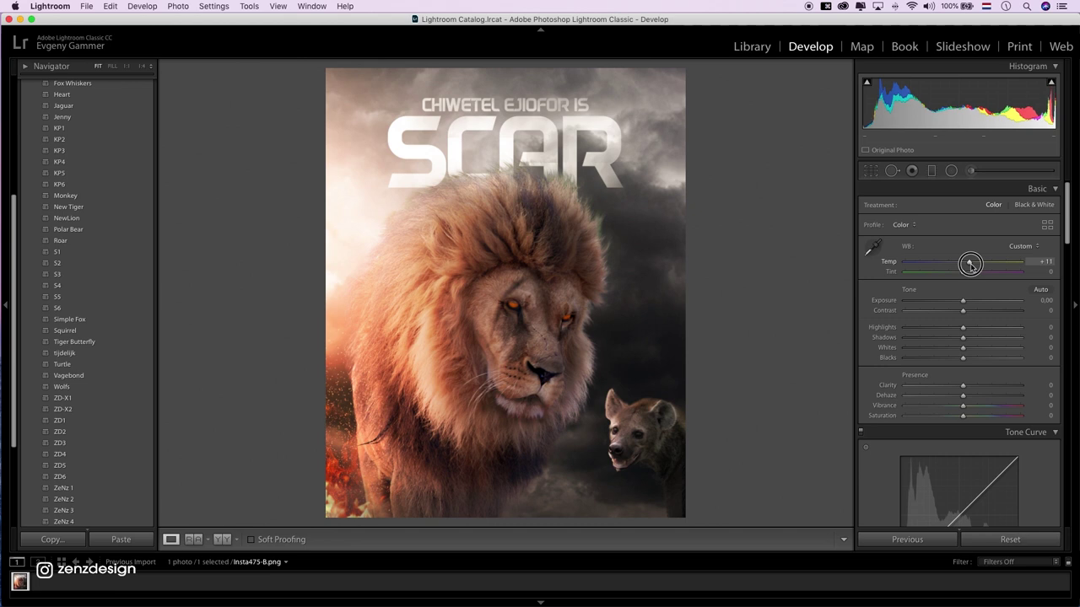
{"action": "left_click_drag", "start_coordinate": [977, 272], "coordinate": [978, 272]}
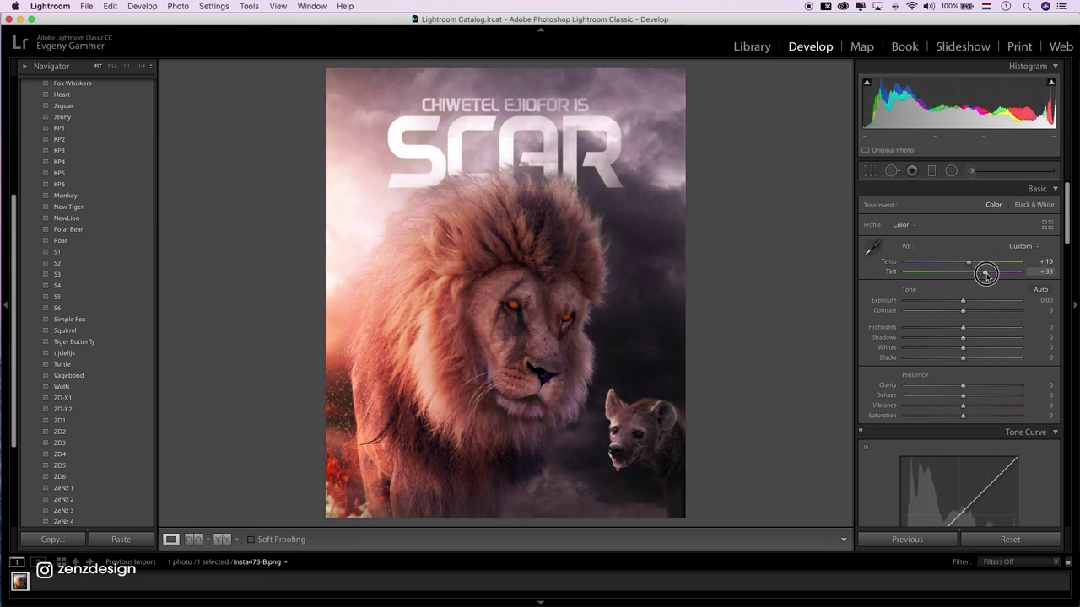
{"action": "left_click_drag", "start_coordinate": [980, 273], "coordinate": [977, 271]}
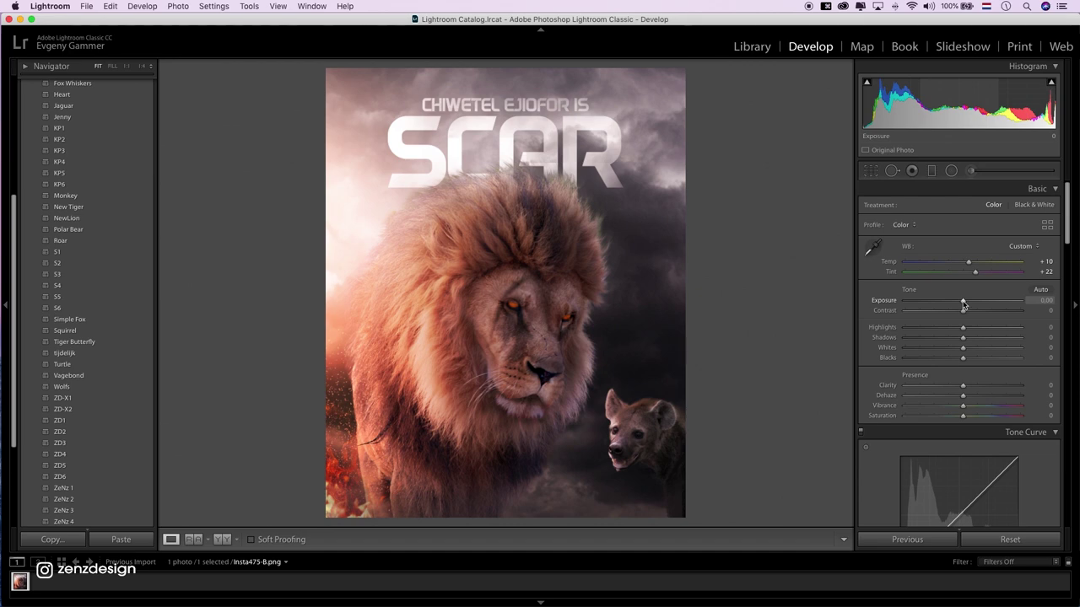
{"action": "left_click_drag", "start_coordinate": [963, 302], "coordinate": [955, 303]}
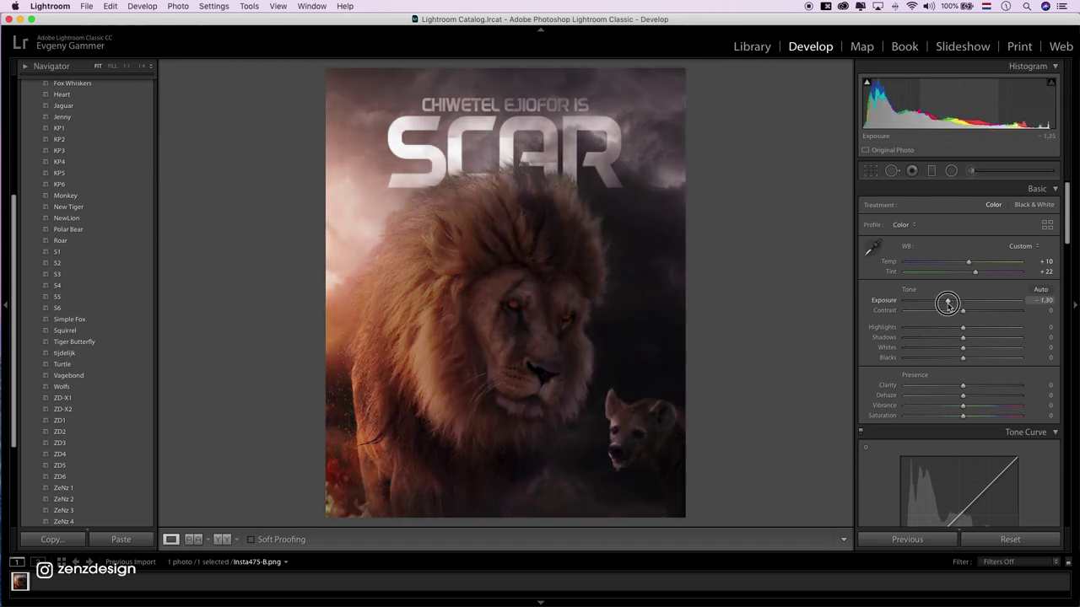
{"action": "left_click_drag", "start_coordinate": [954, 304], "coordinate": [952, 302]}
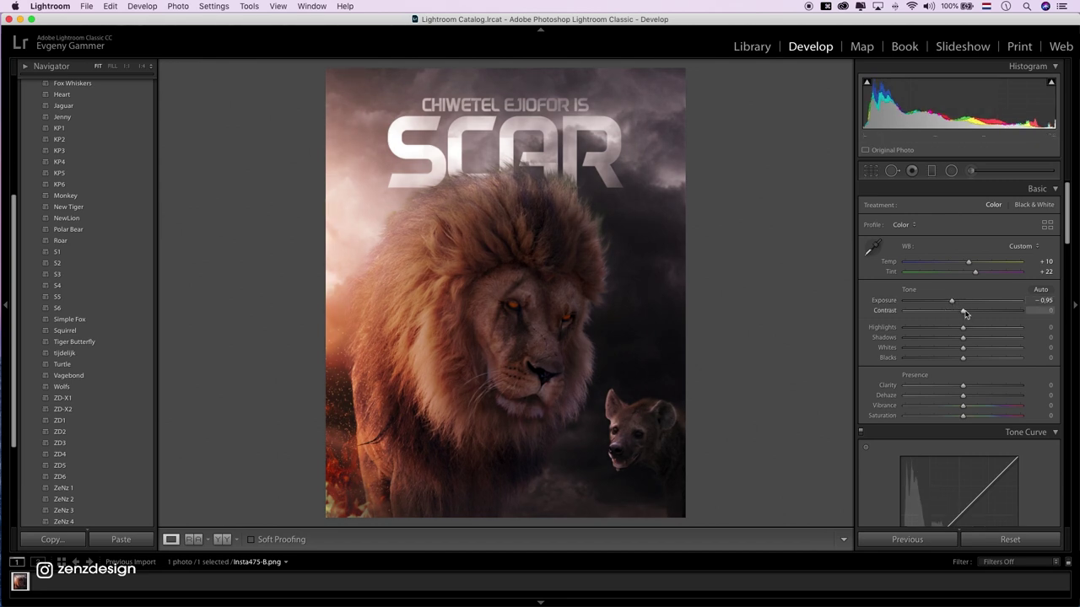
Step: Set Contrast +28, Highlights +64, Shadows +15, Whites +40 and Blacks +74
{"action": "mouse_move", "coordinate": [965, 312]}
{"action": "left_mouse_down"}
{"action": "mouse_move", "coordinate": [995, 310]}
{"action": "mouse_move", "coordinate": [980, 313]}
{"action": "mouse_move", "coordinate": [1000, 326]}
{"action": "left_mouse_up"}
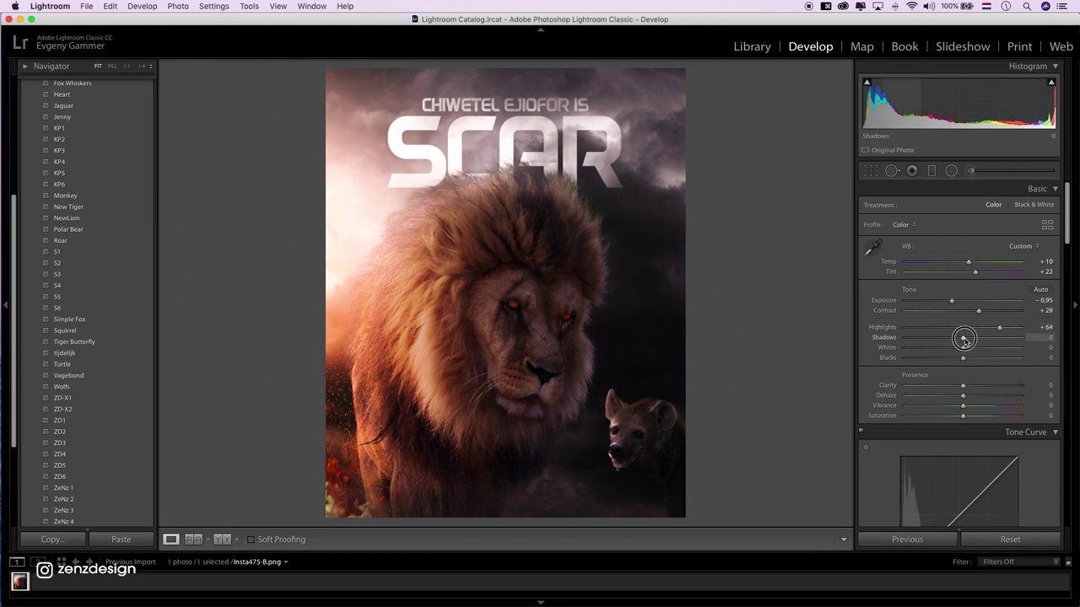
{"action": "mouse_move", "coordinate": [964, 337]}
{"action": "left_mouse_down"}
{"action": "mouse_move", "coordinate": [990, 337]}
{"action": "mouse_move", "coordinate": [971, 337]}
{"action": "left_mouse_up"}
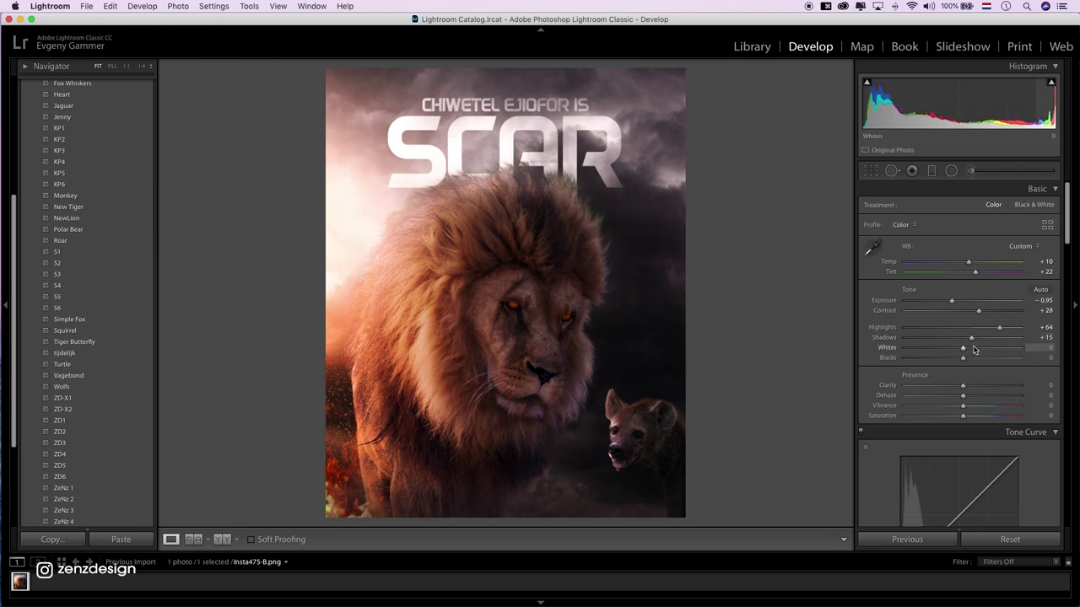
{"action": "left_click_drag", "start_coordinate": [970, 354], "coordinate": [985, 353]}
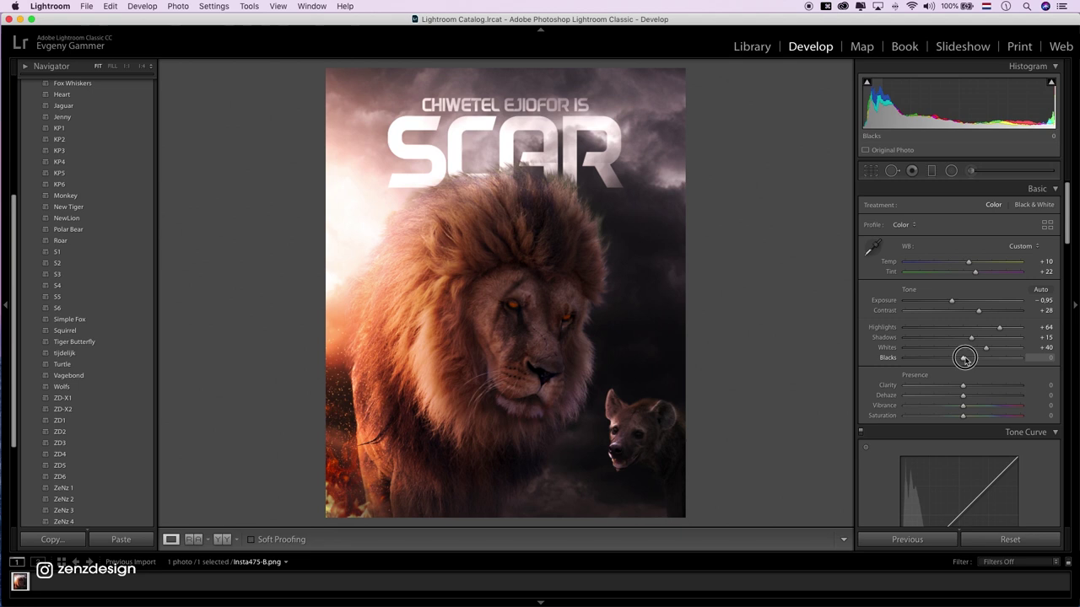
{"action": "left_click_drag", "start_coordinate": [964, 357], "coordinate": [1013, 358]}
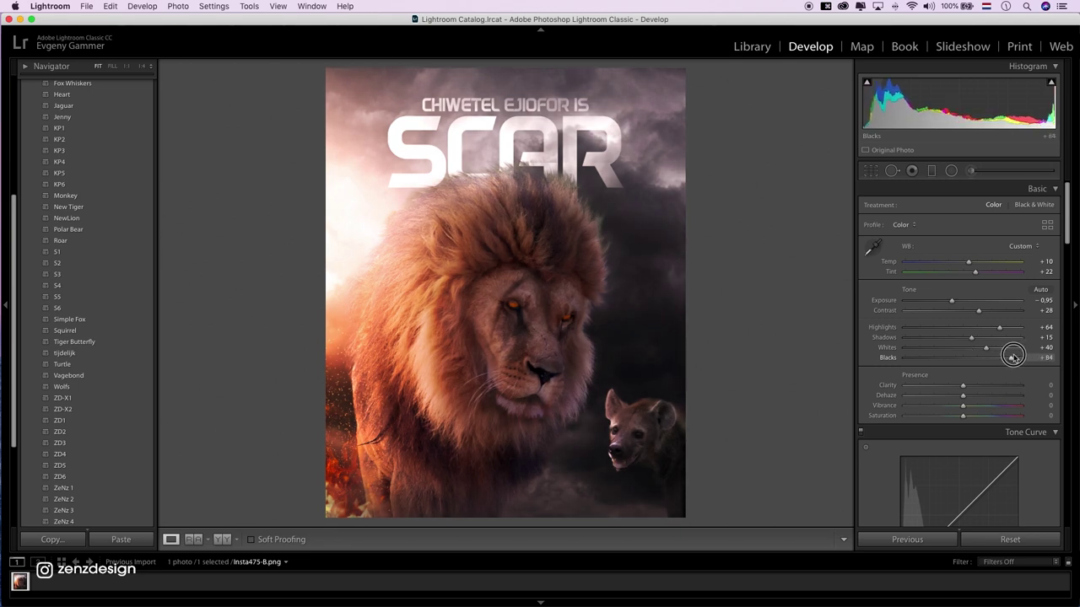
{"action": "left_click_drag", "start_coordinate": [1013, 358], "coordinate": [1005, 358]}
{"action": "scroll", "coordinate": [973, 387], "scroll_direction": "down", "scroll_amount": 1}
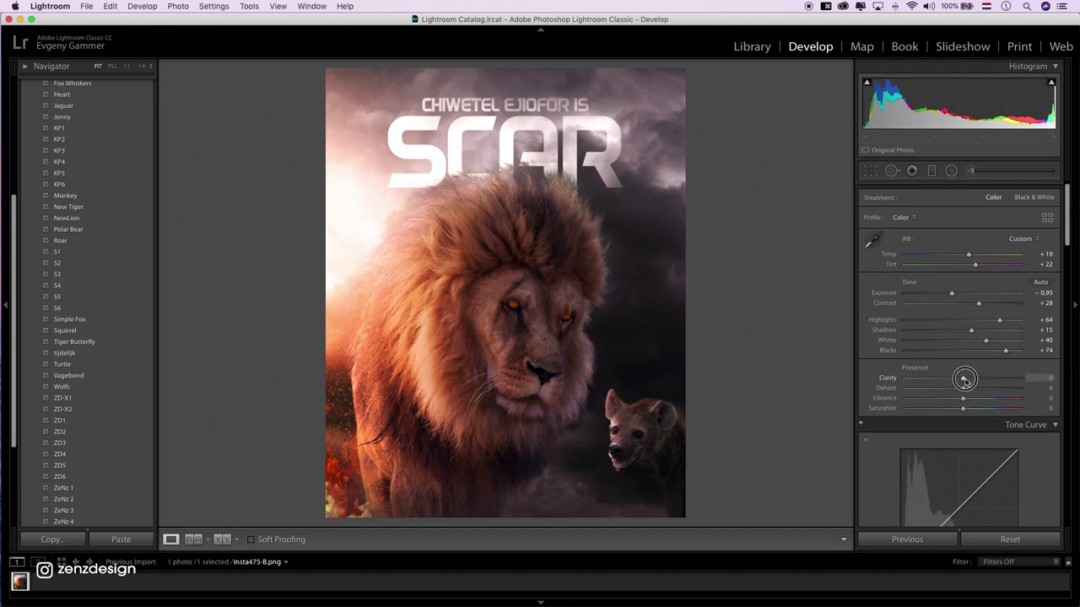
Step: Set Clarity +8, Vibrance +21 and Saturation +4
{"action": "left_click_drag", "start_coordinate": [964, 379], "coordinate": [969, 389]}
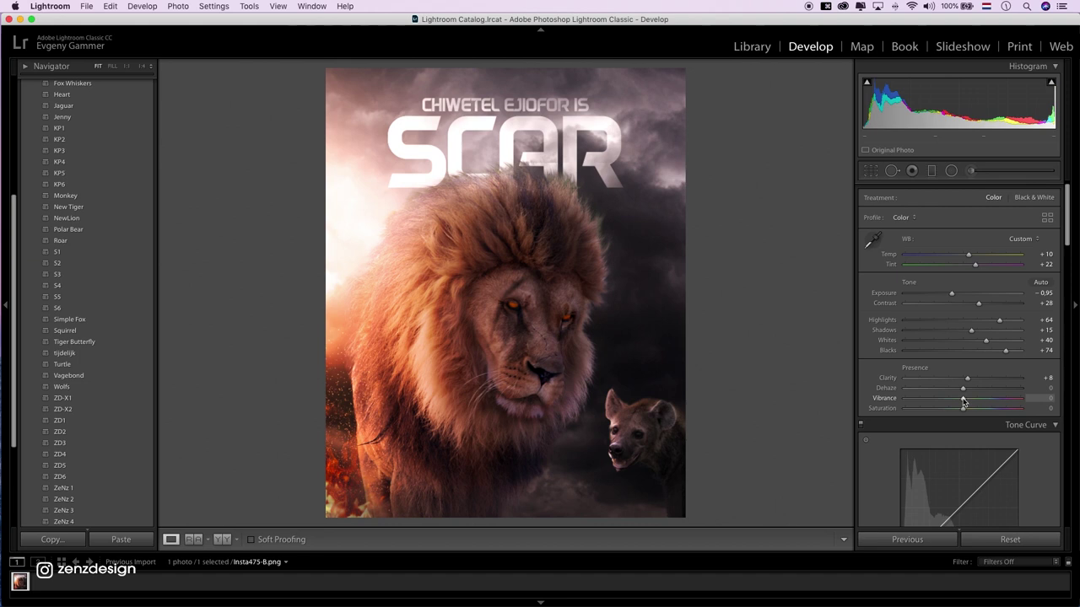
{"action": "left_click_drag", "start_coordinate": [968, 400], "coordinate": [970, 413]}
{"action": "scroll", "coordinate": [969, 411], "scroll_direction": "down", "scroll_amount": 3}
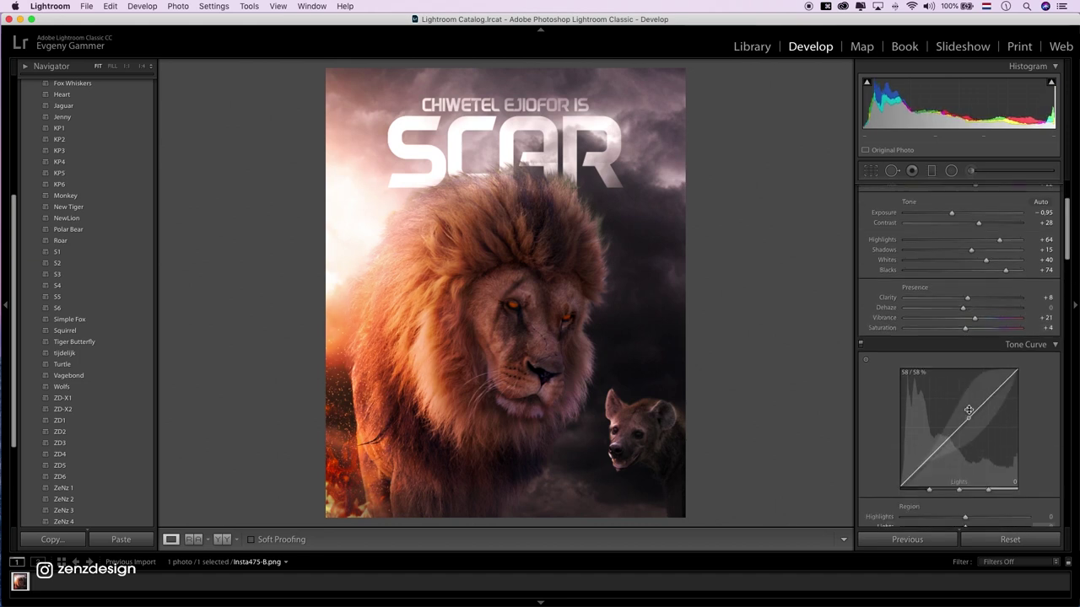
{"action": "scroll", "coordinate": [969, 410], "scroll_direction": "down", "scroll_amount": 2}
{"action": "scroll", "coordinate": [968, 410], "scroll_direction": "down", "scroll_amount": 2}
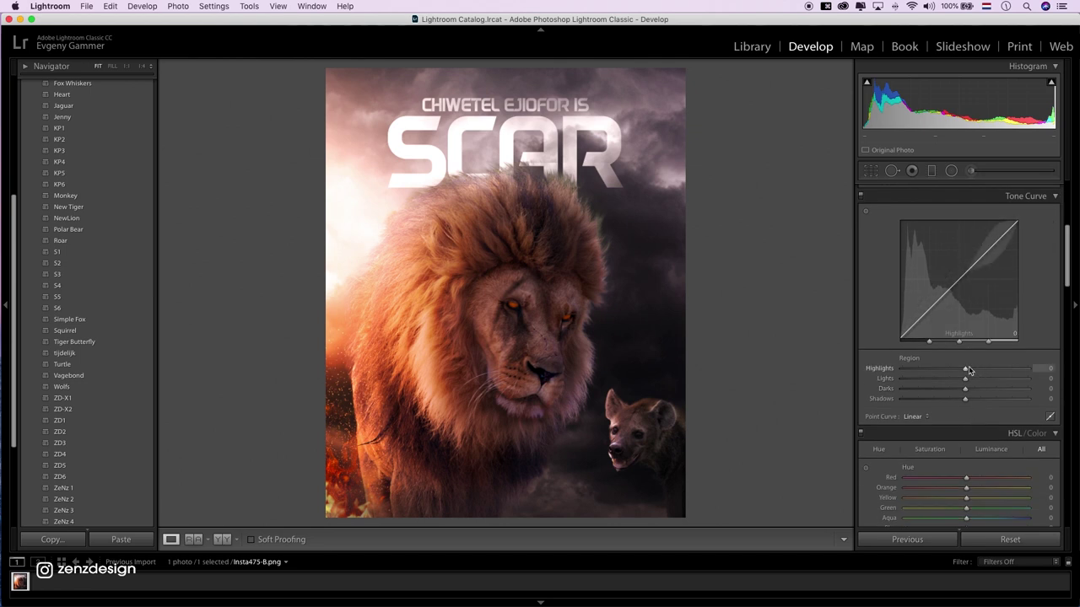
Step: Set tone curve regions to Highlights +6, Lights +8, Darks +22, Shadows +28
{"action": "left_click_drag", "start_coordinate": [966, 369], "coordinate": [972, 372]}
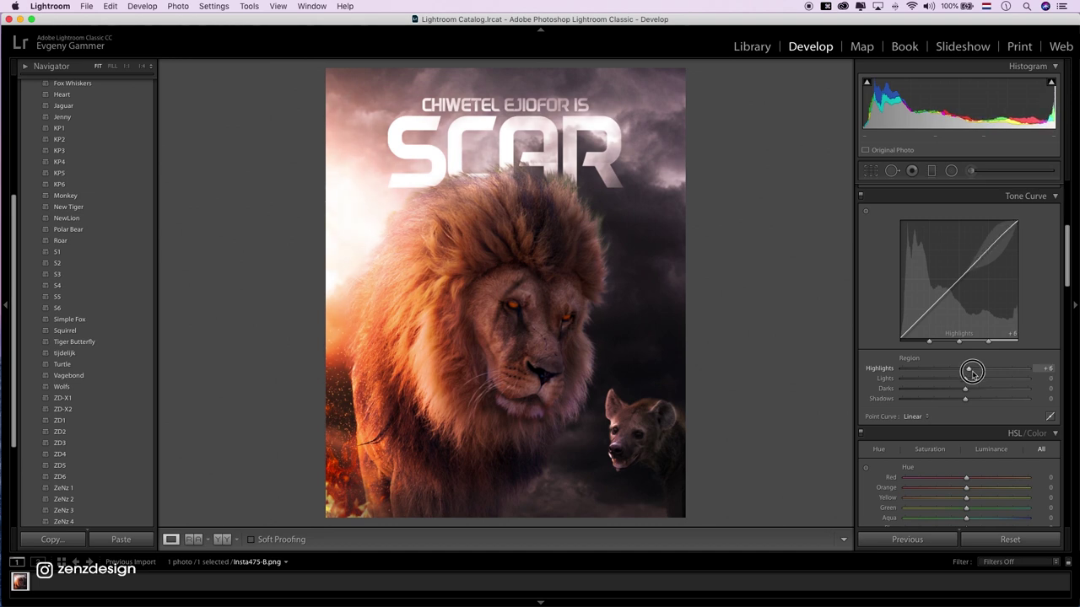
{"action": "left_click_drag", "start_coordinate": [967, 380], "coordinate": [971, 381]}
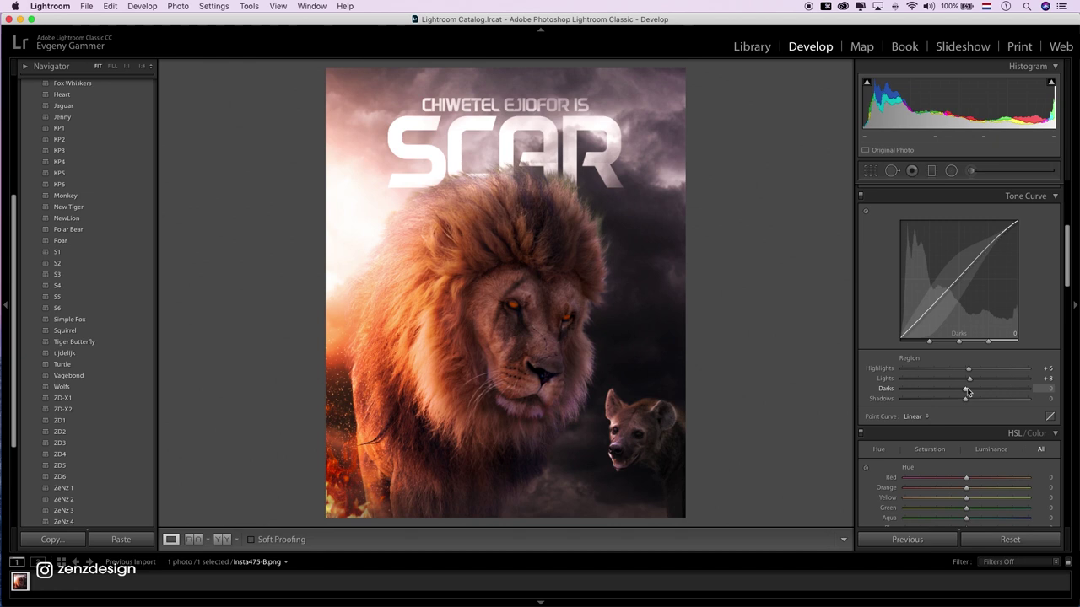
{"action": "left_click_drag", "start_coordinate": [972, 389], "coordinate": [982, 404]}
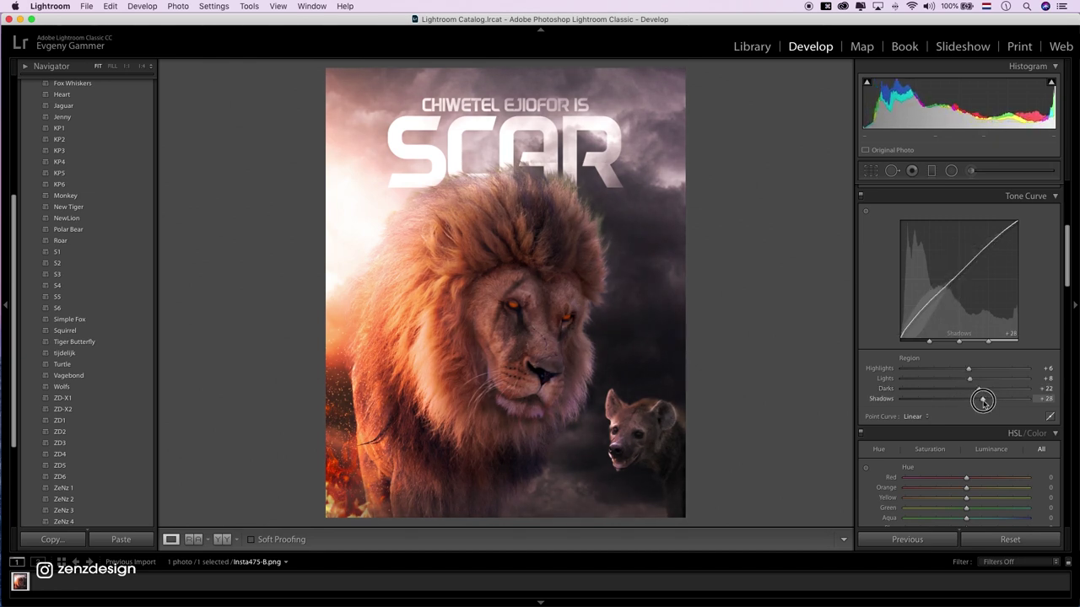
{"action": "scroll", "coordinate": [977, 403], "scroll_direction": "down", "scroll_amount": 5}
{"action": "scroll", "coordinate": [977, 403], "scroll_direction": "down", "scroll_amount": 2}
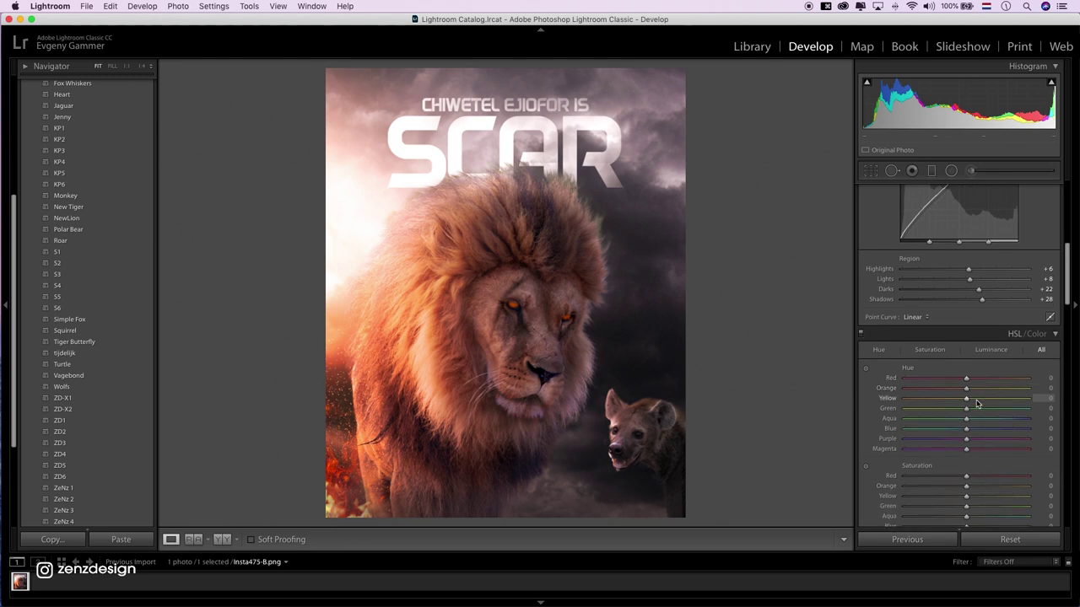
Step: Set HSL hues to Red −18, Orange −16, and Green, Aqua and Blue −100
{"action": "left_click", "coordinate": [965, 380]}
{"action": "left_click_drag", "start_coordinate": [958, 378], "coordinate": [956, 389]}
{"action": "scroll", "coordinate": [962, 371], "scroll_direction": "down", "scroll_amount": 3}
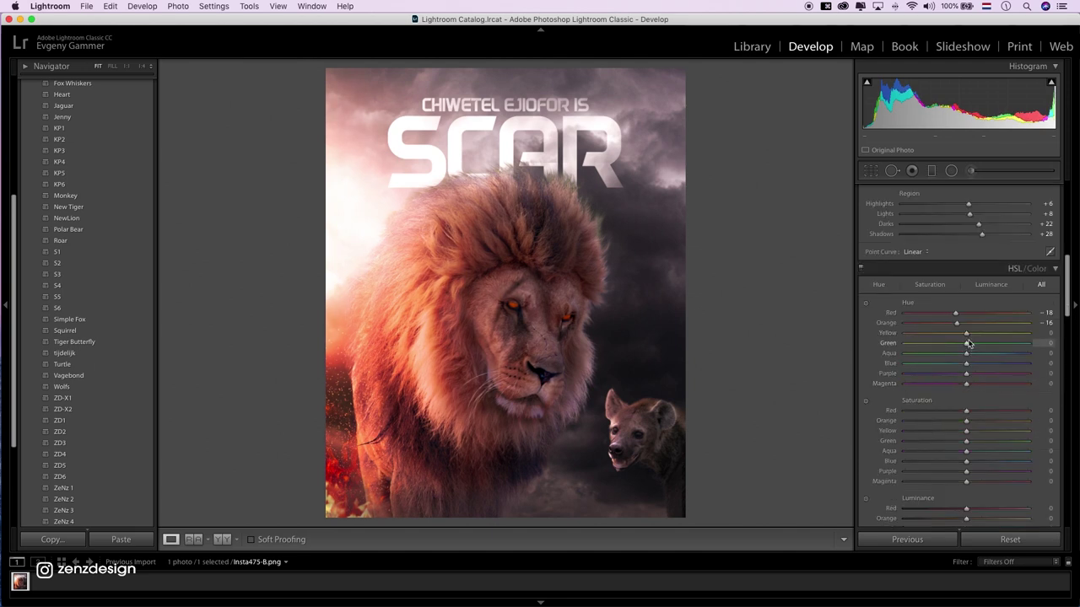
{"action": "mouse_move", "coordinate": [967, 343]}
{"action": "left_mouse_down"}
{"action": "mouse_move", "coordinate": [1036, 347]}
{"action": "mouse_move", "coordinate": [873, 347]}
{"action": "left_mouse_up"}
{"action": "left_click_drag", "start_coordinate": [966, 354], "coordinate": [860, 355]}
{"action": "mouse_move", "coordinate": [966, 364]}
{"action": "left_mouse_down"}
{"action": "mouse_move", "coordinate": [977, 363]}
{"action": "mouse_move", "coordinate": [873, 366]}
{"action": "left_mouse_up"}
Step: Fully desaturate greens (Green Saturation −100) and scroll down toward the Detail panel
{"action": "scroll", "coordinate": [965, 411], "scroll_direction": "down", "scroll_amount": 2}
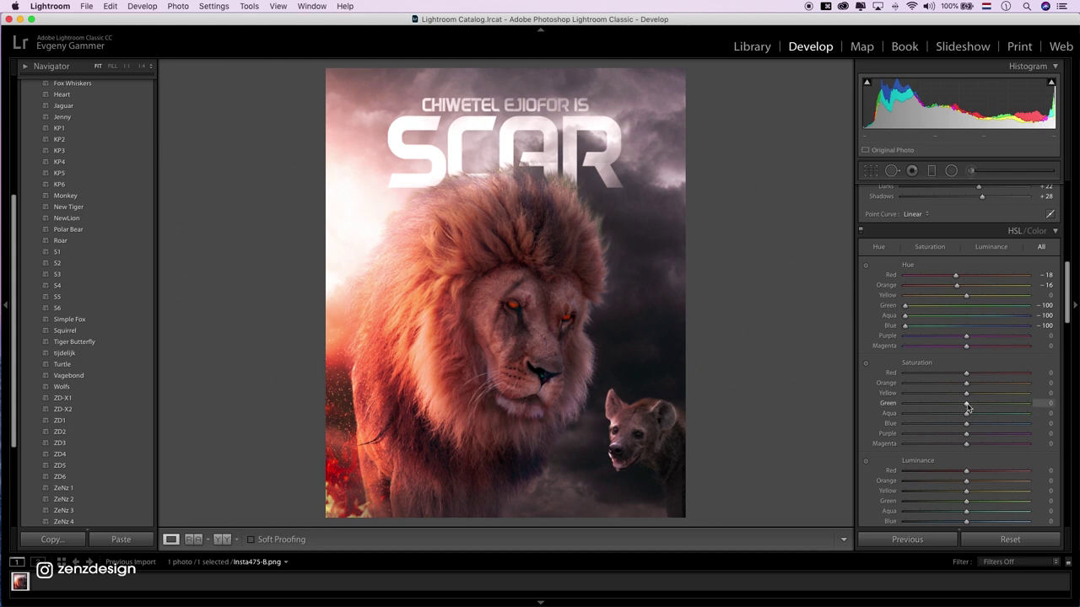
{"action": "left_click_drag", "start_coordinate": [966, 403], "coordinate": [844, 398]}
{"action": "scroll", "coordinate": [991, 417], "scroll_direction": "down", "scroll_amount": 5}
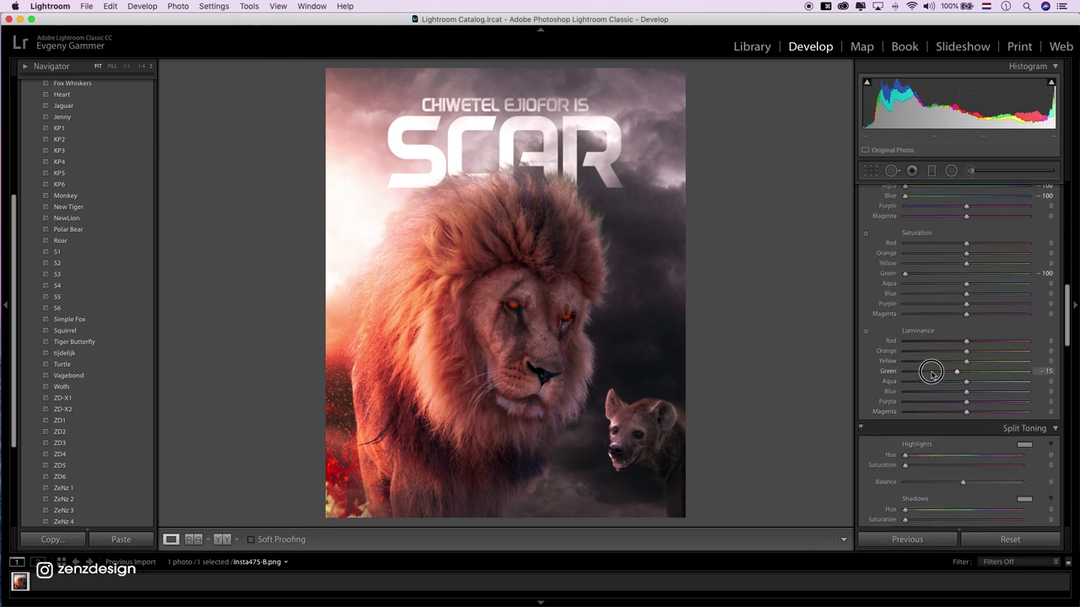
{"action": "scroll", "coordinate": [966, 380], "scroll_direction": "down", "scroll_amount": 5}
{"action": "scroll", "coordinate": [974, 409], "scroll_direction": "down", "scroll_amount": 2}
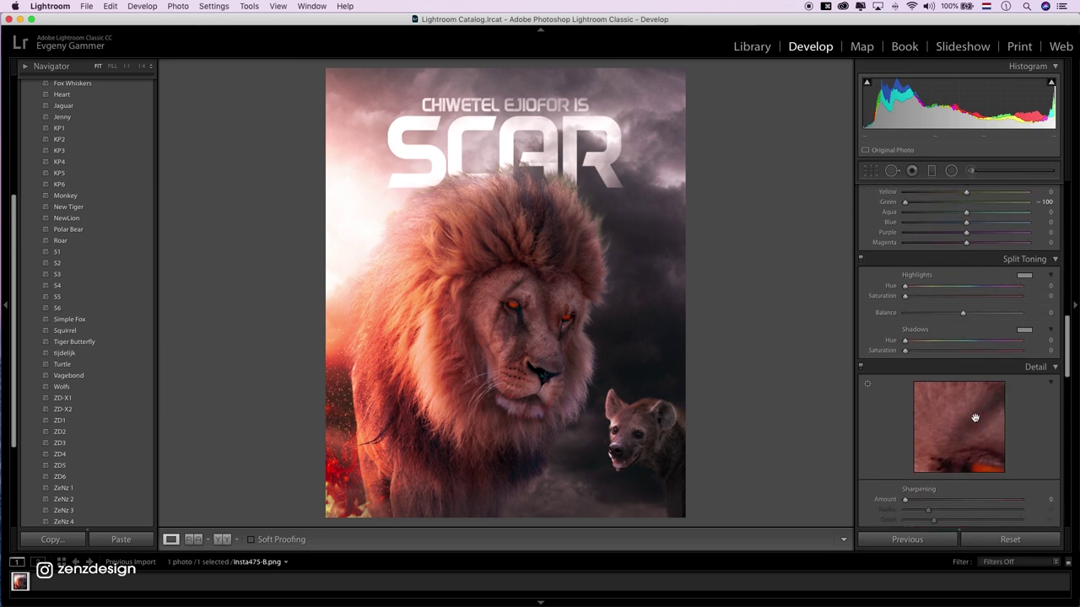
{"action": "scroll", "coordinate": [974, 417], "scroll_direction": "down", "scroll_amount": 2}
{"action": "scroll", "coordinate": [974, 420], "scroll_direction": "down", "scroll_amount": 3}
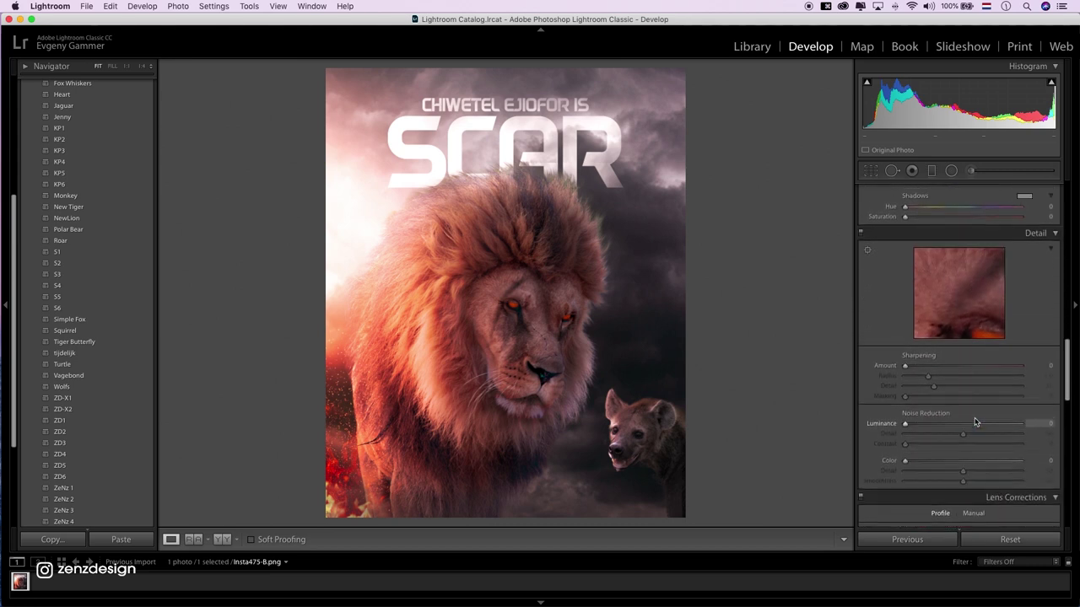
{"action": "scroll", "coordinate": [974, 421], "scroll_direction": "up", "scroll_amount": 1}
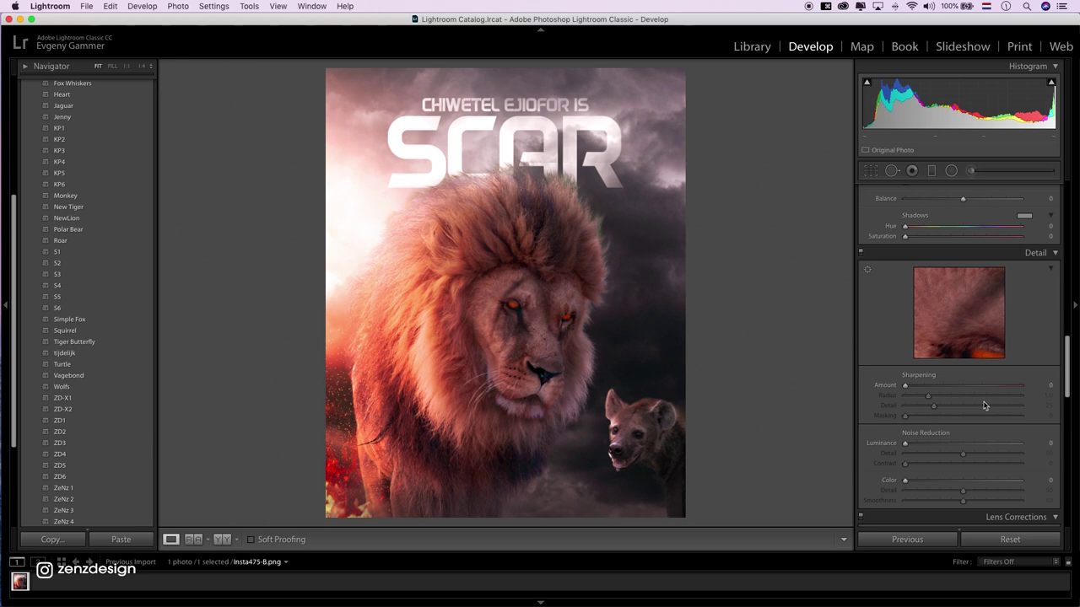
{"action": "scroll", "coordinate": [984, 405], "scroll_direction": "up", "scroll_amount": 3}
{"action": "scroll", "coordinate": [986, 395], "scroll_direction": "up", "scroll_amount": 1}
{"action": "scroll", "coordinate": [953, 294], "scroll_direction": "up", "scroll_amount": 1}
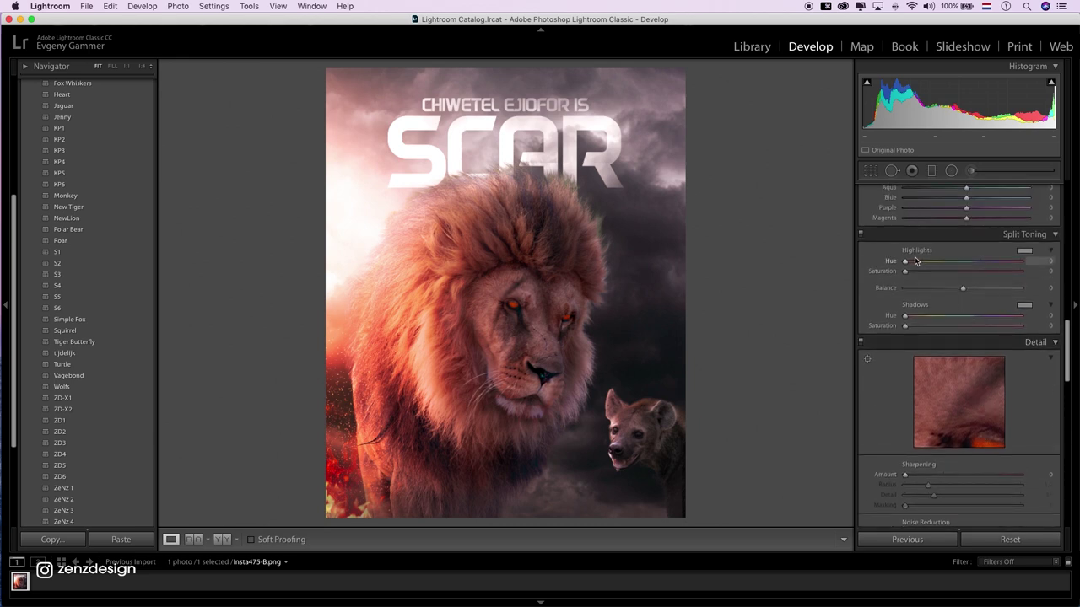
Step: Warm the split-toning highlights with Hue 49, Saturation 36 and Balance +32
{"action": "left_click_drag", "start_coordinate": [914, 262], "coordinate": [917, 263]}
{"action": "left_click", "coordinate": [860, 235]}
{"action": "left_click", "coordinate": [864, 237]}
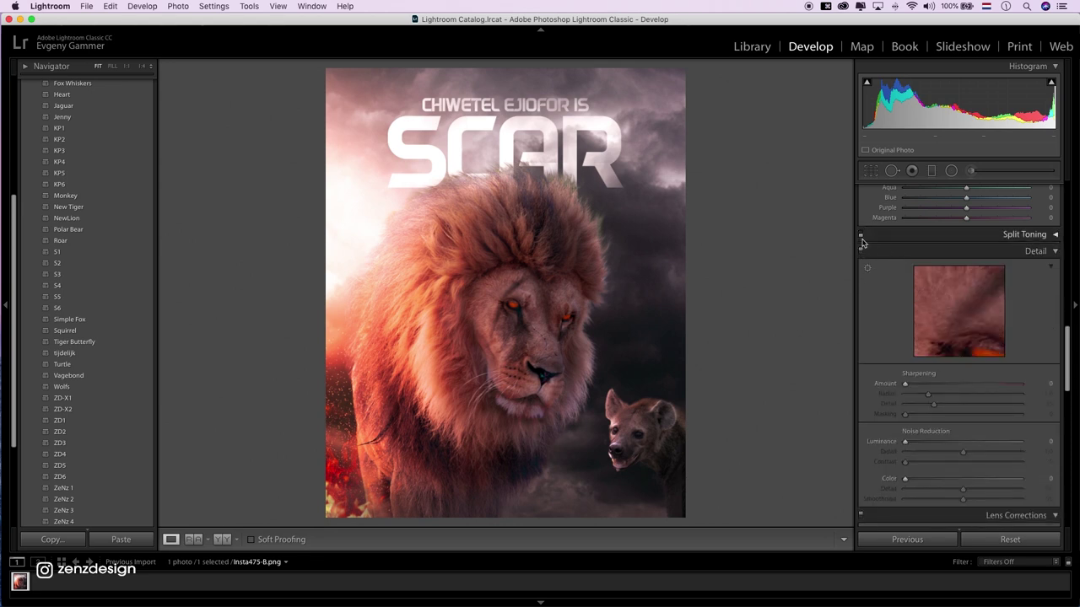
{"action": "left_click", "coordinate": [874, 236]}
{"action": "left_click_drag", "start_coordinate": [927, 262], "coordinate": [947, 271]}
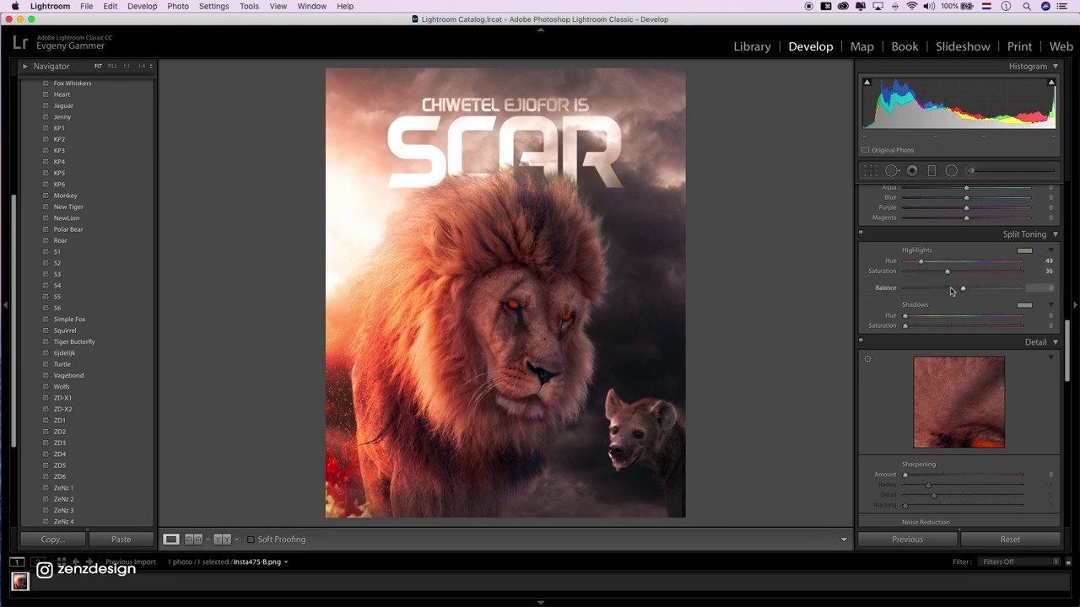
{"action": "mouse_move", "coordinate": [973, 291]}
{"action": "left_mouse_down"}
{"action": "mouse_move", "coordinate": [989, 289]}
{"action": "mouse_move", "coordinate": [894, 282]}
{"action": "mouse_move", "coordinate": [1005, 282]}
{"action": "mouse_move", "coordinate": [970, 289]}
{"action": "mouse_move", "coordinate": [981, 288]}
{"action": "left_mouse_up"}
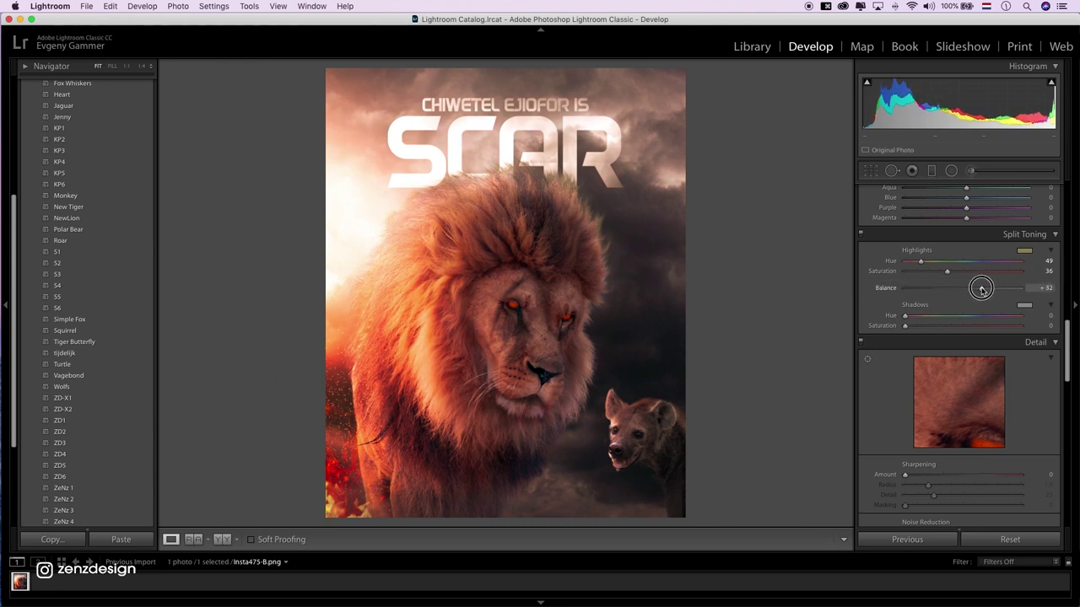
Step: Give the split-toning shadows a violet tint at Hue 276
{"action": "scroll", "coordinate": [979, 290], "scroll_direction": "down", "scroll_amount": 3}
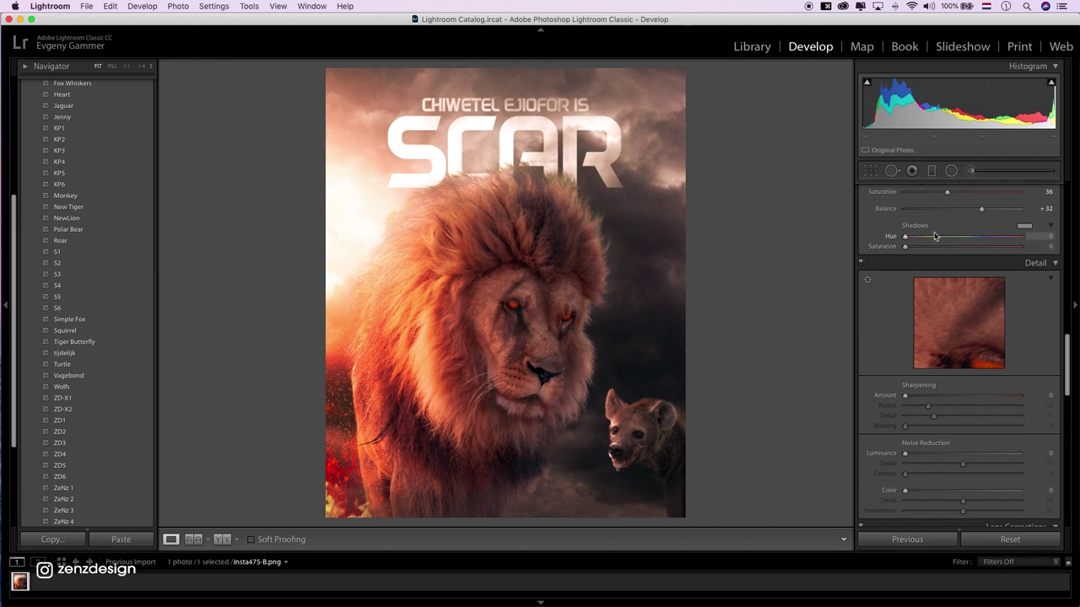
{"action": "left_click_drag", "start_coordinate": [934, 236], "coordinate": [993, 236]}
{"action": "left_click_drag", "start_coordinate": [920, 250], "coordinate": [880, 246]}
Step: Raise Detail Sharpening Amount to 60
{"action": "scroll", "coordinate": [933, 253], "scroll_direction": "down", "scroll_amount": 5}
{"action": "mouse_move", "coordinate": [907, 267]}
{"action": "left_mouse_down"}
{"action": "mouse_move", "coordinate": [1031, 264]}
{"action": "mouse_move", "coordinate": [950, 267]}
{"action": "left_mouse_up"}
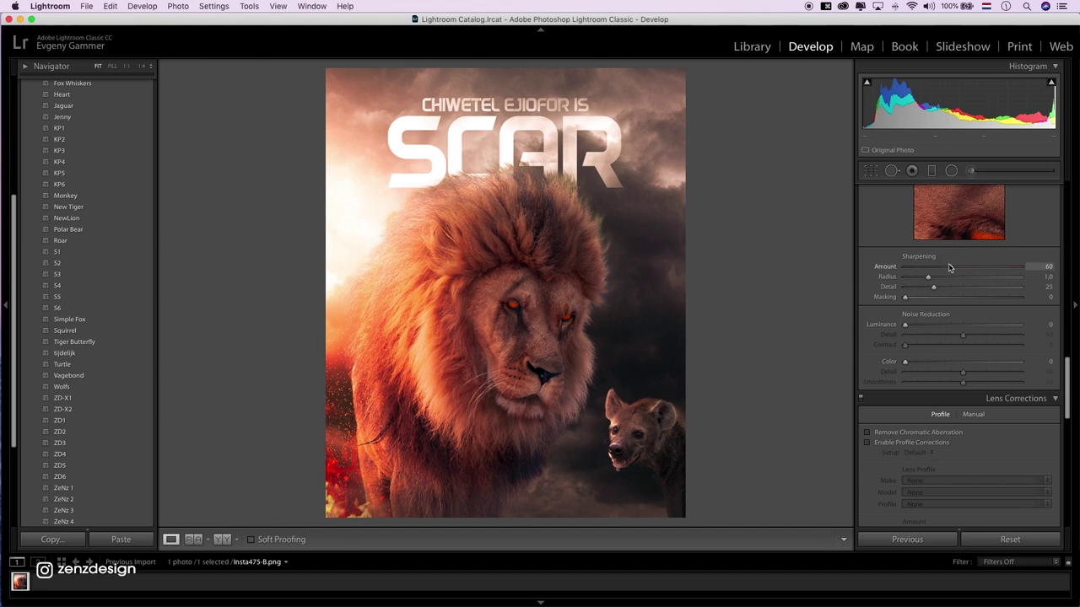
{"action": "scroll", "coordinate": [954, 270], "scroll_direction": "down", "scroll_amount": 3}
Step: Add a post-crop vignette with Amount −22, Feather 78 and Highlights 17
{"action": "scroll", "coordinate": [970, 278], "scroll_direction": "down", "scroll_amount": 3}
{"action": "scroll", "coordinate": [970, 278], "scroll_direction": "down", "scroll_amount": 3}
{"action": "scroll", "coordinate": [975, 287], "scroll_direction": "down", "scroll_amount": 2}
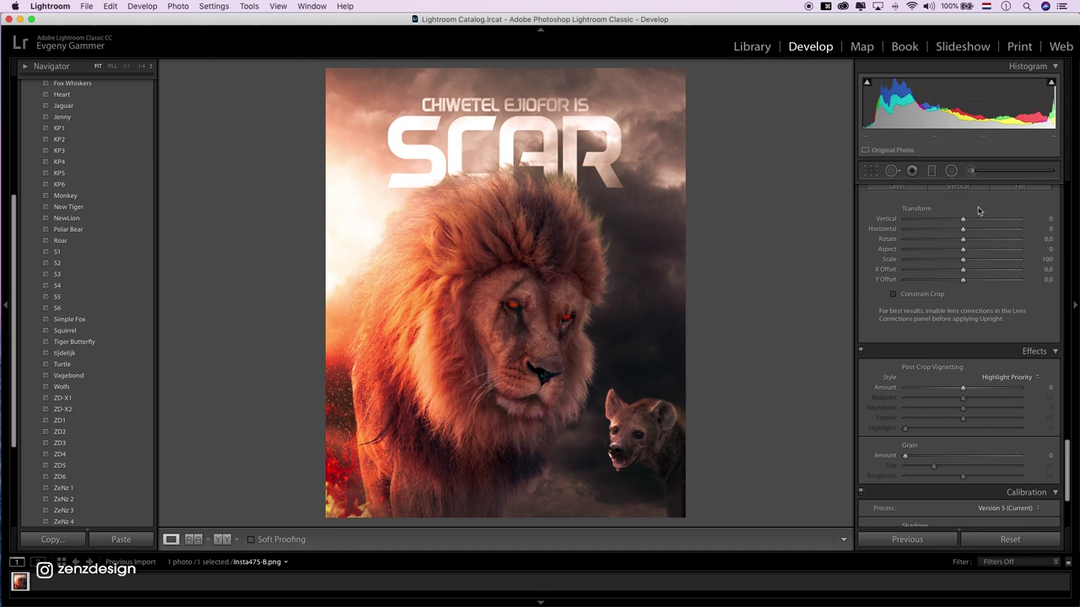
{"action": "scroll", "coordinate": [986, 321], "scroll_direction": "down", "scroll_amount": 1}
{"action": "scroll", "coordinate": [953, 352], "scroll_direction": "up", "scroll_amount": 1}
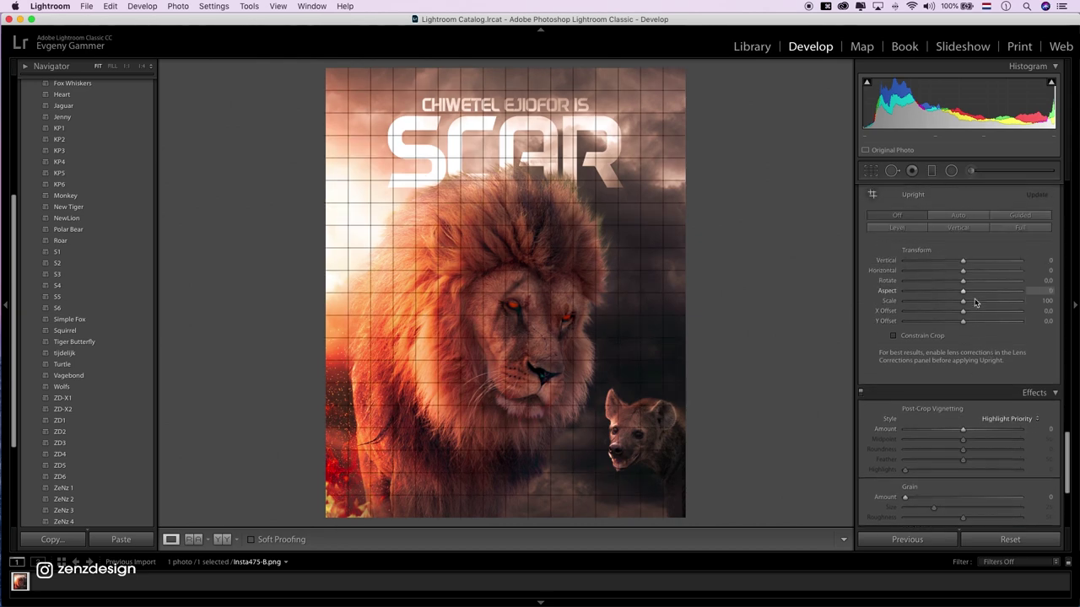
{"action": "scroll", "coordinate": [964, 359], "scroll_direction": "down", "scroll_amount": 1}
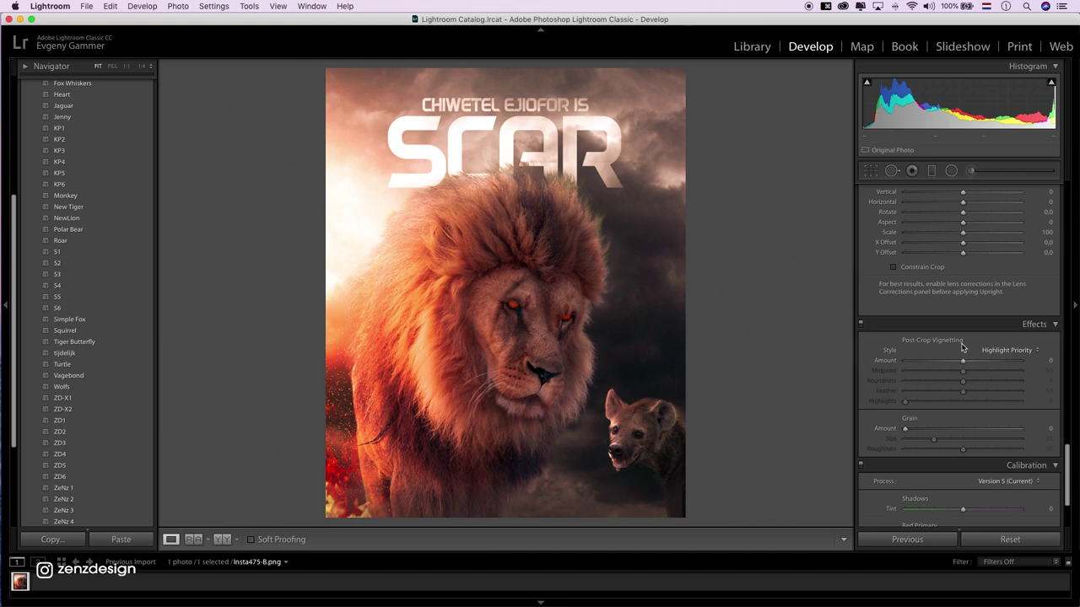
{"action": "scroll", "coordinate": [966, 358], "scroll_direction": "down", "scroll_amount": 1}
{"action": "scroll", "coordinate": [964, 377], "scroll_direction": "down", "scroll_amount": 2}
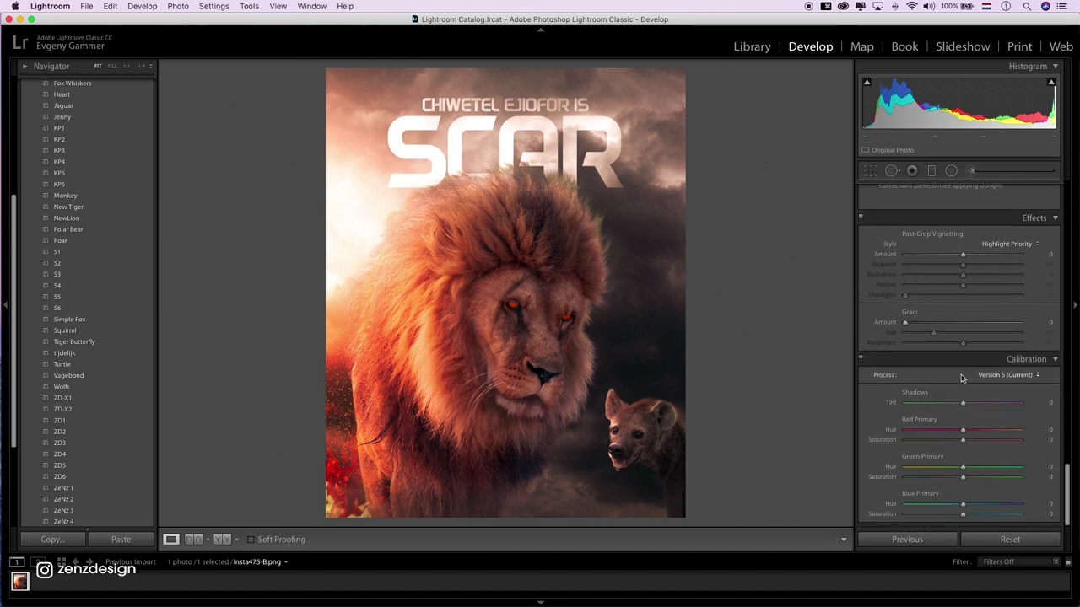
{"action": "scroll", "coordinate": [961, 377], "scroll_direction": "up", "scroll_amount": 7}
{"action": "scroll", "coordinate": [970, 388], "scroll_direction": "down", "scroll_amount": 1}
{"action": "scroll", "coordinate": [976, 396], "scroll_direction": "down", "scroll_amount": 1}
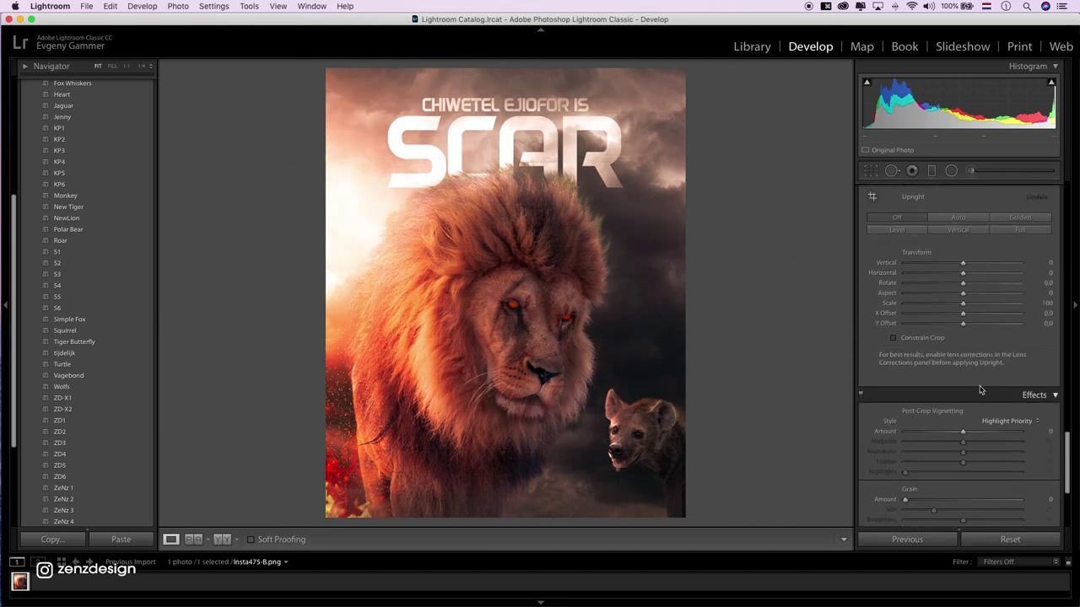
{"action": "mouse_move", "coordinate": [963, 431]}
{"action": "left_mouse_down"}
{"action": "mouse_move", "coordinate": [911, 433]}
{"action": "mouse_move", "coordinate": [940, 433]}
{"action": "mouse_move", "coordinate": [930, 435]}
{"action": "mouse_move", "coordinate": [937, 443]}
{"action": "mouse_move", "coordinate": [951, 433]}
{"action": "left_mouse_up"}
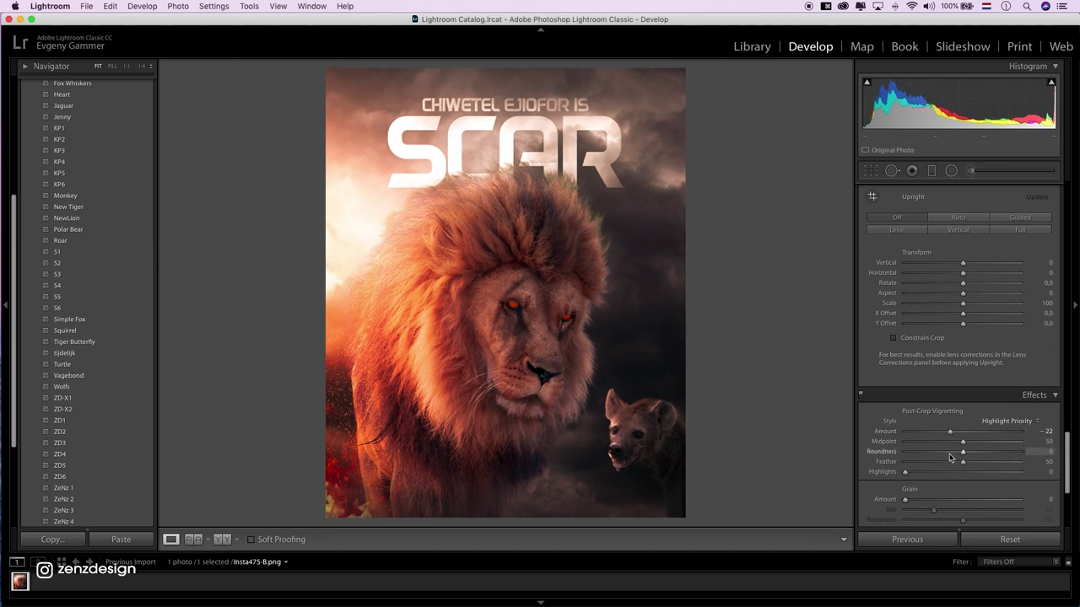
{"action": "left_click_drag", "start_coordinate": [963, 462], "coordinate": [996, 461]}
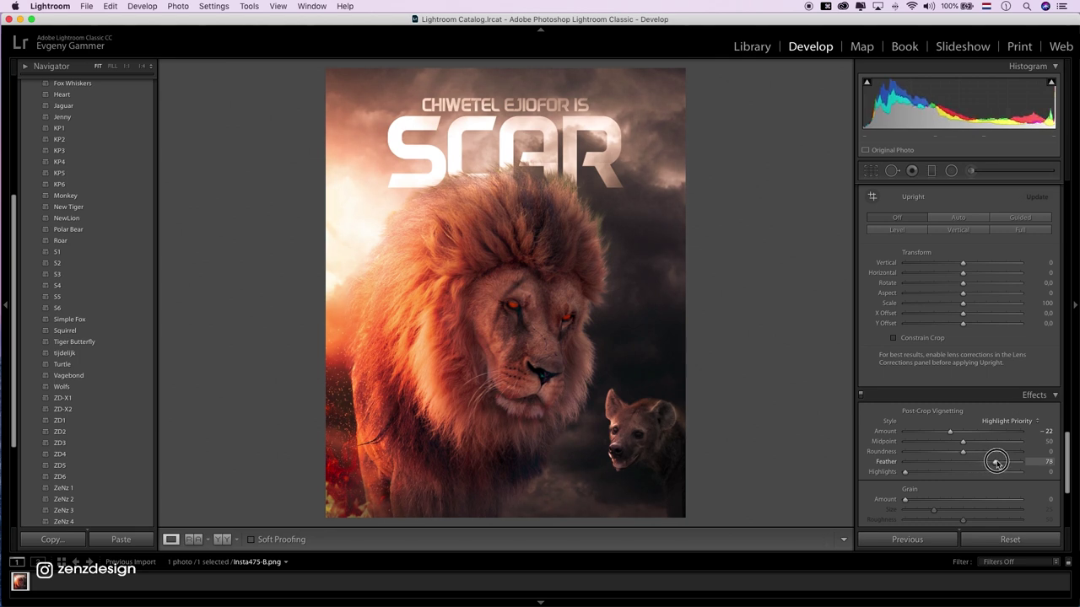
{"action": "left_click_drag", "start_coordinate": [905, 472], "coordinate": [921, 471]}
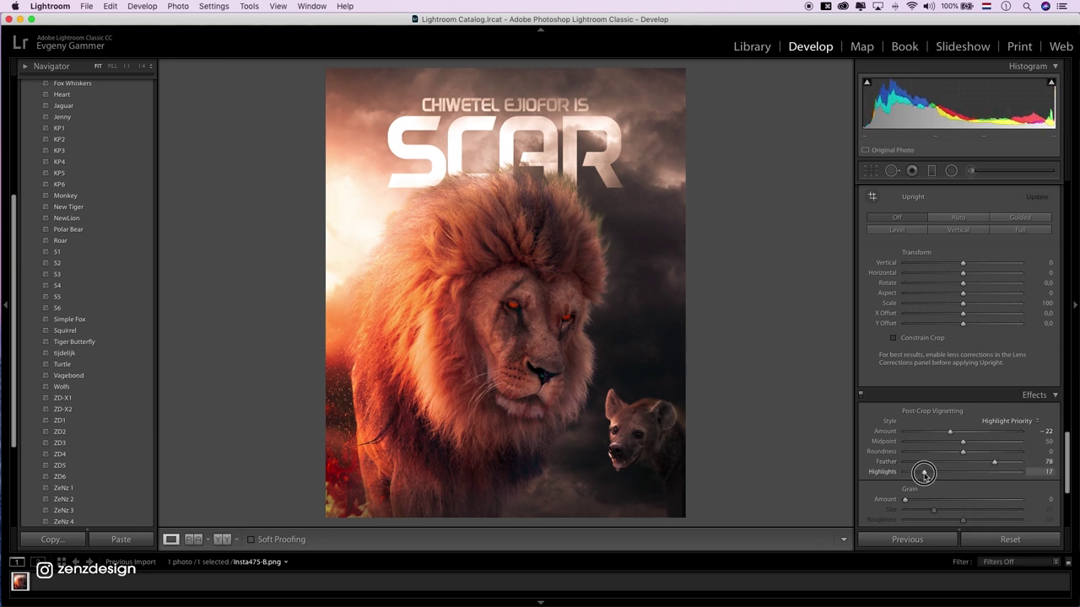
Step: Shift the HSL Yellow hue
{"action": "scroll", "coordinate": [924, 476], "scroll_direction": "down", "scroll_amount": 3}
{"action": "scroll", "coordinate": [923, 478], "scroll_direction": "down", "scroll_amount": 3}
{"action": "scroll", "coordinate": [920, 479], "scroll_direction": "down", "scroll_amount": 1}
{"action": "scroll", "coordinate": [919, 478], "scroll_direction": "up", "scroll_amount": 5}
{"action": "scroll", "coordinate": [936, 447], "scroll_direction": "up", "scroll_amount": 5}
{"action": "scroll", "coordinate": [953, 422], "scroll_direction": "up", "scroll_amount": 5}
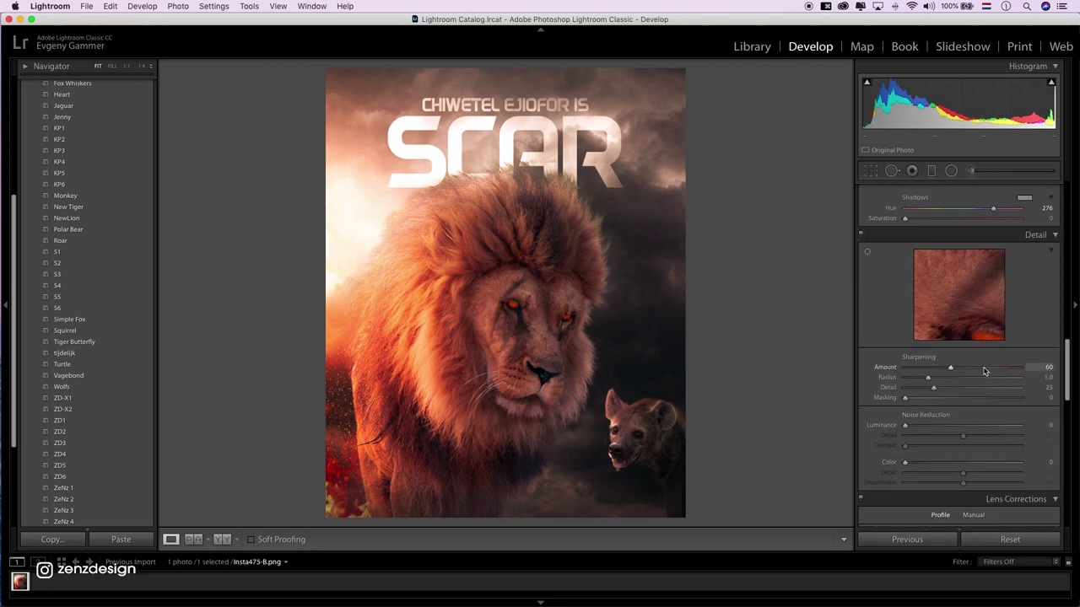
{"action": "scroll", "coordinate": [983, 373], "scroll_direction": "up", "scroll_amount": 5}
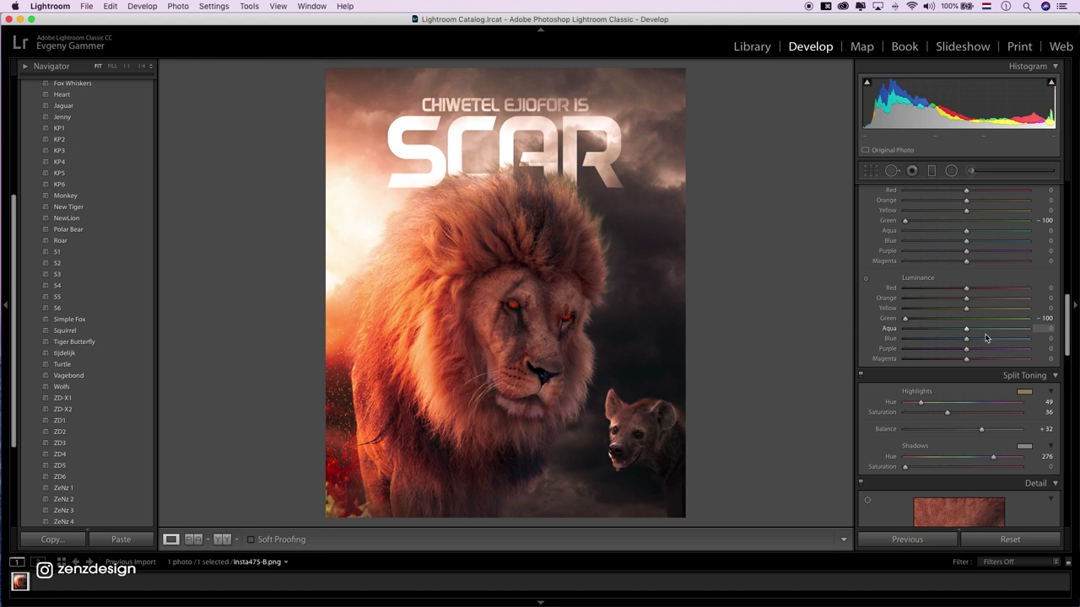
{"action": "scroll", "coordinate": [962, 266], "scroll_direction": "up", "scroll_amount": 5}
{"action": "scroll", "coordinate": [954, 255], "scroll_direction": "up", "scroll_amount": 3}
{"action": "scroll", "coordinate": [954, 255], "scroll_direction": "up", "scroll_amount": 3}
{"action": "left_click_drag", "start_coordinate": [966, 437], "coordinate": [914, 438]}
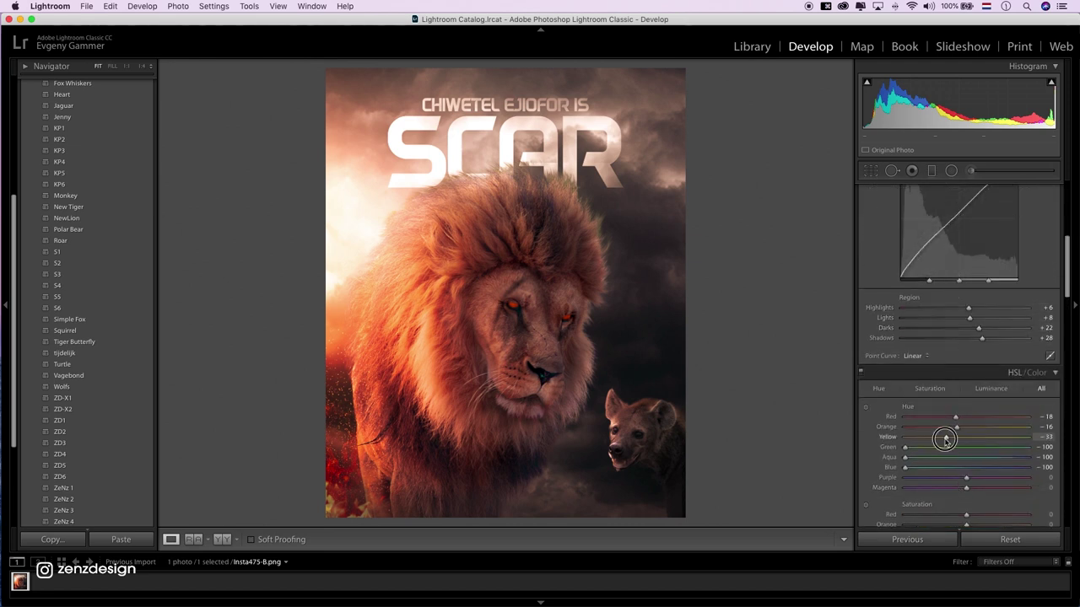
Step: Lower overall Saturation in the Basic panel to −32
{"action": "scroll", "coordinate": [970, 388], "scroll_direction": "up", "scroll_amount": 3}
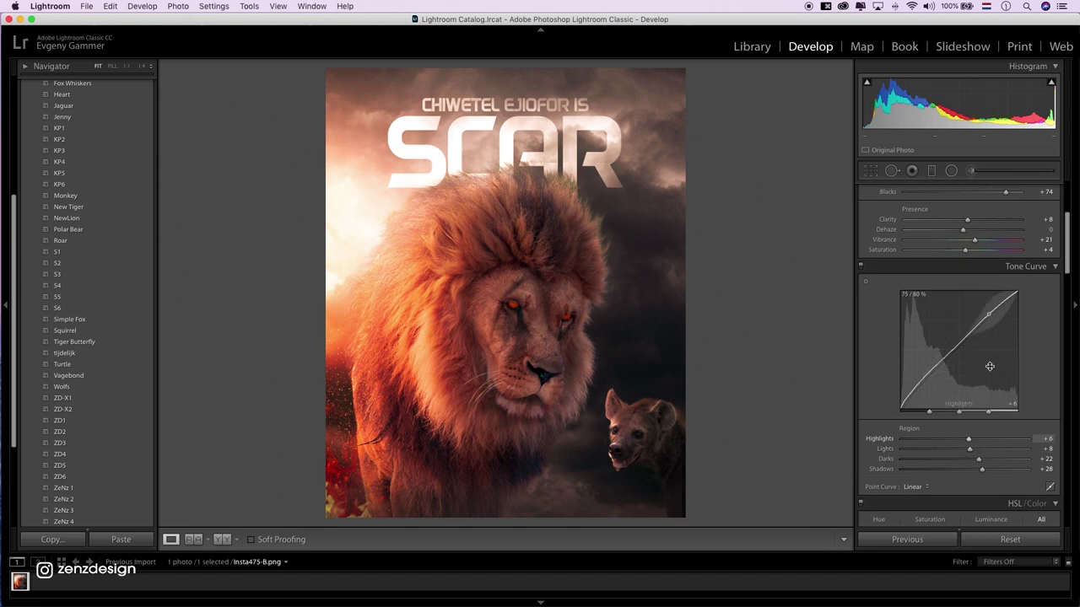
{"action": "scroll", "coordinate": [994, 355], "scroll_direction": "up", "scroll_amount": 5}
{"action": "mouse_move", "coordinate": [965, 416]}
{"action": "left_mouse_down"}
{"action": "mouse_move", "coordinate": [932, 415]}
{"action": "mouse_move", "coordinate": [1013, 407]}
{"action": "mouse_move", "coordinate": [944, 407]}
{"action": "mouse_move", "coordinate": [998, 417]}
{"action": "mouse_move", "coordinate": [929, 417]}
{"action": "mouse_move", "coordinate": [993, 406]}
{"action": "mouse_move", "coordinate": [944, 417]}
{"action": "left_mouse_up"}
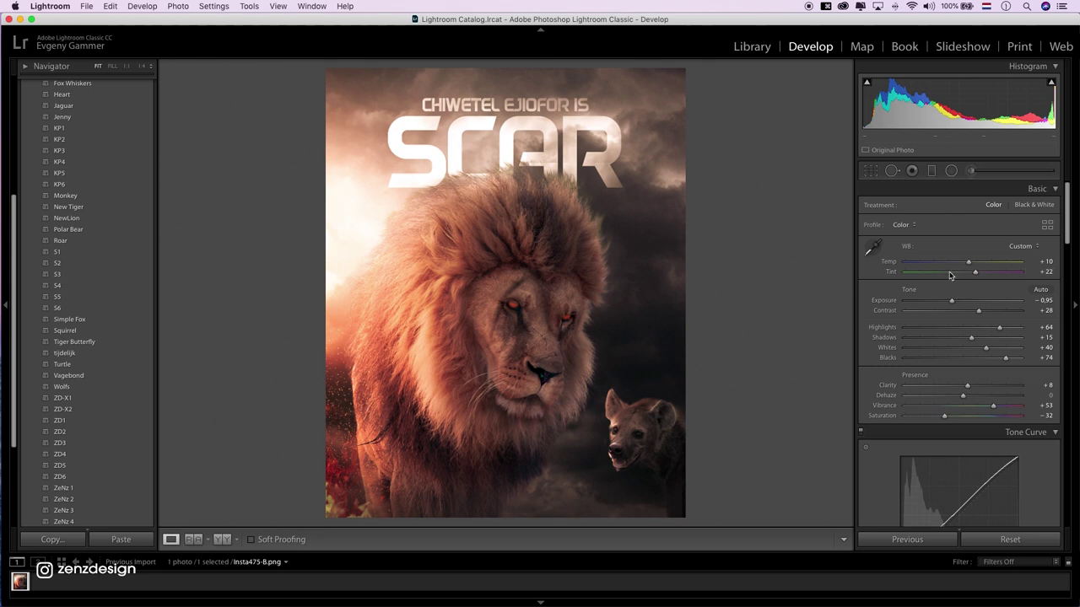
{"action": "left_click", "coordinate": [951, 170]}
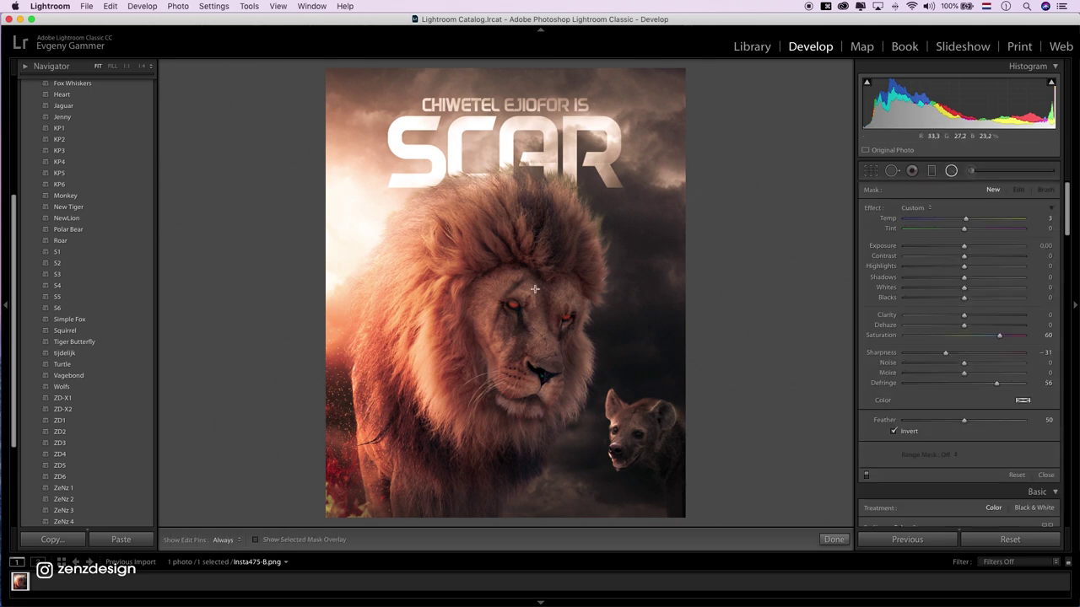
Step: Draw an oval radial filter over the lion, discarding trial temperature and exposure changes
{"action": "mouse_move", "coordinate": [460, 229]}
{"action": "left_mouse_down"}
{"action": "mouse_move", "coordinate": [594, 307]}
{"action": "mouse_move", "coordinate": [586, 299]}
{"action": "left_mouse_up"}
{"action": "left_click_drag", "start_coordinate": [958, 223], "coordinate": [921, 221]}
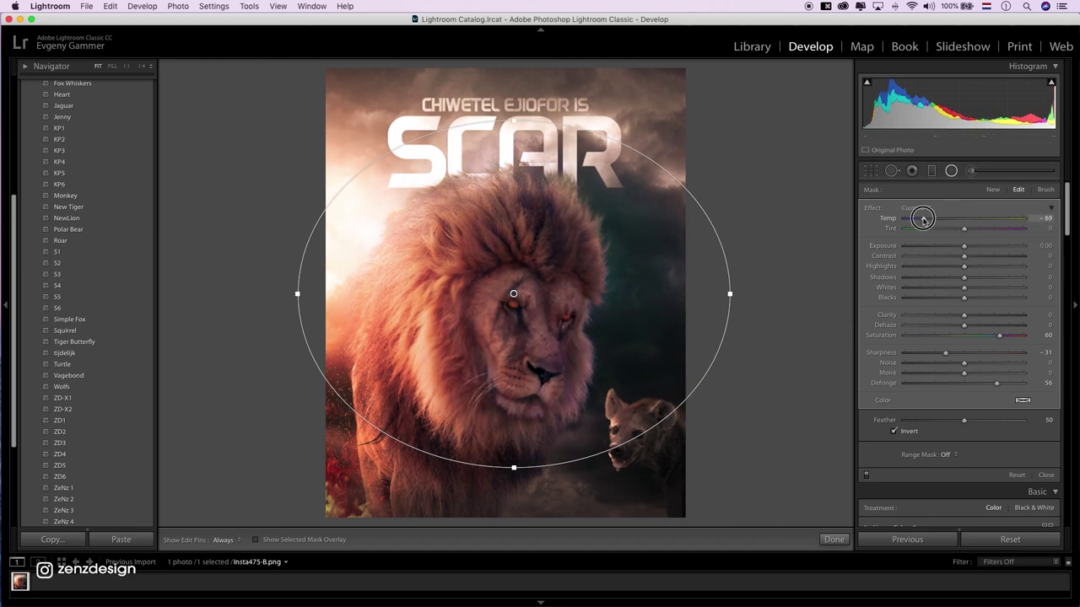
{"action": "key", "text": "super+z"}
{"action": "left_click_drag", "start_coordinate": [1016, 242], "coordinate": [987, 241]}
{"action": "key", "text": "super+z"}
{"action": "key", "text": "super+z"}
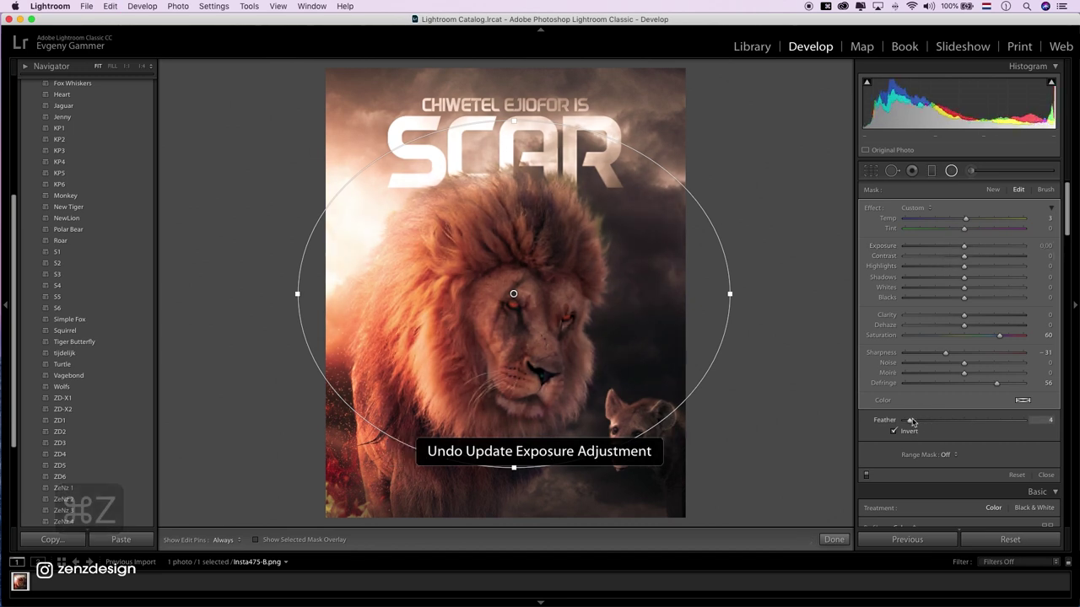
{"action": "left_click", "coordinate": [913, 433]}
Step: Inside the oval set Saturation −49, Whites 33, Highlights 42 and Shadows −21
{"action": "mouse_move", "coordinate": [962, 336]}
{"action": "left_mouse_down"}
{"action": "mouse_move", "coordinate": [922, 337]}
{"action": "mouse_move", "coordinate": [1027, 329]}
{"action": "left_mouse_up"}
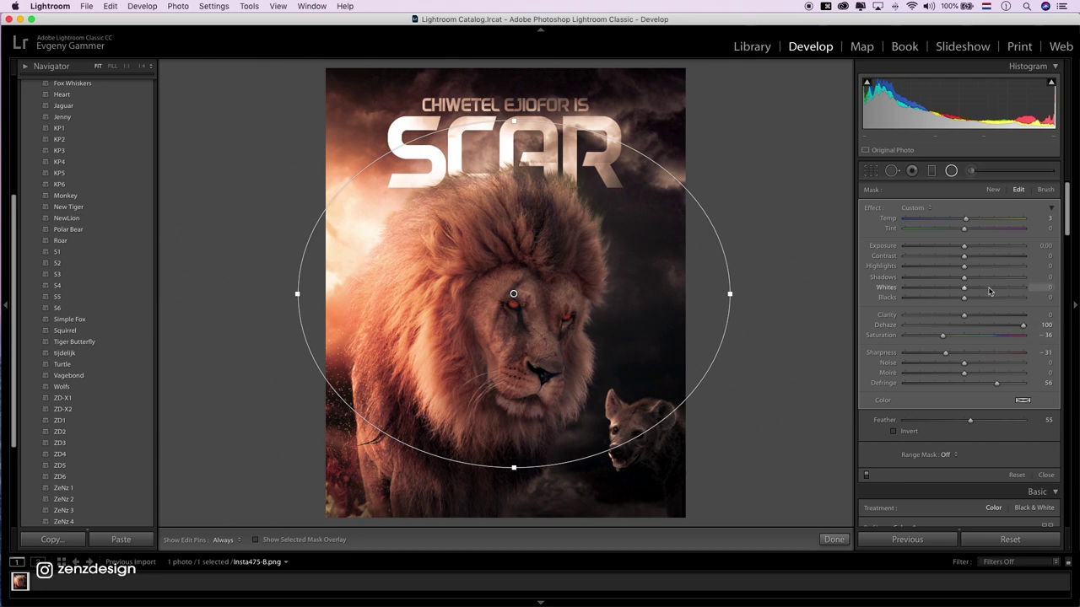
{"action": "mouse_move", "coordinate": [1000, 288]}
{"action": "left_mouse_down"}
{"action": "mouse_move", "coordinate": [981, 309]}
{"action": "mouse_move", "coordinate": [995, 315]}
{"action": "mouse_move", "coordinate": [925, 294]}
{"action": "mouse_move", "coordinate": [1005, 293]}
{"action": "mouse_move", "coordinate": [981, 297]}
{"action": "left_mouse_up"}
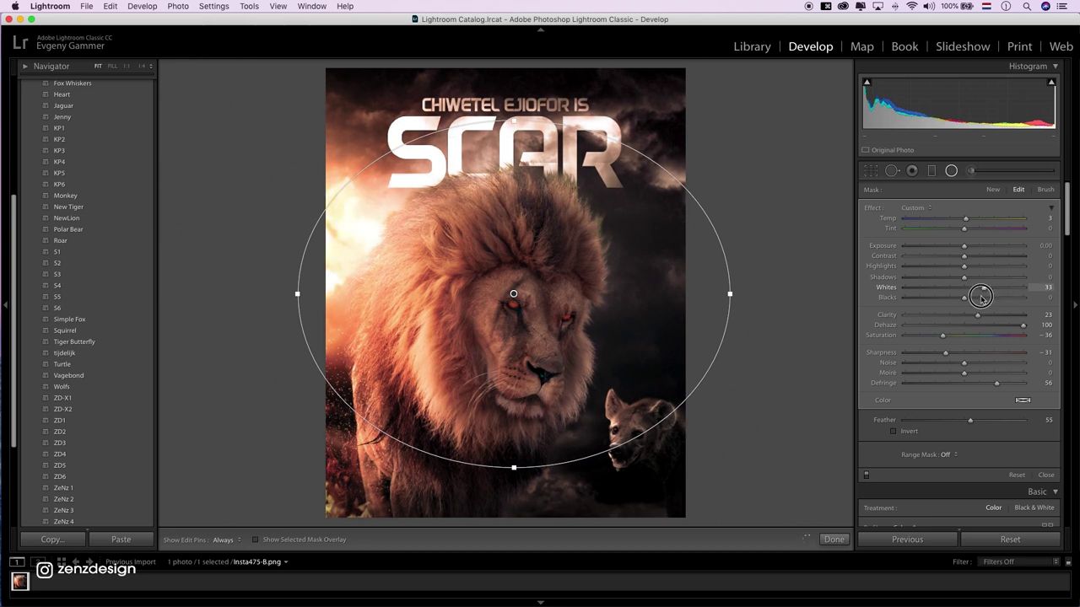
{"action": "mouse_move", "coordinate": [955, 333]}
{"action": "left_mouse_down"}
{"action": "mouse_move", "coordinate": [1001, 337]}
{"action": "mouse_move", "coordinate": [933, 336]}
{"action": "left_mouse_up"}
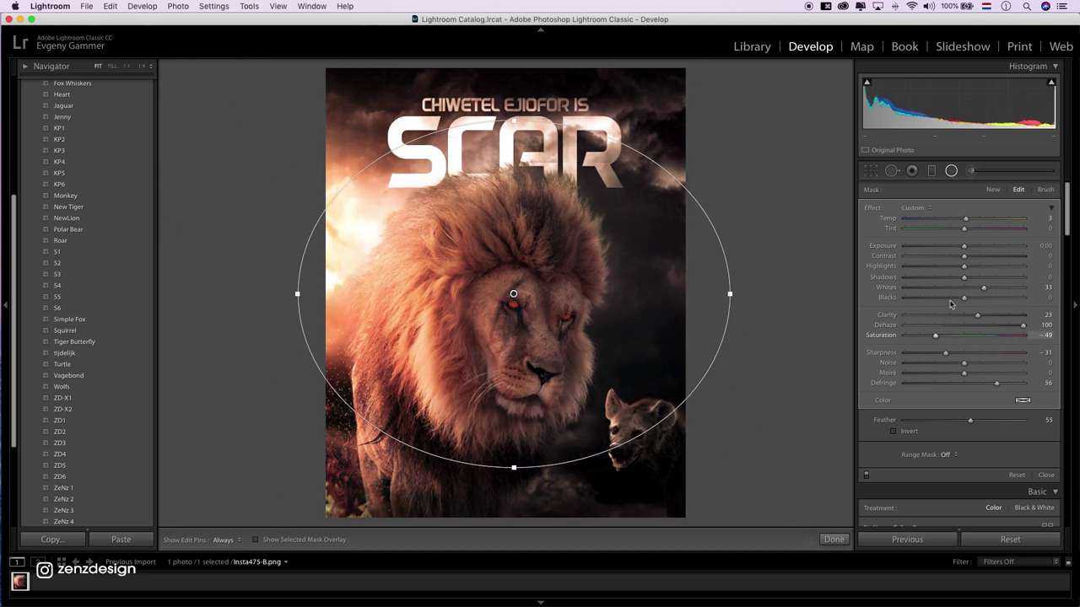
{"action": "mouse_move", "coordinate": [964, 266]}
{"action": "left_mouse_down"}
{"action": "mouse_move", "coordinate": [1017, 268]}
{"action": "mouse_move", "coordinate": [987, 270]}
{"action": "mouse_move", "coordinate": [1012, 279]}
{"action": "left_mouse_up"}
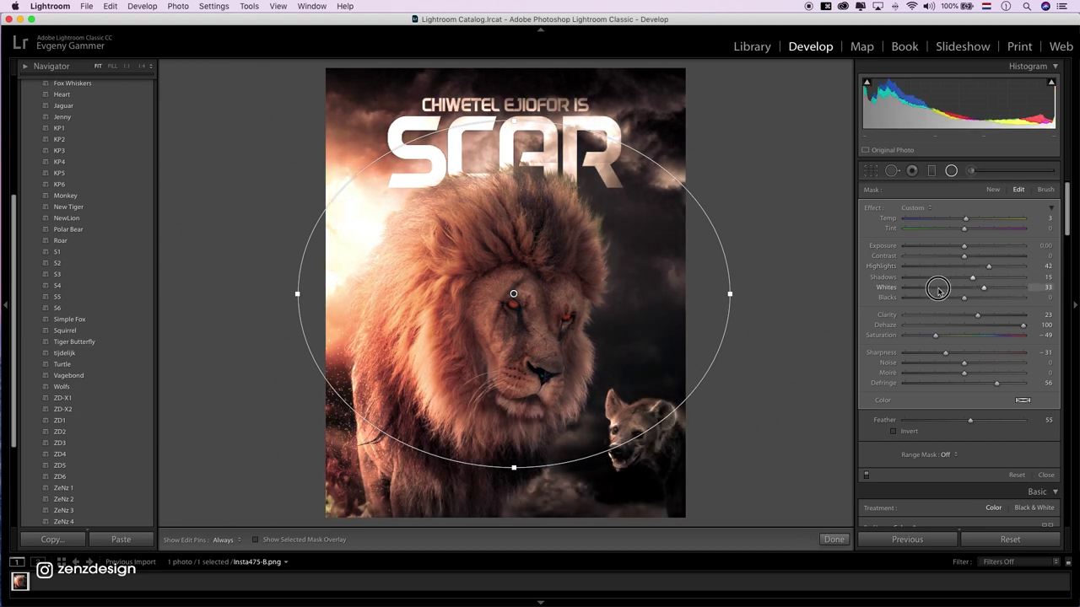
{"action": "left_click_drag", "start_coordinate": [937, 290], "coordinate": [952, 292]}
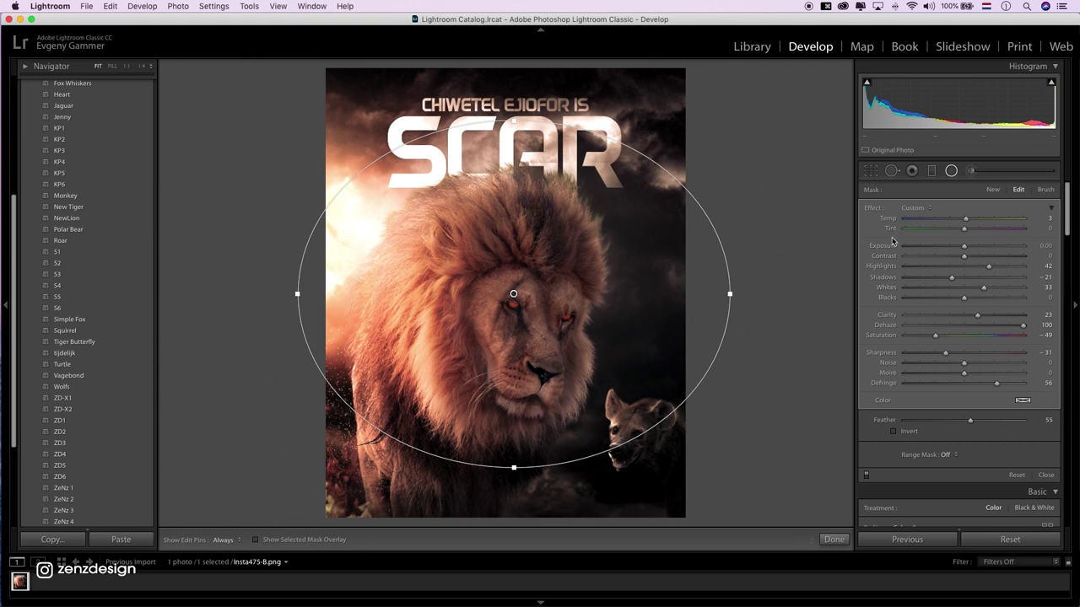
{"action": "left_click", "coordinate": [952, 172]}
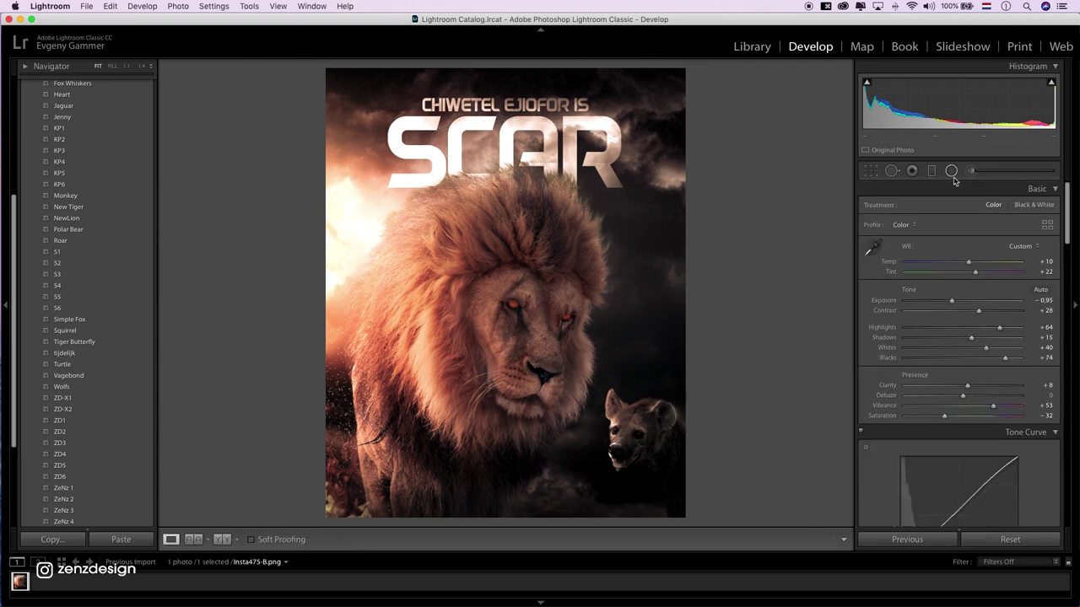
{"action": "left_click", "coordinate": [951, 172]}
Step: Reposition the radial ellipse and widen it around the lion
{"action": "left_click", "coordinate": [512, 293]}
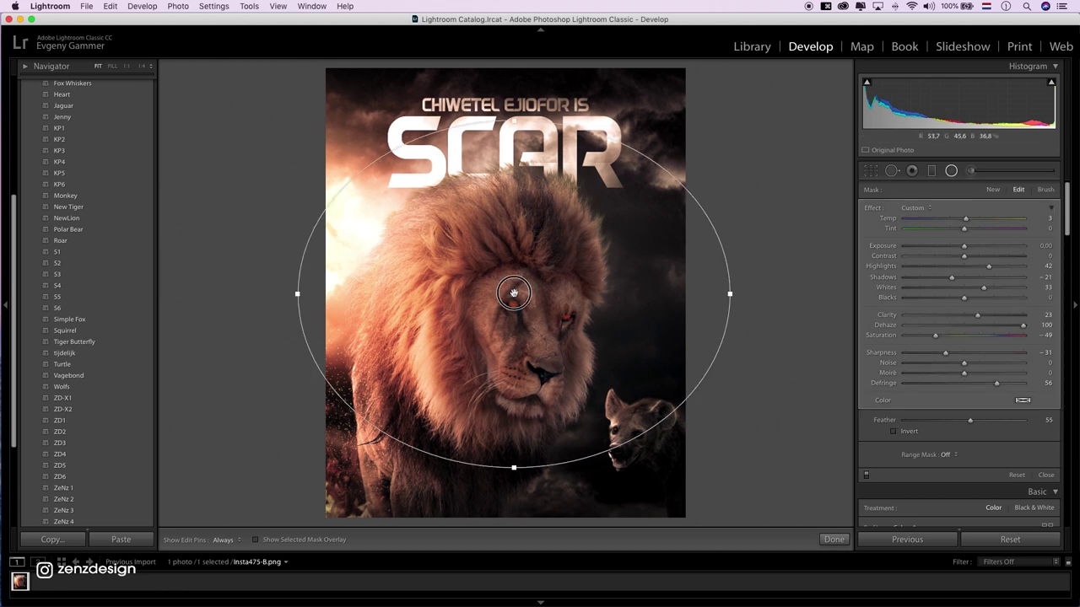
{"action": "left_click_drag", "start_coordinate": [732, 296], "coordinate": [638, 294]}
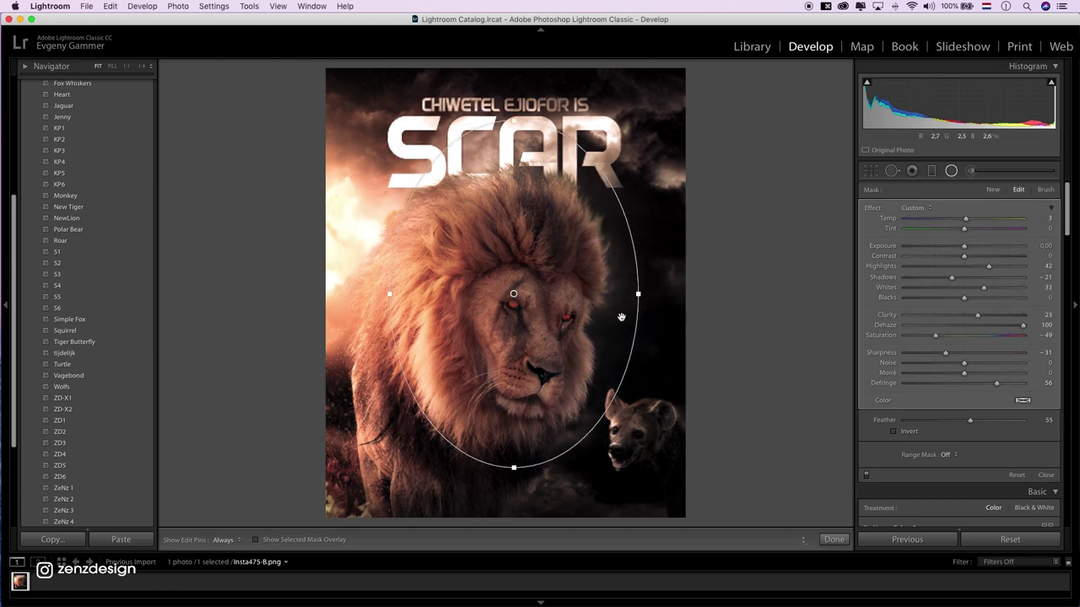
{"action": "key", "text": "super+z"}
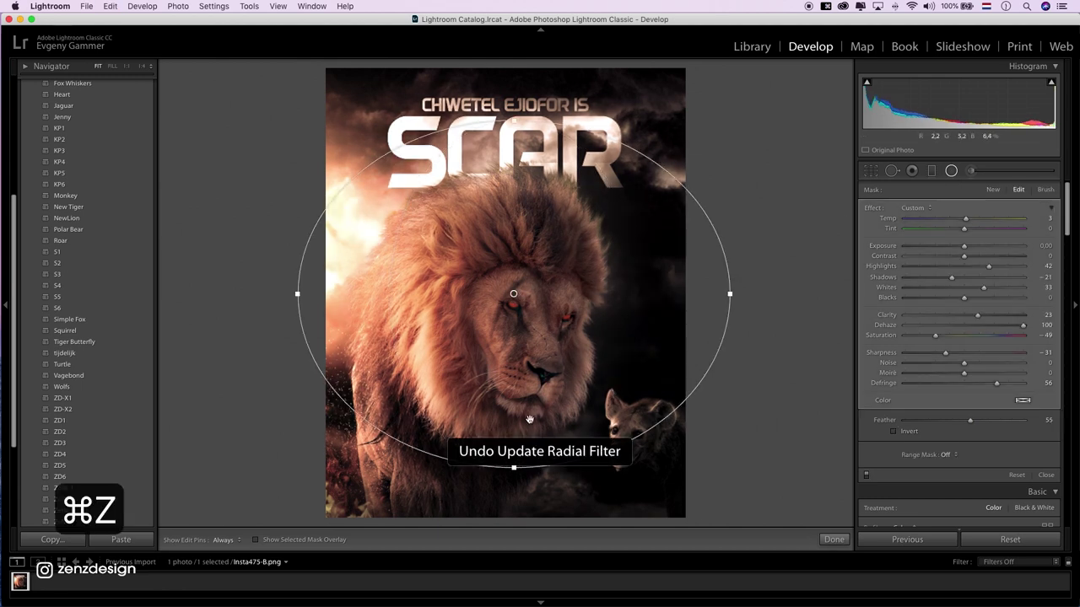
{"action": "key", "text": "super+z"}
{"action": "mouse_move", "coordinate": [477, 317]}
{"action": "left_mouse_down"}
{"action": "mouse_move", "coordinate": [474, 355]}
{"action": "mouse_move", "coordinate": [471, 311]}
{"action": "left_mouse_up"}
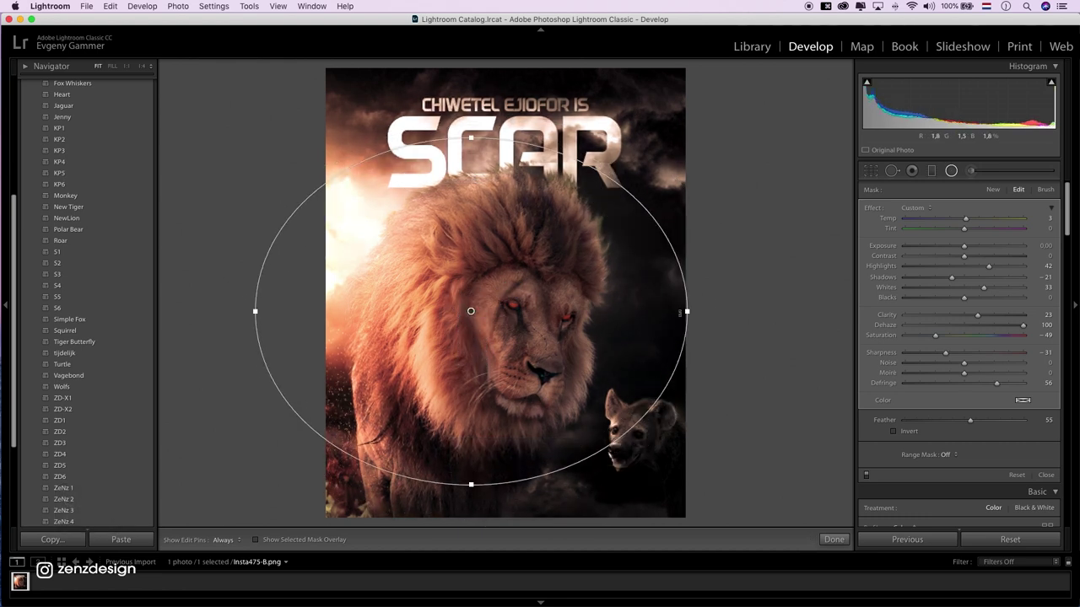
{"action": "left_click_drag", "start_coordinate": [688, 313], "coordinate": [850, 311]}
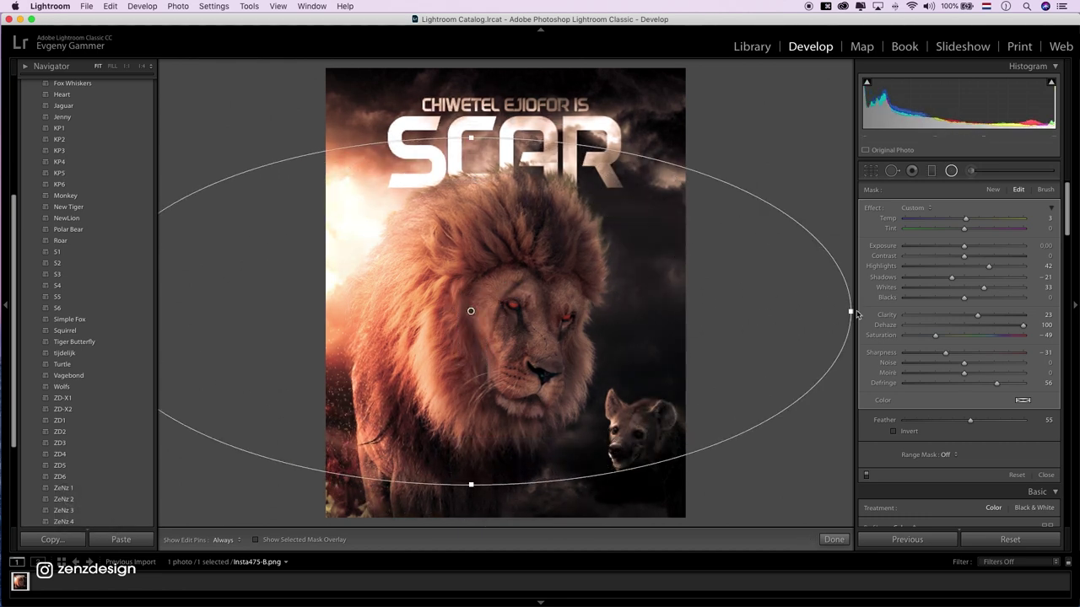
{"action": "left_click_drag", "start_coordinate": [852, 312], "coordinate": [712, 312]}
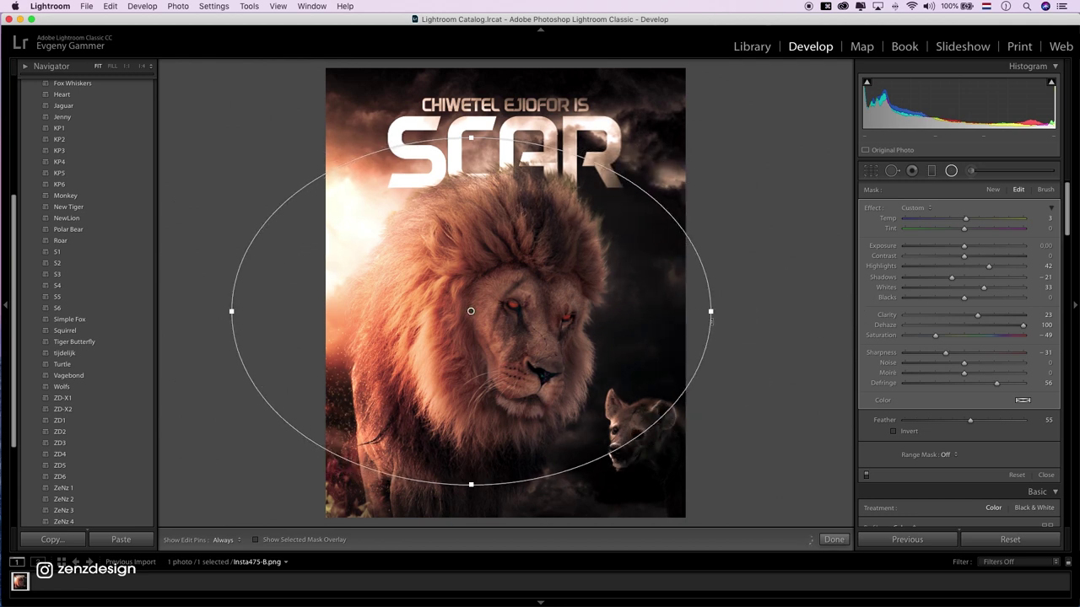
Step: Set Exposure −1.15 and Shadows +50 inside the radial filter, then close it
{"action": "left_click_drag", "start_coordinate": [965, 245], "coordinate": [947, 247]}
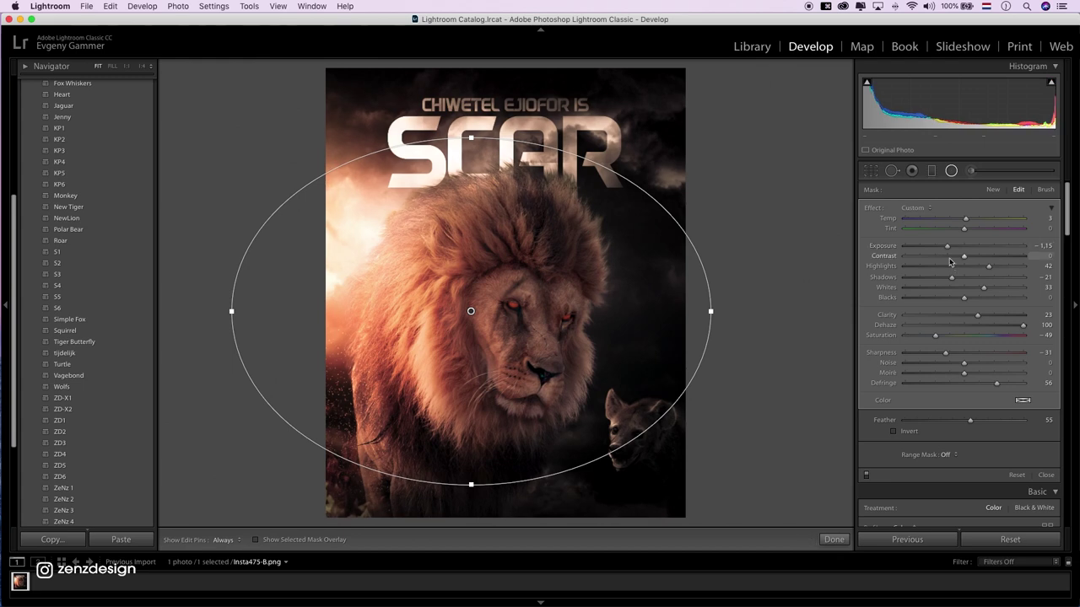
{"action": "mouse_move", "coordinate": [952, 277]}
{"action": "left_mouse_down"}
{"action": "mouse_move", "coordinate": [1037, 284]}
{"action": "mouse_move", "coordinate": [1008, 281]}
{"action": "left_mouse_up"}
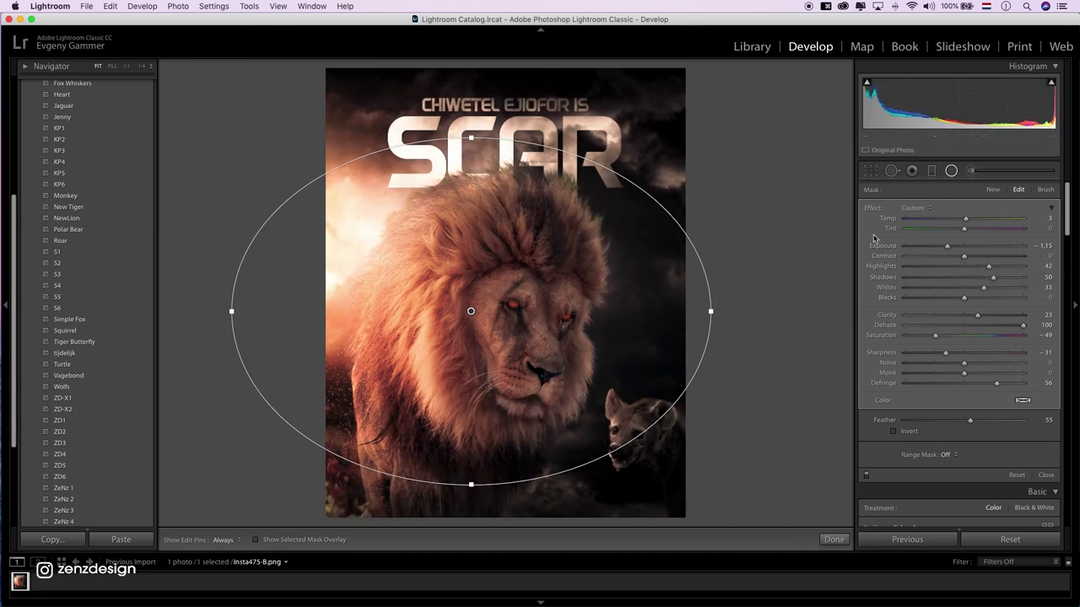
{"action": "left_click", "coordinate": [951, 171]}
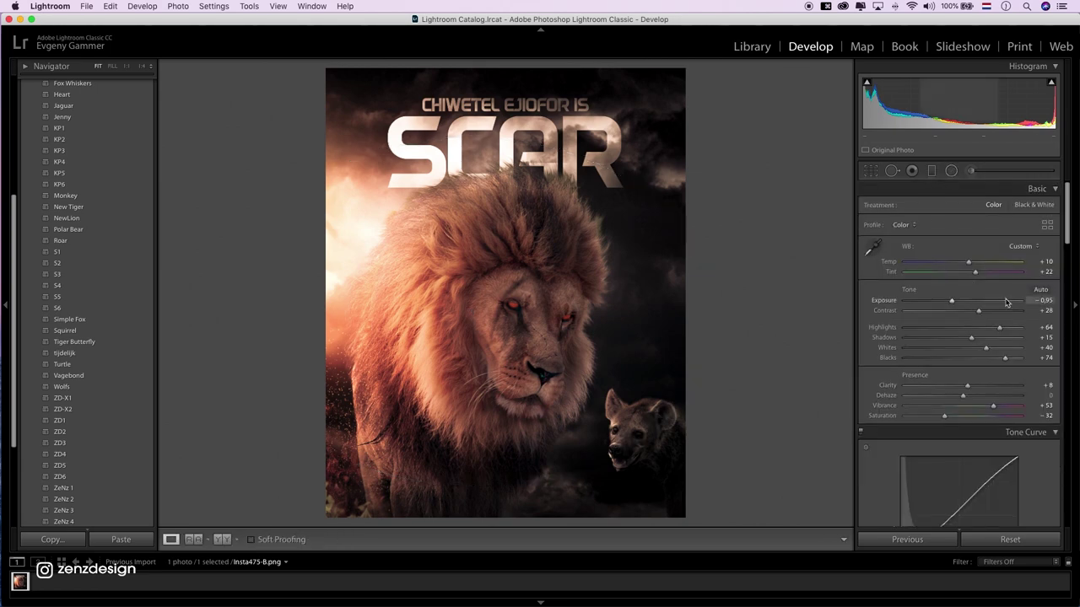
Step: Set Basic Contrast +9, Shadows −4, Whites +86 and Blacks +100
{"action": "left_click_drag", "start_coordinate": [946, 303], "coordinate": [935, 302]}
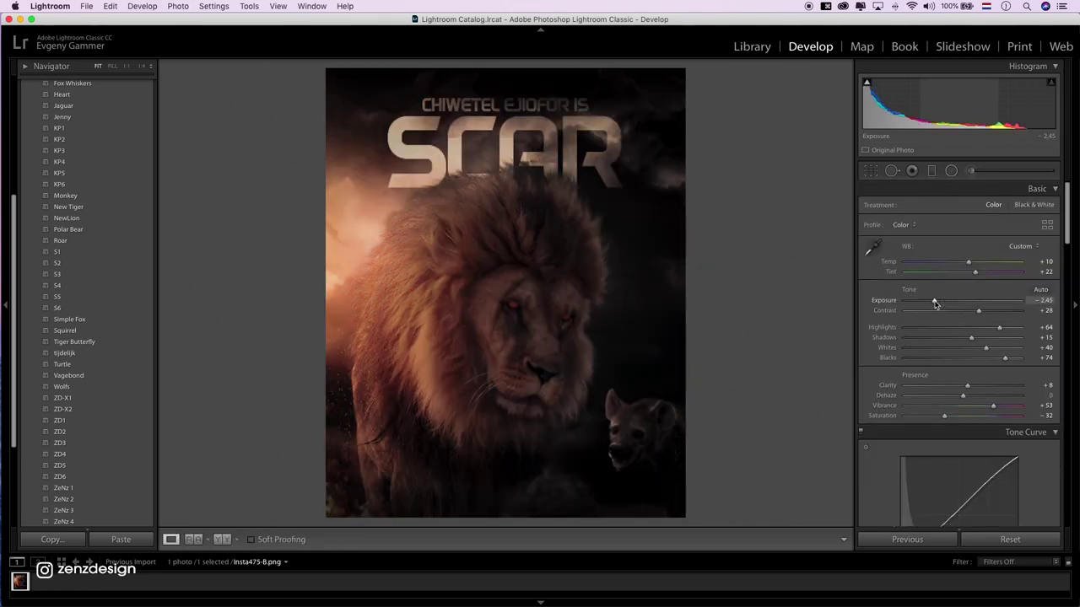
{"action": "key", "text": "super+z"}
{"action": "mouse_move", "coordinate": [977, 310]}
{"action": "left_mouse_down"}
{"action": "mouse_move", "coordinate": [1003, 314]}
{"action": "mouse_move", "coordinate": [968, 312]}
{"action": "left_mouse_up"}
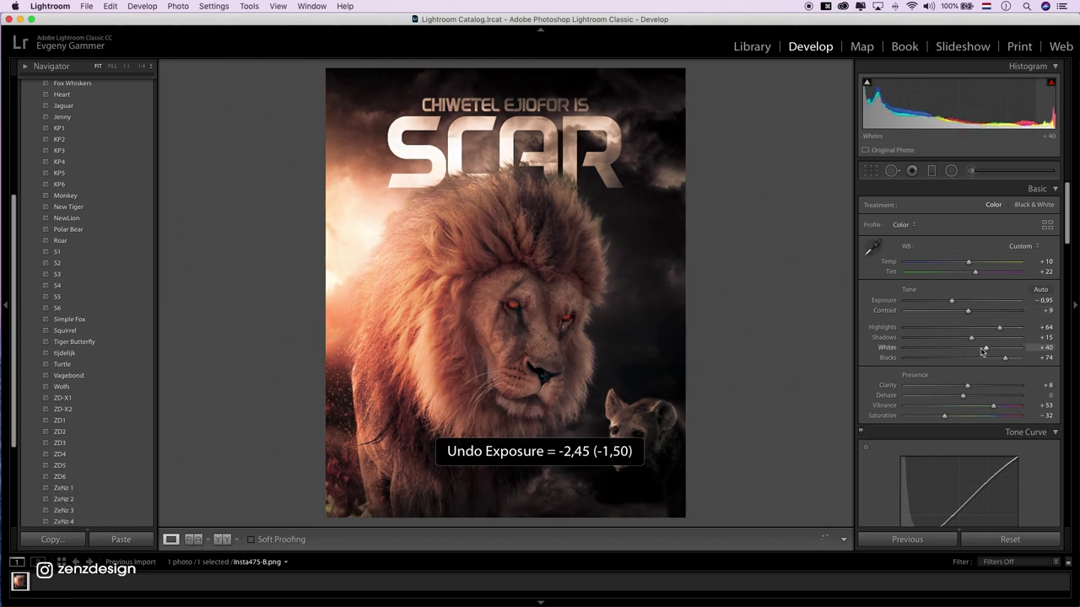
{"action": "mouse_move", "coordinate": [971, 337]}
{"action": "left_mouse_down"}
{"action": "mouse_move", "coordinate": [959, 337]}
{"action": "mouse_move", "coordinate": [1018, 349]}
{"action": "left_mouse_up"}
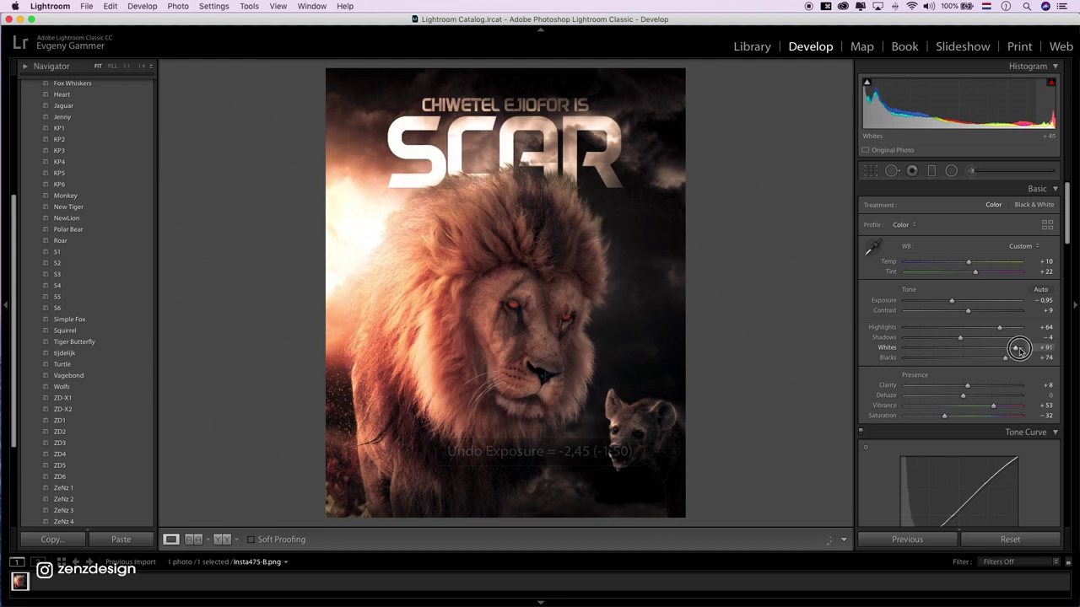
{"action": "left_click_drag", "start_coordinate": [1018, 349], "coordinate": [1015, 350]}
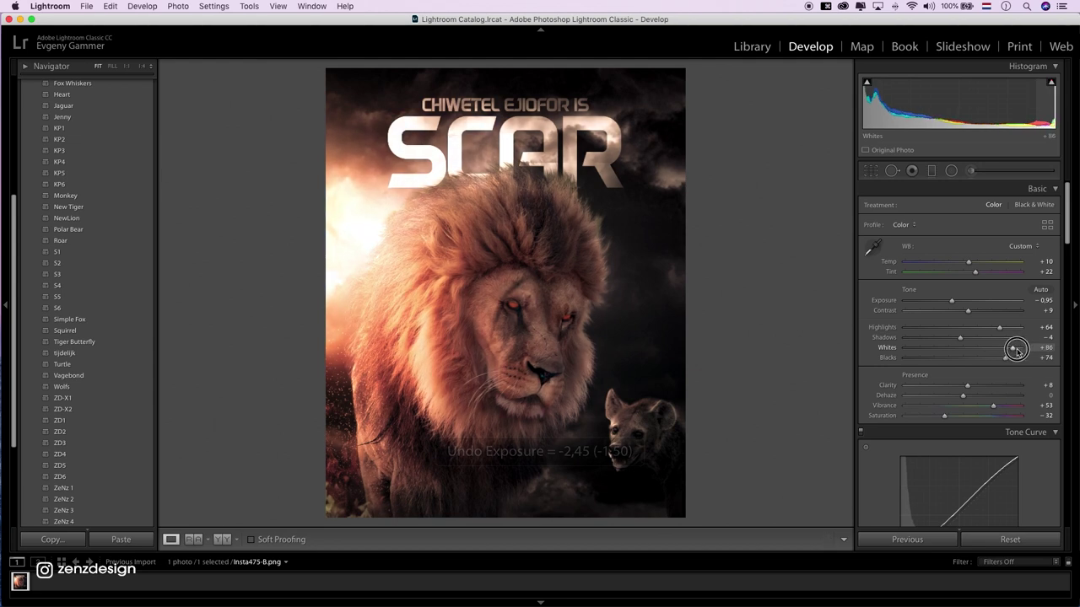
{"action": "mouse_move", "coordinate": [1006, 358]}
{"action": "left_mouse_down"}
{"action": "mouse_move", "coordinate": [940, 358]}
{"action": "mouse_move", "coordinate": [1054, 365]}
{"action": "left_mouse_up"}
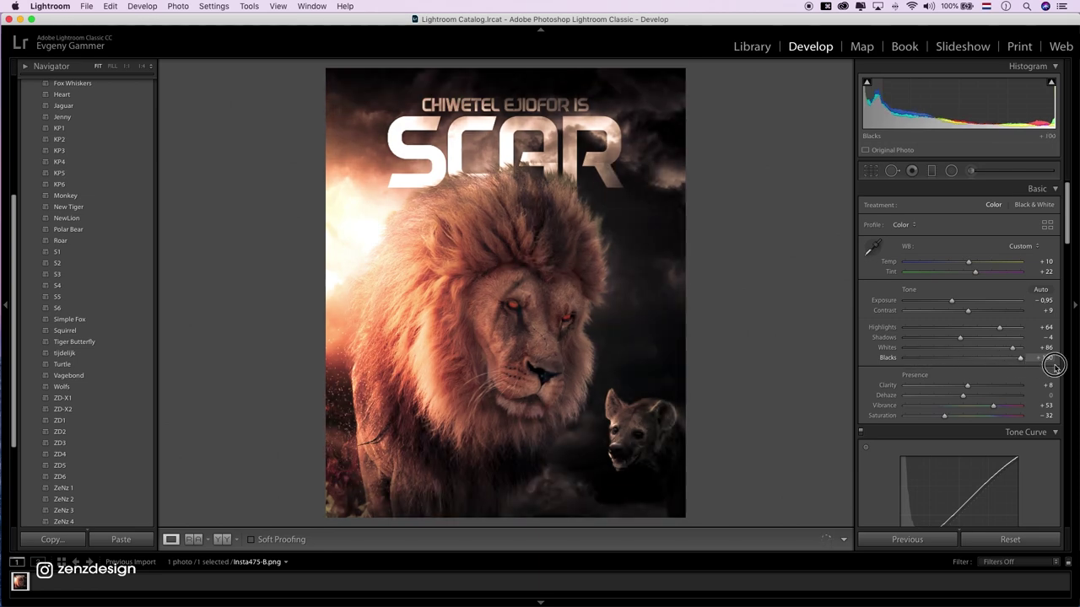
Step: Set Vibrance +84 and Saturation −46
{"action": "scroll", "coordinate": [974, 374], "scroll_direction": "down", "scroll_amount": 3}
{"action": "scroll", "coordinate": [961, 337], "scroll_direction": "down", "scroll_amount": 2}
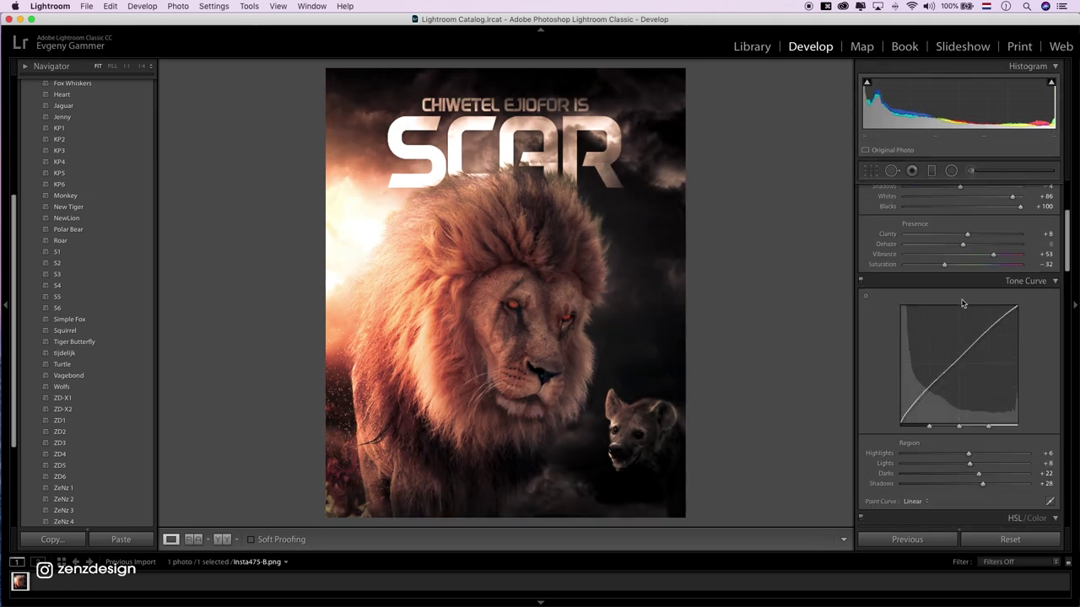
{"action": "mouse_move", "coordinate": [935, 270]}
{"action": "left_mouse_down"}
{"action": "mouse_move", "coordinate": [917, 267]}
{"action": "mouse_move", "coordinate": [1023, 257]}
{"action": "left_mouse_up"}
{"action": "key", "text": "super+z"}
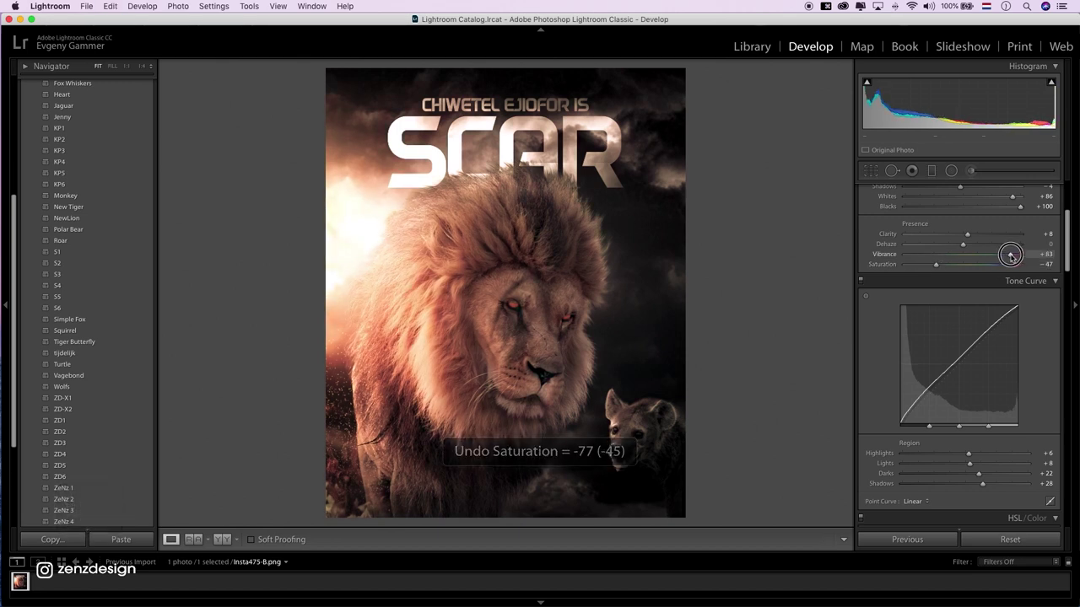
{"action": "key", "text": "super+z"}
{"action": "mouse_move", "coordinate": [936, 264]}
{"action": "left_mouse_down"}
{"action": "mouse_move", "coordinate": [970, 268]}
{"action": "mouse_move", "coordinate": [936, 267]}
{"action": "left_mouse_up"}
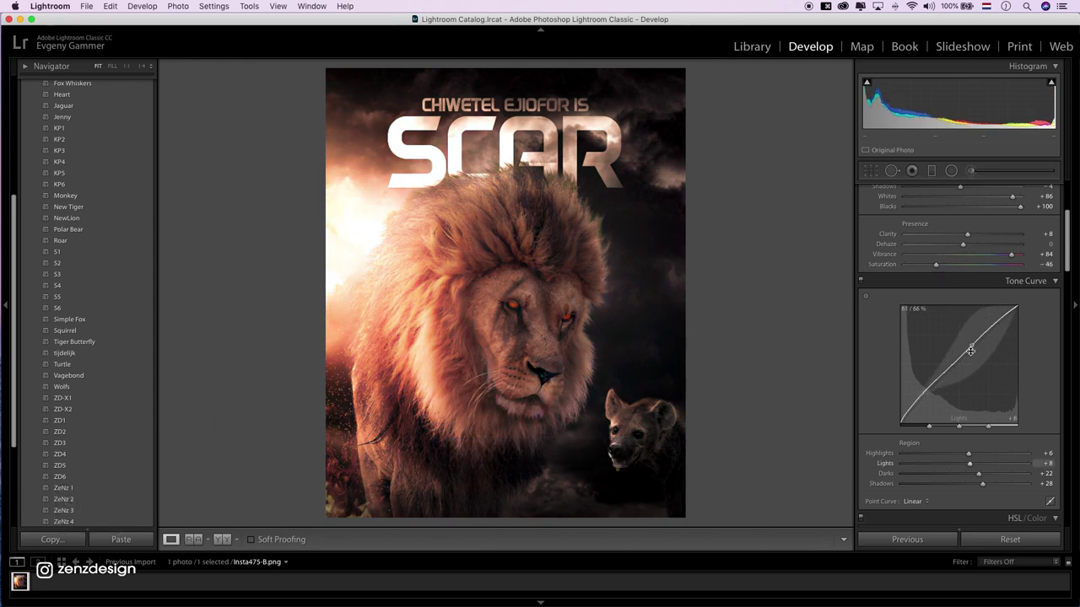
Step: Set Green and Aqua luminance to −100 and paste the grade into Photoshop as Layer 15
{"action": "scroll", "coordinate": [979, 321], "scroll_direction": "down", "scroll_amount": 5}
{"action": "scroll", "coordinate": [988, 305], "scroll_direction": "down", "scroll_amount": 3}
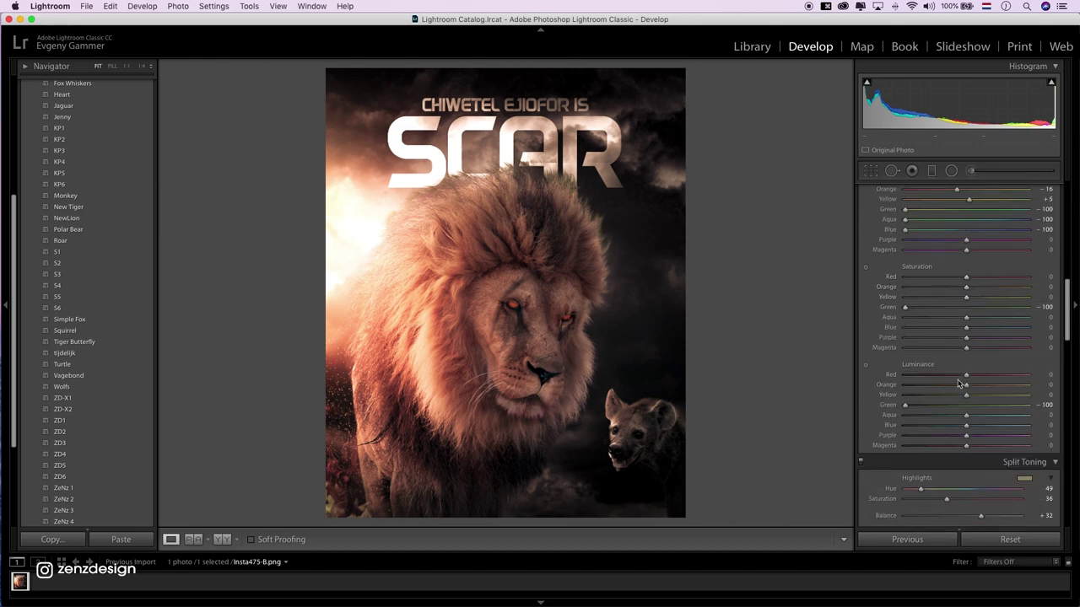
{"action": "left_click_drag", "start_coordinate": [907, 418], "coordinate": [896, 418]}
{"action": "scroll", "coordinate": [978, 397], "scroll_direction": "down", "scroll_amount": 2}
{"action": "scroll", "coordinate": [1013, 384], "scroll_direction": "down", "scroll_amount": 2}
{"action": "scroll", "coordinate": [1046, 376], "scroll_direction": "down", "scroll_amount": 2}
{"action": "mouse_move", "coordinate": [1063, 348]}
{"action": "left_mouse_down"}
{"action": "mouse_move", "coordinate": [1048, 205]}
{"action": "mouse_move", "coordinate": [1058, 150]}
{"action": "left_mouse_up"}
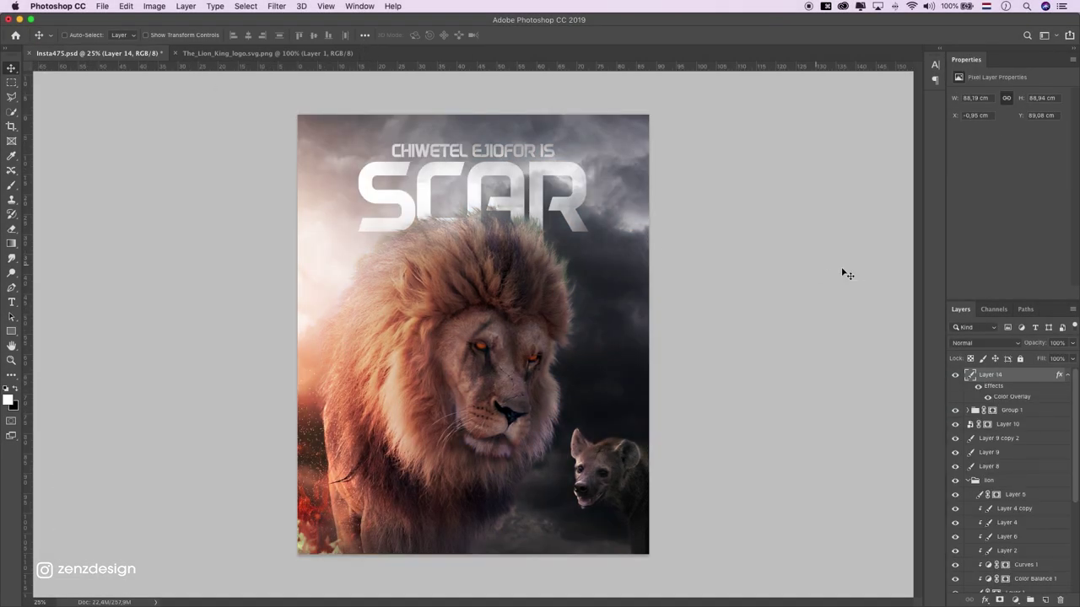
{"action": "key", "text": "cmd+v"}
Step: Zoom out, make the canvas surround black, and keep the pasted layer at Normal blending
{"action": "left_click", "coordinate": [11, 360]}
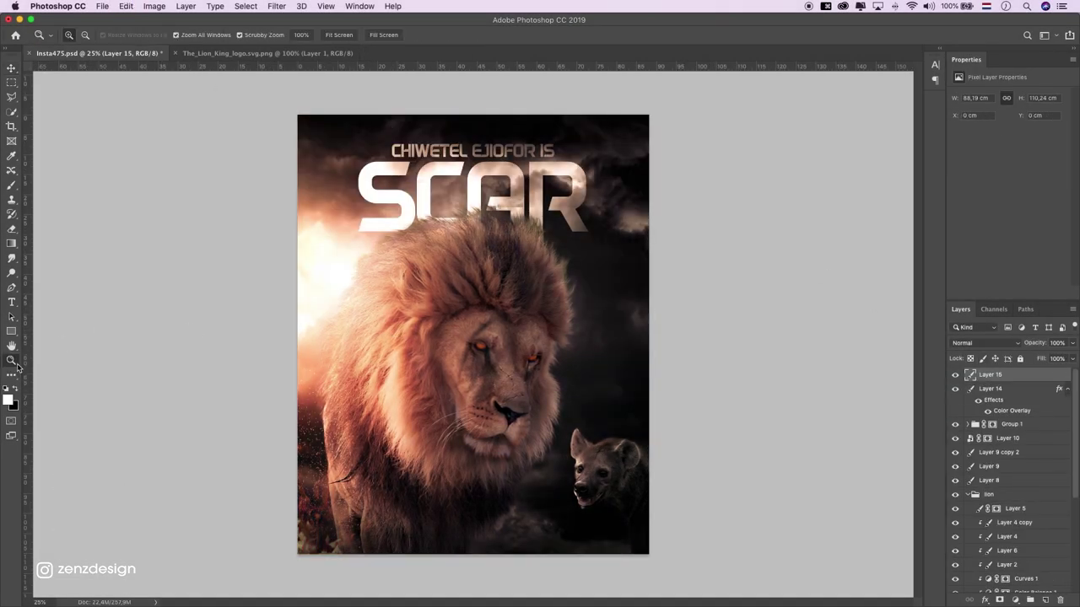
{"action": "left_click", "coordinate": [464, 317], "text": "alt"}
{"action": "right_click", "coordinate": [737, 273]}
{"action": "left_click", "coordinate": [752, 285]}
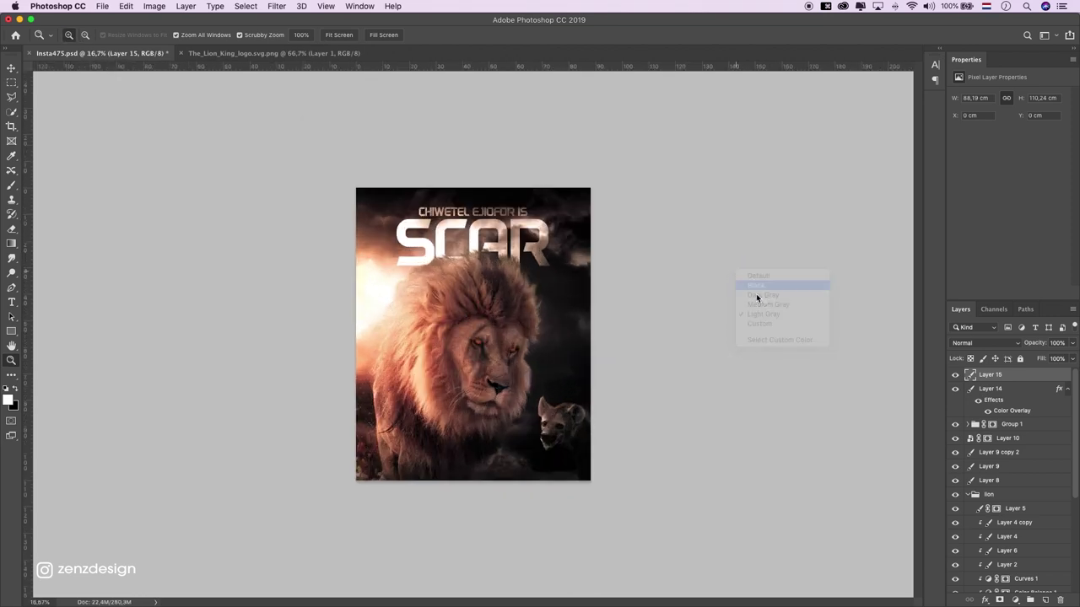
{"action": "left_click", "coordinate": [638, 326]}
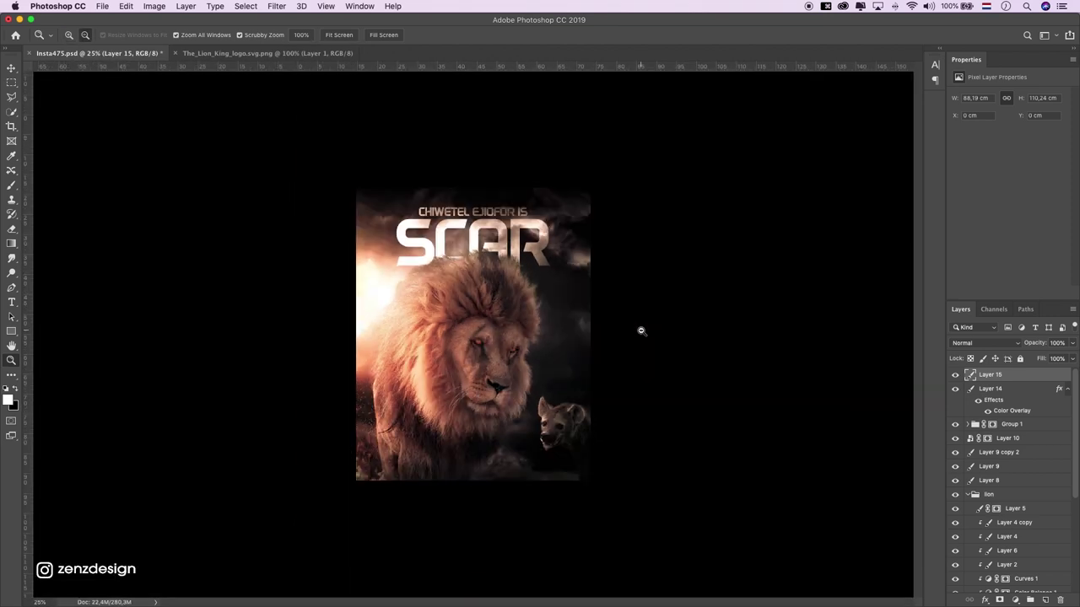
{"action": "left_click", "coordinate": [957, 376]}
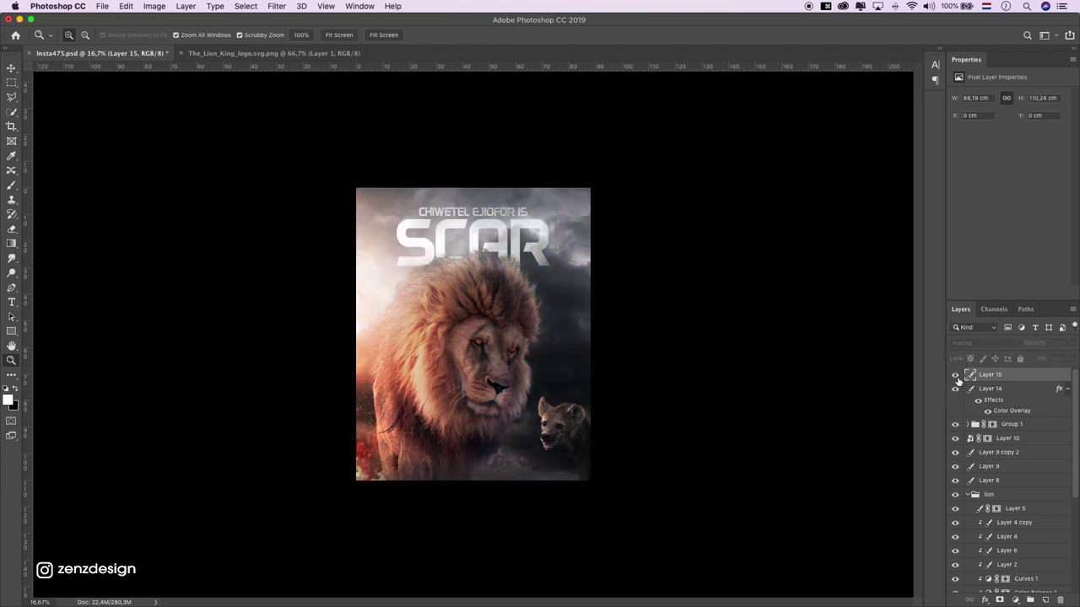
{"action": "left_click", "coordinate": [983, 343]}
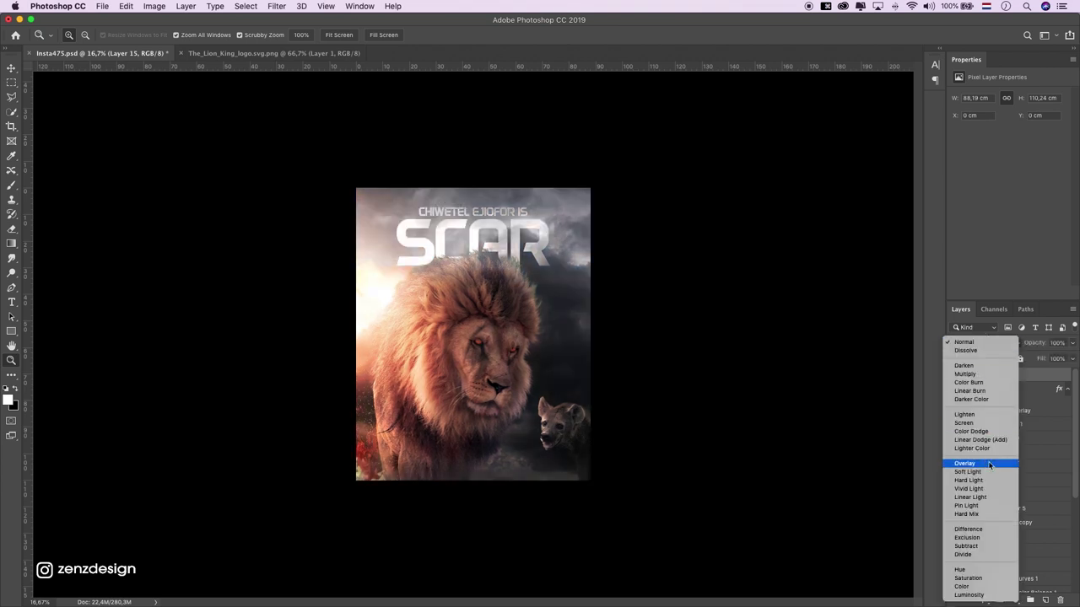
{"action": "left_click", "coordinate": [1061, 541]}
Step: Add a Gradient Map adjustment layer using the black-to-white preset
{"action": "left_click", "coordinate": [1017, 601]}
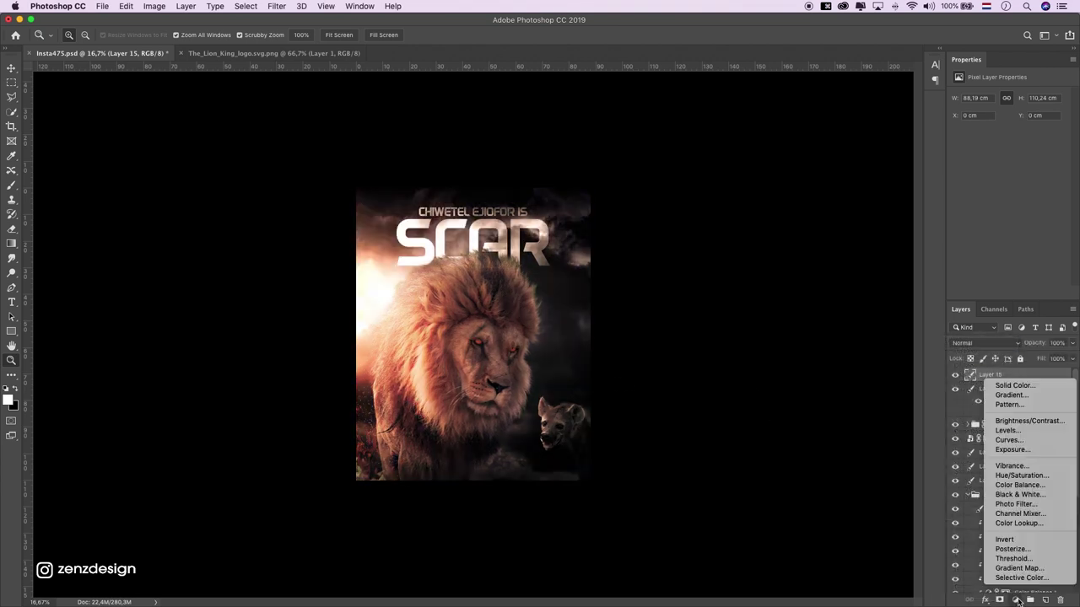
{"action": "left_click", "coordinate": [1019, 571]}
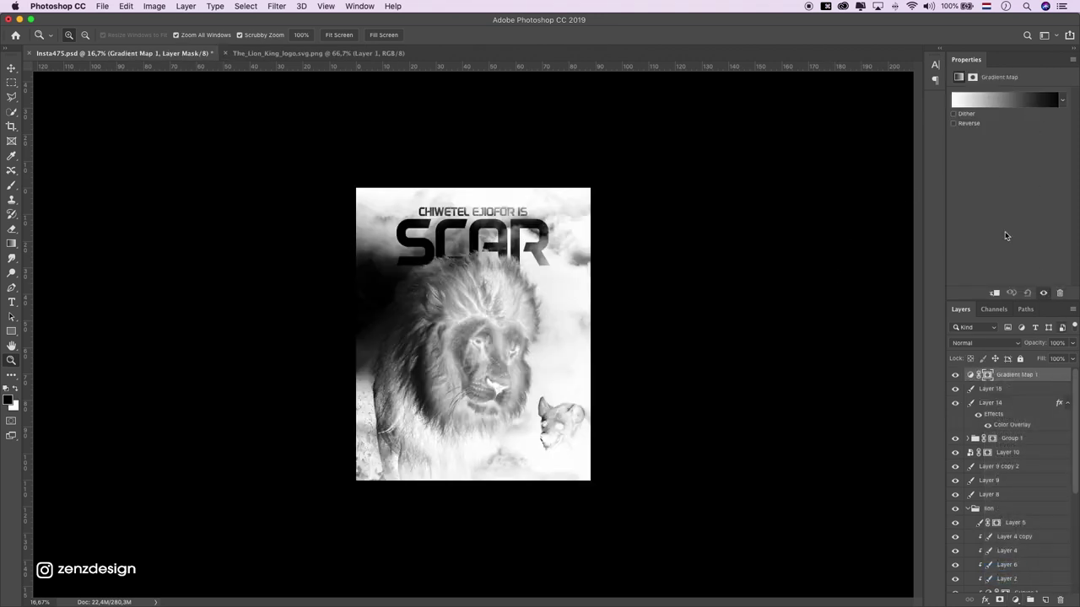
{"action": "left_click", "coordinate": [1062, 101]}
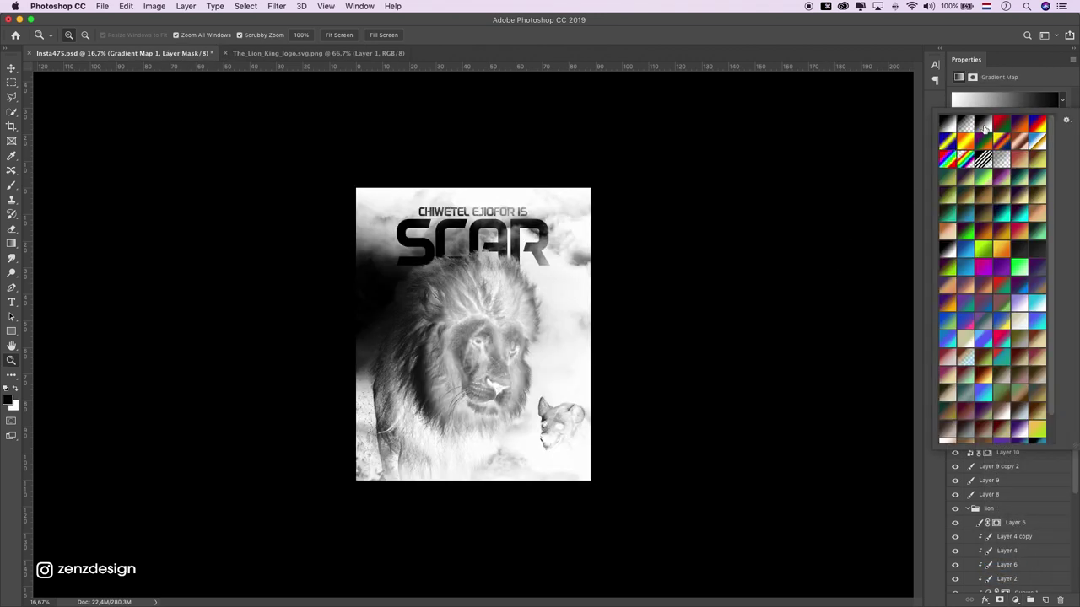
{"action": "left_click", "coordinate": [984, 125]}
{"action": "left_click", "coordinate": [554, 314]}
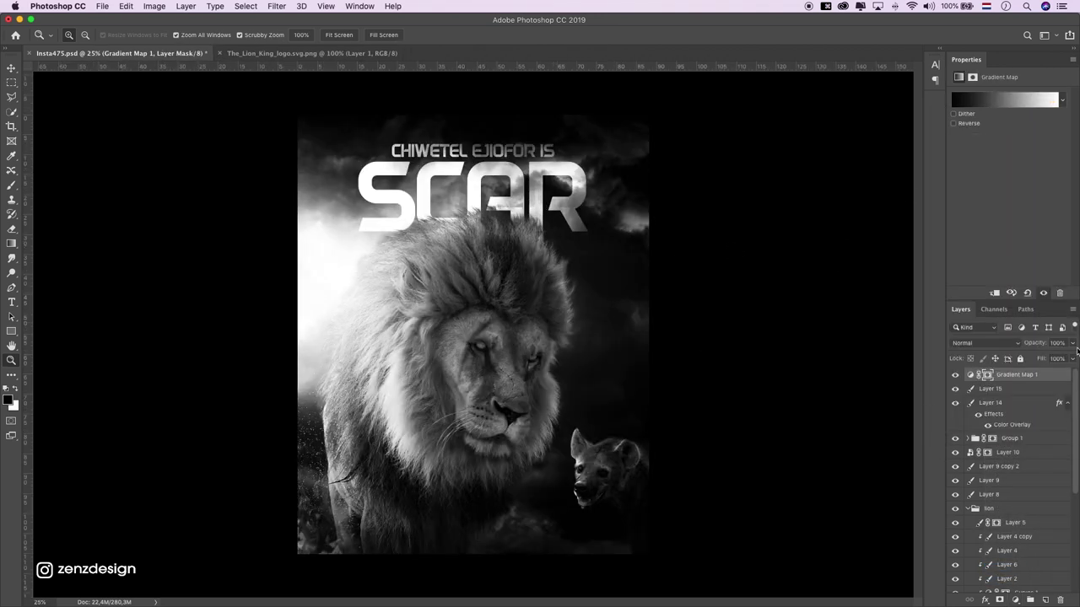
Step: Lower the Gradient Map layer's opacity to 27%
{"action": "left_click_drag", "start_coordinate": [1073, 343], "coordinate": [1044, 356]}
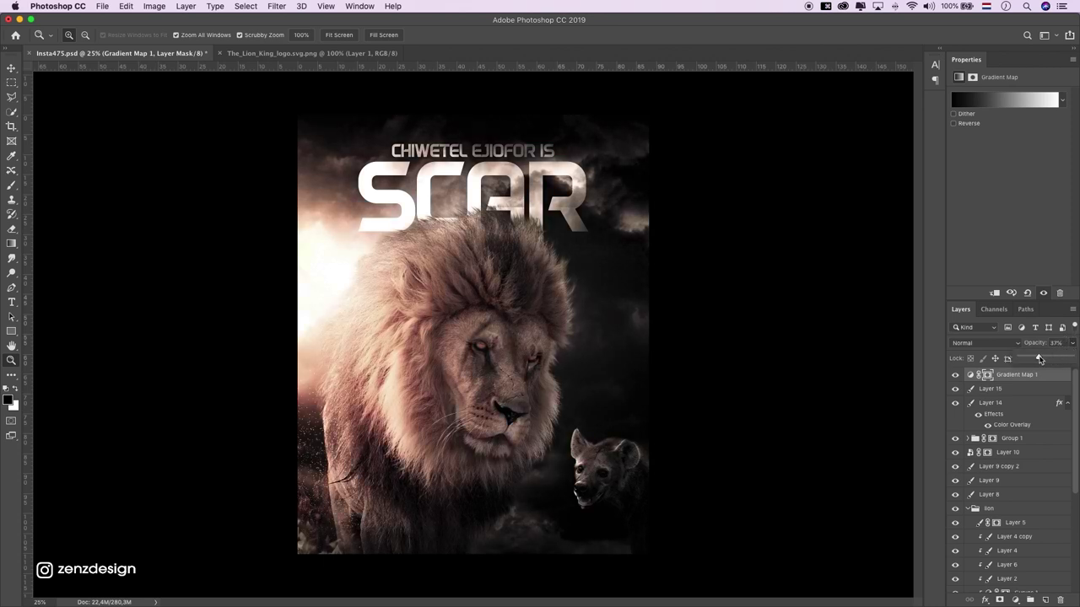
{"action": "left_click", "coordinate": [955, 376]}
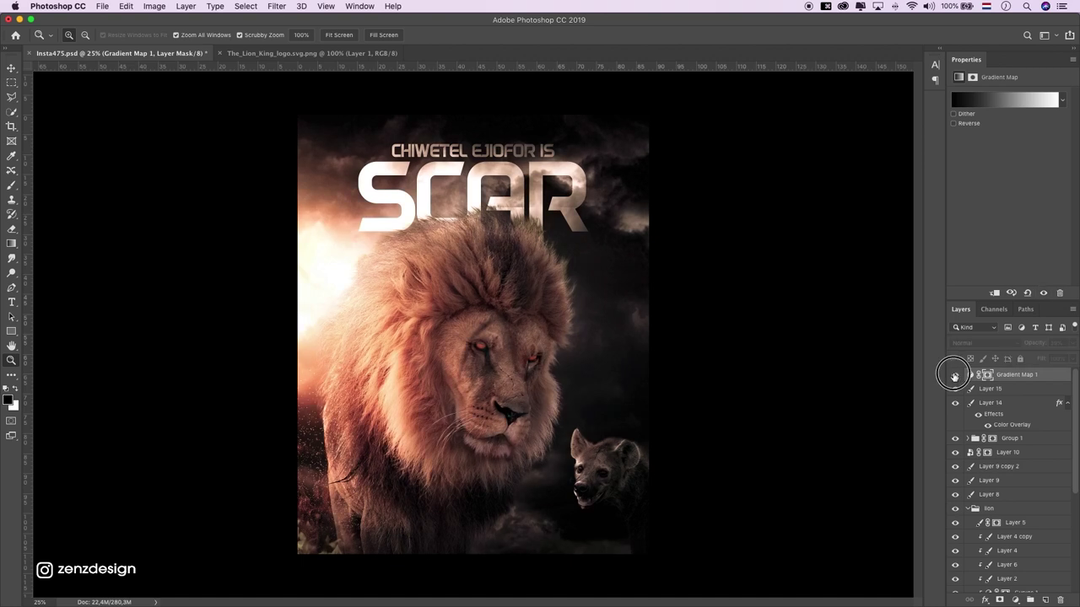
{"action": "left_click_drag", "start_coordinate": [1073, 346], "coordinate": [1031, 363]}
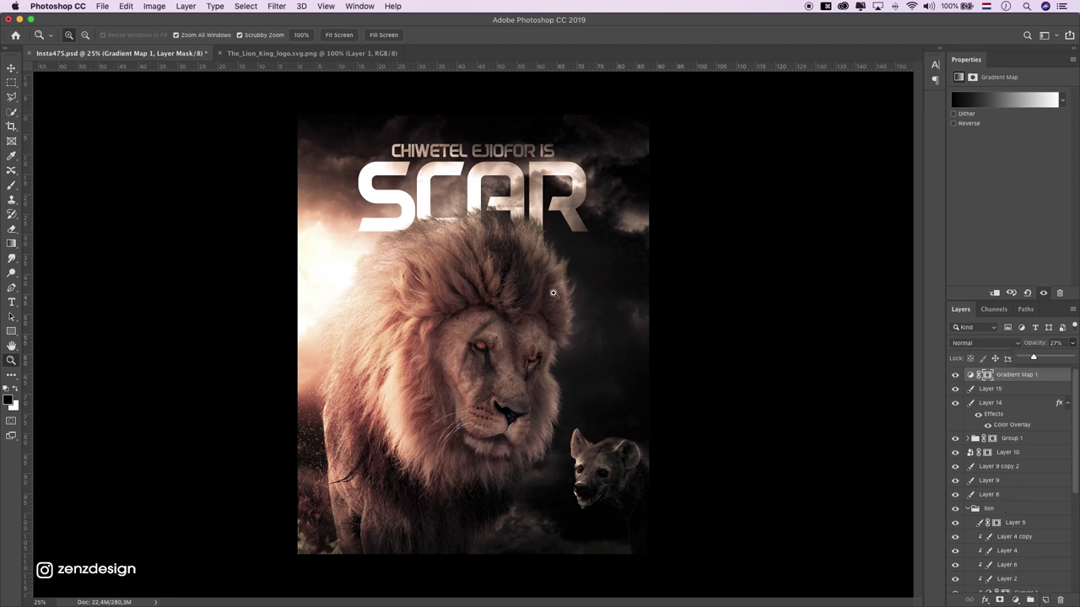
Step: Switch the pasteboard colour to light grey and merge all visible layers
{"action": "right_click", "coordinate": [768, 321]}
{"action": "left_click", "coordinate": [801, 361]}
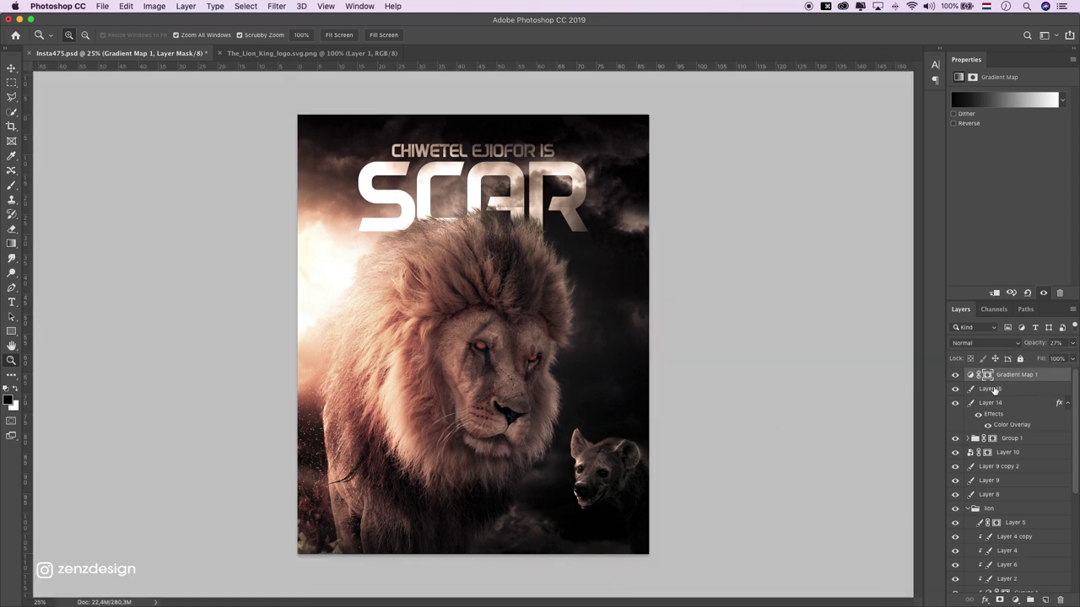
{"action": "key", "text": "super+shift+e"}
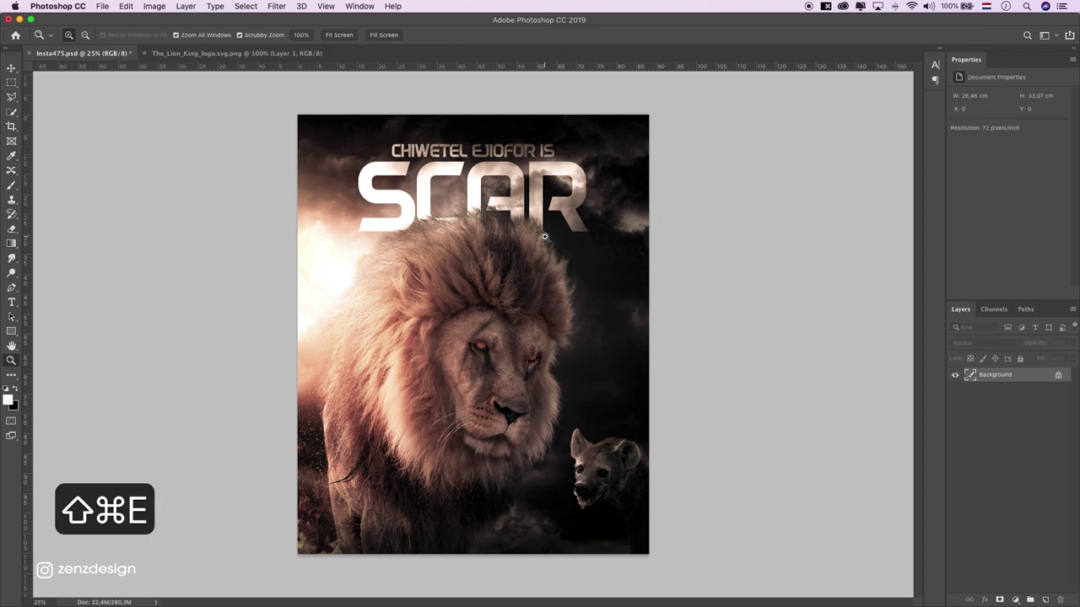
Step: Copy the merged image, undo back to the full layer stack, paste it as Layer 16, then delete that layer
{"action": "key", "text": "super+a"}
{"action": "key", "text": "super+c"}
{"action": "key", "text": "super+z"}
{"action": "key", "text": "super+z"}
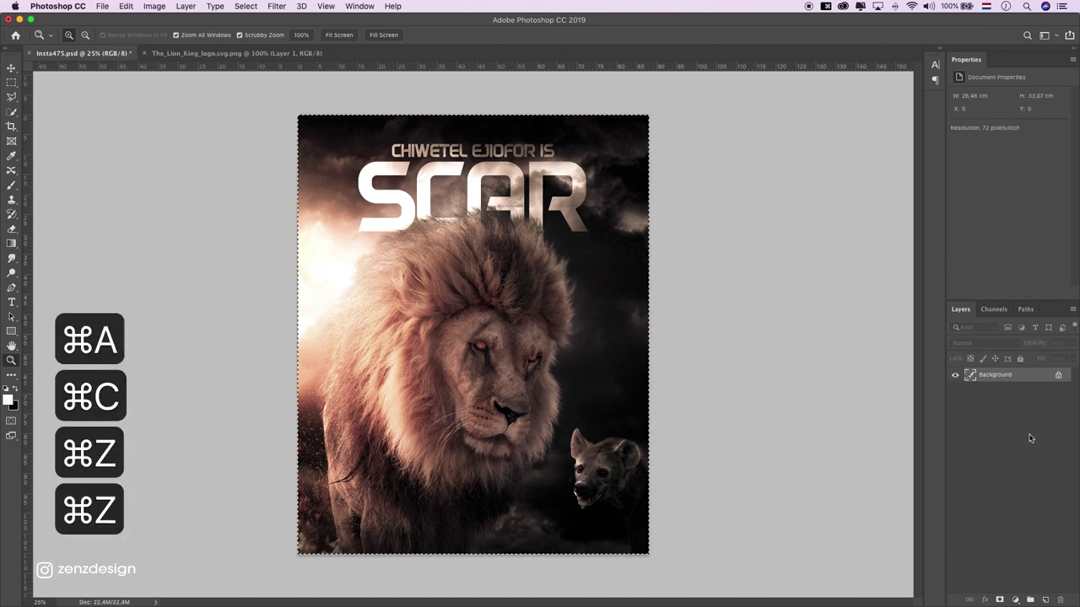
{"action": "key", "text": "super+z"}
{"action": "key", "text": "super+v"}
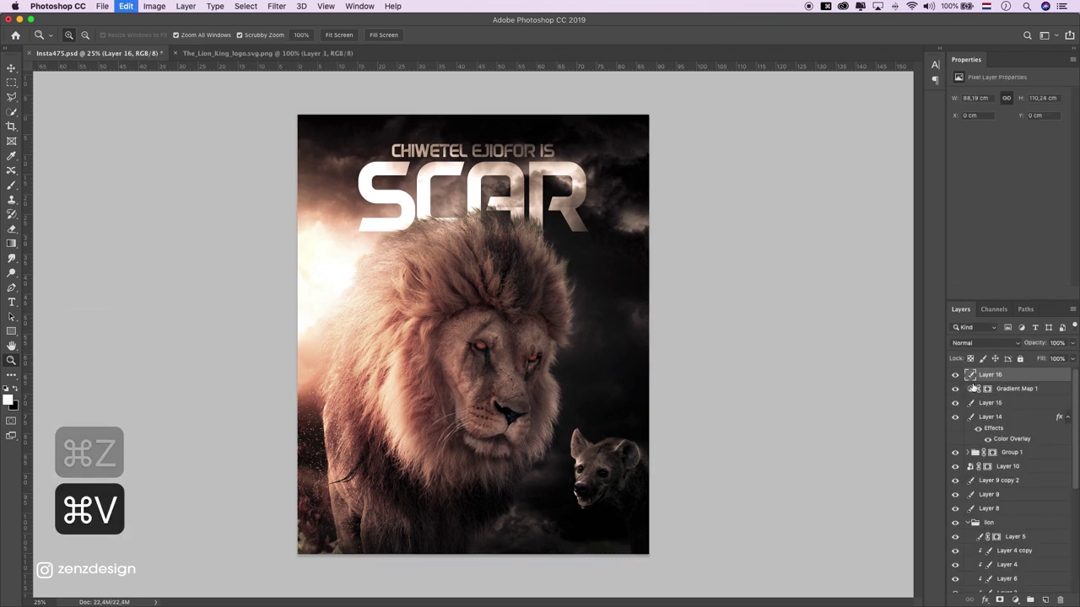
{"action": "left_click_drag", "start_coordinate": [996, 375], "coordinate": [1060, 600]}
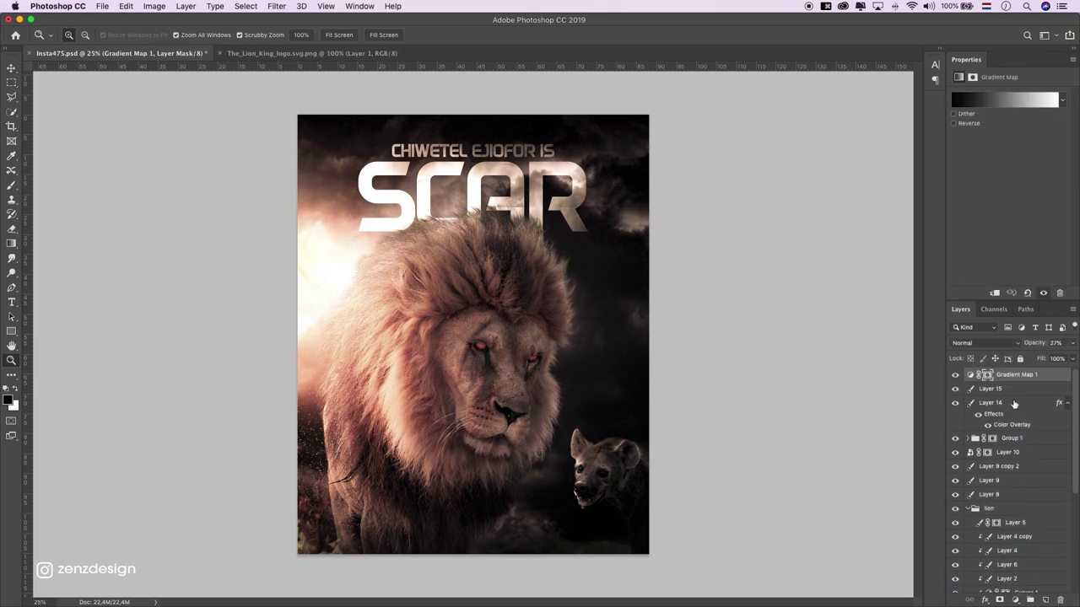
Step: Stamp all visible layers into a new top Layer 16 and set its blend mode to Vivid Light
{"action": "key", "text": "alt+shift+super+e"}
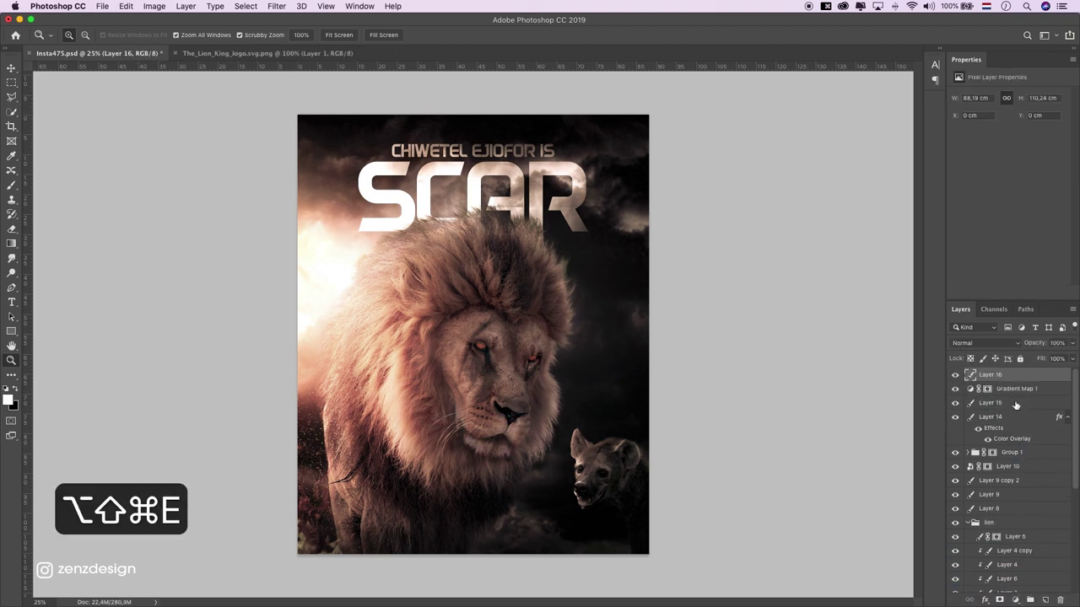
{"action": "left_click", "coordinate": [983, 342]}
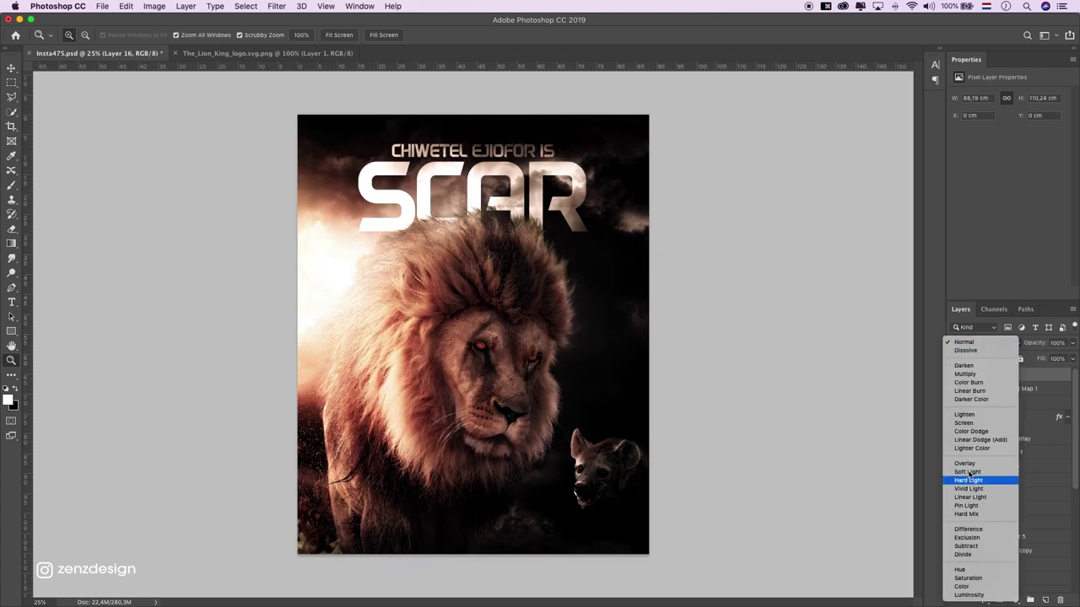
{"action": "left_click", "coordinate": [979, 474]}
{"action": "left_click", "coordinate": [982, 344]}
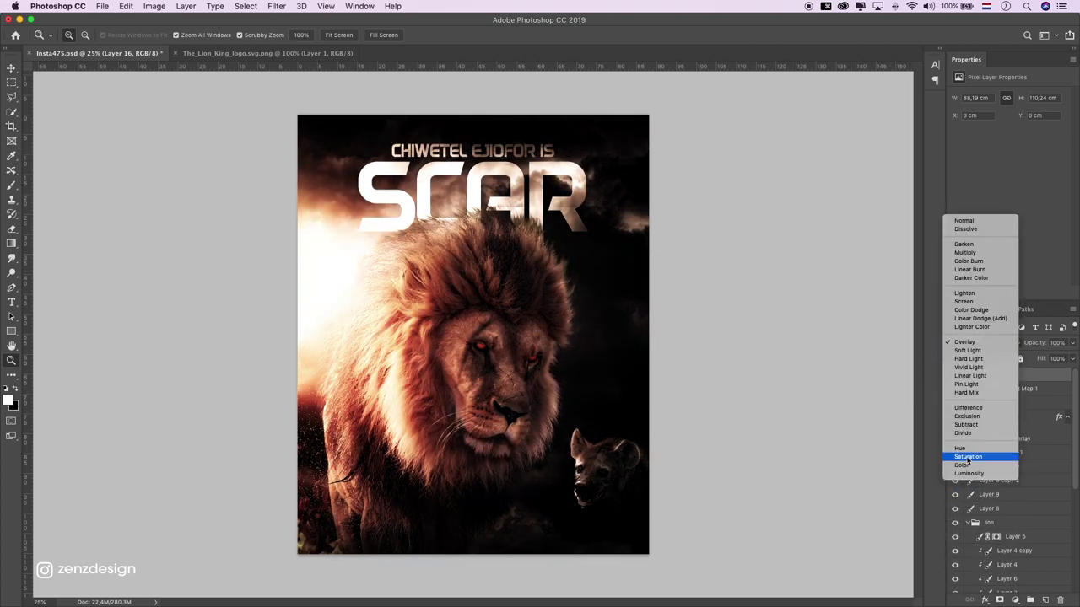
{"action": "left_click", "coordinate": [979, 376]}
Step: Sharpen Layer 16 with a High Pass filter of about 1.5 pixels, then view the whole poster at 25%
{"action": "left_click", "coordinate": [276, 6]}
{"action": "mouse_move", "coordinate": [285, 236]}
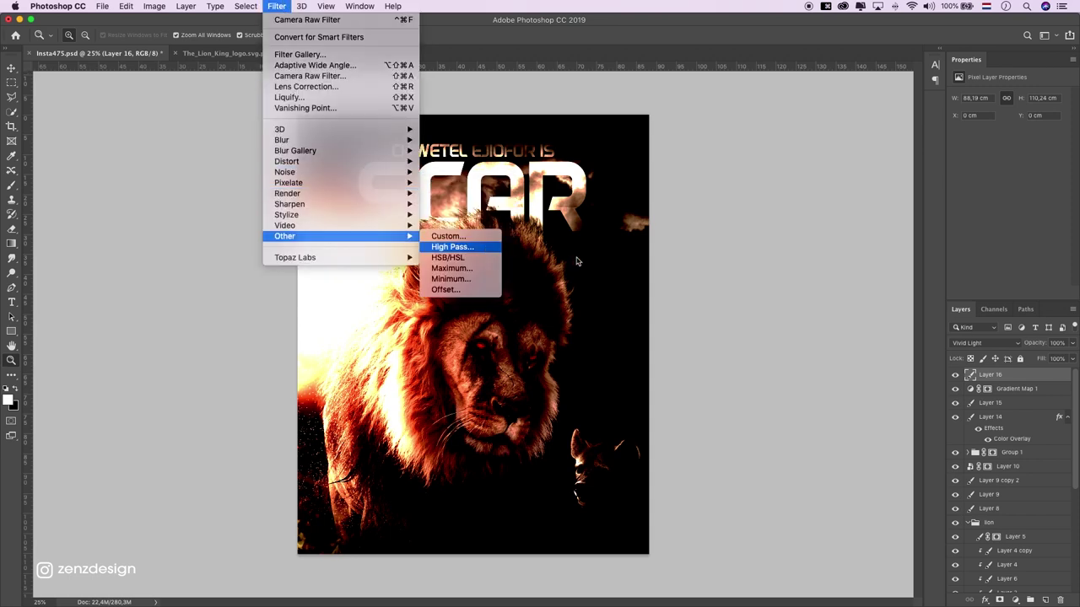
{"action": "left_click", "coordinate": [452, 246]}
{"action": "left_click_drag", "start_coordinate": [574, 154], "coordinate": [759, 121]}
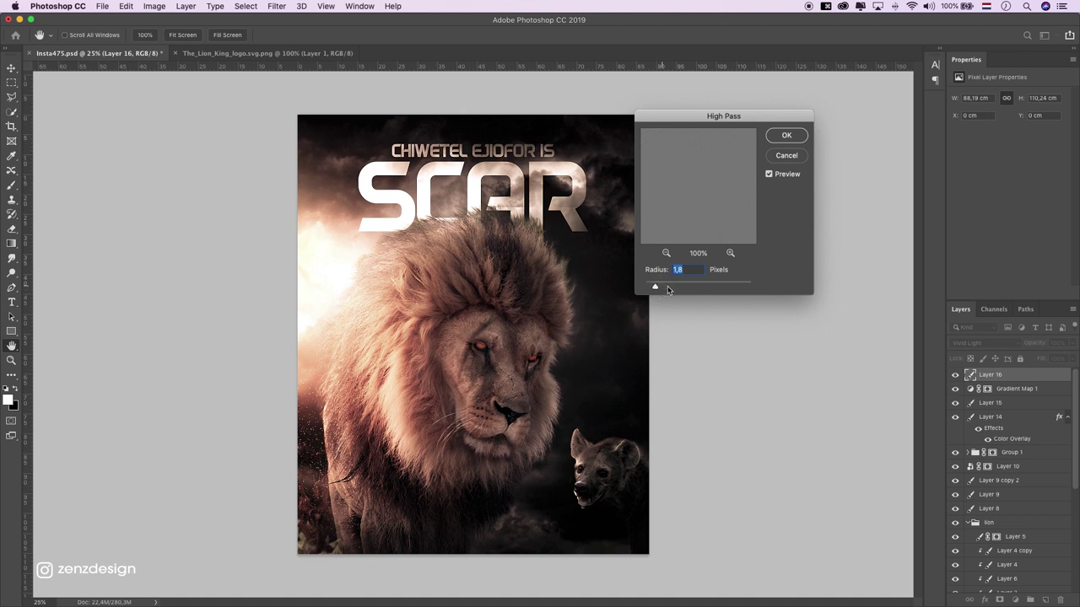
{"action": "left_click_drag", "start_coordinate": [674, 286], "coordinate": [653, 289]}
{"action": "left_click", "coordinate": [787, 135]}
{"action": "left_click", "coordinate": [583, 271], "text": "alt"}
{"action": "left_click", "coordinate": [579, 267]}
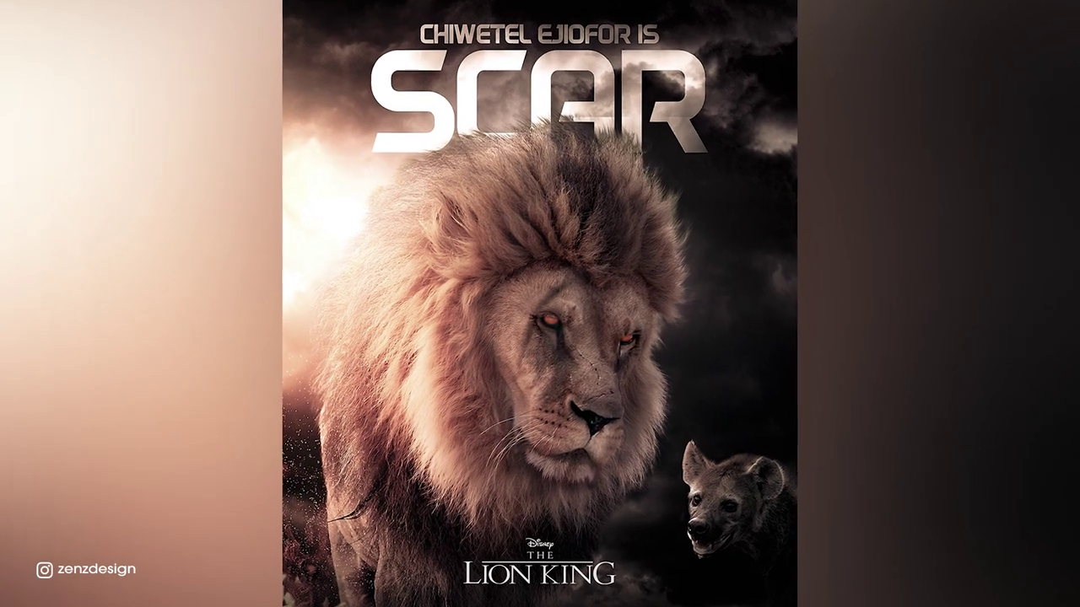